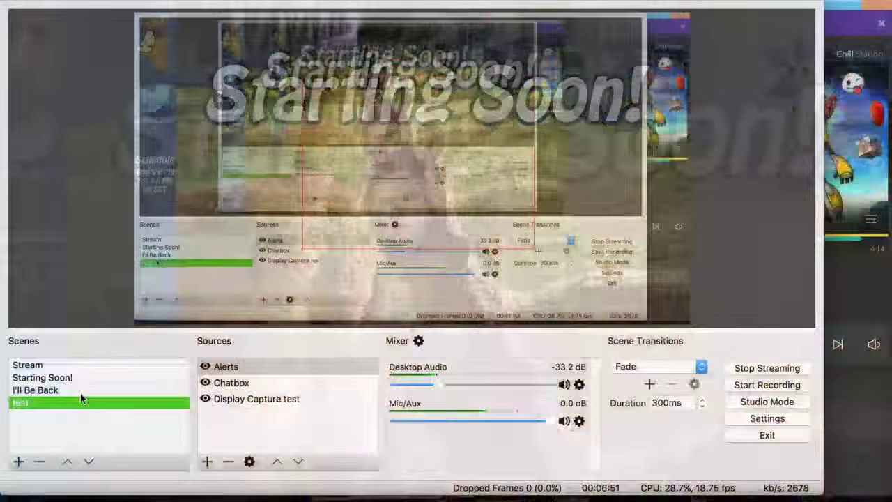
- Hide Layer 1 so only the original sepia bride scan (Layer 0) is visible
{"action": "key", "text": "ctrl+Right"}
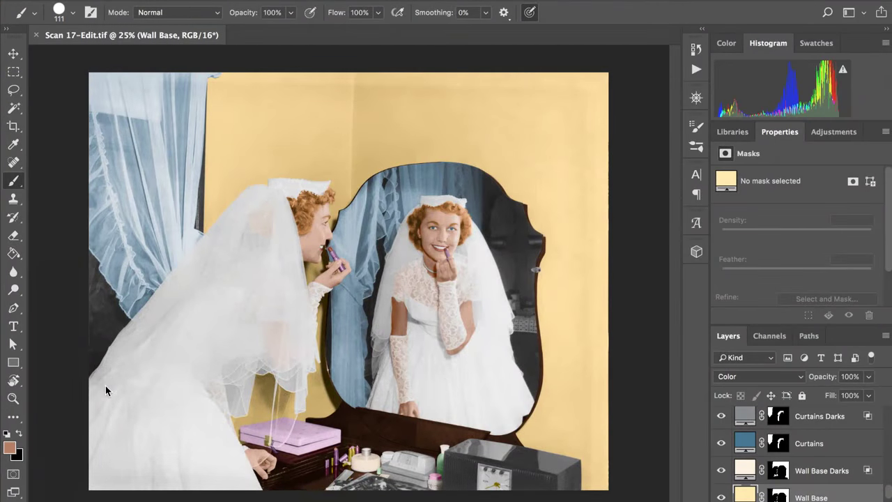
{"action": "scroll", "coordinate": [750, 452], "scroll_direction": "up", "scroll_amount": 5}
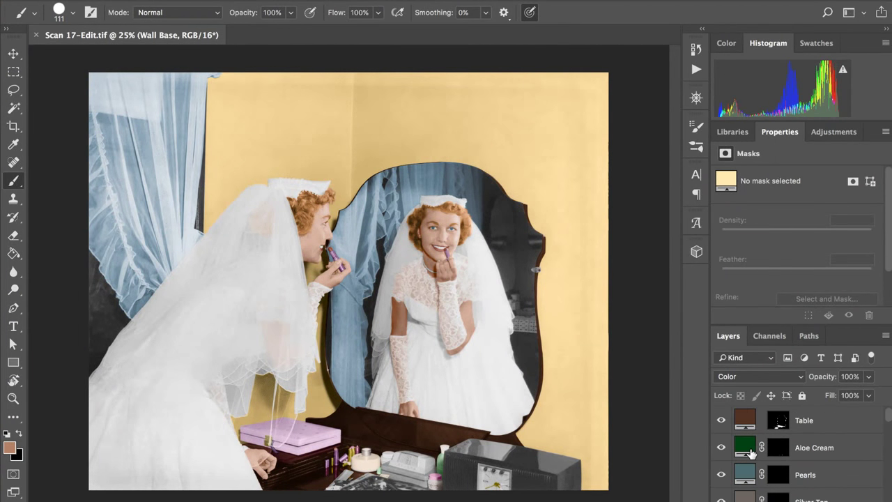
{"action": "scroll", "coordinate": [750, 453], "scroll_direction": "up", "scroll_amount": 5}
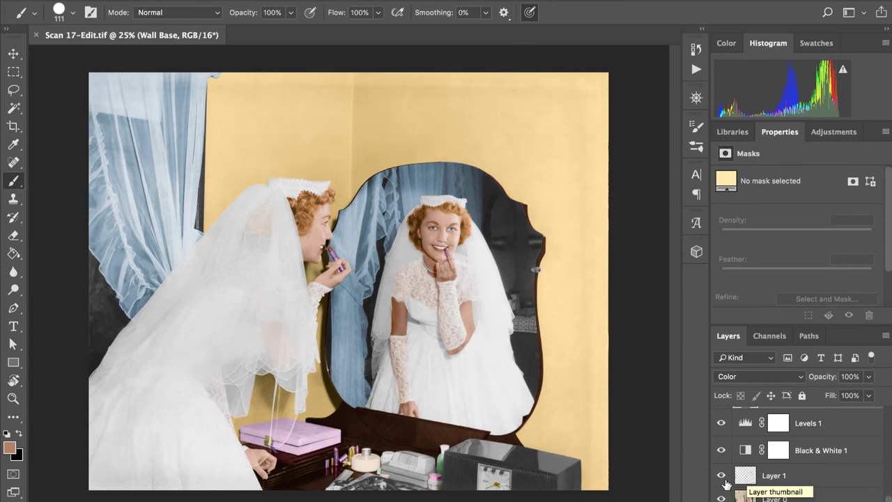
{"action": "left_click", "coordinate": [721, 498], "text": "alt"}
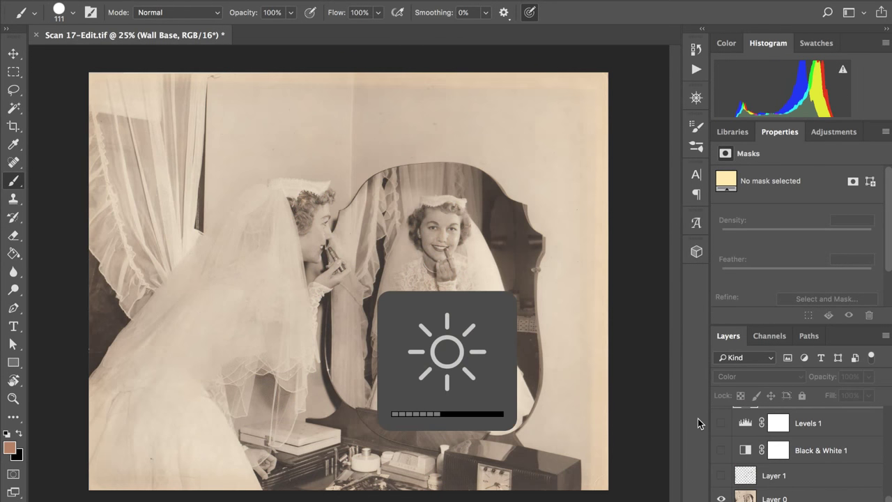
{"action": "key", "text": "XF86MonBrightnessUp"}
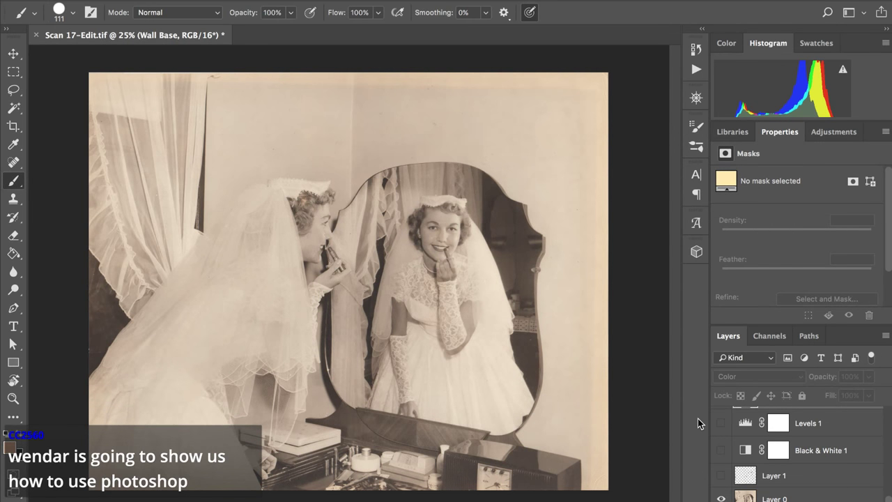
- Turn Layer 1 back on, toggling it once to compare with the sepia scan
{"action": "left_click", "coordinate": [722, 480]}
{"action": "left_click", "coordinate": [721, 480]}
{"action": "left_click", "coordinate": [721, 480]}
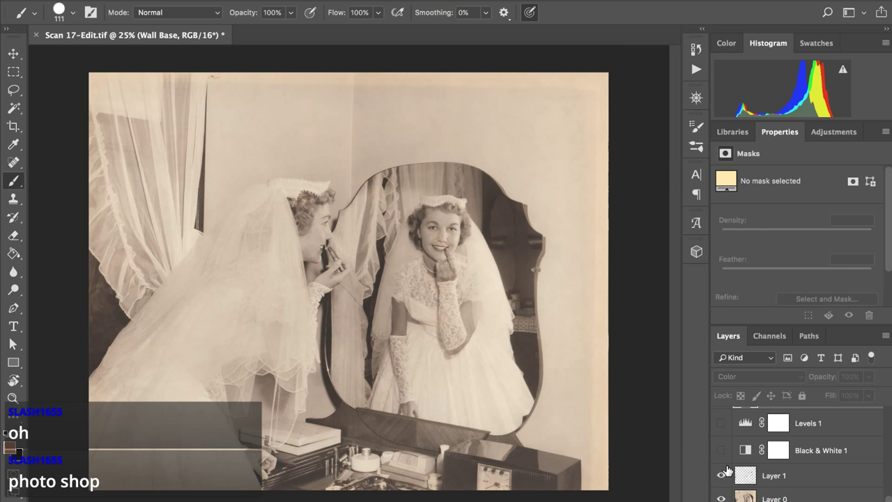
{"action": "scroll", "coordinate": [470, 230], "scroll_direction": "up", "scroll_amount": 5}
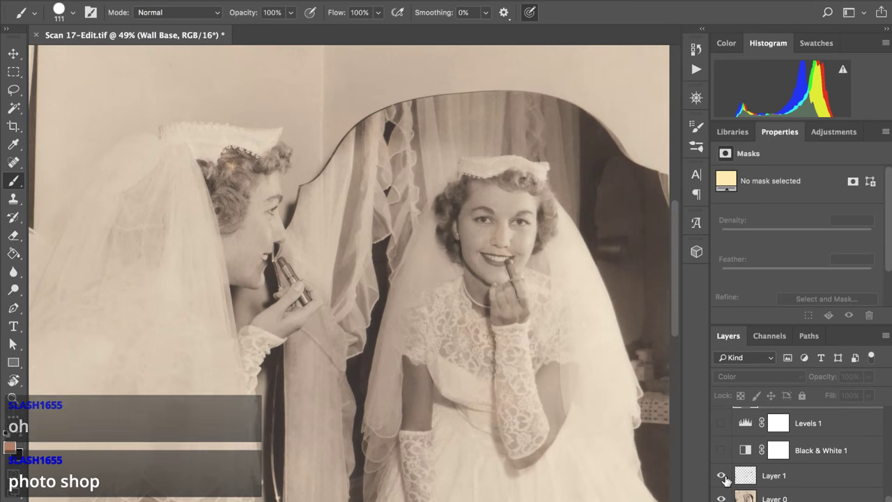
{"action": "left_click", "coordinate": [722, 475]}
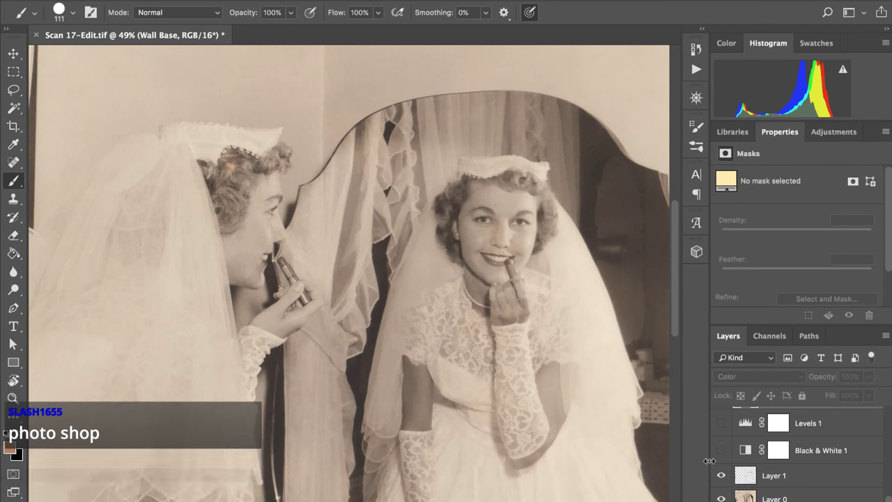
- Turn on Black & White 1 for greyscale and Levels 1 to brighten the image
{"action": "left_click", "coordinate": [722, 450]}
{"action": "scroll", "coordinate": [452, 265], "scroll_direction": "down", "scroll_amount": 2}
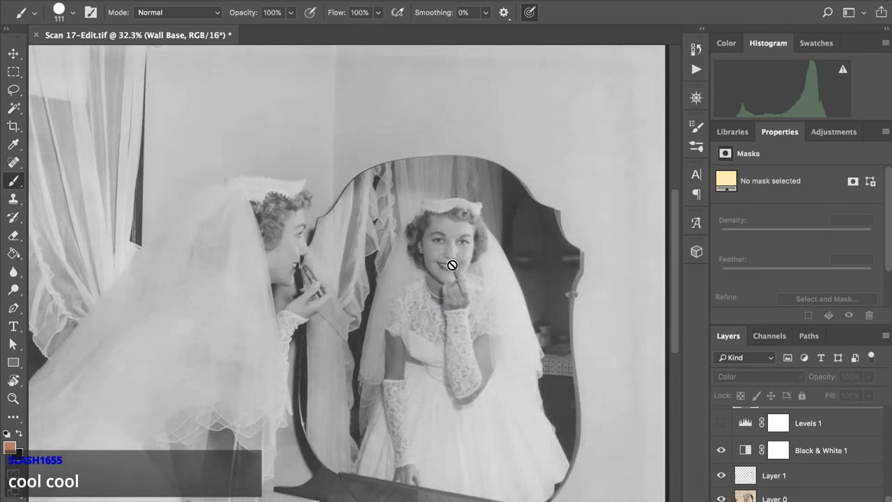
{"action": "scroll", "coordinate": [452, 265], "scroll_direction": "down", "scroll_amount": 2}
{"action": "scroll", "coordinate": [452, 265], "scroll_direction": "up", "scroll_amount": 1}
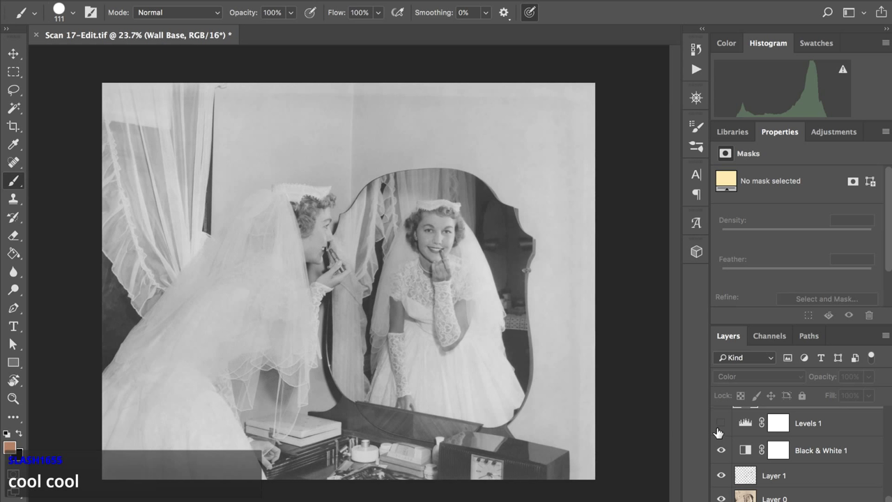
{"action": "left_click", "coordinate": [721, 451]}
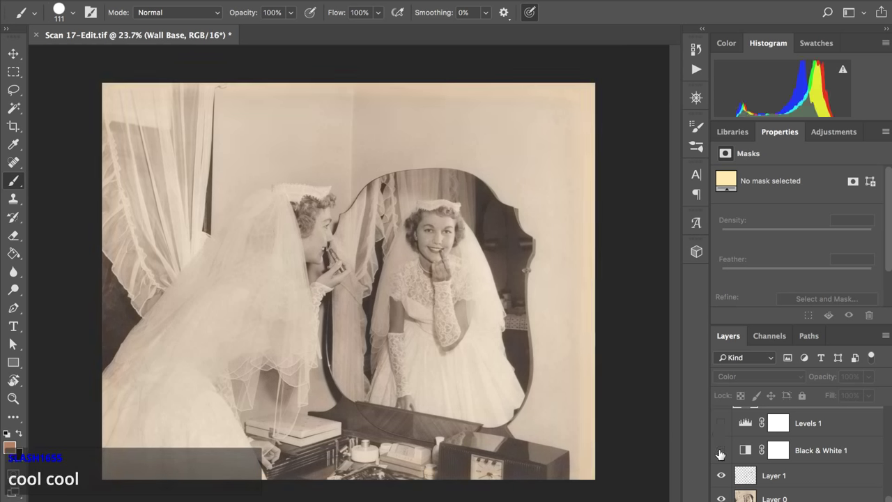
{"action": "left_click", "coordinate": [720, 450]}
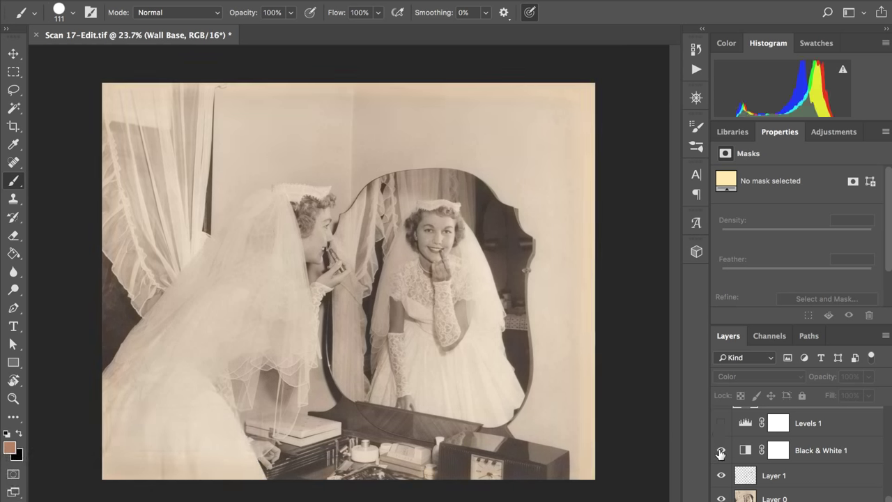
{"action": "left_click", "coordinate": [721, 423]}
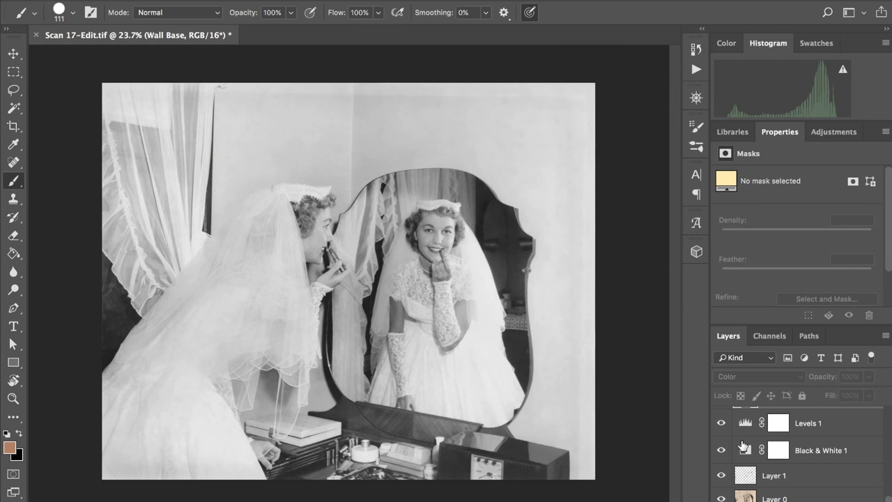
- Show the Wall Base, Curtains and Curtains Darks colour layers
{"action": "scroll", "coordinate": [742, 446], "scroll_direction": "up", "scroll_amount": 3}
{"action": "left_click", "coordinate": [721, 435]}
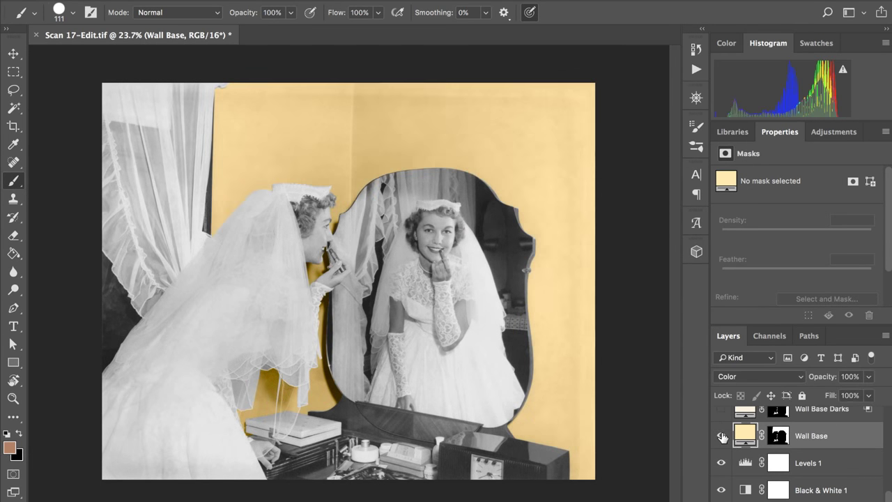
{"action": "scroll", "coordinate": [722, 446], "scroll_direction": "up", "scroll_amount": 3}
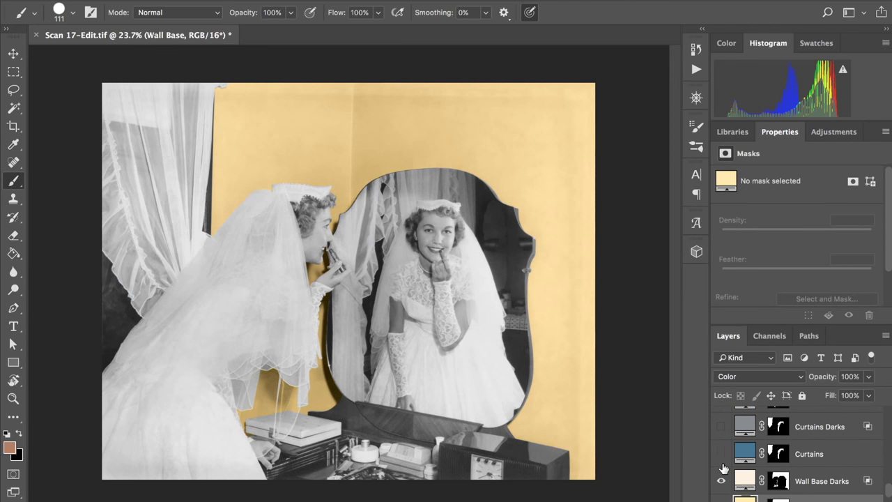
{"action": "left_click", "coordinate": [722, 453]}
{"action": "left_click", "coordinate": [721, 425]}
- Show the Skin in Lace, Skin Darks and Skin Lights colour layers
{"action": "scroll", "coordinate": [722, 426], "scroll_direction": "up", "scroll_amount": 3}
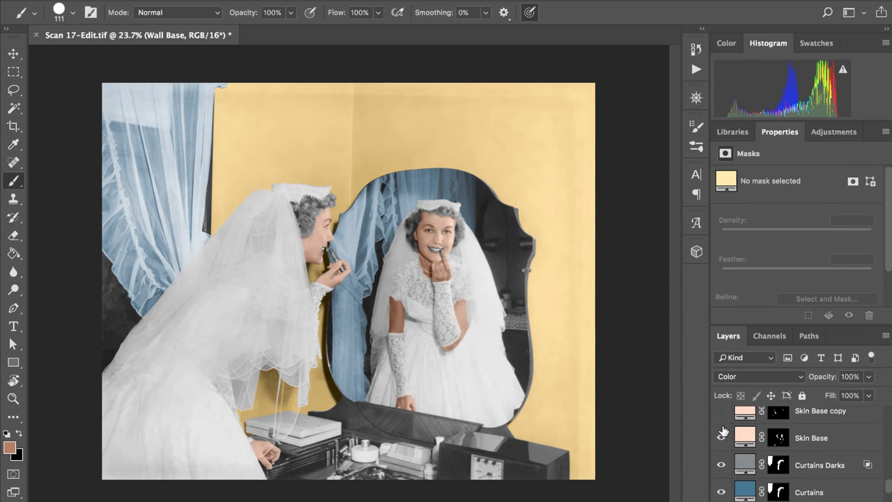
{"action": "scroll", "coordinate": [723, 432], "scroll_direction": "up", "scroll_amount": 1}
{"action": "left_click", "coordinate": [722, 420]}
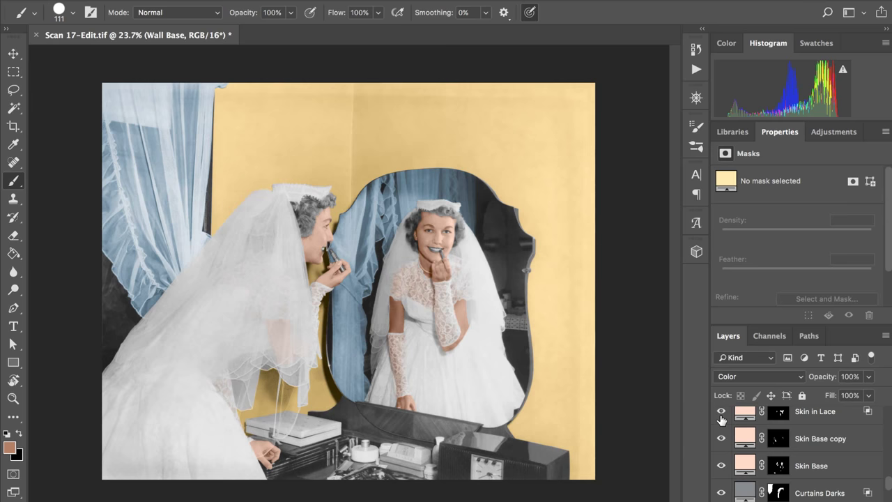
{"action": "scroll", "coordinate": [722, 425], "scroll_direction": "up", "scroll_amount": 1}
{"action": "left_click", "coordinate": [721, 418]}
{"action": "scroll", "coordinate": [722, 425], "scroll_direction": "up", "scroll_amount": 1}
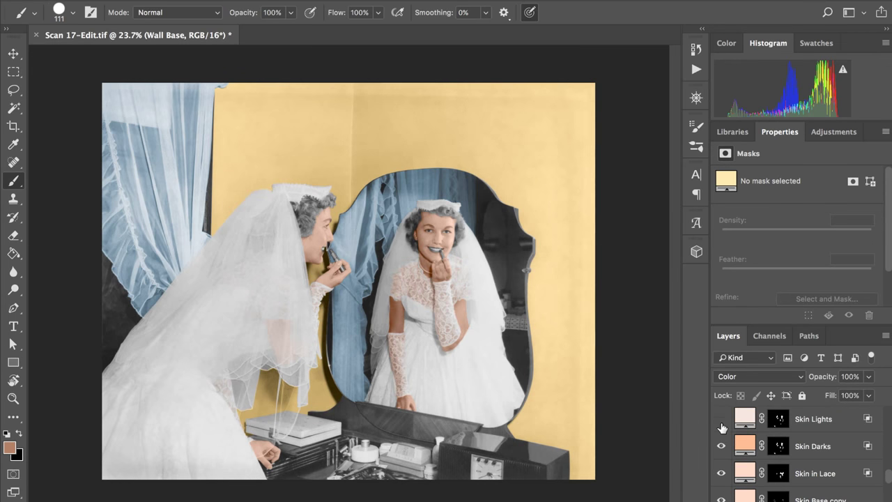
{"action": "left_click", "coordinate": [721, 419]}
- Show the Hair Base, Hair in Lace and Suitcase colour layers
{"action": "scroll", "coordinate": [722, 430], "scroll_direction": "up", "scroll_amount": 2}
{"action": "left_click", "coordinate": [721, 449]}
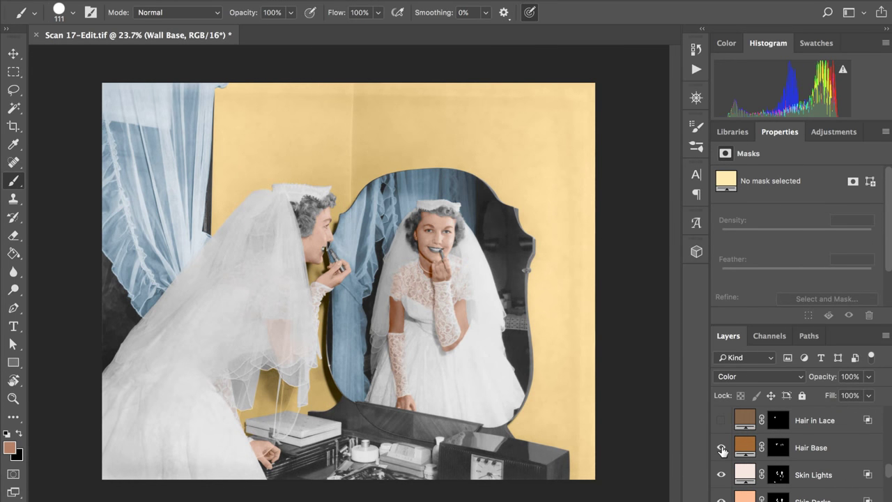
{"action": "scroll", "coordinate": [722, 449], "scroll_direction": "up", "scroll_amount": 1}
{"action": "left_click", "coordinate": [722, 450]}
{"action": "scroll", "coordinate": [723, 448], "scroll_direction": "up", "scroll_amount": 1}
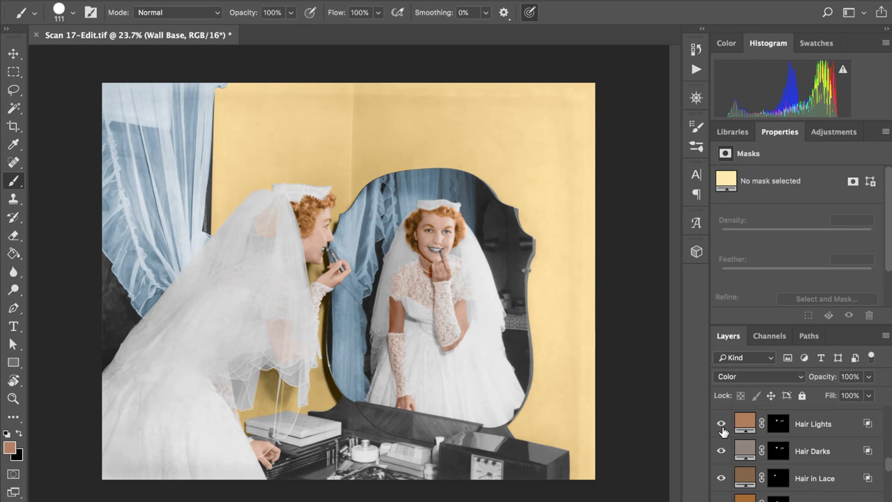
{"action": "scroll", "coordinate": [722, 431], "scroll_direction": "up", "scroll_amount": 1}
{"action": "left_click", "coordinate": [721, 422]}
- Show the Dress, Lipstick Holder and Carton colour layers
{"action": "scroll", "coordinate": [723, 432], "scroll_direction": "up", "scroll_amount": 3}
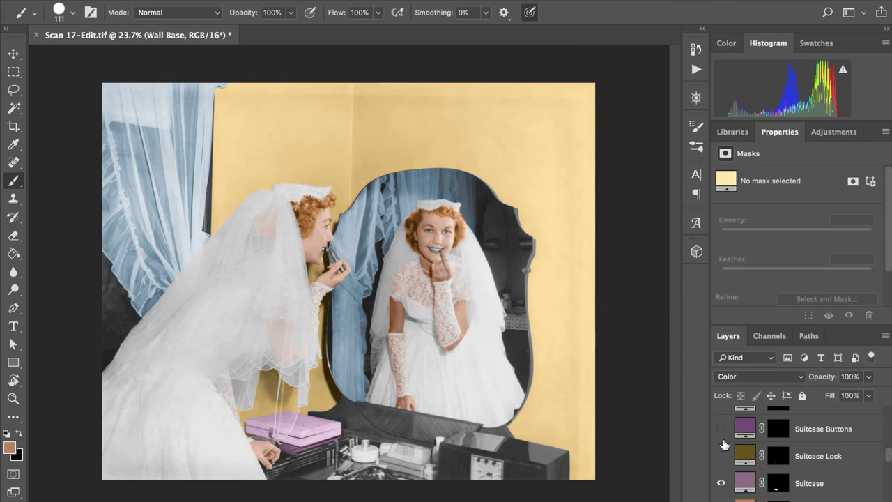
{"action": "scroll", "coordinate": [722, 437], "scroll_direction": "up", "scroll_amount": 1}
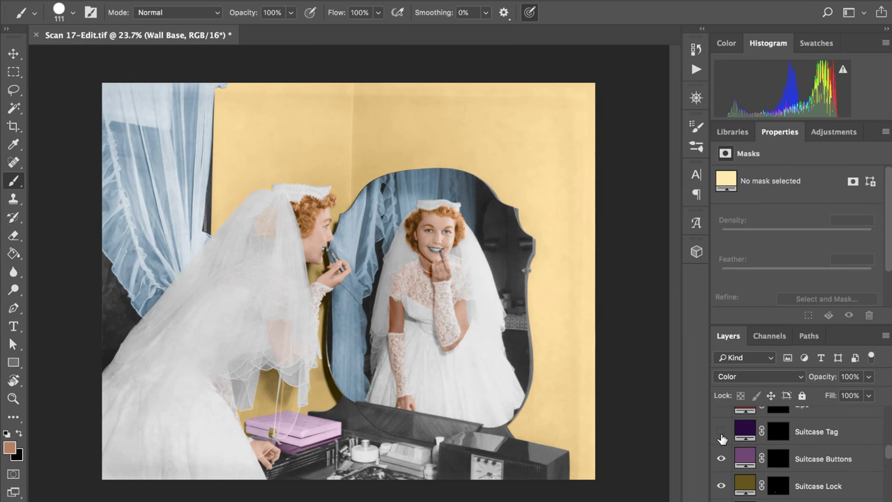
{"action": "scroll", "coordinate": [722, 439], "scroll_direction": "up", "scroll_amount": 2}
{"action": "scroll", "coordinate": [722, 439], "scroll_direction": "down", "scroll_amount": 1}
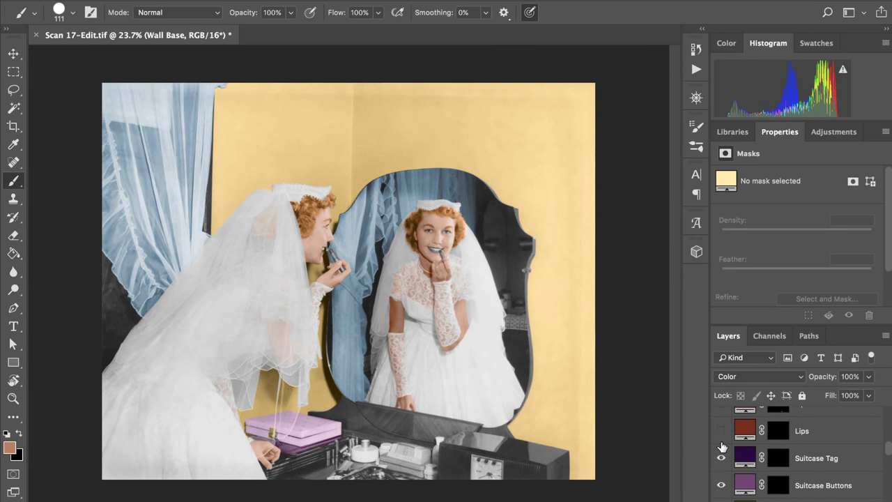
{"action": "scroll", "coordinate": [722, 433], "scroll_direction": "up", "scroll_amount": 1}
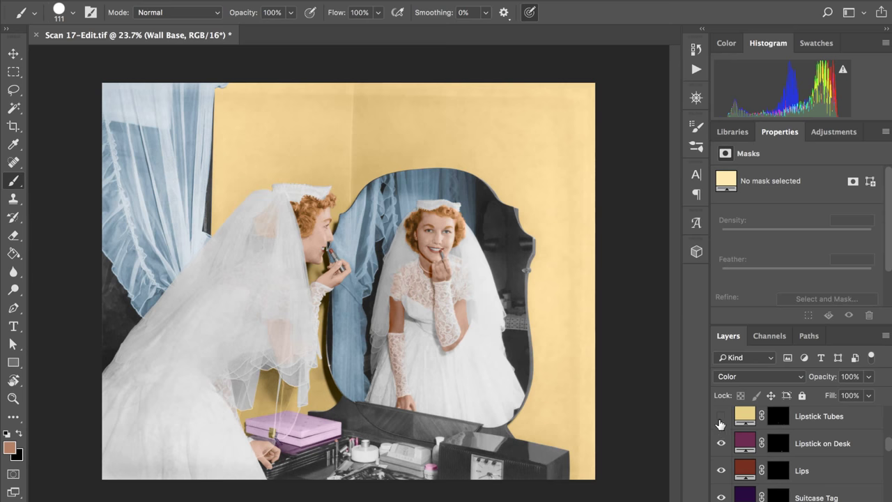
{"action": "scroll", "coordinate": [722, 423], "scroll_direction": "up", "scroll_amount": 2}
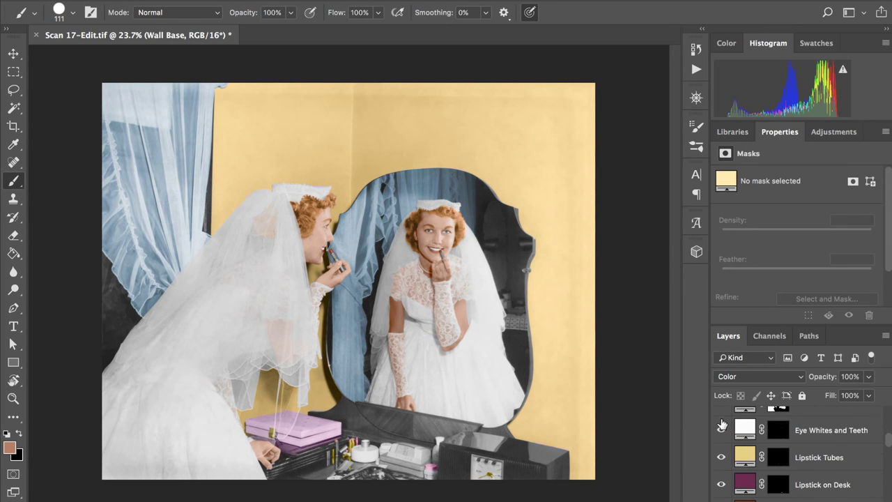
{"action": "scroll", "coordinate": [722, 423], "scroll_direction": "up", "scroll_amount": 1}
{"action": "left_click", "coordinate": [722, 425]}
{"action": "scroll", "coordinate": [722, 435], "scroll_direction": "up", "scroll_amount": 1}
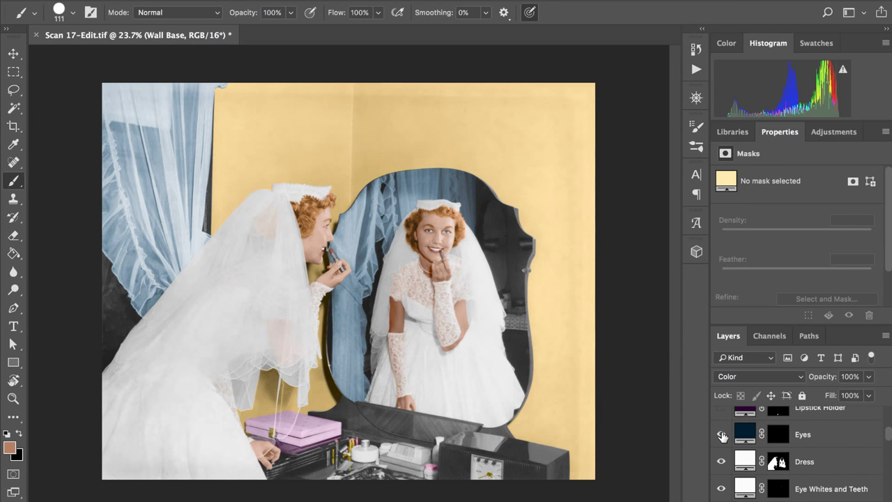
{"action": "scroll", "coordinate": [722, 435], "scroll_direction": "up", "scroll_amount": 1}
{"action": "left_click", "coordinate": [722, 431]}
{"action": "scroll", "coordinate": [723, 435], "scroll_direction": "up", "scroll_amount": 1}
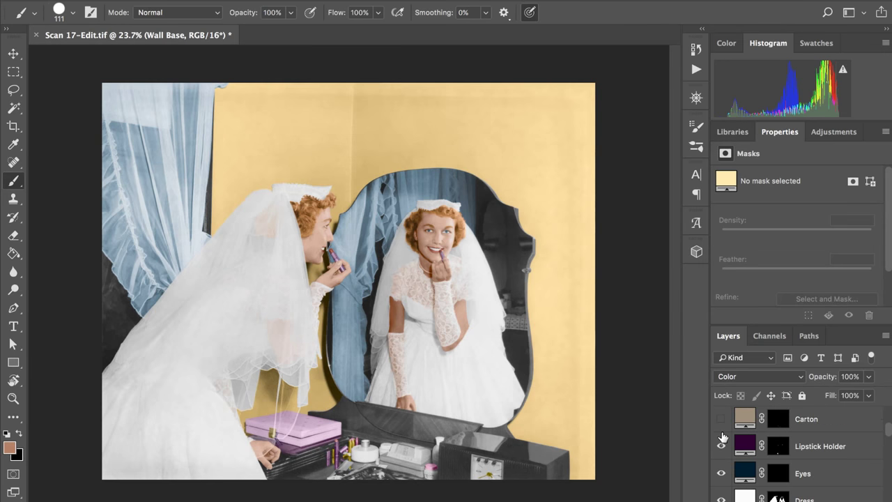
{"action": "left_click", "coordinate": [721, 420]}
- Show the Tub, Silver Top and Table colour layers, turning the table brown
{"action": "scroll", "coordinate": [722, 420], "scroll_direction": "up", "scroll_amount": 2}
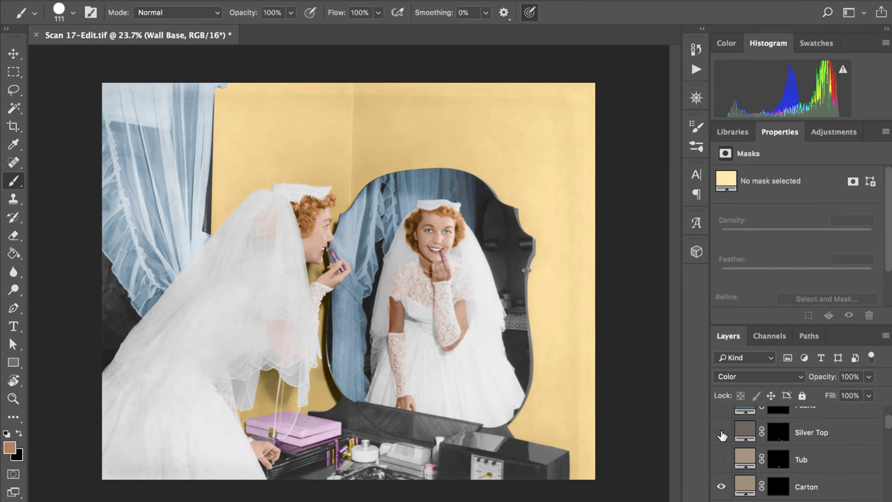
{"action": "left_click", "coordinate": [721, 459]}
{"action": "left_click", "coordinate": [721, 432]}
{"action": "scroll", "coordinate": [722, 434], "scroll_direction": "up", "scroll_amount": 2}
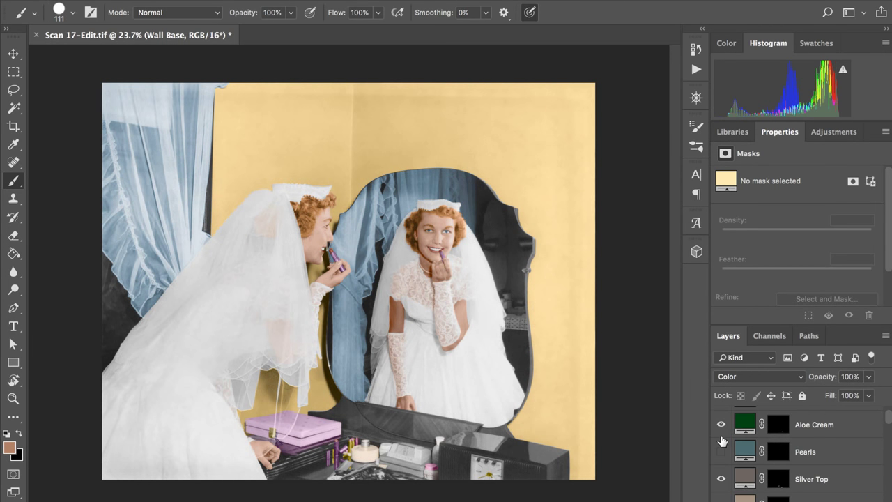
{"action": "scroll", "coordinate": [722, 451], "scroll_direction": "up", "scroll_amount": 1}
{"action": "left_click", "coordinate": [721, 420]}
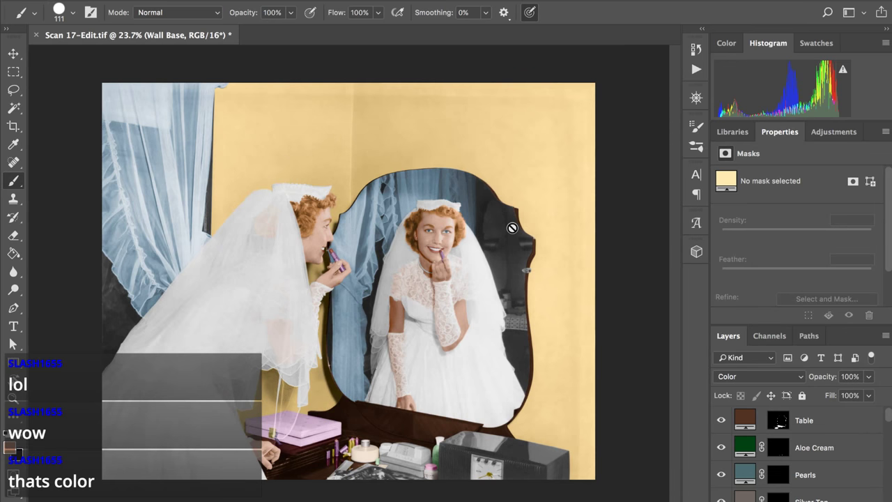
- Pan the 124% view to frame the greyscale clock radio and the yellow wall above it
{"action": "scroll", "coordinate": [343, 260], "scroll_direction": "up", "scroll_amount": 1}
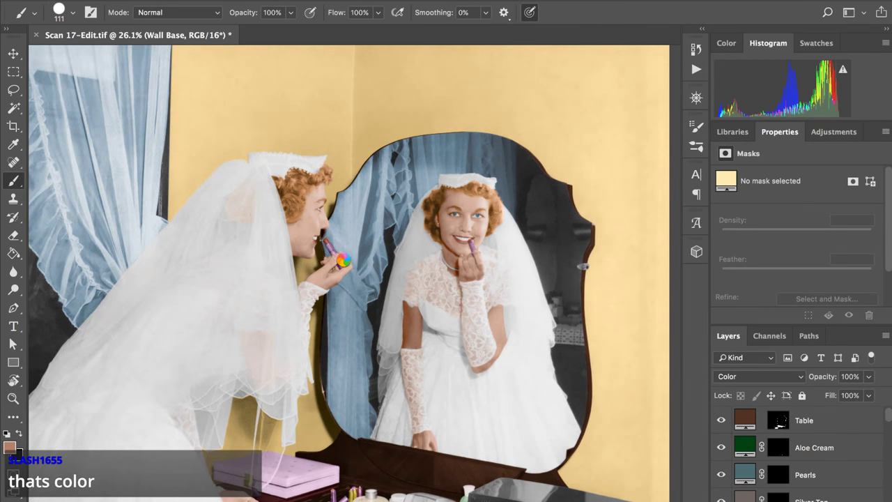
{"action": "scroll", "coordinate": [354, 223], "scroll_direction": "up", "scroll_amount": 5}
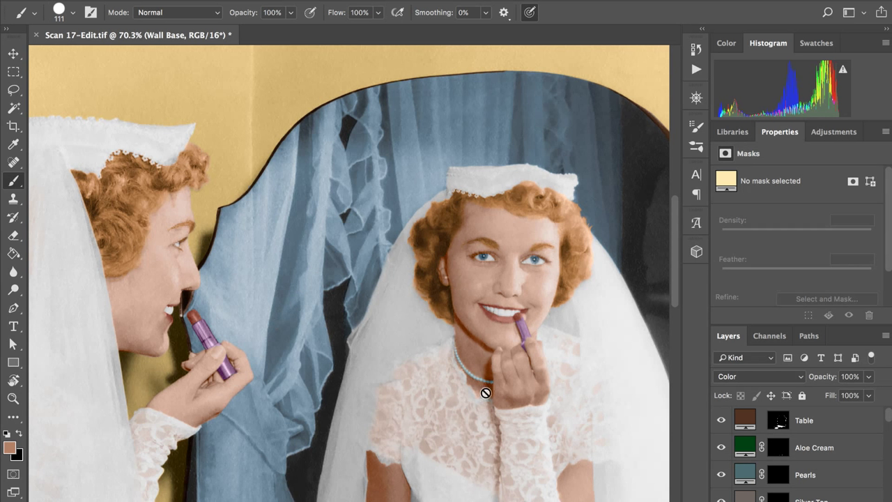
{"action": "scroll", "coordinate": [514, 308], "scroll_direction": "right", "scroll_amount": 5}
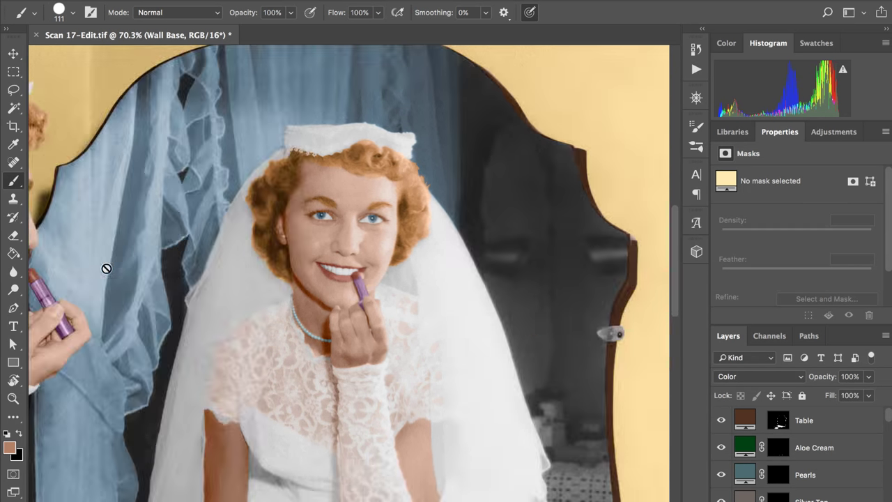
{"action": "scroll", "coordinate": [314, 261], "scroll_direction": "down", "scroll_amount": 5}
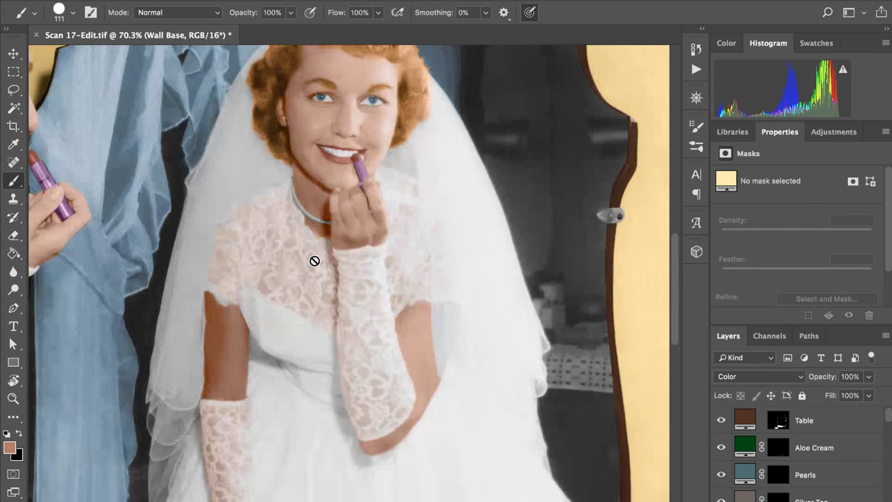
{"action": "scroll", "coordinate": [314, 261], "scroll_direction": "left", "scroll_amount": 3}
{"action": "scroll", "coordinate": [315, 261], "scroll_direction": "down", "scroll_amount": 3}
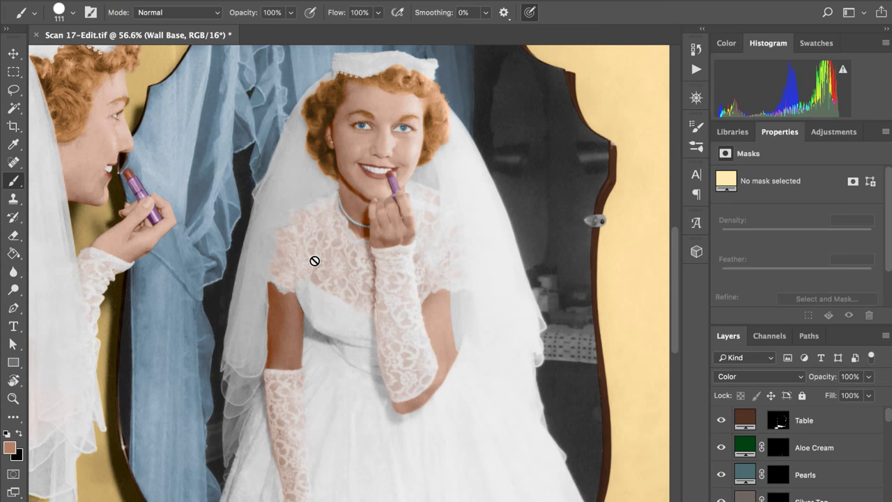
{"action": "scroll", "coordinate": [314, 261], "scroll_direction": "down", "scroll_amount": 2}
{"action": "scroll", "coordinate": [314, 261], "scroll_direction": "up", "scroll_amount": 2}
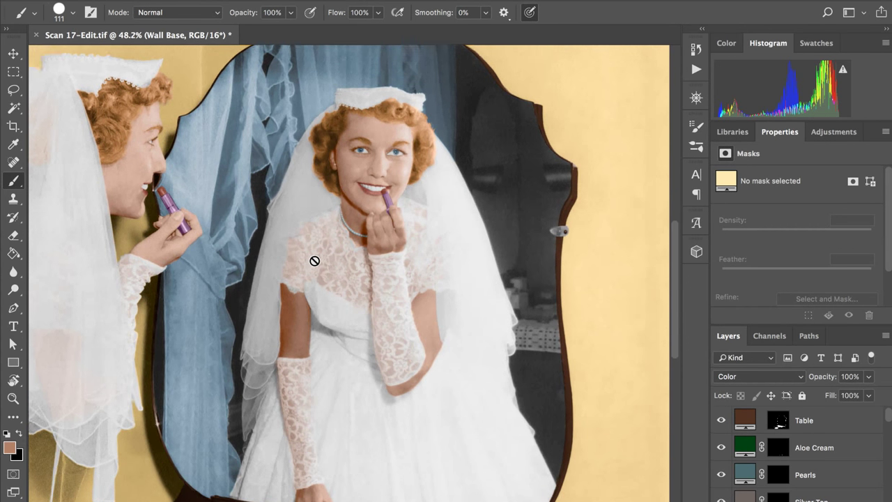
{"action": "scroll", "coordinate": [315, 261], "scroll_direction": "right", "scroll_amount": 2}
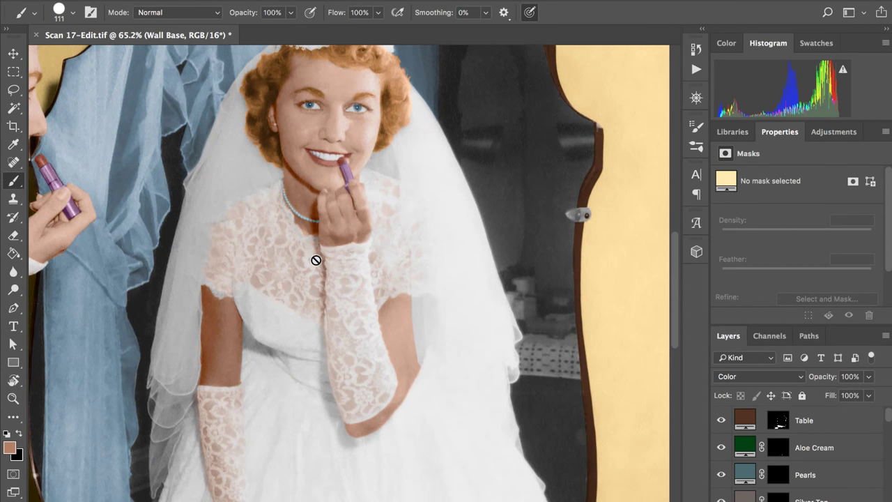
{"action": "scroll", "coordinate": [316, 260], "scroll_direction": "down", "scroll_amount": 4}
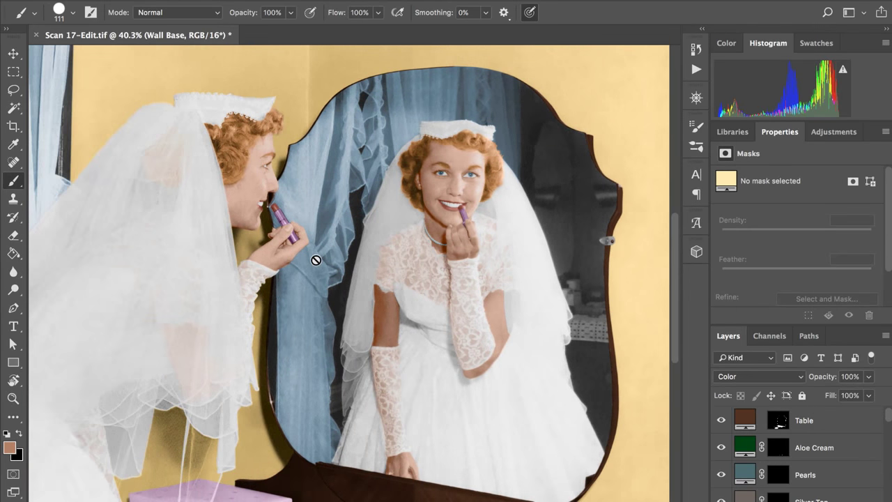
{"action": "scroll", "coordinate": [316, 260], "scroll_direction": "down", "scroll_amount": 3}
{"action": "scroll", "coordinate": [316, 260], "scroll_direction": "right", "scroll_amount": 1}
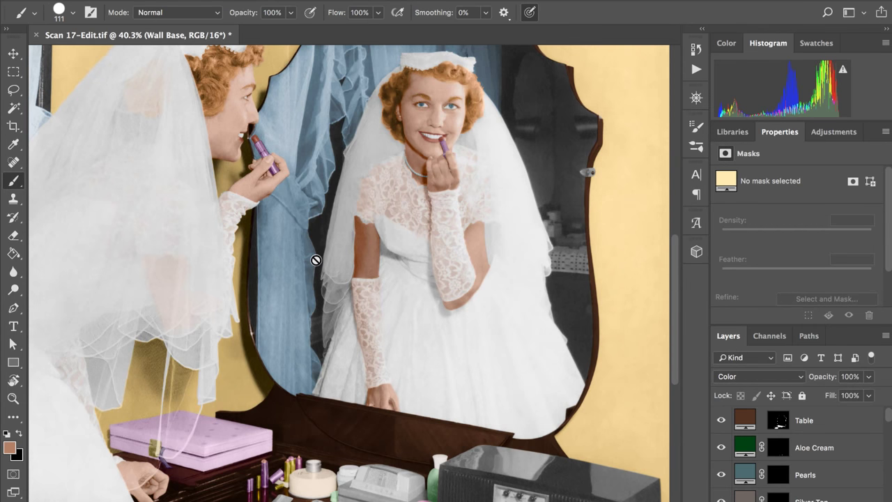
{"action": "scroll", "coordinate": [258, 278], "scroll_direction": "down", "scroll_amount": 3}
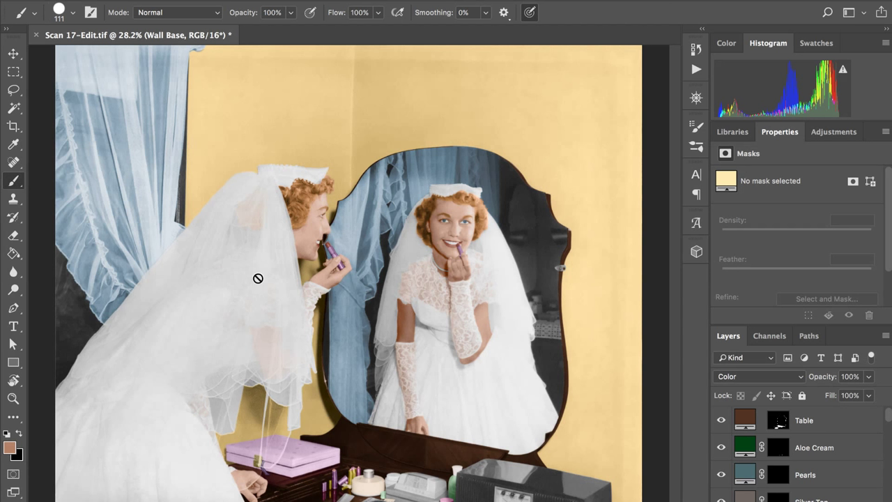
{"action": "scroll", "coordinate": [258, 278], "scroll_direction": "down", "scroll_amount": 2}
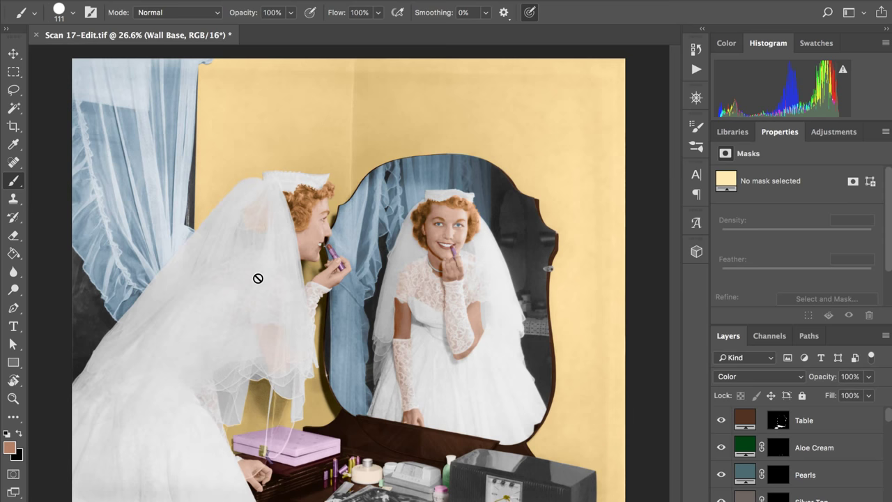
{"action": "scroll", "coordinate": [258, 279], "scroll_direction": "up", "scroll_amount": 5}
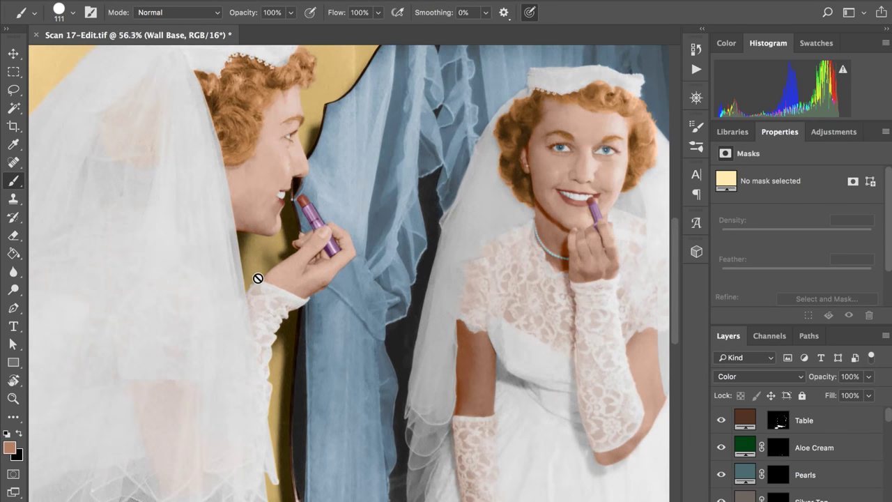
{"action": "scroll", "coordinate": [257, 278], "scroll_direction": "up", "scroll_amount": 3}
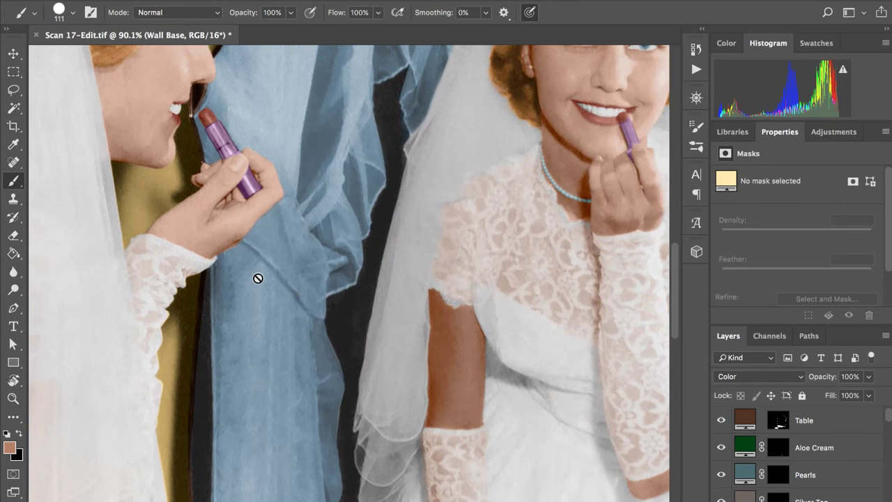
{"action": "scroll", "coordinate": [258, 278], "scroll_direction": "right", "scroll_amount": 3}
{"action": "scroll", "coordinate": [258, 278], "scroll_direction": "right", "scroll_amount": 4}
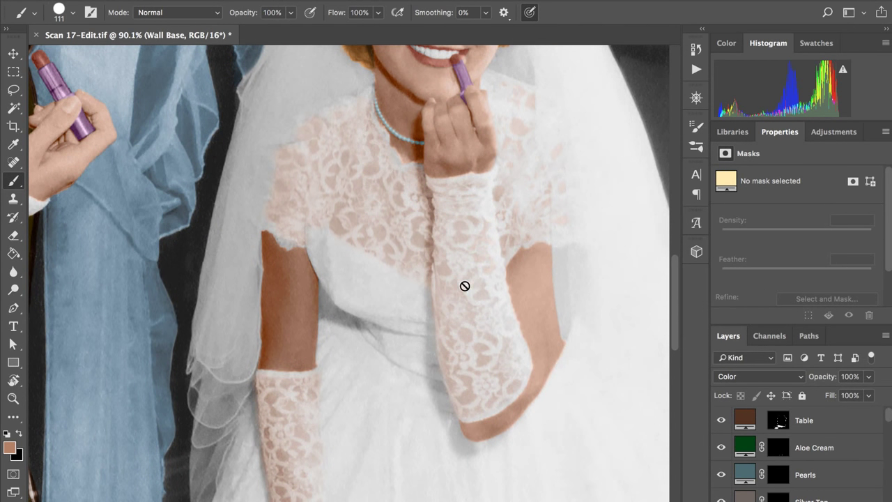
{"action": "scroll", "coordinate": [447, 346], "scroll_direction": "down", "scroll_amount": 3}
{"action": "scroll", "coordinate": [314, 358], "scroll_direction": "down", "scroll_amount": 6}
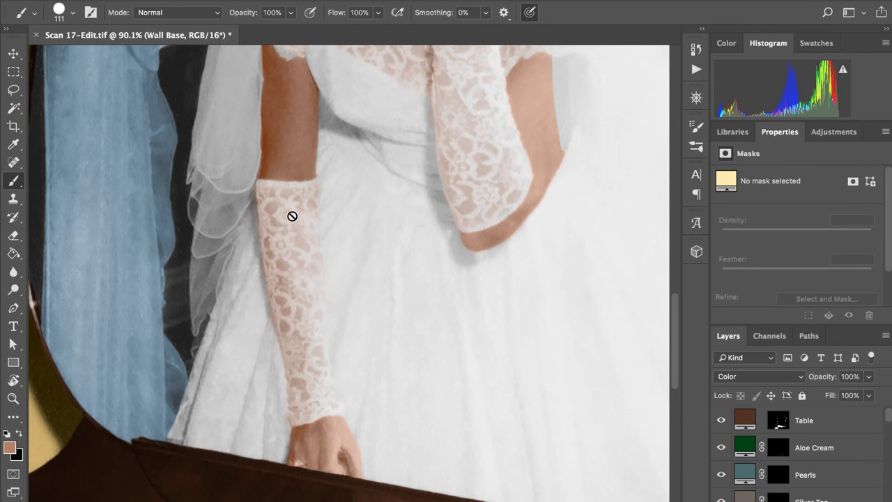
{"action": "scroll", "coordinate": [299, 252], "scroll_direction": "left", "scroll_amount": 10}
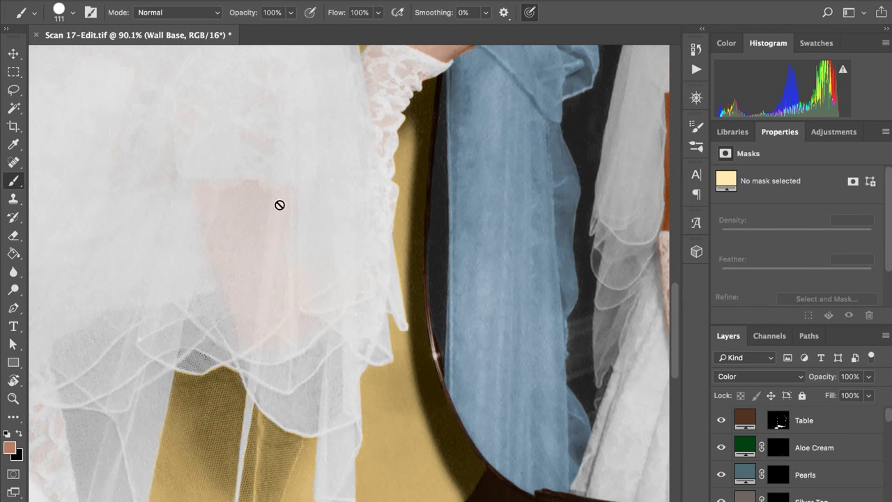
{"action": "scroll", "coordinate": [279, 194], "scroll_direction": "down", "scroll_amount": 2}
{"action": "scroll", "coordinate": [278, 195], "scroll_direction": "down", "scroll_amount": 1}
{"action": "scroll", "coordinate": [277, 193], "scroll_direction": "up", "scroll_amount": 5}
{"action": "scroll", "coordinate": [277, 193], "scroll_direction": "left", "scroll_amount": 4}
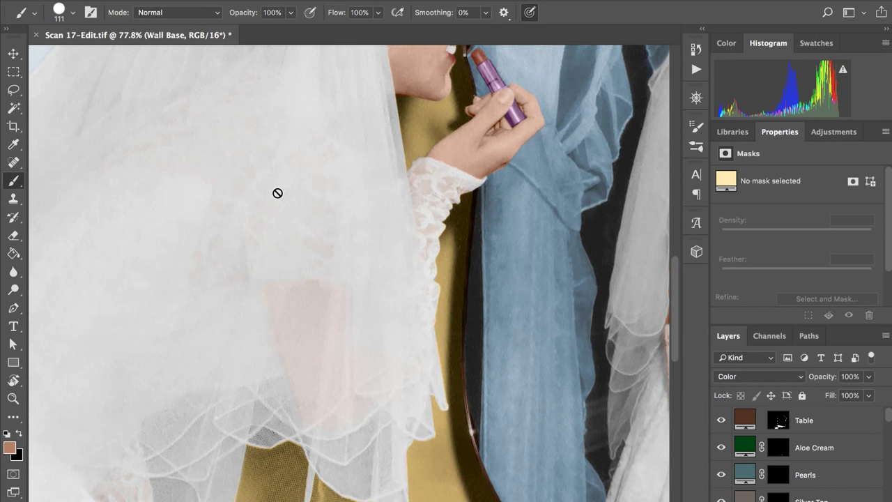
{"action": "scroll", "coordinate": [277, 193], "scroll_direction": "left", "scroll_amount": 2}
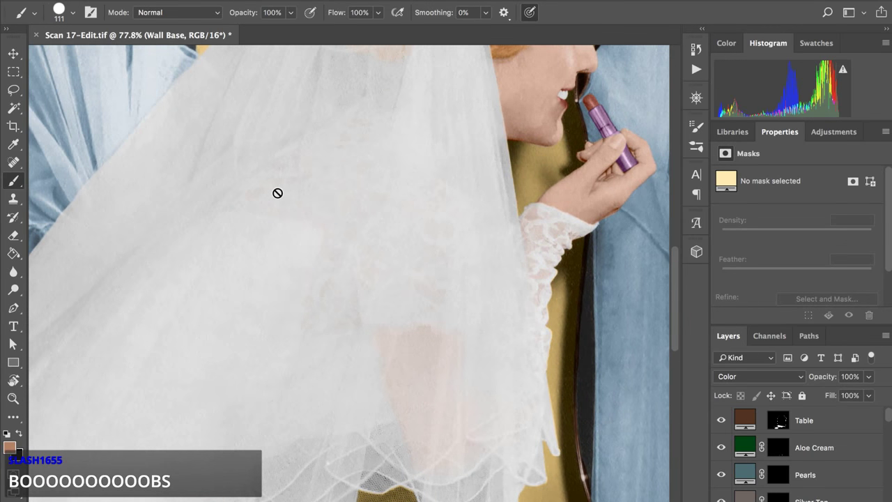
{"action": "scroll", "coordinate": [277, 193], "scroll_direction": "up", "scroll_amount": 5}
{"action": "scroll", "coordinate": [277, 193], "scroll_direction": "left", "scroll_amount": 3}
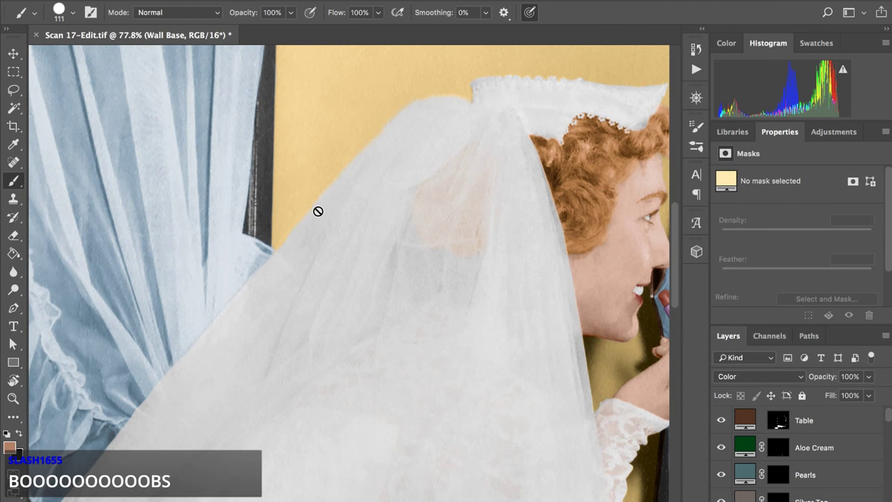
{"action": "scroll", "coordinate": [297, 213], "scroll_direction": "down", "scroll_amount": 3}
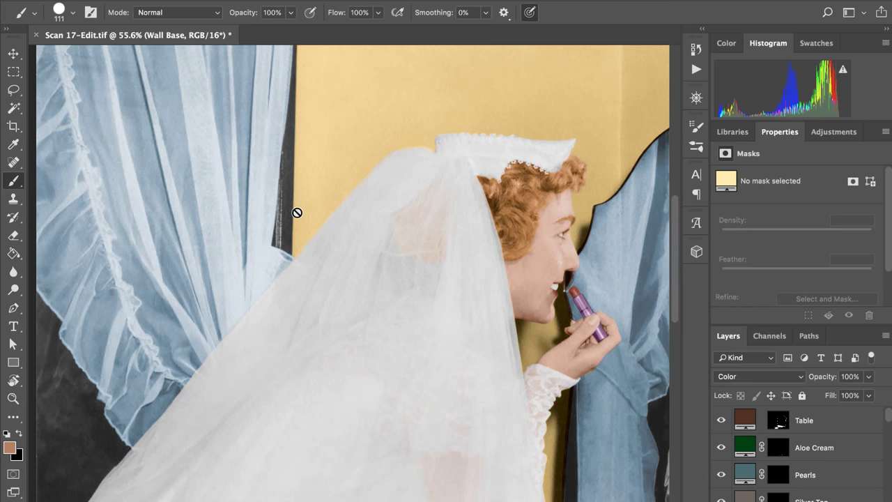
{"action": "scroll", "coordinate": [297, 213], "scroll_direction": "down", "scroll_amount": 3}
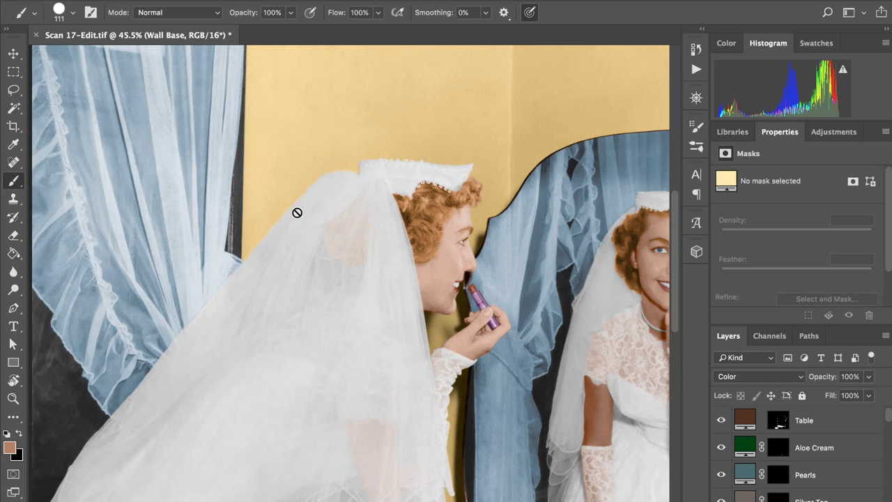
{"action": "scroll", "coordinate": [296, 213], "scroll_direction": "left", "scroll_amount": 3}
{"action": "scroll", "coordinate": [297, 213], "scroll_direction": "down", "scroll_amount": 5}
{"action": "scroll", "coordinate": [297, 213], "scroll_direction": "down", "scroll_amount": 2}
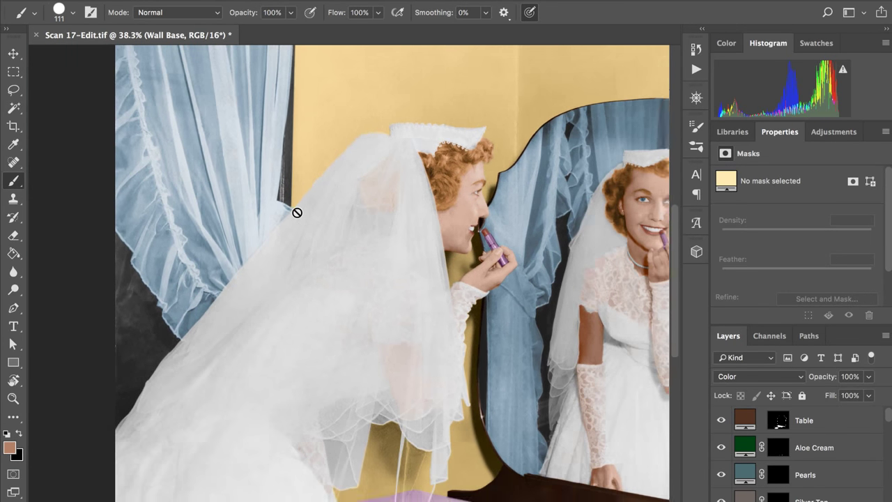
{"action": "scroll", "coordinate": [297, 213], "scroll_direction": "down", "scroll_amount": 5}
{"action": "scroll", "coordinate": [297, 213], "scroll_direction": "up", "scroll_amount": 3}
{"action": "scroll", "coordinate": [297, 212], "scroll_direction": "down", "scroll_amount": 3}
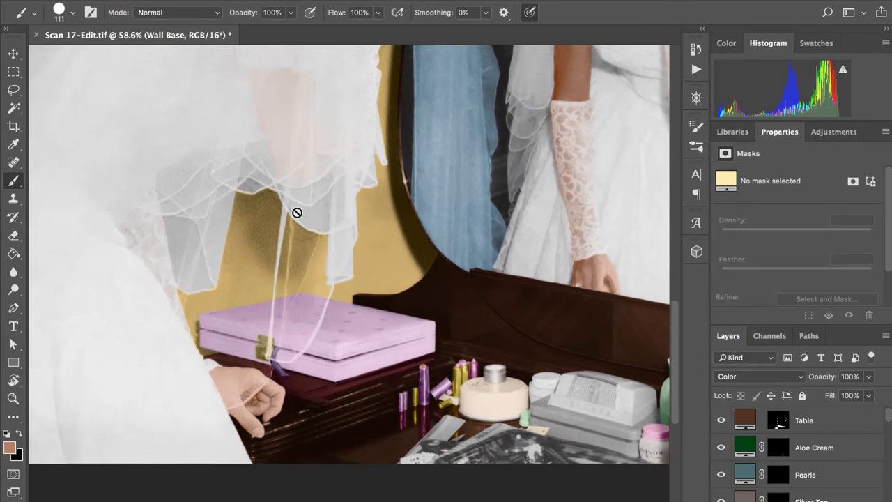
{"action": "scroll", "coordinate": [297, 212], "scroll_direction": "up", "scroll_amount": 2}
{"action": "scroll", "coordinate": [296, 212], "scroll_direction": "down", "scroll_amount": 2}
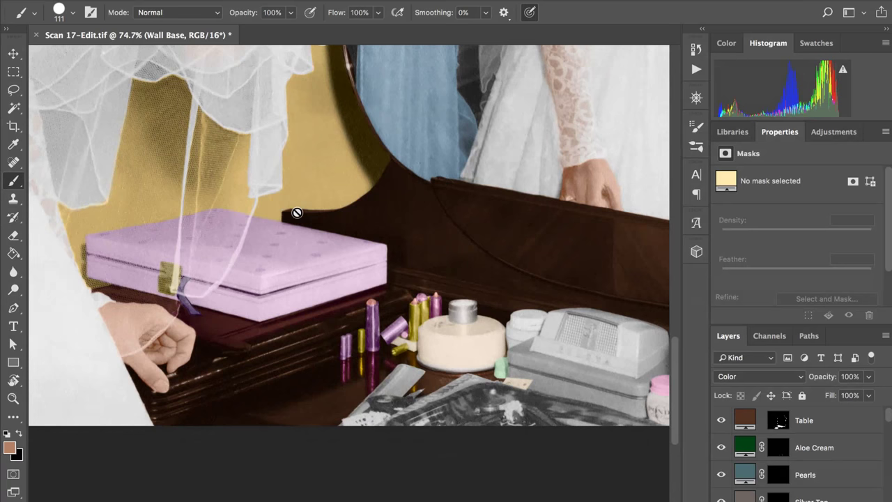
{"action": "scroll", "coordinate": [297, 213], "scroll_direction": "right", "scroll_amount": 3}
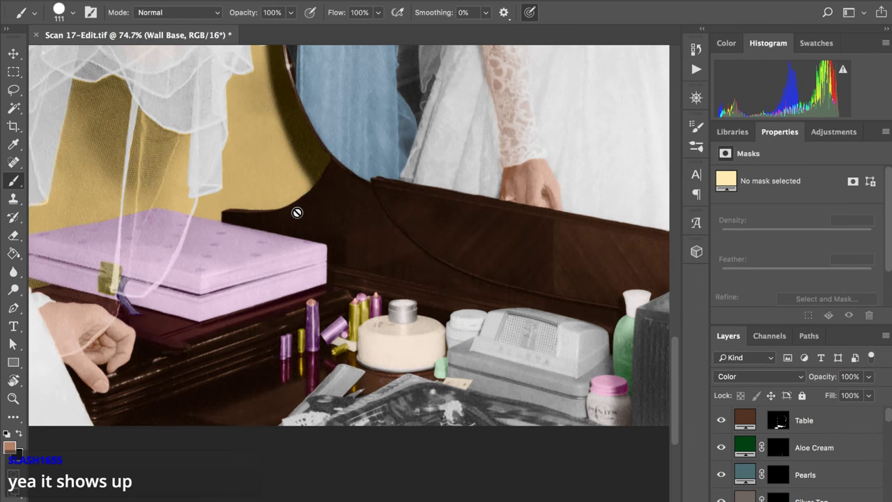
{"action": "scroll", "coordinate": [297, 213], "scroll_direction": "down", "scroll_amount": 2}
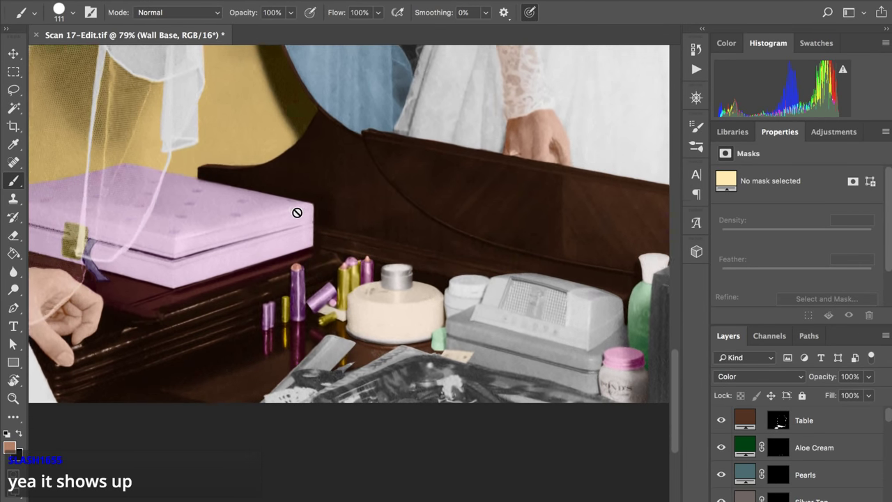
{"action": "scroll", "coordinate": [297, 213], "scroll_direction": "up", "scroll_amount": 3}
{"action": "scroll", "coordinate": [297, 213], "scroll_direction": "down", "scroll_amount": 3}
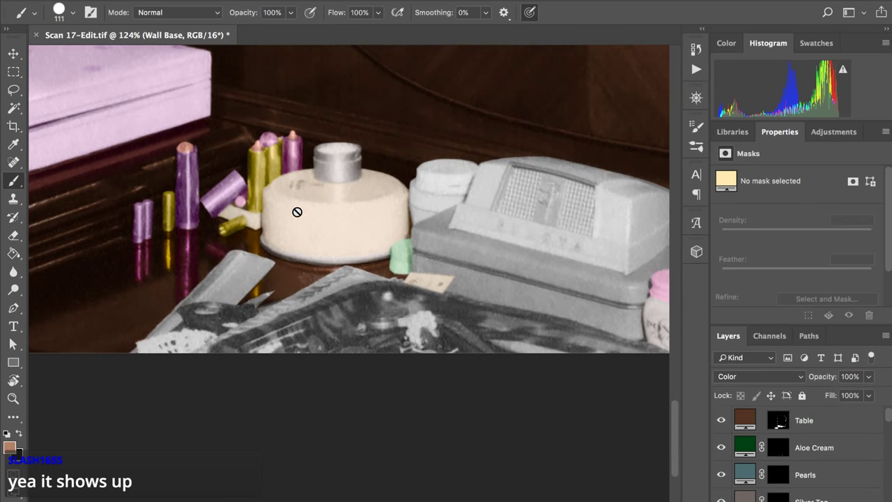
{"action": "scroll", "coordinate": [531, 300], "scroll_direction": "right", "scroll_amount": 3}
{"action": "scroll", "coordinate": [535, 300], "scroll_direction": "right", "scroll_amount": 10}
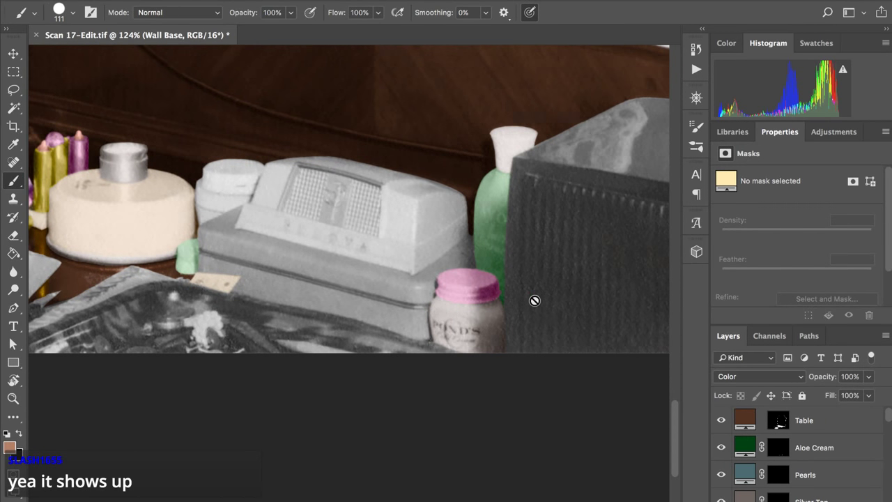
{"action": "scroll", "coordinate": [535, 300], "scroll_direction": "right", "scroll_amount": 11}
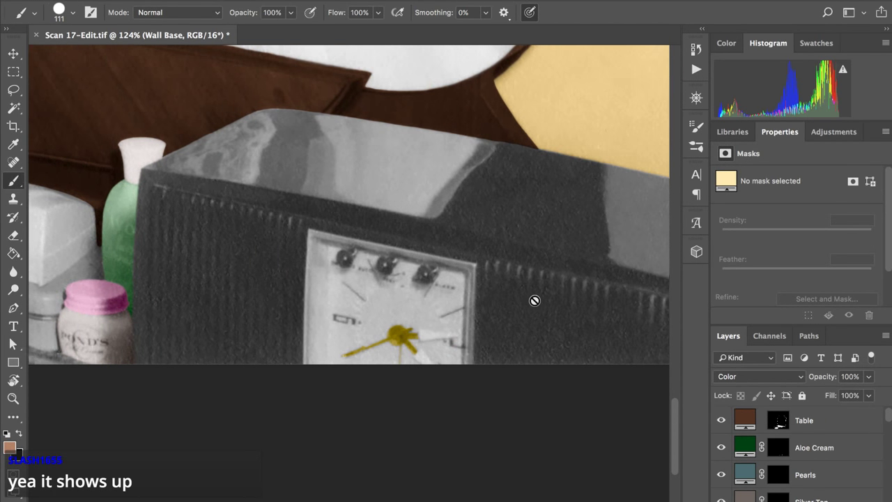
{"action": "scroll", "coordinate": [534, 300], "scroll_direction": "up", "scroll_amount": 2}
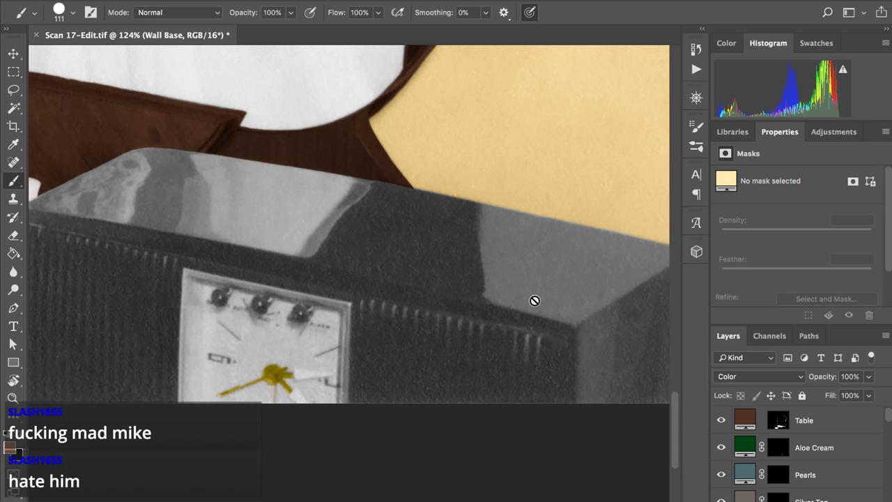
- Cancel the rasterize warning from painting on the fill layer and select the Table layer
{"action": "left_click", "coordinate": [475, 222]}
{"action": "left_click", "coordinate": [483, 183]}
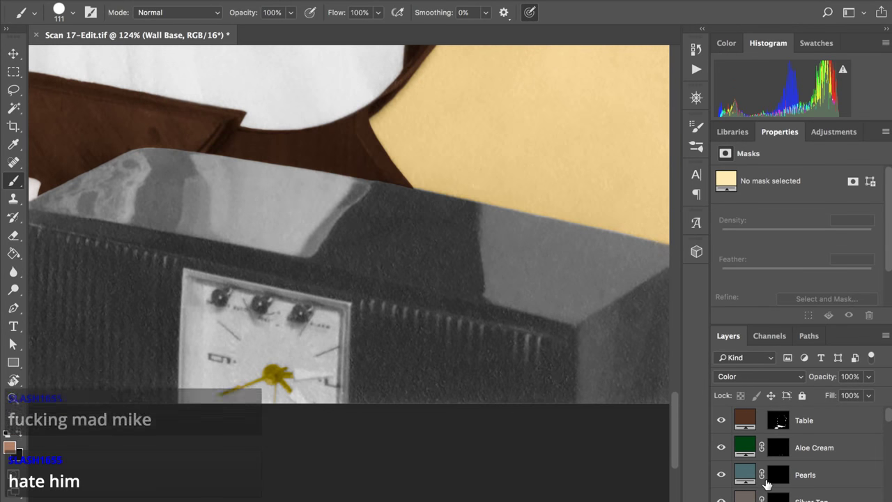
{"action": "left_click", "coordinate": [741, 424]}
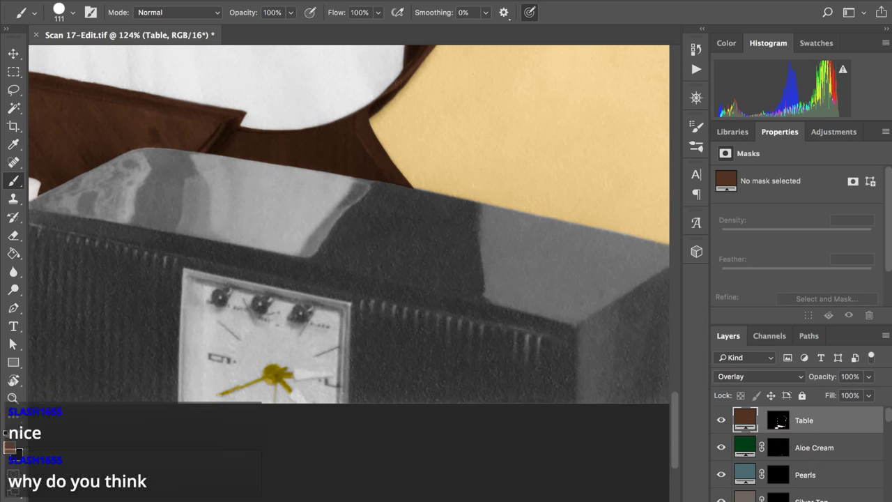
- Add a green (518251) Solid Color fill layer above Table and begin renaming it
{"action": "left_click", "coordinate": [828, 499]}
{"action": "left_click", "coordinate": [823, 252]}
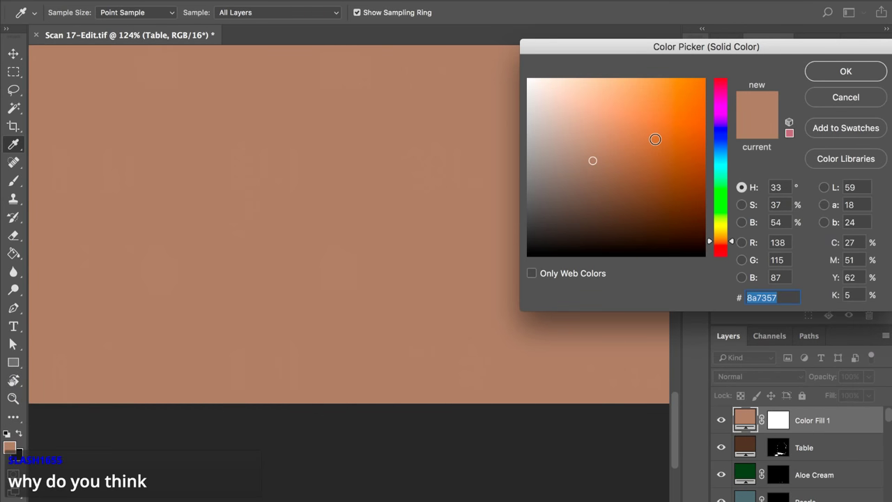
{"action": "left_click", "coordinate": [655, 140]}
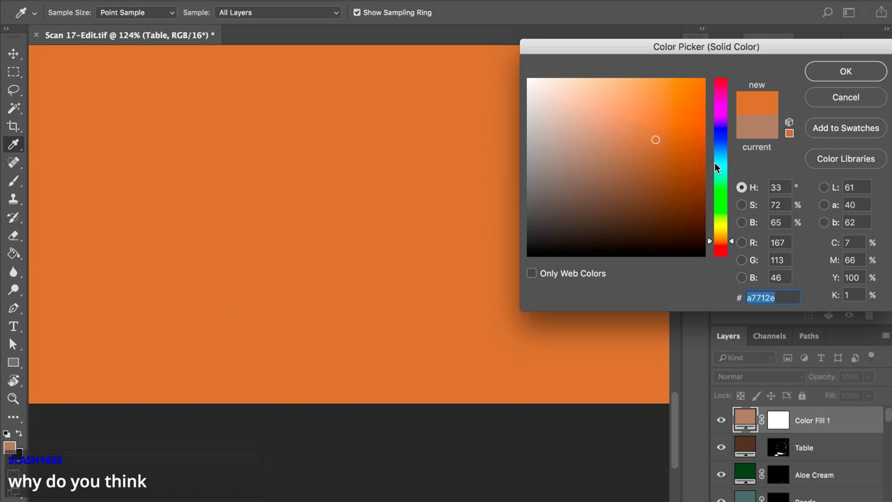
{"action": "left_click", "coordinate": [722, 196]}
{"action": "left_click", "coordinate": [594, 165]}
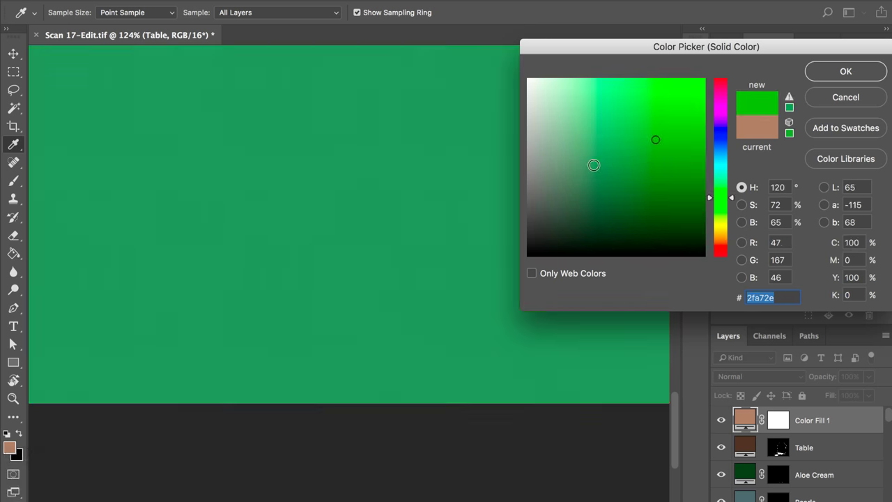
{"action": "left_click", "coordinate": [824, 74]}
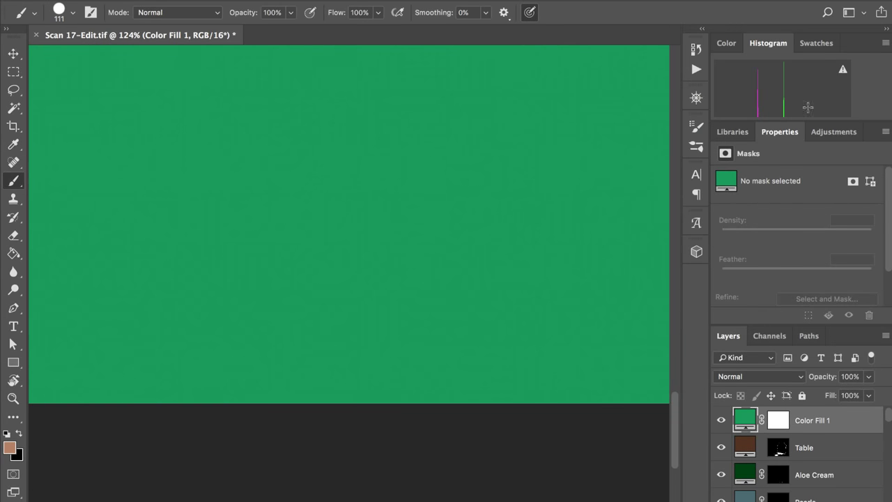
{"action": "double_click", "coordinate": [809, 421]}
- Name the fill layer Clock and invert its mask to black so the scan shows through
{"action": "type", "text": "Clock"}
{"action": "key", "text": "Return"}
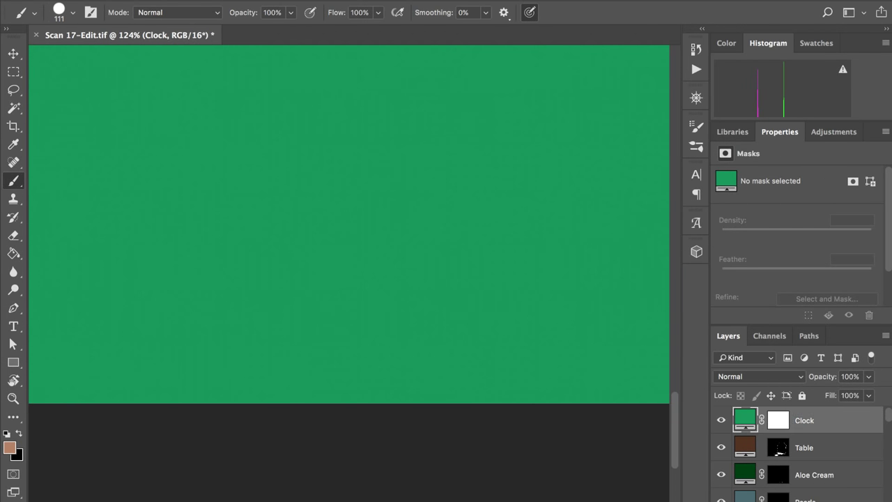
{"action": "left_click", "coordinate": [776, 425]}
{"action": "key", "text": "ctrl+i"}
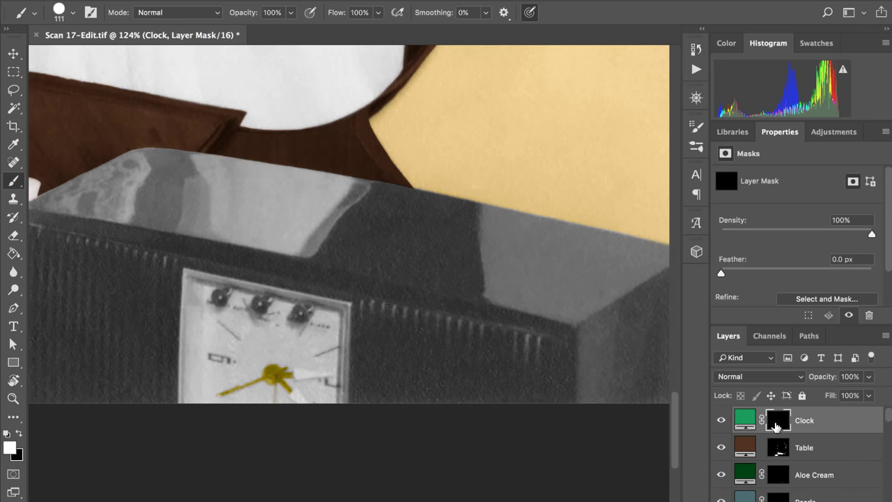
{"action": "scroll", "coordinate": [357, 329], "scroll_direction": "left", "scroll_amount": 5}
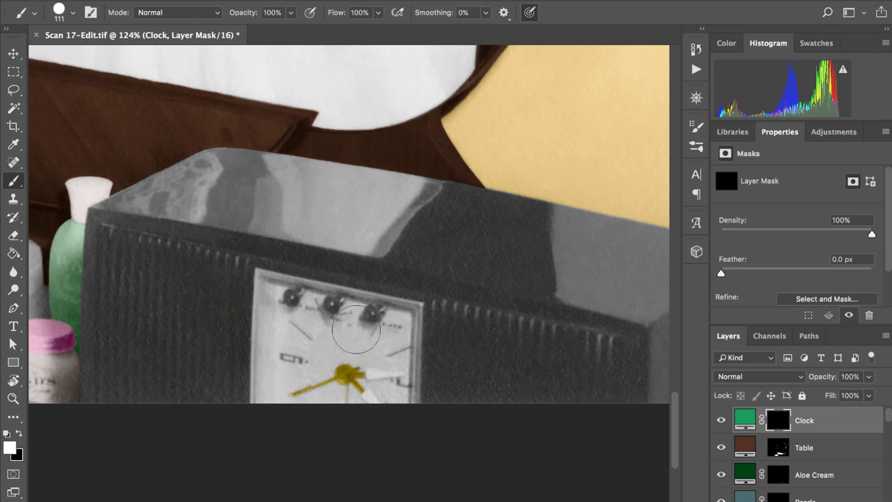
{"action": "scroll", "coordinate": [356, 329], "scroll_direction": "up", "scroll_amount": 2}
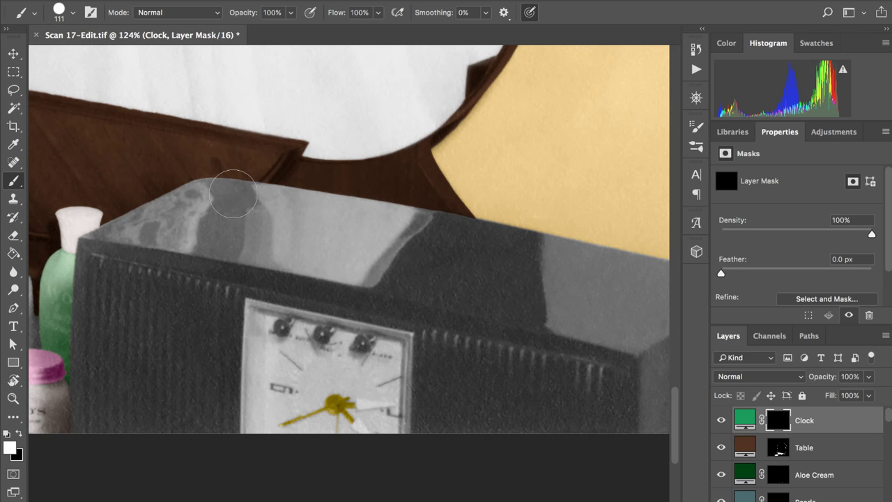
{"action": "scroll", "coordinate": [233, 193], "scroll_direction": "right", "scroll_amount": 5}
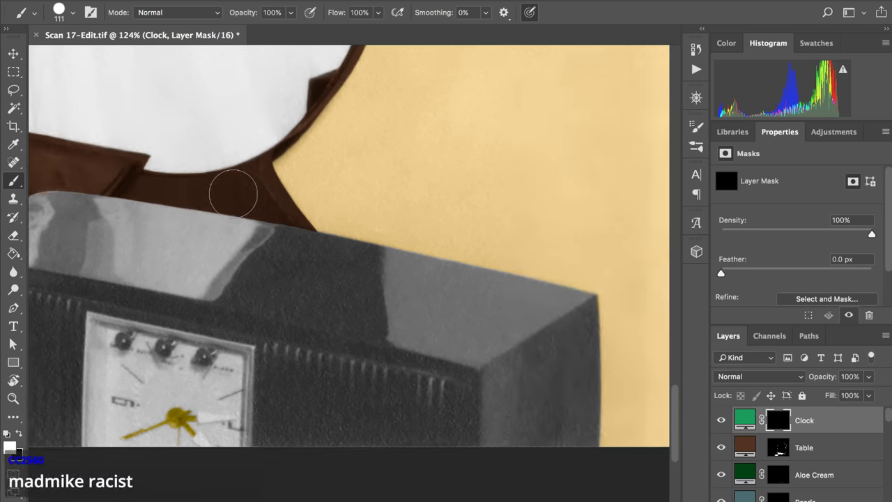
{"action": "scroll", "coordinate": [233, 188], "scroll_direction": "down", "scroll_amount": 2}
{"action": "scroll", "coordinate": [233, 189], "scroll_direction": "left", "scroll_amount": 2}
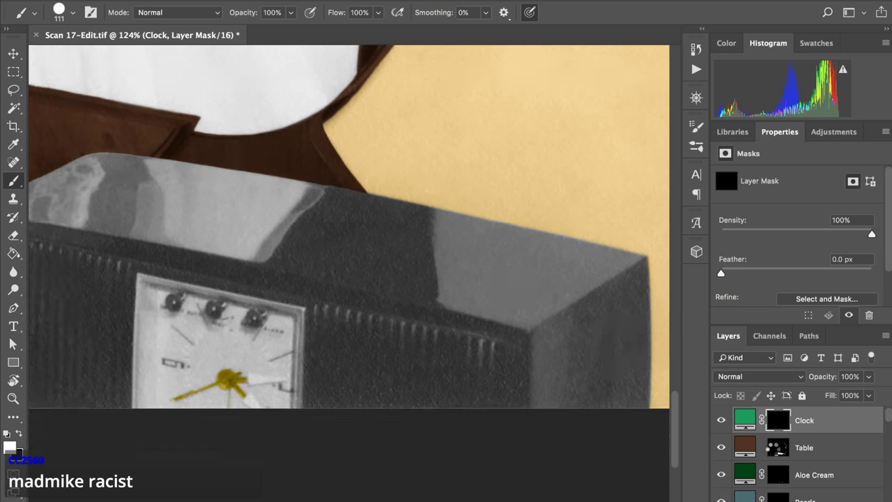
- Undo back to the selection loaded from the existing layer mask, then pan and zoom around the photo
{"action": "key", "text": "ctrl+z"}
{"action": "scroll", "coordinate": [507, 304], "scroll_direction": "left", "scroll_amount": 4}
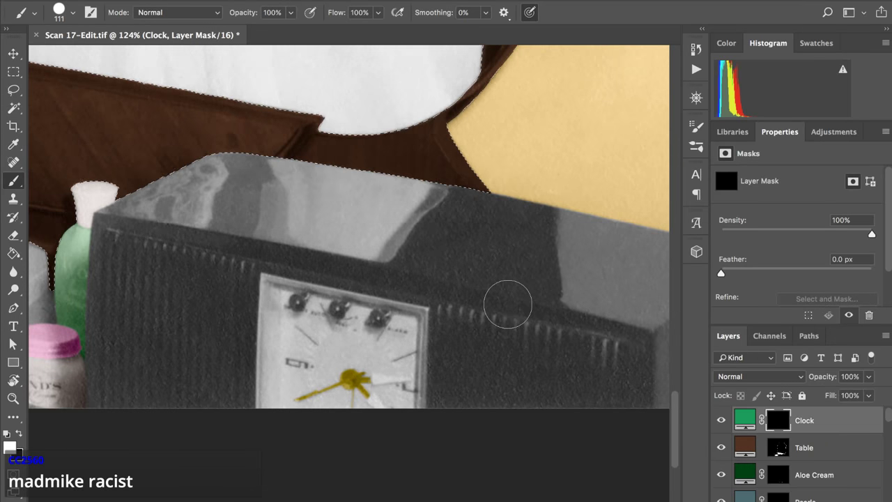
{"action": "scroll", "coordinate": [507, 303], "scroll_direction": "down", "scroll_amount": 1}
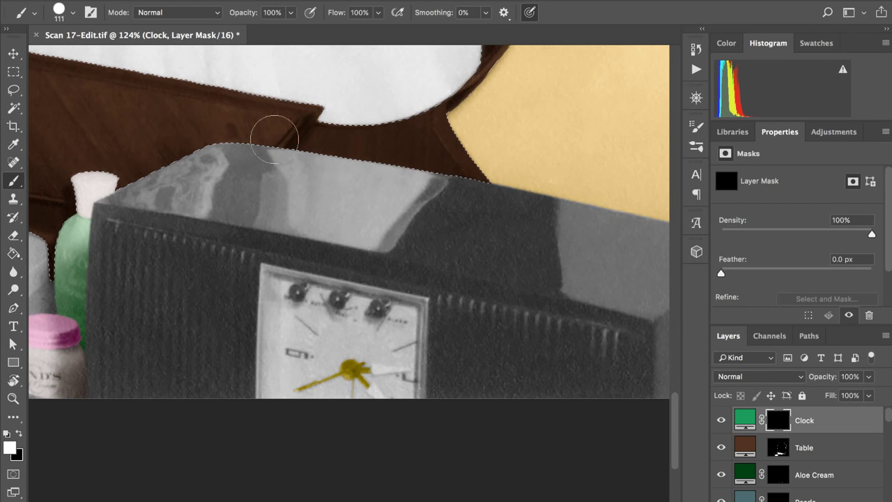
{"action": "scroll", "coordinate": [344, 161], "scroll_direction": "right", "scroll_amount": 2}
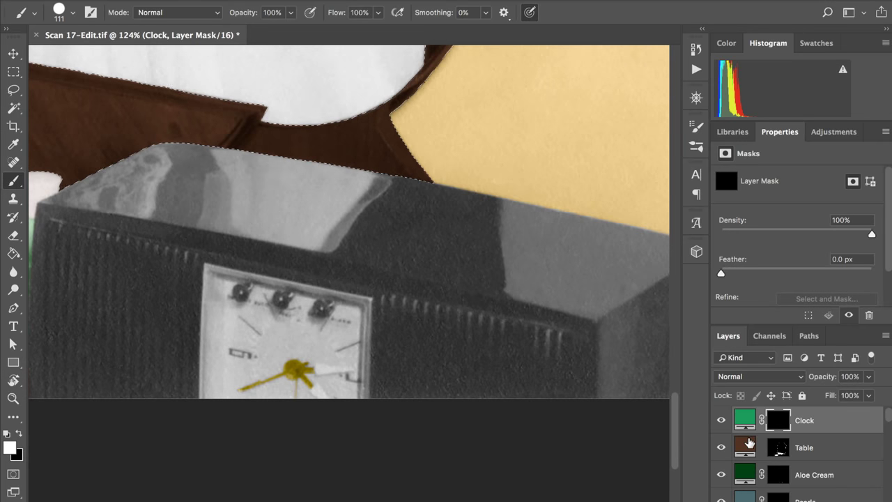
{"action": "scroll", "coordinate": [740, 428], "scroll_direction": "down", "scroll_amount": 10}
{"action": "scroll", "coordinate": [747, 439], "scroll_direction": "up", "scroll_amount": 5}
{"action": "scroll", "coordinate": [747, 441], "scroll_direction": "down", "scroll_amount": 1}
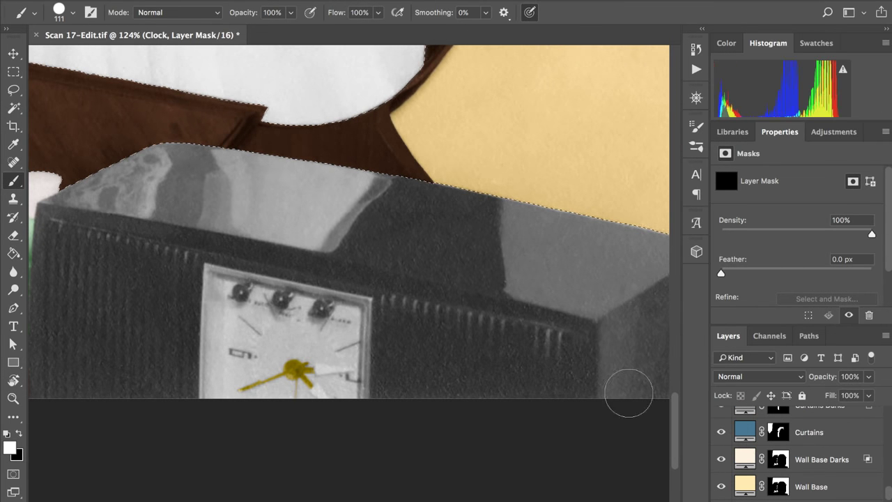
{"action": "scroll", "coordinate": [531, 315], "scroll_direction": "right", "scroll_amount": 4}
{"action": "scroll", "coordinate": [533, 313], "scroll_direction": "down", "scroll_amount": 2}
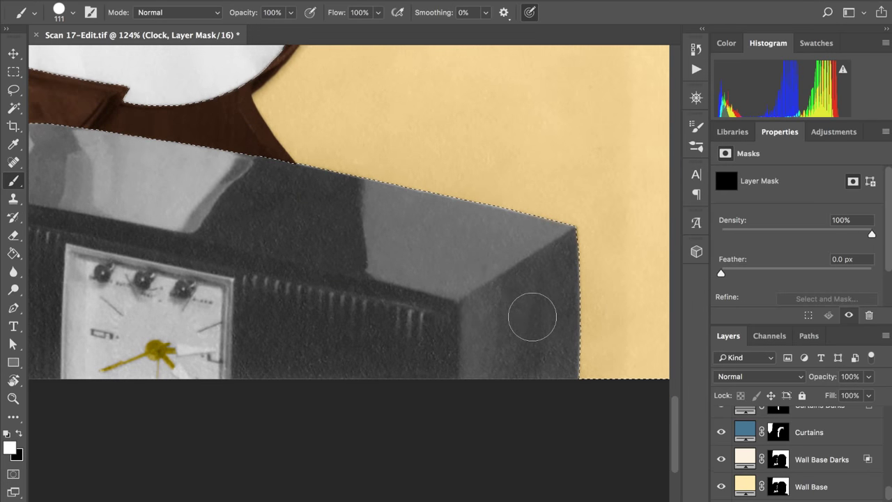
{"action": "scroll", "coordinate": [534, 312], "scroll_direction": "left", "scroll_amount": 3}
{"action": "scroll", "coordinate": [416, 264], "scroll_direction": "left", "scroll_amount": 4}
{"action": "scroll", "coordinate": [419, 270], "scroll_direction": "left", "scroll_amount": 4}
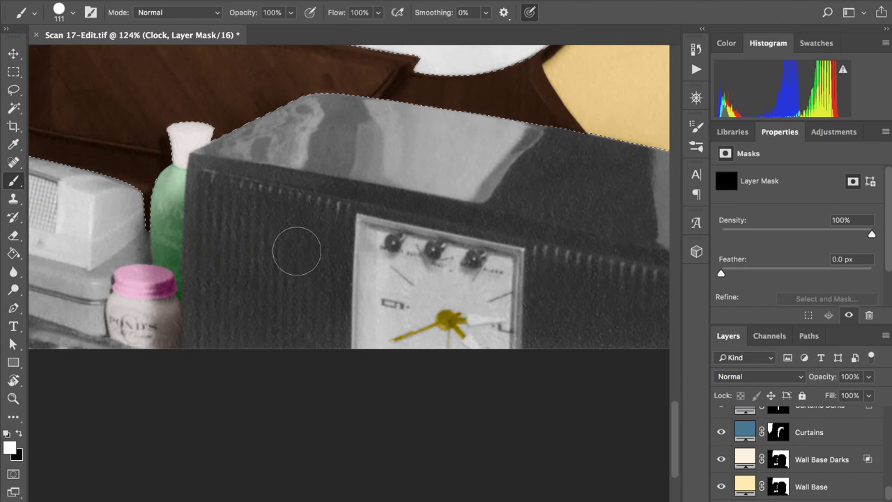
{"action": "scroll", "coordinate": [760, 472], "scroll_direction": "down", "scroll_amount": 2}
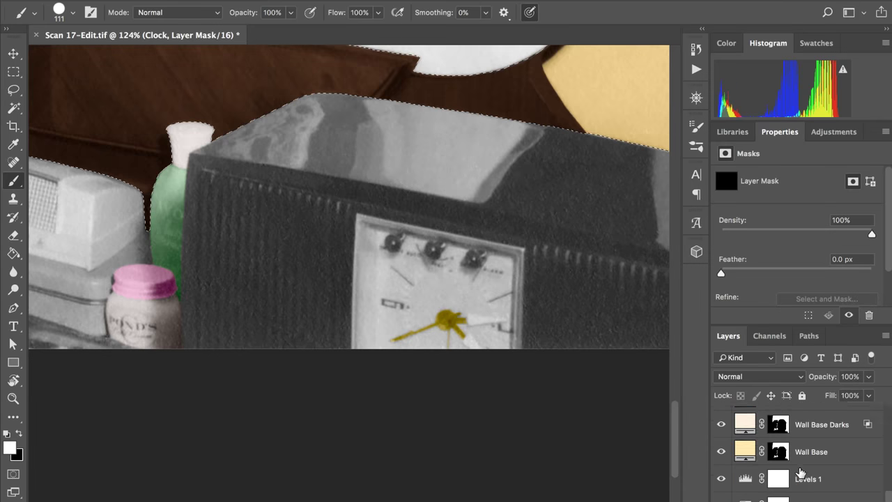
{"action": "scroll", "coordinate": [767, 472], "scroll_direction": "up", "scroll_amount": 5}
{"action": "scroll", "coordinate": [800, 472], "scroll_direction": "up", "scroll_amount": 7}
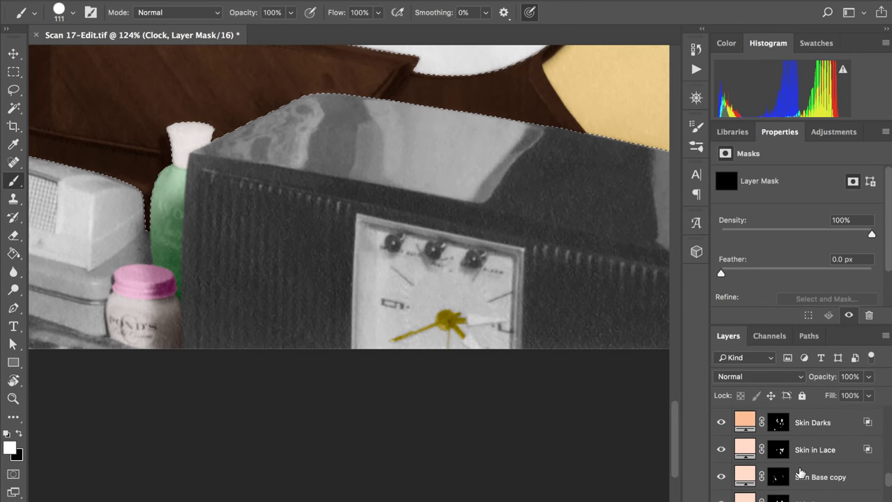
{"action": "scroll", "coordinate": [800, 472], "scroll_direction": "up", "scroll_amount": 2}
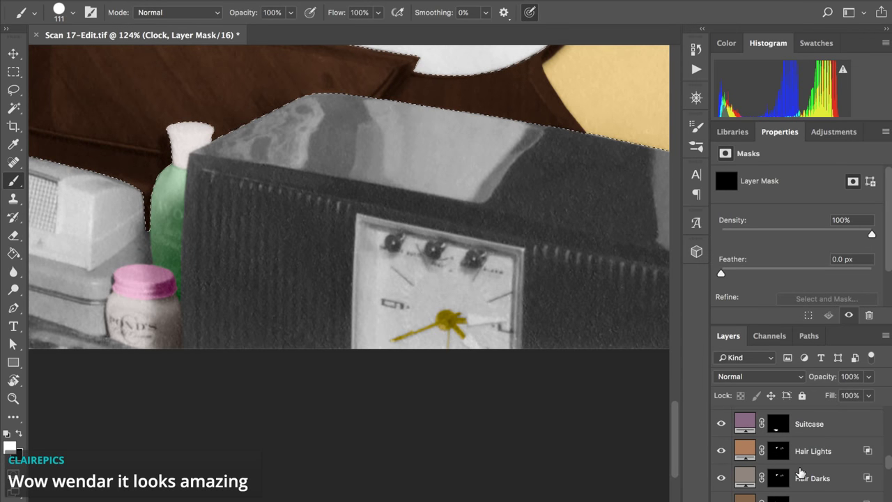
{"action": "scroll", "coordinate": [773, 448], "scroll_direction": "up", "scroll_amount": 3}
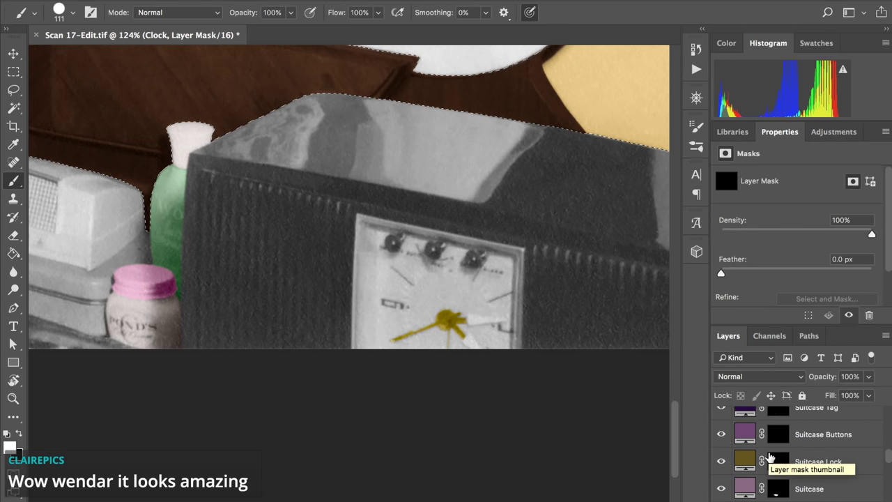
{"action": "scroll", "coordinate": [769, 456], "scroll_direction": "up", "scroll_amount": 1}
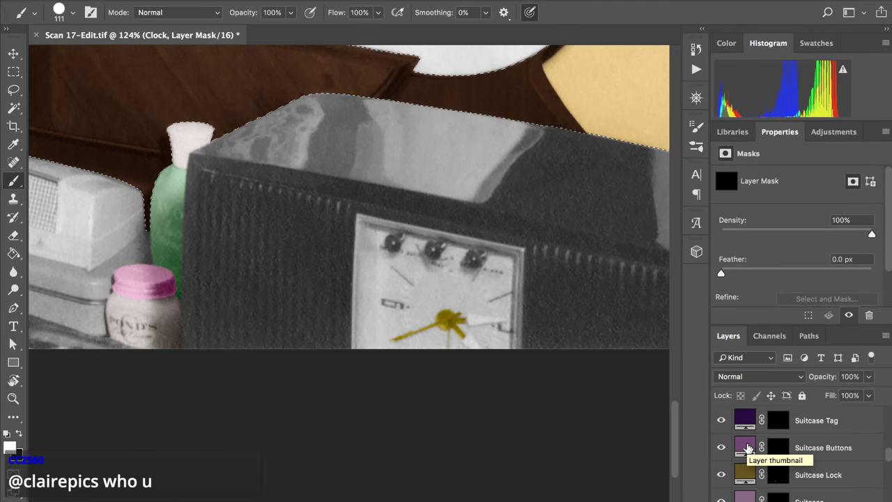
{"action": "scroll", "coordinate": [748, 447], "scroll_direction": "up", "scroll_amount": 2}
{"action": "scroll", "coordinate": [747, 446], "scroll_direction": "up", "scroll_amount": 1}
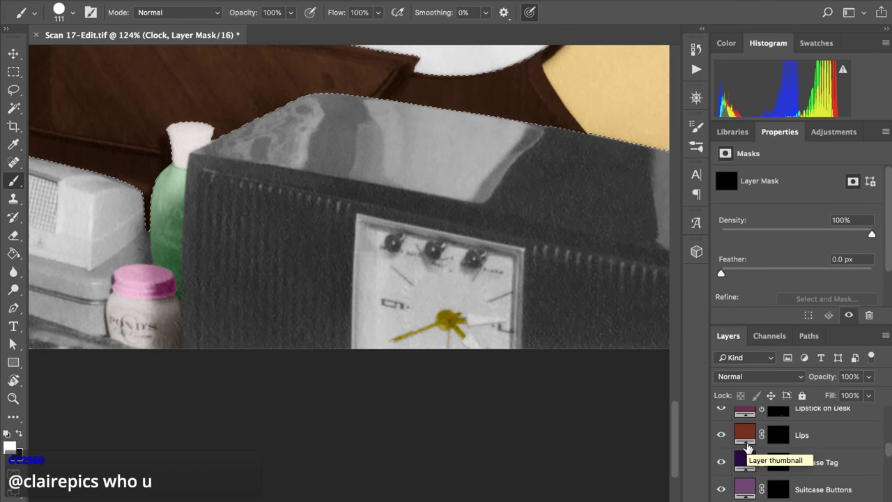
{"action": "left_click_drag", "start_coordinate": [779, 452], "coordinate": [778, 446]}
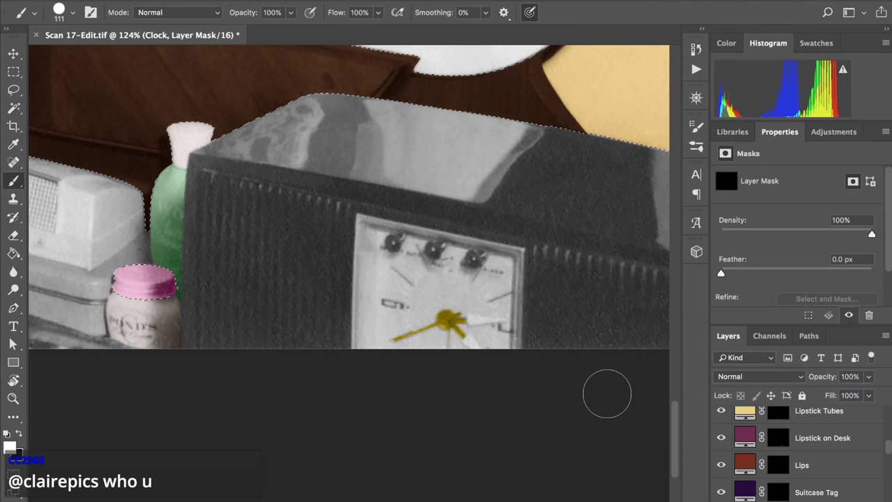
{"action": "scroll", "coordinate": [775, 437], "scroll_direction": "up", "scroll_amount": 1}
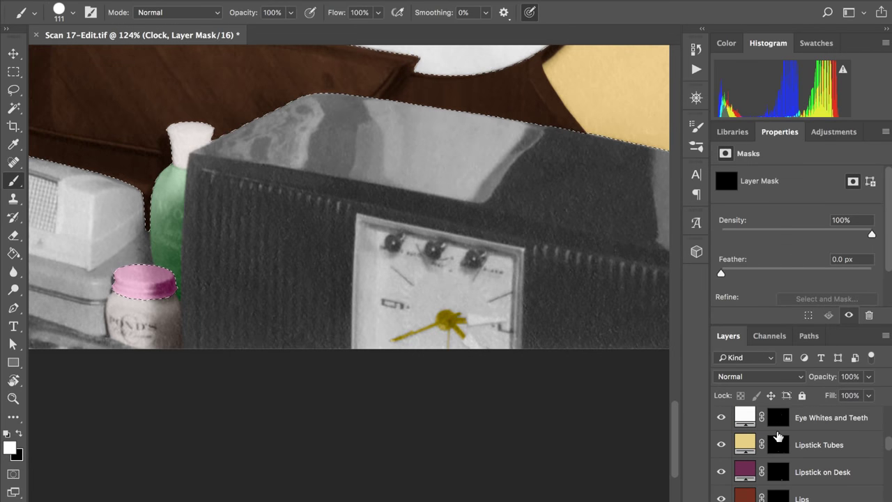
{"action": "scroll", "coordinate": [773, 433], "scroll_direction": "up", "scroll_amount": 1}
{"action": "scroll", "coordinate": [779, 428], "scroll_direction": "up", "scroll_amount": 2}
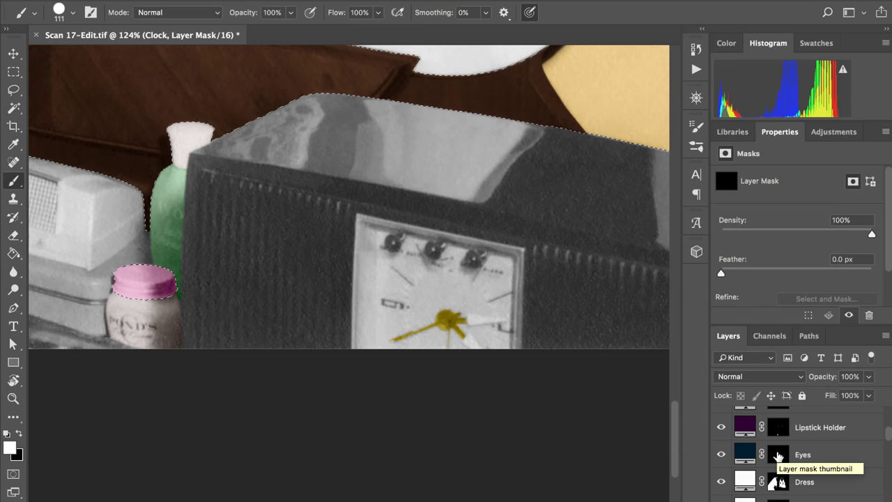
{"action": "scroll", "coordinate": [778, 455], "scroll_direction": "up", "scroll_amount": 3}
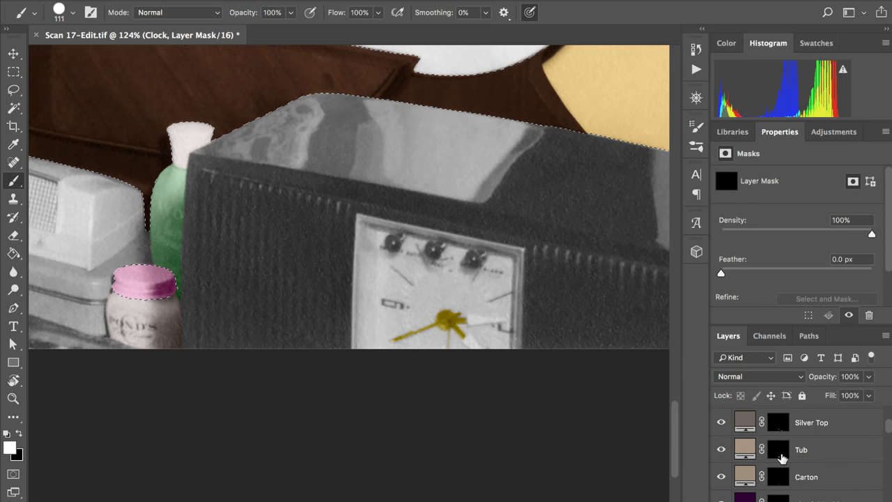
{"action": "scroll", "coordinate": [780, 463], "scroll_direction": "up", "scroll_amount": 2}
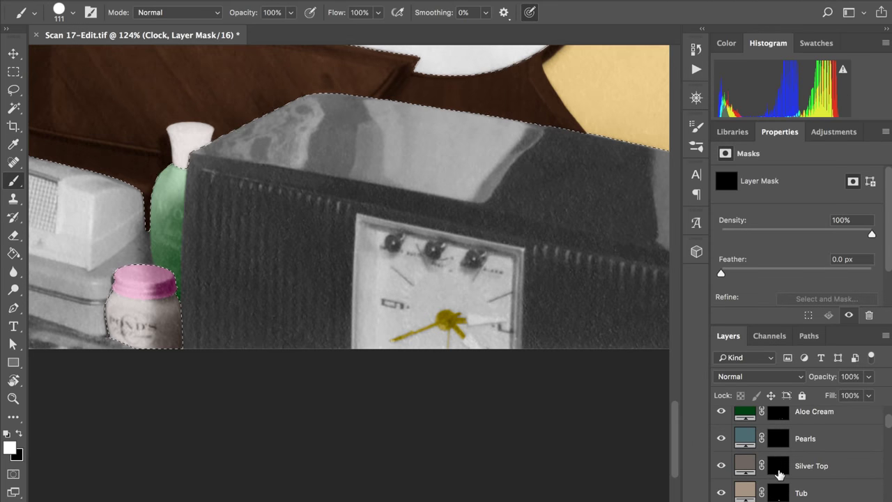
{"action": "scroll", "coordinate": [774, 438], "scroll_direction": "up", "scroll_amount": 1}
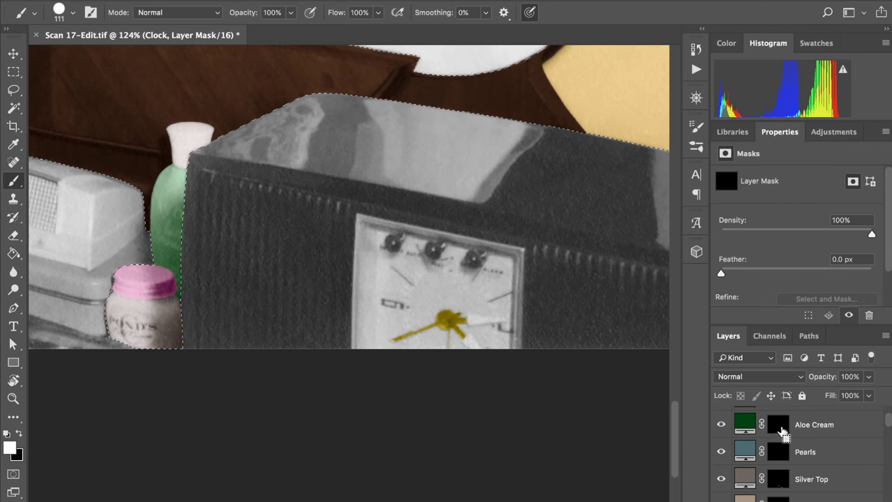
{"action": "scroll", "coordinate": [223, 207], "scroll_direction": "right", "scroll_amount": 10}
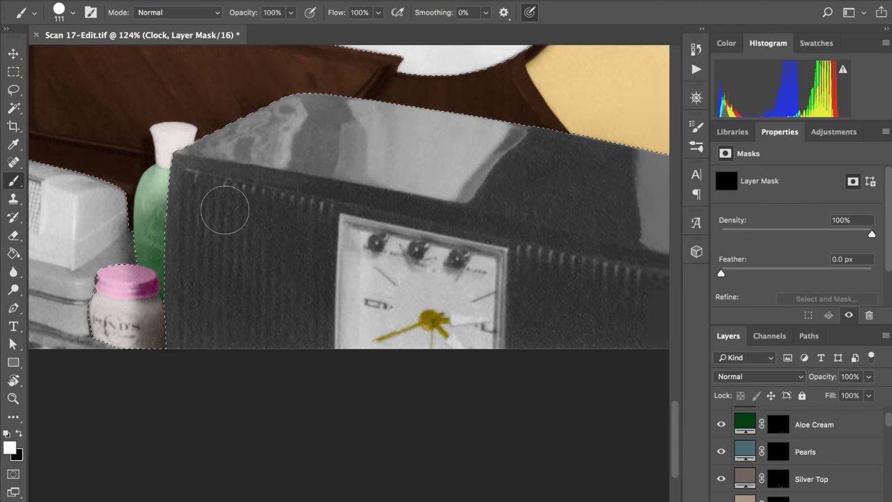
{"action": "scroll", "coordinate": [225, 210], "scroll_direction": "left", "scroll_amount": 5}
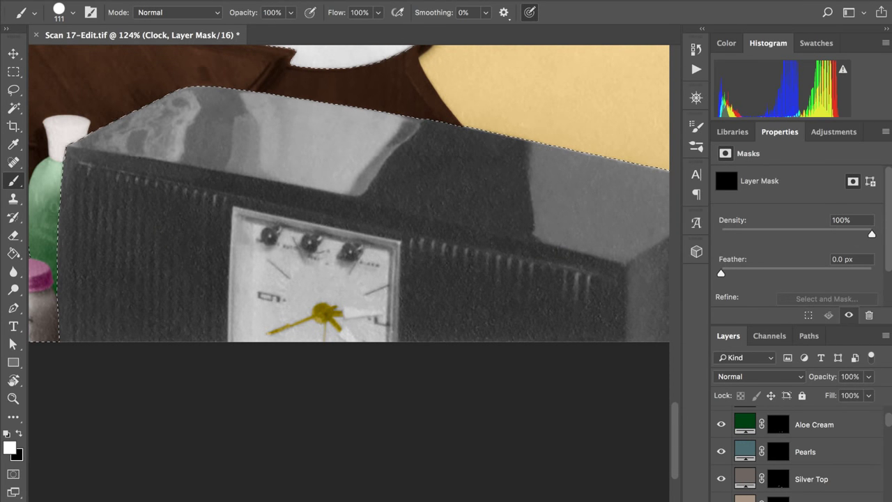
- Invert the selection with Select > Inverse so the clock radio area is selected
{"action": "left_click", "coordinate": [331, 0]}
{"action": "mouse_move", "coordinate": [306, 0]}
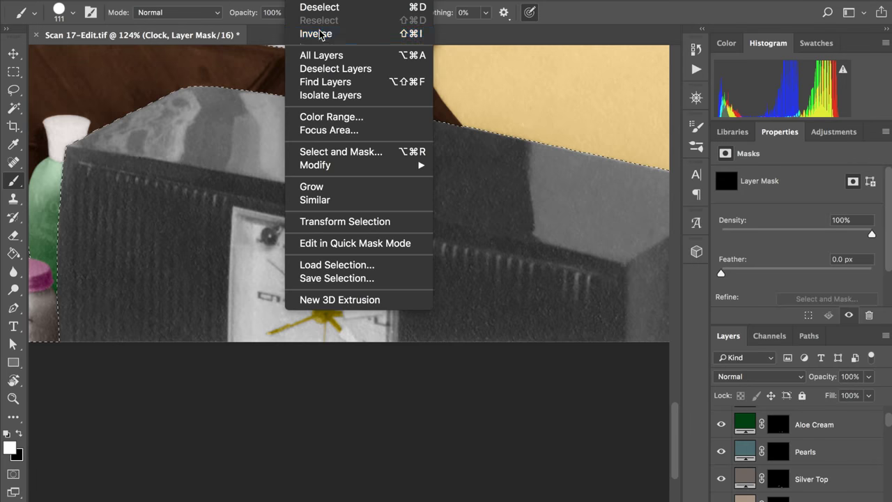
{"action": "left_click", "coordinate": [315, 33]}
{"action": "scroll", "coordinate": [801, 452], "scroll_direction": "up", "scroll_amount": 2}
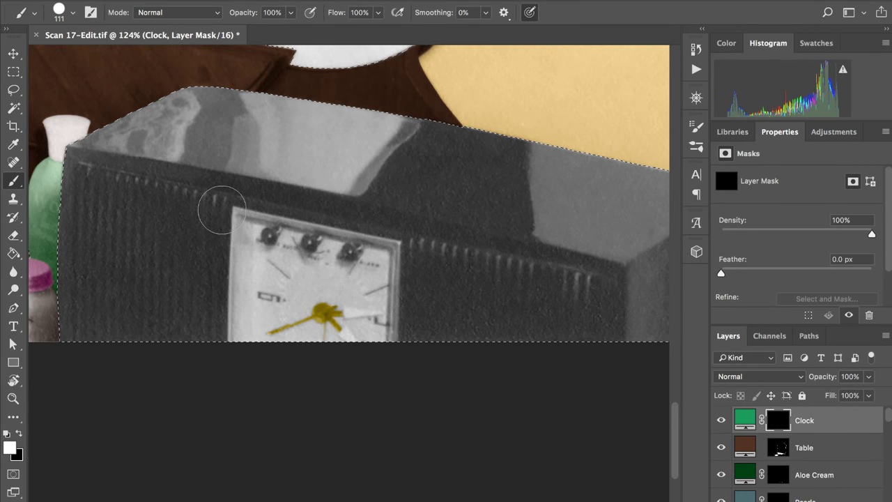
- Paint green across the clock radio's top edge and down its right side on the Clock mask
{"action": "mouse_move", "coordinate": [162, 150]}
{"action": "left_mouse_down"}
{"action": "mouse_move", "coordinate": [118, 136]}
{"action": "mouse_move", "coordinate": [77, 156]}
{"action": "mouse_move", "coordinate": [109, 130]}
{"action": "mouse_move", "coordinate": [218, 94]}
{"action": "mouse_move", "coordinate": [332, 91]}
{"action": "mouse_move", "coordinate": [235, 99]}
{"action": "mouse_move", "coordinate": [134, 154]}
{"action": "mouse_move", "coordinate": [213, 121]}
{"action": "mouse_move", "coordinate": [334, 114]}
{"action": "mouse_move", "coordinate": [440, 136]}
{"action": "mouse_move", "coordinate": [315, 127]}
{"action": "mouse_move", "coordinate": [220, 145]}
{"action": "mouse_move", "coordinate": [139, 190]}
{"action": "mouse_move", "coordinate": [126, 157]}
{"action": "mouse_move", "coordinate": [99, 181]}
{"action": "mouse_move", "coordinate": [94, 163]}
{"action": "mouse_move", "coordinate": [81, 159]}
{"action": "mouse_move", "coordinate": [65, 200]}
{"action": "mouse_move", "coordinate": [65, 353]}
{"action": "mouse_move", "coordinate": [97, 194]}
{"action": "mouse_move", "coordinate": [98, 309]}
{"action": "mouse_move", "coordinate": [121, 205]}
{"action": "mouse_move", "coordinate": [124, 352]}
{"action": "mouse_move", "coordinate": [150, 219]}
{"action": "mouse_move", "coordinate": [159, 225]}
{"action": "mouse_move", "coordinate": [155, 341]}
{"action": "mouse_move", "coordinate": [173, 225]}
{"action": "mouse_move", "coordinate": [219, 165]}
{"action": "mouse_move", "coordinate": [255, 145]}
{"action": "mouse_move", "coordinate": [335, 139]}
{"action": "mouse_move", "coordinate": [249, 152]}
{"action": "mouse_move", "coordinate": [516, 169]}
{"action": "mouse_move", "coordinate": [492, 154]}
{"action": "mouse_move", "coordinate": [524, 155]}
{"action": "left_mouse_up"}
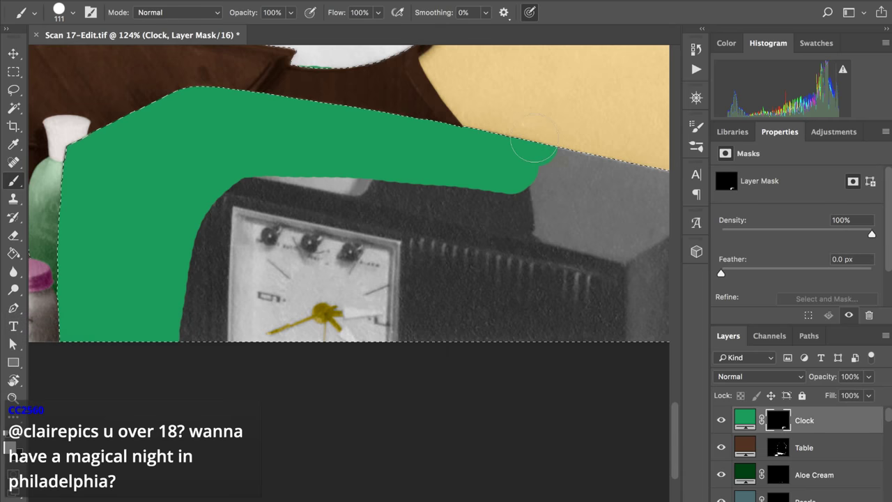
{"action": "scroll", "coordinate": [516, 160], "scroll_direction": "right", "scroll_amount": 5}
{"action": "scroll", "coordinate": [472, 170], "scroll_direction": "right", "scroll_amount": 3}
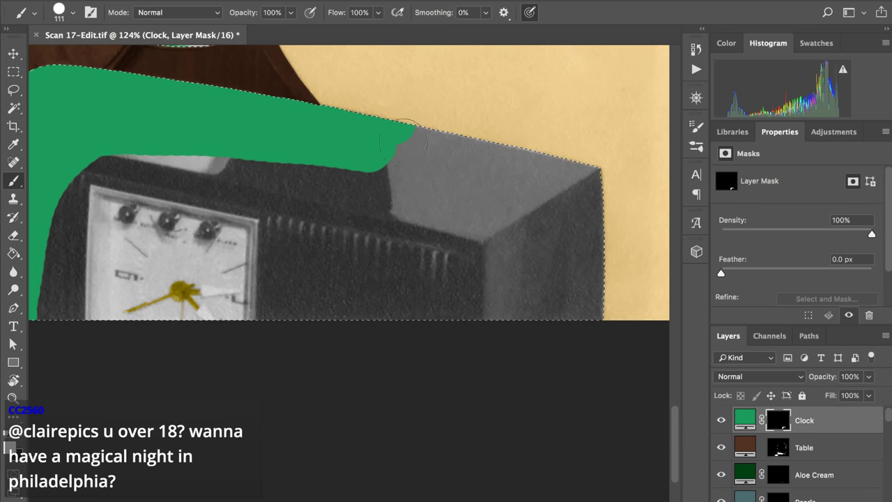
{"action": "left_click_drag", "start_coordinate": [412, 138], "coordinate": [409, 155]}
{"action": "mouse_move", "coordinate": [467, 166]}
{"action": "left_mouse_down"}
{"action": "mouse_move", "coordinate": [579, 171]}
{"action": "mouse_move", "coordinate": [583, 207]}
{"action": "mouse_move", "coordinate": [566, 332]}
{"action": "left_mouse_up"}
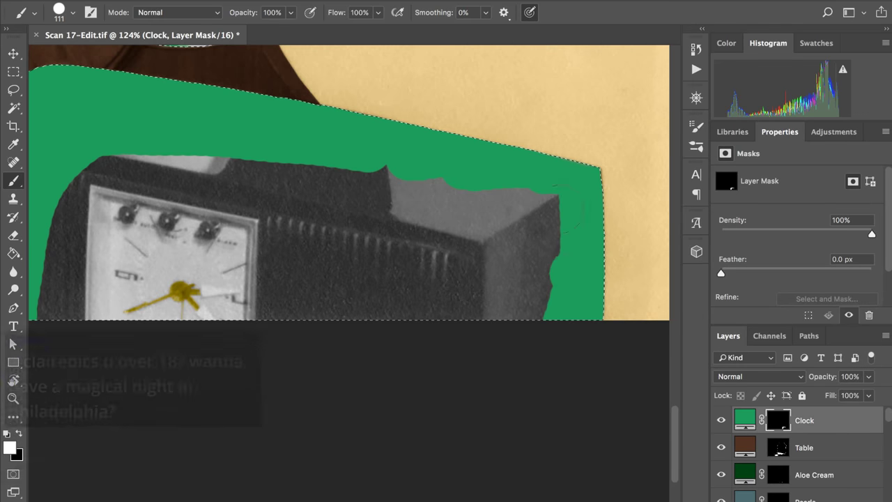
{"action": "mouse_move", "coordinate": [540, 205]}
{"action": "left_mouse_down"}
{"action": "mouse_move", "coordinate": [524, 337]}
{"action": "mouse_move", "coordinate": [526, 306]}
{"action": "left_mouse_up"}
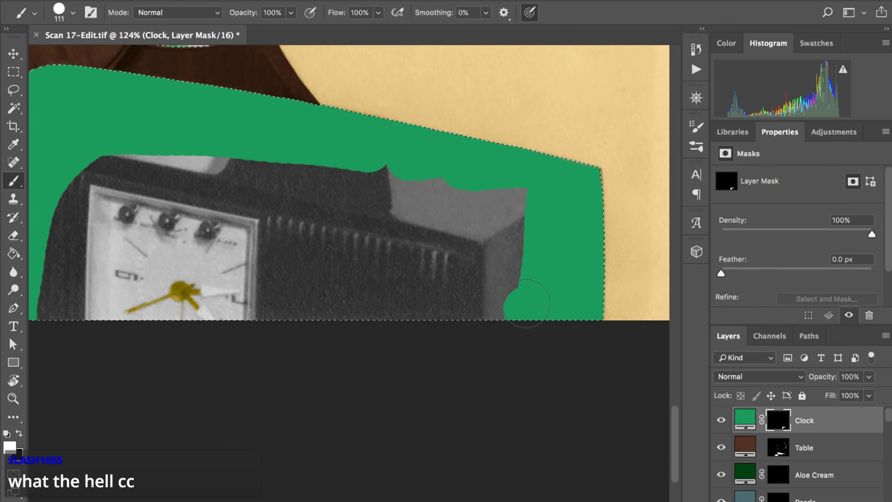
{"action": "mouse_move", "coordinate": [526, 301]}
{"action": "left_mouse_down"}
{"action": "mouse_move", "coordinate": [511, 269]}
{"action": "mouse_move", "coordinate": [512, 221]}
{"action": "left_mouse_up"}
{"action": "mouse_move", "coordinate": [493, 310]}
{"action": "left_mouse_down"}
{"action": "mouse_move", "coordinate": [495, 246]}
{"action": "mouse_move", "coordinate": [461, 178]}
{"action": "left_mouse_up"}
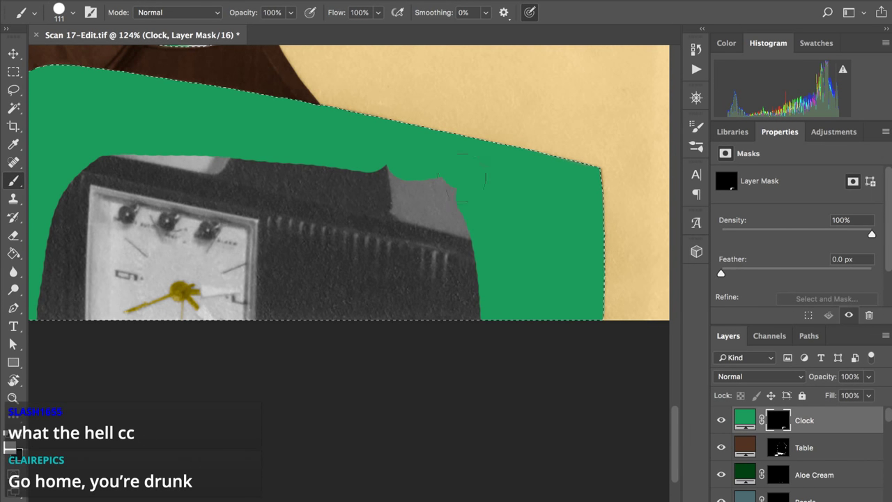
{"action": "mouse_move", "coordinate": [375, 148]}
{"action": "left_mouse_down"}
{"action": "mouse_move", "coordinate": [436, 230]}
{"action": "mouse_move", "coordinate": [458, 313]}
{"action": "mouse_move", "coordinate": [317, 148]}
{"action": "mouse_move", "coordinate": [418, 327]}
{"action": "mouse_move", "coordinate": [337, 202]}
{"action": "left_mouse_up"}
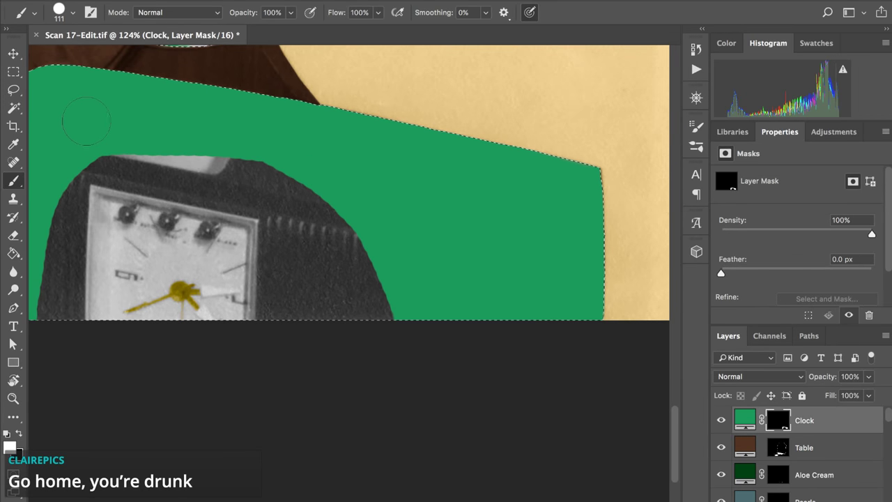
{"action": "mouse_move", "coordinate": [117, 139]}
{"action": "left_mouse_down"}
{"action": "mouse_move", "coordinate": [293, 189]}
{"action": "mouse_move", "coordinate": [428, 342]}
{"action": "mouse_move", "coordinate": [388, 263]}
{"action": "mouse_move", "coordinate": [384, 281]}
{"action": "mouse_move", "coordinate": [358, 219]}
{"action": "mouse_move", "coordinate": [352, 310]}
{"action": "mouse_move", "coordinate": [350, 261]}
{"action": "left_mouse_up"}
{"action": "scroll", "coordinate": [235, 193], "scroll_direction": "left", "scroll_amount": 5}
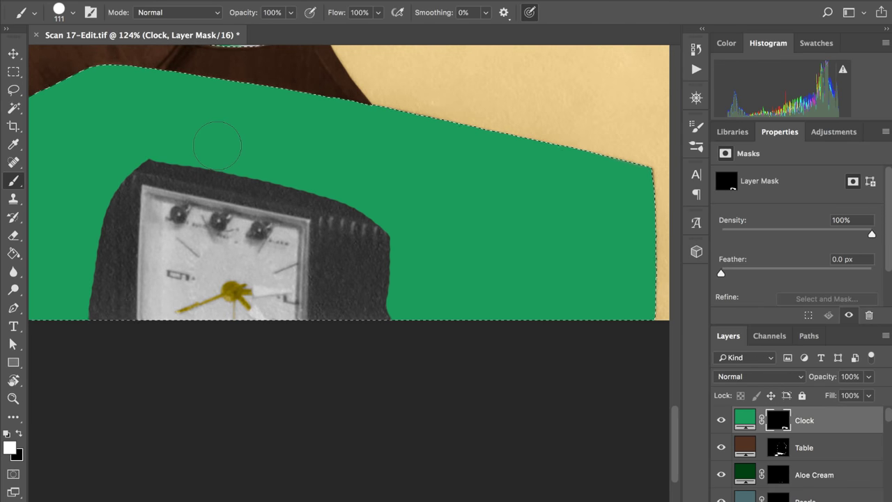
- Set the brush to 0% hardness and 72 px, then softly paint the clock's top-left corner
{"action": "left_click_drag", "start_coordinate": [218, 149], "coordinate": [218, 89]}
{"action": "left_click_drag", "start_coordinate": [257, 221], "coordinate": [258, 79]}
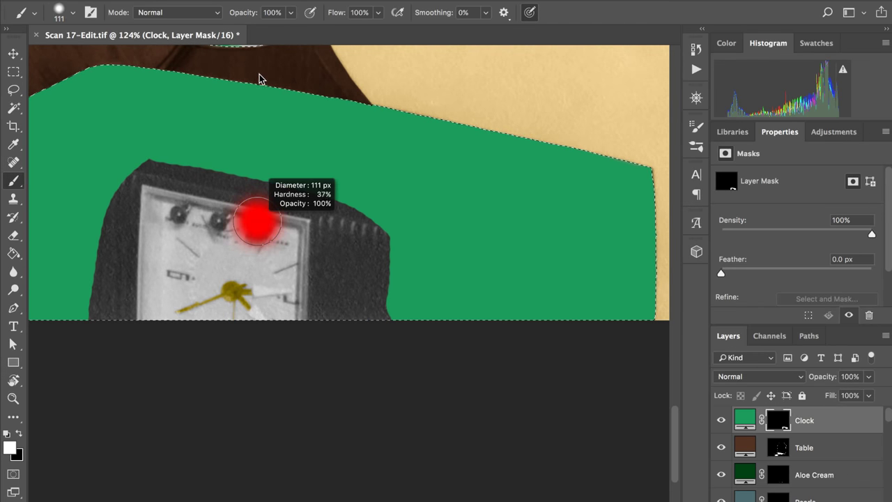
{"action": "left_click_drag", "start_coordinate": [327, 307], "coordinate": [326, 137]}
{"action": "left_click_drag", "start_coordinate": [398, 223], "coordinate": [382, 222]}
{"action": "scroll", "coordinate": [382, 223], "scroll_direction": "up", "scroll_amount": 4}
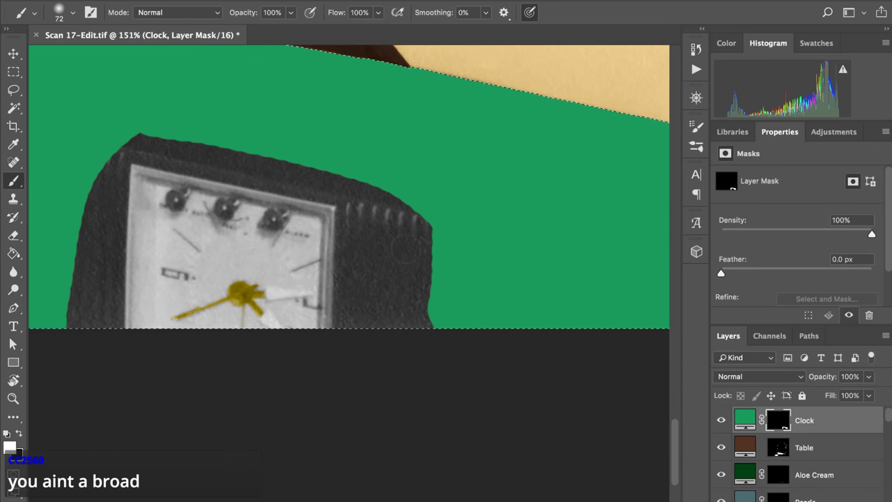
{"action": "mouse_move", "coordinate": [178, 145]}
{"action": "left_mouse_down"}
{"action": "mouse_move", "coordinate": [216, 147]}
{"action": "mouse_move", "coordinate": [152, 170]}
{"action": "left_mouse_up"}
- With a 56 px brush, paint green along the clock face's right edge, undoing the overshoot
{"action": "scroll", "coordinate": [223, 265], "scroll_direction": "up", "scroll_amount": 5}
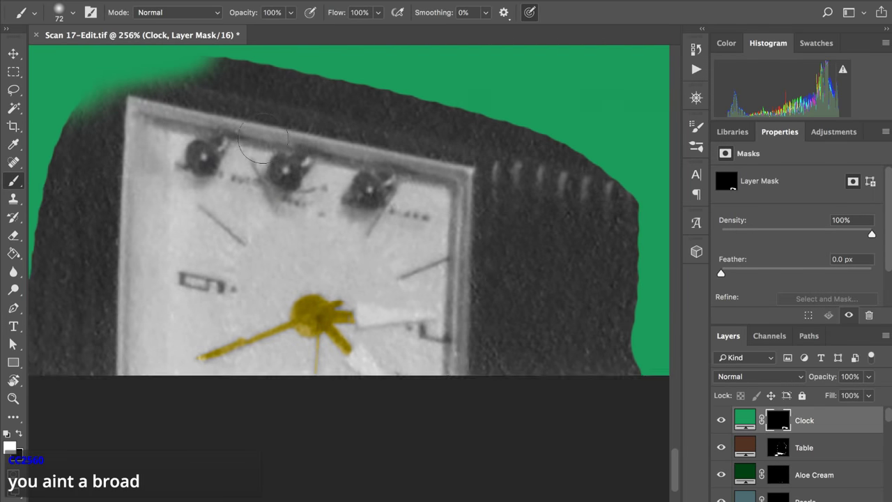
{"action": "left_click_drag", "start_coordinate": [299, 164], "coordinate": [285, 165]}
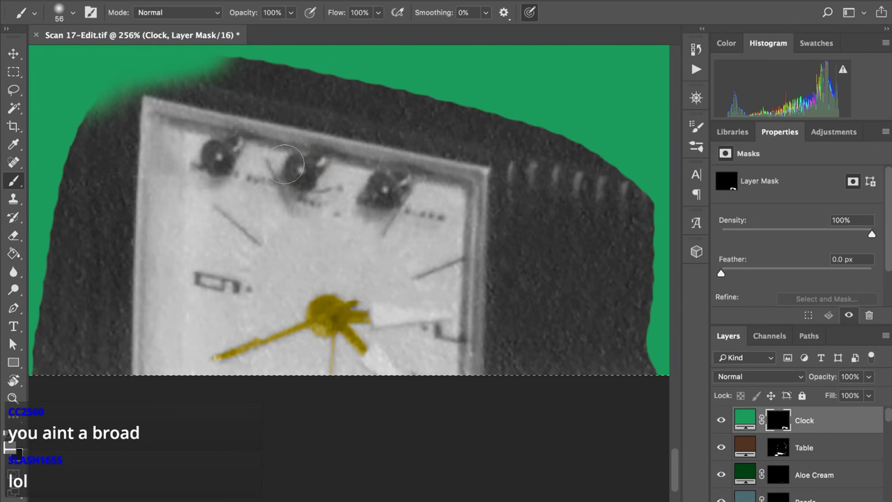
{"action": "mouse_move", "coordinate": [496, 184]}
{"action": "left_mouse_down"}
{"action": "mouse_move", "coordinate": [496, 166]}
{"action": "mouse_move", "coordinate": [489, 305]}
{"action": "left_mouse_up"}
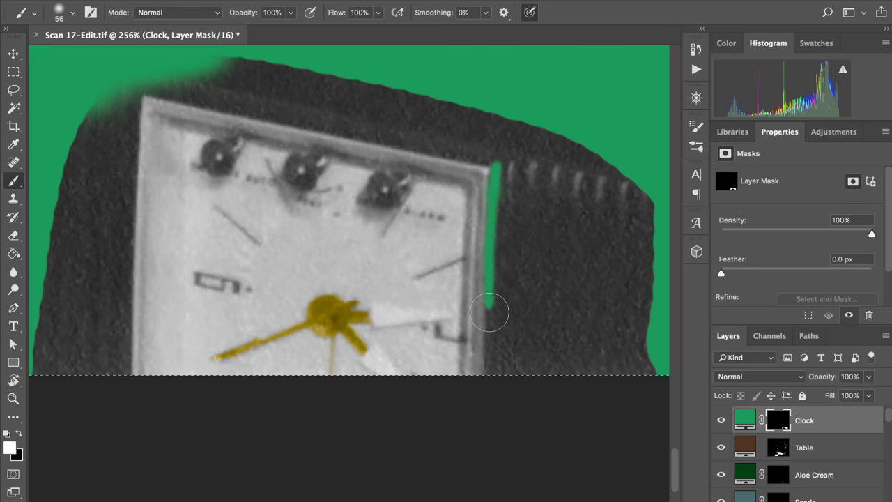
{"action": "left_click_drag", "start_coordinate": [490, 299], "coordinate": [481, 322]}
{"action": "key", "text": "super+z"}
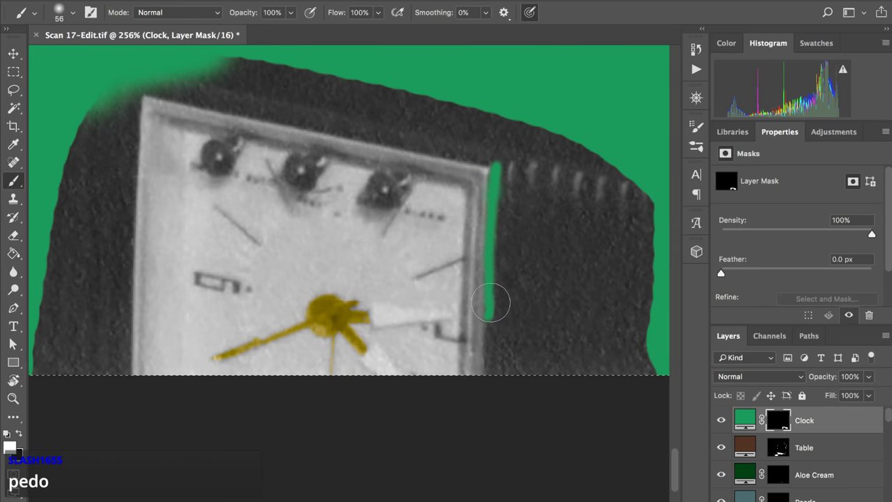
{"action": "key", "text": "super+z"}
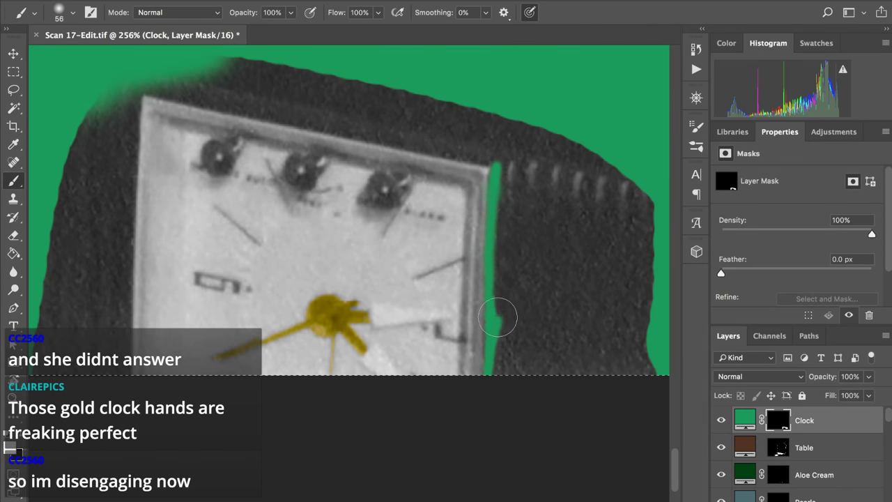
{"action": "left_click_drag", "start_coordinate": [496, 323], "coordinate": [503, 287]}
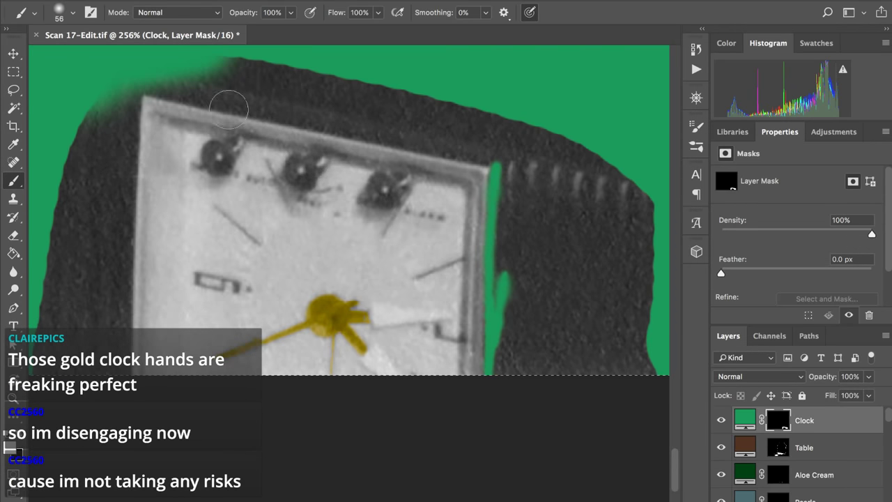
- Paint green down the clock face's left edge from its top-left corner
{"action": "left_click", "coordinate": [140, 98]}
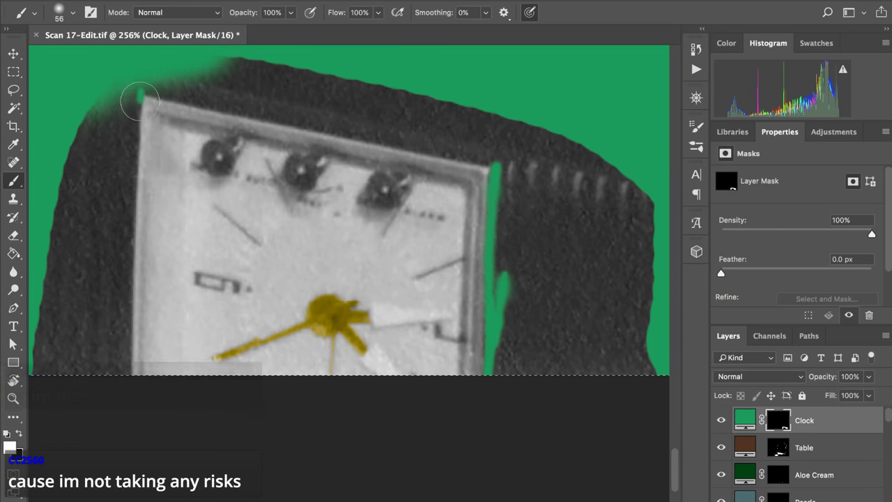
{"action": "left_click_drag", "start_coordinate": [139, 129], "coordinate": [137, 143]}
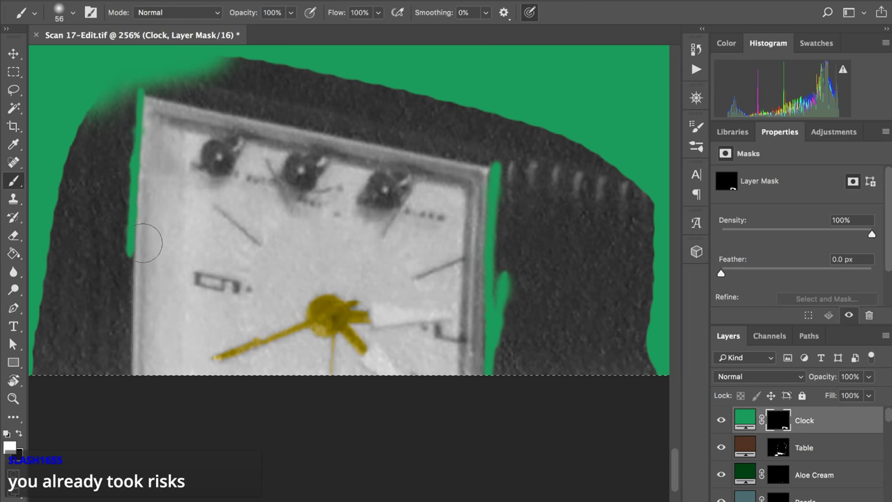
{"action": "left_click_drag", "start_coordinate": [126, 232], "coordinate": [128, 262]}
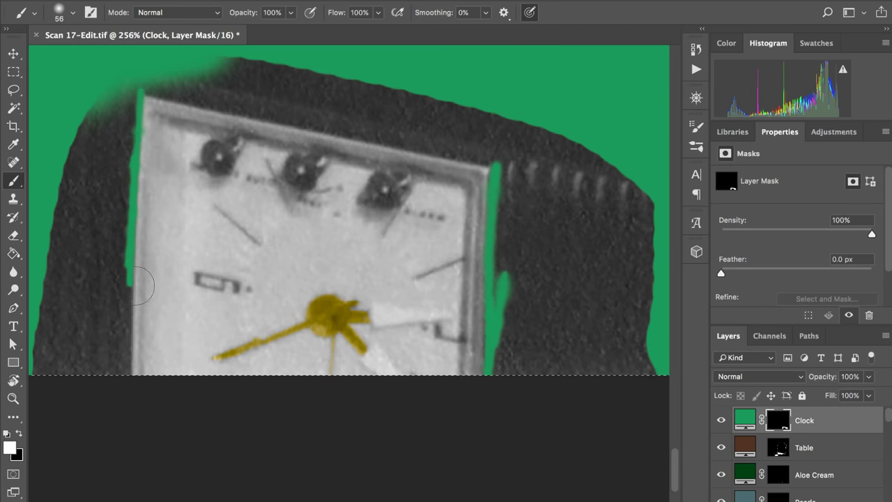
{"action": "scroll", "coordinate": [129, 237], "scroll_direction": "down", "scroll_amount": 1}
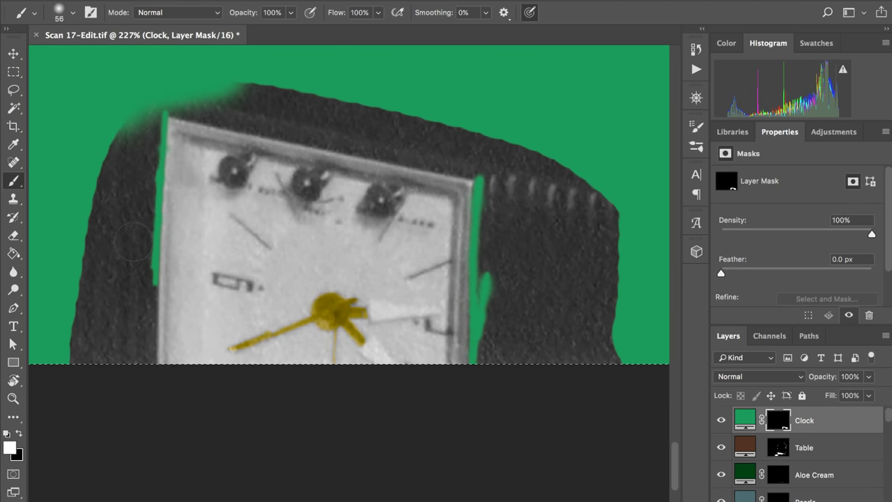
{"action": "scroll", "coordinate": [132, 242], "scroll_direction": "down", "scroll_amount": 2}
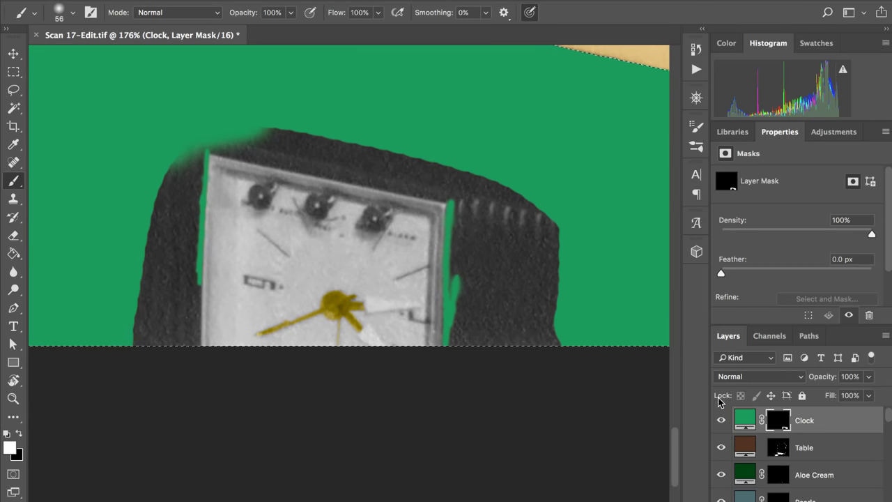
{"action": "left_click", "coordinate": [721, 420]}
{"action": "scroll", "coordinate": [422, 260], "scroll_direction": "down", "scroll_amount": 3}
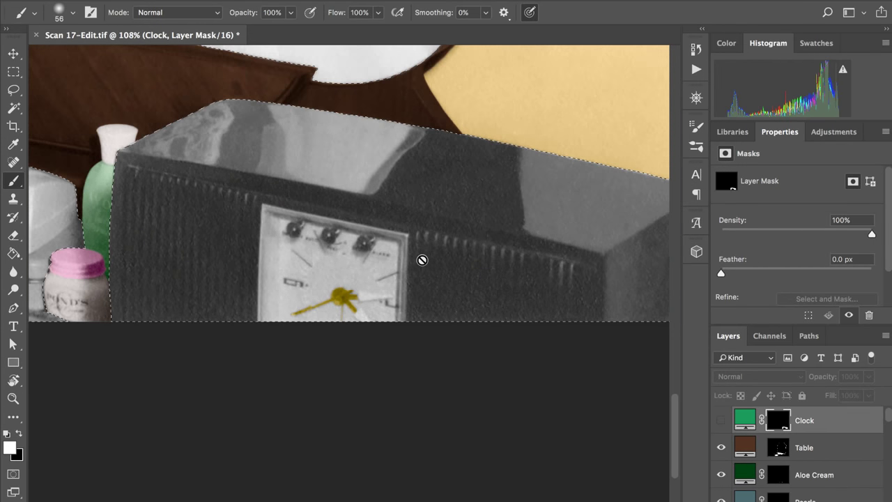
{"action": "scroll", "coordinate": [422, 260], "scroll_direction": "right", "scroll_amount": 1}
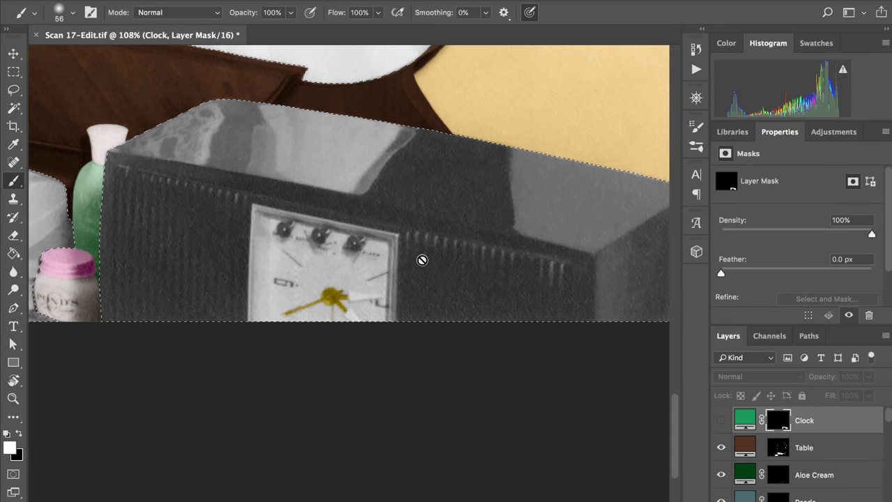
{"action": "scroll", "coordinate": [421, 260], "scroll_direction": "right", "scroll_amount": 1}
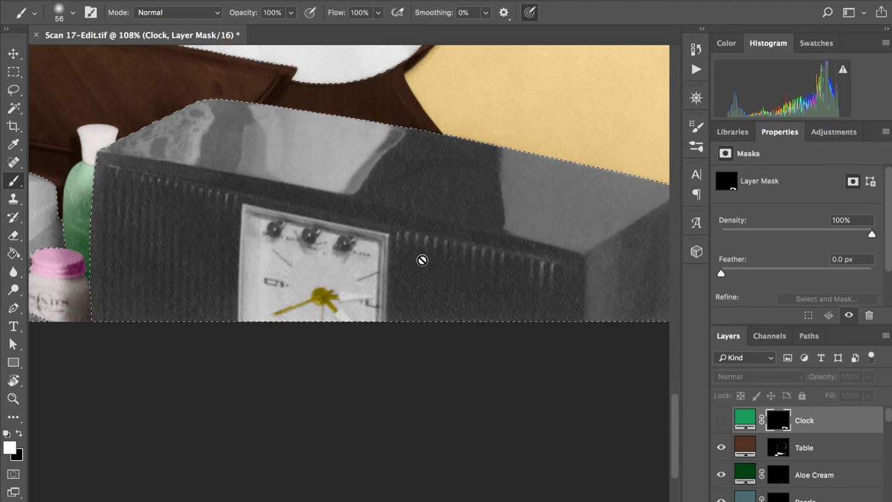
{"action": "scroll", "coordinate": [421, 260], "scroll_direction": "right", "scroll_amount": 2}
{"action": "scroll", "coordinate": [422, 260], "scroll_direction": "up", "scroll_amount": 1}
{"action": "key", "text": "ctrl+d"}
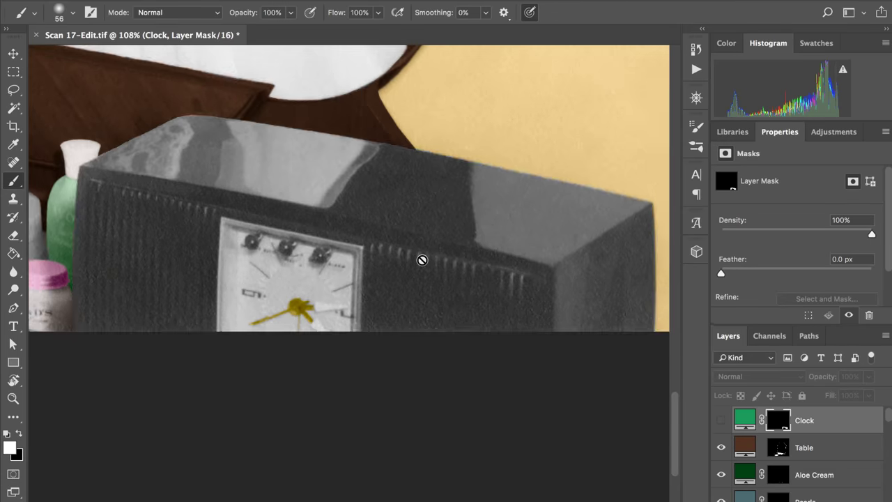
{"action": "scroll", "coordinate": [422, 260], "scroll_direction": "down", "scroll_amount": 5}
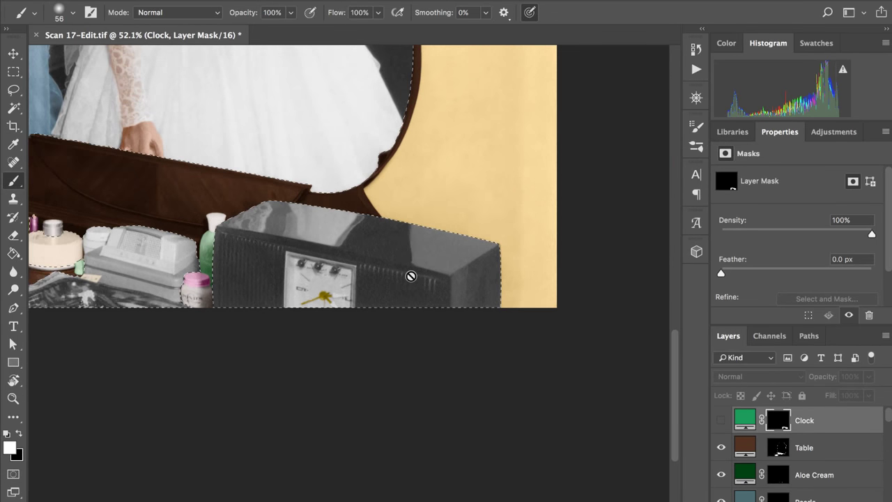
{"action": "scroll", "coordinate": [412, 276], "scroll_direction": "down", "scroll_amount": 1}
{"action": "scroll", "coordinate": [411, 276], "scroll_direction": "up", "scroll_amount": 3}
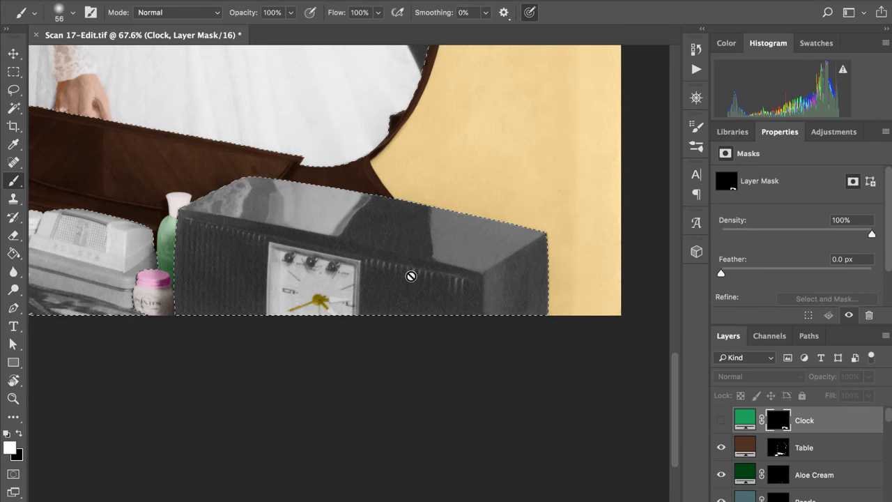
{"action": "scroll", "coordinate": [411, 276], "scroll_direction": "up", "scroll_amount": 2}
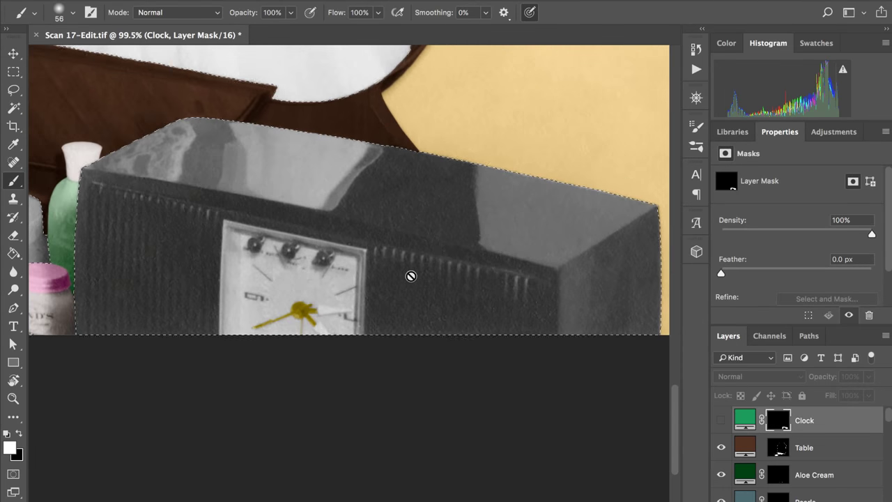
- Make the green Clock layer visible again and zoom in on the clock face
{"action": "left_click", "coordinate": [721, 420]}
{"action": "scroll", "coordinate": [468, 261], "scroll_direction": "up", "scroll_amount": 3}
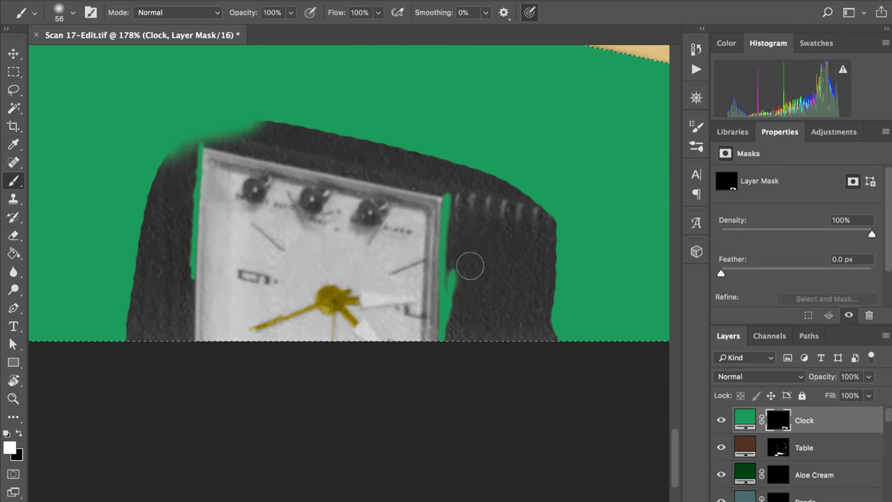
{"action": "scroll", "coordinate": [470, 265], "scroll_direction": "up", "scroll_amount": 2}
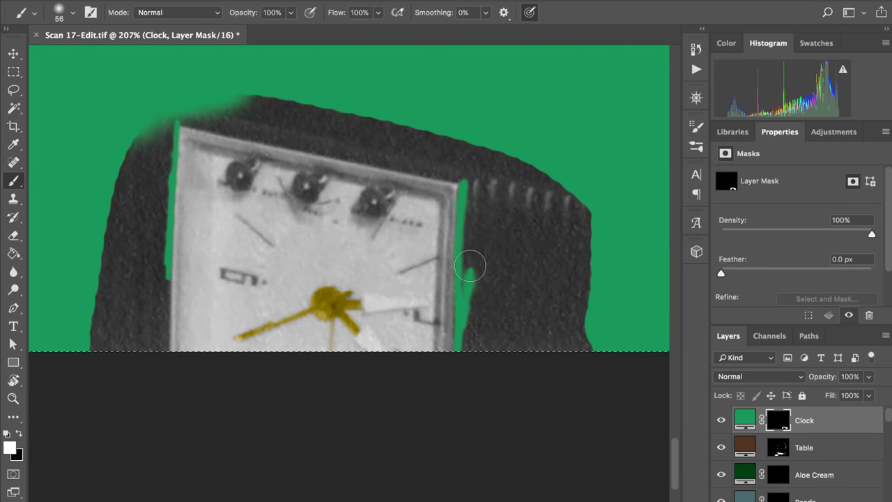
{"action": "scroll", "coordinate": [470, 265], "scroll_direction": "down", "scroll_amount": 2}
{"action": "scroll", "coordinate": [470, 266], "scroll_direction": "left", "scroll_amount": 1}
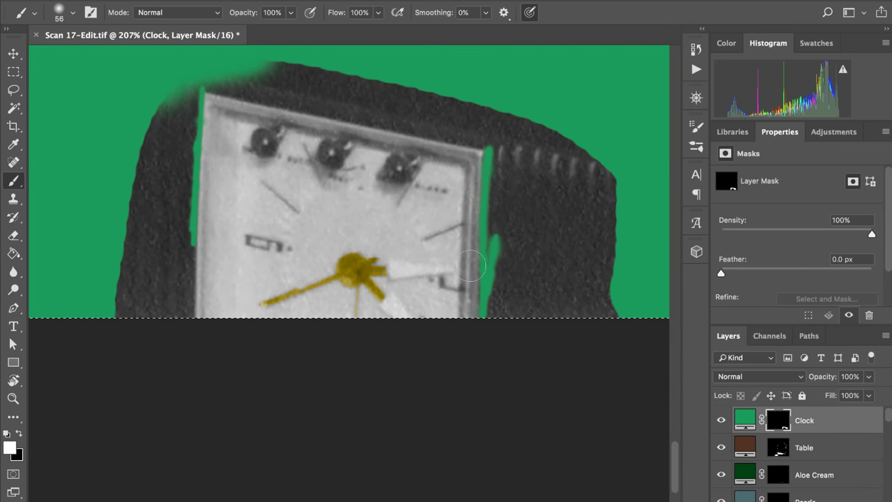
{"action": "scroll", "coordinate": [182, 223], "scroll_direction": "up", "scroll_amount": 3}
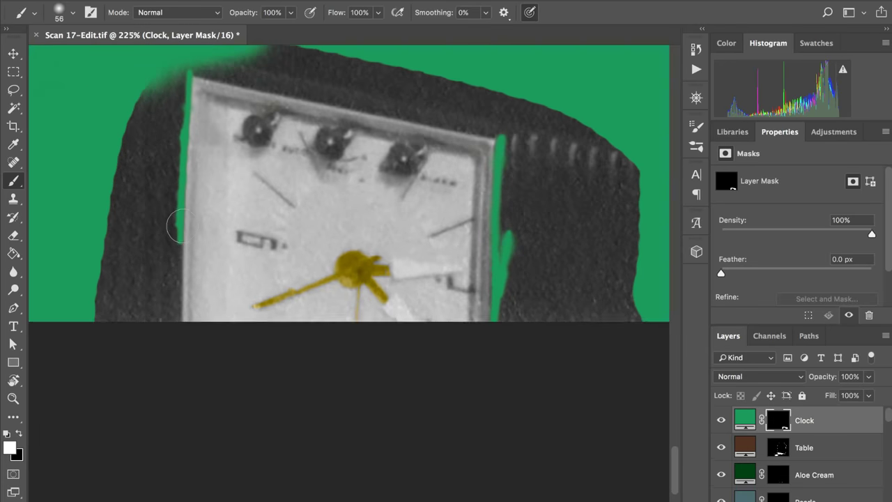
{"action": "scroll", "coordinate": [185, 220], "scroll_direction": "down", "scroll_amount": 1}
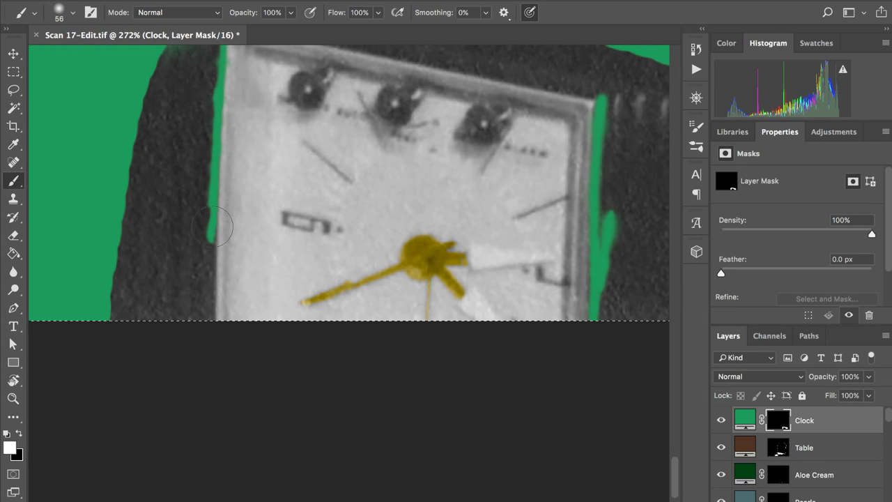
- Extend the green mask further down the clock face's left edge, then tilt the canvas view
{"action": "left_click_drag", "start_coordinate": [214, 236], "coordinate": [210, 260]}
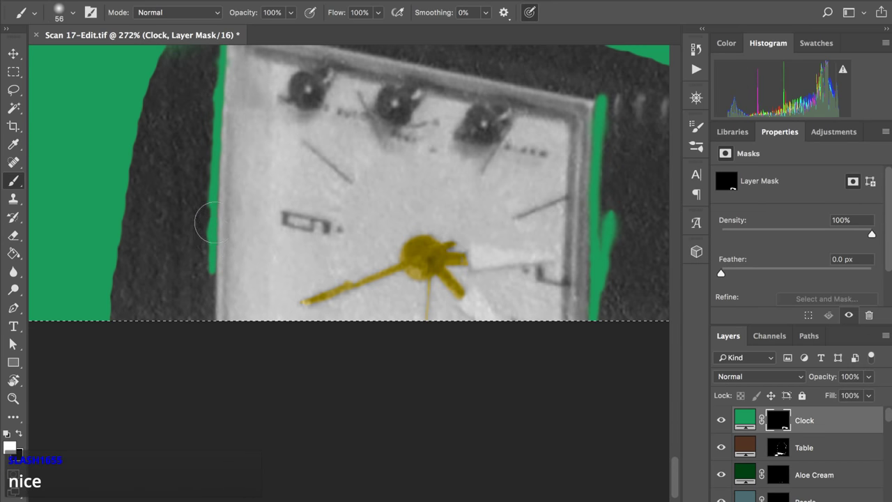
{"action": "left_click_drag", "start_coordinate": [204, 283], "coordinate": [208, 277]}
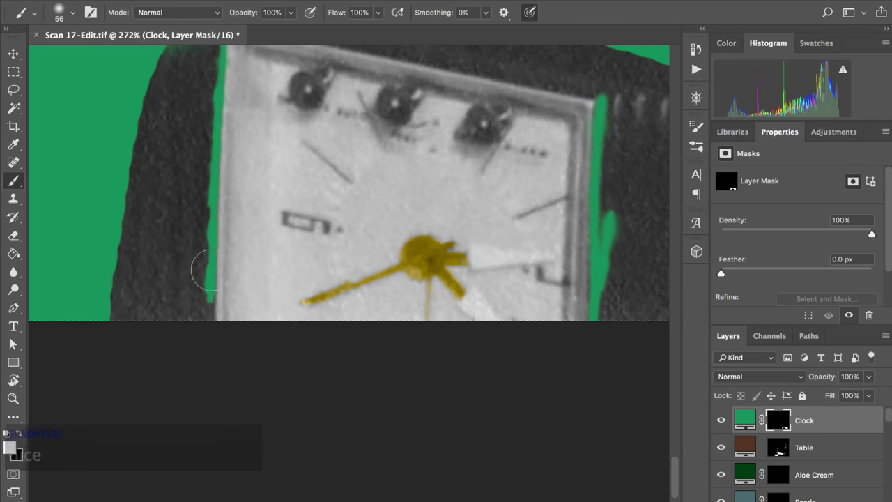
{"action": "left_click_drag", "start_coordinate": [211, 276], "coordinate": [210, 311]}
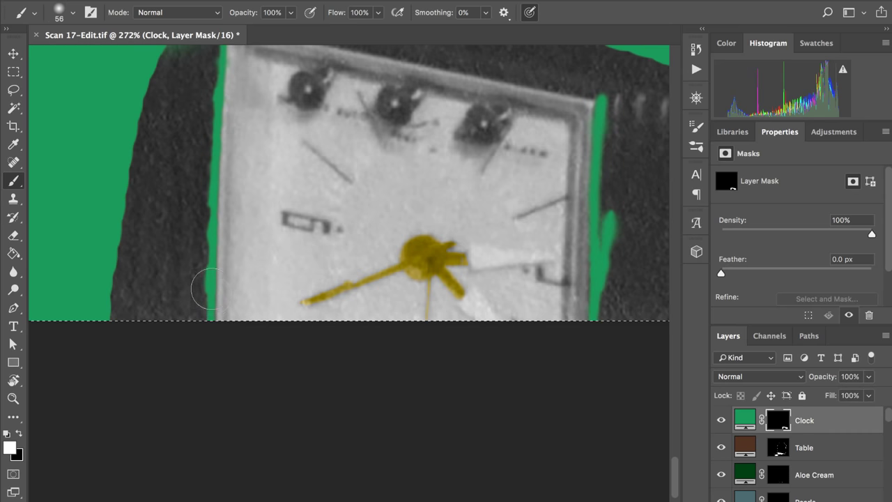
{"action": "scroll", "coordinate": [233, 93], "scroll_direction": "up", "scroll_amount": 5}
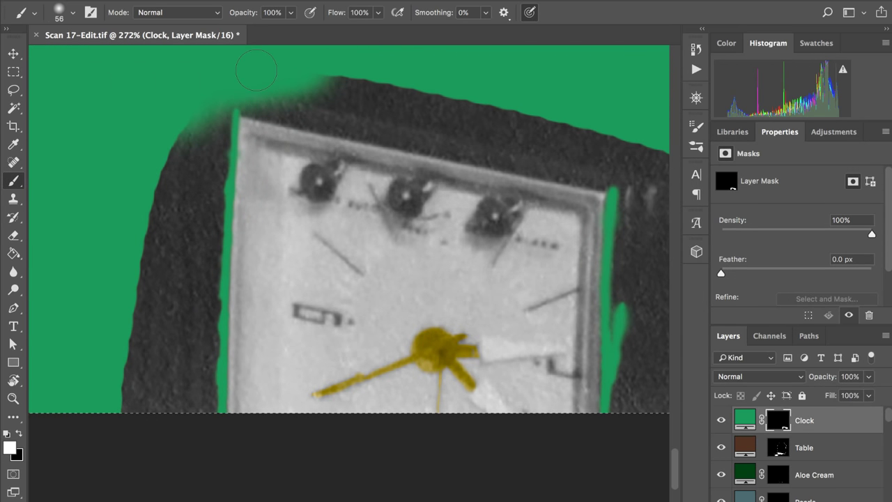
{"action": "key", "text": "r"}
{"action": "left_click_drag", "start_coordinate": [206, 63], "coordinate": [209, 276]}
- Rotate the view further and paint green along the frame's top-left corner and left bezel, undoing an overshoot
{"action": "left_click_drag", "start_coordinate": [146, 192], "coordinate": [247, 378]}
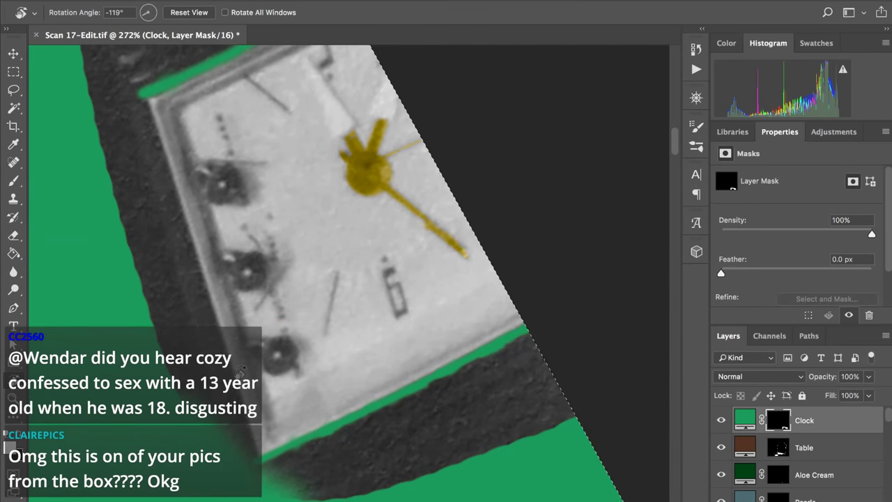
{"action": "key", "text": "b"}
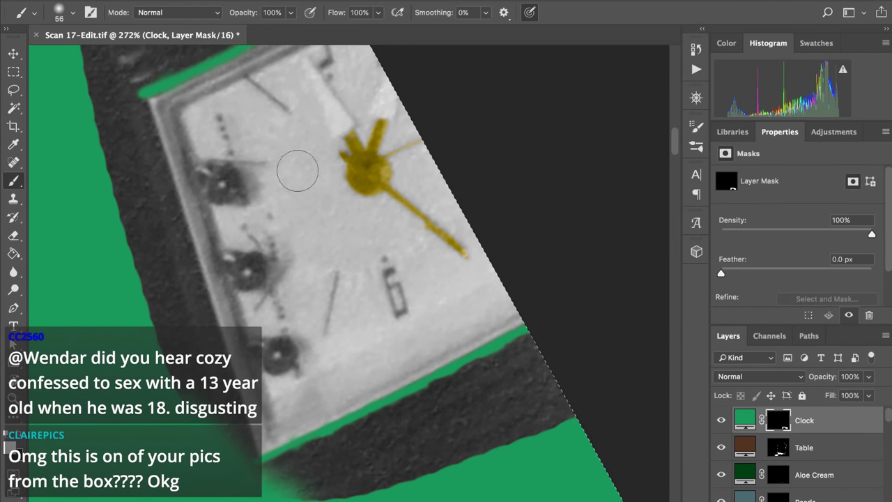
{"action": "scroll", "coordinate": [288, 156], "scroll_direction": "left", "scroll_amount": 5}
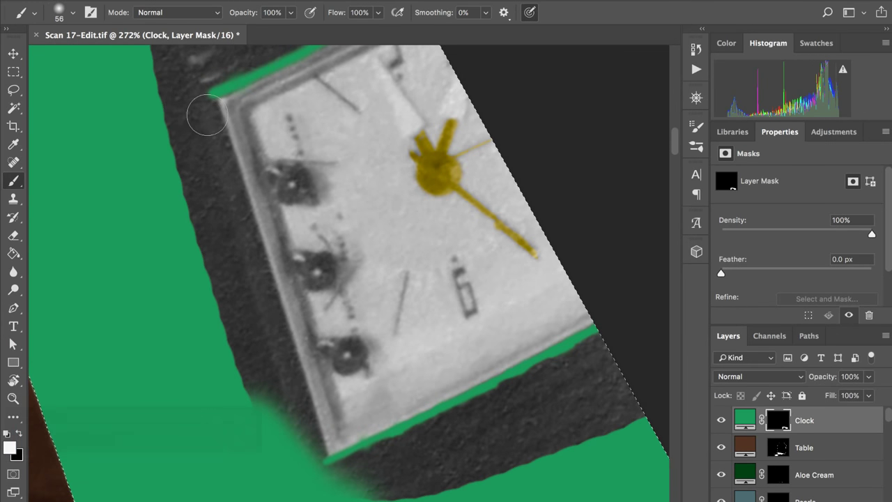
{"action": "mouse_move", "coordinate": [211, 114]}
{"action": "left_mouse_down"}
{"action": "mouse_move", "coordinate": [212, 89]}
{"action": "mouse_move", "coordinate": [216, 129]}
{"action": "mouse_move", "coordinate": [211, 88]}
{"action": "mouse_move", "coordinate": [224, 137]}
{"action": "left_mouse_up"}
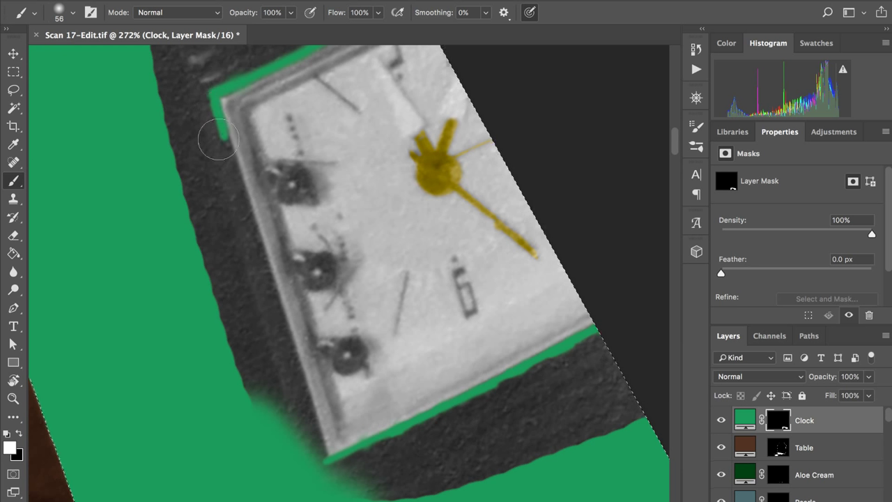
{"action": "mouse_move", "coordinate": [216, 143]}
{"action": "left_mouse_down"}
{"action": "mouse_move", "coordinate": [223, 156]}
{"action": "mouse_move", "coordinate": [225, 137]}
{"action": "mouse_move", "coordinate": [235, 184]}
{"action": "mouse_move", "coordinate": [222, 108]}
{"action": "left_mouse_up"}
{"action": "mouse_move", "coordinate": [238, 181]}
{"action": "left_mouse_down"}
{"action": "mouse_move", "coordinate": [232, 193]}
{"action": "mouse_move", "coordinate": [239, 168]}
{"action": "left_mouse_up"}
{"action": "left_click_drag", "start_coordinate": [225, 103], "coordinate": [238, 109]}
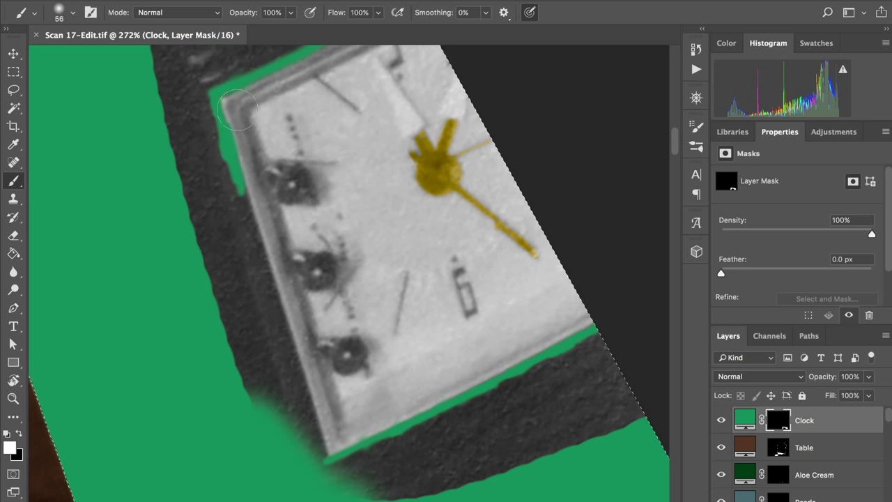
{"action": "key", "text": "ctrl+z"}
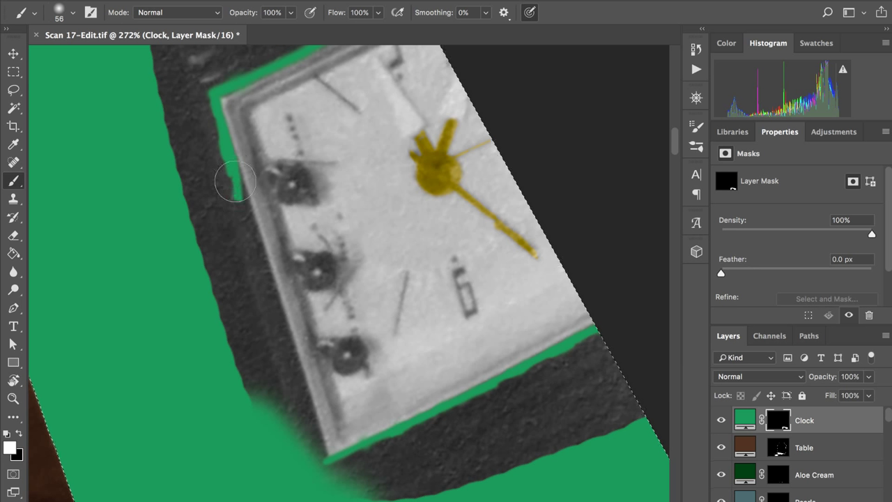
{"action": "mouse_move", "coordinate": [235, 181]}
{"action": "left_mouse_down"}
{"action": "mouse_move", "coordinate": [236, 171]}
{"action": "mouse_move", "coordinate": [241, 200]}
{"action": "mouse_move", "coordinate": [233, 183]}
{"action": "mouse_move", "coordinate": [244, 198]}
{"action": "mouse_move", "coordinate": [235, 189]}
{"action": "mouse_move", "coordinate": [239, 136]}
{"action": "left_mouse_up"}
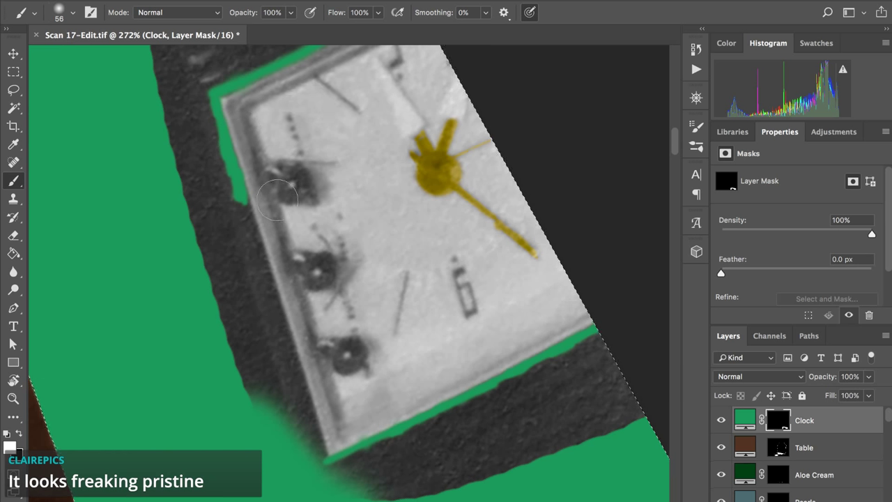
- Paint black to remove excess green at the clock's left edge, then turn the view toward its right side
{"action": "key", "text": "x"}
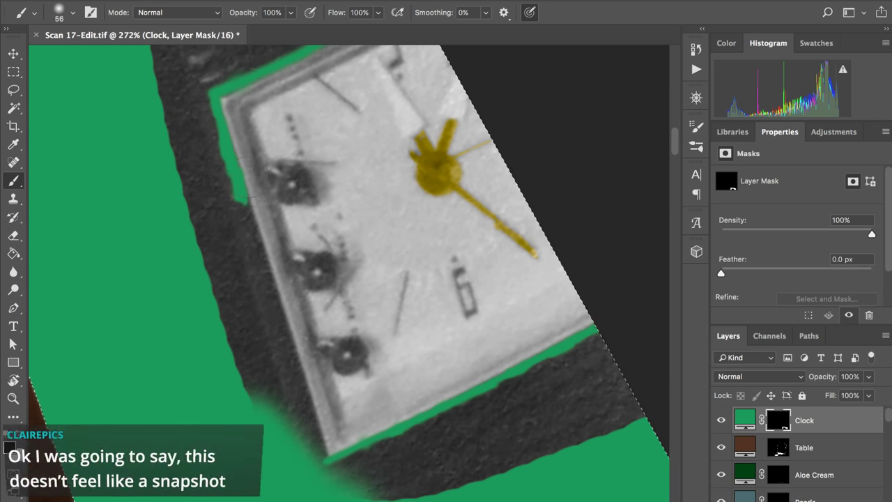
{"action": "left_click", "coordinate": [255, 204]}
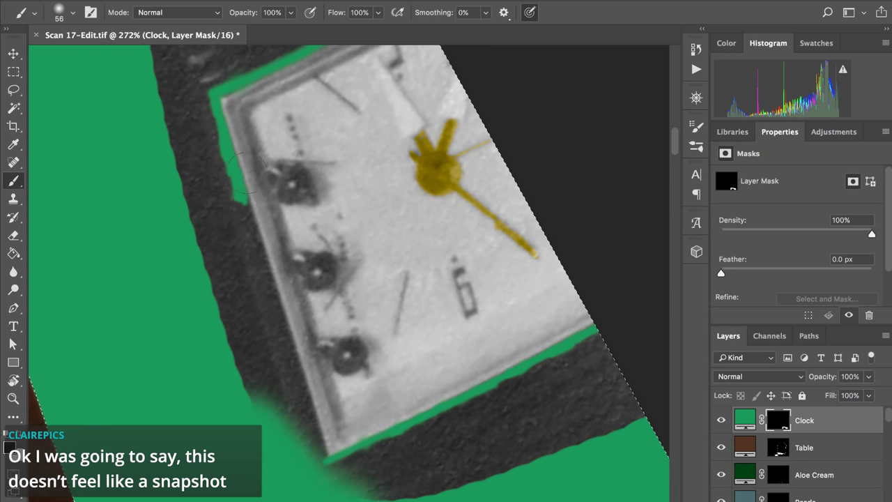
{"action": "key", "text": "c"}
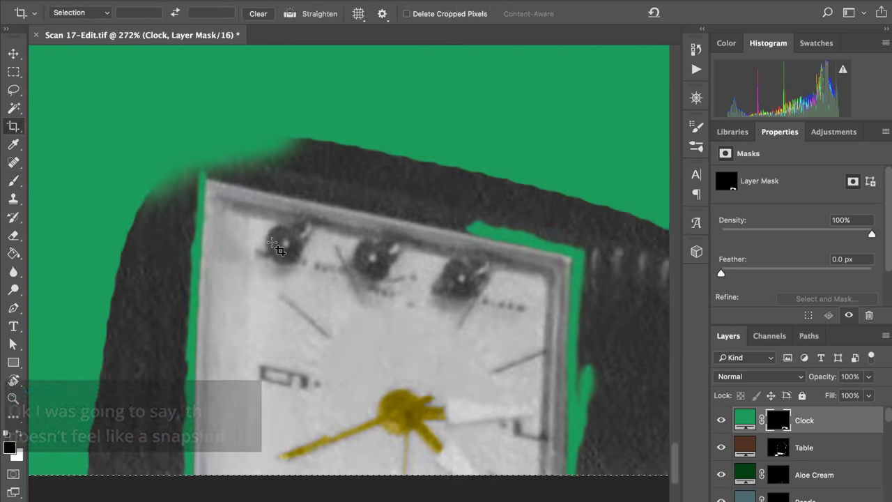
{"action": "key", "text": "b"}
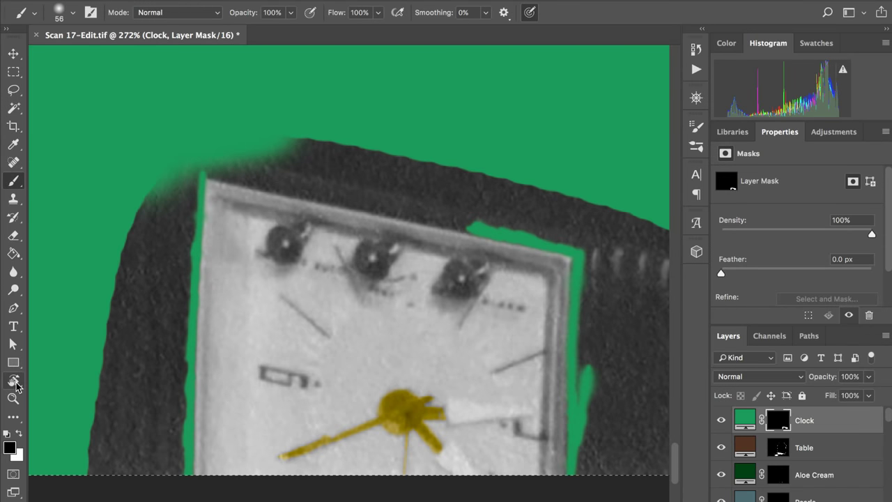
{"action": "key", "text": "r"}
{"action": "mouse_move", "coordinate": [161, 285]}
{"action": "left_mouse_down"}
{"action": "mouse_move", "coordinate": [161, 308]}
{"action": "mouse_move", "coordinate": [225, 388]}
{"action": "mouse_move", "coordinate": [295, 409]}
{"action": "mouse_move", "coordinate": [242, 354]}
{"action": "mouse_move", "coordinate": [241, 328]}
{"action": "mouse_move", "coordinate": [392, 388]}
{"action": "mouse_move", "coordinate": [269, 418]}
{"action": "mouse_move", "coordinate": [371, 337]}
{"action": "mouse_move", "coordinate": [395, 253]}
{"action": "mouse_move", "coordinate": [400, 267]}
{"action": "mouse_move", "coordinate": [381, 319]}
{"action": "left_mouse_up"}
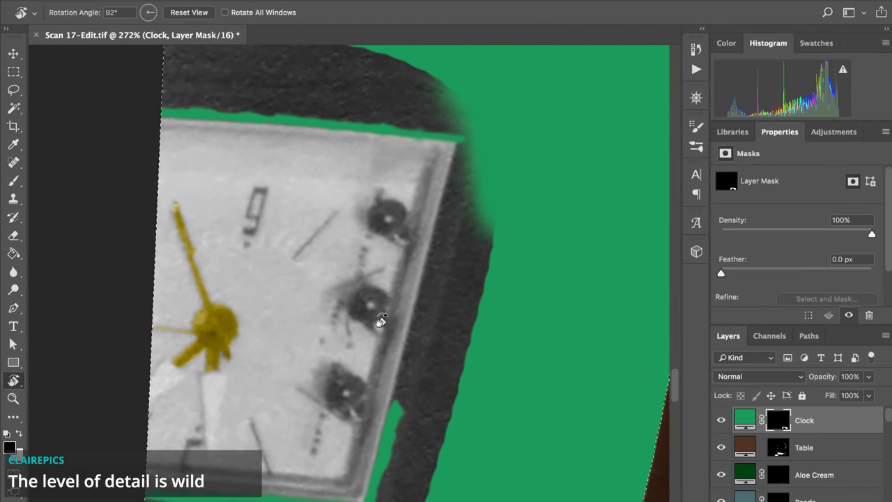
- Paint green down the clock's right bezel, undo the stroke that spilled onto the casing, and zoom out
{"action": "key", "text": "b"}
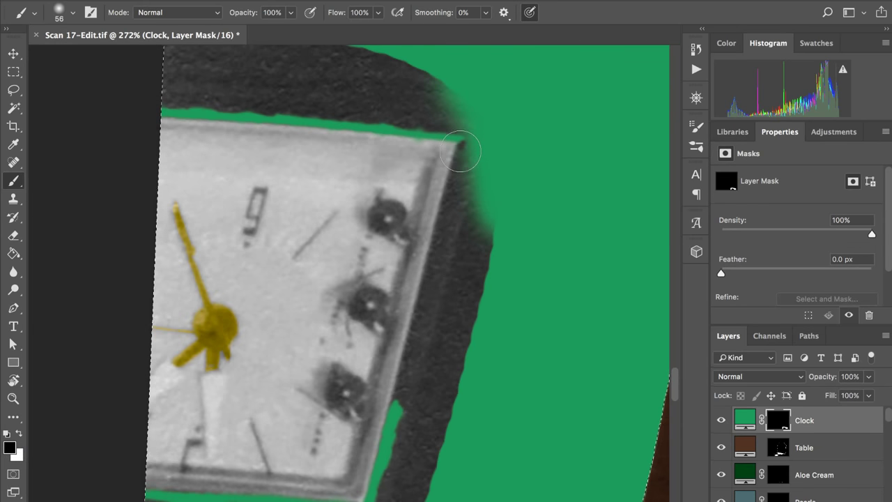
{"action": "key", "text": "x"}
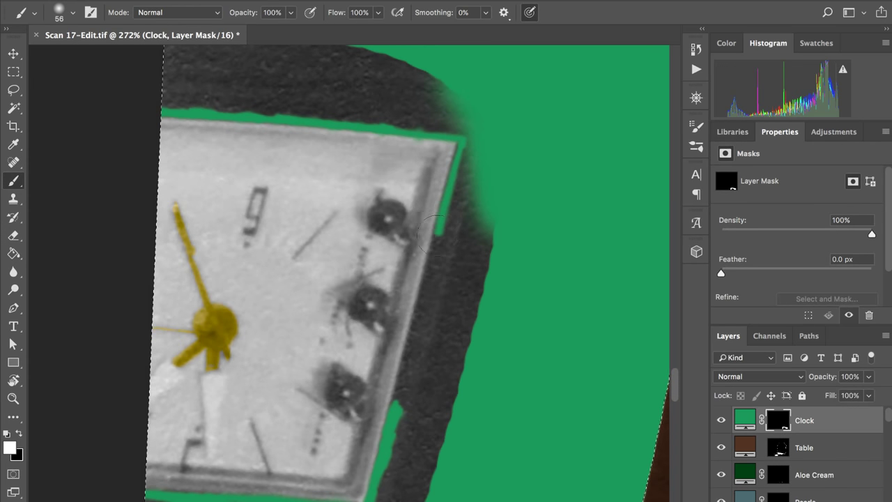
{"action": "mouse_move", "coordinate": [441, 232]}
{"action": "left_mouse_down"}
{"action": "mouse_move", "coordinate": [438, 246]}
{"action": "mouse_move", "coordinate": [437, 230]}
{"action": "left_mouse_up"}
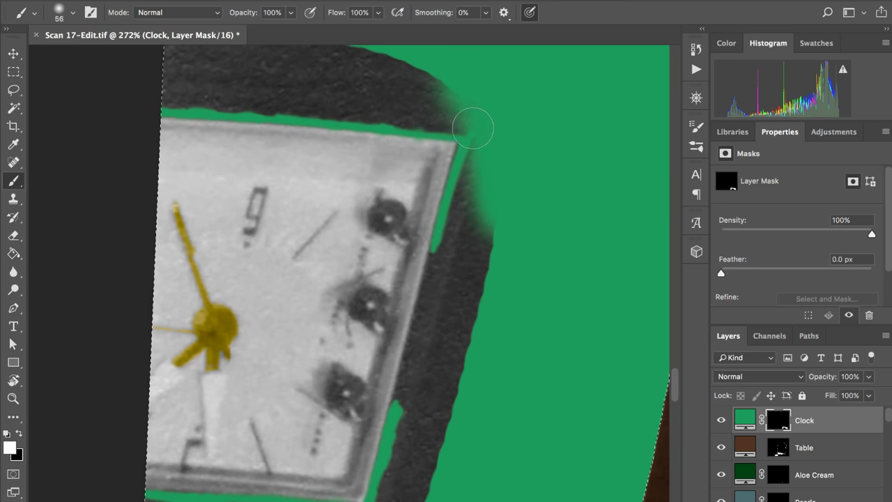
{"action": "scroll", "coordinate": [438, 243], "scroll_direction": "down", "scroll_amount": 3}
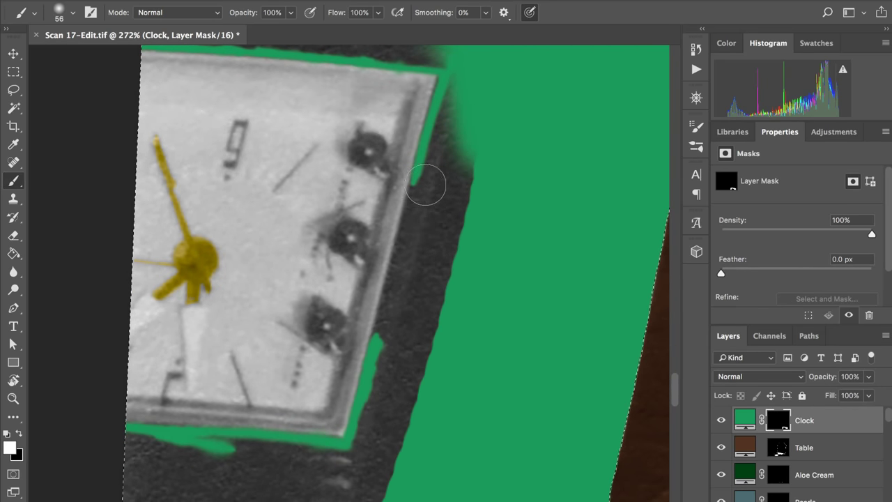
{"action": "left_click_drag", "start_coordinate": [416, 178], "coordinate": [370, 345]}
{"action": "key", "text": "super+z"}
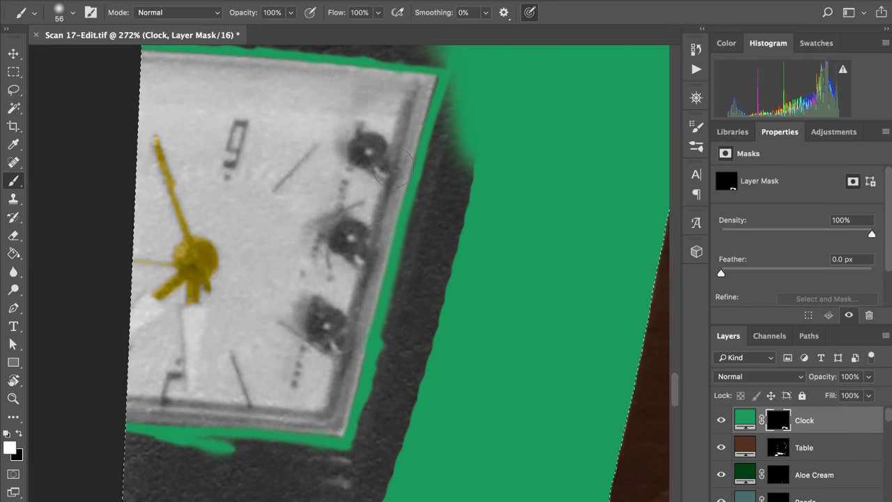
{"action": "key", "text": "x"}
{"action": "scroll", "coordinate": [488, 60], "scroll_direction": "down", "scroll_amount": 2}
{"action": "scroll", "coordinate": [467, 79], "scroll_direction": "up", "scroll_amount": 2}
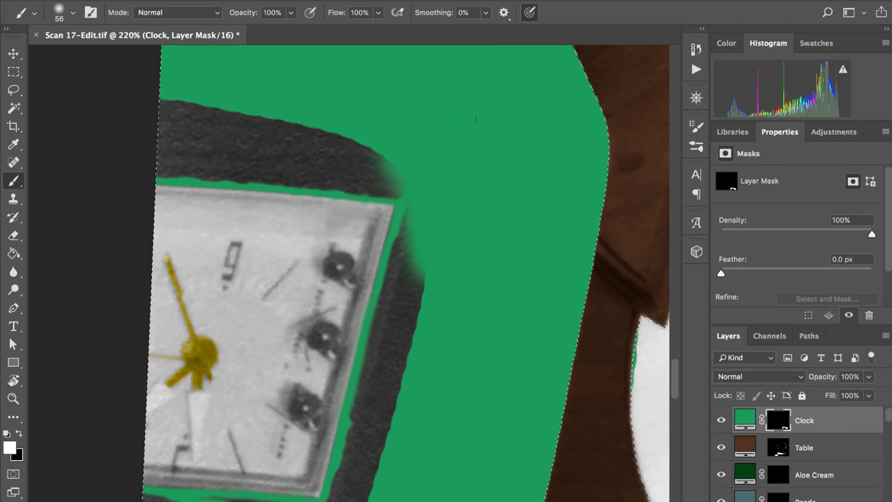
{"action": "scroll", "coordinate": [470, 129], "scroll_direction": "down", "scroll_amount": 2}
{"action": "scroll", "coordinate": [471, 129], "scroll_direction": "down", "scroll_amount": 3}
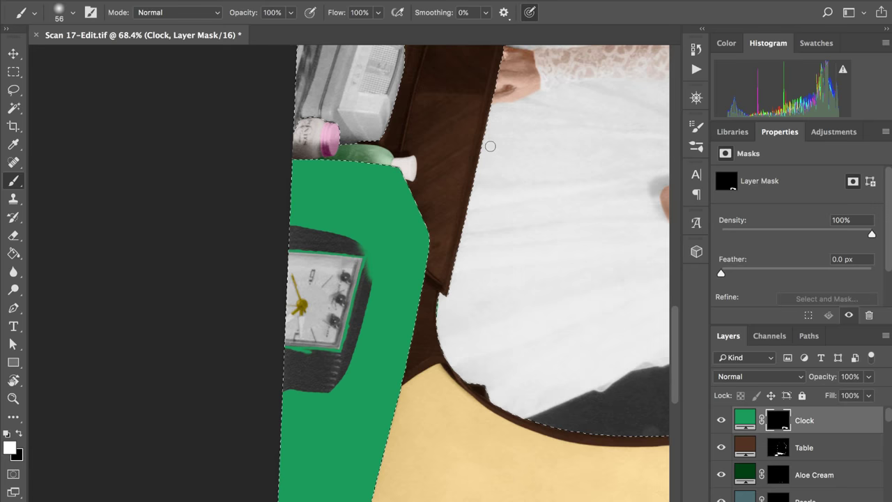
- Pan around the clock area, swapping the mask painting colour to black and back to white
{"action": "scroll", "coordinate": [490, 147], "scroll_direction": "up", "scroll_amount": 5}
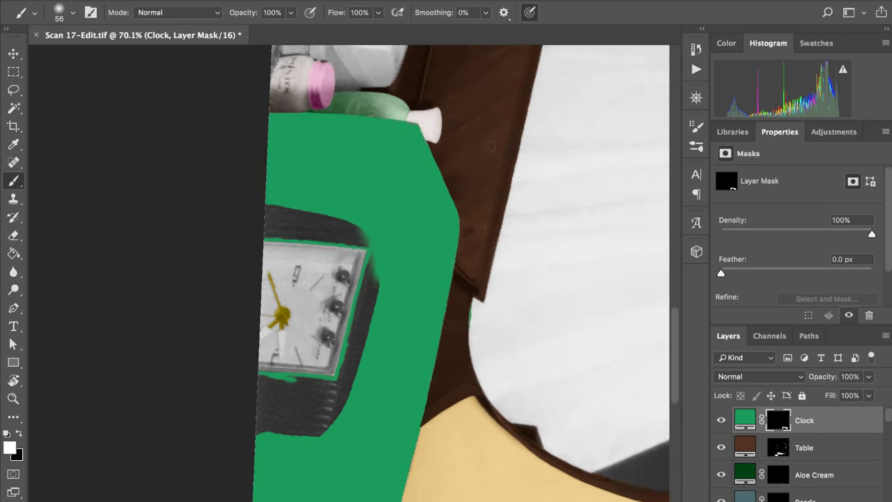
{"action": "scroll", "coordinate": [489, 146], "scroll_direction": "up", "scroll_amount": 5}
{"action": "scroll", "coordinate": [489, 146], "scroll_direction": "right", "scroll_amount": 5}
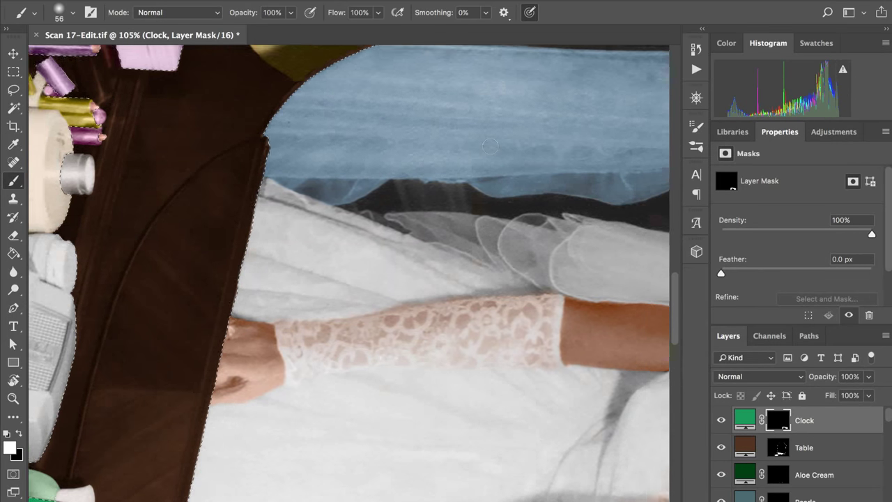
{"action": "scroll", "coordinate": [490, 146], "scroll_direction": "down", "scroll_amount": 7}
{"action": "scroll", "coordinate": [489, 146], "scroll_direction": "left", "scroll_amount": 5}
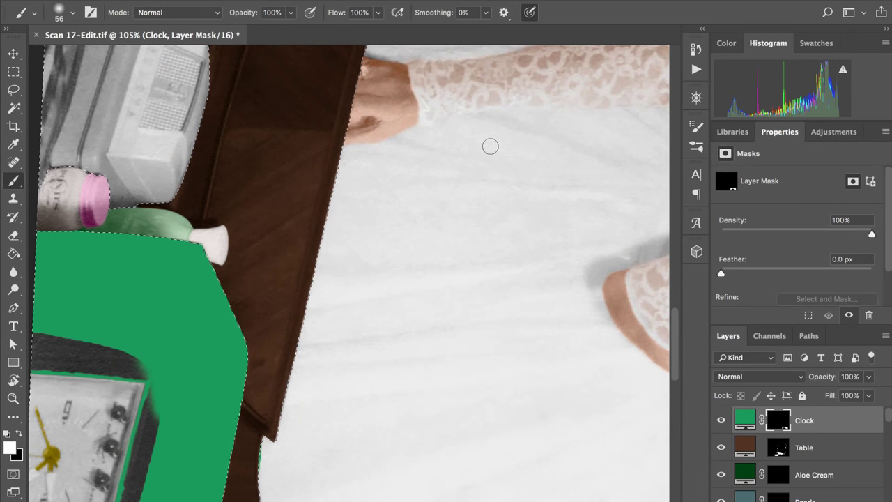
{"action": "scroll", "coordinate": [490, 147], "scroll_direction": "down", "scroll_amount": 5}
{"action": "scroll", "coordinate": [490, 147], "scroll_direction": "left", "scroll_amount": 5}
{"action": "scroll", "coordinate": [490, 146], "scroll_direction": "up", "scroll_amount": 5}
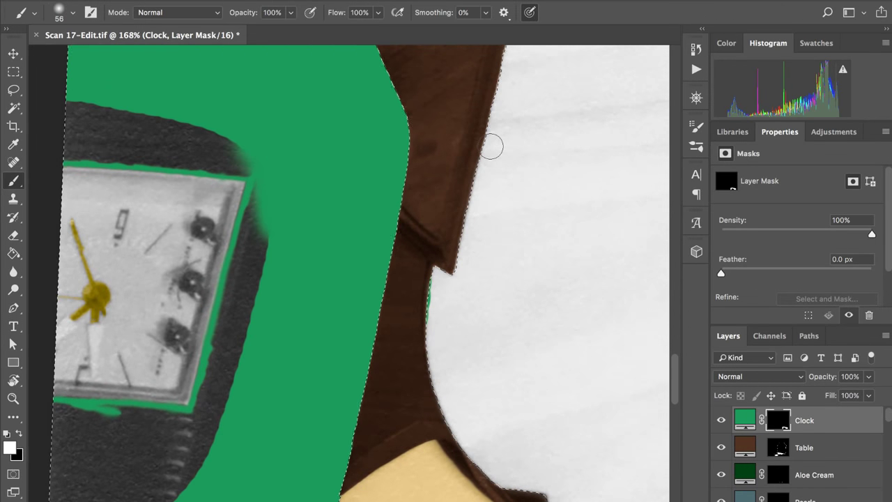
{"action": "scroll", "coordinate": [492, 147], "scroll_direction": "up", "scroll_amount": 2}
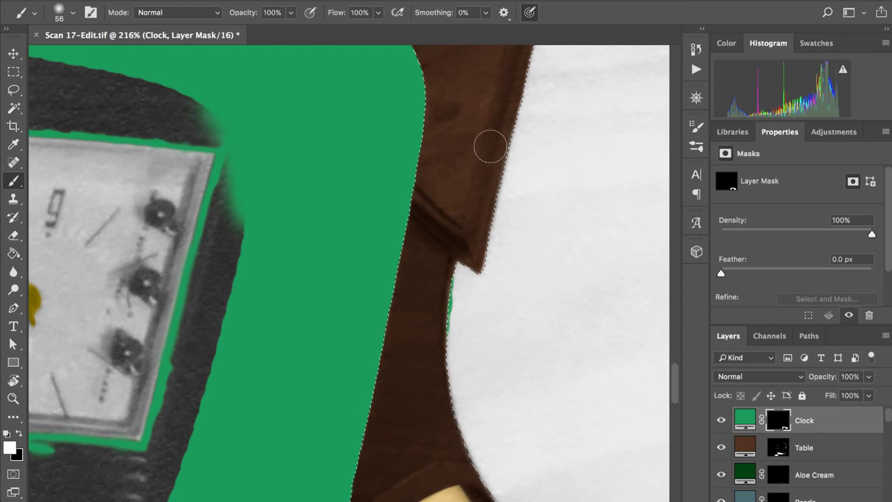
{"action": "key", "text": "x"}
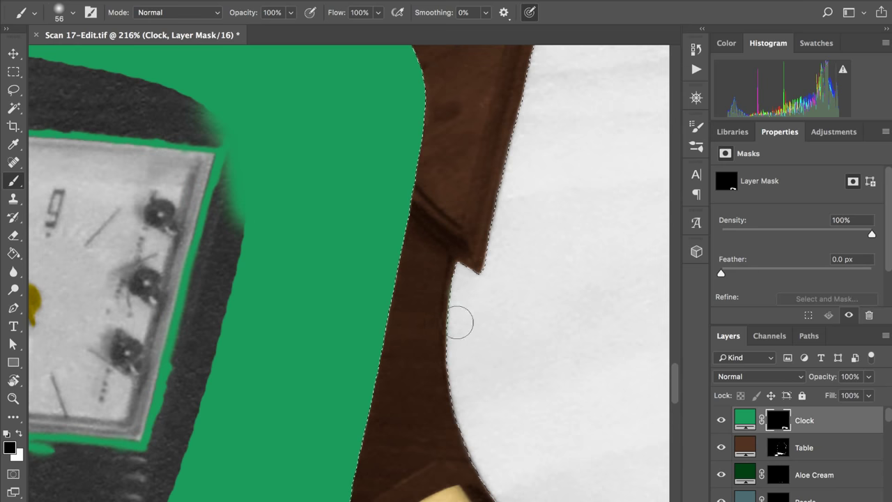
{"action": "scroll", "coordinate": [496, 207], "scroll_direction": "down", "scroll_amount": 1}
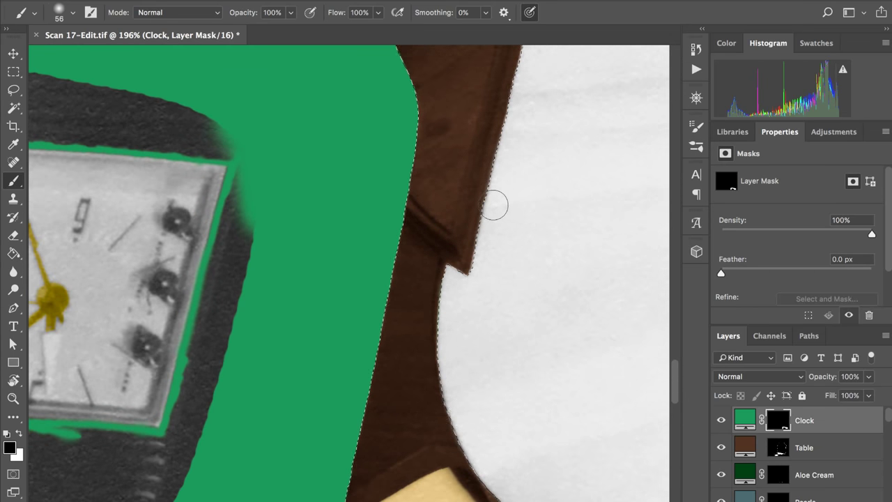
{"action": "scroll", "coordinate": [496, 205], "scroll_direction": "up", "scroll_amount": 2}
{"action": "scroll", "coordinate": [494, 205], "scroll_direction": "left", "scroll_amount": 3}
{"action": "key", "text": "x"}
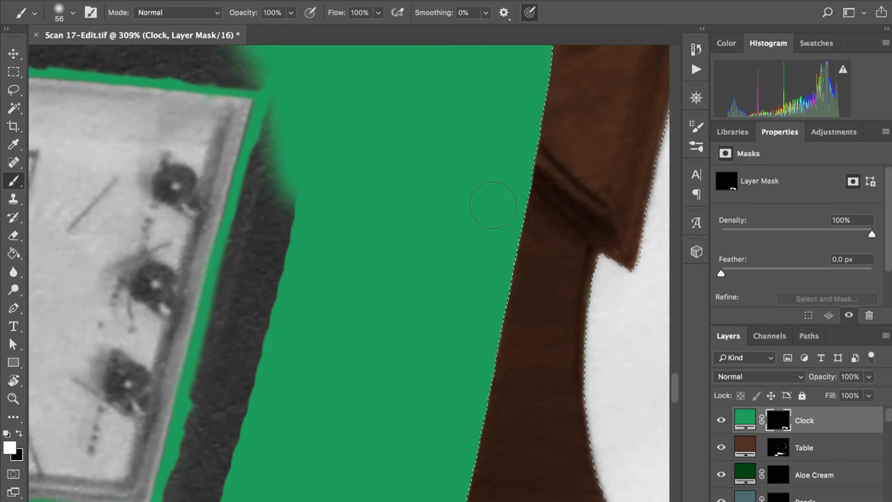
{"action": "scroll", "coordinate": [493, 205], "scroll_direction": "left", "scroll_amount": 3}
{"action": "scroll", "coordinate": [491, 202], "scroll_direction": "left", "scroll_amount": 1}
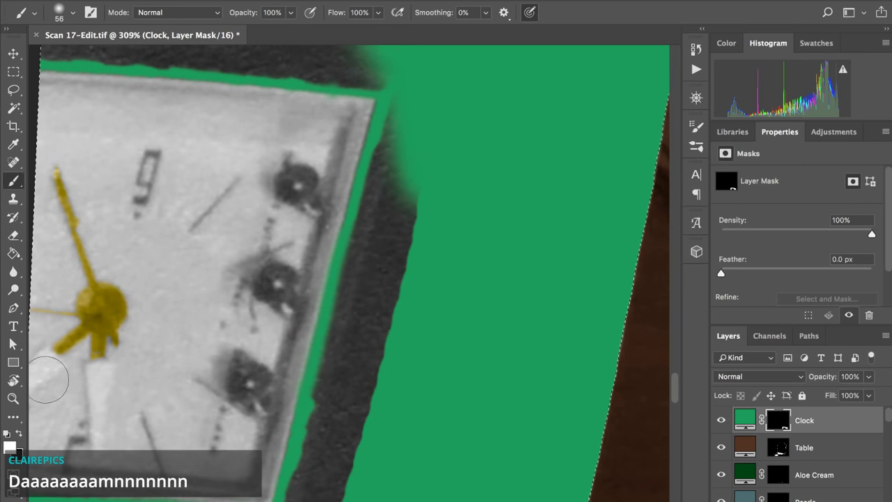
- Reset the canvas rotation to upright and zoom out to show the whole photo
{"action": "left_click", "coordinate": [13, 381]}
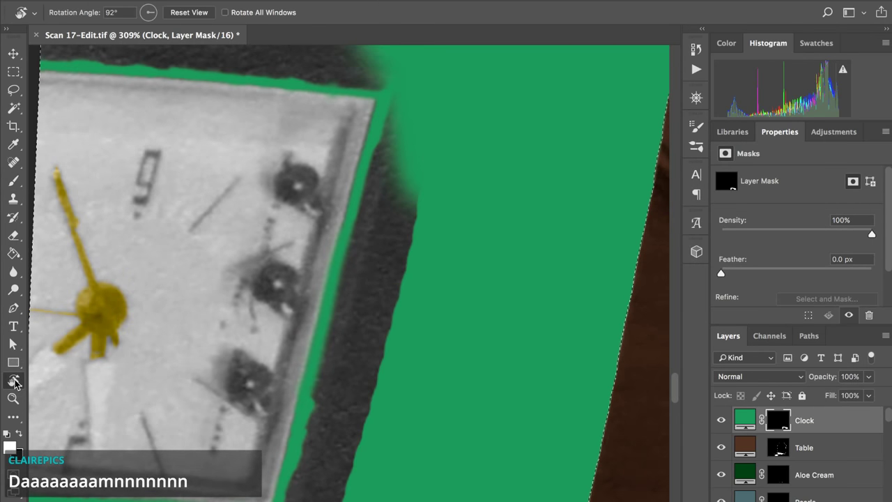
{"action": "left_click", "coordinate": [199, 14]}
{"action": "key", "text": "b"}
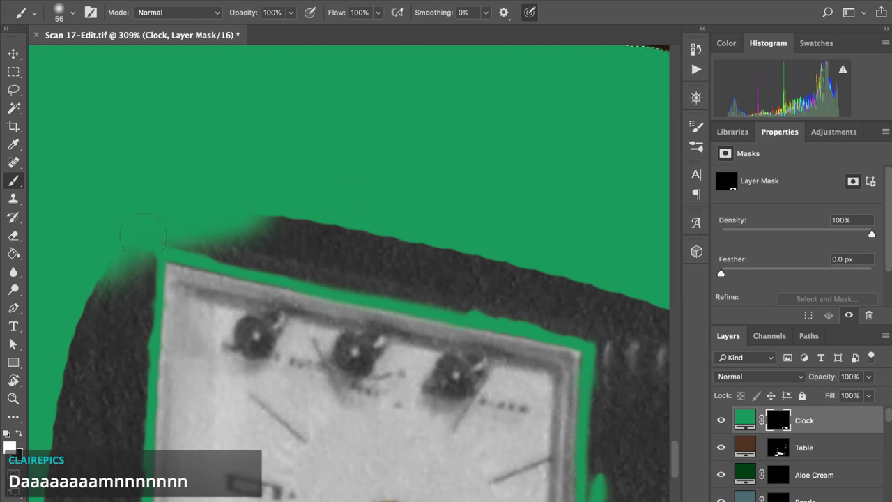
{"action": "scroll", "coordinate": [143, 237], "scroll_direction": "down", "scroll_amount": 5}
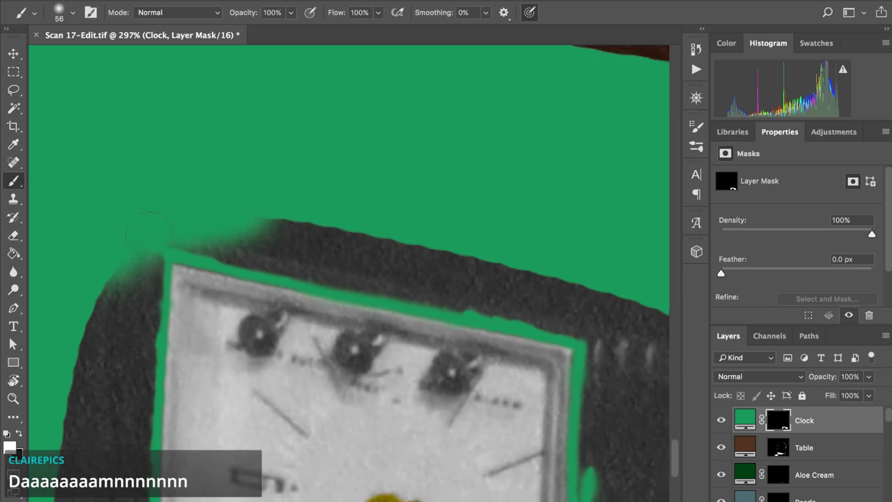
{"action": "scroll", "coordinate": [149, 236], "scroll_direction": "down", "scroll_amount": 4}
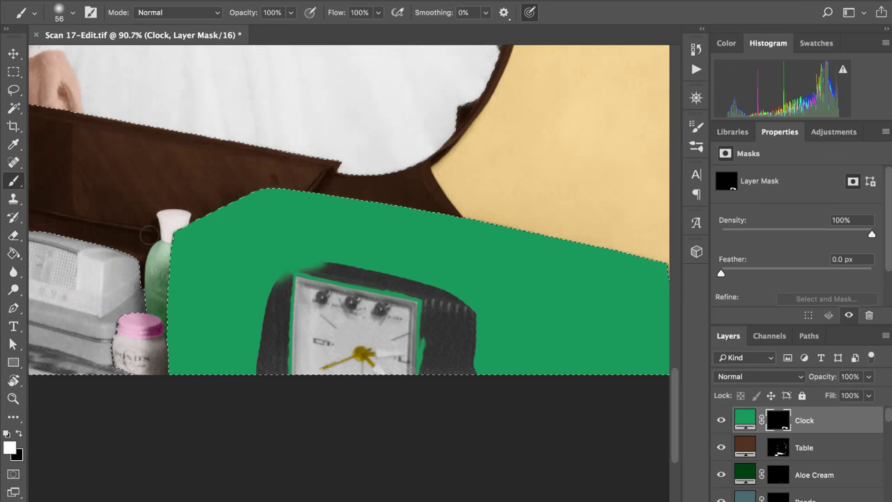
{"action": "scroll", "coordinate": [149, 235], "scroll_direction": "down", "scroll_amount": 4}
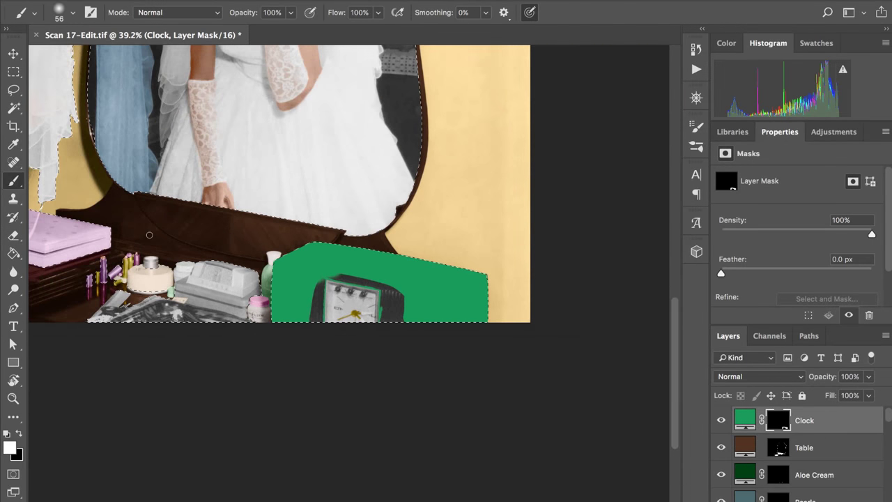
{"action": "scroll", "coordinate": [331, 278], "scroll_direction": "down", "scroll_amount": 1}
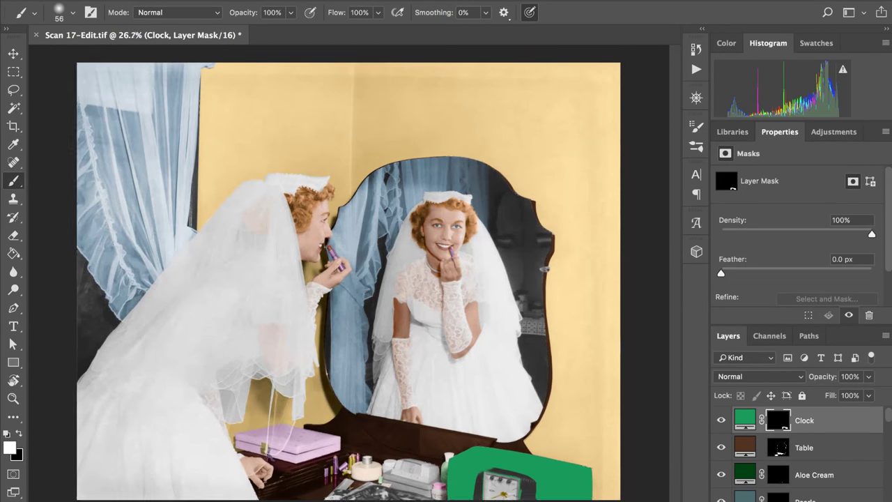
{"action": "scroll", "coordinate": [751, 459], "scroll_direction": "down", "scroll_amount": 5}
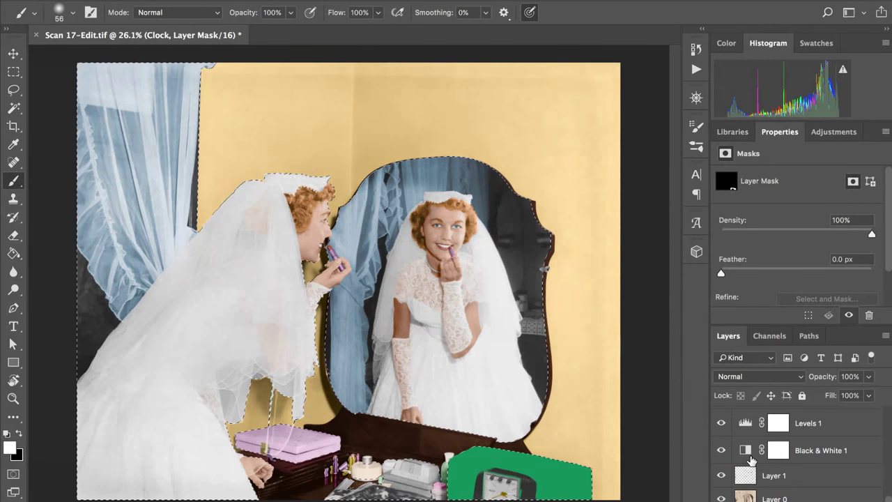
{"action": "left_click", "coordinate": [721, 499], "text": "alt"}
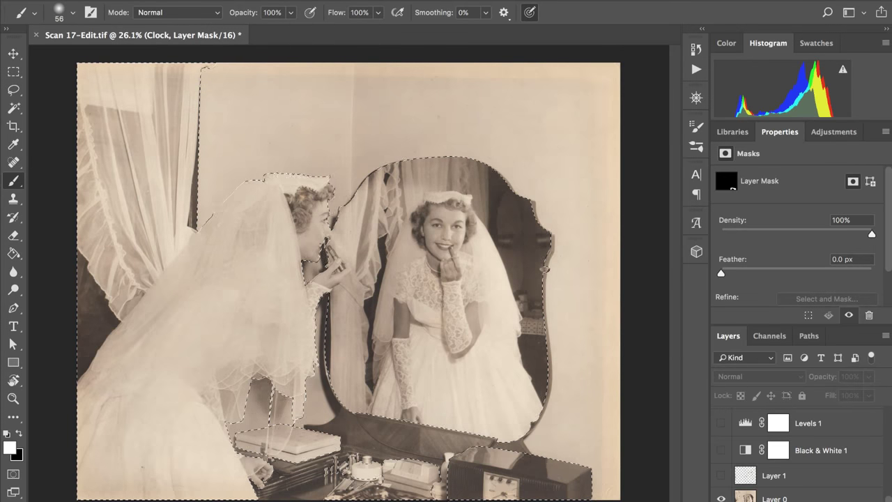
{"action": "left_click", "coordinate": [202, 0]}
{"action": "mouse_move", "coordinate": [211, 19]}
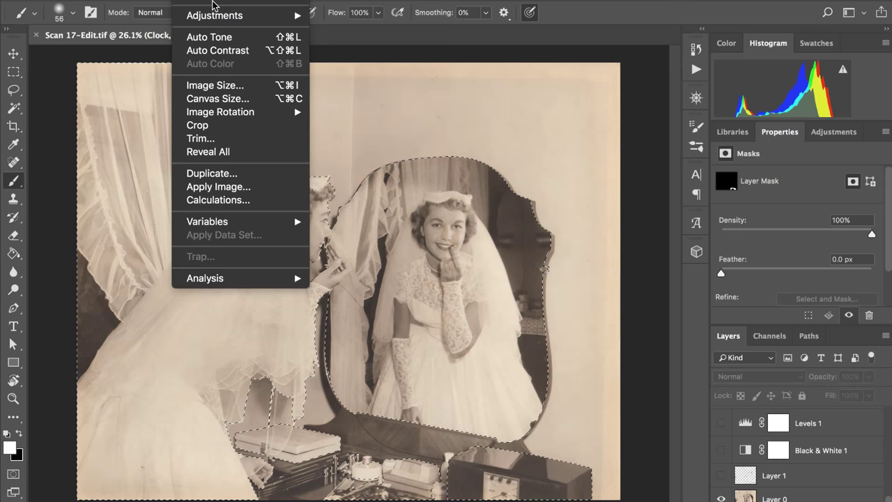
{"action": "left_click", "coordinate": [236, 86]}
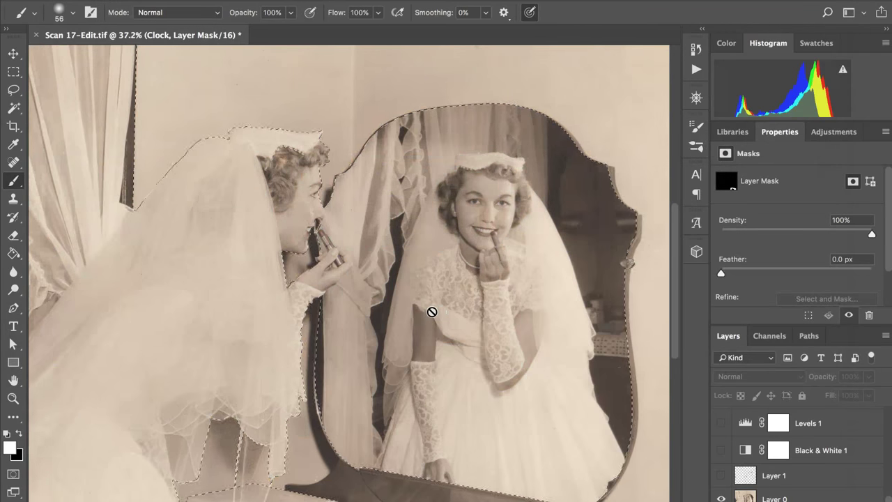
{"action": "scroll", "coordinate": [431, 312], "scroll_direction": "down", "scroll_amount": 10}
{"action": "scroll", "coordinate": [431, 312], "scroll_direction": "right", "scroll_amount": 10}
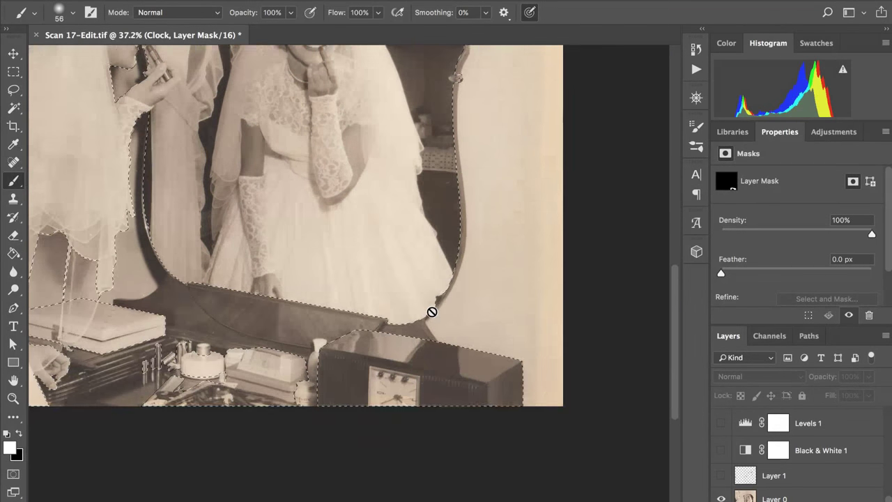
{"action": "scroll", "coordinate": [431, 311], "scroll_direction": "up", "scroll_amount": 8}
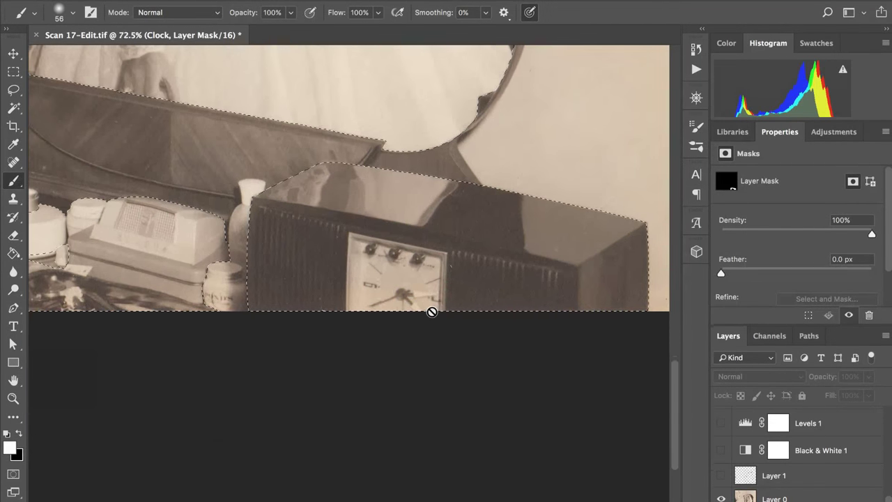
{"action": "scroll", "coordinate": [432, 311], "scroll_direction": "up", "scroll_amount": 6}
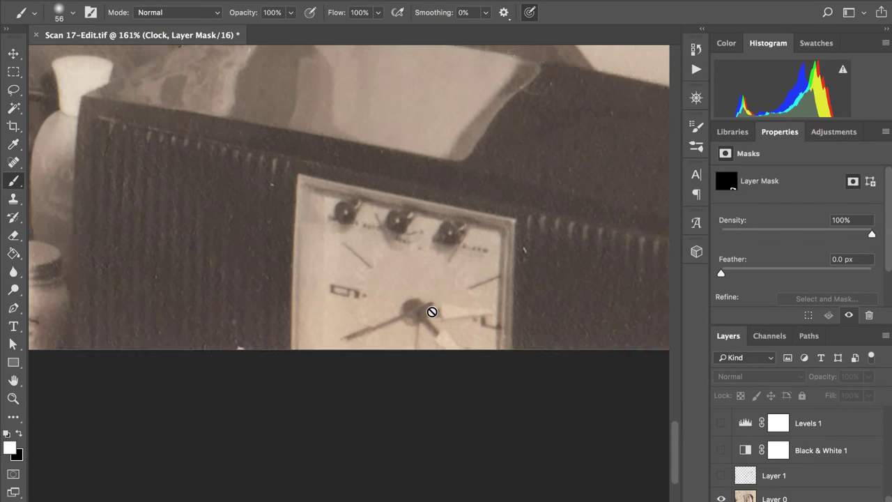
{"action": "scroll", "coordinate": [431, 311], "scroll_direction": "right", "scroll_amount": 3}
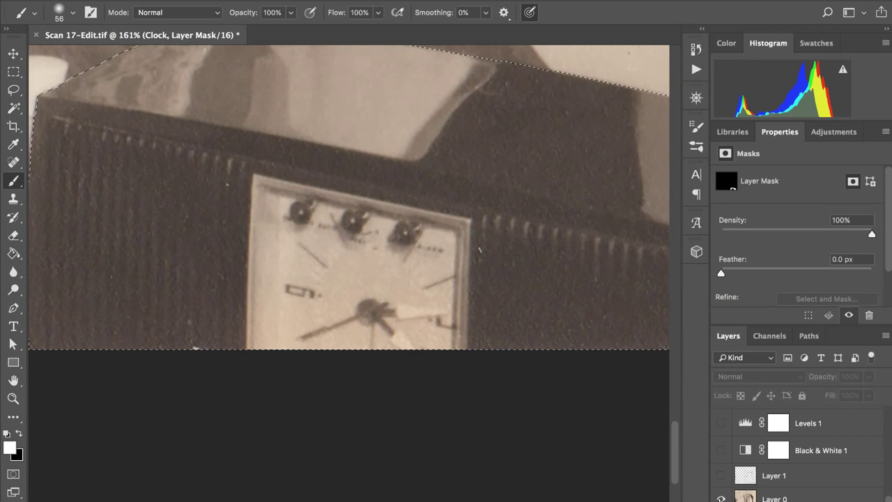
{"action": "left_click", "coordinate": [721, 499], "text": "alt"}
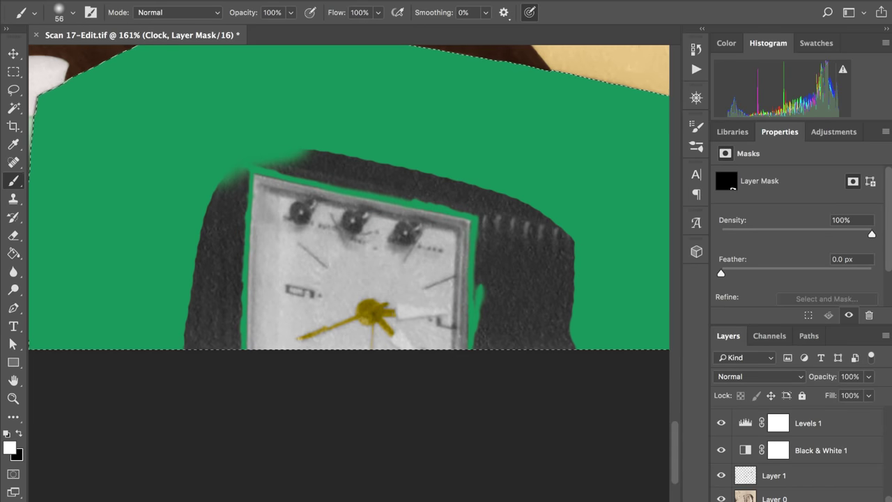
- Show the Clock layer mask on its own in the document window
{"action": "left_click_drag", "start_coordinate": [886, 501], "coordinate": [886, 496]}
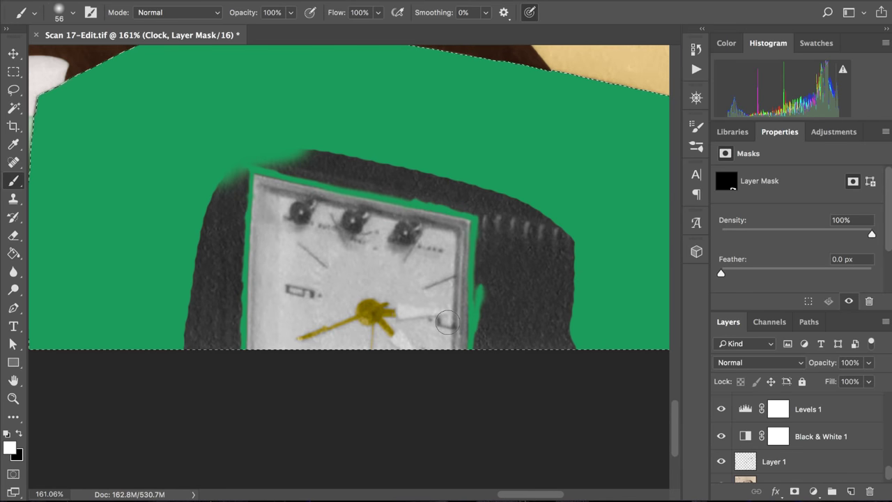
{"action": "scroll", "coordinate": [447, 322], "scroll_direction": "up", "scroll_amount": 5}
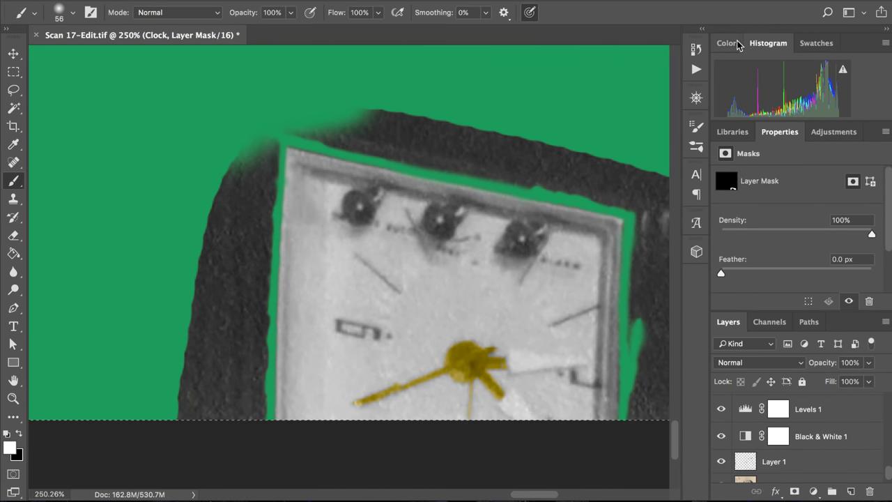
{"action": "scroll", "coordinate": [432, 200], "scroll_direction": "up", "scroll_amount": 1}
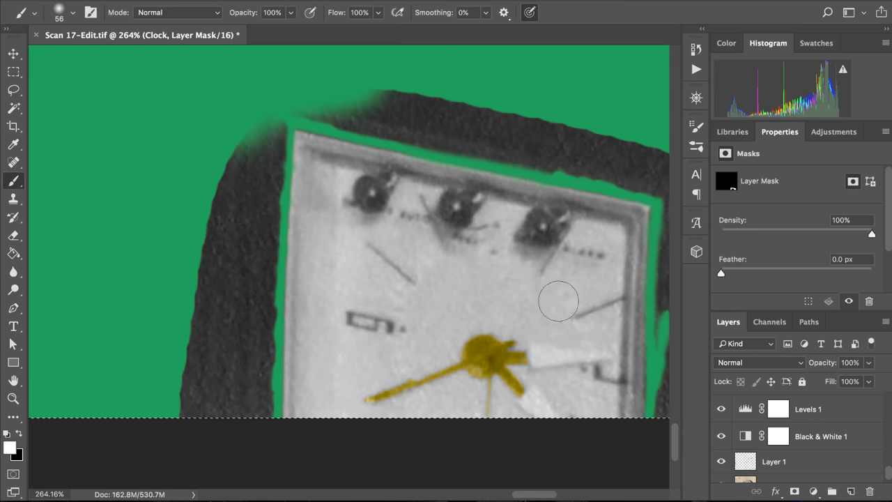
{"action": "scroll", "coordinate": [753, 411], "scroll_direction": "up", "scroll_amount": 3}
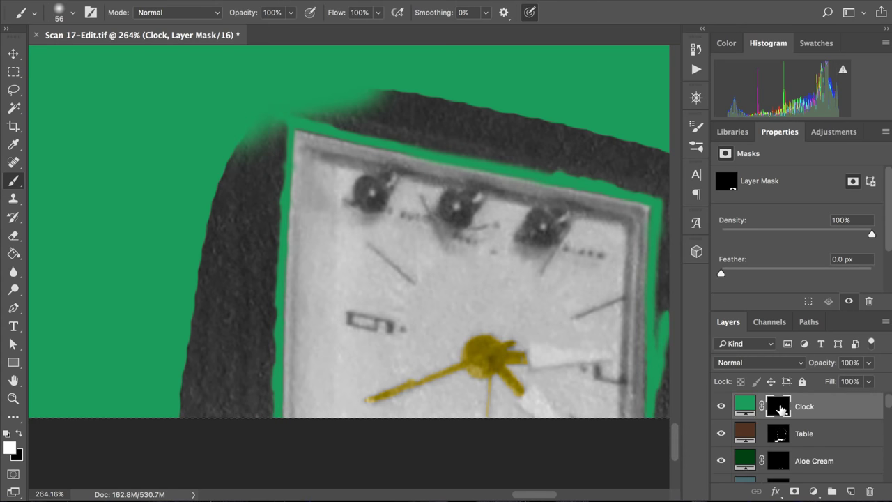
{"action": "left_click", "coordinate": [778, 406], "text": "alt"}
{"action": "scroll", "coordinate": [409, 227], "scroll_direction": "up", "scroll_amount": 3}
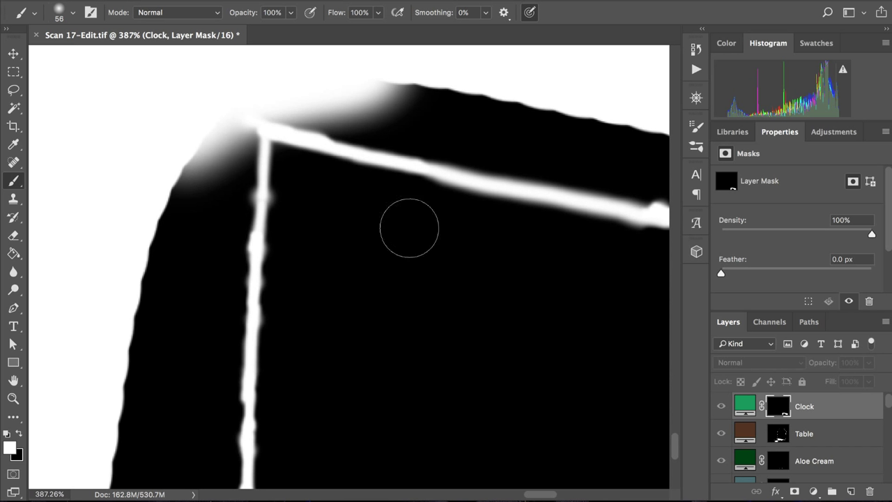
- Set the brush edge to fully hard
{"action": "left_click_drag", "start_coordinate": [192, 278], "coordinate": [193, 217]}
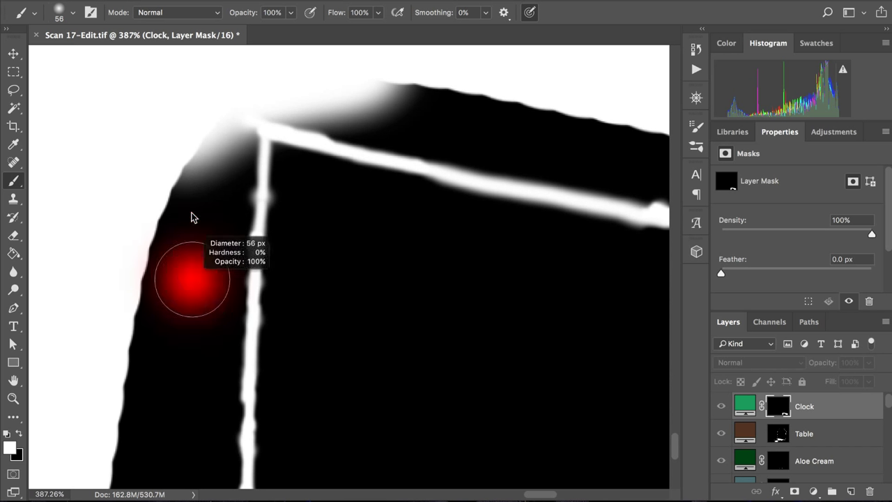
{"action": "left_click_drag", "start_coordinate": [184, 151], "coordinate": [192, 421]}
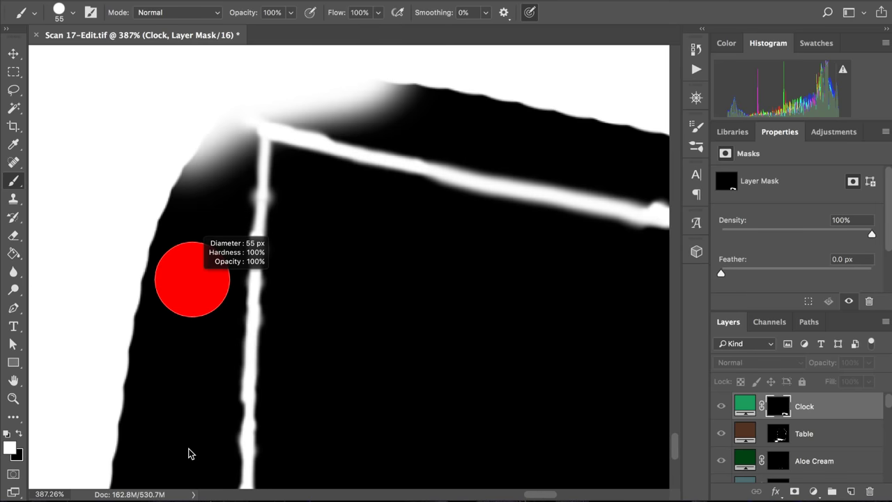
{"action": "left_click_drag", "start_coordinate": [188, 454], "coordinate": [190, 457]}
{"action": "scroll", "coordinate": [201, 316], "scroll_direction": "down", "scroll_amount": 5}
{"action": "scroll", "coordinate": [202, 316], "scroll_direction": "left", "scroll_amount": 2}
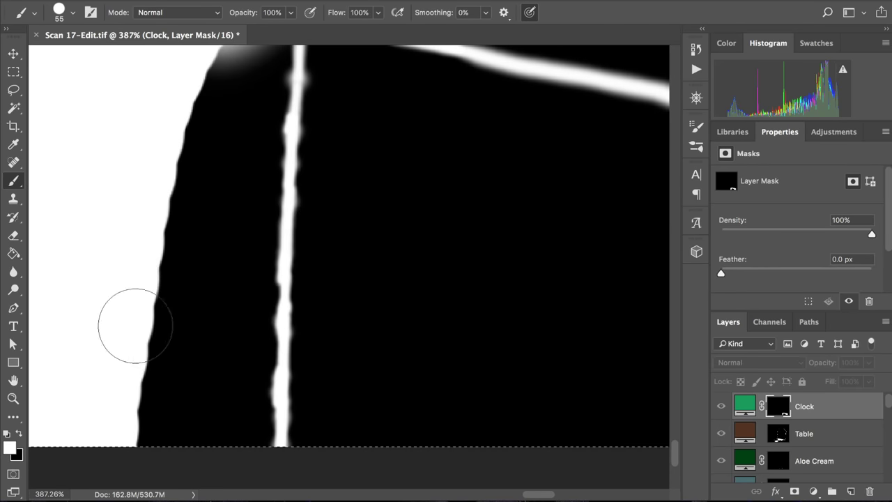
- Widen the mask's white area along the left edge up toward the top-left corner
{"action": "mouse_move", "coordinate": [140, 338]}
{"action": "left_mouse_down"}
{"action": "mouse_move", "coordinate": [151, 284]}
{"action": "mouse_move", "coordinate": [163, 436]}
{"action": "left_mouse_up"}
{"action": "left_click_drag", "start_coordinate": [169, 343], "coordinate": [185, 143]}
{"action": "scroll", "coordinate": [185, 144], "scroll_direction": "up", "scroll_amount": 3}
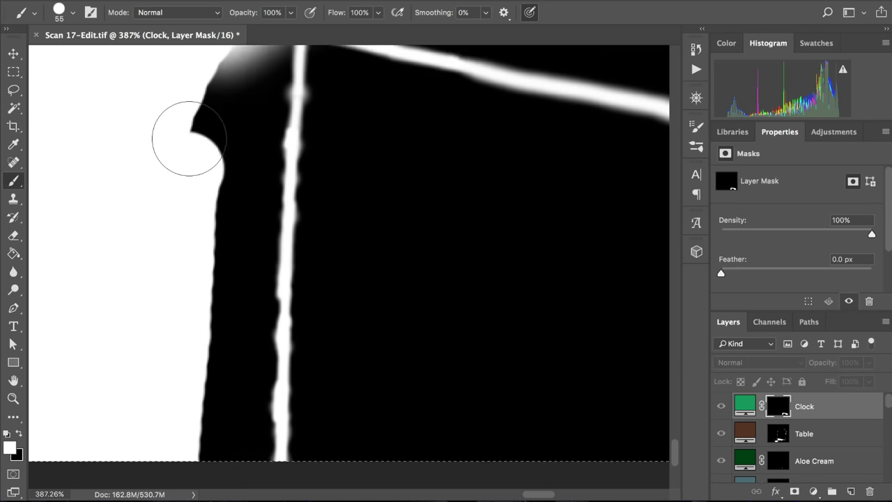
{"action": "scroll", "coordinate": [195, 177], "scroll_direction": "up", "scroll_amount": 4}
{"action": "mouse_move", "coordinate": [199, 174]}
{"action": "left_mouse_down"}
{"action": "mouse_move", "coordinate": [221, 110]}
{"action": "mouse_move", "coordinate": [190, 240]}
{"action": "mouse_move", "coordinate": [262, 79]}
{"action": "mouse_move", "coordinate": [248, 151]}
{"action": "left_mouse_up"}
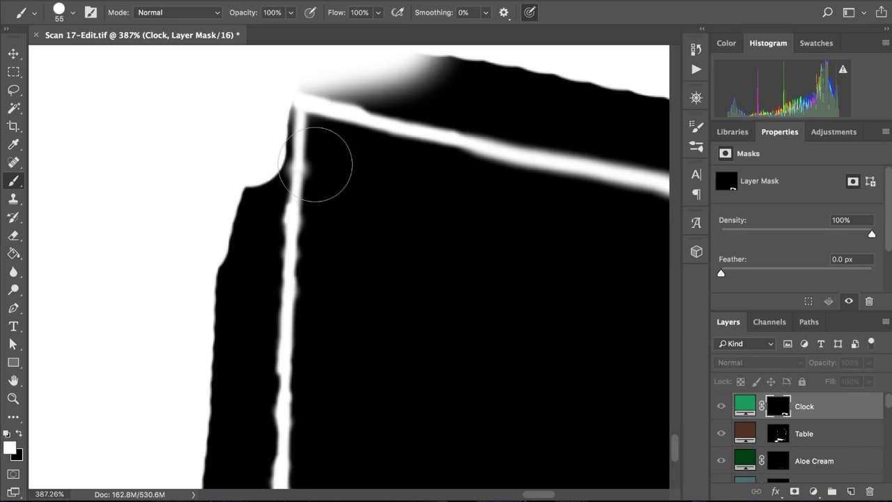
- Shrink the brush to 40 px and paint the mask's top-left corner white
{"action": "mouse_move", "coordinate": [315, 169]}
{"action": "left_mouse_down"}
{"action": "mouse_move", "coordinate": [261, 151]}
{"action": "mouse_move", "coordinate": [270, 103]}
{"action": "mouse_move", "coordinate": [251, 424]}
{"action": "mouse_move", "coordinate": [251, 412]}
{"action": "left_mouse_up"}
{"action": "scroll", "coordinate": [220, 258], "scroll_direction": "down", "scroll_amount": 5}
{"action": "mouse_move", "coordinate": [249, 343]}
{"action": "left_mouse_down"}
{"action": "mouse_move", "coordinate": [252, 435]}
{"action": "mouse_move", "coordinate": [253, 409]}
{"action": "mouse_move", "coordinate": [218, 428]}
{"action": "mouse_move", "coordinate": [210, 449]}
{"action": "mouse_move", "coordinate": [239, 104]}
{"action": "left_mouse_up"}
{"action": "scroll", "coordinate": [239, 126], "scroll_direction": "up", "scroll_amount": 12}
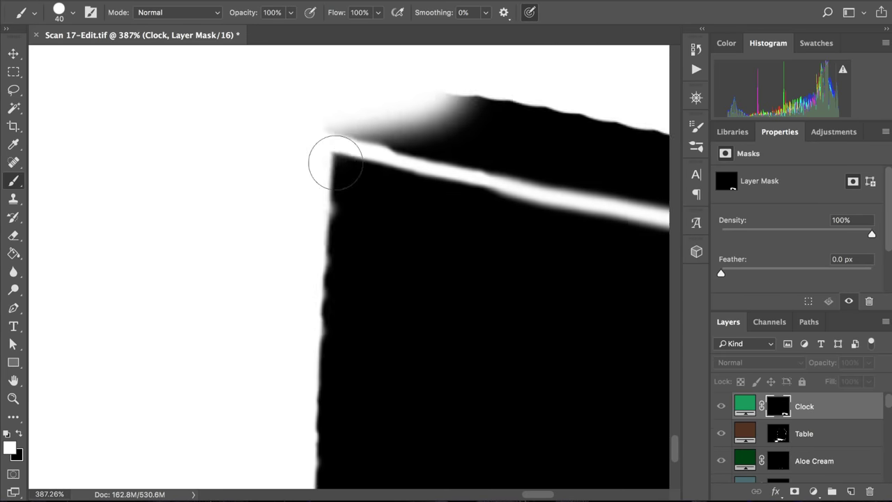
{"action": "mouse_move", "coordinate": [319, 247]}
{"action": "left_mouse_down"}
{"action": "mouse_move", "coordinate": [313, 265]}
{"action": "mouse_move", "coordinate": [344, 259]}
{"action": "mouse_move", "coordinate": [411, 287]}
{"action": "mouse_move", "coordinate": [571, 325]}
{"action": "mouse_move", "coordinate": [589, 318]}
{"action": "left_mouse_up"}
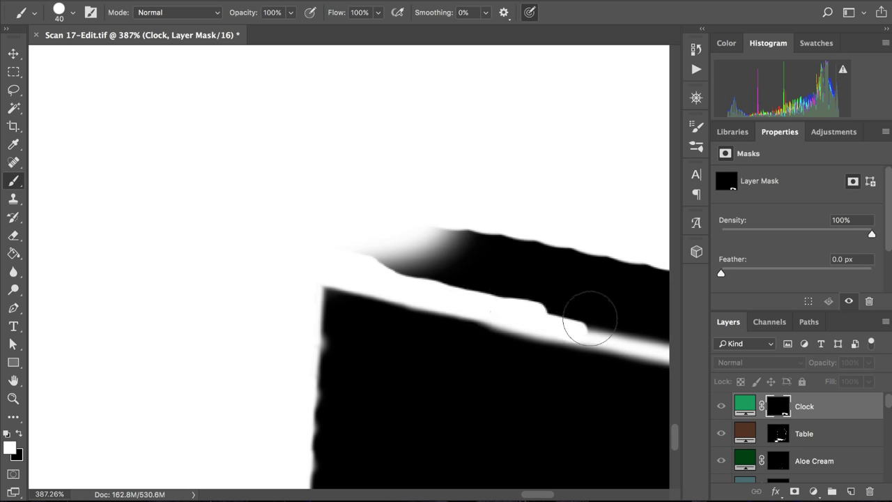
- Paint over the black band's left end and the bulge along the mask's top edge
{"action": "scroll", "coordinate": [505, 210], "scroll_direction": "right", "scroll_amount": 2}
{"action": "scroll", "coordinate": [504, 209], "scroll_direction": "right", "scroll_amount": 8}
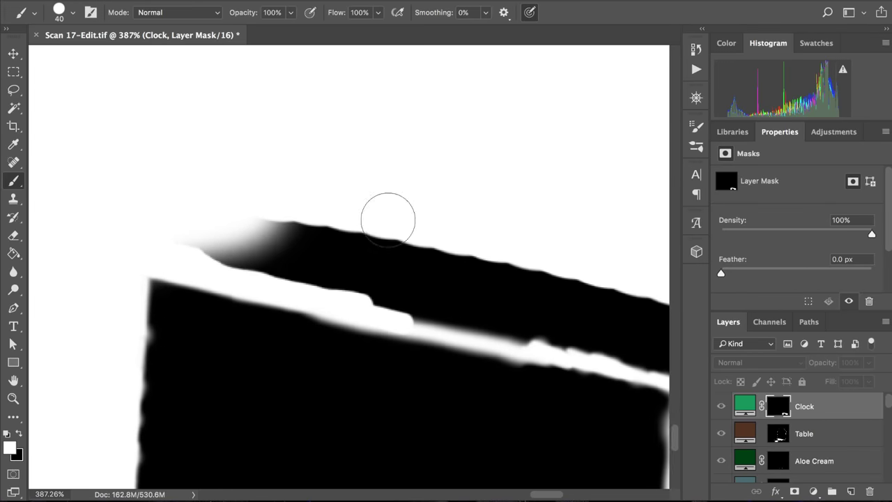
{"action": "scroll", "coordinate": [196, 203], "scroll_direction": "right", "scroll_amount": 3}
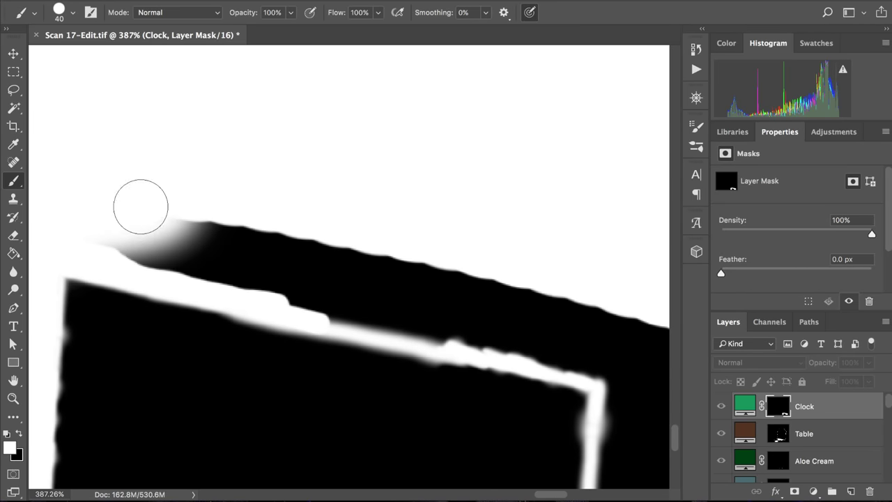
{"action": "mouse_move", "coordinate": [111, 234]}
{"action": "left_mouse_down"}
{"action": "mouse_move", "coordinate": [145, 232]}
{"action": "mouse_move", "coordinate": [138, 221]}
{"action": "mouse_move", "coordinate": [134, 236]}
{"action": "mouse_move", "coordinate": [157, 252]}
{"action": "mouse_move", "coordinate": [230, 252]}
{"action": "mouse_move", "coordinate": [191, 235]}
{"action": "mouse_move", "coordinate": [212, 224]}
{"action": "mouse_move", "coordinate": [353, 268]}
{"action": "mouse_move", "coordinate": [296, 252]}
{"action": "mouse_move", "coordinate": [202, 252]}
{"action": "mouse_move", "coordinate": [218, 269]}
{"action": "mouse_move", "coordinate": [388, 297]}
{"action": "left_mouse_up"}
{"action": "left_click_drag", "start_coordinate": [368, 258], "coordinate": [513, 288]}
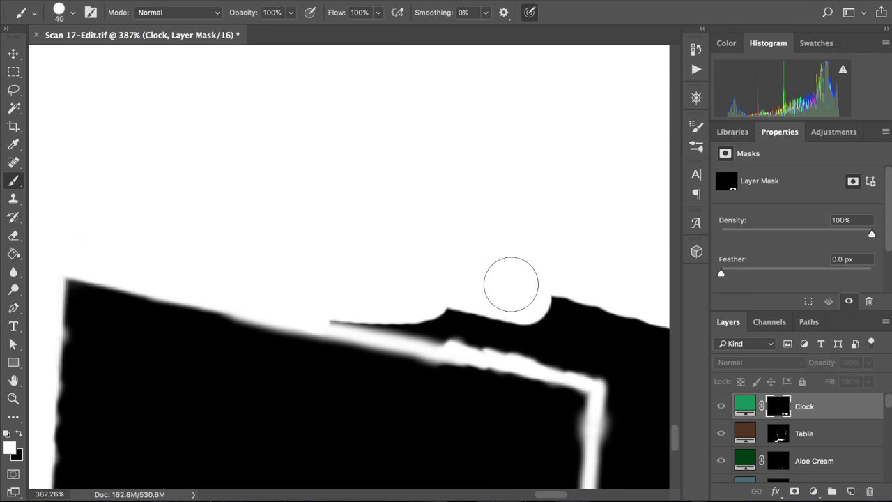
- Paint out the thin black sliver along the top edge completely
{"action": "scroll", "coordinate": [349, 205], "scroll_direction": "right", "scroll_amount": 3}
{"action": "scroll", "coordinate": [349, 205], "scroll_direction": "down", "scroll_amount": 1}
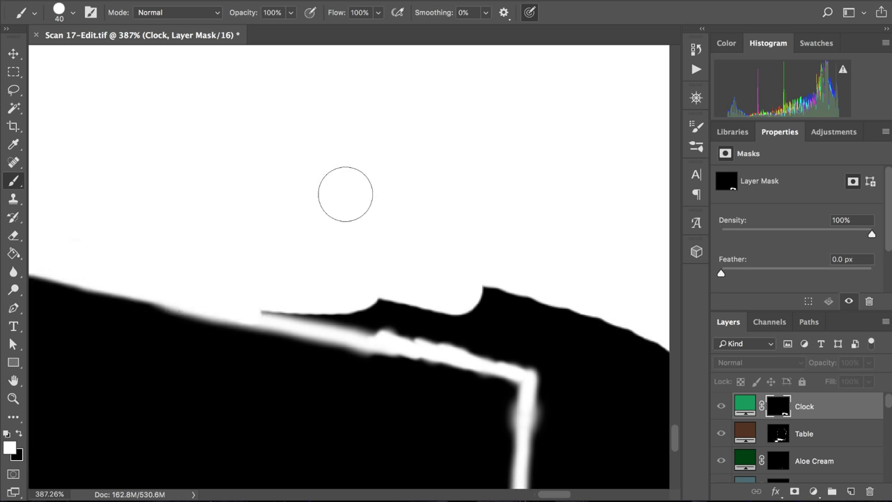
{"action": "scroll", "coordinate": [327, 211], "scroll_direction": "down", "scroll_amount": 2}
{"action": "scroll", "coordinate": [327, 211], "scroll_direction": "right", "scroll_amount": 2}
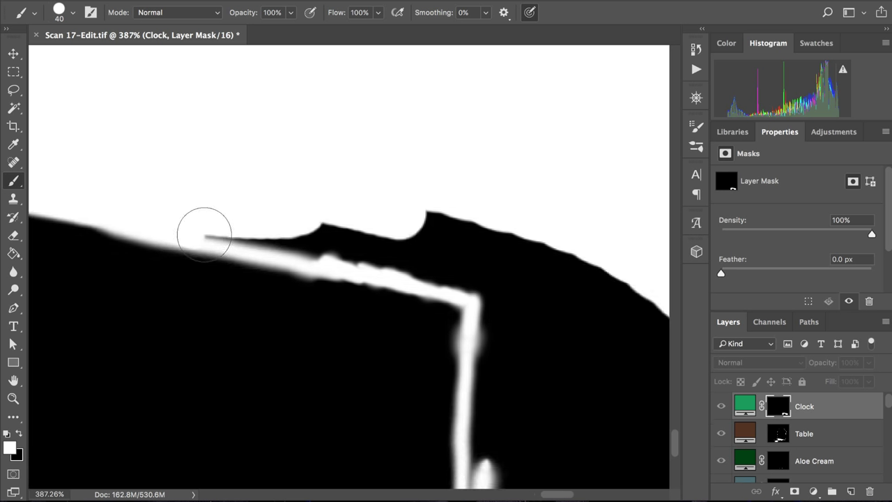
{"action": "mouse_move", "coordinate": [202, 231]}
{"action": "left_mouse_down"}
{"action": "mouse_move", "coordinate": [290, 257]}
{"action": "mouse_move", "coordinate": [388, 262]}
{"action": "left_mouse_up"}
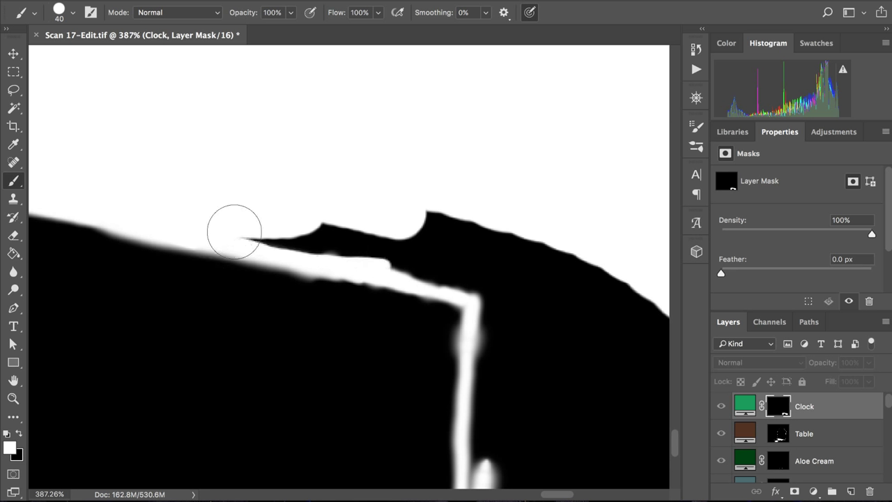
{"action": "mouse_move", "coordinate": [233, 219]}
{"action": "left_mouse_down"}
{"action": "mouse_move", "coordinate": [261, 239]}
{"action": "mouse_move", "coordinate": [333, 255]}
{"action": "mouse_move", "coordinate": [423, 259]}
{"action": "left_mouse_up"}
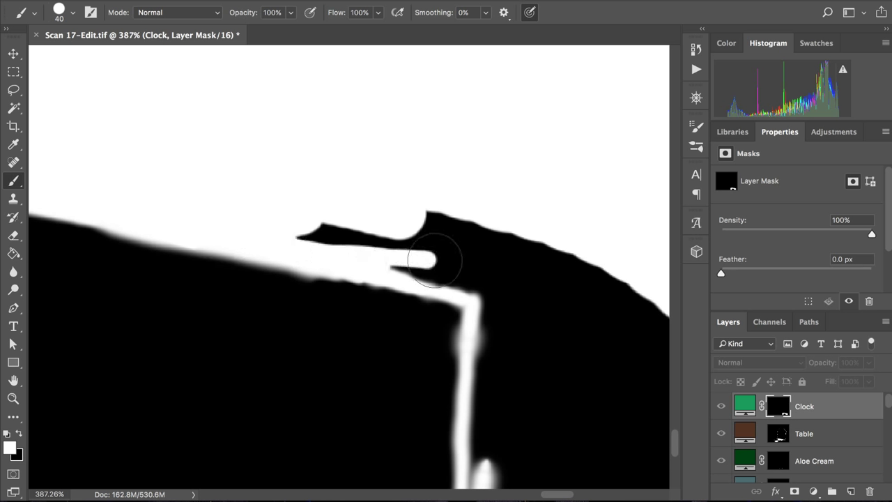
{"action": "mouse_move", "coordinate": [317, 218]}
{"action": "left_mouse_down"}
{"action": "mouse_move", "coordinate": [424, 250]}
{"action": "mouse_move", "coordinate": [390, 244]}
{"action": "mouse_move", "coordinate": [501, 289]}
{"action": "left_mouse_up"}
- Extend the white gap down between the remaining black shapes
{"action": "scroll", "coordinate": [430, 175], "scroll_direction": "down", "scroll_amount": 3}
{"action": "scroll", "coordinate": [430, 175], "scroll_direction": "right", "scroll_amount": 2}
{"action": "mouse_move", "coordinate": [383, 183]}
{"action": "left_mouse_down"}
{"action": "mouse_move", "coordinate": [411, 179]}
{"action": "mouse_move", "coordinate": [401, 159]}
{"action": "mouse_move", "coordinate": [508, 229]}
{"action": "mouse_move", "coordinate": [518, 199]}
{"action": "mouse_move", "coordinate": [490, 259]}
{"action": "left_mouse_up"}
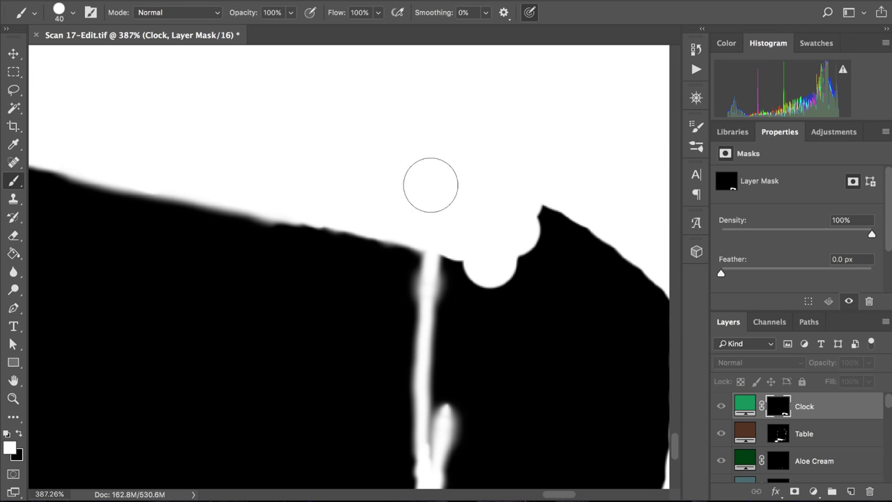
{"action": "scroll", "coordinate": [429, 185], "scroll_direction": "down", "scroll_amount": 3}
{"action": "scroll", "coordinate": [430, 185], "scroll_direction": "right", "scroll_amount": 1}
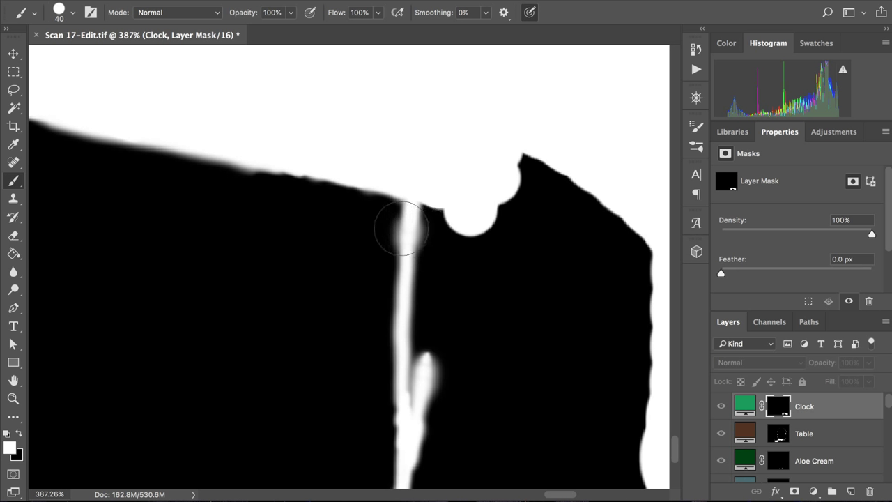
{"action": "scroll", "coordinate": [450, 209], "scroll_direction": "down", "scroll_amount": 1}
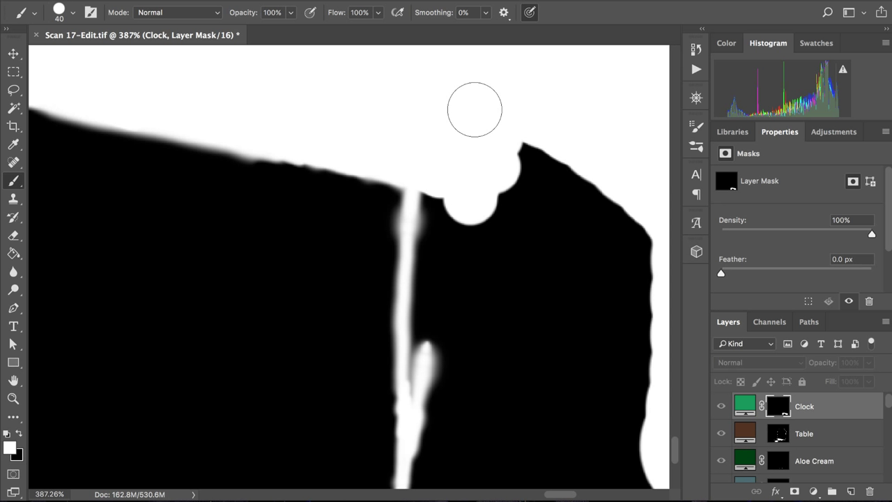
{"action": "mouse_move", "coordinate": [474, 209]}
{"action": "left_mouse_down"}
{"action": "mouse_move", "coordinate": [466, 237]}
{"action": "mouse_move", "coordinate": [452, 183]}
{"action": "mouse_move", "coordinate": [442, 193]}
{"action": "mouse_move", "coordinate": [435, 264]}
{"action": "mouse_move", "coordinate": [442, 193]}
{"action": "mouse_move", "coordinate": [435, 213]}
{"action": "mouse_move", "coordinate": [426, 314]}
{"action": "mouse_move", "coordinate": [428, 393]}
{"action": "mouse_move", "coordinate": [439, 403]}
{"action": "left_mouse_up"}
{"action": "scroll", "coordinate": [437, 404], "scroll_direction": "down", "scroll_amount": 5}
- Paint the right-hand black patch white, covering its left edge, bottom bumps and right side
{"action": "mouse_move", "coordinate": [441, 259]}
{"action": "left_mouse_down"}
{"action": "mouse_move", "coordinate": [409, 359]}
{"action": "mouse_move", "coordinate": [423, 278]}
{"action": "mouse_move", "coordinate": [422, 340]}
{"action": "mouse_move", "coordinate": [449, 242]}
{"action": "mouse_move", "coordinate": [443, 351]}
{"action": "mouse_move", "coordinate": [461, 329]}
{"action": "mouse_move", "coordinate": [463, 346]}
{"action": "mouse_move", "coordinate": [523, 370]}
{"action": "mouse_move", "coordinate": [546, 337]}
{"action": "mouse_move", "coordinate": [548, 353]}
{"action": "mouse_move", "coordinate": [560, 352]}
{"action": "mouse_move", "coordinate": [586, 303]}
{"action": "mouse_move", "coordinate": [578, 321]}
{"action": "mouse_move", "coordinate": [611, 368]}
{"action": "mouse_move", "coordinate": [617, 277]}
{"action": "left_mouse_up"}
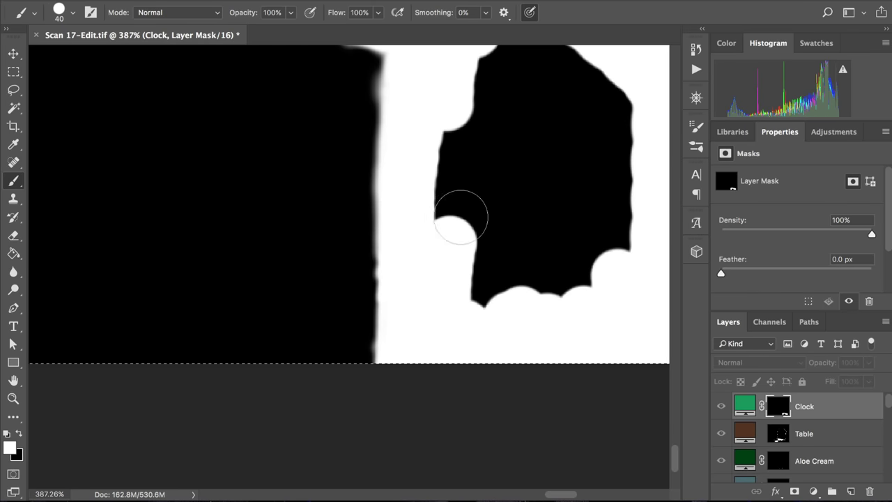
{"action": "scroll", "coordinate": [449, 223], "scroll_direction": "up", "scroll_amount": 1}
{"action": "mouse_move", "coordinate": [446, 232]}
{"action": "left_mouse_down"}
{"action": "mouse_move", "coordinate": [462, 120]}
{"action": "mouse_move", "coordinate": [459, 253]}
{"action": "mouse_move", "coordinate": [478, 358]}
{"action": "left_mouse_up"}
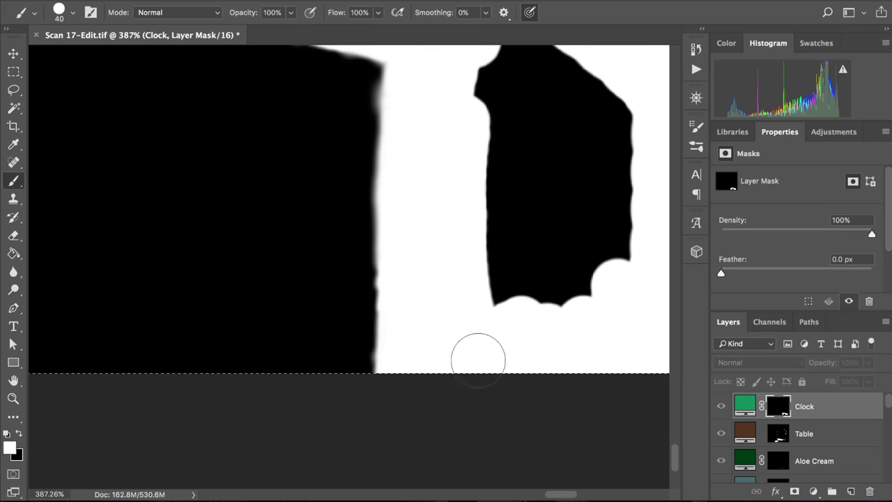
{"action": "mouse_move", "coordinate": [542, 340]}
{"action": "left_mouse_down"}
{"action": "mouse_move", "coordinate": [584, 304]}
{"action": "mouse_move", "coordinate": [623, 237]}
{"action": "mouse_move", "coordinate": [622, 154]}
{"action": "mouse_move", "coordinate": [573, 117]}
{"action": "left_mouse_up"}
{"action": "scroll", "coordinate": [574, 117], "scroll_direction": "up", "scroll_amount": 5}
{"action": "mouse_move", "coordinate": [506, 93]}
{"action": "left_mouse_down"}
{"action": "mouse_move", "coordinate": [494, 122]}
{"action": "mouse_move", "coordinate": [570, 117]}
{"action": "mouse_move", "coordinate": [518, 130]}
{"action": "mouse_move", "coordinate": [481, 160]}
{"action": "mouse_move", "coordinate": [544, 150]}
{"action": "mouse_move", "coordinate": [567, 160]}
{"action": "mouse_move", "coordinate": [467, 200]}
{"action": "mouse_move", "coordinate": [445, 287]}
{"action": "mouse_move", "coordinate": [480, 364]}
{"action": "mouse_move", "coordinate": [539, 360]}
{"action": "mouse_move", "coordinate": [571, 313]}
{"action": "mouse_move", "coordinate": [583, 266]}
{"action": "mouse_move", "coordinate": [584, 215]}
{"action": "mouse_move", "coordinate": [558, 183]}
{"action": "mouse_move", "coordinate": [503, 208]}
{"action": "mouse_move", "coordinate": [482, 252]}
{"action": "mouse_move", "coordinate": [492, 339]}
{"action": "mouse_move", "coordinate": [535, 305]}
{"action": "mouse_move", "coordinate": [567, 235]}
{"action": "mouse_move", "coordinate": [548, 208]}
{"action": "mouse_move", "coordinate": [503, 276]}
{"action": "mouse_move", "coordinate": [491, 325]}
{"action": "left_mouse_up"}
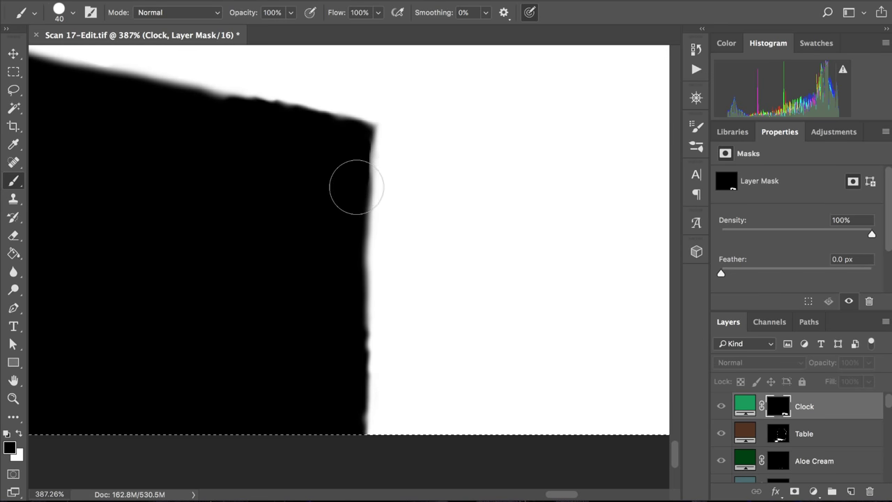
- Deselect with Ctrl+D and scroll over the mask to check for stray flecks
{"action": "scroll", "coordinate": [365, 175], "scroll_direction": "down", "scroll_amount": 3}
{"action": "scroll", "coordinate": [364, 175], "scroll_direction": "down", "scroll_amount": 2}
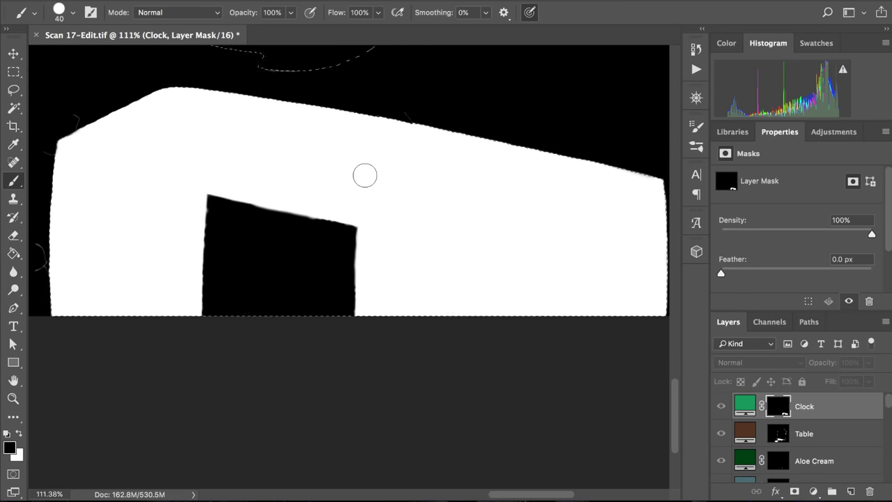
{"action": "key", "text": "ctrl+d"}
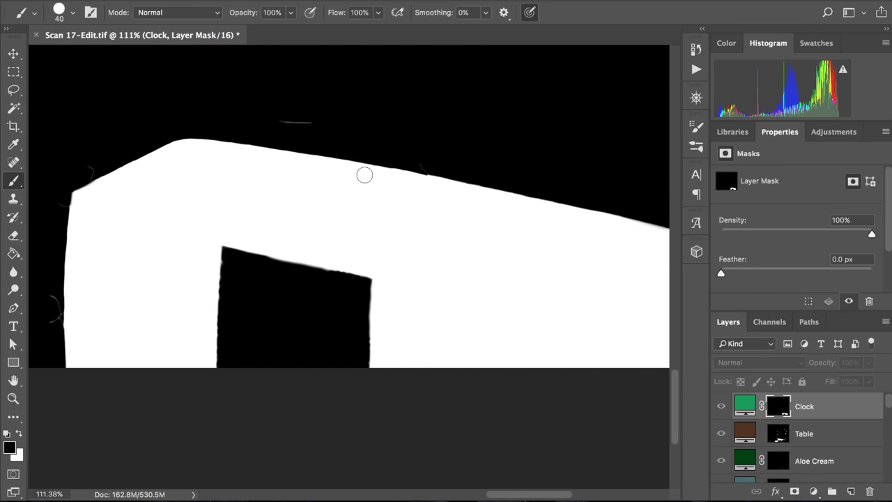
{"action": "scroll", "coordinate": [365, 175], "scroll_direction": "down", "scroll_amount": 2}
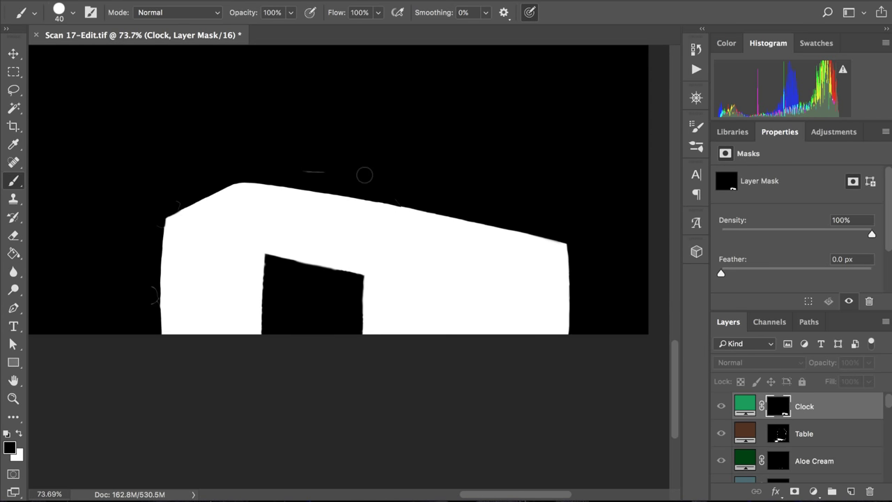
{"action": "scroll", "coordinate": [288, 167], "scroll_direction": "up", "scroll_amount": 1}
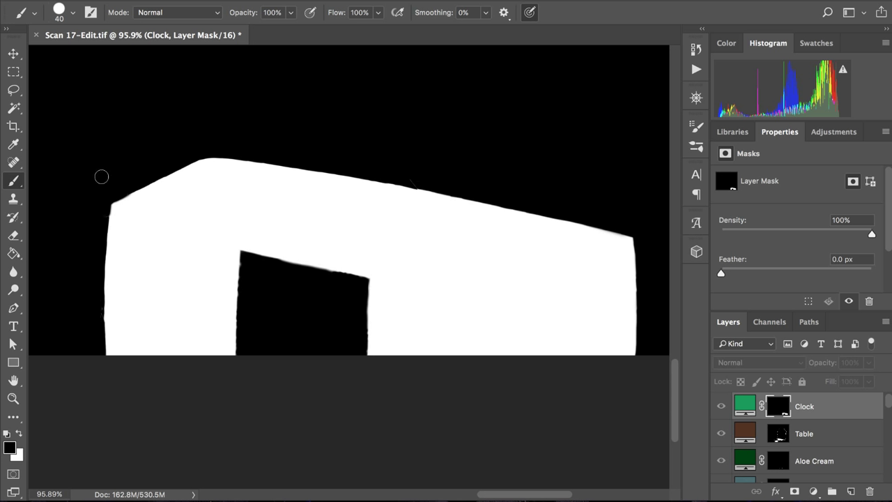
{"action": "scroll", "coordinate": [100, 174], "scroll_direction": "down", "scroll_amount": 5}
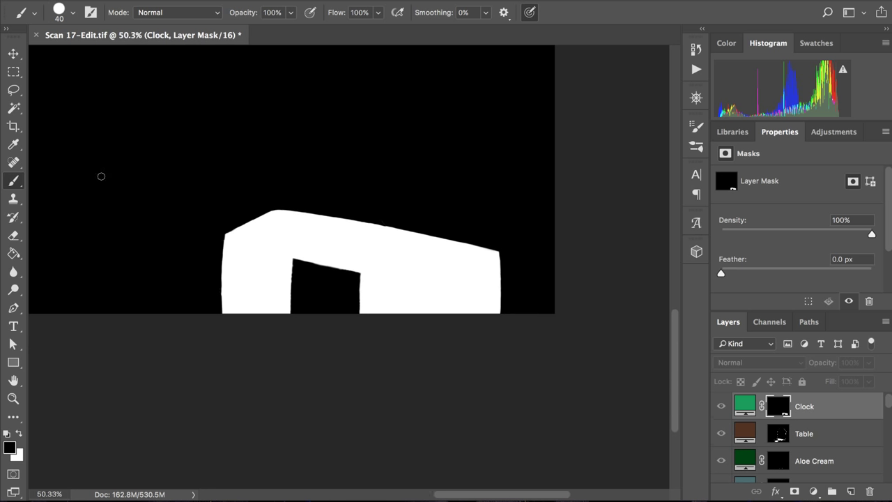
- Return from the mask-only view to the full colourized image
{"action": "left_click", "coordinate": [778, 405], "text": "alt"}
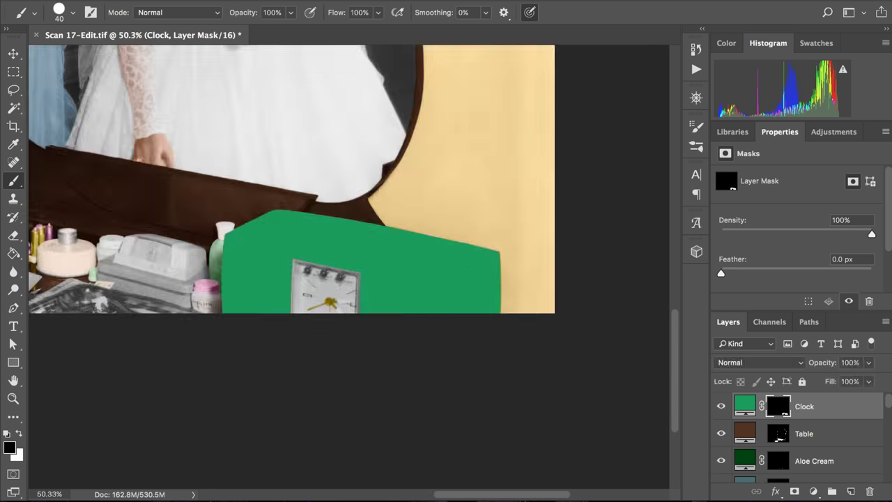
{"action": "scroll", "coordinate": [140, 218], "scroll_direction": "up", "scroll_amount": 1}
{"action": "scroll", "coordinate": [420, 242], "scroll_direction": "up", "scroll_amount": 3}
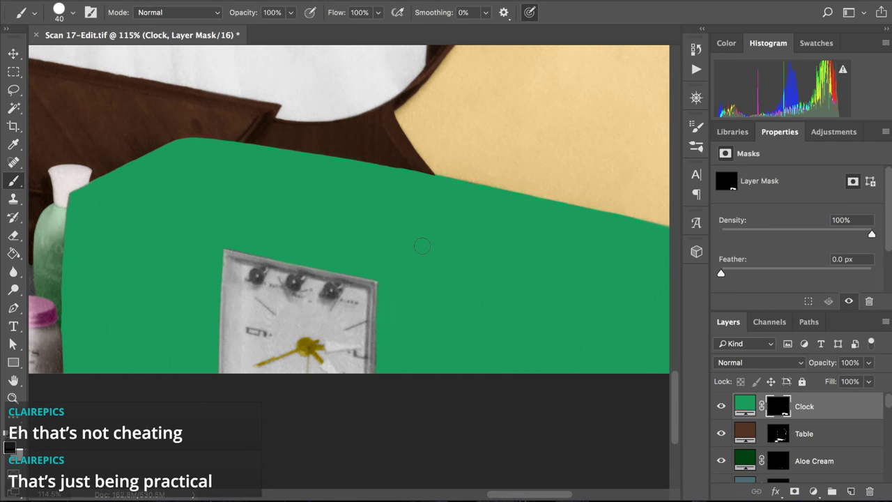
- Save Scan 17-Edit.tif and zoom around the green clock to inspect it
{"action": "key", "text": "super+s"}
{"action": "scroll", "coordinate": [422, 245], "scroll_direction": "up", "scroll_amount": 2}
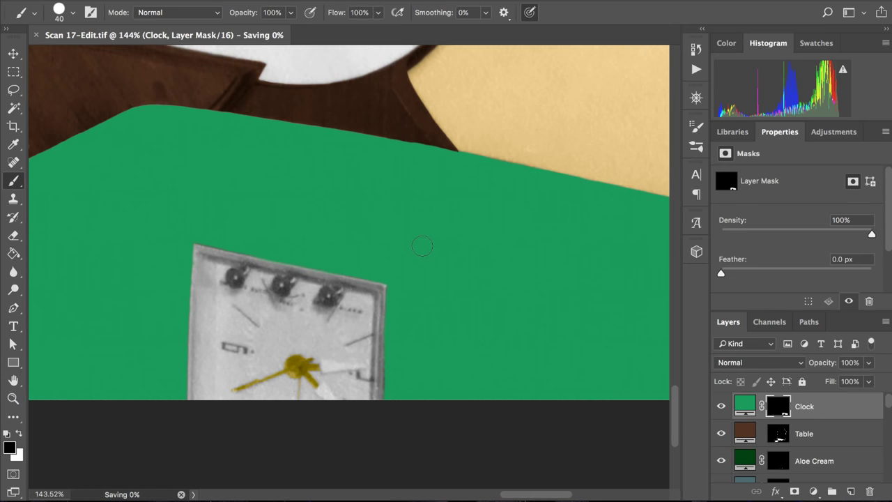
{"action": "scroll", "coordinate": [276, 174], "scroll_direction": "up", "scroll_amount": 5}
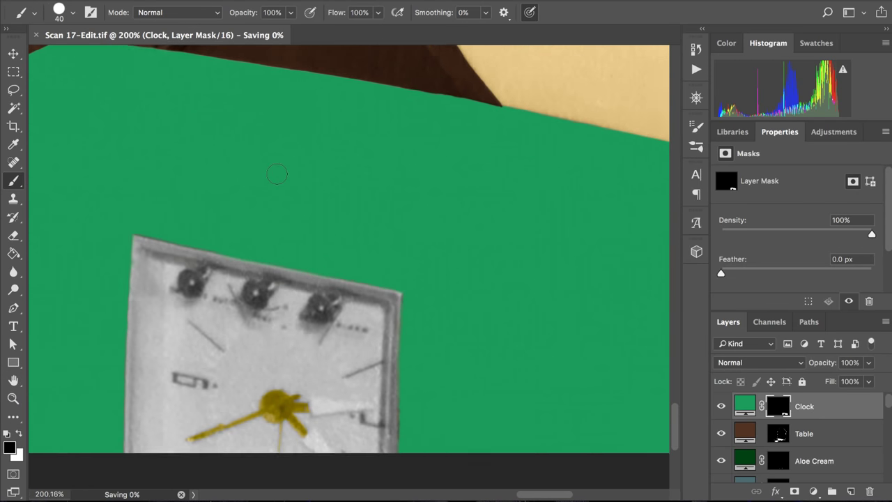
{"action": "scroll", "coordinate": [302, 163], "scroll_direction": "down", "scroll_amount": 5}
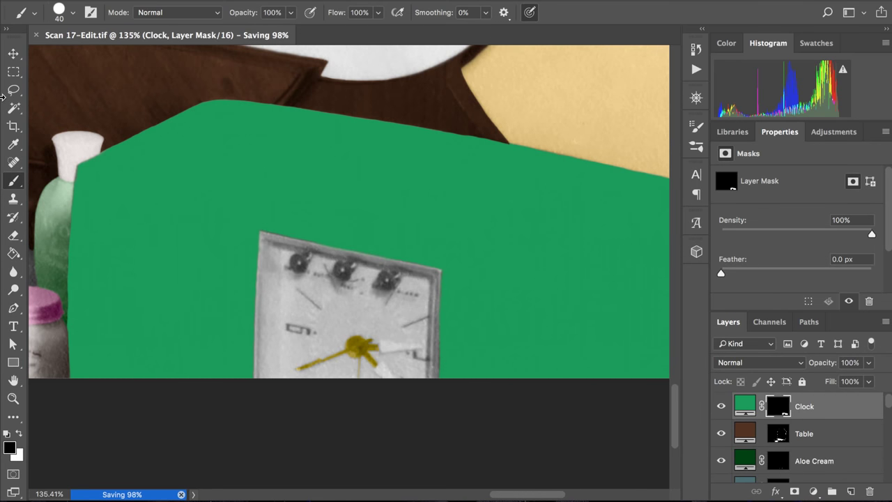
{"action": "scroll", "coordinate": [112, 139], "scroll_direction": "up", "scroll_amount": 10}
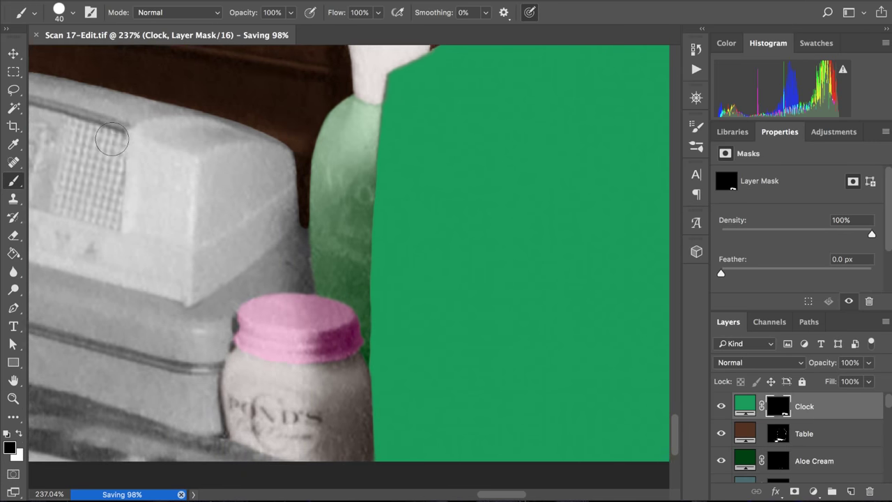
{"action": "scroll", "coordinate": [112, 139], "scroll_direction": "up", "scroll_amount": 5}
{"action": "scroll", "coordinate": [112, 139], "scroll_direction": "right", "scroll_amount": 3}
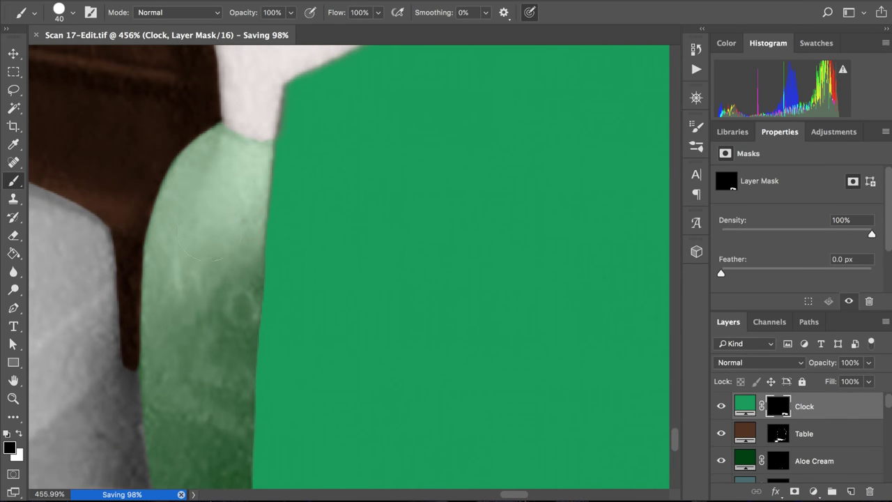
- Set the brush to about 45% hardness and 34 px, painting with white
{"action": "left_click", "coordinate": [212, 234], "text": "ctrl+alt"}
{"action": "left_click_drag", "start_coordinate": [213, 236], "coordinate": [206, 157]}
{"action": "left_click_drag", "start_coordinate": [231, 300], "coordinate": [238, 135]}
{"action": "left_click_drag", "start_coordinate": [241, 286], "coordinate": [243, 115]}
{"action": "scroll", "coordinate": [250, 122], "scroll_direction": "up", "scroll_amount": 1}
{"action": "left_click_drag", "start_coordinate": [339, 165], "coordinate": [326, 163]}
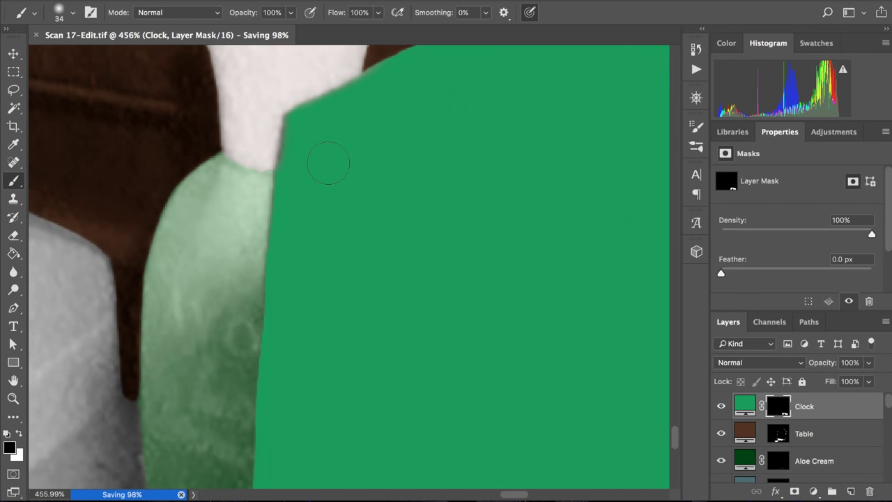
{"action": "key", "text": "x"}
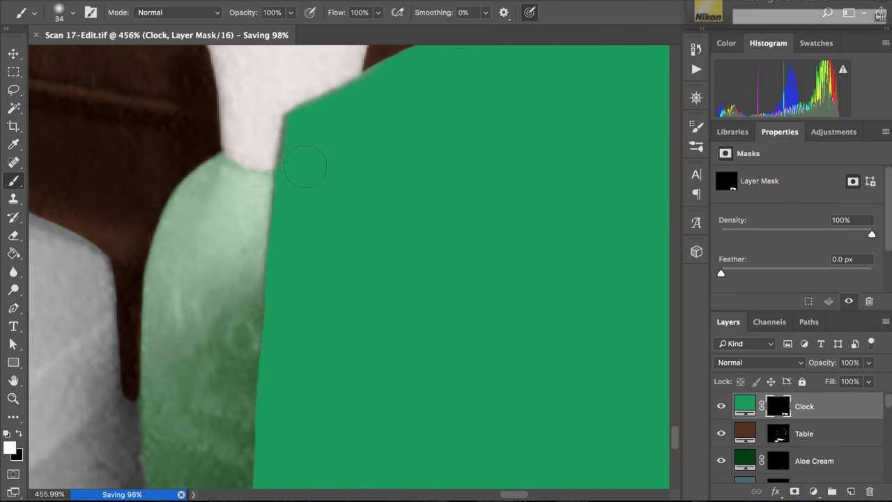
- Reveal green along the clock body's upper edge
{"action": "left_click", "coordinate": [342, 103]}
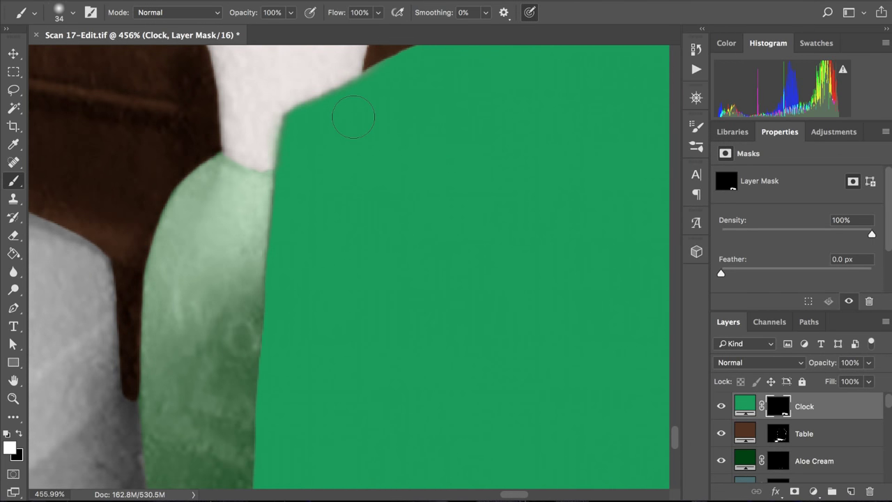
{"action": "scroll", "coordinate": [354, 117], "scroll_direction": "down", "scroll_amount": 4}
{"action": "scroll", "coordinate": [353, 117], "scroll_direction": "up", "scroll_amount": 2}
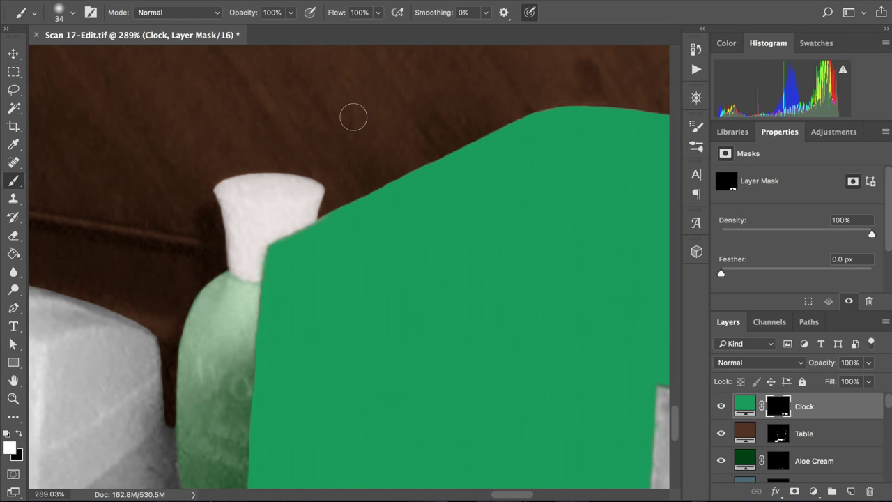
{"action": "scroll", "coordinate": [353, 117], "scroll_direction": "right", "scroll_amount": 3}
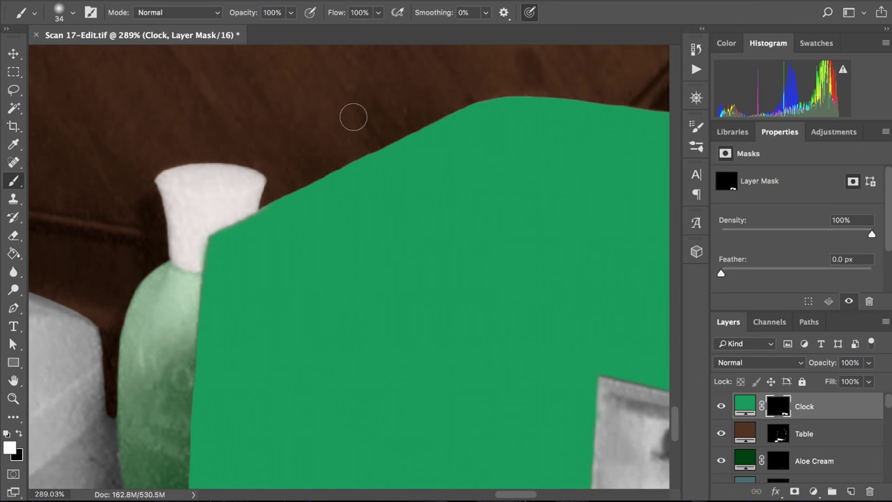
{"action": "scroll", "coordinate": [353, 117], "scroll_direction": "up", "scroll_amount": 3}
{"action": "scroll", "coordinate": [412, 241], "scroll_direction": "right", "scroll_amount": 5}
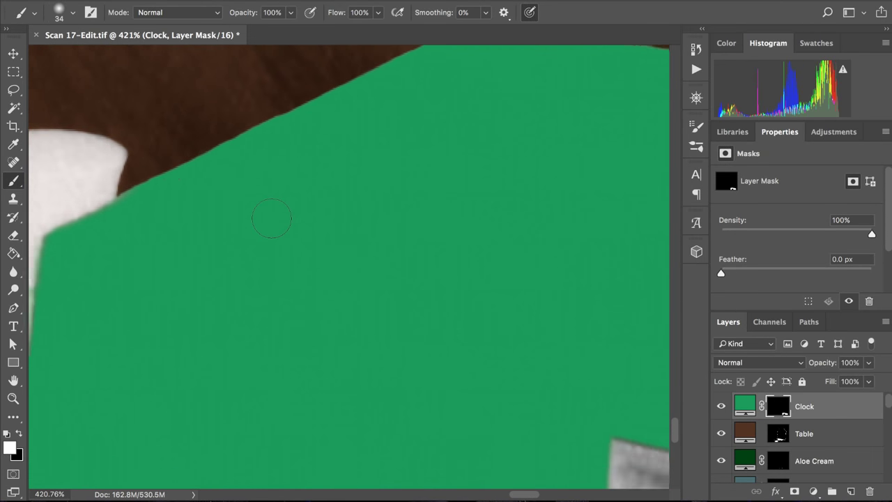
{"action": "scroll", "coordinate": [278, 224], "scroll_direction": "down", "scroll_amount": 3}
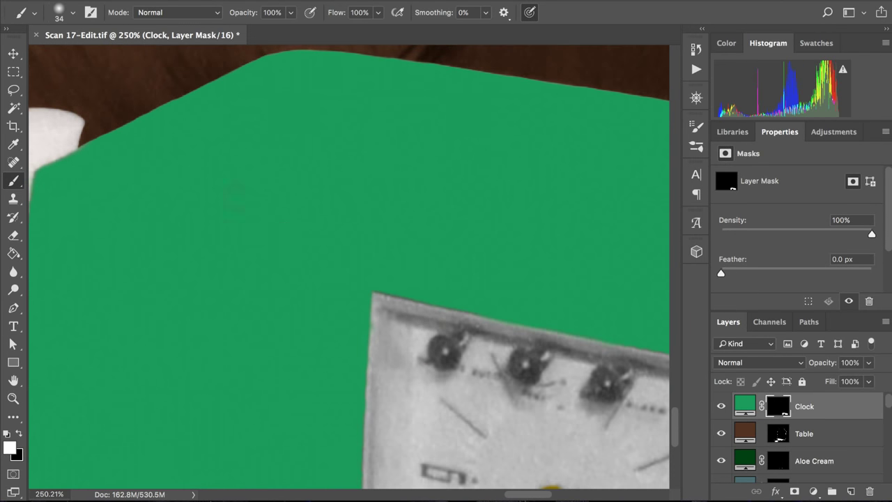
{"action": "scroll", "coordinate": [235, 199], "scroll_direction": "down", "scroll_amount": 1}
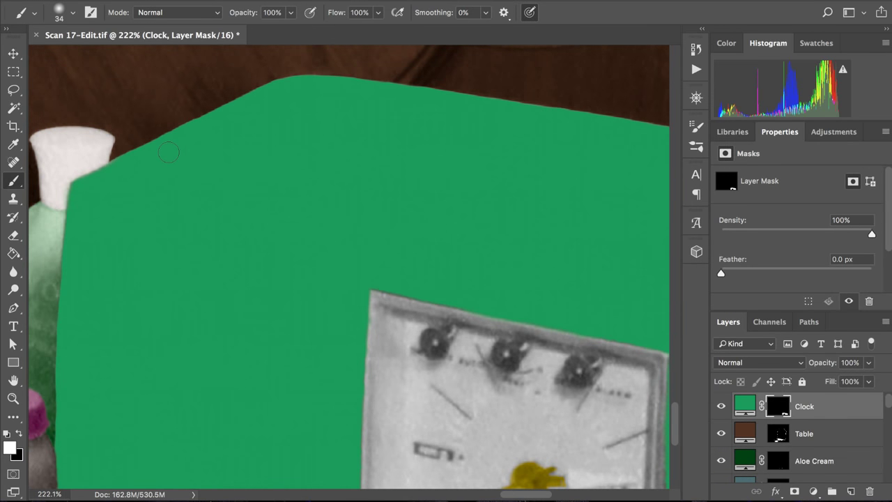
{"action": "scroll", "coordinate": [322, 274], "scroll_direction": "up", "scroll_amount": 3}
{"action": "scroll", "coordinate": [321, 274], "scroll_direction": "right", "scroll_amount": 3}
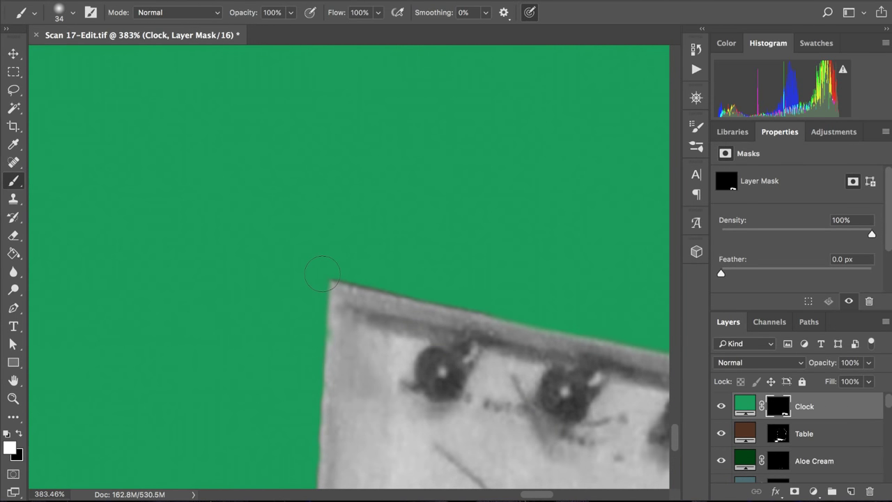
- Tidy the green mask edge along the top of the clock face
{"action": "mouse_move", "coordinate": [332, 271]}
{"action": "left_mouse_down"}
{"action": "mouse_move", "coordinate": [384, 276]}
{"action": "mouse_move", "coordinate": [333, 274]}
{"action": "mouse_move", "coordinate": [381, 284]}
{"action": "left_mouse_up"}
{"action": "scroll", "coordinate": [370, 265], "scroll_direction": "down", "scroll_amount": 3}
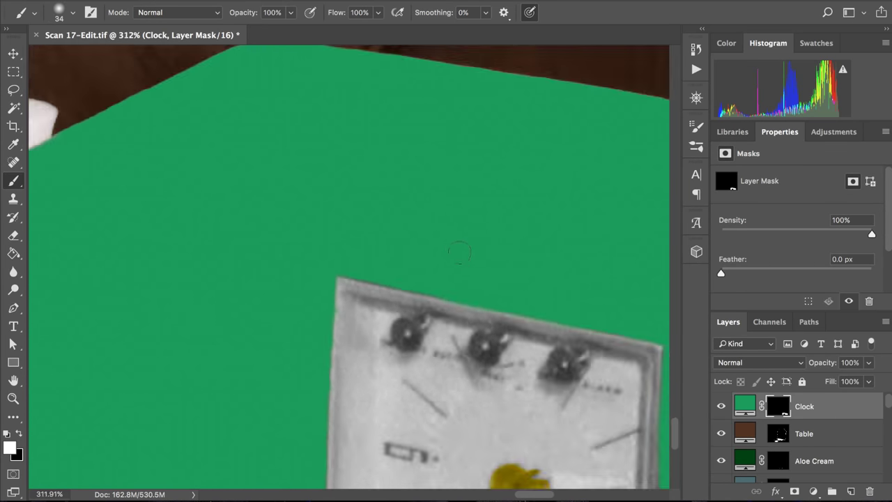
{"action": "scroll", "coordinate": [360, 239], "scroll_direction": "down", "scroll_amount": 3}
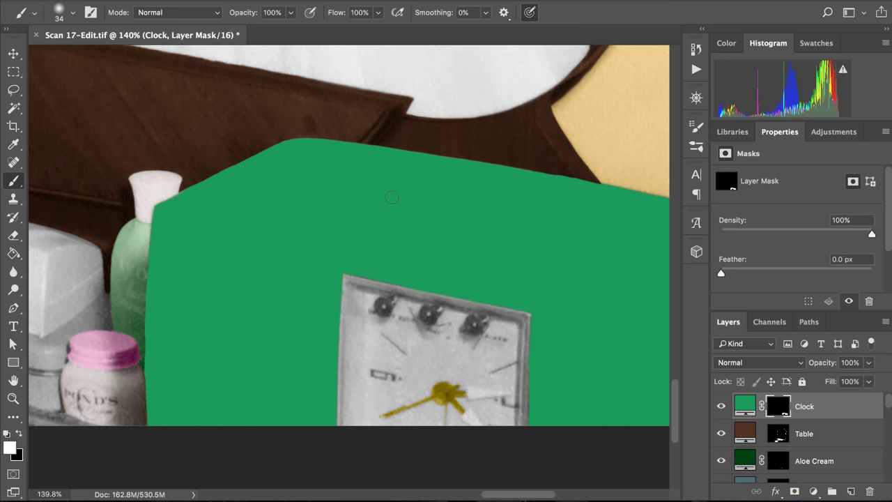
{"action": "scroll", "coordinate": [392, 197], "scroll_direction": "right", "scroll_amount": 2}
{"action": "scroll", "coordinate": [391, 197], "scroll_direction": "up", "scroll_amount": 1}
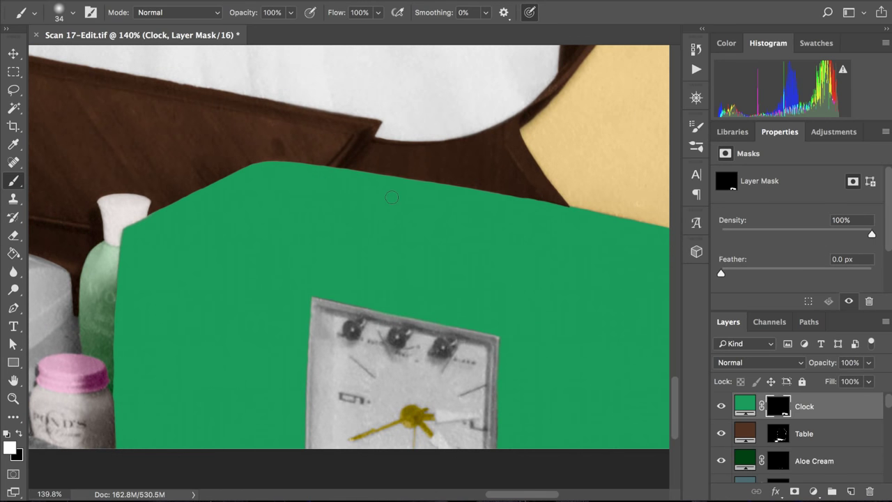
{"action": "scroll", "coordinate": [391, 197], "scroll_direction": "right", "scroll_amount": 2}
{"action": "scroll", "coordinate": [392, 197], "scroll_direction": "down", "scroll_amount": 1}
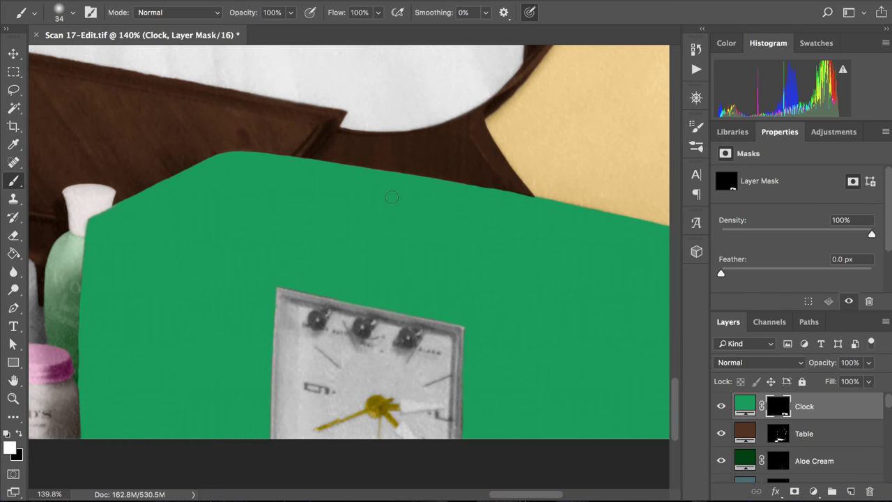
- Save the file, then scroll the Layers panel down and back to the Clock layer
{"action": "key", "text": "super+s"}
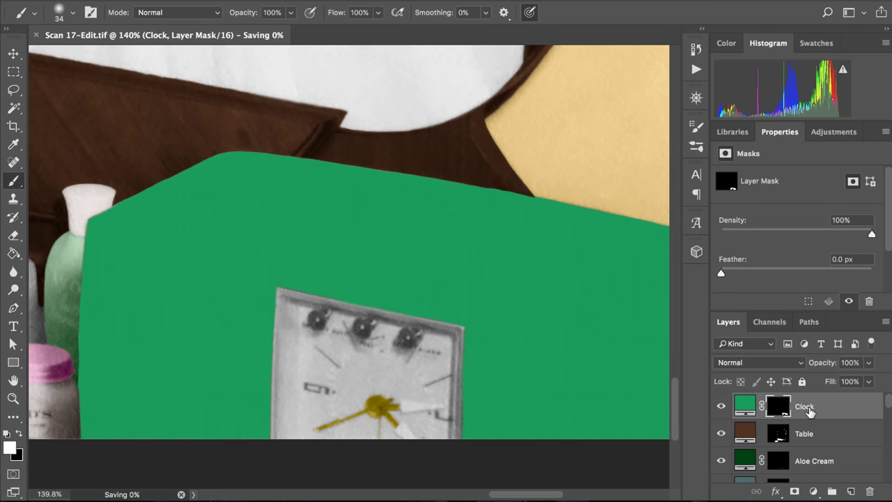
{"action": "scroll", "coordinate": [808, 409], "scroll_direction": "down", "scroll_amount": 5}
{"action": "scroll", "coordinate": [809, 413], "scroll_direction": "down", "scroll_amount": 8}
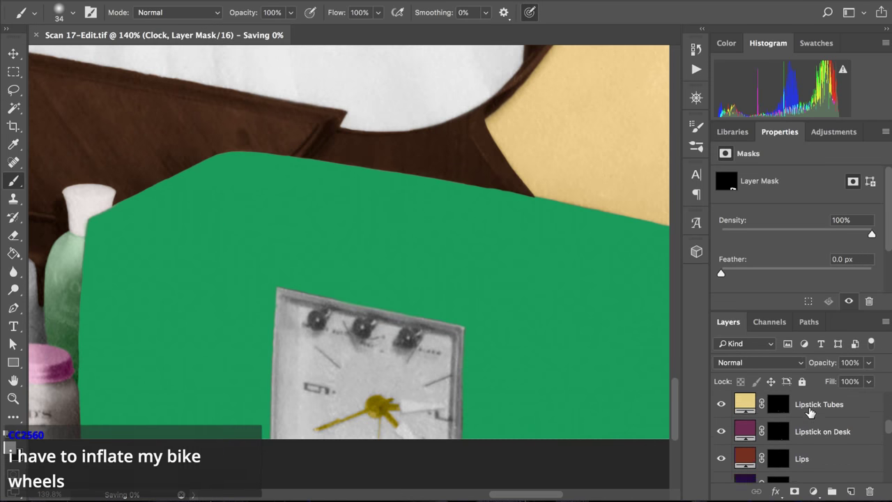
{"action": "scroll", "coordinate": [809, 412], "scroll_direction": "down", "scroll_amount": 1}
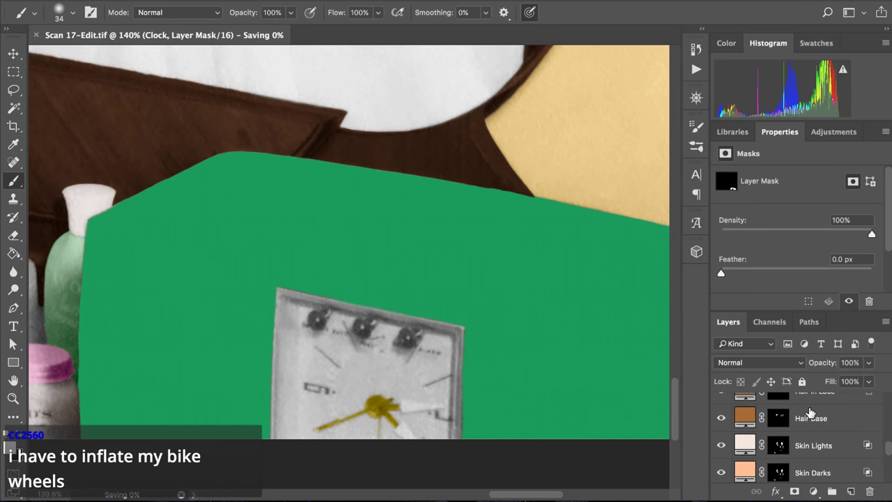
{"action": "scroll", "coordinate": [810, 412], "scroll_direction": "down", "scroll_amount": 8}
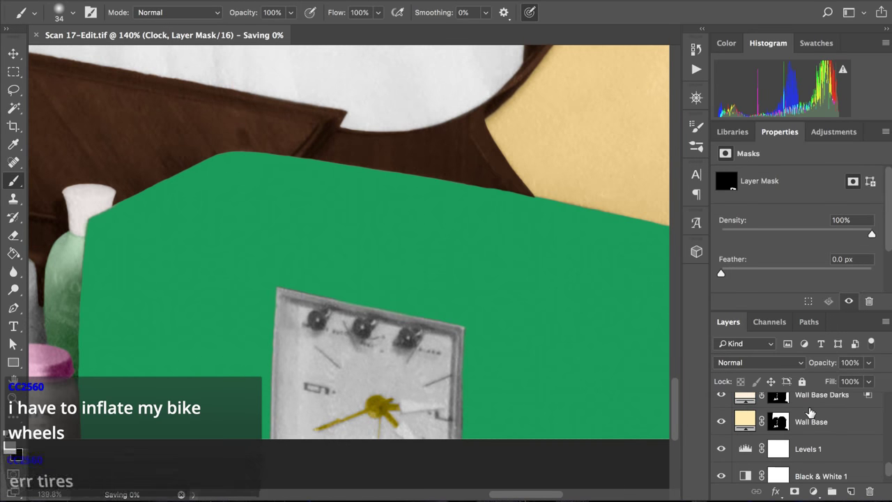
{"action": "scroll", "coordinate": [810, 413], "scroll_direction": "up", "scroll_amount": 15}
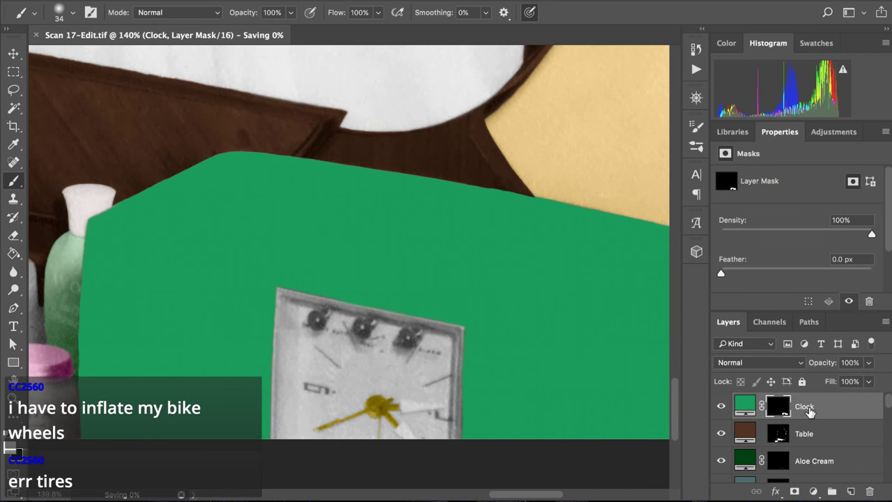
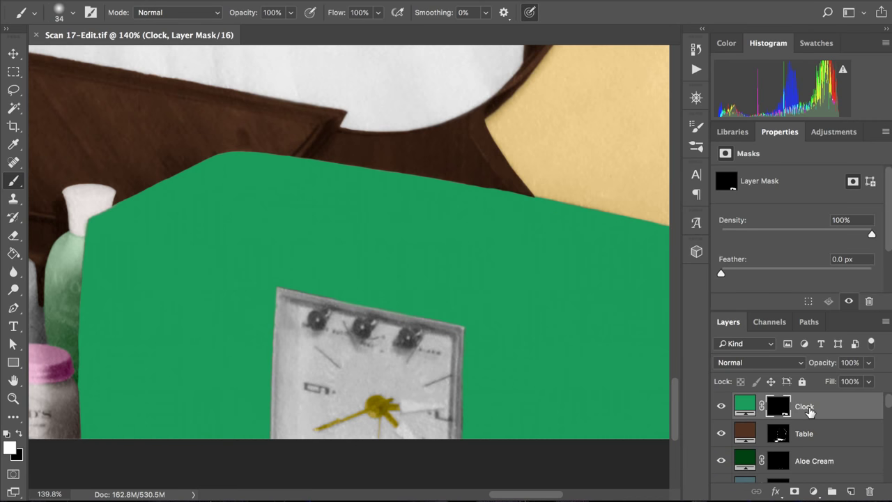
- Paint the Clock mask white along the radio clock's upper-right edge, then swap colours to black
{"action": "scroll", "coordinate": [810, 412], "scroll_direction": "up", "scroll_amount": 3}
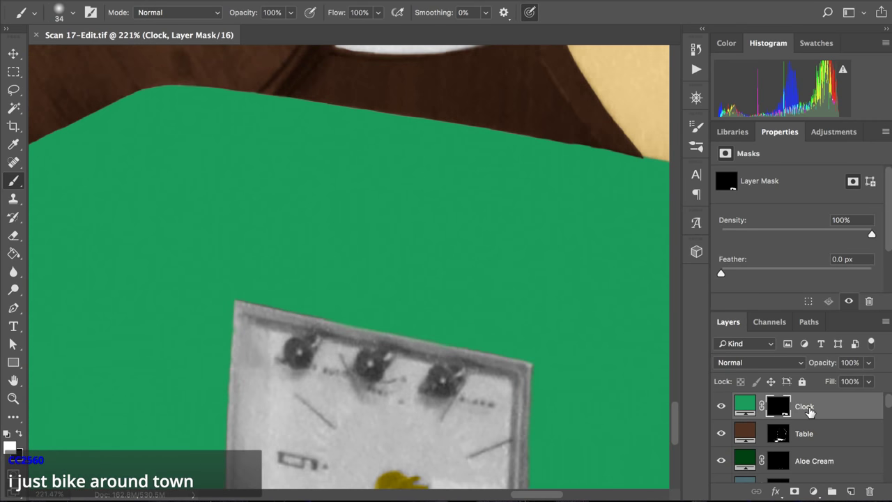
{"action": "scroll", "coordinate": [809, 412], "scroll_direction": "down", "scroll_amount": 1}
{"action": "scroll", "coordinate": [810, 411], "scroll_direction": "up", "scroll_amount": 1}
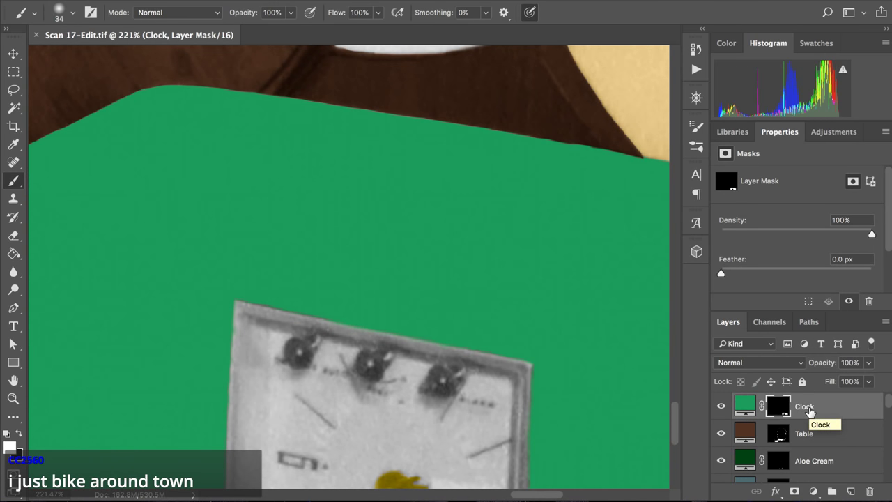
{"action": "scroll", "coordinate": [466, 225], "scroll_direction": "down", "scroll_amount": 3}
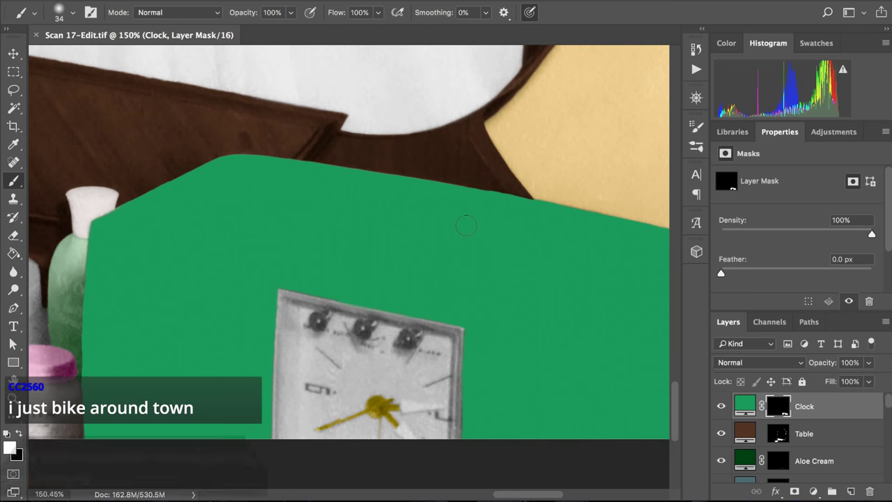
{"action": "scroll", "coordinate": [466, 226], "scroll_direction": "right", "scroll_amount": 3}
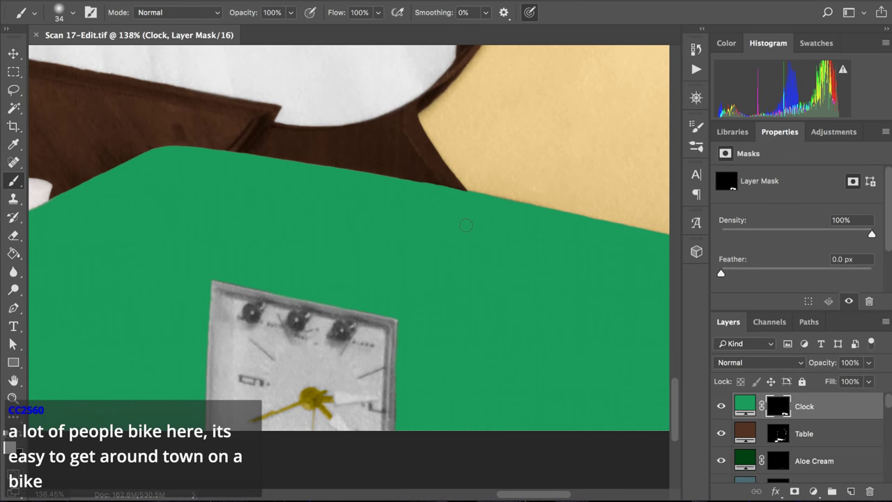
{"action": "scroll", "coordinate": [465, 225], "scroll_direction": "right", "scroll_amount": 10}
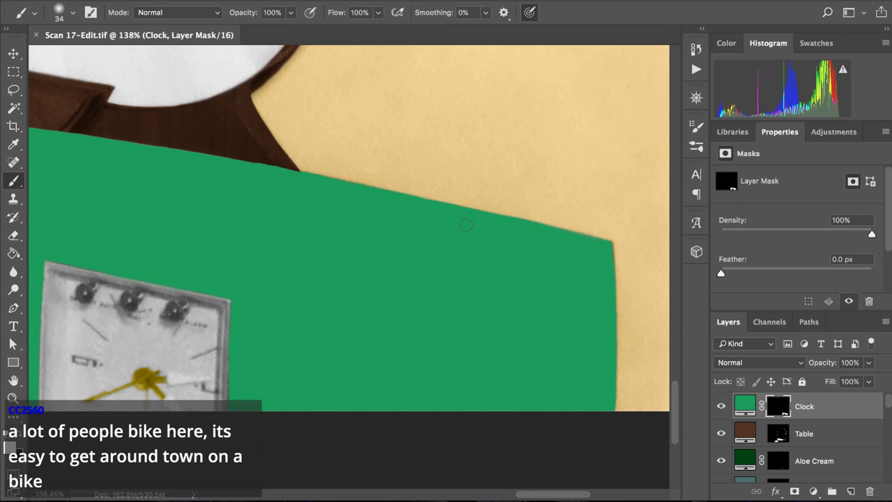
{"action": "scroll", "coordinate": [466, 226], "scroll_direction": "up", "scroll_amount": 5}
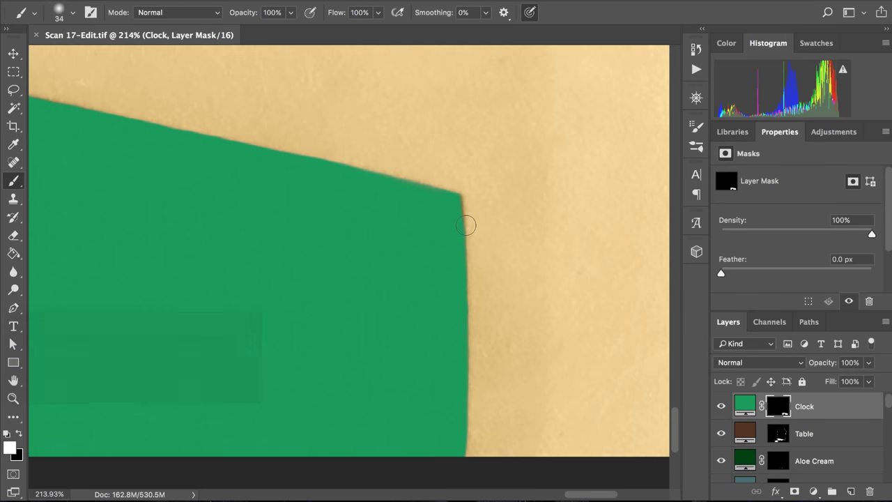
{"action": "scroll", "coordinate": [453, 191], "scroll_direction": "up", "scroll_amount": 2}
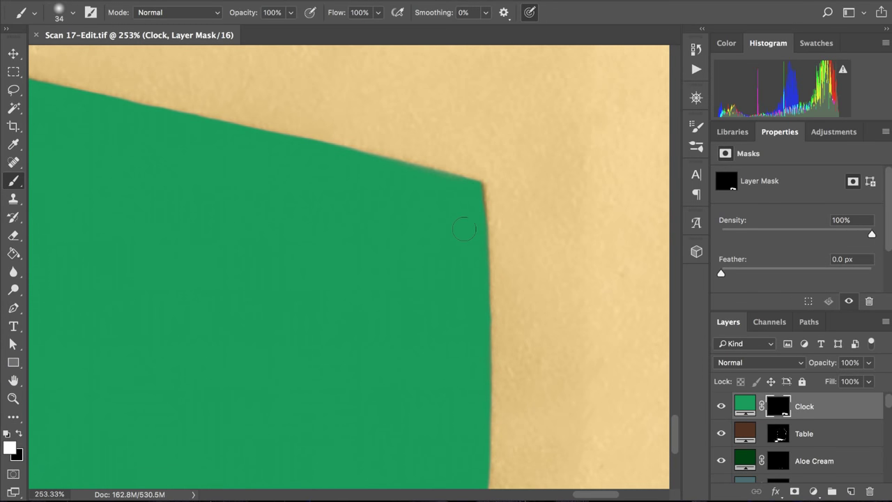
{"action": "mouse_move", "coordinate": [469, 218]}
{"action": "left_mouse_down"}
{"action": "mouse_move", "coordinate": [479, 208]}
{"action": "mouse_move", "coordinate": [473, 186]}
{"action": "left_mouse_up"}
{"action": "key", "text": "x"}
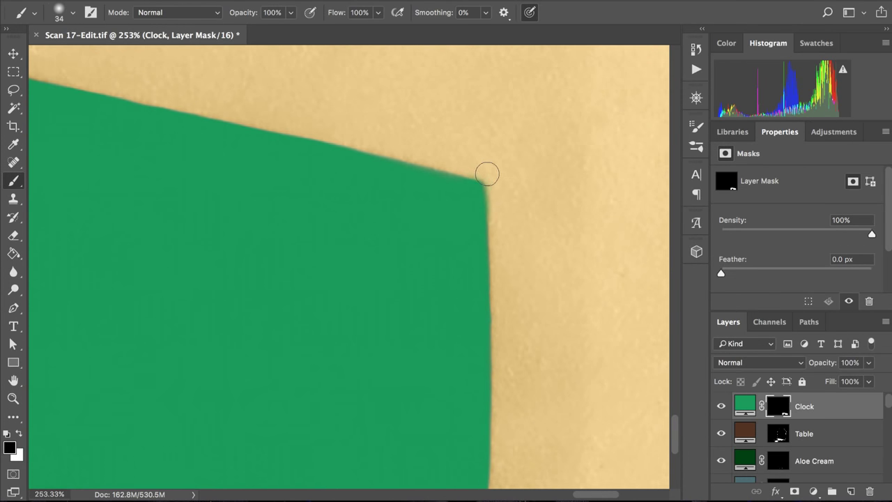
{"action": "scroll", "coordinate": [540, 168], "scroll_direction": "down", "scroll_amount": 4}
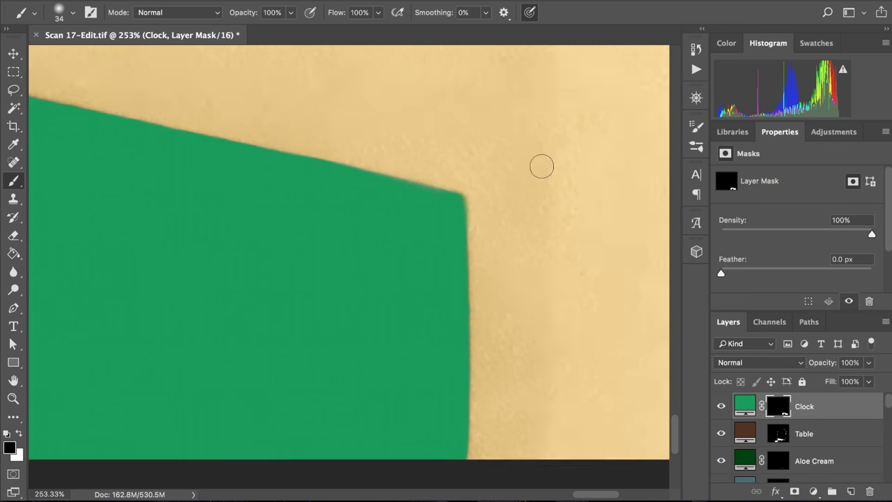
{"action": "scroll", "coordinate": [538, 151], "scroll_direction": "down", "scroll_amount": 3}
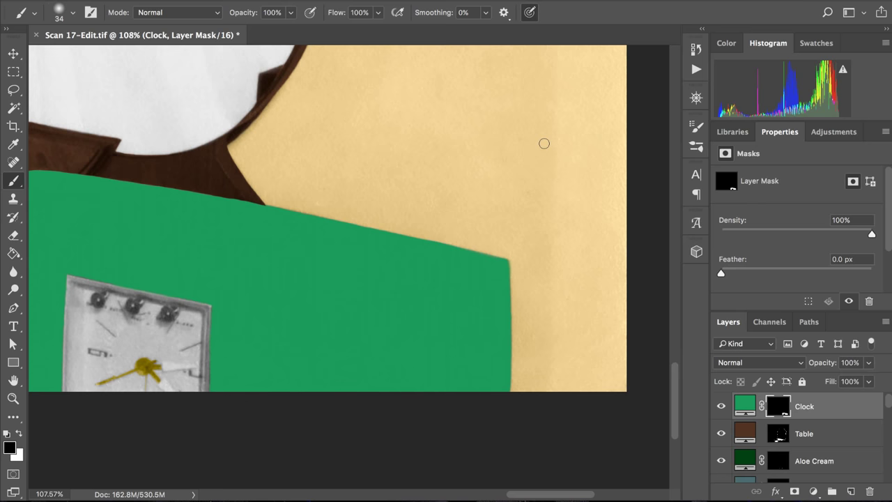
{"action": "scroll", "coordinate": [545, 143], "scroll_direction": "up", "scroll_amount": 5}
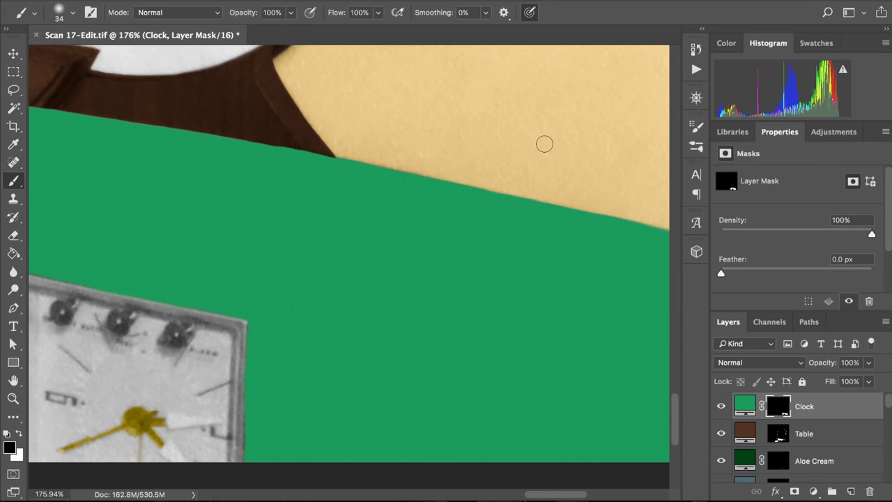
{"action": "scroll", "coordinate": [544, 144], "scroll_direction": "left", "scroll_amount": 5}
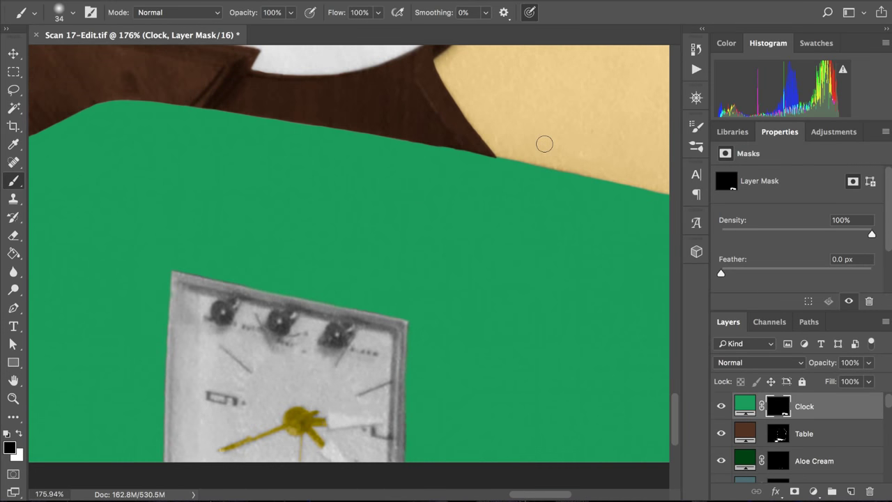
{"action": "scroll", "coordinate": [544, 143], "scroll_direction": "down", "scroll_amount": 5}
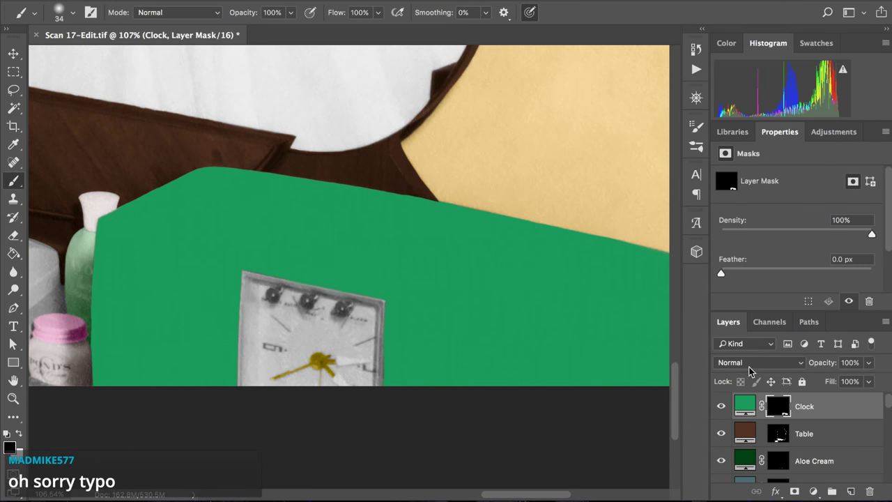
- Set the Clock colour fill layer's blend mode to Color, then change it to Overlay
{"action": "left_click", "coordinate": [741, 404]}
{"action": "left_click", "coordinate": [753, 363]}
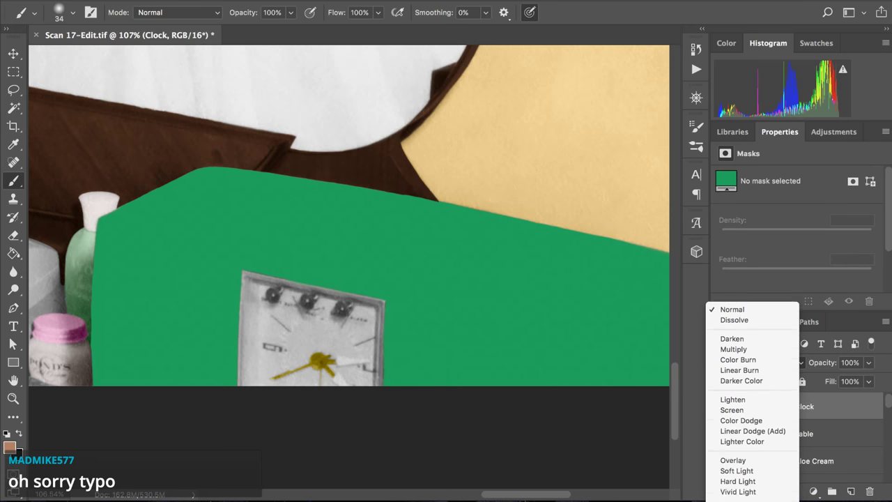
{"action": "scroll", "coordinate": [752, 397], "scroll_direction": "down", "scroll_amount": 5}
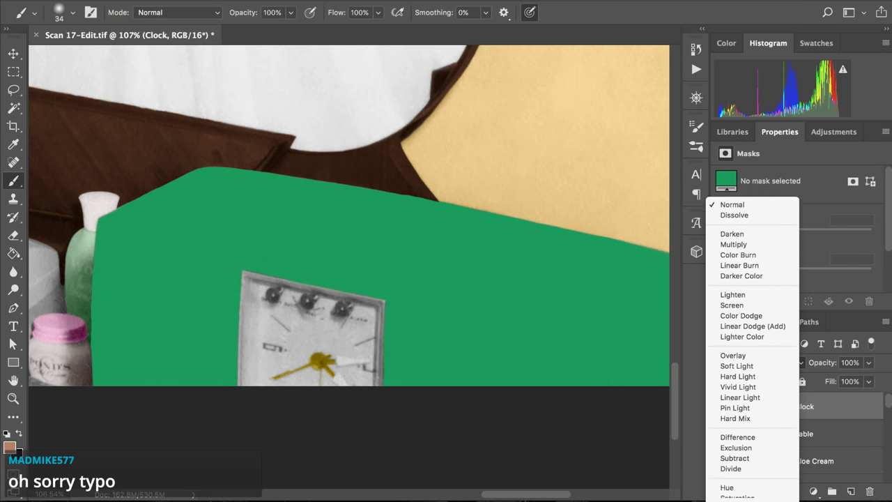
{"action": "left_click", "coordinate": [730, 498]}
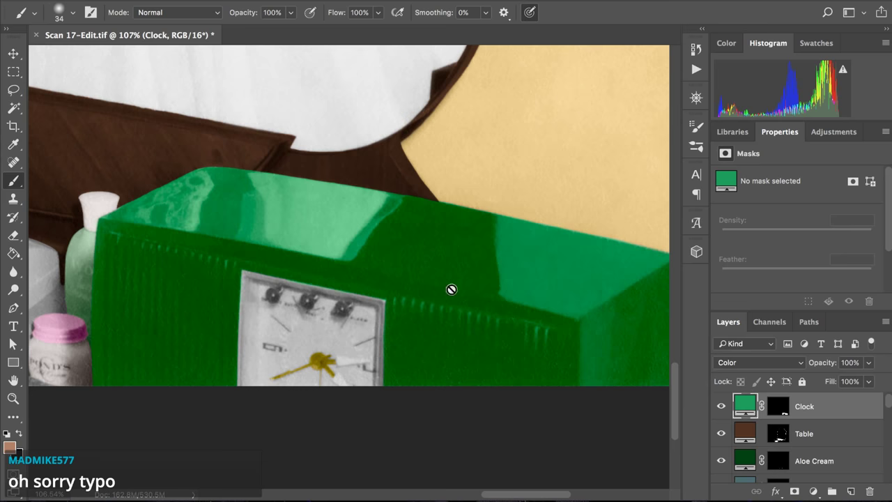
{"action": "scroll", "coordinate": [452, 289], "scroll_direction": "down", "scroll_amount": 2}
{"action": "scroll", "coordinate": [451, 289], "scroll_direction": "up", "scroll_amount": 2}
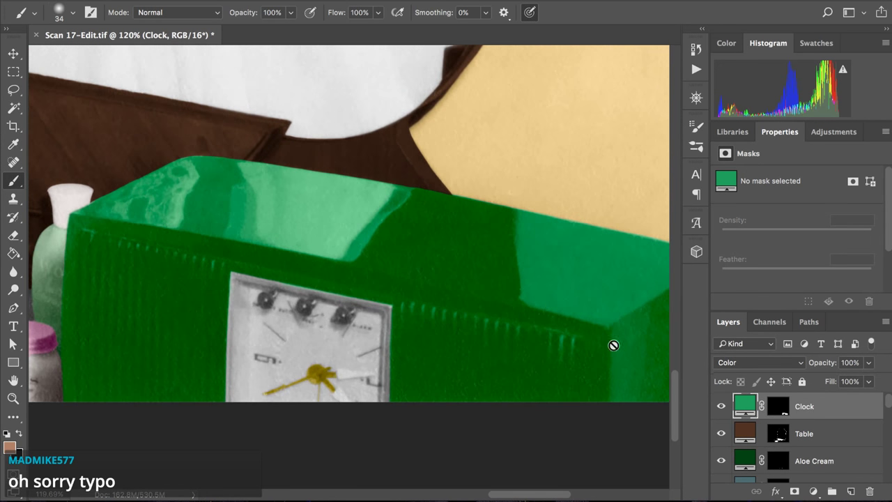
{"action": "left_click", "coordinate": [734, 364]}
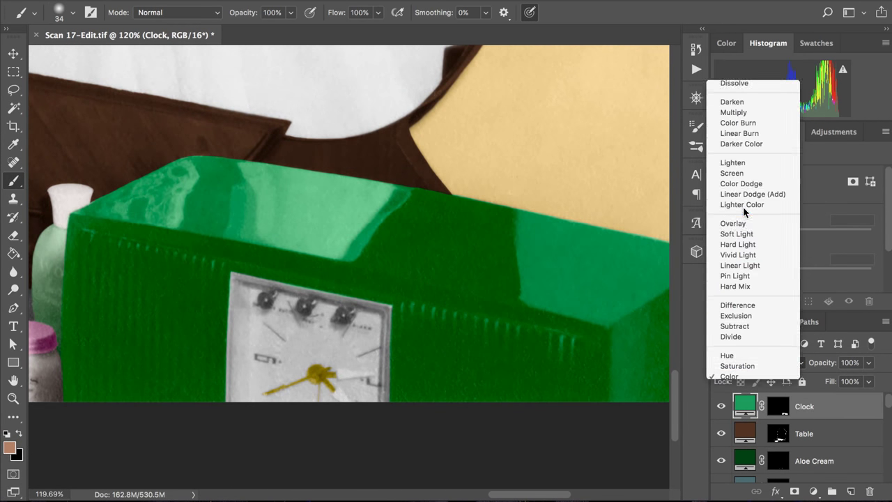
{"action": "left_click", "coordinate": [742, 208]}
{"action": "scroll", "coordinate": [489, 225], "scroll_direction": "down", "scroll_amount": 2}
{"action": "scroll", "coordinate": [490, 225], "scroll_direction": "down", "scroll_amount": 3}
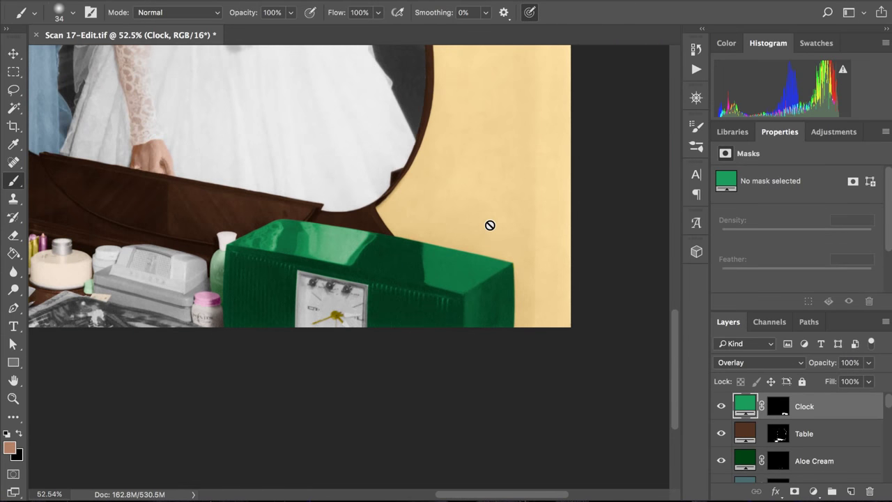
{"action": "scroll", "coordinate": [472, 239], "scroll_direction": "up", "scroll_amount": 2}
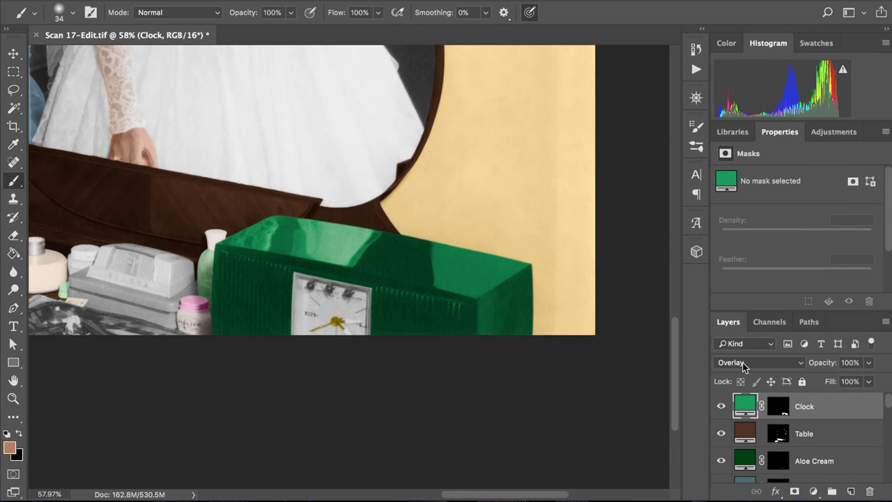
{"action": "scroll", "coordinate": [544, 275], "scroll_direction": "up", "scroll_amount": 3}
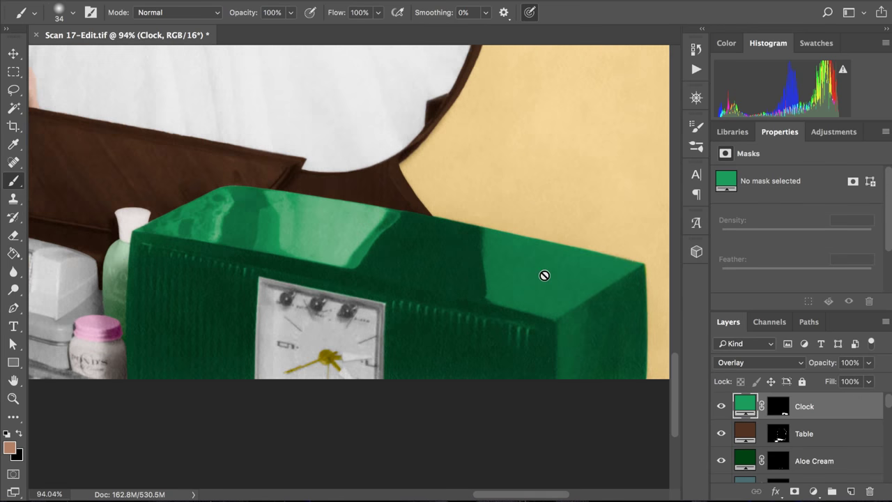
- Change the Clock fill layer's colour to the darker green #263826
{"action": "double_click", "coordinate": [744, 405]}
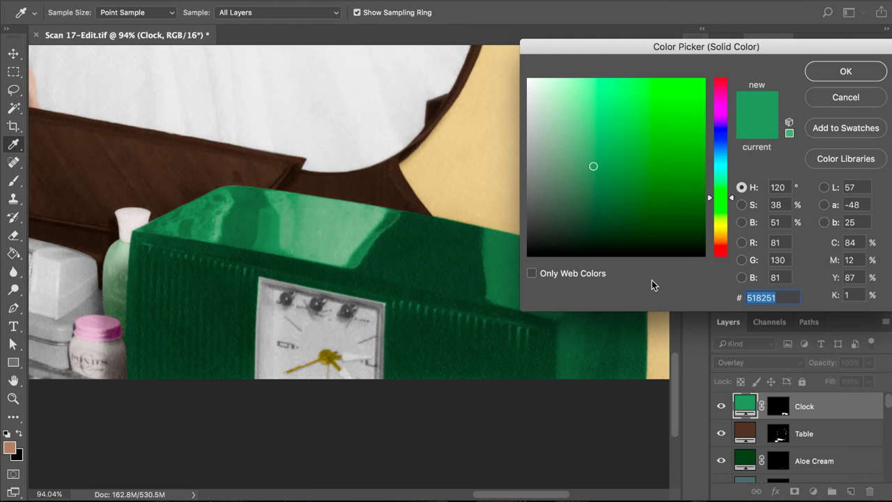
{"action": "left_click", "coordinate": [583, 217]}
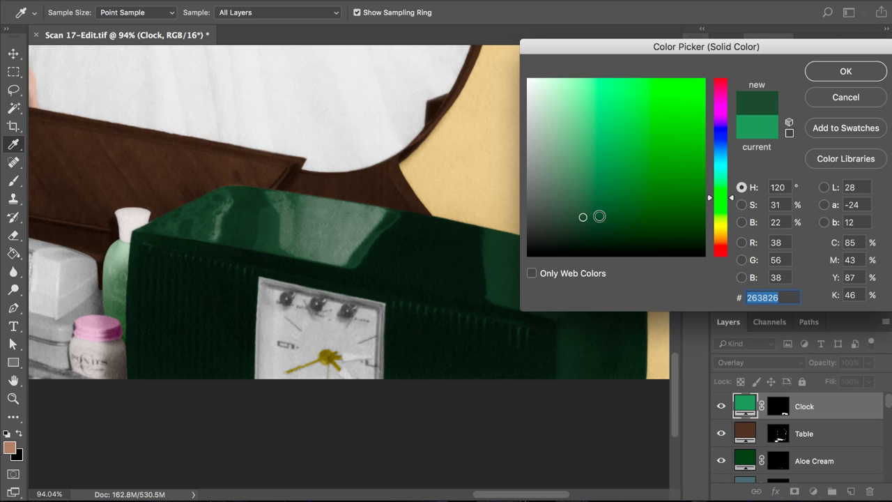
{"action": "left_click", "coordinate": [827, 72]}
{"action": "scroll", "coordinate": [574, 151], "scroll_direction": "down", "scroll_amount": 5}
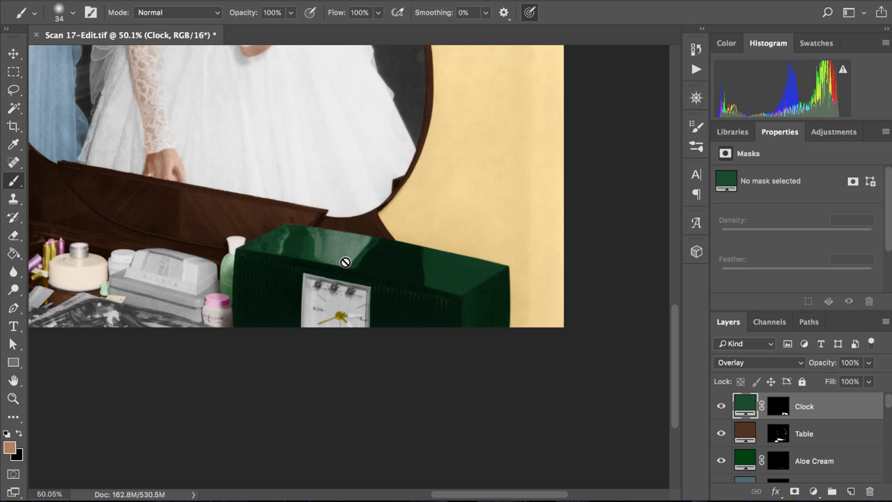
{"action": "scroll", "coordinate": [345, 262], "scroll_direction": "up", "scroll_amount": 3}
{"action": "scroll", "coordinate": [344, 262], "scroll_direction": "up", "scroll_amount": 4}
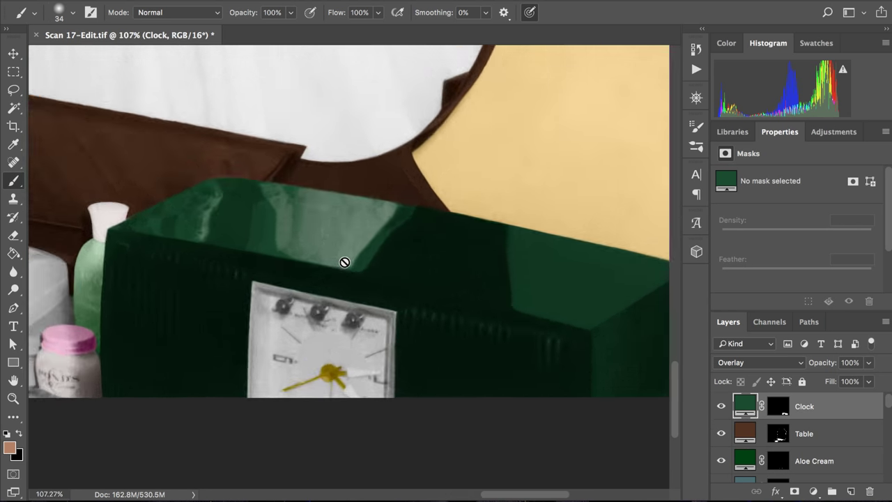
{"action": "scroll", "coordinate": [345, 262], "scroll_direction": "up", "scroll_amount": 2}
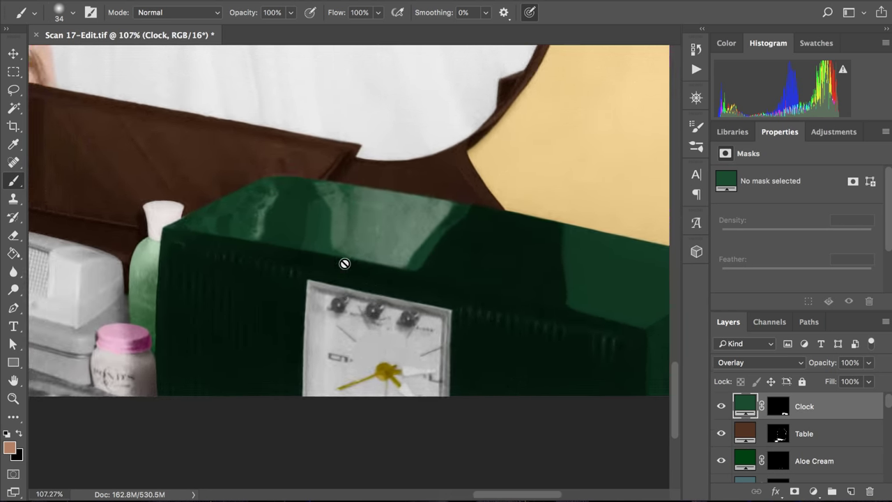
{"action": "scroll", "coordinate": [344, 263], "scroll_direction": "up", "scroll_amount": 3}
{"action": "scroll", "coordinate": [344, 264], "scroll_direction": "down", "scroll_amount": 3}
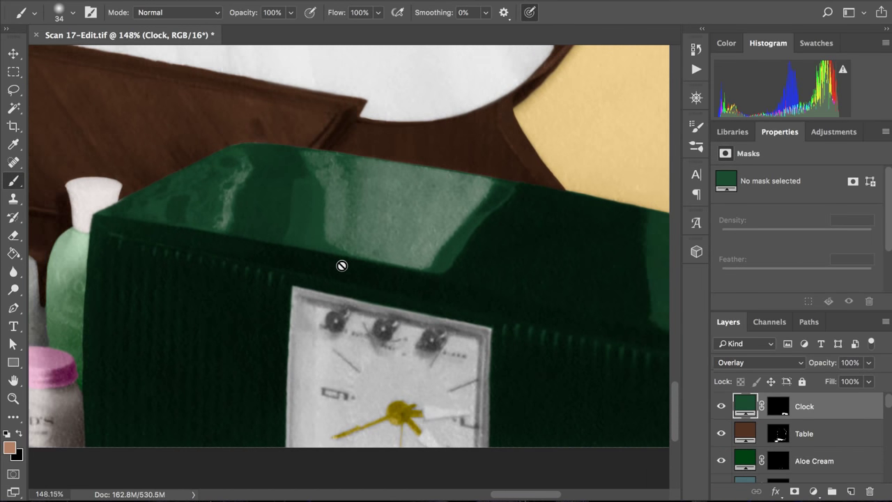
{"action": "scroll", "coordinate": [341, 265], "scroll_direction": "up", "scroll_amount": 3}
{"action": "scroll", "coordinate": [342, 265], "scroll_direction": "right", "scroll_amount": 3}
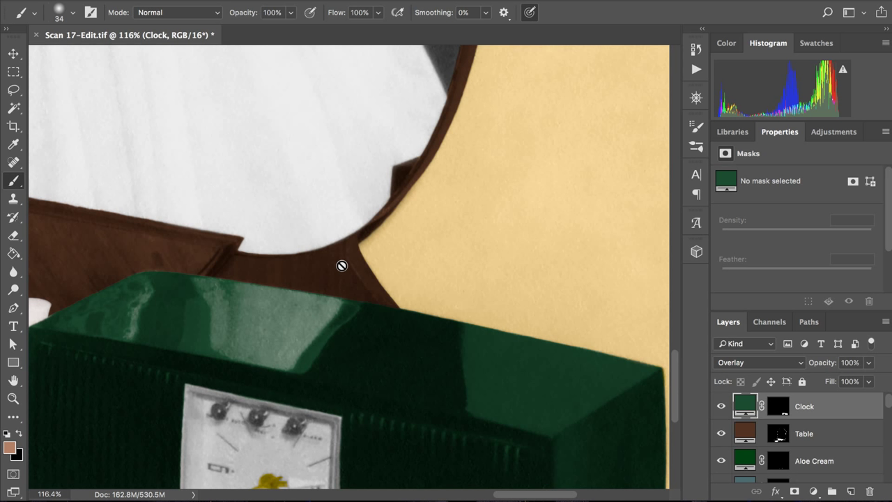
{"action": "scroll", "coordinate": [341, 266], "scroll_direction": "right", "scroll_amount": 2}
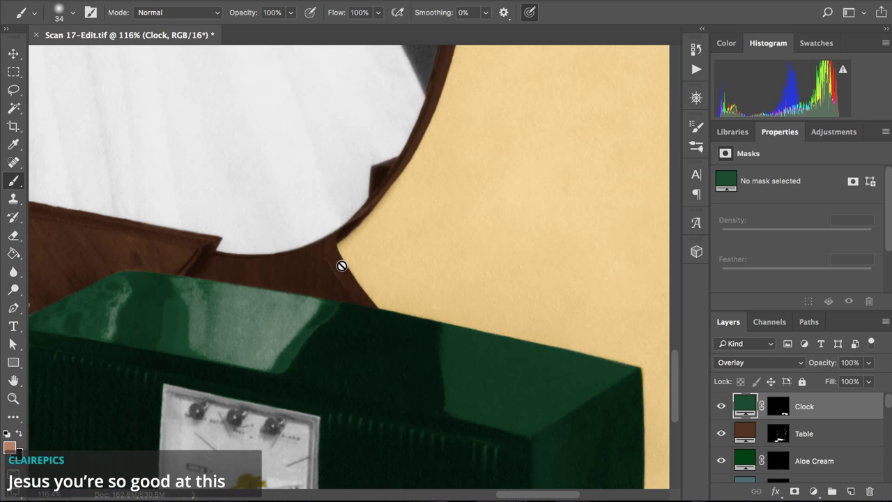
{"action": "scroll", "coordinate": [342, 266], "scroll_direction": "down", "scroll_amount": 5}
{"action": "scroll", "coordinate": [341, 265], "scroll_direction": "left", "scroll_amount": 4}
{"action": "scroll", "coordinate": [341, 265], "scroll_direction": "up", "scroll_amount": 2}
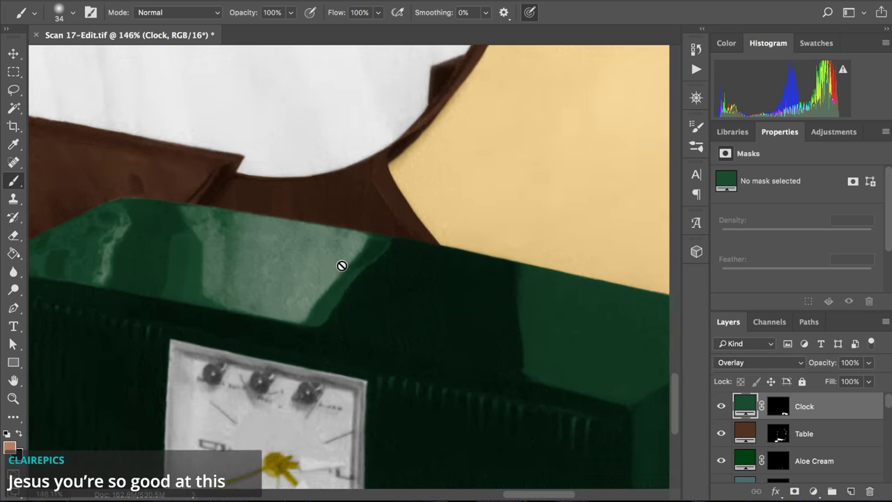
{"action": "scroll", "coordinate": [342, 265], "scroll_direction": "down", "scroll_amount": 4}
{"action": "scroll", "coordinate": [341, 265], "scroll_direction": "up", "scroll_amount": 2}
{"action": "scroll", "coordinate": [341, 266], "scroll_direction": "up", "scroll_amount": 1}
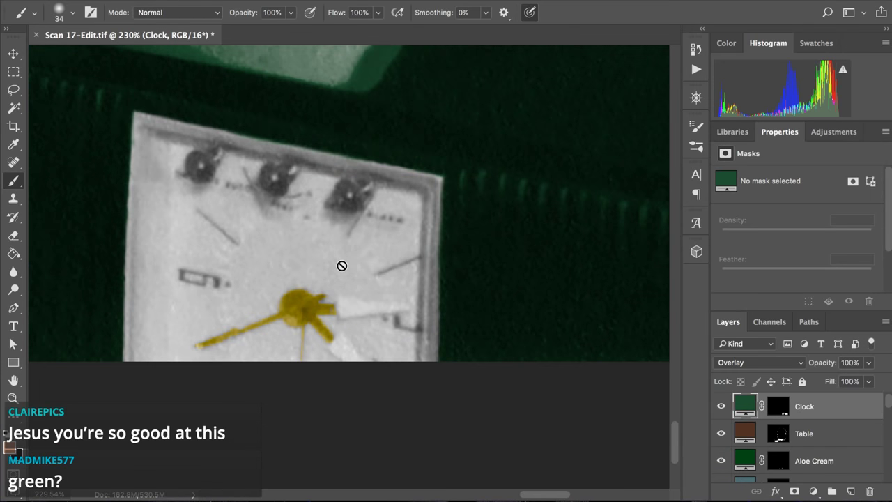
{"action": "scroll", "coordinate": [342, 265], "scroll_direction": "up", "scroll_amount": 1}
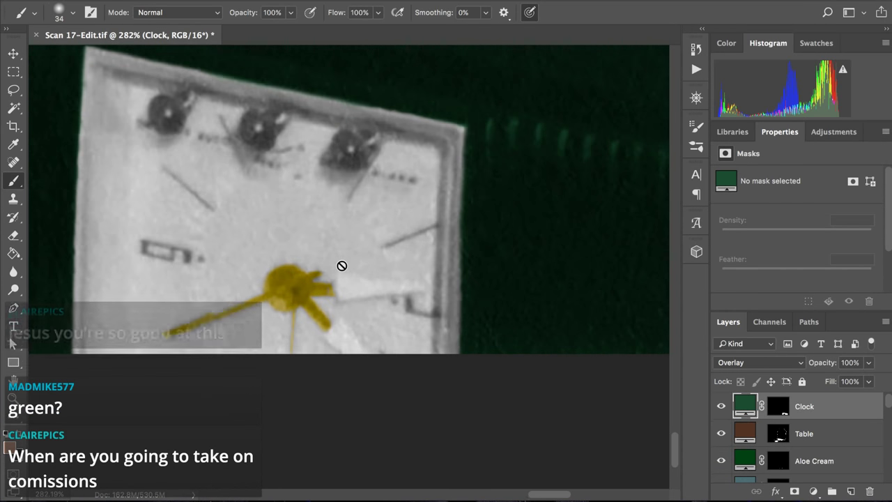
{"action": "scroll", "coordinate": [341, 265], "scroll_direction": "down", "scroll_amount": 1}
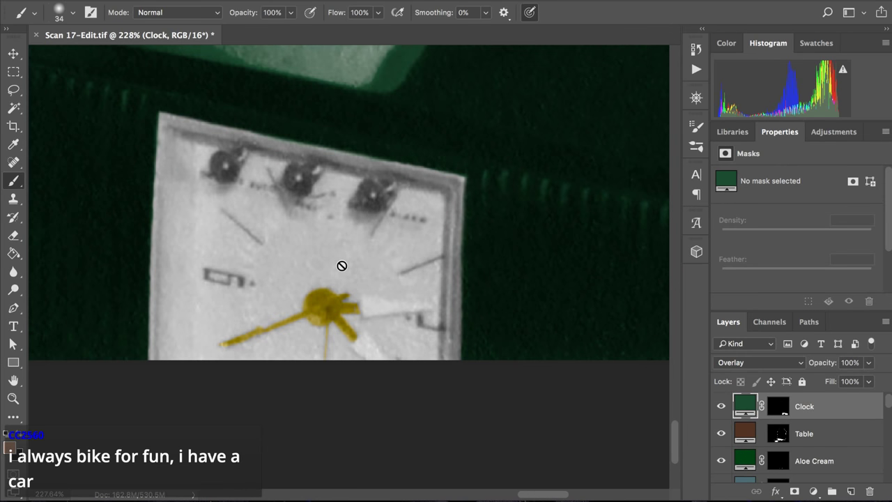
{"action": "scroll", "coordinate": [342, 265], "scroll_direction": "down", "scroll_amount": 5}
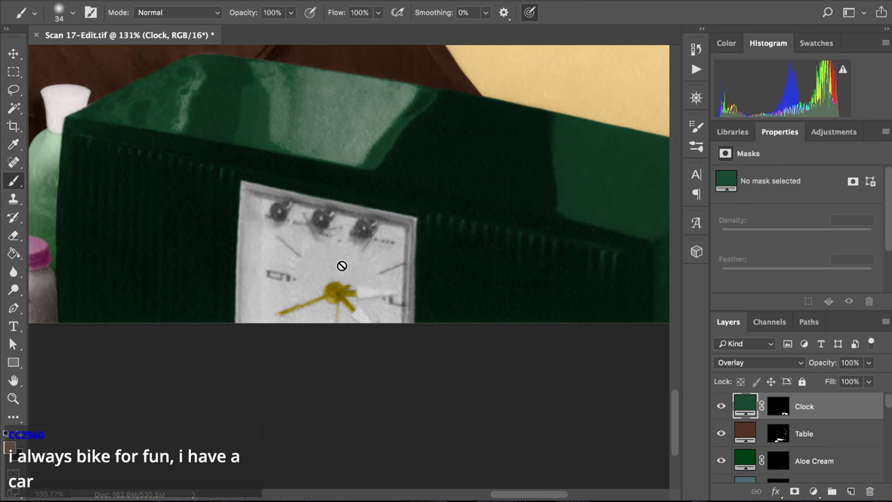
{"action": "scroll", "coordinate": [341, 265], "scroll_direction": "down", "scroll_amount": 5}
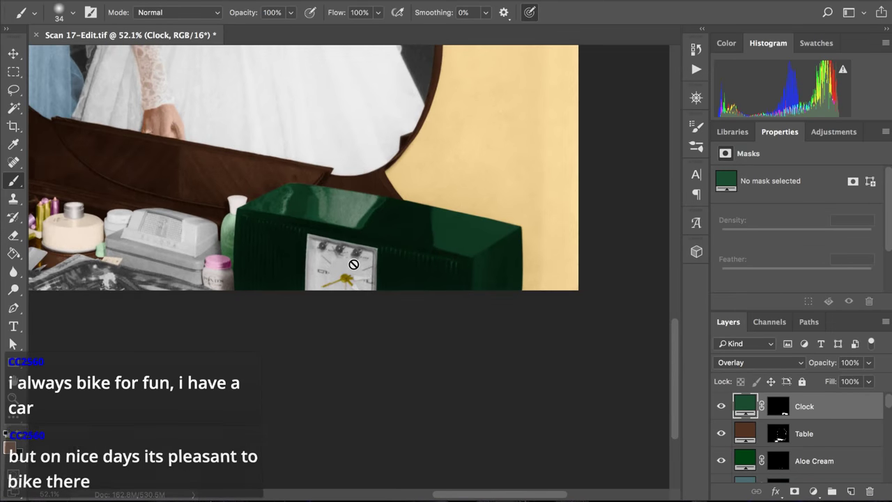
{"action": "scroll", "coordinate": [346, 269], "scroll_direction": "up", "scroll_amount": 4}
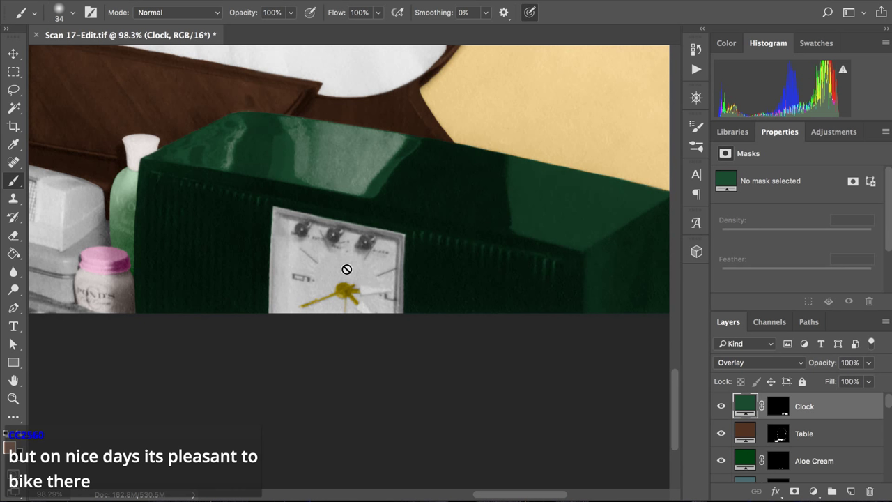
{"action": "scroll", "coordinate": [302, 263], "scroll_direction": "up", "scroll_amount": 3}
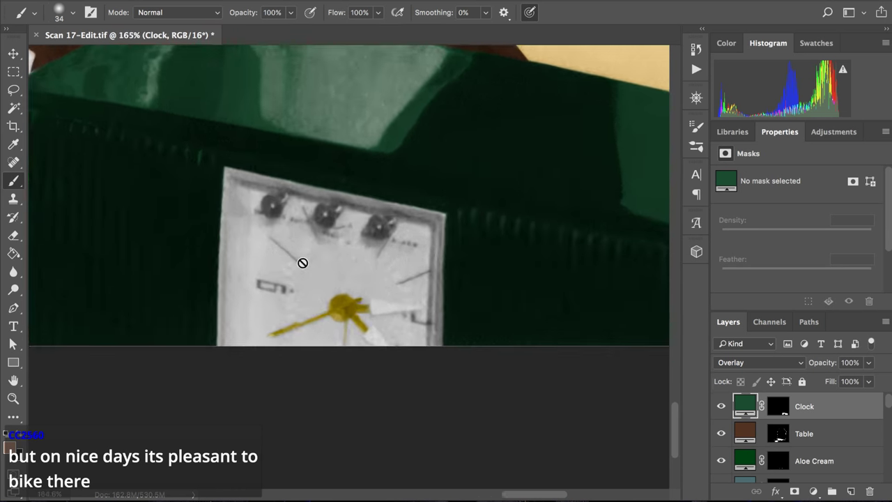
{"action": "scroll", "coordinate": [303, 262], "scroll_direction": "up", "scroll_amount": 2}
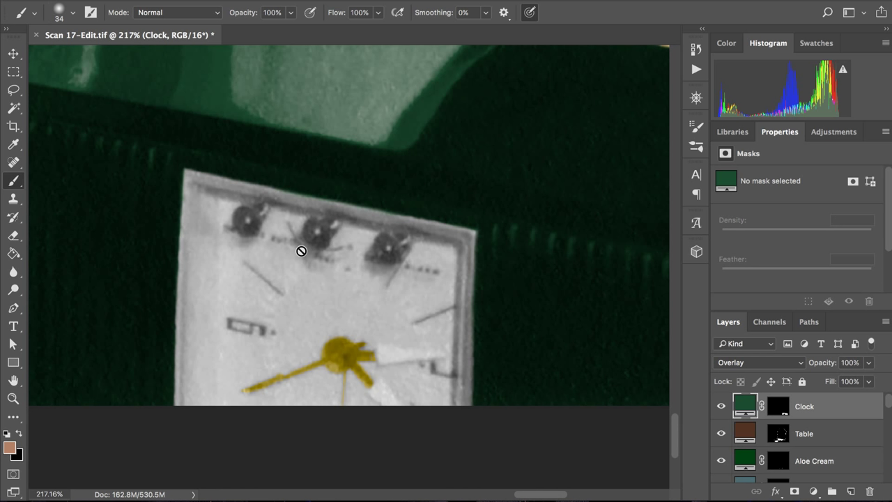
{"action": "scroll", "coordinate": [301, 250], "scroll_direction": "up", "scroll_amount": 3}
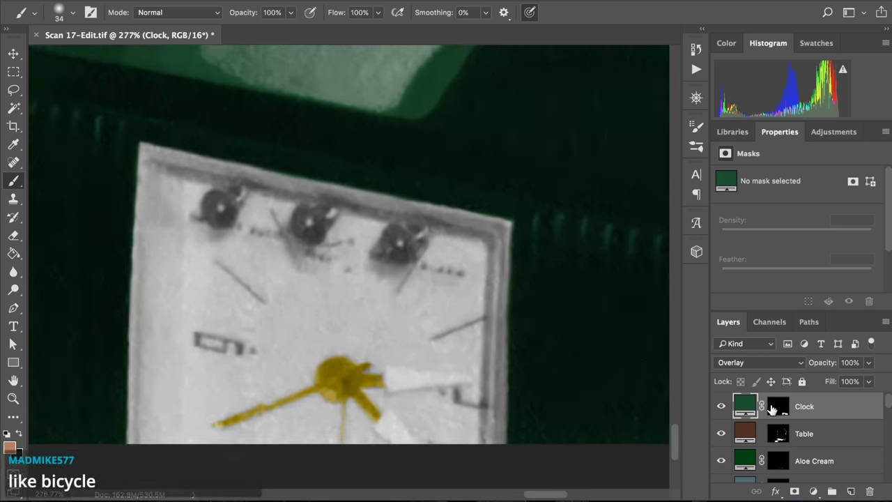
{"action": "scroll", "coordinate": [621, 363], "scroll_direction": "down", "scroll_amount": 1}
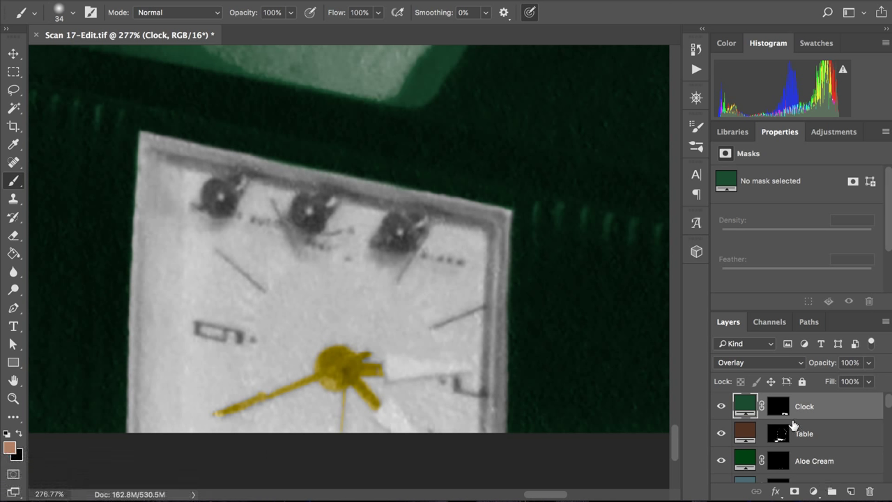
- Add a Solid Color fill layer in pale yellow #d3d68f
{"action": "left_click", "coordinate": [813, 491]}
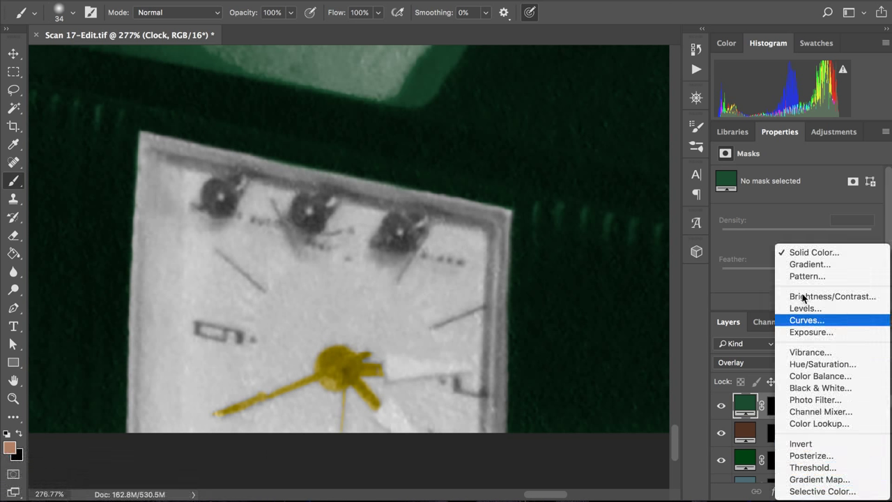
{"action": "key", "text": "Escape"}
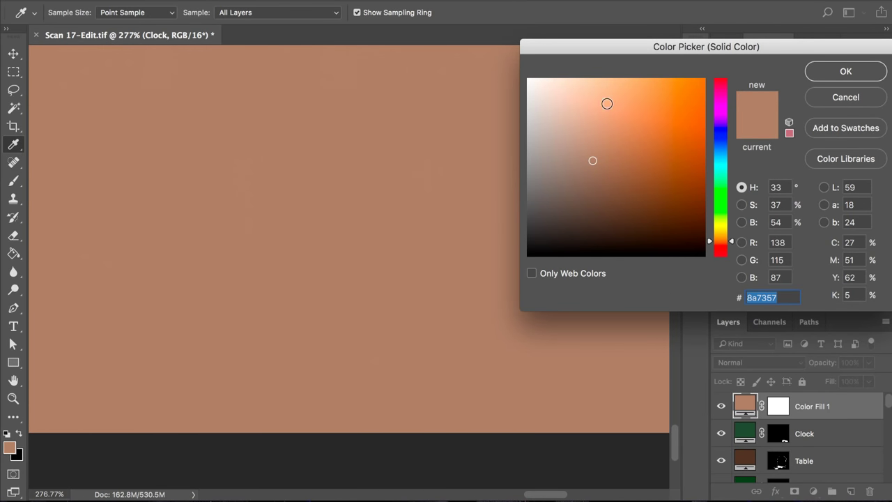
{"action": "left_click", "coordinate": [586, 107]}
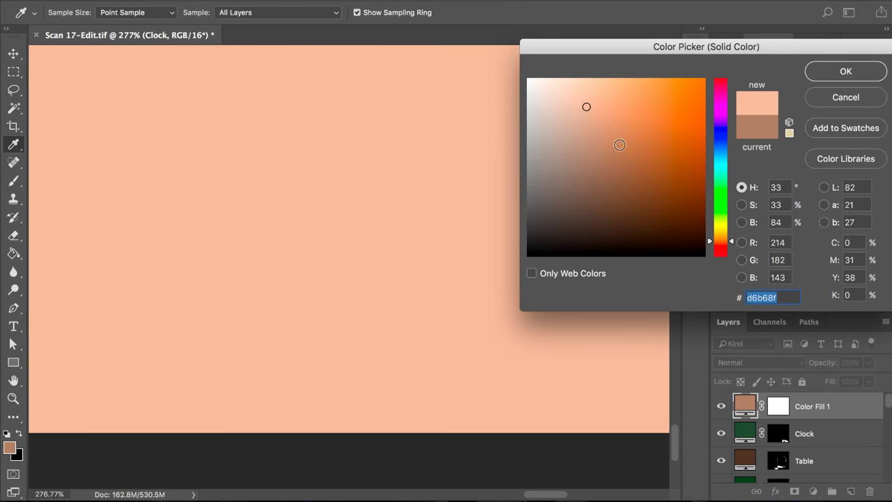
{"action": "left_click", "coordinate": [721, 226]}
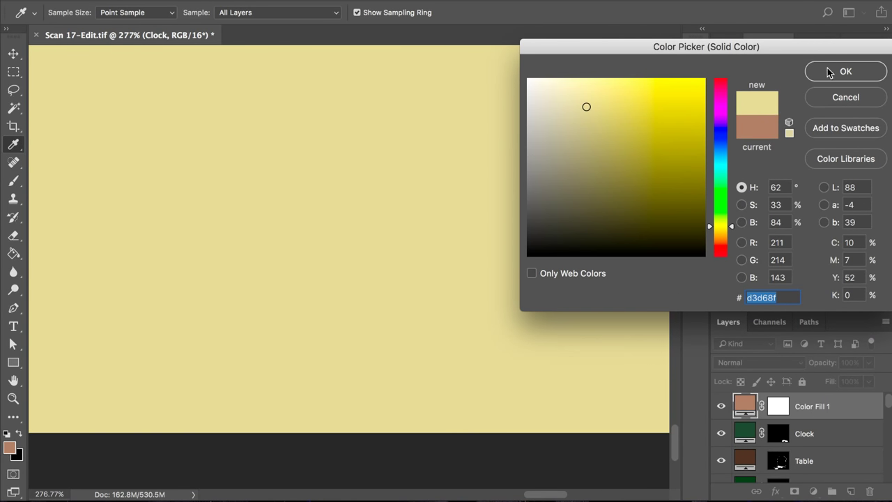
{"action": "left_click", "coordinate": [828, 72]}
- Rename the new fill layer to 'Clock Face Ring'
{"action": "double_click", "coordinate": [808, 405]}
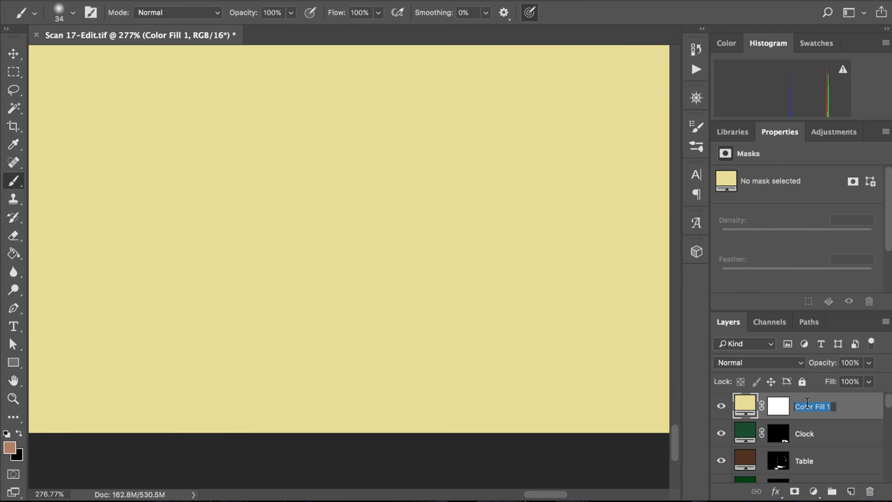
{"action": "type", "text": "Clock"}
{"action": "type", "text": " Face Gold"}
{"action": "key", "text": "BackSpace"}
{"action": "key", "text": "BackSpace"}
{"action": "key", "text": "BackSpace"}
{"action": "key", "text": "BackSpace"}
{"action": "type", "text": "Ring"}
{"action": "key", "text": "Return"}
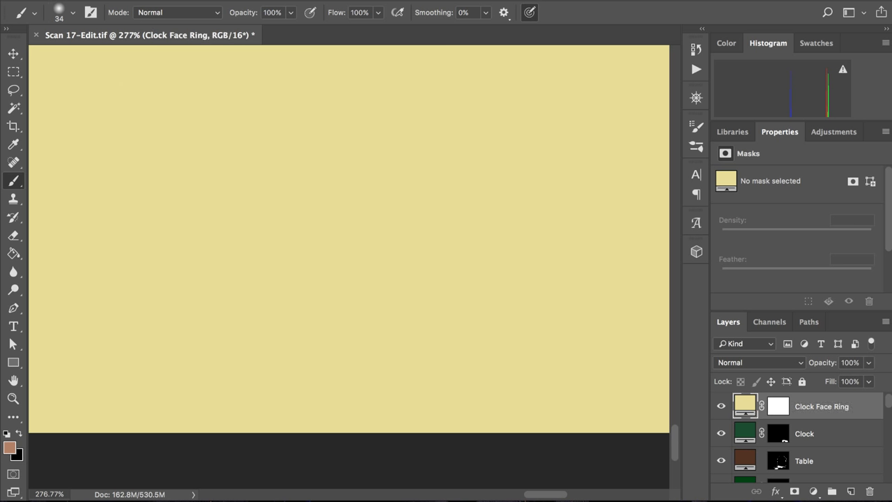
- Invert the Clock Face Ring mask to black and load the Clock mask as a selection
{"action": "left_click", "coordinate": [777, 415]}
{"action": "key", "text": "ctrl+i"}
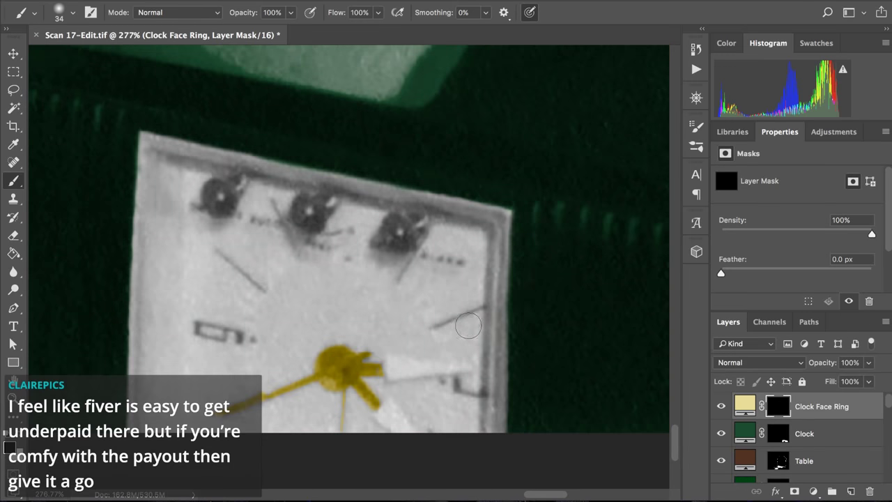
{"action": "left_click", "coordinate": [779, 438], "text": "ctrl"}
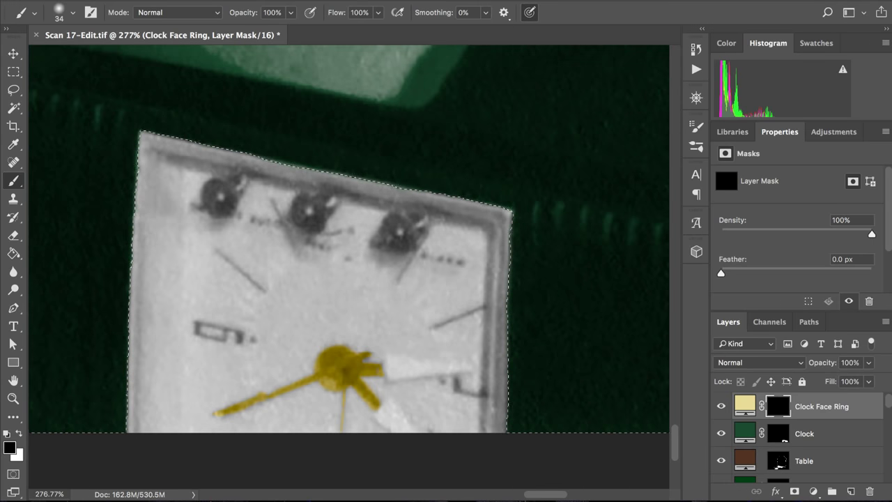
- Invert the clock selection with Select > Inverse and scroll to the clock's top-left corner
{"action": "left_click", "coordinate": [341, 0]}
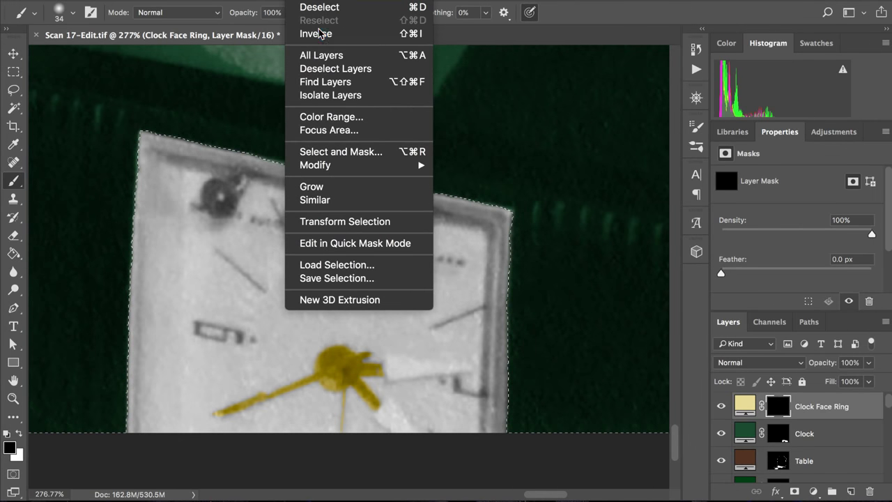
{"action": "left_click", "coordinate": [319, 34]}
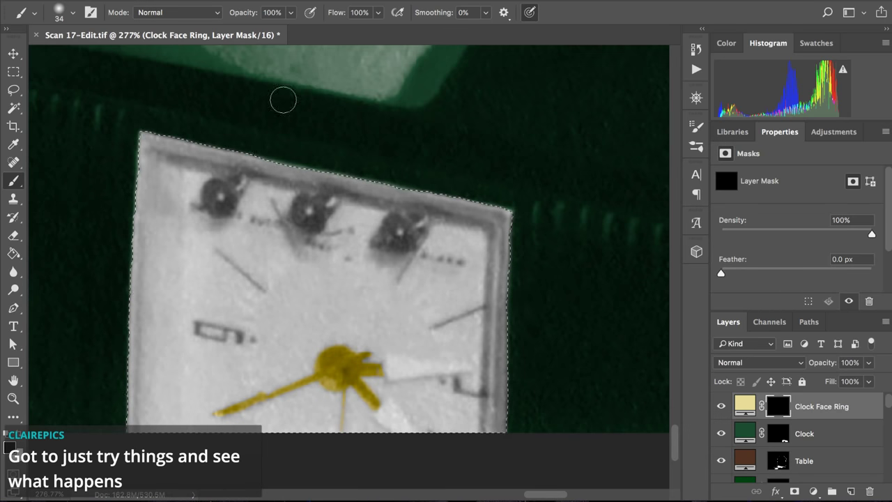
{"action": "scroll", "coordinate": [217, 167], "scroll_direction": "up", "scroll_amount": 2}
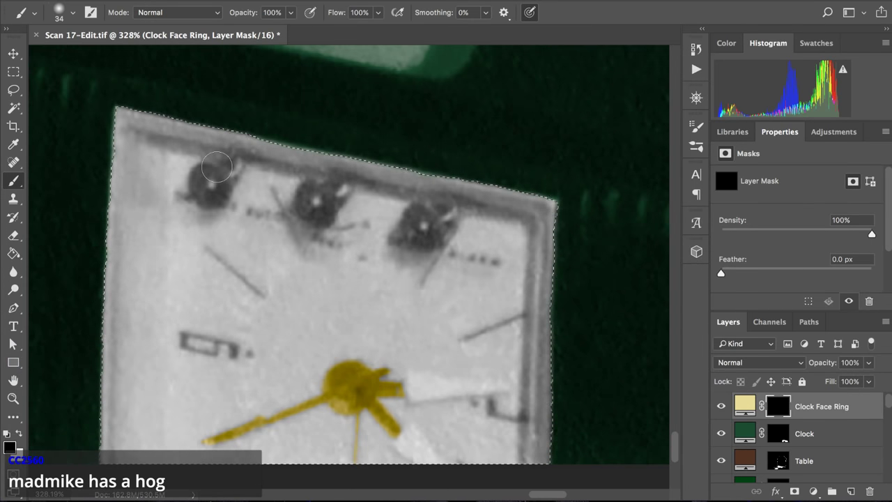
{"action": "scroll", "coordinate": [217, 167], "scroll_direction": "left", "scroll_amount": 2}
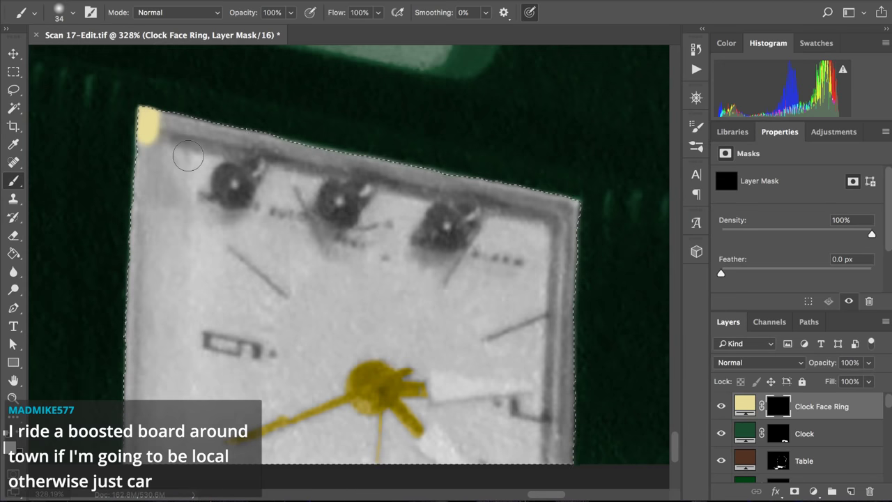
{"action": "scroll", "coordinate": [190, 152], "scroll_direction": "down", "scroll_amount": 2}
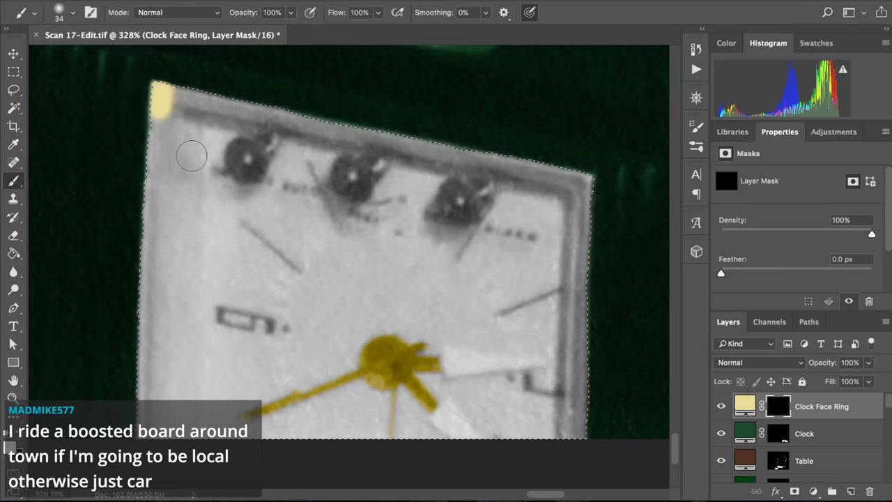
- Shrink the brush to 29 px and paint yellow down the clock's upper-left edge
{"action": "left_click", "coordinate": [170, 187], "text": "ctrl+alt"}
{"action": "left_click_drag", "start_coordinate": [170, 187], "coordinate": [166, 186]}
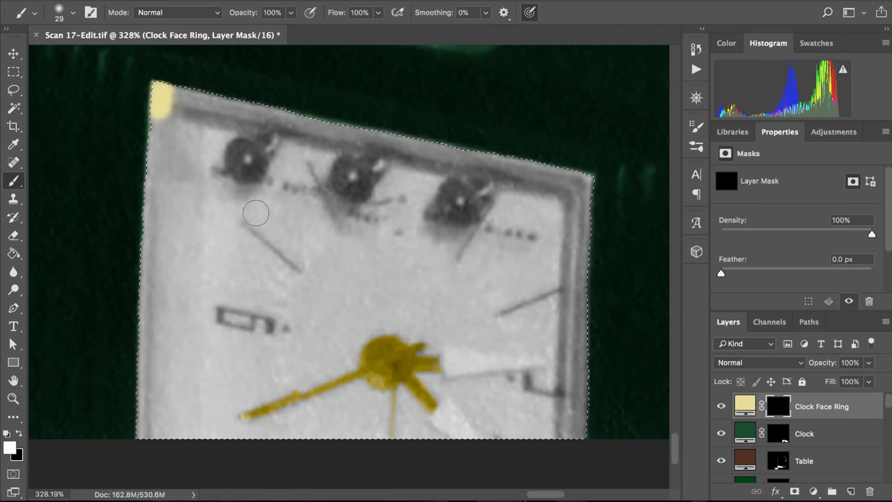
{"action": "left_click_drag", "start_coordinate": [164, 136], "coordinate": [160, 113]}
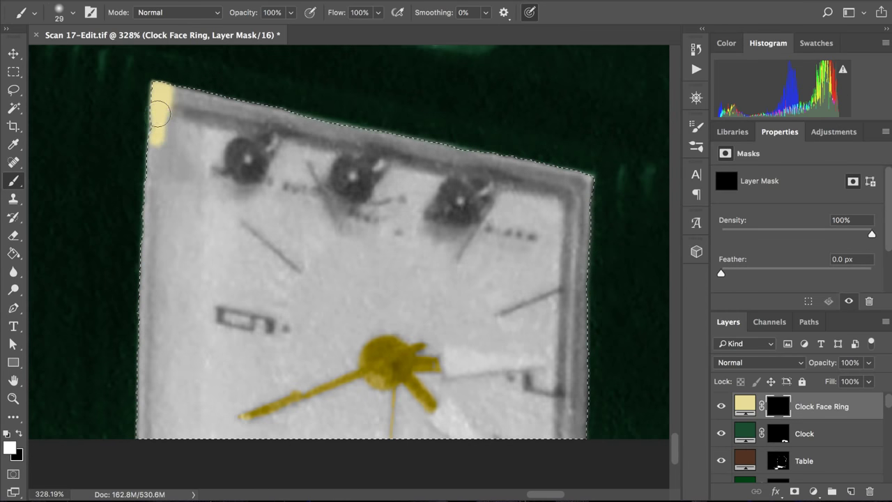
{"action": "mouse_move", "coordinate": [159, 144]}
{"action": "left_mouse_down"}
{"action": "mouse_move", "coordinate": [171, 85]}
{"action": "mouse_move", "coordinate": [191, 74]}
{"action": "mouse_move", "coordinate": [172, 72]}
{"action": "mouse_move", "coordinate": [148, 172]}
{"action": "mouse_move", "coordinate": [156, 177]}
{"action": "mouse_move", "coordinate": [158, 140]}
{"action": "left_mouse_up"}
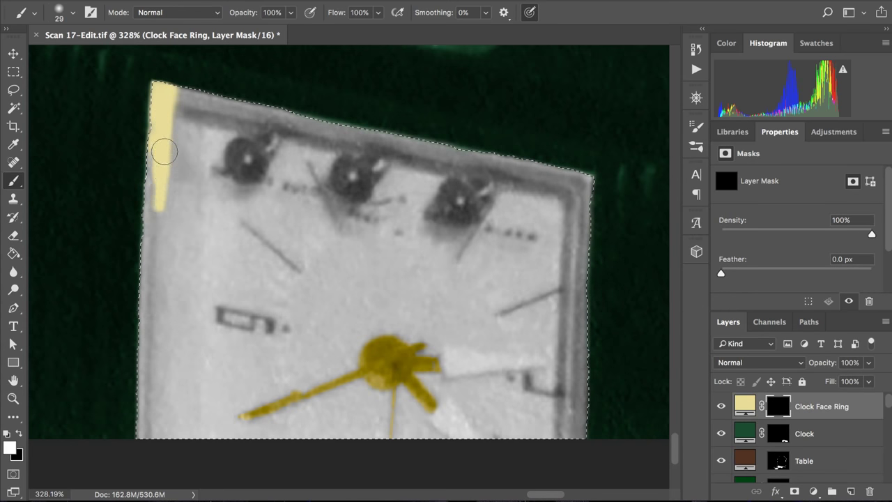
{"action": "mouse_move", "coordinate": [164, 151]}
{"action": "left_mouse_down"}
{"action": "mouse_move", "coordinate": [165, 73]}
{"action": "mouse_move", "coordinate": [146, 187]}
{"action": "left_mouse_up"}
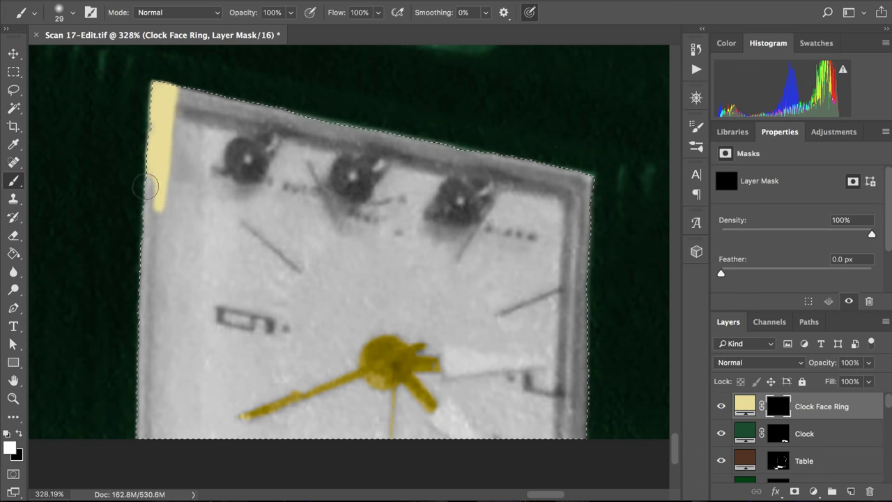
{"action": "left_click_drag", "start_coordinate": [154, 112], "coordinate": [147, 160]}
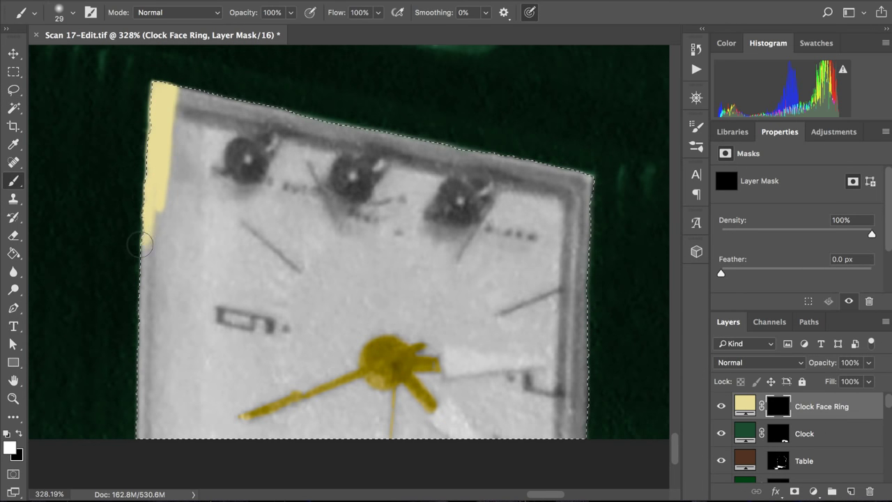
{"action": "left_click_drag", "start_coordinate": [140, 244], "coordinate": [150, 185]}
{"action": "mouse_move", "coordinate": [143, 238]}
{"action": "left_mouse_down"}
{"action": "mouse_move", "coordinate": [143, 87]}
{"action": "mouse_move", "coordinate": [151, 234]}
{"action": "mouse_move", "coordinate": [154, 198]}
{"action": "mouse_move", "coordinate": [148, 257]}
{"action": "mouse_move", "coordinate": [156, 202]}
{"action": "left_mouse_up"}
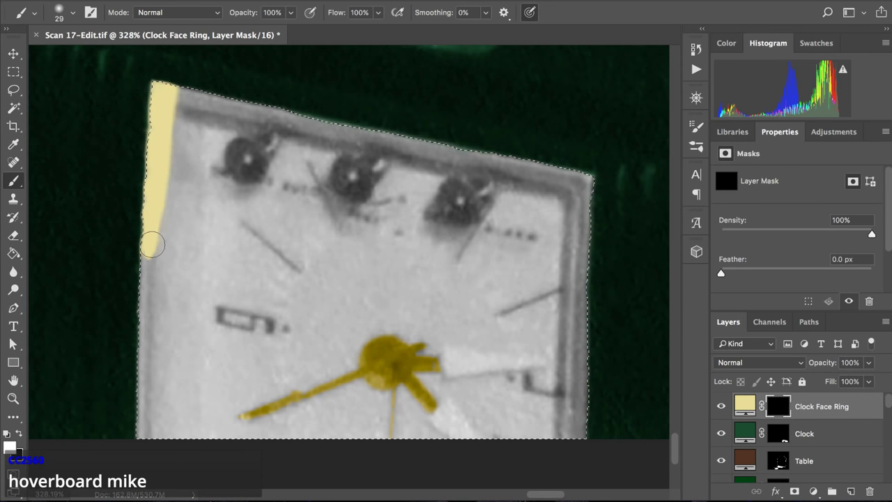
- Extend the yellow strip to the clock's lower left and fill in the top of the left edge
{"action": "mouse_move", "coordinate": [148, 267]}
{"action": "left_mouse_down"}
{"action": "mouse_move", "coordinate": [150, 244]}
{"action": "mouse_move", "coordinate": [138, 307]}
{"action": "mouse_move", "coordinate": [151, 240]}
{"action": "left_mouse_up"}
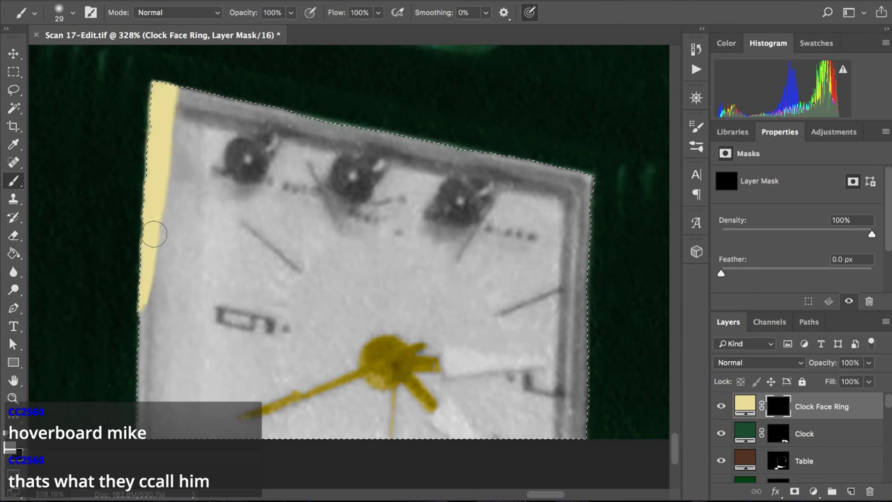
{"action": "left_click_drag", "start_coordinate": [153, 201], "coordinate": [140, 346]}
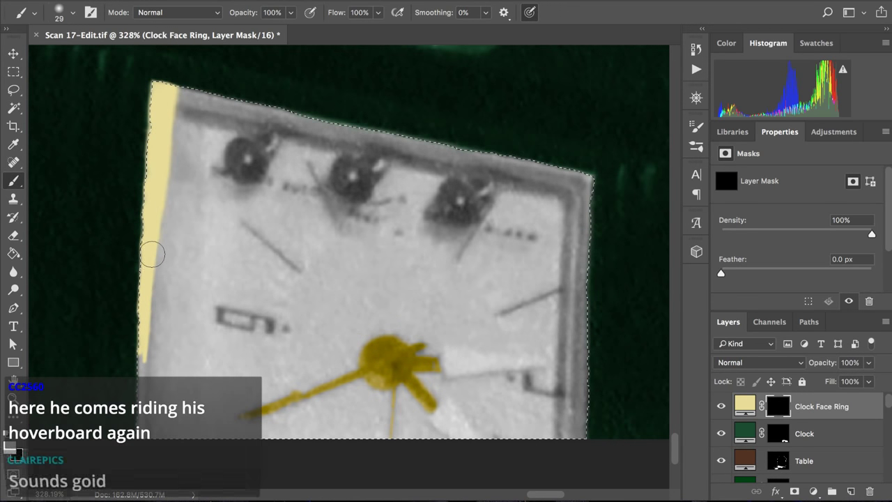
{"action": "left_click_drag", "start_coordinate": [143, 362], "coordinate": [142, 360]}
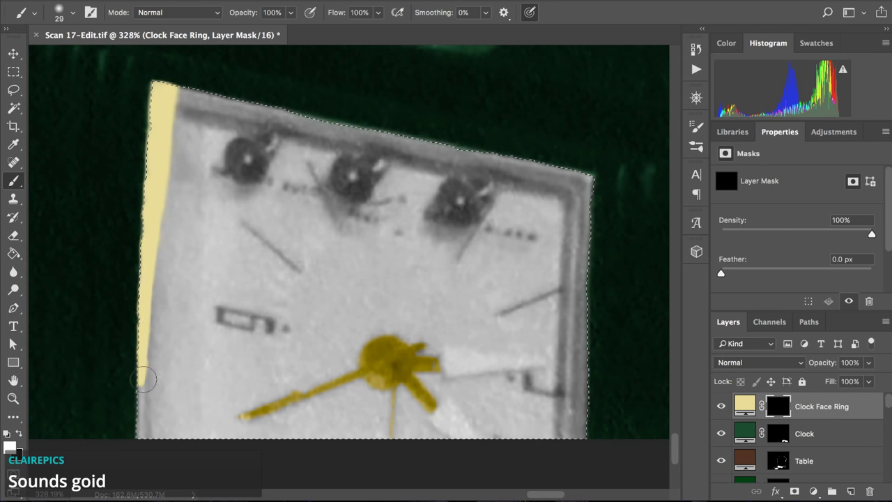
{"action": "key", "text": "x"}
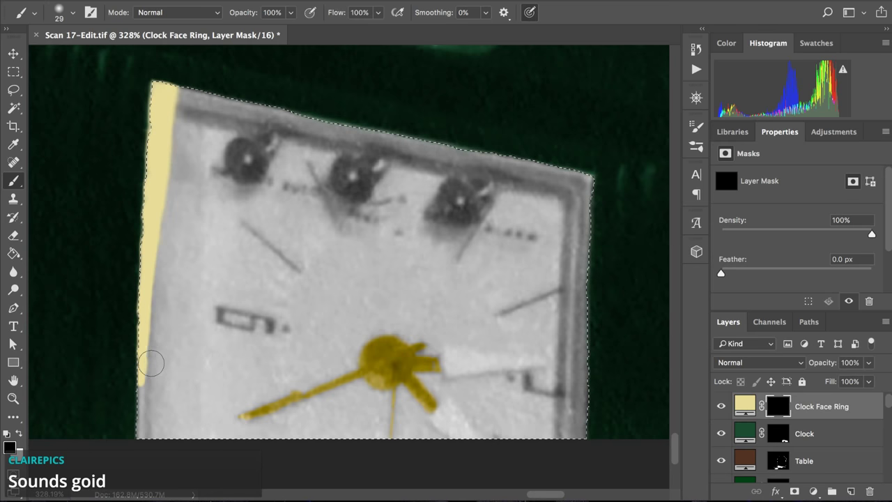
{"action": "key", "text": "x"}
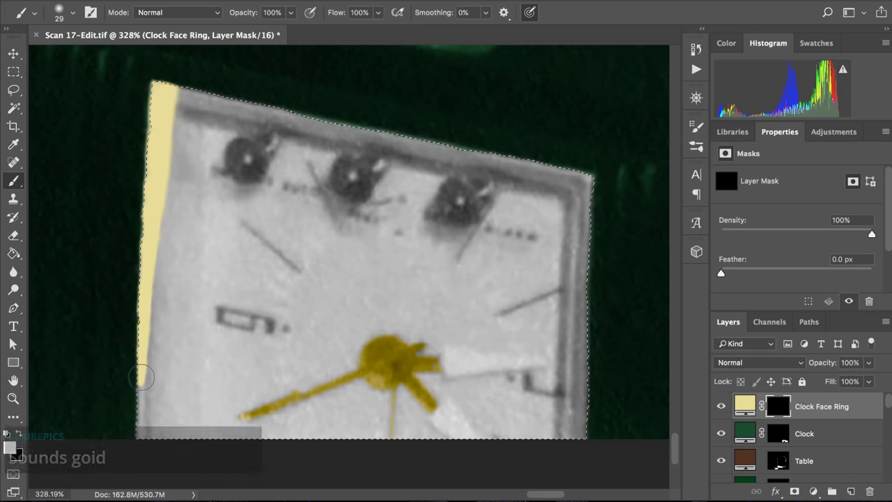
{"action": "left_click_drag", "start_coordinate": [143, 370], "coordinate": [141, 386]}
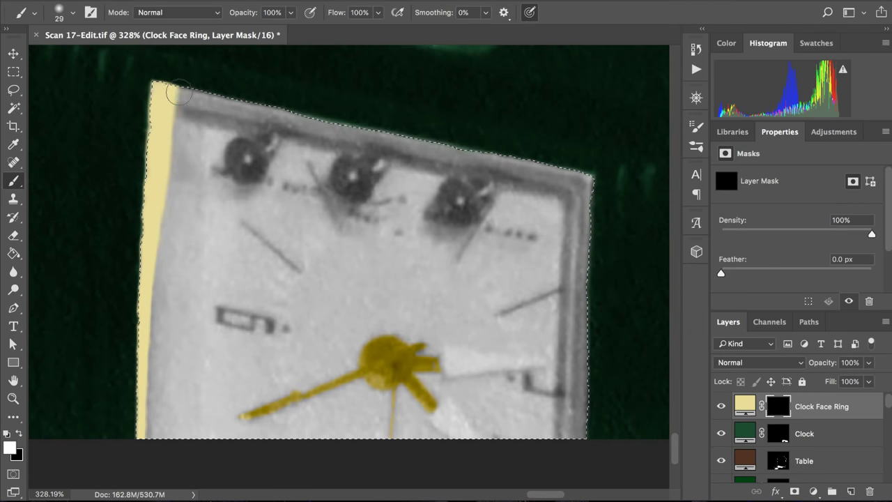
{"action": "left_click_drag", "start_coordinate": [178, 83], "coordinate": [186, 95]}
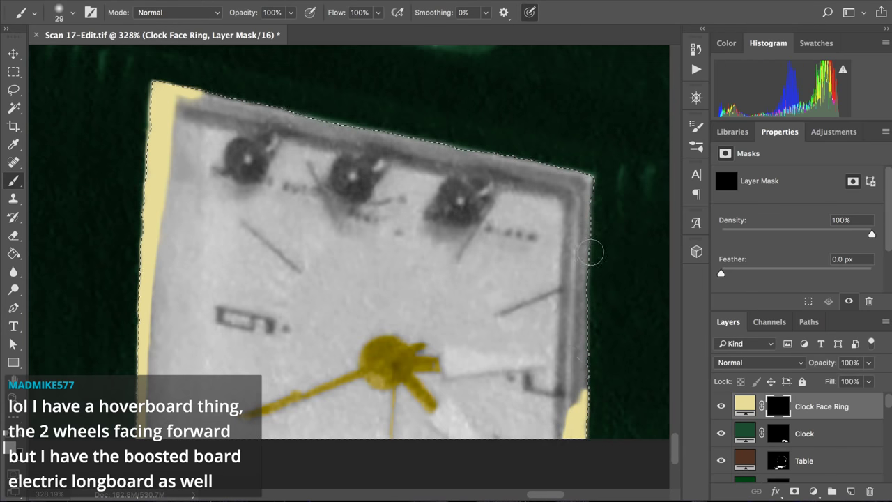
- Try painting yellow along the clock's right inner edge, undoing each unsatisfactory stroke
{"action": "mouse_move", "coordinate": [573, 207]}
{"action": "left_mouse_down"}
{"action": "mouse_move", "coordinate": [568, 189]}
{"action": "mouse_move", "coordinate": [566, 222]}
{"action": "left_mouse_up"}
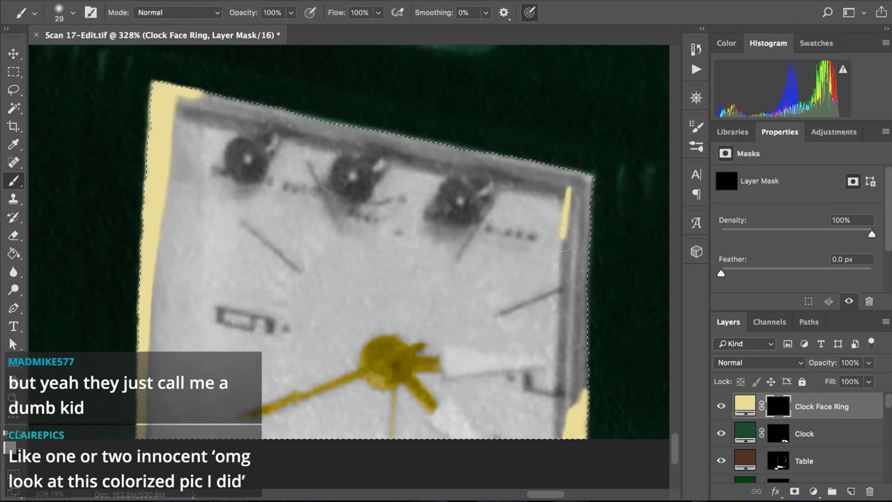
{"action": "key", "text": "ctrl+z"}
{"action": "mouse_move", "coordinate": [570, 223]}
{"action": "left_mouse_down"}
{"action": "mouse_move", "coordinate": [571, 182]}
{"action": "mouse_move", "coordinate": [567, 223]}
{"action": "mouse_move", "coordinate": [570, 214]}
{"action": "left_mouse_up"}
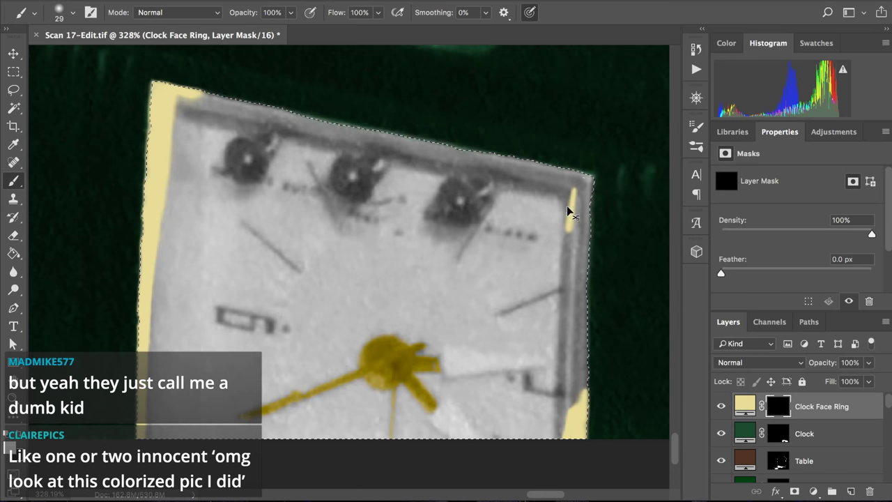
{"action": "key", "text": "ctrl+z"}
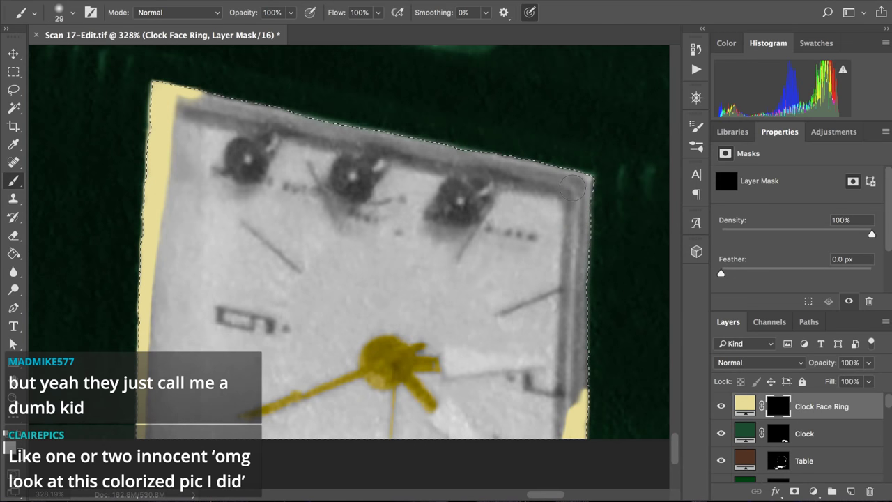
{"action": "left_click_drag", "start_coordinate": [572, 184], "coordinate": [569, 236]}
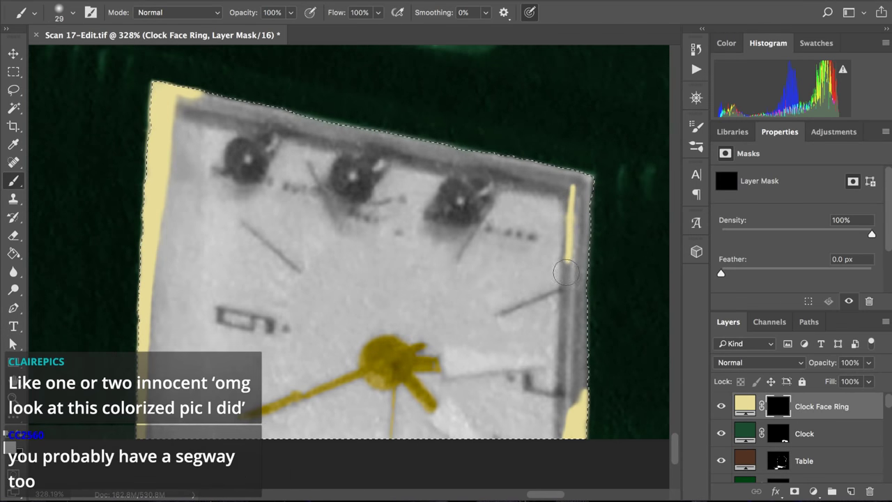
{"action": "key", "text": "ctrl+z"}
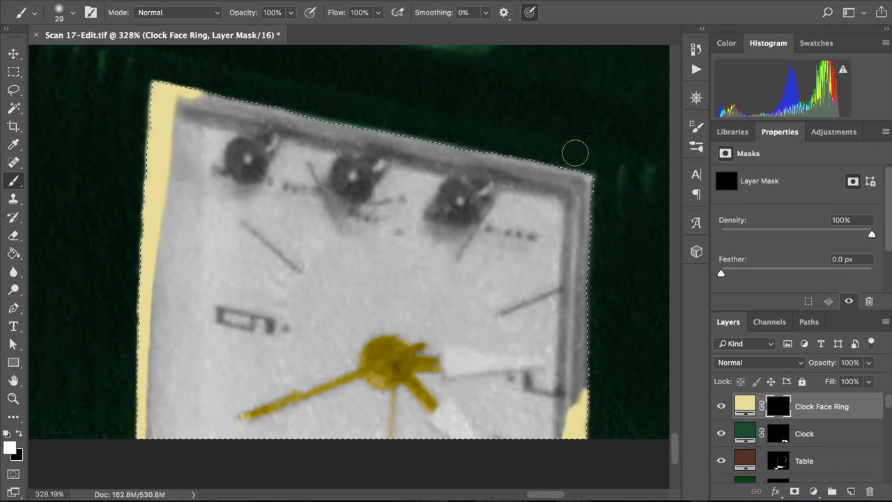
- Paint the yellow strip up the clock's right edge toward the top-right corner
{"action": "mouse_move", "coordinate": [575, 395]}
{"action": "left_mouse_down"}
{"action": "mouse_move", "coordinate": [582, 366]}
{"action": "mouse_move", "coordinate": [581, 391]}
{"action": "left_mouse_up"}
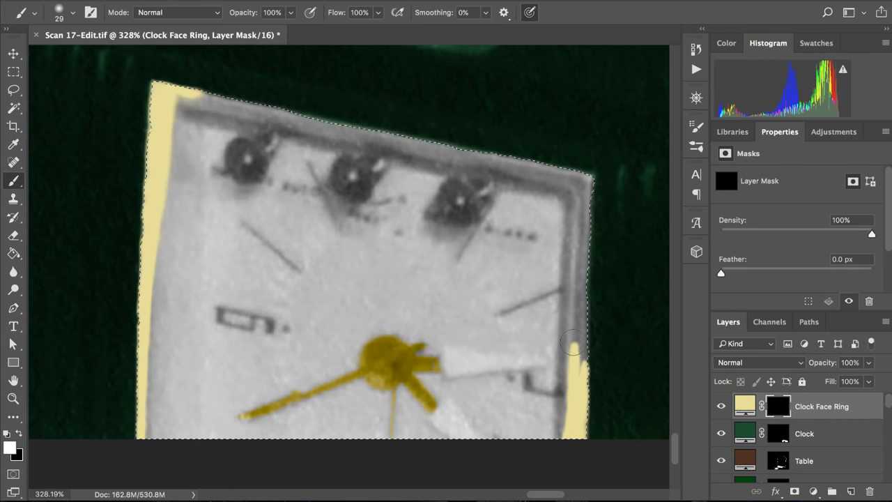
{"action": "mouse_move", "coordinate": [574, 322]}
{"action": "left_mouse_down"}
{"action": "mouse_move", "coordinate": [577, 279]}
{"action": "mouse_move", "coordinate": [573, 340]}
{"action": "mouse_move", "coordinate": [582, 296]}
{"action": "mouse_move", "coordinate": [580, 333]}
{"action": "left_mouse_up"}
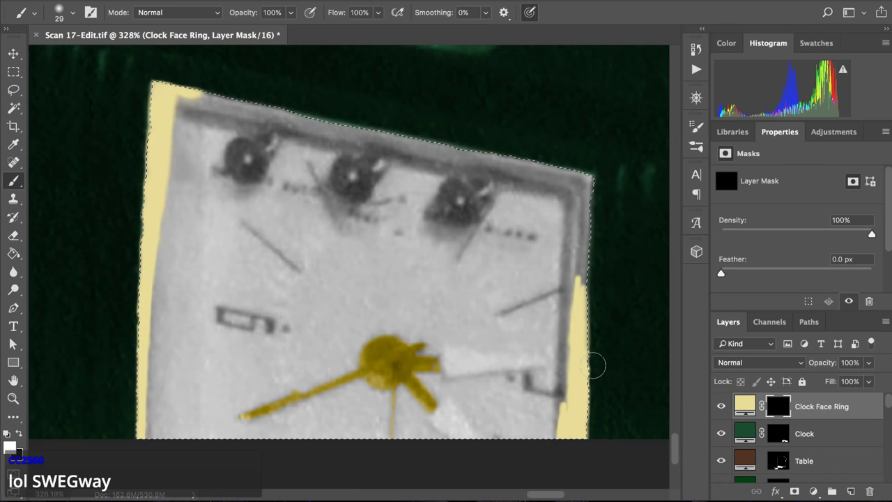
{"action": "key", "text": "x"}
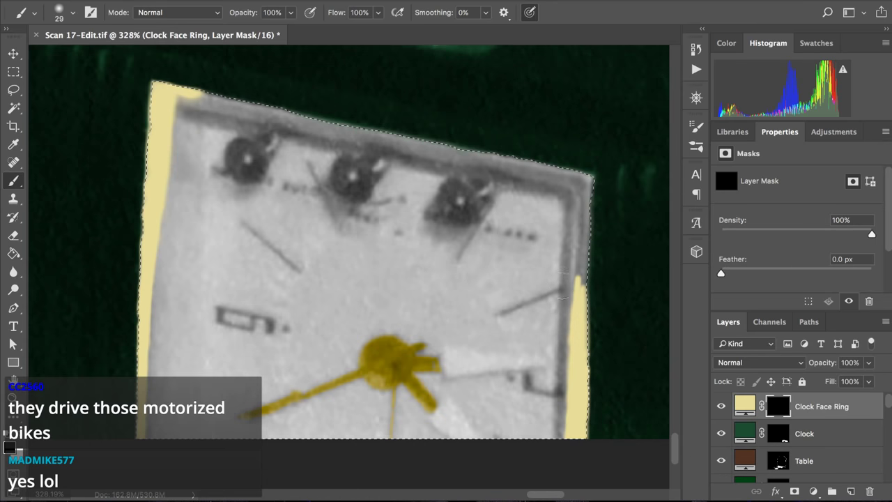
{"action": "left_click_drag", "start_coordinate": [574, 286], "coordinate": [577, 265]}
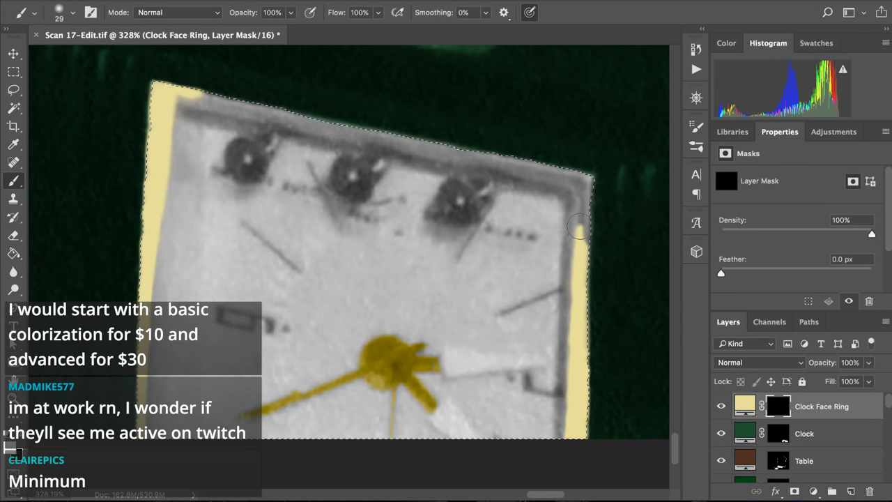
{"action": "mouse_move", "coordinate": [577, 248]}
{"action": "left_mouse_down"}
{"action": "mouse_move", "coordinate": [581, 194]}
{"action": "mouse_move", "coordinate": [578, 221]}
{"action": "left_mouse_up"}
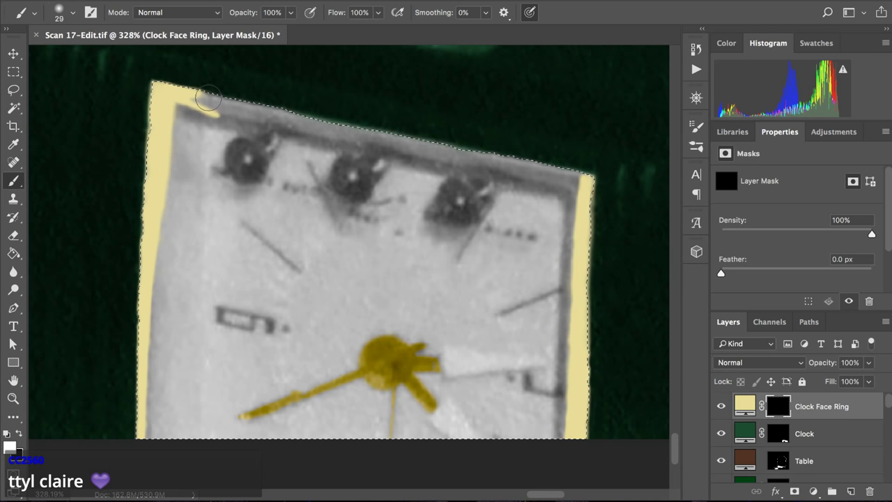
- Rotate the canvas view and paint yellow along the ring's left edge in the mask
{"action": "key", "text": "space"}
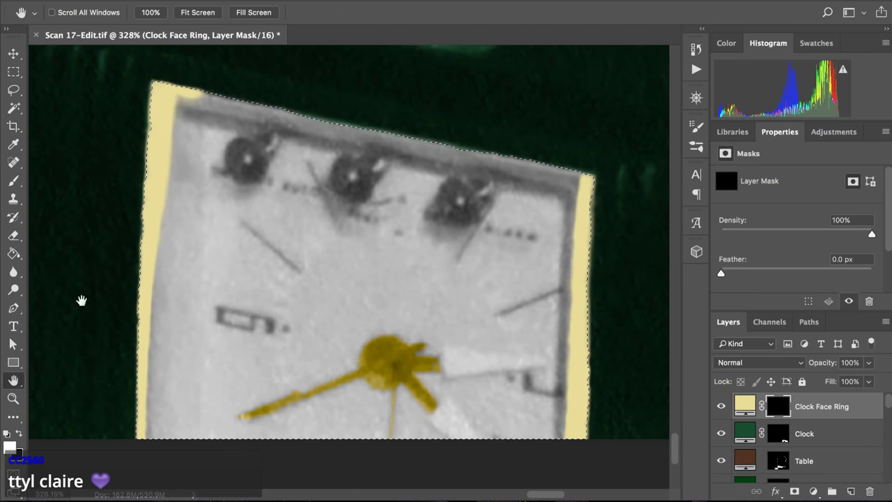
{"action": "left_click_drag", "start_coordinate": [135, 219], "coordinate": [136, 249]}
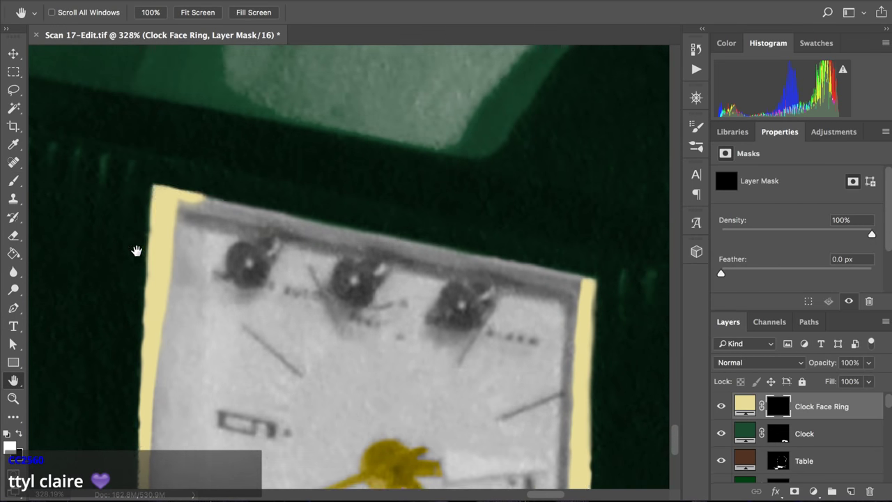
{"action": "left_click_drag", "start_coordinate": [18, 380], "coordinate": [51, 388]}
{"action": "mouse_move", "coordinate": [99, 220]}
{"action": "left_mouse_down"}
{"action": "mouse_move", "coordinate": [113, 341]}
{"action": "mouse_move", "coordinate": [144, 398]}
{"action": "mouse_move", "coordinate": [129, 277]}
{"action": "mouse_move", "coordinate": [180, 375]}
{"action": "mouse_move", "coordinate": [175, 370]}
{"action": "mouse_move", "coordinate": [207, 408]}
{"action": "left_mouse_up"}
{"action": "key", "text": "b"}
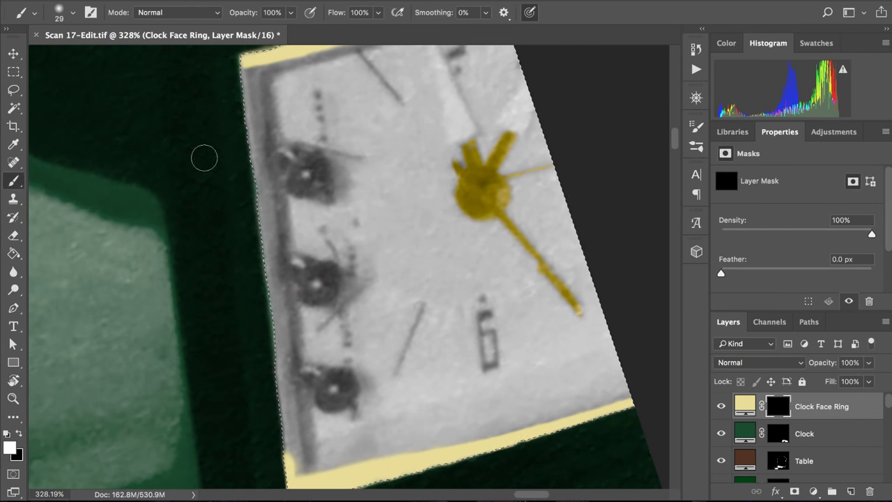
{"action": "mouse_move", "coordinate": [258, 95]}
{"action": "left_mouse_down"}
{"action": "mouse_move", "coordinate": [260, 65]}
{"action": "mouse_move", "coordinate": [262, 126]}
{"action": "mouse_move", "coordinate": [260, 65]}
{"action": "mouse_move", "coordinate": [269, 189]}
{"action": "mouse_move", "coordinate": [265, 144]}
{"action": "mouse_move", "coordinate": [275, 140]}
{"action": "mouse_move", "coordinate": [266, 190]}
{"action": "mouse_move", "coordinate": [268, 167]}
{"action": "mouse_move", "coordinate": [273, 221]}
{"action": "mouse_move", "coordinate": [270, 168]}
{"action": "mouse_move", "coordinate": [276, 245]}
{"action": "left_mouse_up"}
{"action": "key", "text": "ctrl+z"}
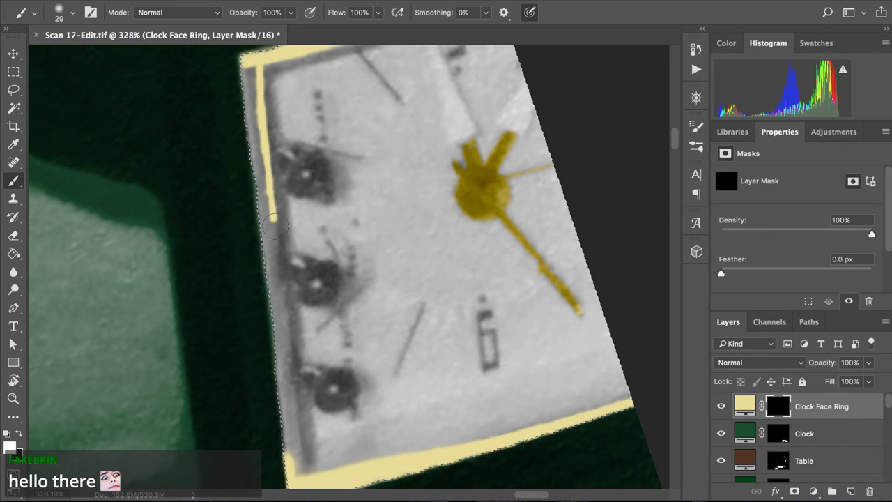
{"action": "mouse_move", "coordinate": [269, 199]}
{"action": "left_mouse_down"}
{"action": "mouse_move", "coordinate": [274, 245]}
{"action": "mouse_move", "coordinate": [273, 229]}
{"action": "left_mouse_up"}
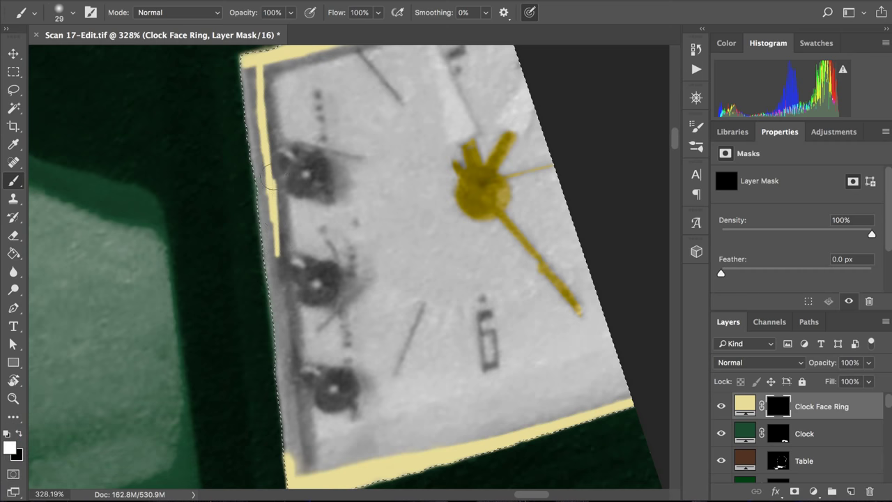
{"action": "left_click_drag", "start_coordinate": [275, 156], "coordinate": [273, 197]}
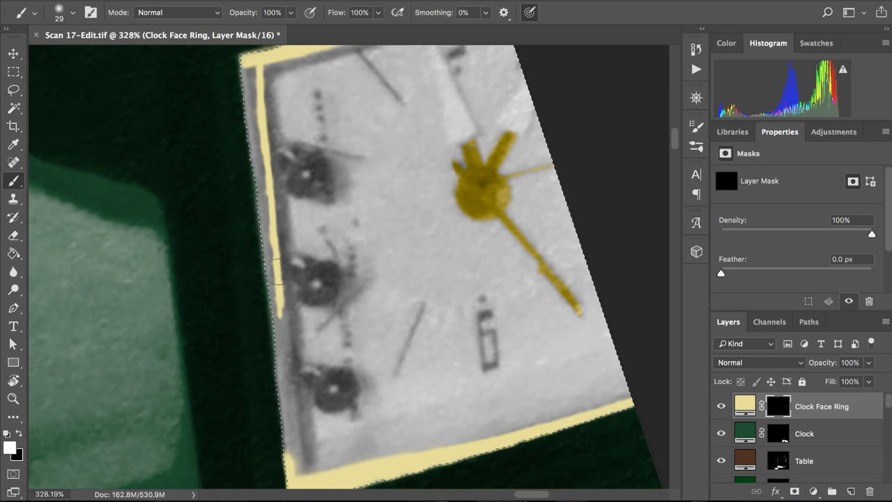
- Extend the yellow down the ring's lower-left edge to the bottom corner, redoing stray strokes
{"action": "left_click_drag", "start_coordinate": [278, 305], "coordinate": [283, 348]}
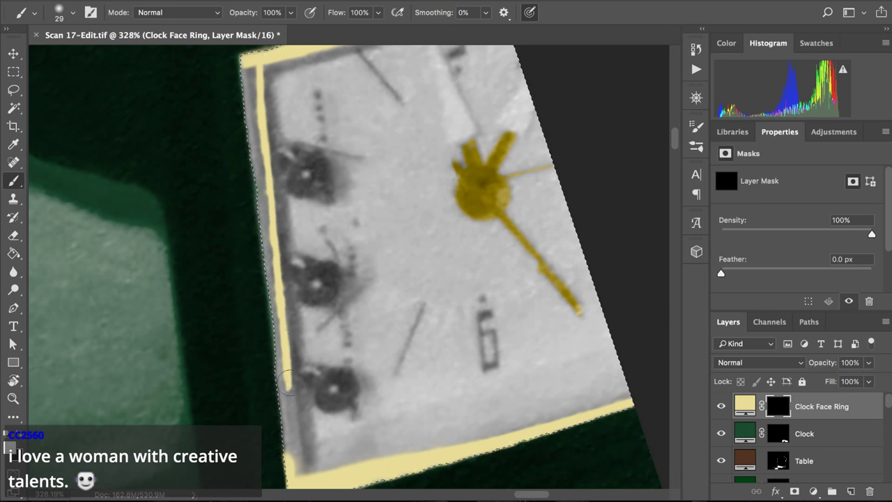
{"action": "left_click_drag", "start_coordinate": [290, 380], "coordinate": [293, 413]}
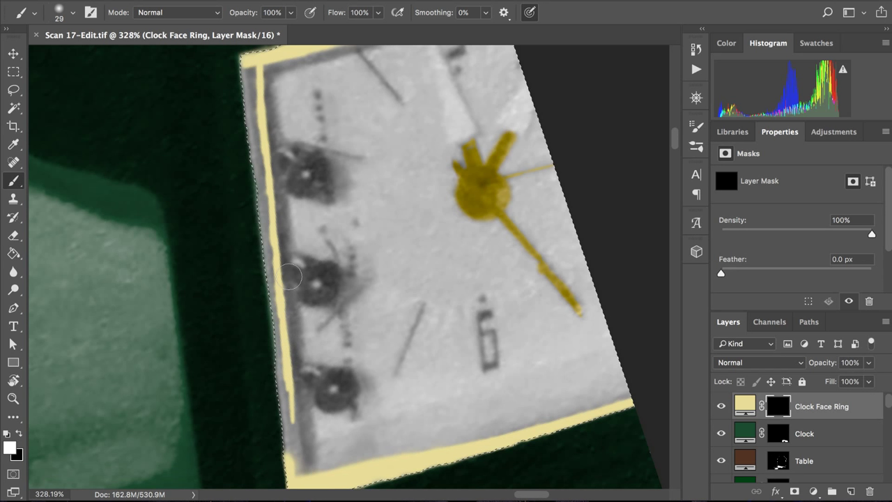
{"action": "scroll", "coordinate": [348, 327], "scroll_direction": "down", "scroll_amount": 3}
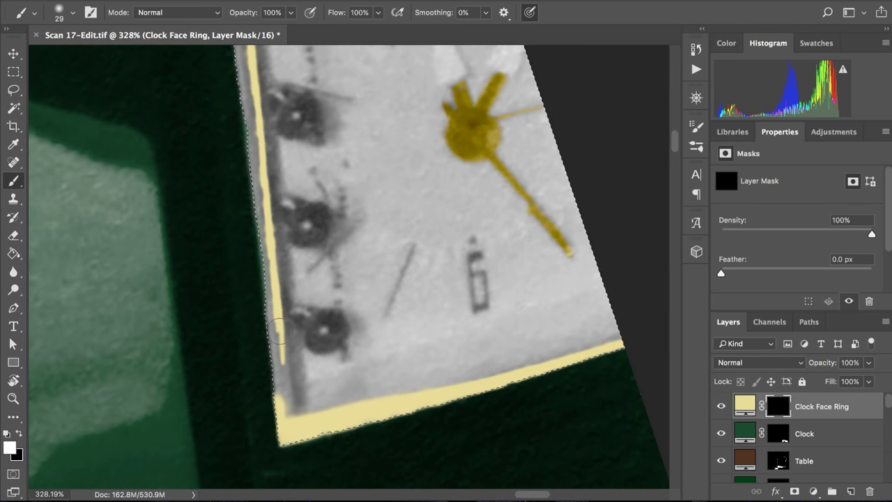
{"action": "mouse_move", "coordinate": [278, 323]}
{"action": "left_mouse_down"}
{"action": "mouse_move", "coordinate": [292, 409]}
{"action": "mouse_move", "coordinate": [278, 348]}
{"action": "mouse_move", "coordinate": [287, 354]}
{"action": "left_mouse_up"}
{"action": "key", "text": "ctrl+z"}
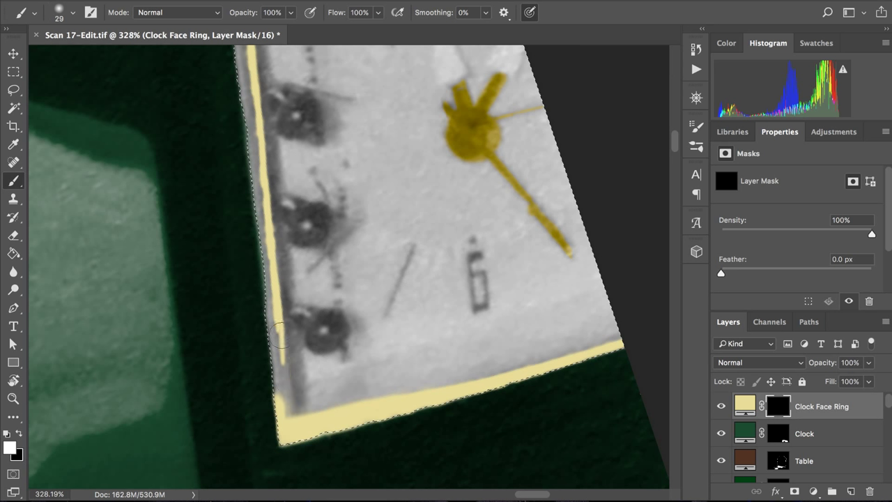
{"action": "left_click_drag", "start_coordinate": [283, 352], "coordinate": [291, 424]}
{"action": "key", "text": "ctrl+z"}
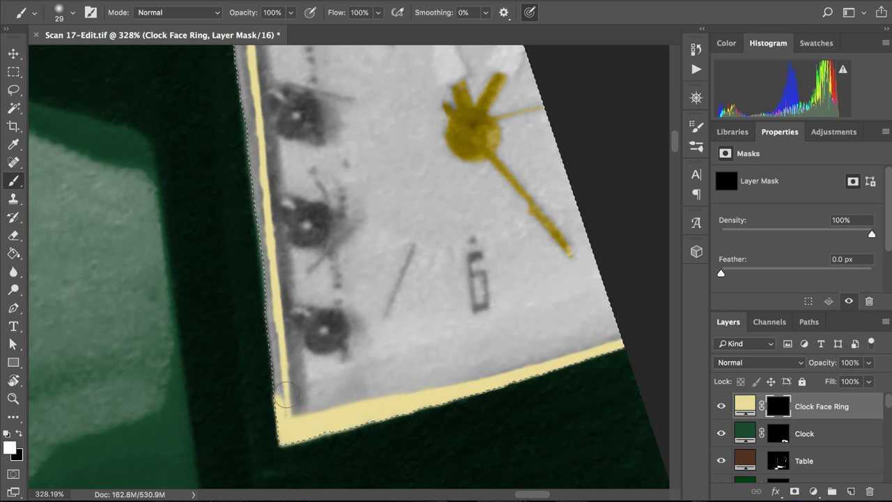
{"action": "mouse_move", "coordinate": [285, 369]}
{"action": "left_mouse_down"}
{"action": "mouse_move", "coordinate": [289, 407]}
{"action": "mouse_move", "coordinate": [284, 351]}
{"action": "mouse_move", "coordinate": [292, 430]}
{"action": "mouse_move", "coordinate": [286, 373]}
{"action": "left_mouse_up"}
{"action": "mouse_move", "coordinate": [266, 230]}
{"action": "left_mouse_down"}
{"action": "mouse_move", "coordinate": [264, 379]}
{"action": "mouse_move", "coordinate": [285, 419]}
{"action": "mouse_move", "coordinate": [283, 400]}
{"action": "mouse_move", "coordinate": [287, 424]}
{"action": "mouse_move", "coordinate": [271, 373]}
{"action": "mouse_move", "coordinate": [279, 408]}
{"action": "mouse_move", "coordinate": [273, 313]}
{"action": "left_mouse_up"}
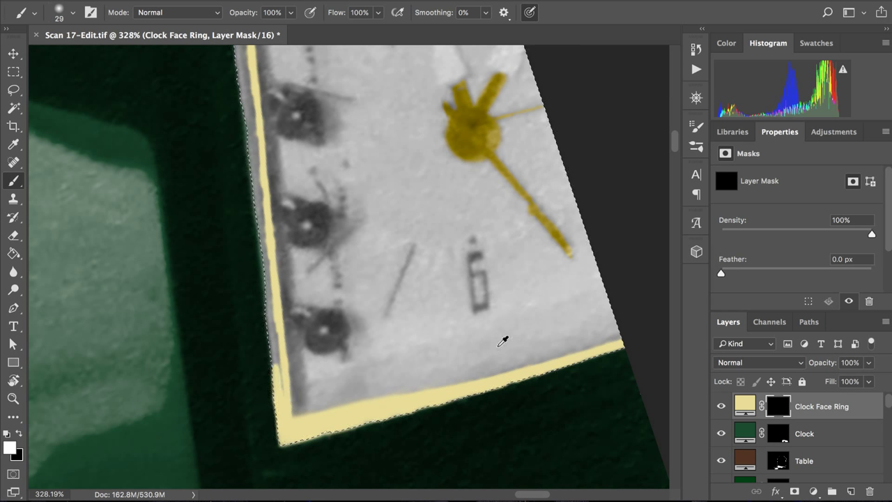
{"action": "scroll", "coordinate": [442, 273], "scroll_direction": "up", "scroll_amount": 4}
{"action": "scroll", "coordinate": [442, 277], "scroll_direction": "down", "scroll_amount": 1}
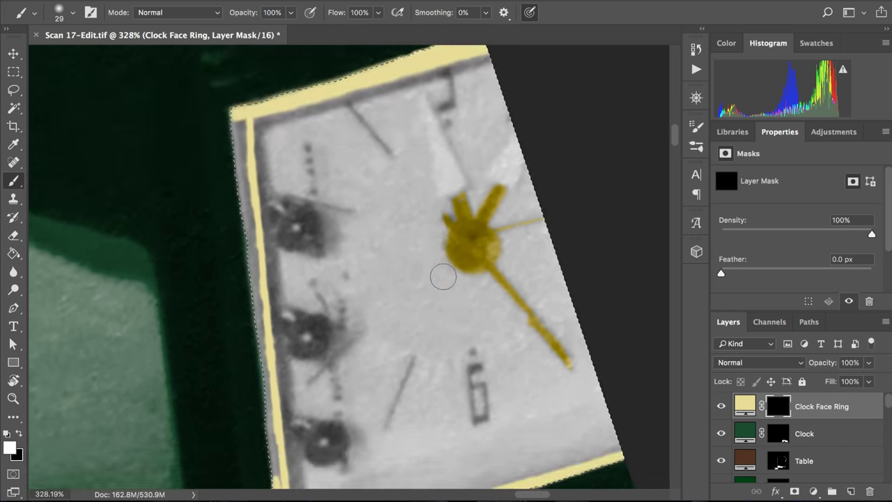
- Show the Clock Face Ring mask alone, set the brush to 28 px, and redisplay the selection
{"action": "left_click", "coordinate": [772, 406], "text": "alt"}
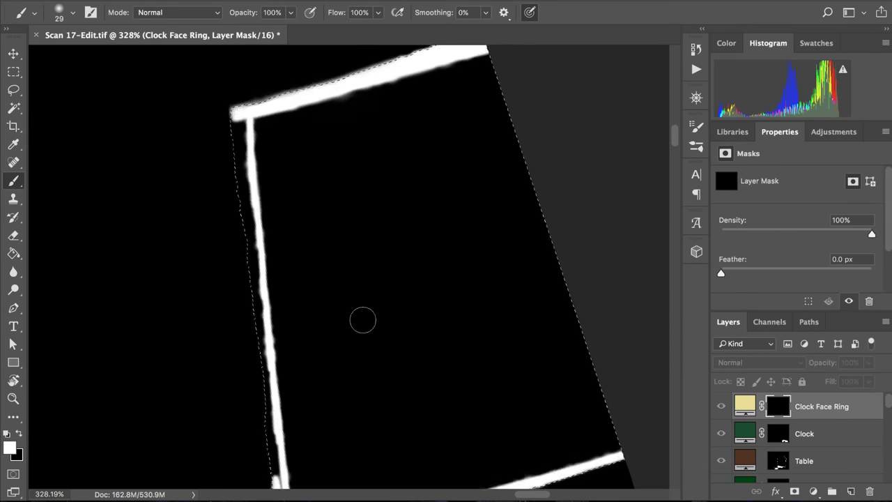
{"action": "scroll", "coordinate": [355, 318], "scroll_direction": "down", "scroll_amount": 8}
{"action": "mouse_move", "coordinate": [342, 318]}
{"action": "left_mouse_down"}
{"action": "mouse_move", "coordinate": [321, 183]}
{"action": "mouse_move", "coordinate": [335, 411]}
{"action": "left_mouse_up"}
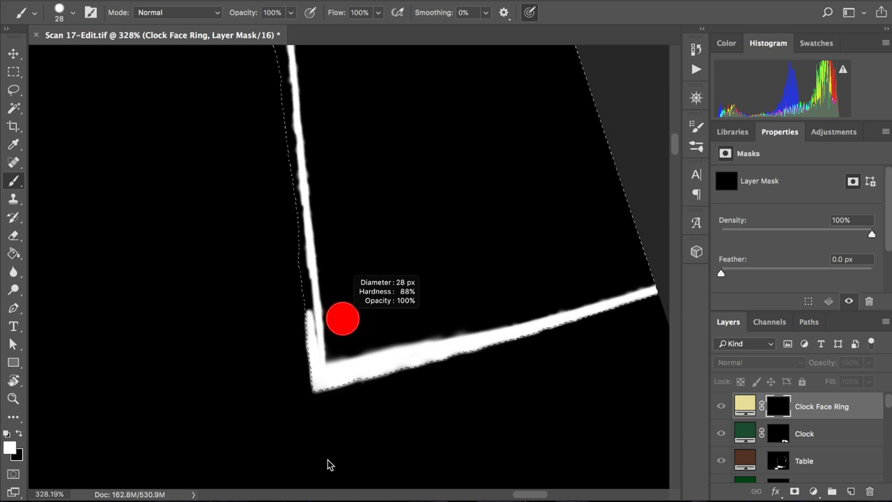
{"action": "mouse_move", "coordinate": [330, 465]}
{"action": "left_mouse_down"}
{"action": "mouse_move", "coordinate": [327, 481]}
{"action": "mouse_move", "coordinate": [293, 313]}
{"action": "left_mouse_up"}
{"action": "scroll", "coordinate": [293, 312], "scroll_direction": "up", "scroll_amount": 3}
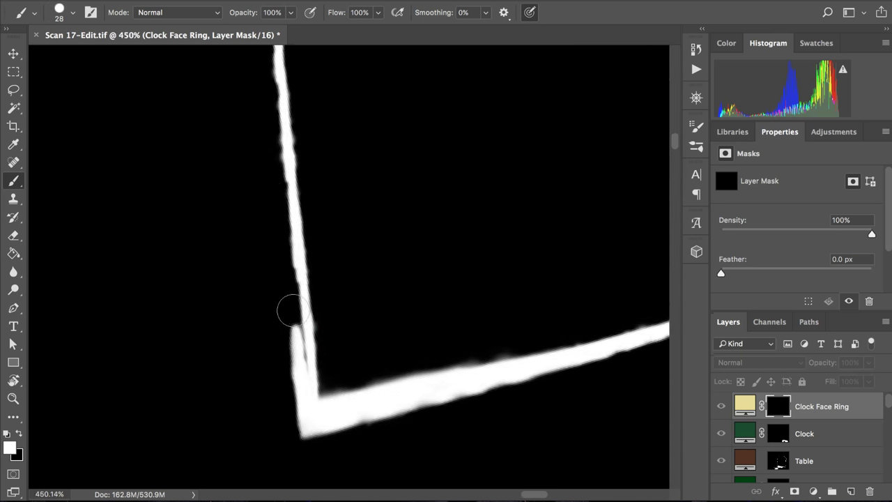
{"action": "key", "text": "ctrl+shift+d"}
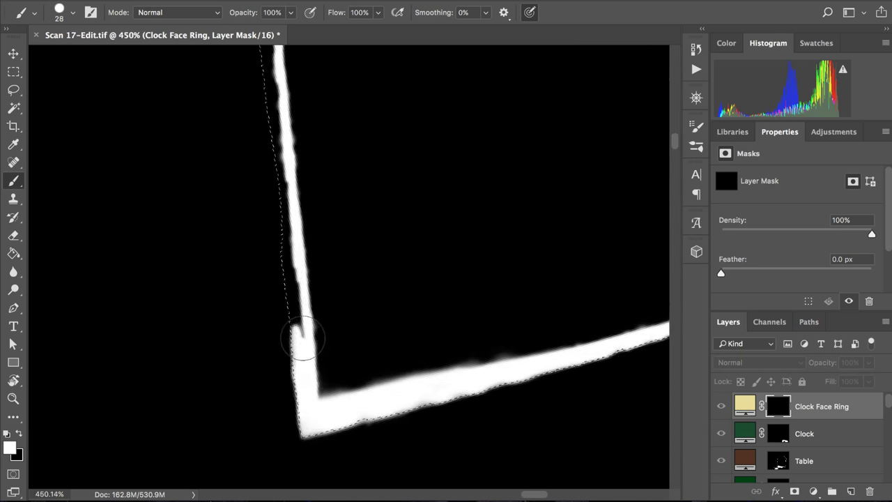
- Paint white into the gaps along the ring's left edge in the mask
{"action": "mouse_move", "coordinate": [302, 338]}
{"action": "left_mouse_down"}
{"action": "mouse_move", "coordinate": [297, 310]}
{"action": "mouse_move", "coordinate": [298, 339]}
{"action": "mouse_move", "coordinate": [284, 251]}
{"action": "mouse_move", "coordinate": [298, 331]}
{"action": "mouse_move", "coordinate": [286, 280]}
{"action": "mouse_move", "coordinate": [262, 241]}
{"action": "mouse_move", "coordinate": [278, 265]}
{"action": "mouse_move", "coordinate": [284, 253]}
{"action": "mouse_move", "coordinate": [284, 268]}
{"action": "mouse_move", "coordinate": [282, 204]}
{"action": "mouse_move", "coordinate": [285, 268]}
{"action": "mouse_move", "coordinate": [283, 222]}
{"action": "mouse_move", "coordinate": [285, 265]}
{"action": "mouse_move", "coordinate": [286, 229]}
{"action": "mouse_move", "coordinate": [292, 271]}
{"action": "left_mouse_up"}
{"action": "scroll", "coordinate": [282, 253], "scroll_direction": "up", "scroll_amount": 1}
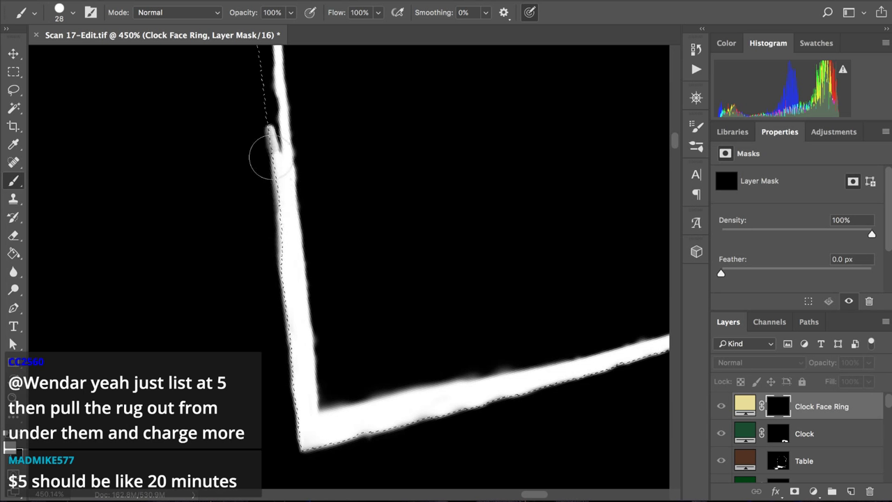
{"action": "scroll", "coordinate": [270, 158], "scroll_direction": "up", "scroll_amount": 3}
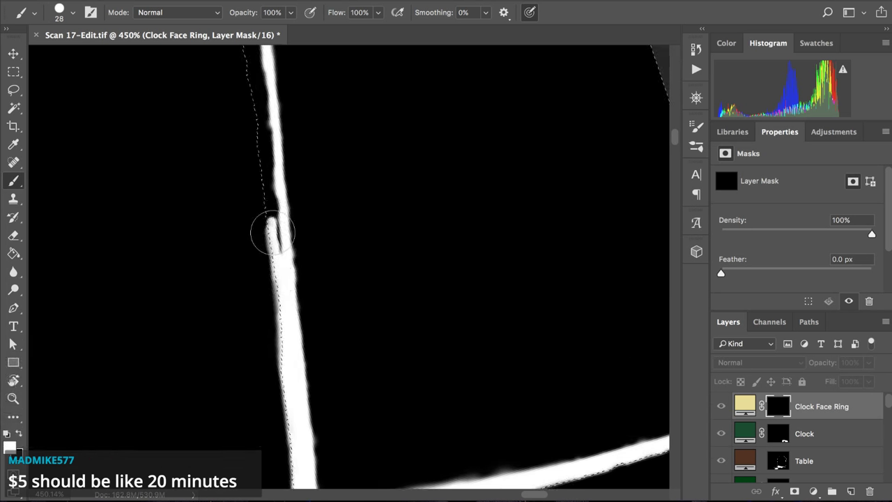
{"action": "left_click_drag", "start_coordinate": [274, 255], "coordinate": [277, 217]}
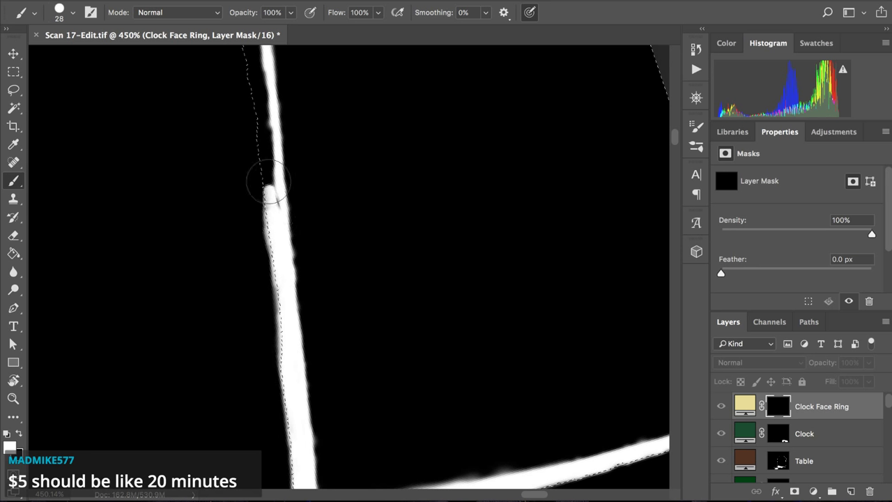
{"action": "left_click_drag", "start_coordinate": [267, 166], "coordinate": [273, 241]}
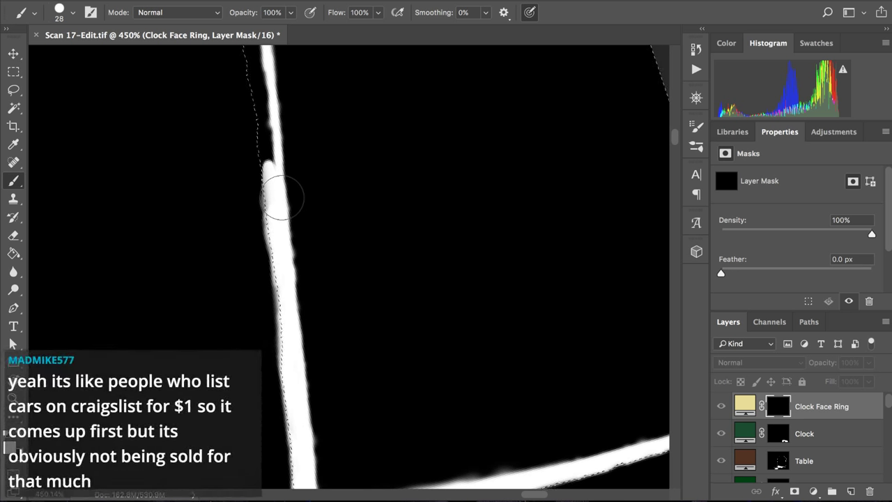
{"action": "scroll", "coordinate": [282, 198], "scroll_direction": "up", "scroll_amount": 3}
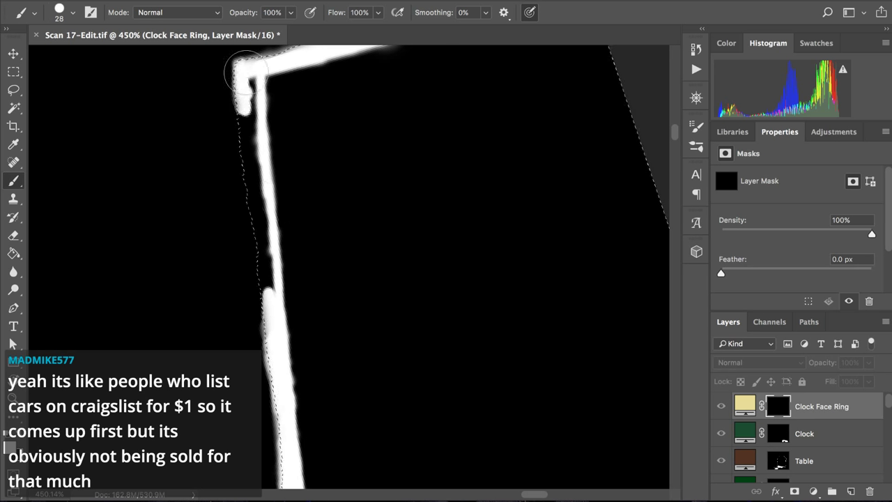
- Paint white over the ring's top-left corner and along its top edge in the mask
{"action": "mouse_move", "coordinate": [225, 69]}
{"action": "left_mouse_down"}
{"action": "mouse_move", "coordinate": [240, 95]}
{"action": "mouse_move", "coordinate": [260, 102]}
{"action": "mouse_move", "coordinate": [252, 106]}
{"action": "mouse_move", "coordinate": [251, 79]}
{"action": "mouse_move", "coordinate": [252, 126]}
{"action": "mouse_move", "coordinate": [255, 71]}
{"action": "mouse_move", "coordinate": [252, 158]}
{"action": "mouse_move", "coordinate": [242, 88]}
{"action": "mouse_move", "coordinate": [249, 163]}
{"action": "mouse_move", "coordinate": [256, 110]}
{"action": "mouse_move", "coordinate": [249, 199]}
{"action": "left_mouse_up"}
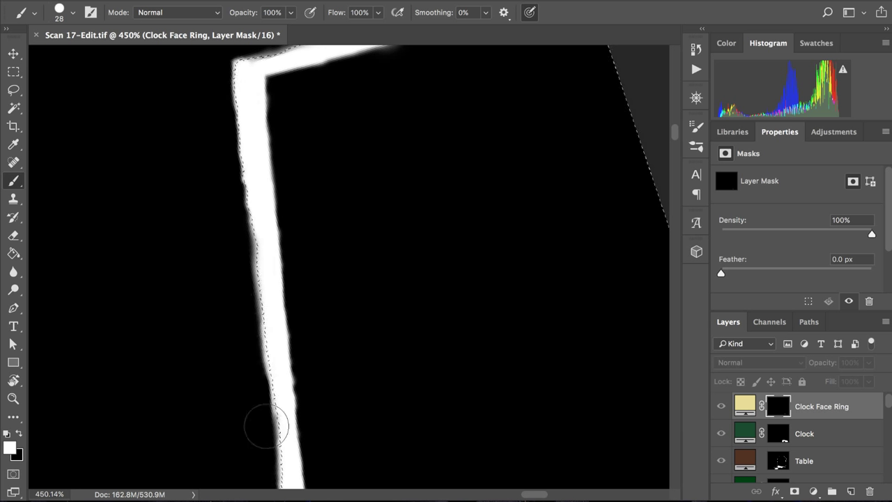
{"action": "scroll", "coordinate": [231, 272], "scroll_direction": "up", "scroll_amount": 5}
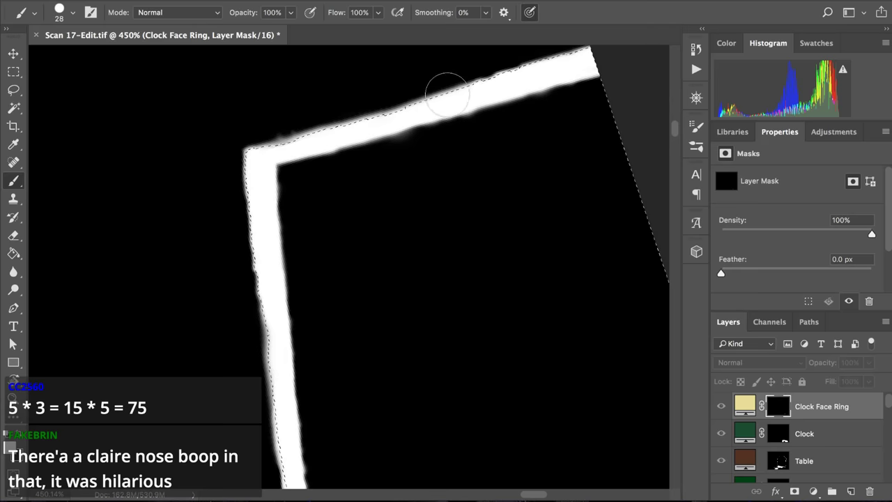
{"action": "scroll", "coordinate": [446, 94], "scroll_direction": "right", "scroll_amount": 1}
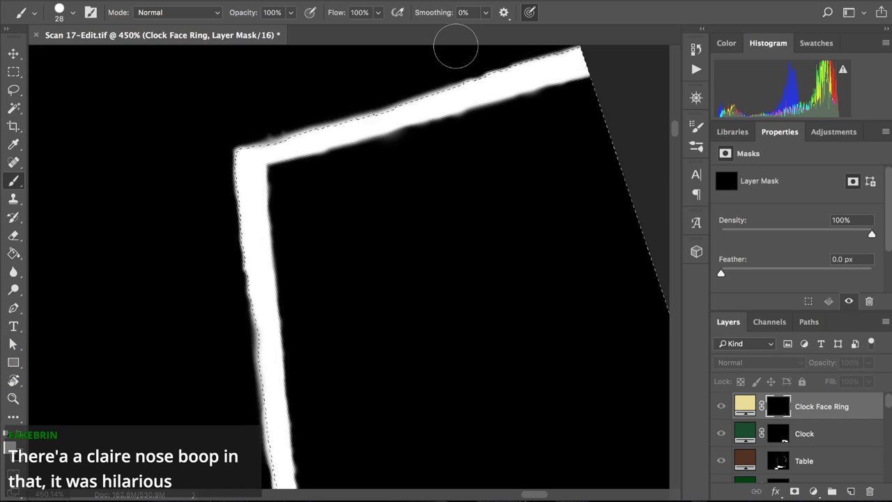
{"action": "scroll", "coordinate": [490, 130], "scroll_direction": "up", "scroll_amount": 3}
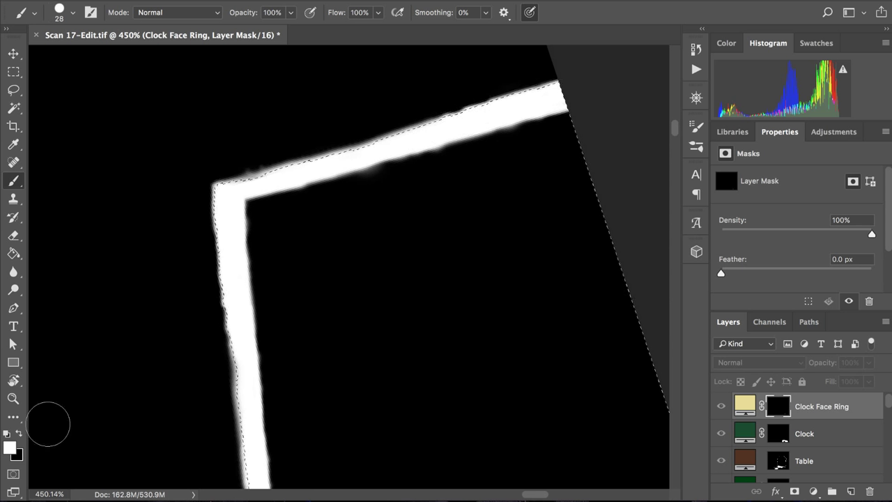
- Reset the canvas rotation to upright, zoom out to 220%, and return to the Brush
{"action": "left_click", "coordinate": [14, 380]}
{"action": "left_click", "coordinate": [193, 15]}
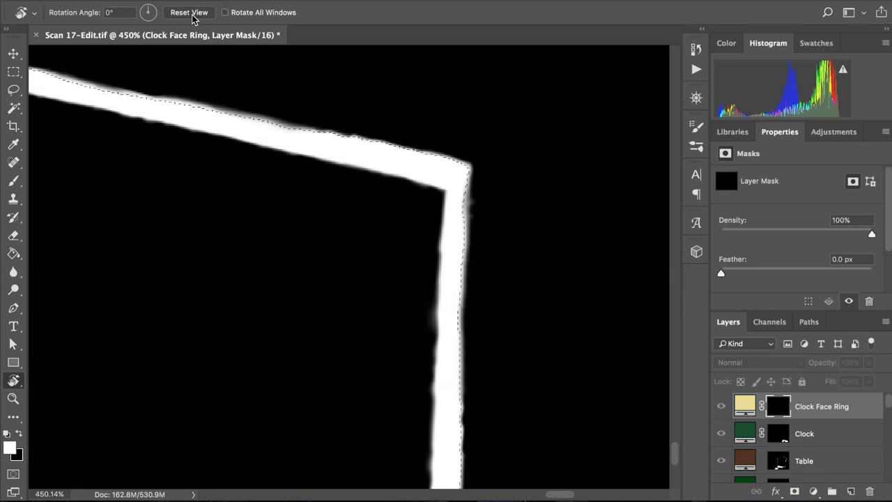
{"action": "scroll", "coordinate": [302, 232], "scroll_direction": "down", "scroll_amount": 4}
{"action": "scroll", "coordinate": [303, 232], "scroll_direction": "down", "scroll_amount": 3}
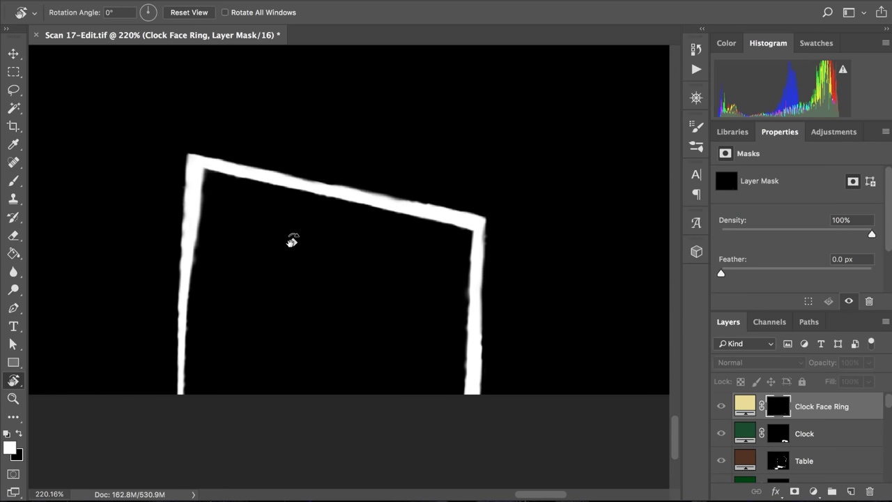
{"action": "key", "text": "b"}
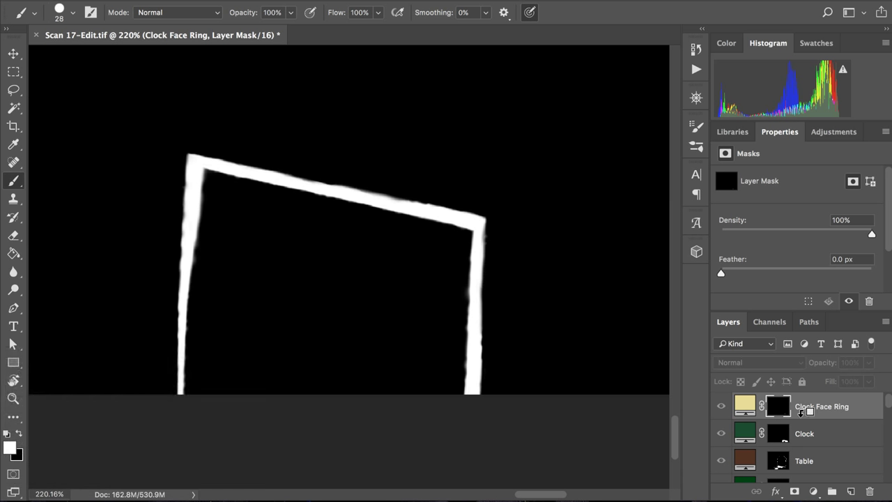
- Return to the composite view and set the Clock Face Ring layer's blend mode to Color
{"action": "left_click", "coordinate": [779, 406], "text": "alt"}
{"action": "scroll", "coordinate": [463, 307], "scroll_direction": "down", "scroll_amount": 3}
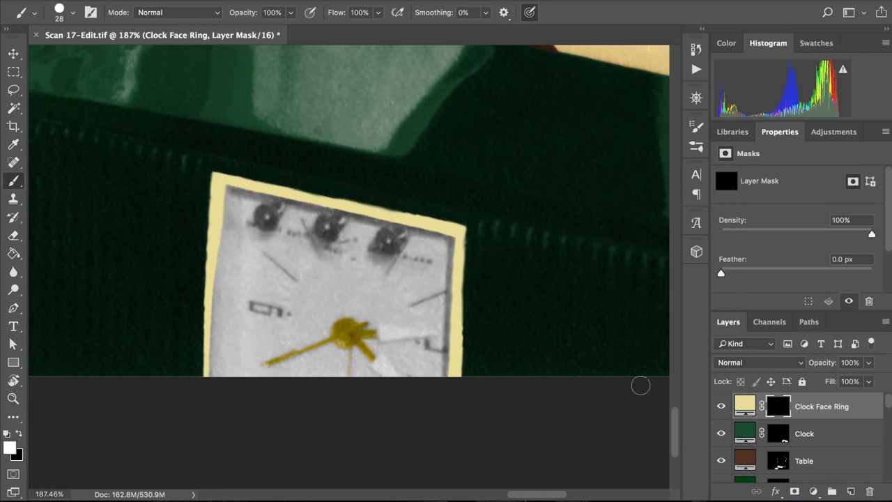
{"action": "left_click", "coordinate": [746, 408]}
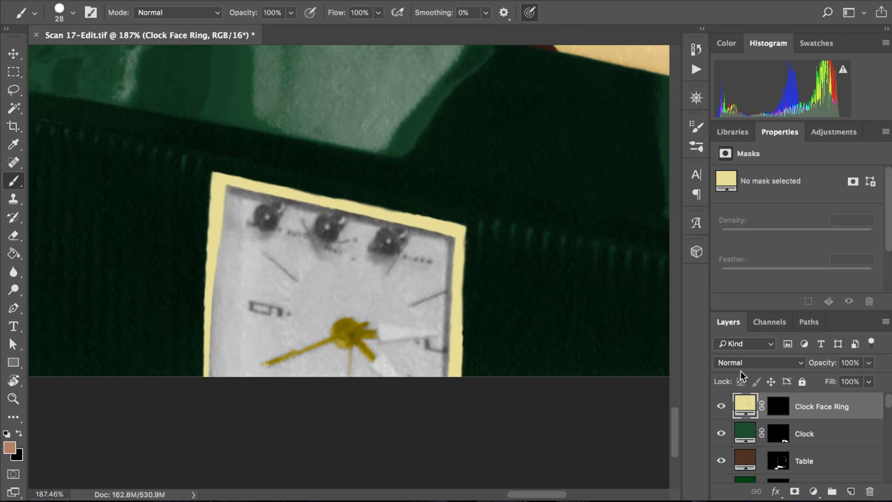
{"action": "left_click", "coordinate": [740, 363]}
{"action": "scroll", "coordinate": [752, 359], "scroll_direction": "down", "scroll_amount": 3}
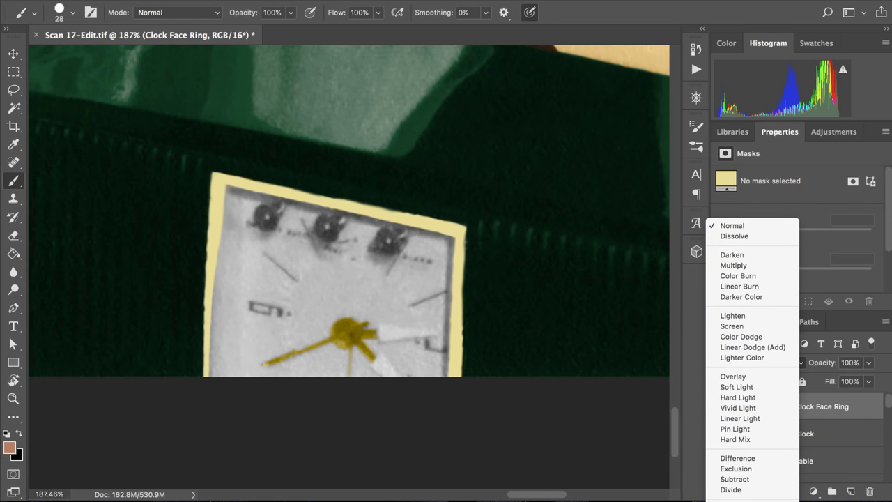
{"action": "scroll", "coordinate": [752, 359], "scroll_direction": "down", "scroll_amount": 2}
{"action": "left_click", "coordinate": [731, 487]}
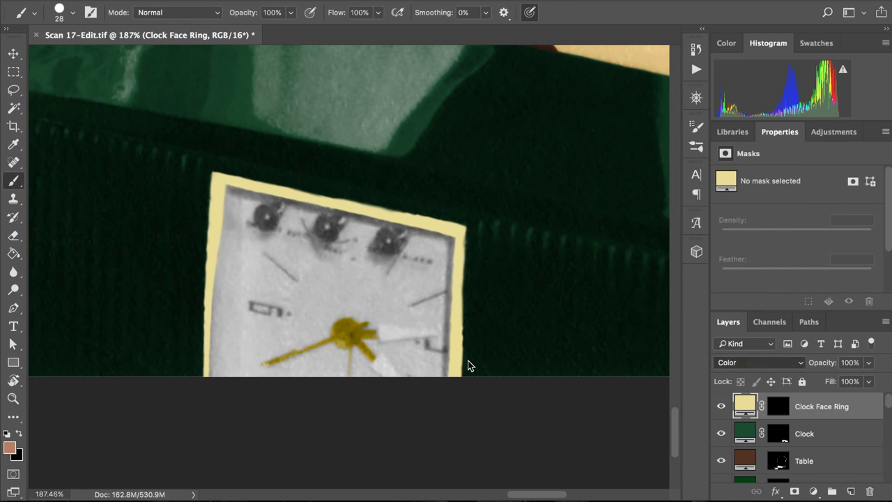
{"action": "scroll", "coordinate": [468, 361], "scroll_direction": "down", "scroll_amount": 3}
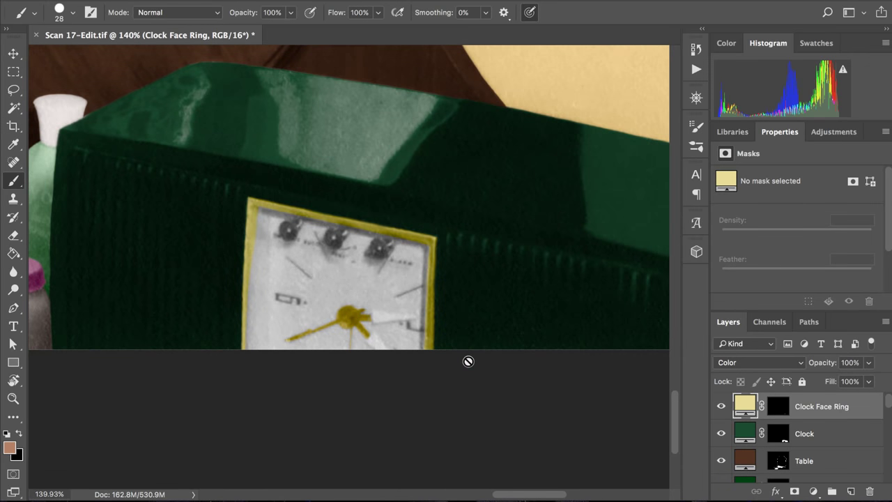
{"action": "scroll", "coordinate": [468, 361], "scroll_direction": "down", "scroll_amount": 4}
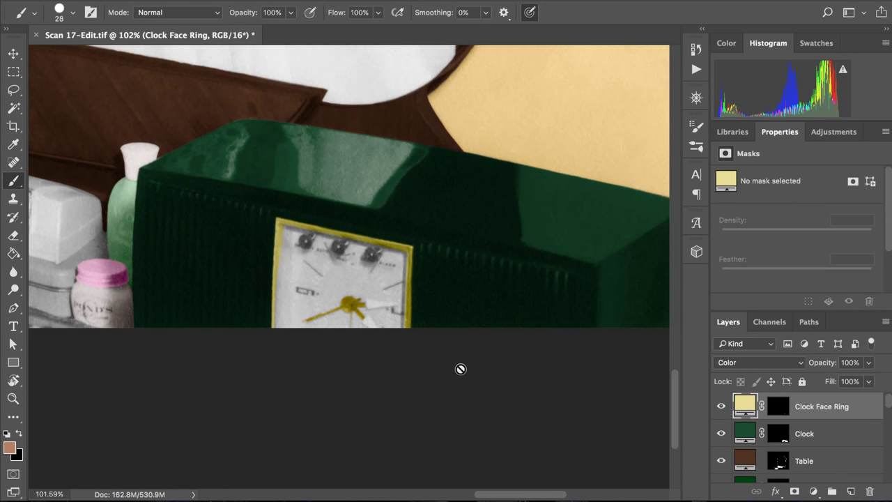
{"action": "scroll", "coordinate": [449, 378], "scroll_direction": "down", "scroll_amount": 2}
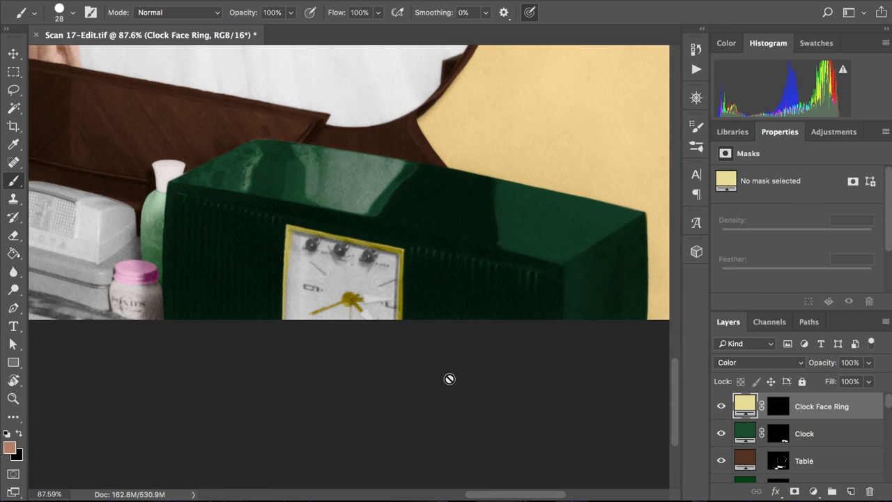
{"action": "scroll", "coordinate": [449, 378], "scroll_direction": "up", "scroll_amount": 2}
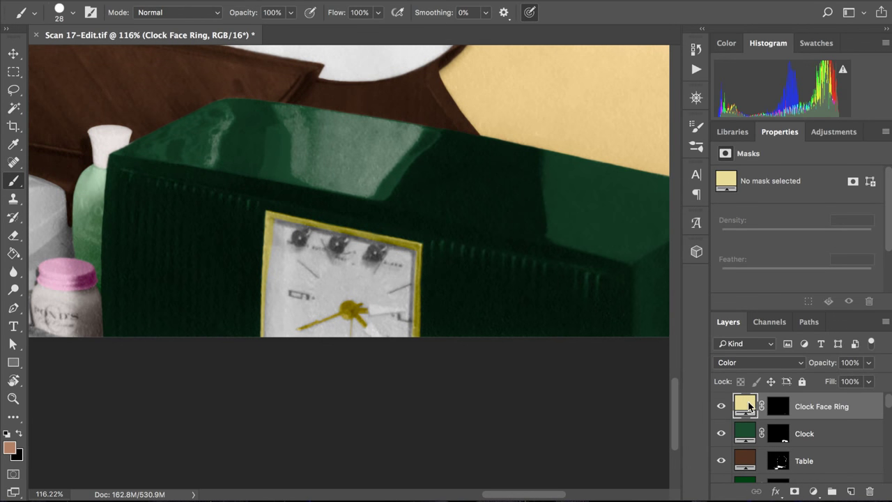
- Edit the Clock Face Ring fill colour, trying pink, dark red and muted red shades
{"action": "double_click", "coordinate": [749, 406]}
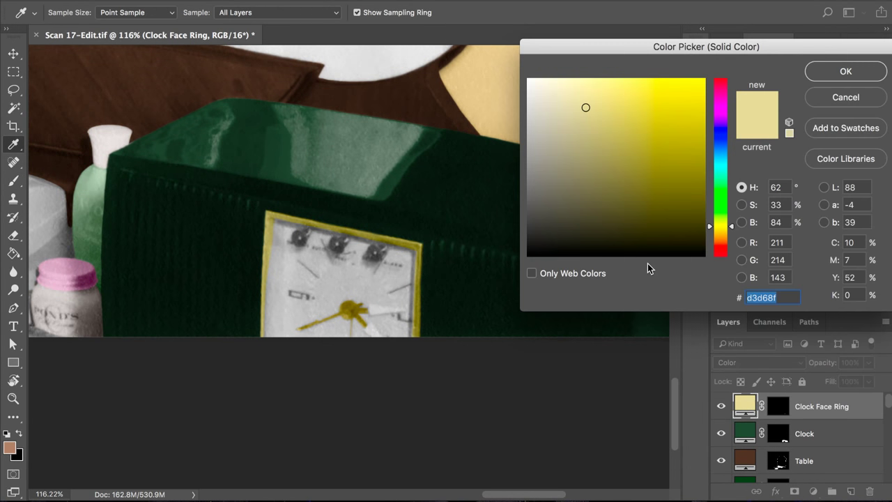
{"action": "left_click", "coordinate": [720, 92]}
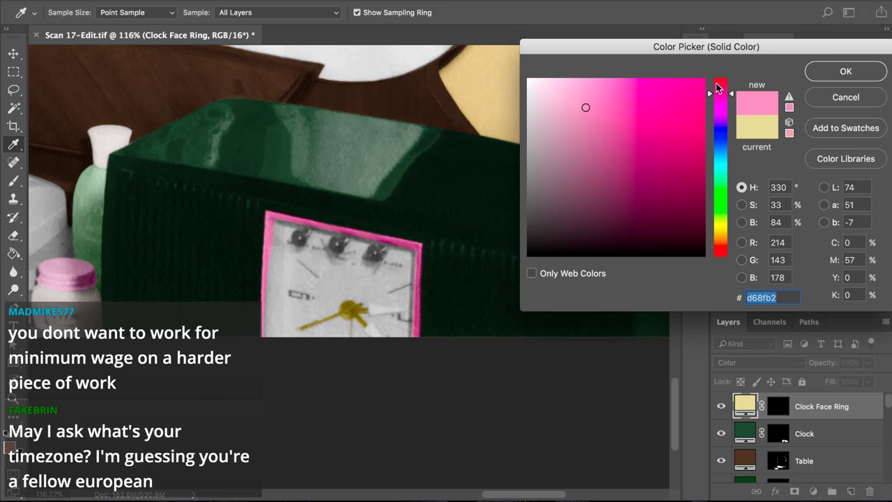
{"action": "mouse_move", "coordinate": [715, 83]}
{"action": "left_mouse_down"}
{"action": "mouse_move", "coordinate": [715, 72]}
{"action": "mouse_move", "coordinate": [715, 81]}
{"action": "left_mouse_up"}
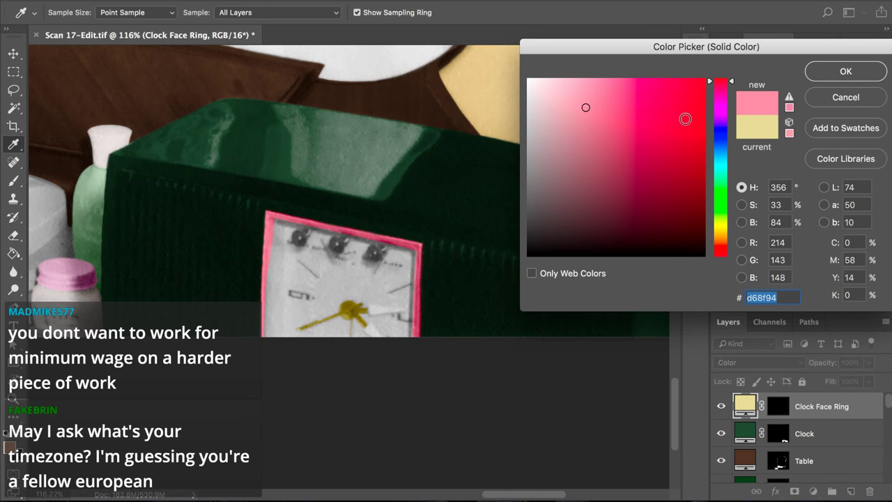
{"action": "left_click", "coordinate": [681, 134]}
{"action": "left_click", "coordinate": [655, 218]}
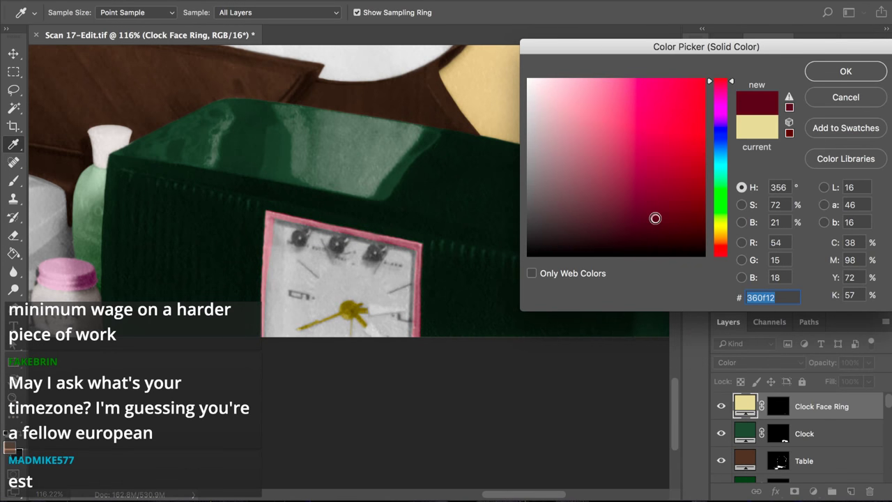
{"action": "left_click", "coordinate": [667, 216]}
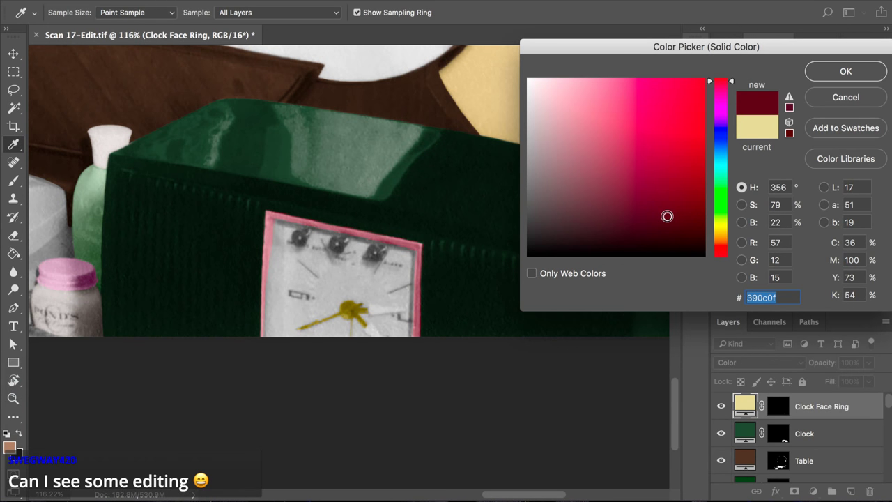
{"action": "left_click", "coordinate": [651, 165]}
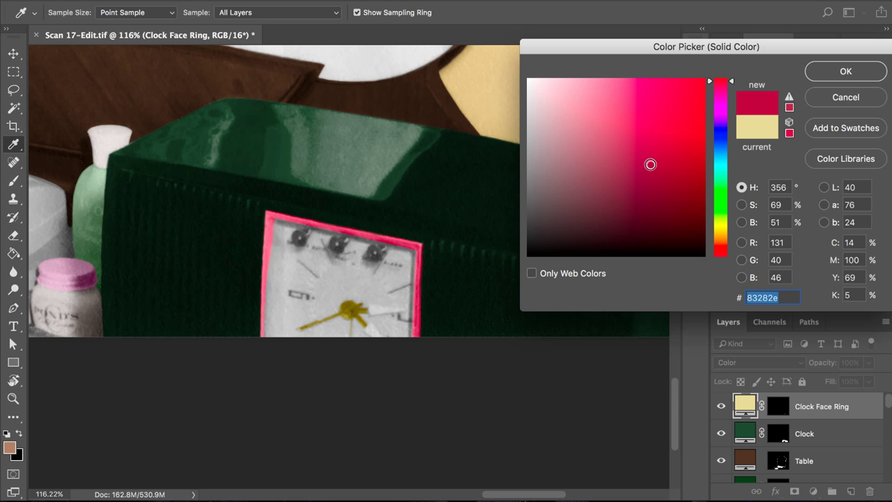
{"action": "left_click", "coordinate": [646, 138]}
{"action": "left_click", "coordinate": [620, 181]}
{"action": "left_click", "coordinate": [592, 180]}
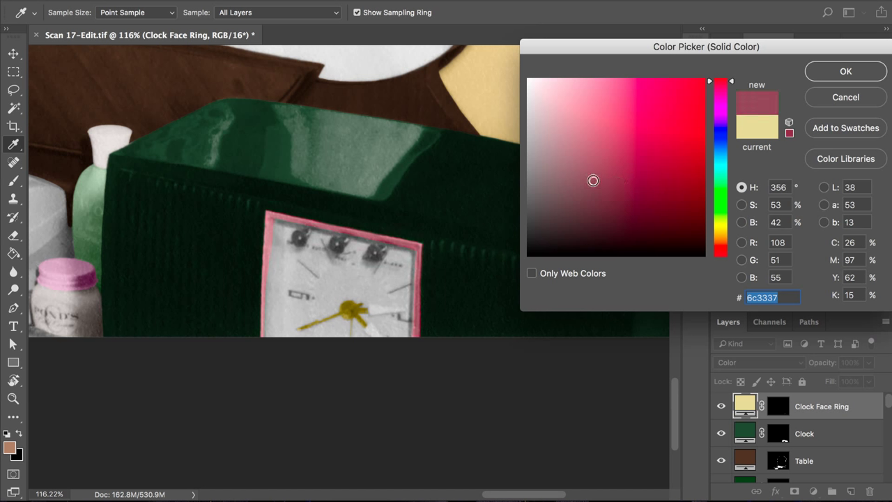
{"action": "left_click", "coordinate": [607, 196]}
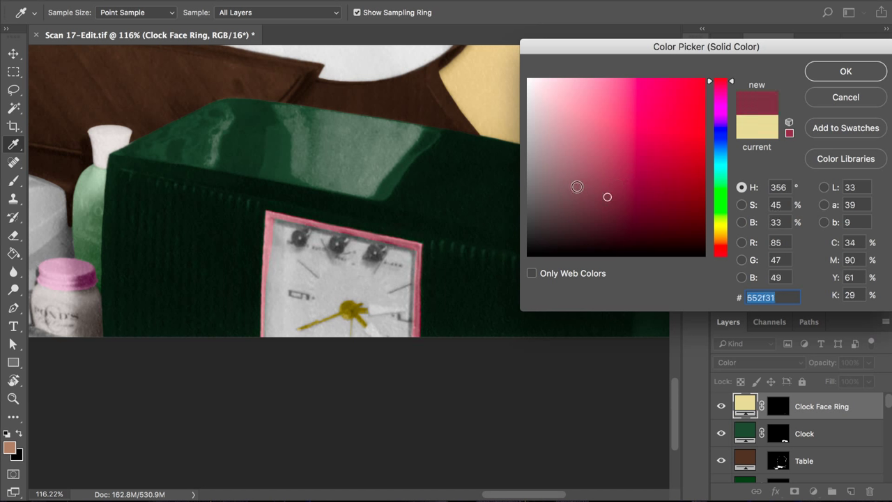
{"action": "left_click", "coordinate": [577, 187]}
- Move through mauve and plum to a dark blue-violet #191032 and confirm it
{"action": "left_click", "coordinate": [721, 87]}
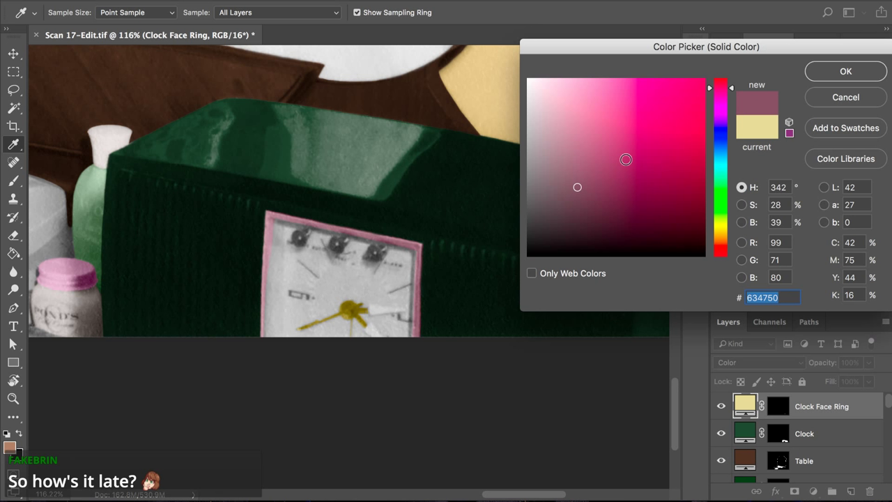
{"action": "left_click", "coordinate": [582, 170]}
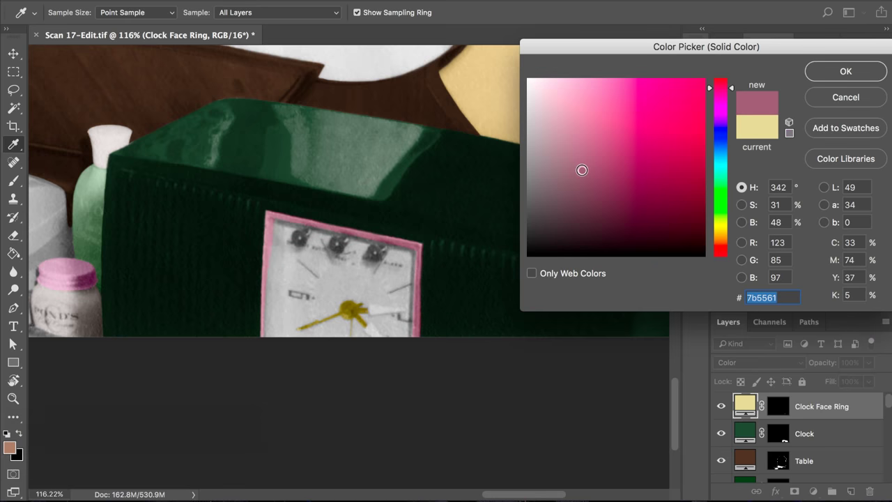
{"action": "left_click", "coordinate": [719, 102]}
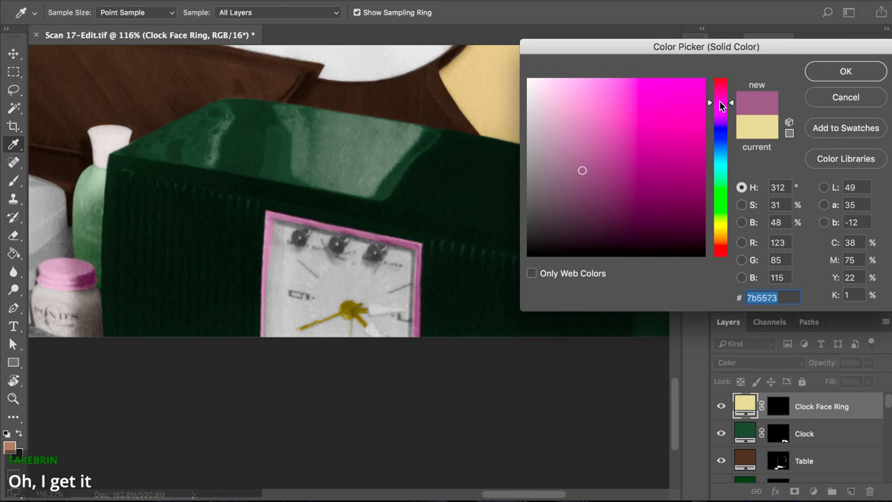
{"action": "left_click", "coordinate": [594, 217]}
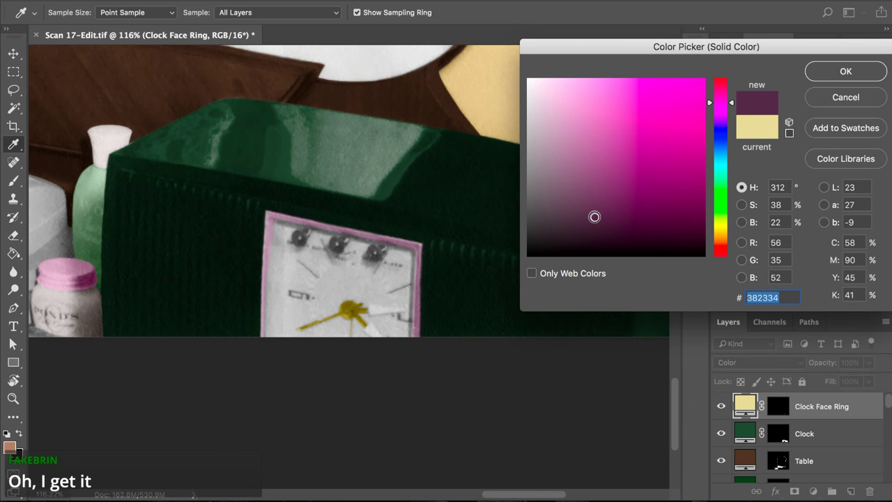
{"action": "left_click", "coordinate": [607, 214]}
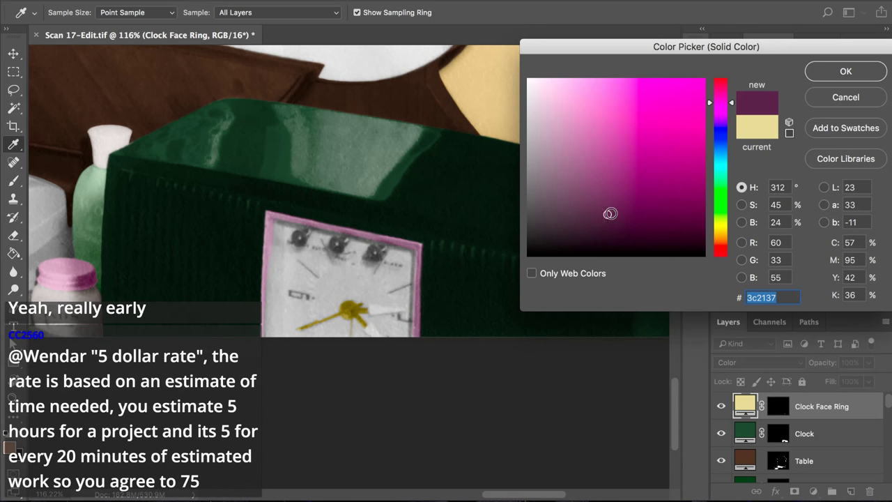
{"action": "left_click", "coordinate": [627, 210]}
{"action": "left_click", "coordinate": [632, 232]}
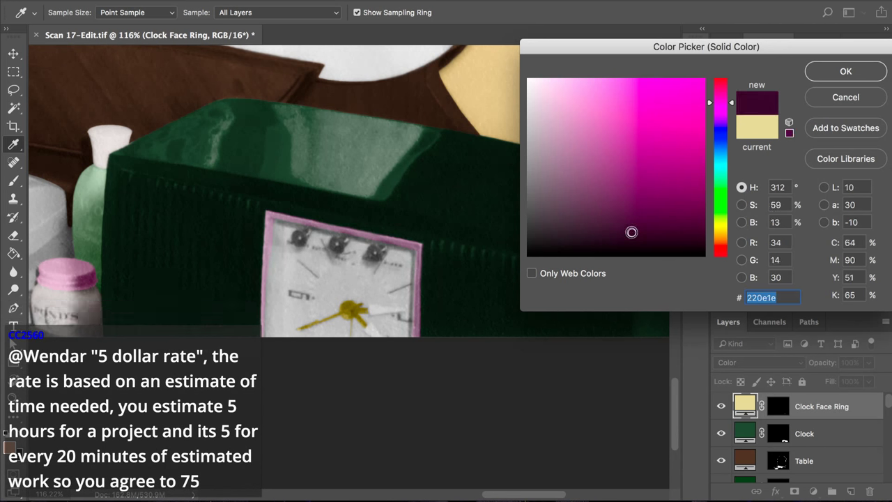
{"action": "left_click", "coordinate": [718, 130]}
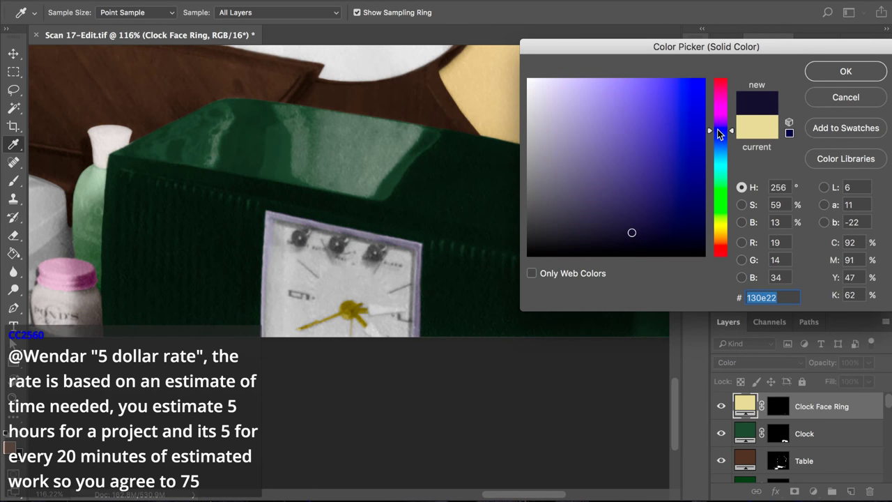
{"action": "left_click", "coordinate": [629, 227]}
{"action": "left_click", "coordinate": [649, 221]}
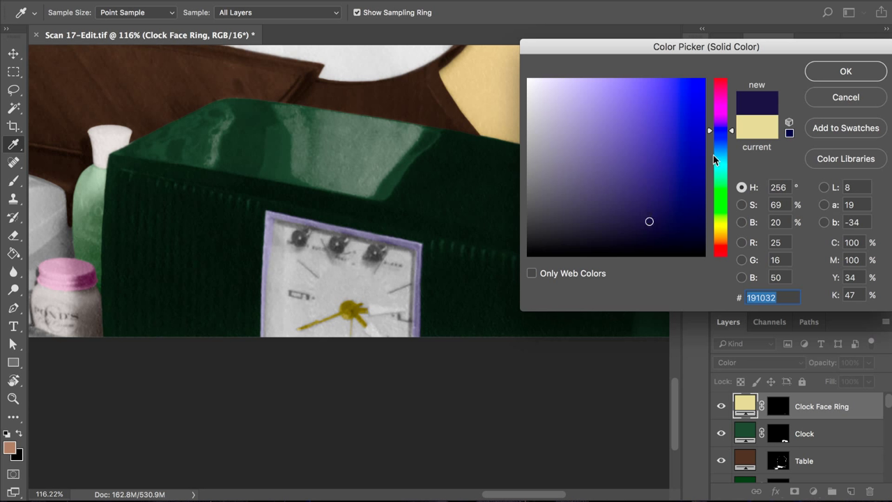
{"action": "left_click", "coordinate": [841, 73]}
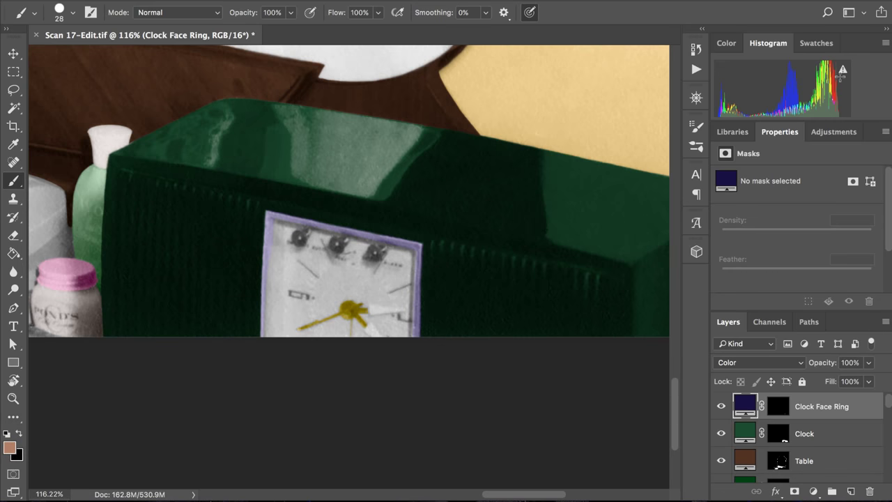
- Zoom in on the clock face to about 239%
{"action": "scroll", "coordinate": [349, 264], "scroll_direction": "up", "scroll_amount": 3}
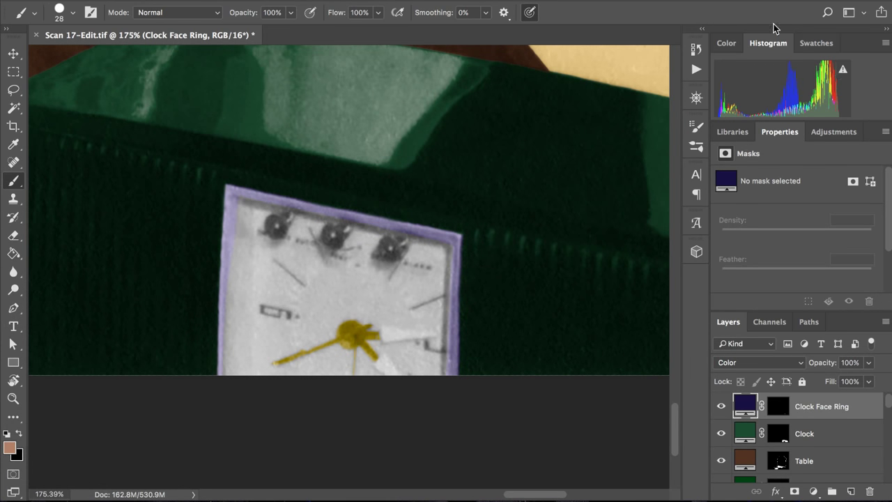
{"action": "scroll", "coordinate": [490, 211], "scroll_direction": "up", "scroll_amount": 2}
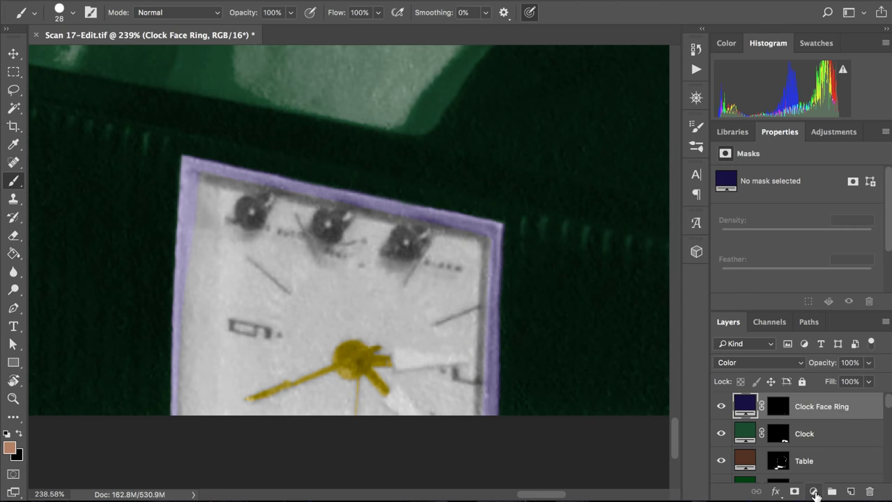
- Add a Solid Color fill layer in pale yellow #d5d28e
{"action": "left_click", "coordinate": [813, 492]}
{"action": "left_click", "coordinate": [817, 253]}
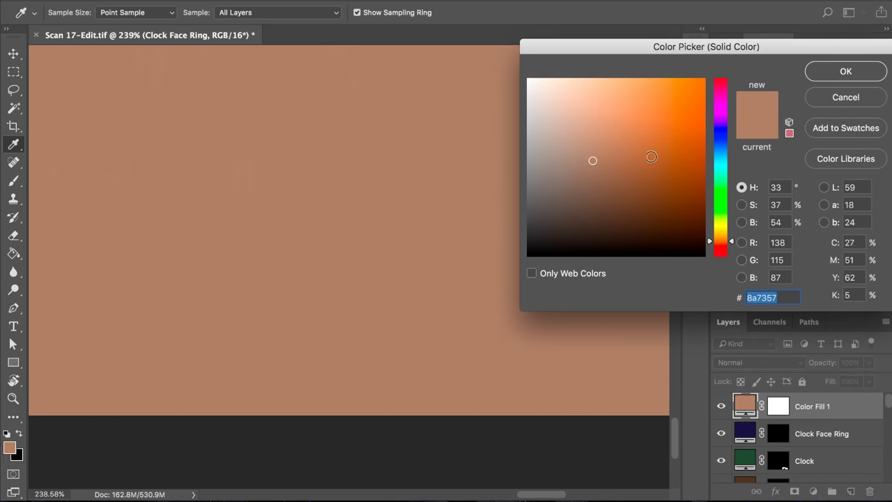
{"action": "left_click", "coordinate": [586, 107]}
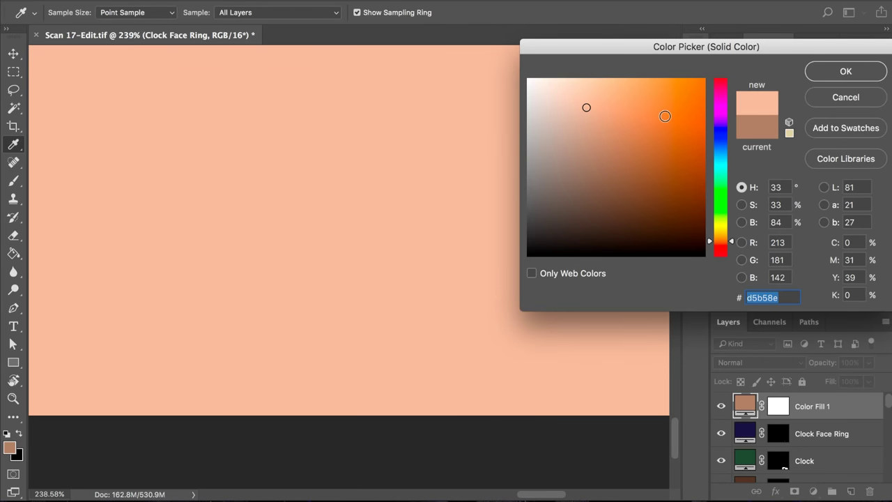
{"action": "left_click", "coordinate": [724, 200]}
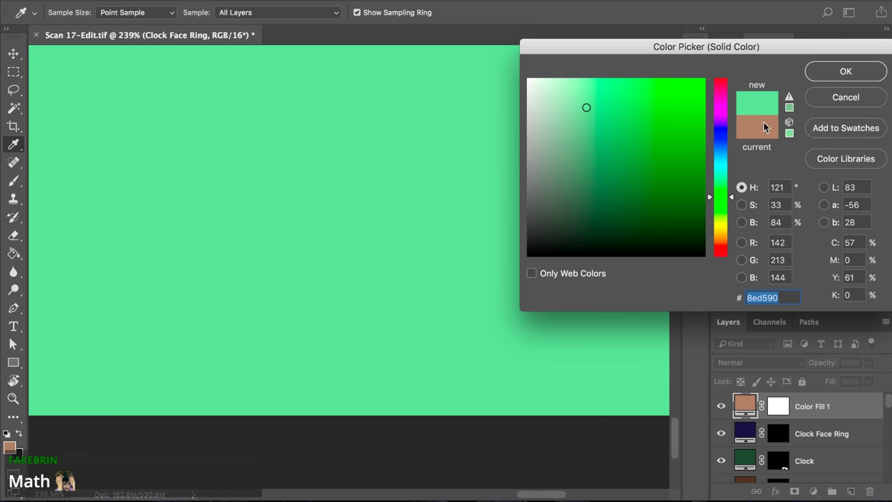
{"action": "left_click", "coordinate": [724, 229]}
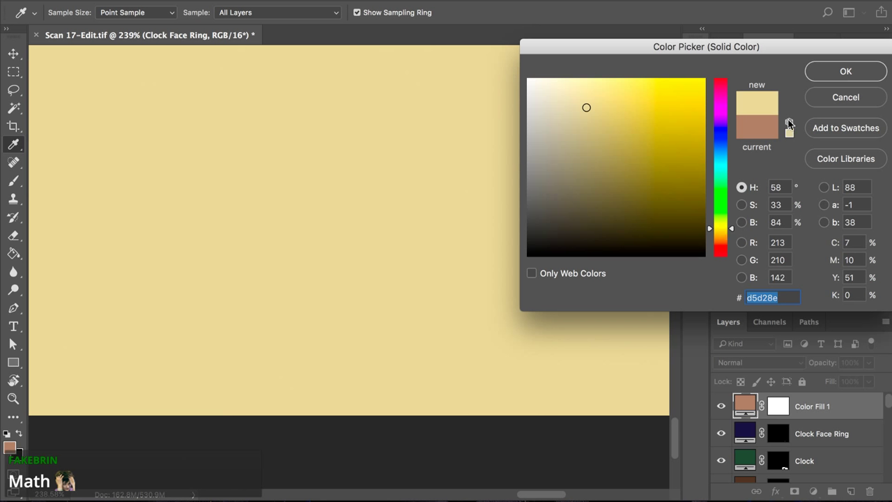
{"action": "left_click", "coordinate": [829, 74]}
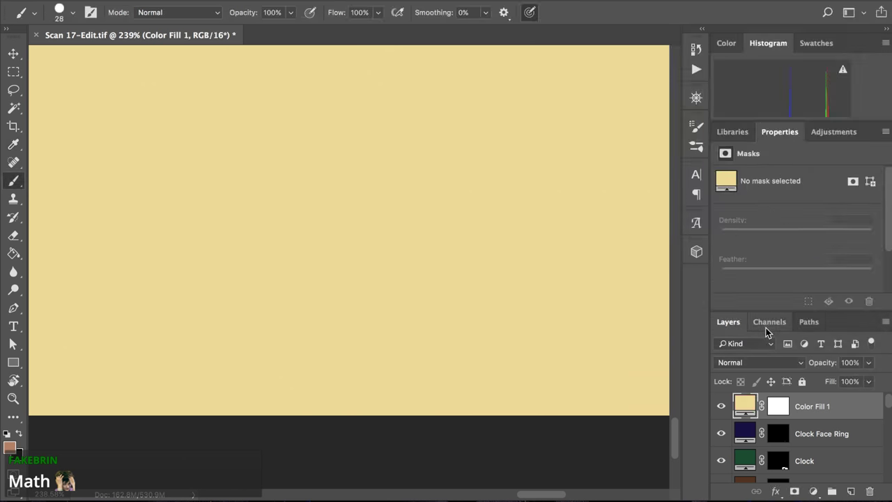
- Rename the fill layer 'Clock Face' and invert its mask to black to hide it
{"action": "double_click", "coordinate": [814, 406]}
{"action": "type", "text": "Clock Face"}
{"action": "key", "text": "Return"}
{"action": "left_click", "coordinate": [778, 411]}
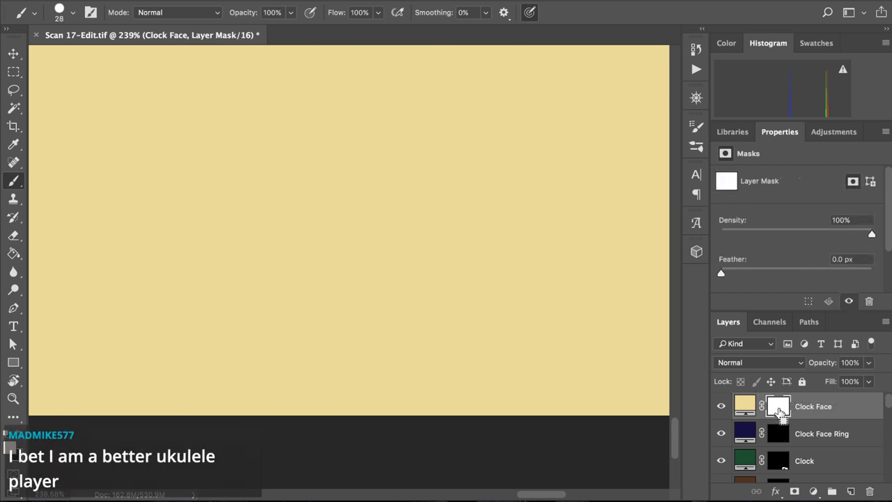
{"action": "key", "text": "ctrl+i"}
{"action": "scroll", "coordinate": [360, 357], "scroll_direction": "up", "scroll_amount": 1}
{"action": "scroll", "coordinate": [360, 357], "scroll_direction": "up", "scroll_amount": 2}
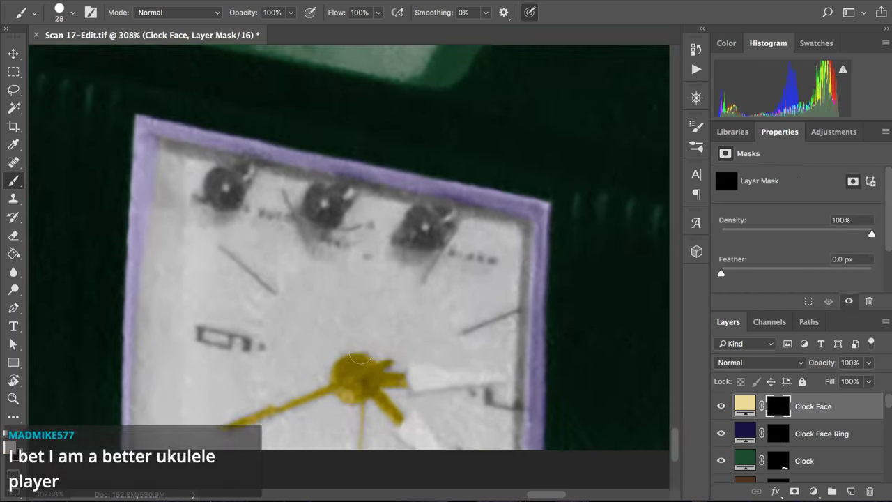
- Load the clock hands and Clock Face Ring areas as one combined selection
{"action": "left_click", "coordinate": [772, 434], "text": "ctrl"}
{"action": "scroll", "coordinate": [772, 437], "scroll_direction": "down", "scroll_amount": 3}
{"action": "scroll", "coordinate": [772, 437], "scroll_direction": "up", "scroll_amount": 2}
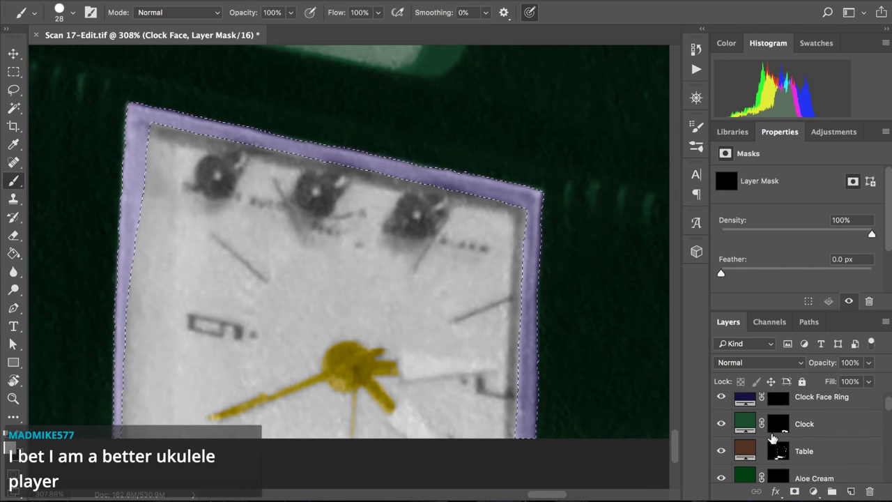
{"action": "scroll", "coordinate": [772, 437], "scroll_direction": "down", "scroll_amount": 4}
{"action": "scroll", "coordinate": [772, 437], "scroll_direction": "down", "scroll_amount": 6}
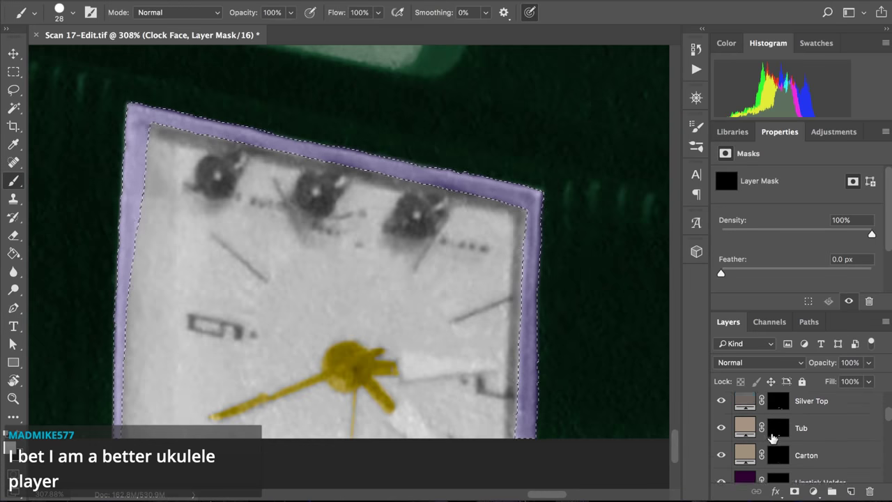
{"action": "scroll", "coordinate": [772, 437], "scroll_direction": "down", "scroll_amount": 3}
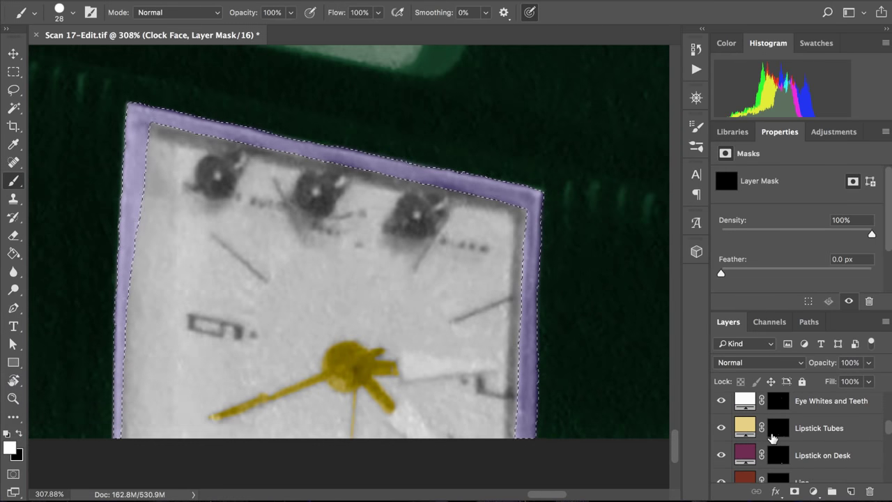
{"action": "scroll", "coordinate": [776, 434], "scroll_direction": "up", "scroll_amount": 2}
{"action": "left_click", "coordinate": [778, 431], "text": "ctrl"}
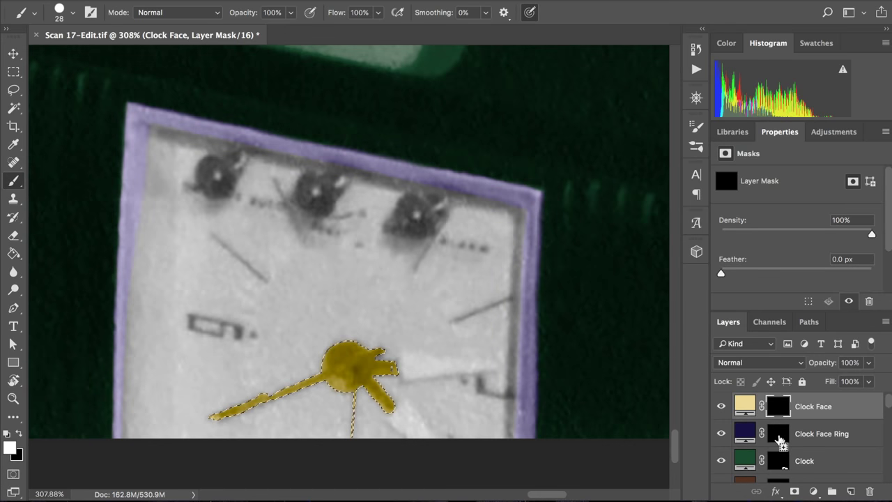
{"action": "left_click", "coordinate": [779, 438], "text": "ctrl+shift"}
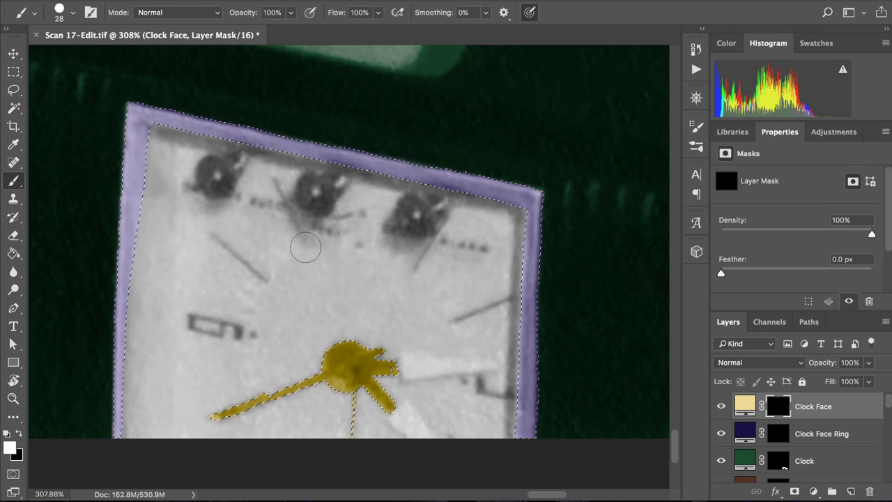
{"action": "scroll", "coordinate": [305, 247], "scroll_direction": "up", "scroll_amount": 2}
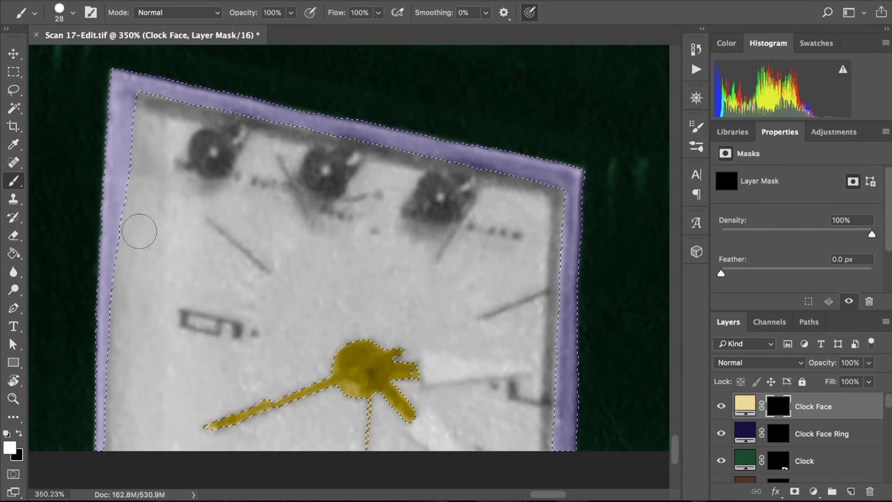
- Test a yellow dab at the face's left edge, then apply Select > Inverse
{"action": "left_click", "coordinate": [126, 249]}
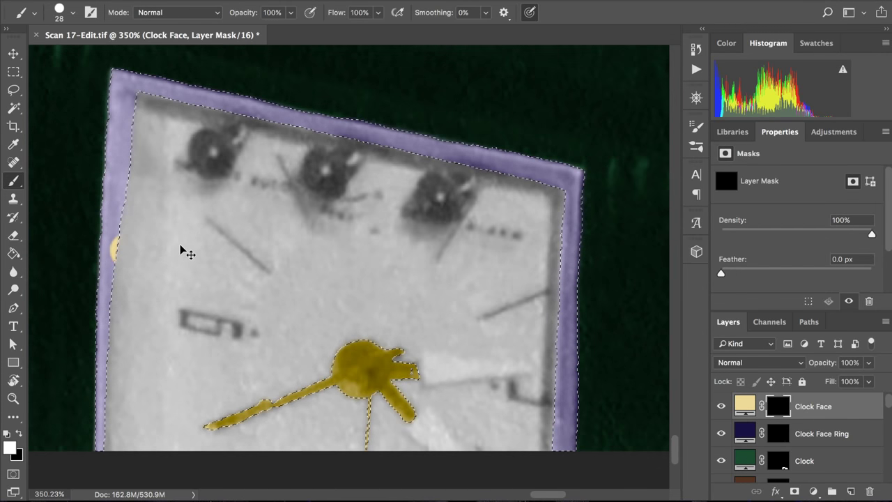
{"action": "left_click", "coordinate": [160, 1]}
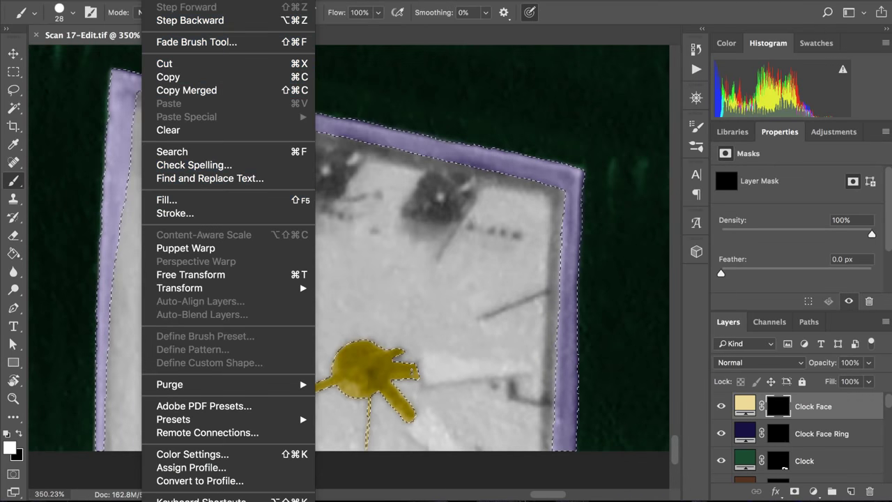
{"action": "mouse_move", "coordinate": [303, 14]}
{"action": "left_click", "coordinate": [304, 34]}
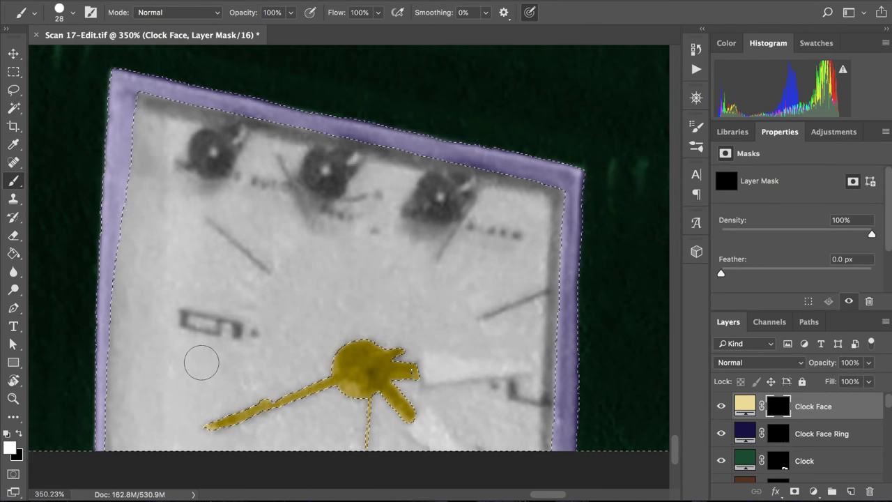
- Brush white on the Clock Face mask over the dial's left, bottom and right areas below the numerals
{"action": "mouse_move", "coordinate": [199, 360]}
{"action": "left_mouse_down"}
{"action": "mouse_move", "coordinate": [192, 391]}
{"action": "mouse_move", "coordinate": [245, 382]}
{"action": "mouse_move", "coordinate": [258, 390]}
{"action": "mouse_move", "coordinate": [223, 432]}
{"action": "mouse_move", "coordinate": [223, 405]}
{"action": "mouse_move", "coordinate": [197, 436]}
{"action": "mouse_move", "coordinate": [231, 435]}
{"action": "mouse_move", "coordinate": [287, 400]}
{"action": "mouse_move", "coordinate": [275, 429]}
{"action": "mouse_move", "coordinate": [316, 387]}
{"action": "mouse_move", "coordinate": [276, 406]}
{"action": "mouse_move", "coordinate": [375, 351]}
{"action": "mouse_move", "coordinate": [339, 381]}
{"action": "mouse_move", "coordinate": [377, 347]}
{"action": "mouse_move", "coordinate": [374, 338]}
{"action": "mouse_move", "coordinate": [321, 333]}
{"action": "mouse_move", "coordinate": [276, 343]}
{"action": "mouse_move", "coordinate": [302, 341]}
{"action": "mouse_move", "coordinate": [304, 354]}
{"action": "mouse_move", "coordinate": [312, 351]}
{"action": "mouse_move", "coordinate": [247, 346]}
{"action": "mouse_move", "coordinate": [191, 420]}
{"action": "mouse_move", "coordinate": [179, 380]}
{"action": "mouse_move", "coordinate": [118, 445]}
{"action": "mouse_move", "coordinate": [128, 307]}
{"action": "left_mouse_up"}
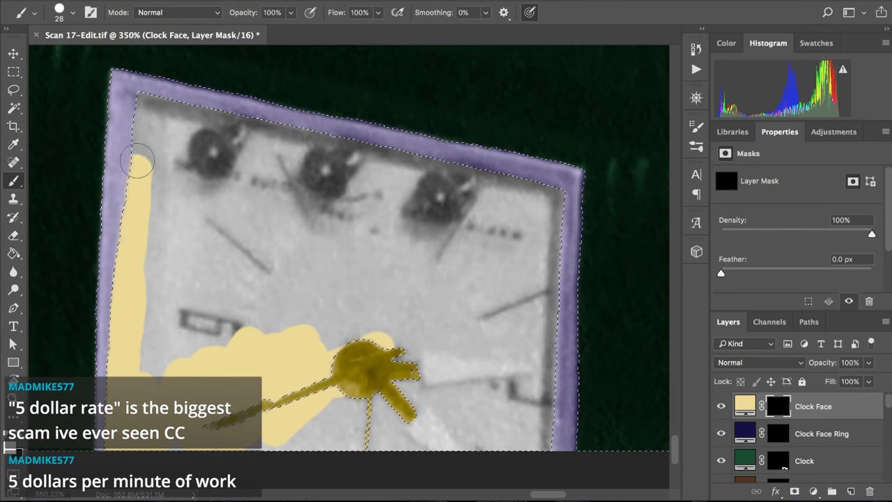
{"action": "left_click_drag", "start_coordinate": [136, 162], "coordinate": [155, 108]}
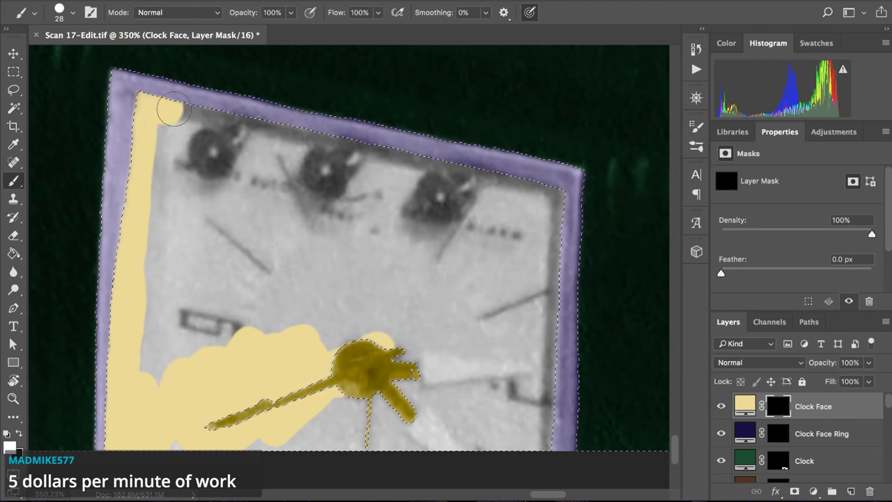
{"action": "mouse_move", "coordinate": [150, 343]}
{"action": "left_mouse_down"}
{"action": "mouse_move", "coordinate": [160, 428]}
{"action": "mouse_move", "coordinate": [170, 431]}
{"action": "left_mouse_up"}
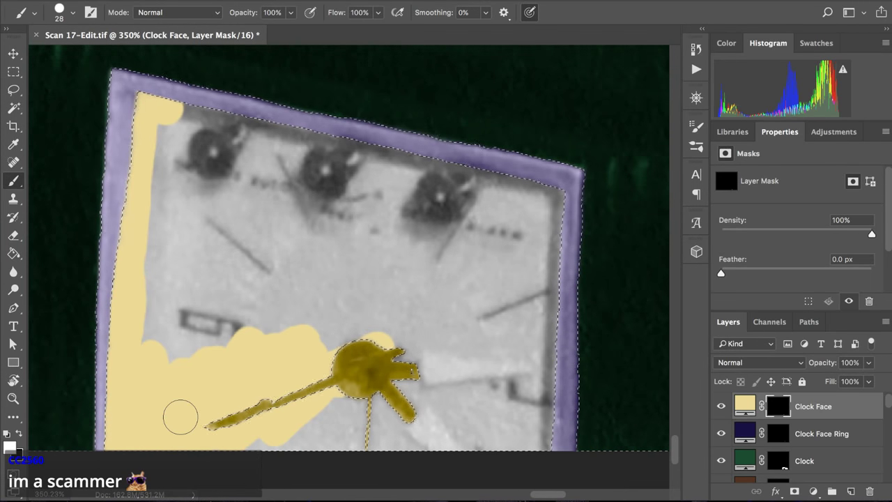
{"action": "mouse_move", "coordinate": [204, 335]}
{"action": "left_mouse_down"}
{"action": "mouse_move", "coordinate": [156, 339]}
{"action": "mouse_move", "coordinate": [153, 331]}
{"action": "mouse_move", "coordinate": [155, 345]}
{"action": "mouse_move", "coordinate": [185, 363]}
{"action": "mouse_move", "coordinate": [181, 349]}
{"action": "mouse_move", "coordinate": [239, 351]}
{"action": "mouse_move", "coordinate": [192, 345]}
{"action": "mouse_move", "coordinate": [263, 331]}
{"action": "mouse_move", "coordinate": [354, 332]}
{"action": "left_mouse_up"}
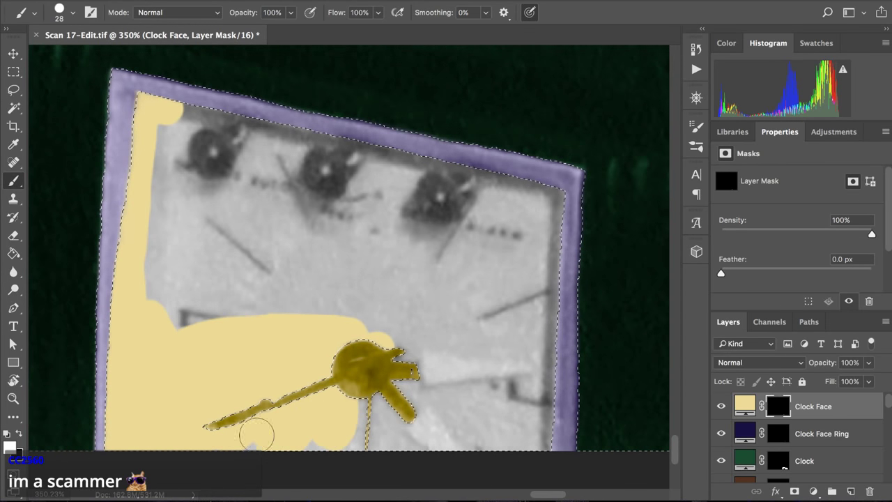
{"action": "mouse_move", "coordinate": [256, 434]}
{"action": "left_mouse_down"}
{"action": "mouse_move", "coordinate": [300, 443]}
{"action": "mouse_move", "coordinate": [313, 419]}
{"action": "mouse_move", "coordinate": [335, 443]}
{"action": "left_mouse_up"}
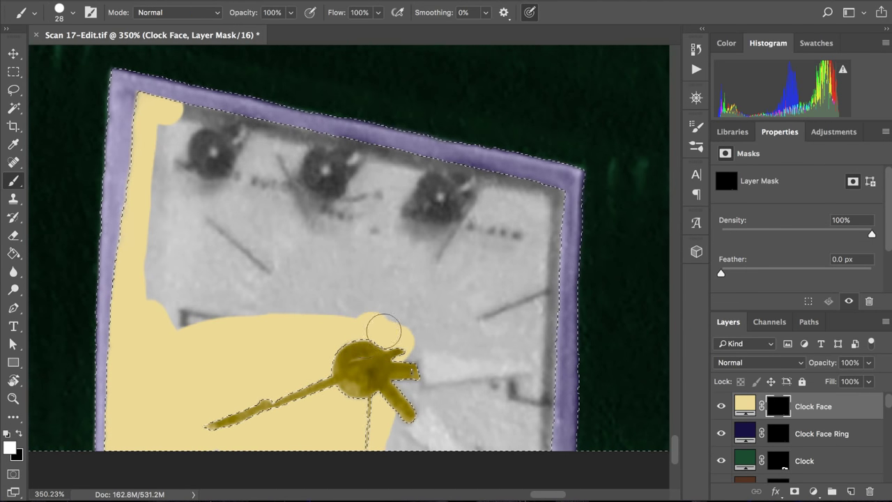
{"action": "mouse_move", "coordinate": [383, 325]}
{"action": "left_mouse_down"}
{"action": "mouse_move", "coordinate": [163, 299]}
{"action": "mouse_move", "coordinate": [190, 321]}
{"action": "mouse_move", "coordinate": [168, 311]}
{"action": "mouse_move", "coordinate": [144, 264]}
{"action": "mouse_move", "coordinate": [156, 247]}
{"action": "mouse_move", "coordinate": [153, 197]}
{"action": "mouse_move", "coordinate": [194, 303]}
{"action": "mouse_move", "coordinate": [438, 320]}
{"action": "mouse_move", "coordinate": [400, 324]}
{"action": "mouse_move", "coordinate": [542, 326]}
{"action": "mouse_move", "coordinate": [563, 197]}
{"action": "mouse_move", "coordinate": [548, 199]}
{"action": "mouse_move", "coordinate": [541, 217]}
{"action": "mouse_move", "coordinate": [547, 198]}
{"action": "mouse_move", "coordinate": [516, 316]}
{"action": "mouse_move", "coordinate": [518, 282]}
{"action": "mouse_move", "coordinate": [513, 304]}
{"action": "mouse_move", "coordinate": [506, 282]}
{"action": "left_mouse_up"}
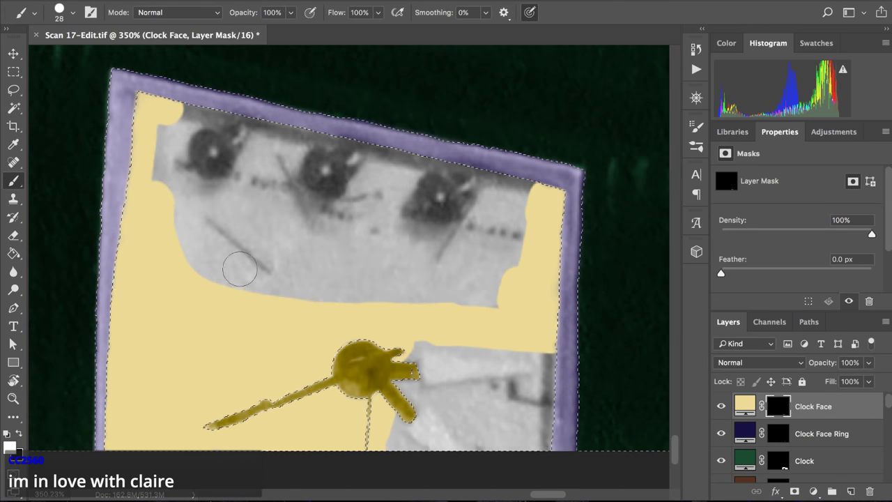
{"action": "mouse_move", "coordinate": [239, 258]}
{"action": "left_mouse_down"}
{"action": "mouse_move", "coordinate": [240, 281]}
{"action": "mouse_move", "coordinate": [494, 312]}
{"action": "mouse_move", "coordinate": [528, 196]}
{"action": "left_mouse_up"}
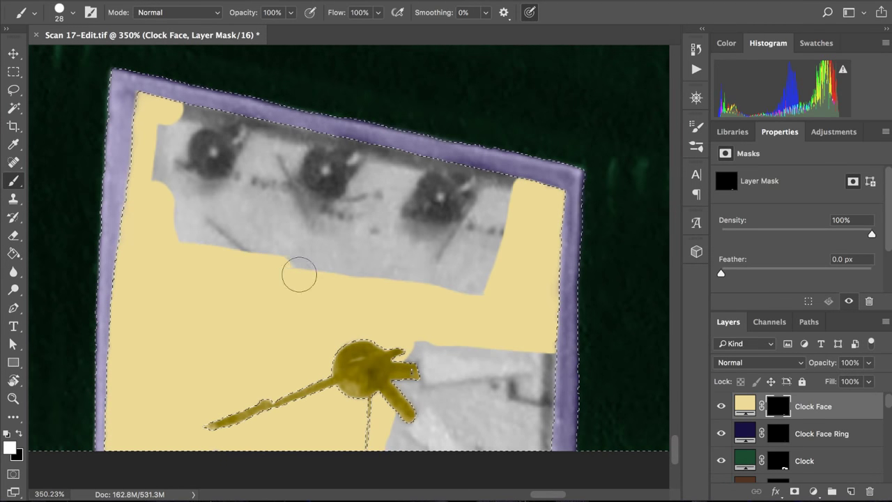
{"action": "mouse_move", "coordinate": [404, 273]}
{"action": "left_mouse_down"}
{"action": "mouse_move", "coordinate": [507, 289]}
{"action": "mouse_move", "coordinate": [494, 207]}
{"action": "left_mouse_up"}
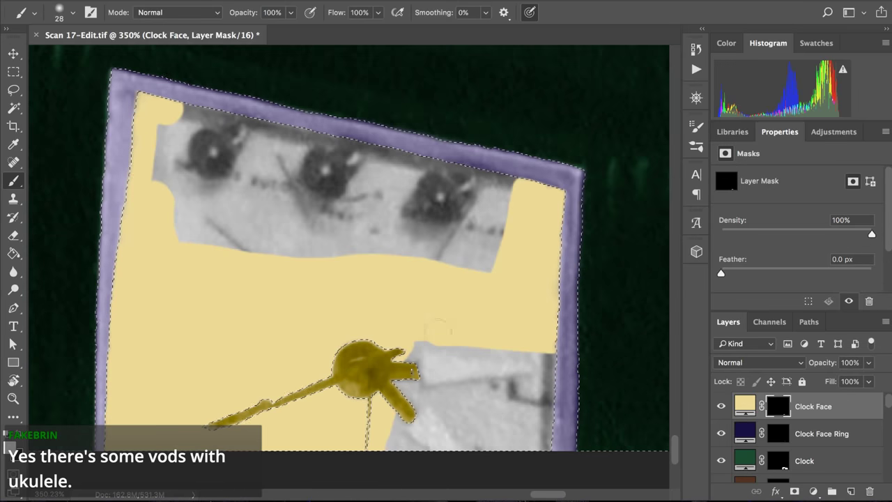
- Outline the right, middle and left winding holes in pale yellow and fill the top-left corner
{"action": "scroll", "coordinate": [456, 275], "scroll_direction": "up", "scroll_amount": 3}
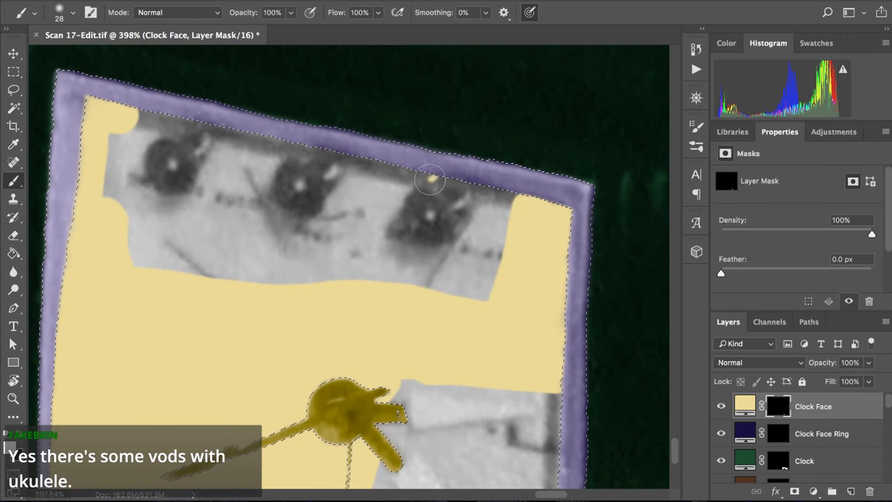
{"action": "mouse_move", "coordinate": [432, 180]}
{"action": "left_mouse_down"}
{"action": "mouse_move", "coordinate": [397, 206]}
{"action": "mouse_move", "coordinate": [405, 237]}
{"action": "mouse_move", "coordinate": [440, 252]}
{"action": "mouse_move", "coordinate": [469, 217]}
{"action": "left_mouse_up"}
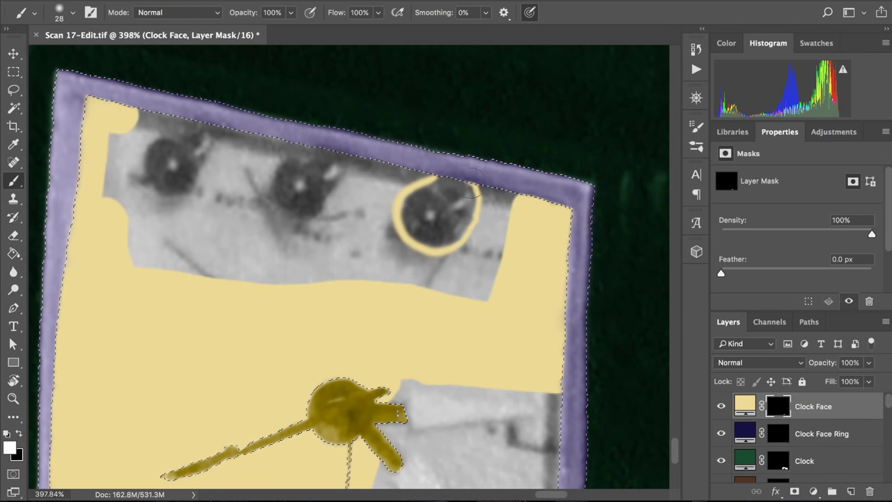
{"action": "left_click_drag", "start_coordinate": [476, 212], "coordinate": [464, 268]}
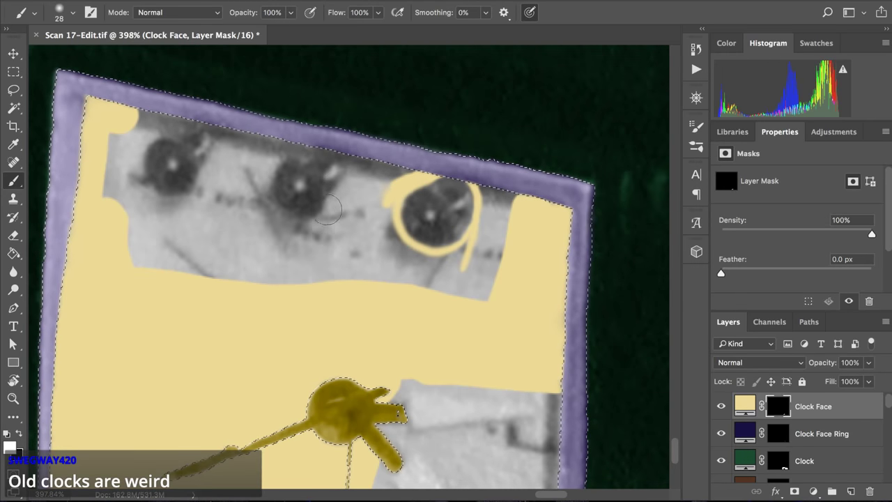
{"action": "left_click_drag", "start_coordinate": [306, 221], "coordinate": [342, 178]}
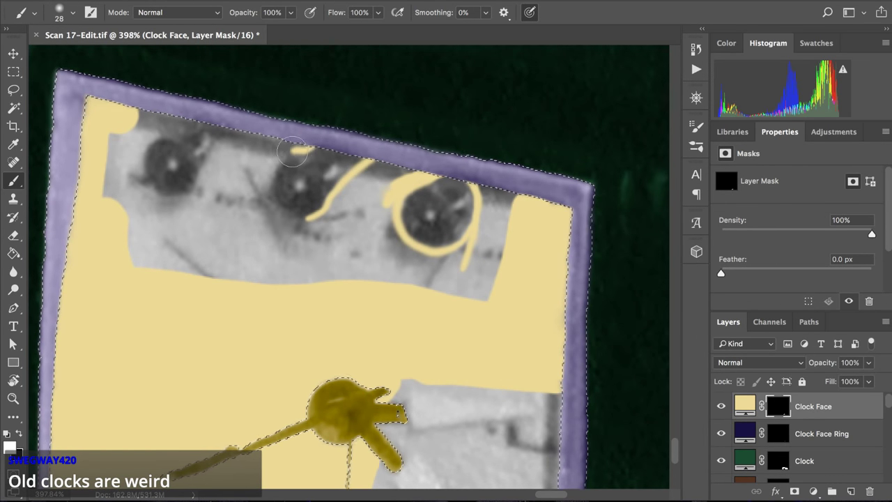
{"action": "mouse_move", "coordinate": [279, 159]}
{"action": "left_mouse_down"}
{"action": "mouse_move", "coordinate": [272, 189]}
{"action": "mouse_move", "coordinate": [284, 208]}
{"action": "mouse_move", "coordinate": [333, 197]}
{"action": "left_mouse_up"}
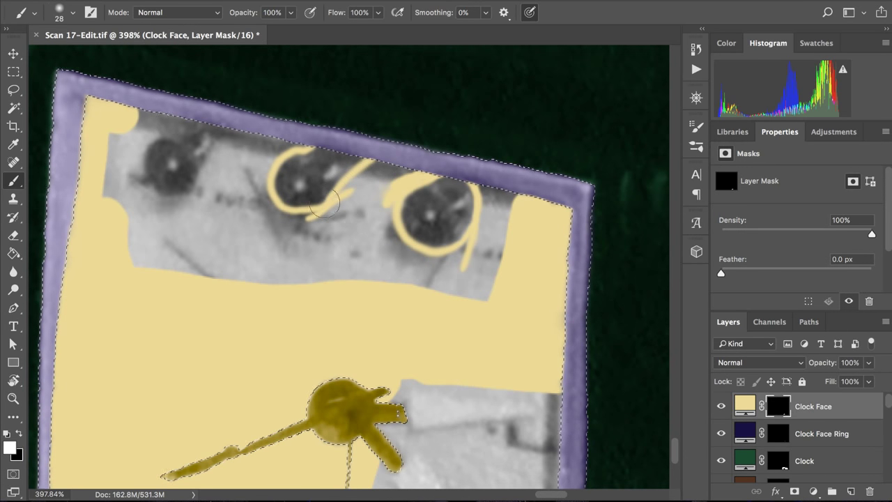
{"action": "mouse_move", "coordinate": [278, 223]}
{"action": "left_mouse_down"}
{"action": "mouse_move", "coordinate": [314, 214]}
{"action": "mouse_move", "coordinate": [298, 208]}
{"action": "mouse_move", "coordinate": [317, 200]}
{"action": "mouse_move", "coordinate": [339, 207]}
{"action": "left_mouse_up"}
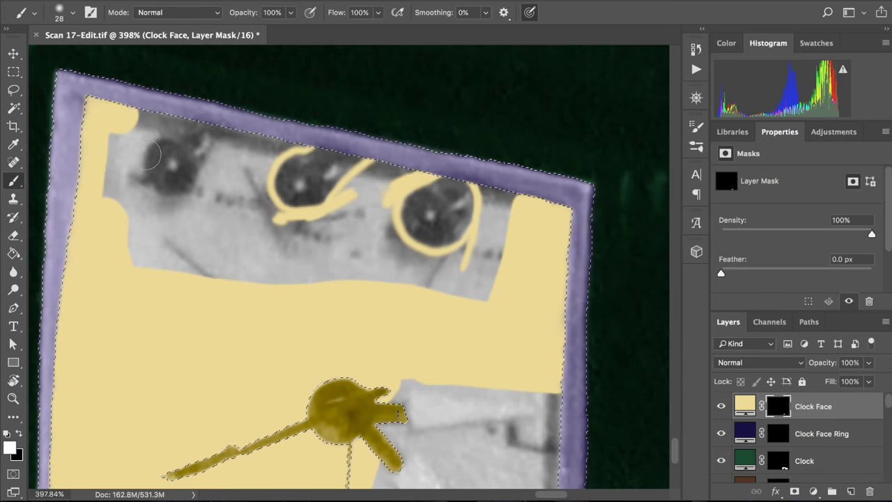
{"action": "left_click_drag", "start_coordinate": [145, 156], "coordinate": [153, 146]}
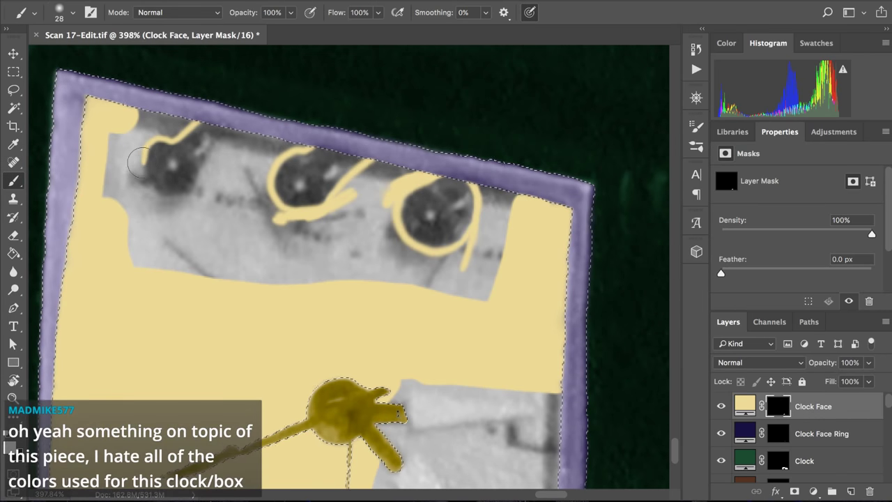
{"action": "mouse_move", "coordinate": [139, 166]}
{"action": "left_mouse_down"}
{"action": "mouse_move", "coordinate": [150, 198]}
{"action": "mouse_move", "coordinate": [172, 204]}
{"action": "mouse_move", "coordinate": [195, 192]}
{"action": "mouse_move", "coordinate": [201, 169]}
{"action": "left_mouse_up"}
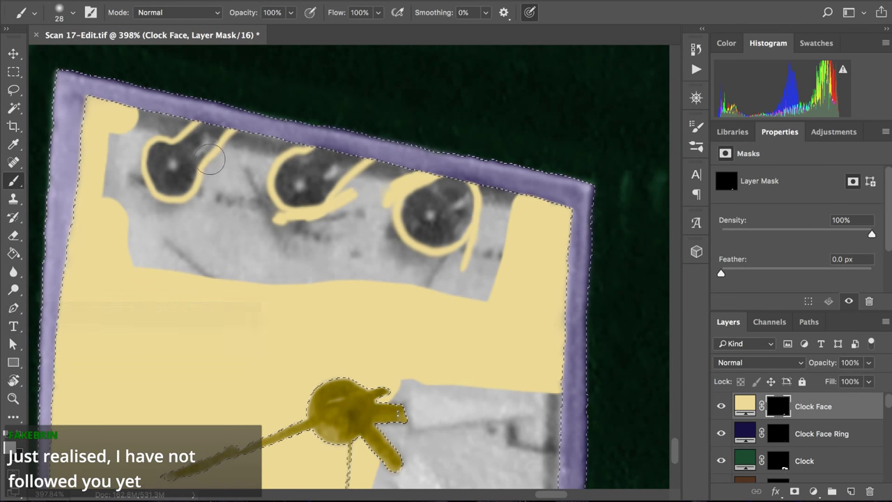
{"action": "left_click_drag", "start_coordinate": [234, 133], "coordinate": [222, 145]}
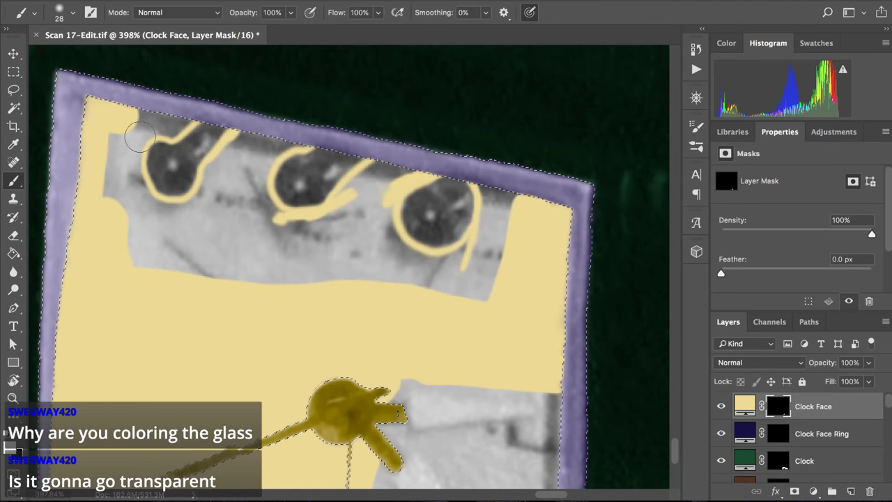
{"action": "left_click_drag", "start_coordinate": [141, 108], "coordinate": [128, 106]}
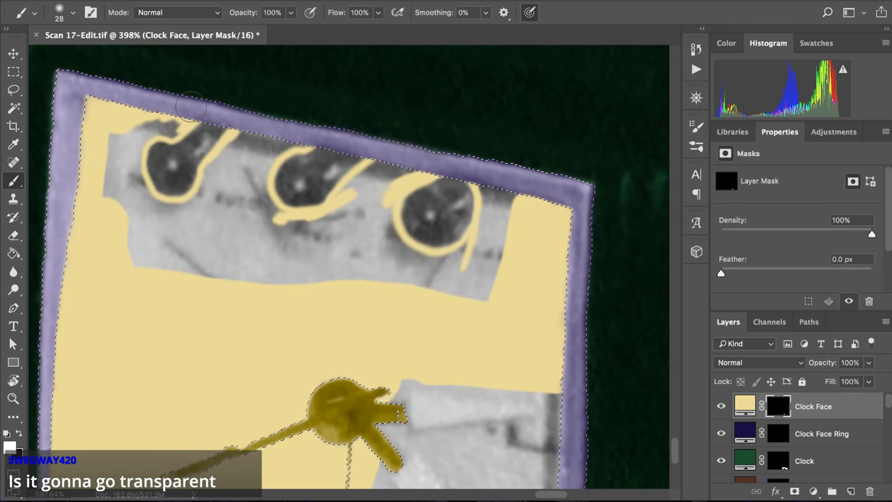
- Paint out the grey streak right of the hands with pale yellow
{"action": "scroll", "coordinate": [315, 280], "scroll_direction": "down", "scroll_amount": 5}
{"action": "scroll", "coordinate": [315, 280], "scroll_direction": "right", "scroll_amount": 2}
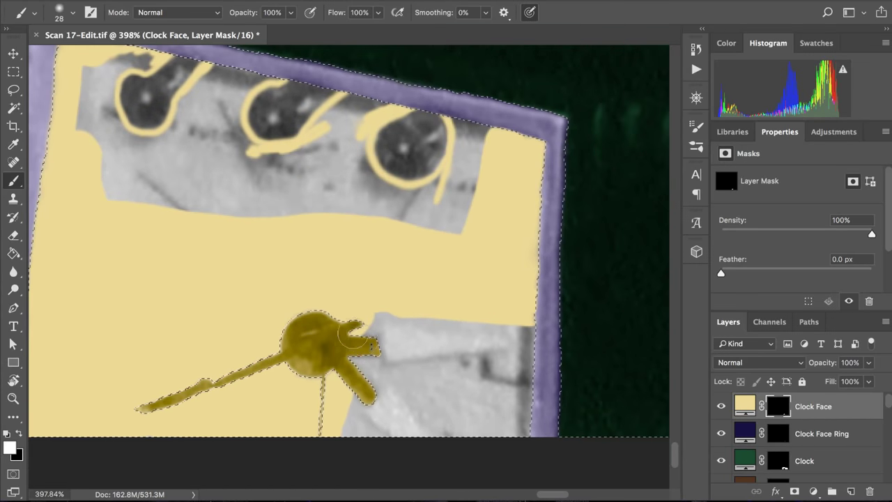
{"action": "mouse_move", "coordinate": [364, 330]}
{"action": "left_mouse_down"}
{"action": "mouse_move", "coordinate": [391, 319]}
{"action": "mouse_move", "coordinate": [534, 326]}
{"action": "left_mouse_up"}
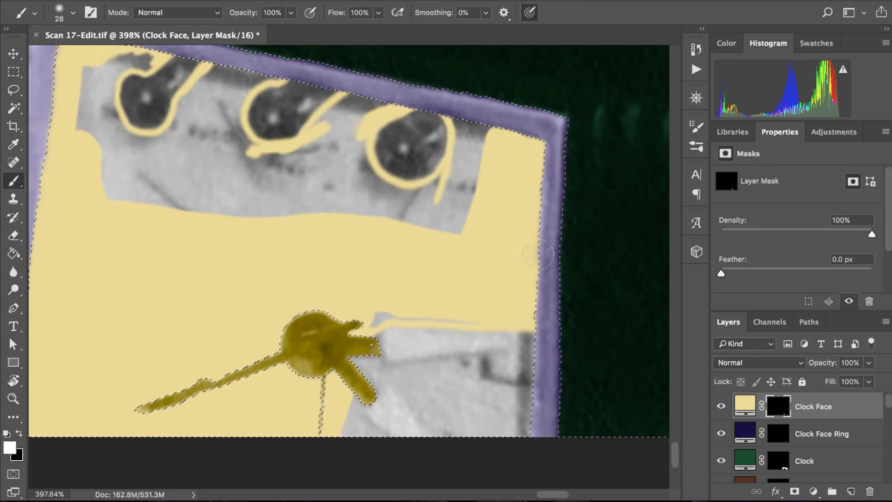
{"action": "left_click", "coordinate": [385, 315]}
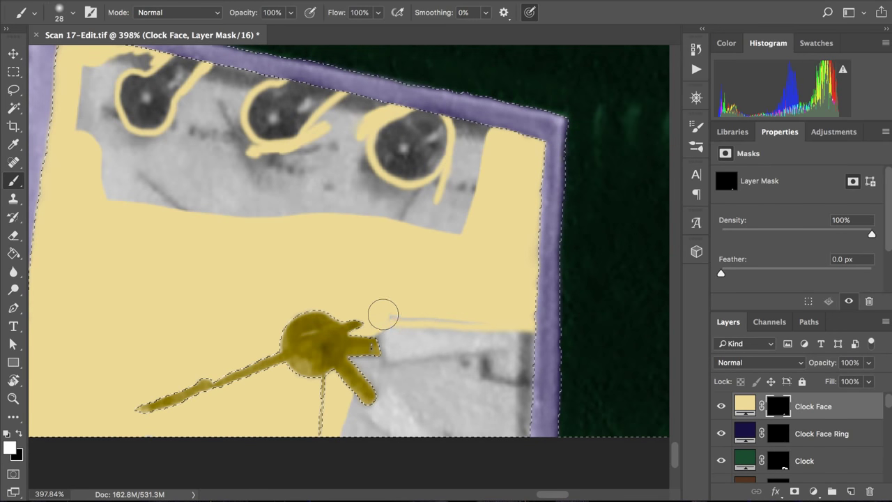
{"action": "left_click", "coordinate": [381, 316]}
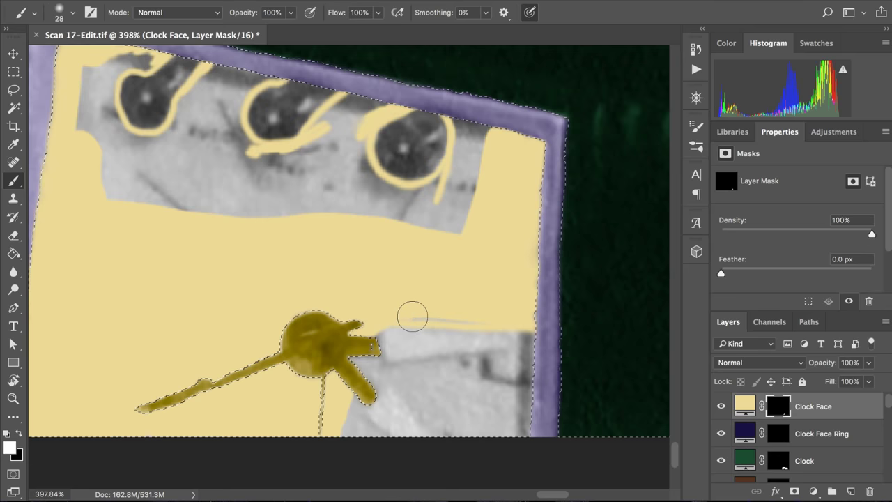
{"action": "left_click_drag", "start_coordinate": [408, 318], "coordinate": [503, 322]}
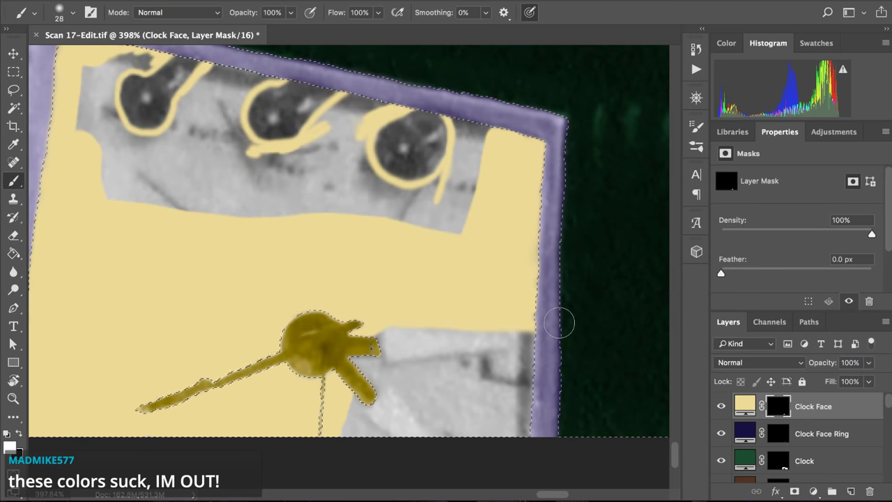
- Fill grey at the numeral strip's left edge and extend yellow along the short hand to the ring
{"action": "mouse_move", "coordinate": [104, 212]}
{"action": "left_mouse_down"}
{"action": "mouse_move", "coordinate": [132, 200]}
{"action": "mouse_move", "coordinate": [149, 205]}
{"action": "mouse_move", "coordinate": [190, 241]}
{"action": "mouse_move", "coordinate": [104, 182]}
{"action": "mouse_move", "coordinate": [212, 223]}
{"action": "mouse_move", "coordinate": [275, 232]}
{"action": "mouse_move", "coordinate": [209, 197]}
{"action": "left_mouse_up"}
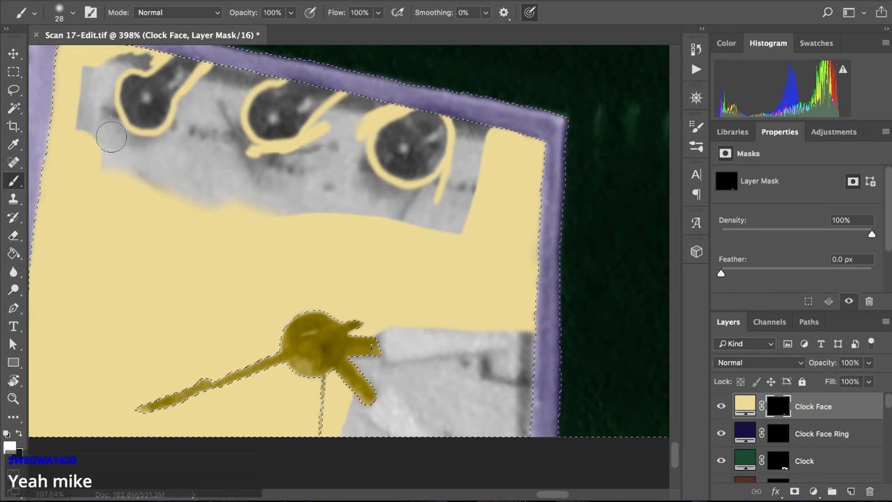
{"action": "mouse_move", "coordinate": [70, 123]}
{"action": "left_mouse_down"}
{"action": "mouse_move", "coordinate": [79, 92]}
{"action": "mouse_move", "coordinate": [94, 178]}
{"action": "mouse_move", "coordinate": [77, 131]}
{"action": "mouse_move", "coordinate": [104, 172]}
{"action": "left_mouse_up"}
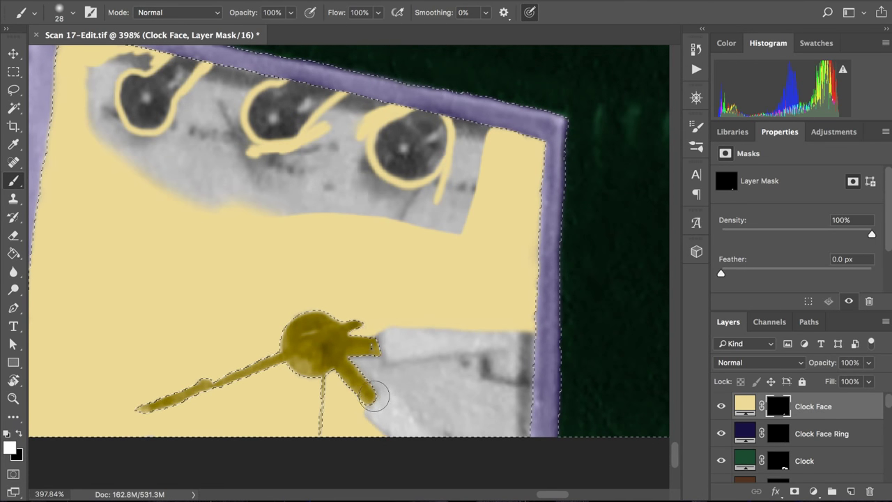
{"action": "left_click_drag", "start_coordinate": [392, 407], "coordinate": [402, 414]}
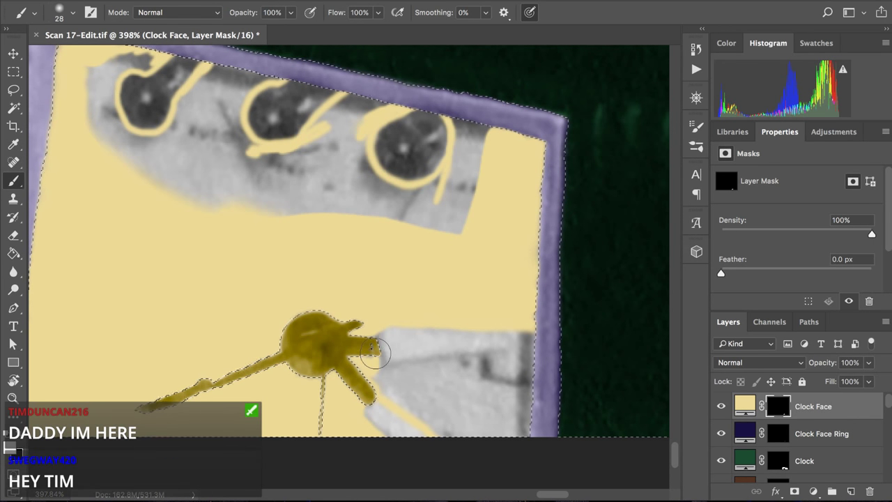
{"action": "left_click_drag", "start_coordinate": [379, 366], "coordinate": [395, 369]}
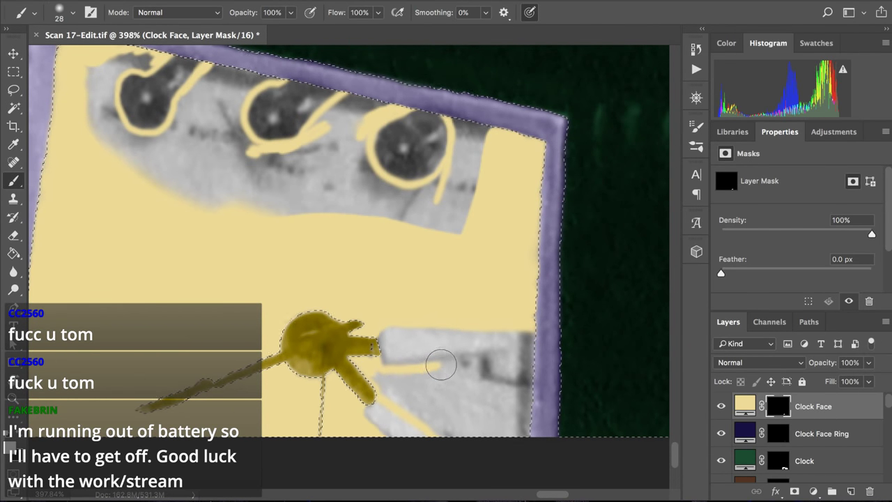
{"action": "left_click_drag", "start_coordinate": [448, 363], "coordinate": [524, 354]}
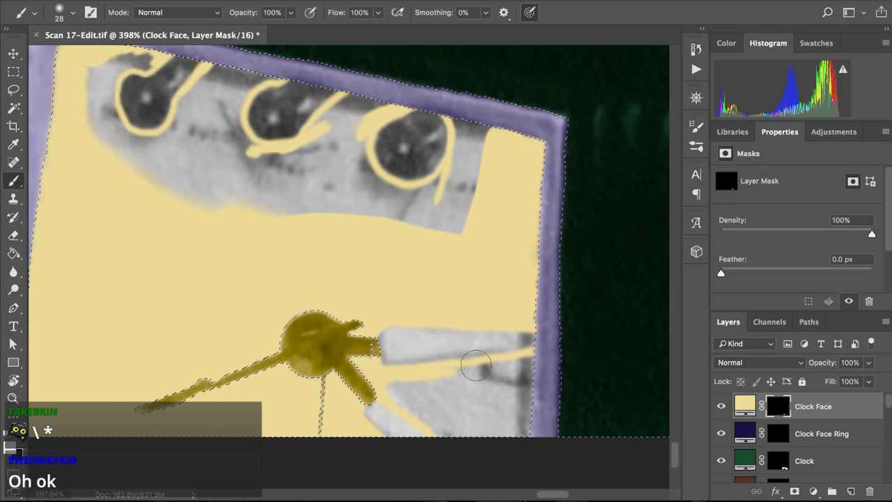
- View the Clock Face mask alone, raise brush hardness, and clean the mask's right edge
{"action": "key", "text": "backslash"}
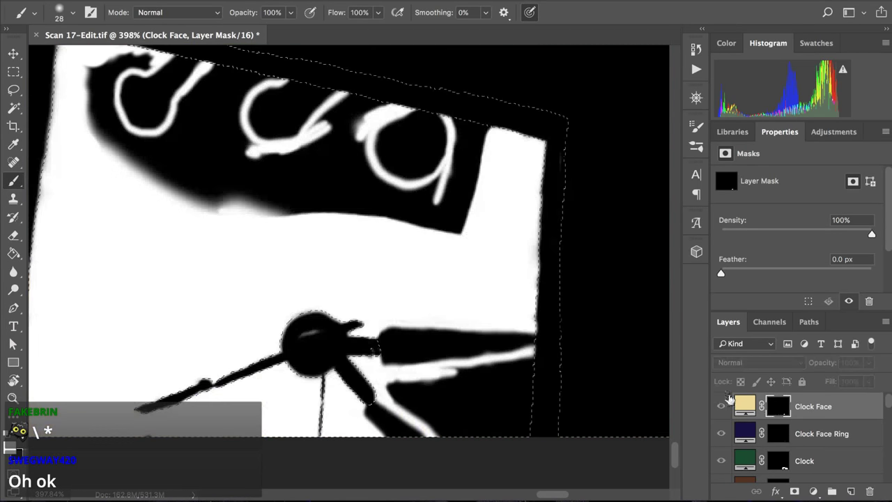
{"action": "scroll", "coordinate": [434, 213], "scroll_direction": "up", "scroll_amount": 5}
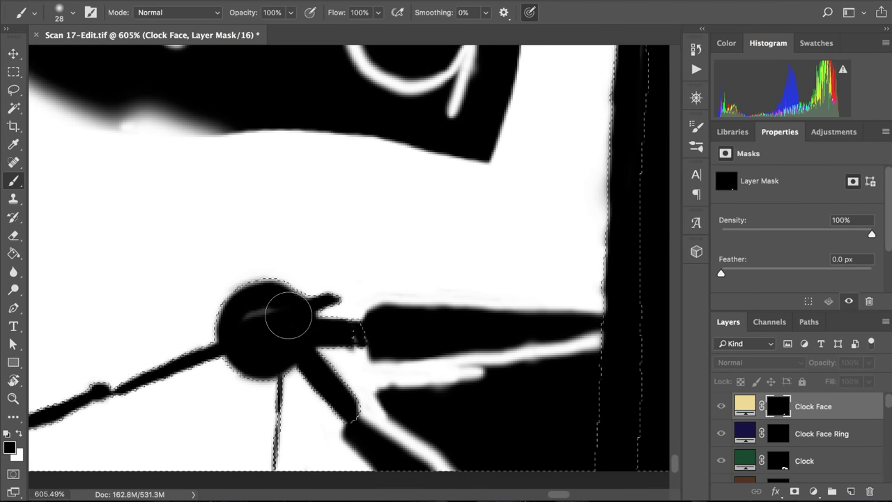
{"action": "key", "text": "x"}
{"action": "left_click", "coordinate": [389, 288]}
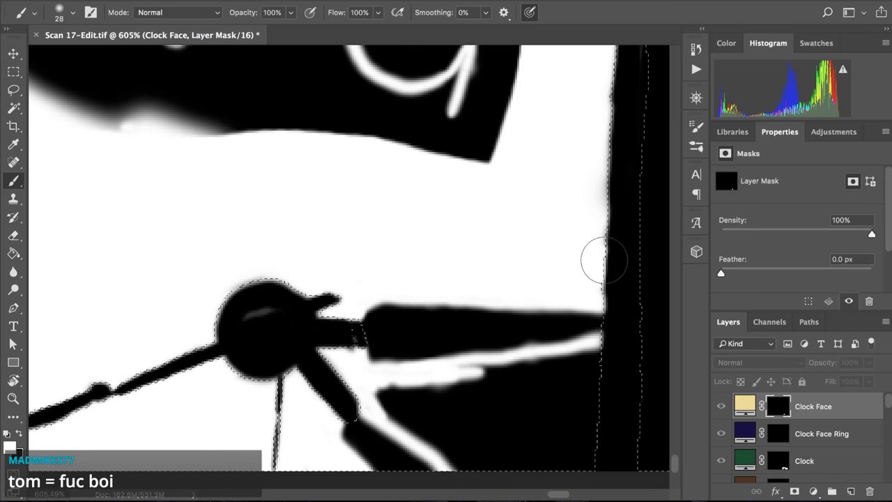
{"action": "mouse_move", "coordinate": [602, 258]}
{"action": "left_mouse_down"}
{"action": "mouse_move", "coordinate": [618, 162]}
{"action": "mouse_move", "coordinate": [577, 186]}
{"action": "mouse_move", "coordinate": [575, 208]}
{"action": "mouse_move", "coordinate": [585, 176]}
{"action": "mouse_move", "coordinate": [584, 349]}
{"action": "left_mouse_up"}
{"action": "scroll", "coordinate": [571, 202], "scroll_direction": "right", "scroll_amount": 5}
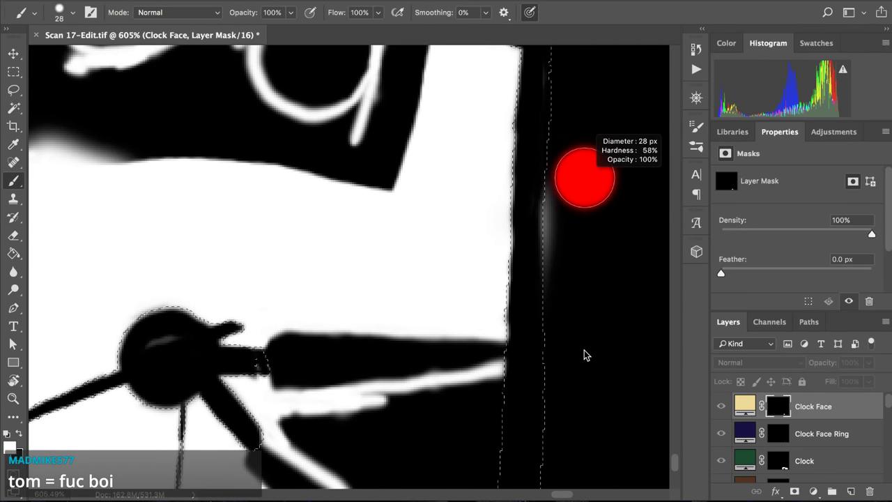
{"action": "left_click_drag", "start_coordinate": [582, 402], "coordinate": [578, 422]}
{"action": "left_click_drag", "start_coordinate": [565, 319], "coordinate": [561, 473]}
{"action": "key", "text": "x"}
{"action": "mouse_move", "coordinate": [567, 215]}
{"action": "left_mouse_down"}
{"action": "mouse_move", "coordinate": [564, 193]}
{"action": "mouse_move", "coordinate": [557, 313]}
{"action": "left_mouse_up"}
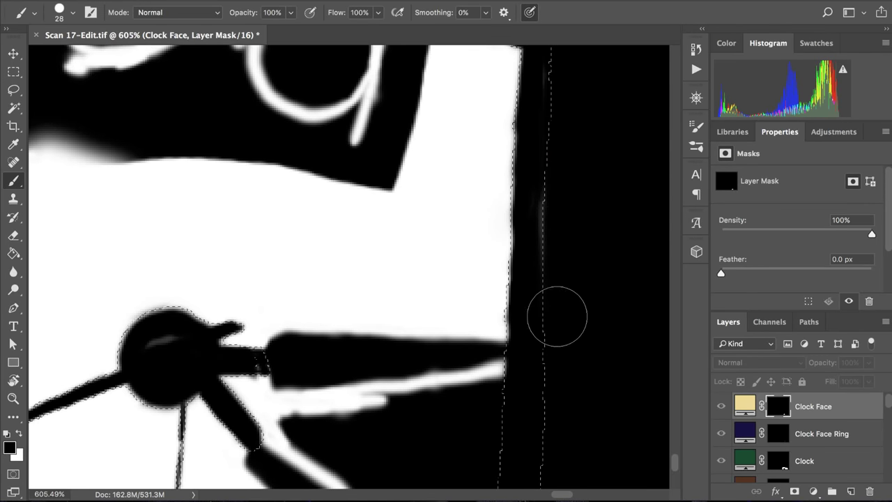
{"action": "scroll", "coordinate": [561, 283], "scroll_direction": "down", "scroll_amount": 5}
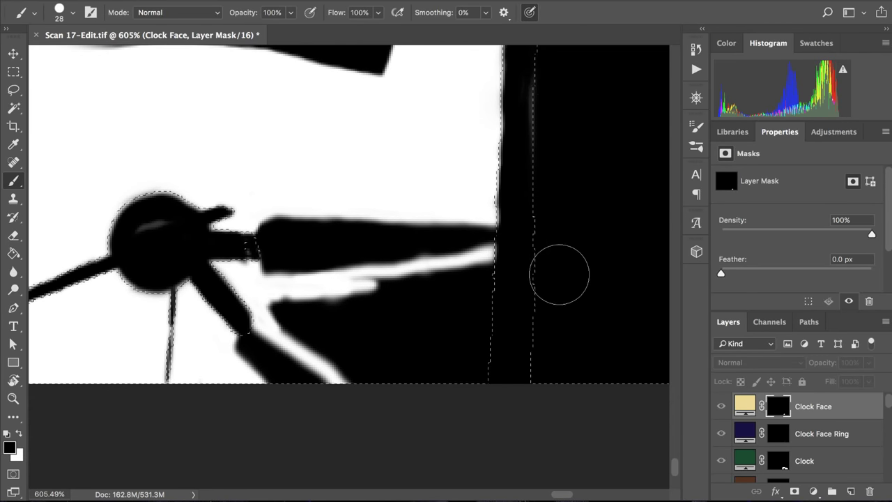
- Fill the black gaps beneath the long hand with white up to the ring edge
{"action": "key", "text": "x"}
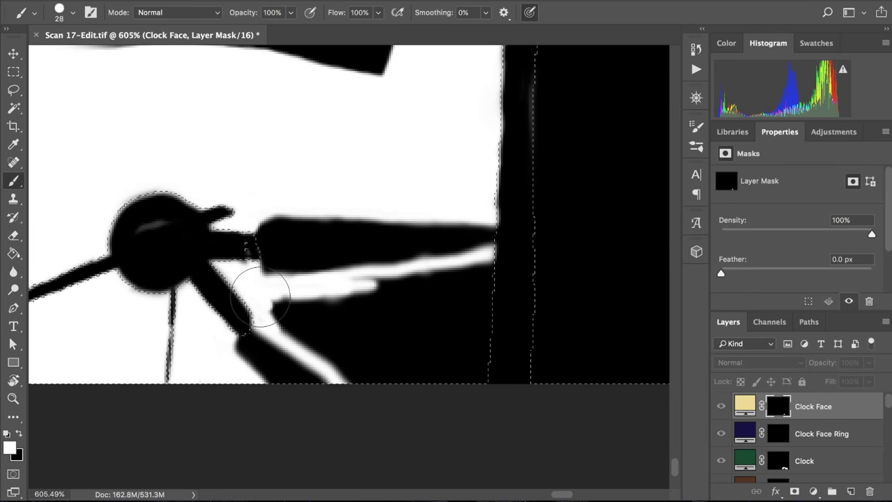
{"action": "mouse_move", "coordinate": [269, 319]}
{"action": "left_mouse_down"}
{"action": "mouse_move", "coordinate": [265, 313]}
{"action": "mouse_move", "coordinate": [340, 369]}
{"action": "mouse_move", "coordinate": [279, 309]}
{"action": "mouse_move", "coordinate": [354, 295]}
{"action": "mouse_move", "coordinate": [352, 287]}
{"action": "mouse_move", "coordinate": [393, 288]}
{"action": "mouse_move", "coordinate": [371, 284]}
{"action": "mouse_move", "coordinate": [418, 289]}
{"action": "mouse_move", "coordinate": [400, 284]}
{"action": "left_mouse_up"}
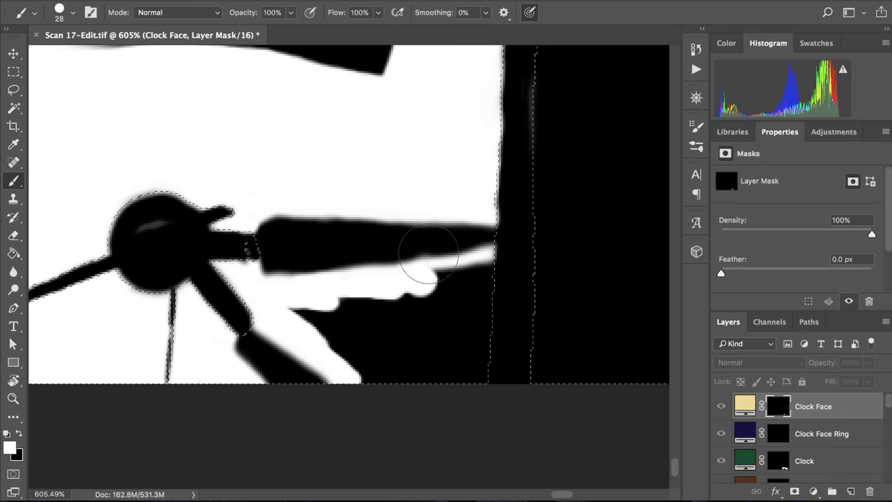
{"action": "key", "text": "x"}
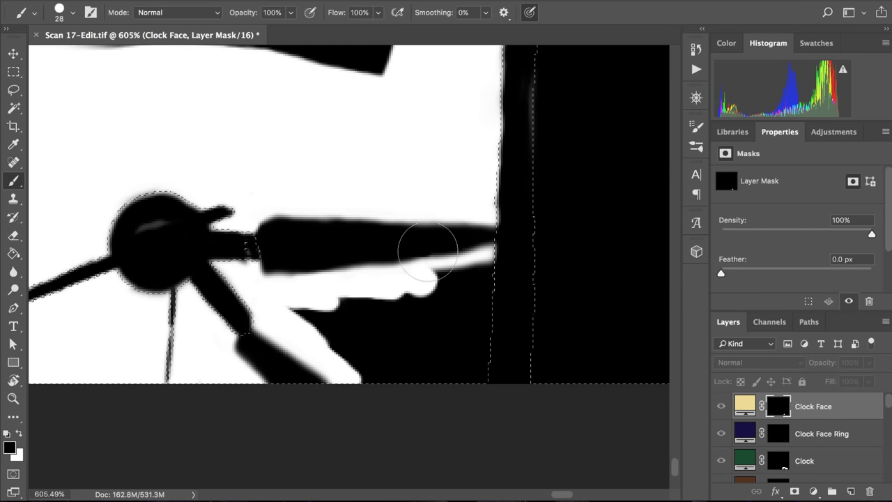
{"action": "key", "text": "x"}
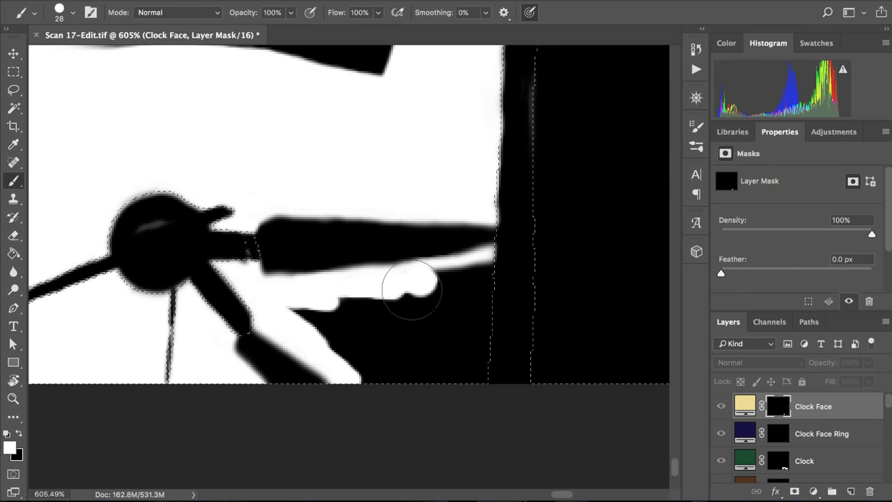
{"action": "mouse_move", "coordinate": [407, 284]}
{"action": "left_mouse_down"}
{"action": "mouse_move", "coordinate": [450, 288]}
{"action": "mouse_move", "coordinate": [434, 285]}
{"action": "mouse_move", "coordinate": [453, 279]}
{"action": "mouse_move", "coordinate": [433, 271]}
{"action": "left_mouse_up"}
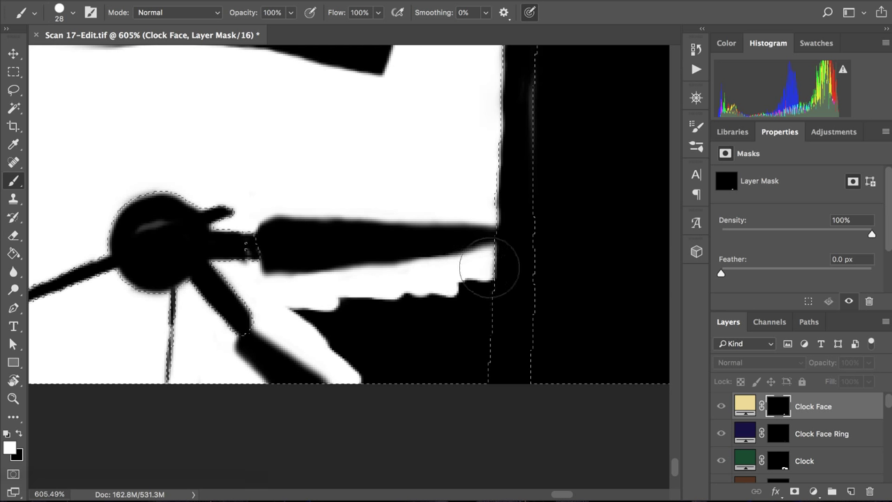
{"action": "mouse_move", "coordinate": [489, 266]}
{"action": "left_mouse_down"}
{"action": "mouse_move", "coordinate": [462, 289]}
{"action": "mouse_move", "coordinate": [529, 301]}
{"action": "left_mouse_up"}
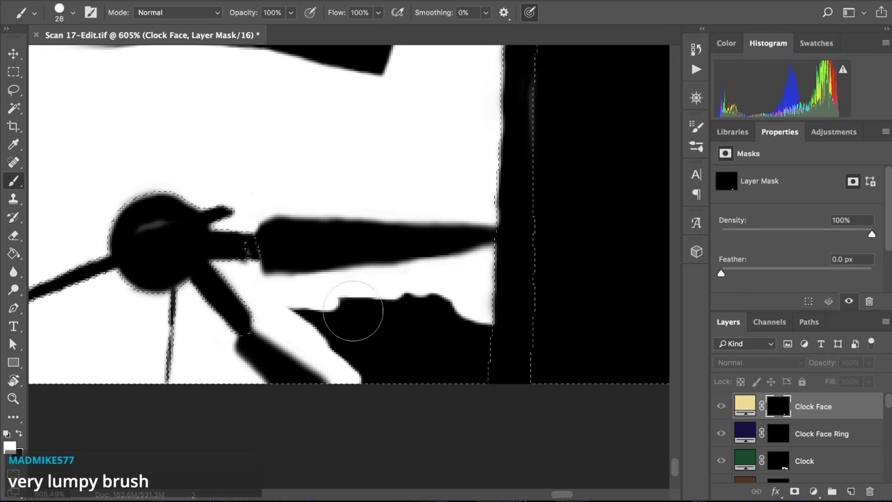
{"action": "mouse_move", "coordinate": [352, 312]}
{"action": "left_mouse_down"}
{"action": "mouse_move", "coordinate": [296, 317]}
{"action": "mouse_move", "coordinate": [293, 310]}
{"action": "mouse_move", "coordinate": [309, 324]}
{"action": "mouse_move", "coordinate": [314, 306]}
{"action": "mouse_move", "coordinate": [323, 337]}
{"action": "mouse_move", "coordinate": [330, 317]}
{"action": "mouse_move", "coordinate": [339, 353]}
{"action": "mouse_move", "coordinate": [340, 310]}
{"action": "mouse_move", "coordinate": [346, 362]}
{"action": "mouse_move", "coordinate": [349, 305]}
{"action": "mouse_move", "coordinate": [350, 345]}
{"action": "mouse_move", "coordinate": [343, 302]}
{"action": "mouse_move", "coordinate": [361, 384]}
{"action": "mouse_move", "coordinate": [367, 317]}
{"action": "mouse_move", "coordinate": [380, 370]}
{"action": "mouse_move", "coordinate": [403, 316]}
{"action": "mouse_move", "coordinate": [411, 339]}
{"action": "mouse_move", "coordinate": [438, 308]}
{"action": "mouse_move", "coordinate": [438, 344]}
{"action": "mouse_move", "coordinate": [478, 367]}
{"action": "mouse_move", "coordinate": [485, 334]}
{"action": "mouse_move", "coordinate": [434, 364]}
{"action": "mouse_move", "coordinate": [452, 376]}
{"action": "left_mouse_up"}
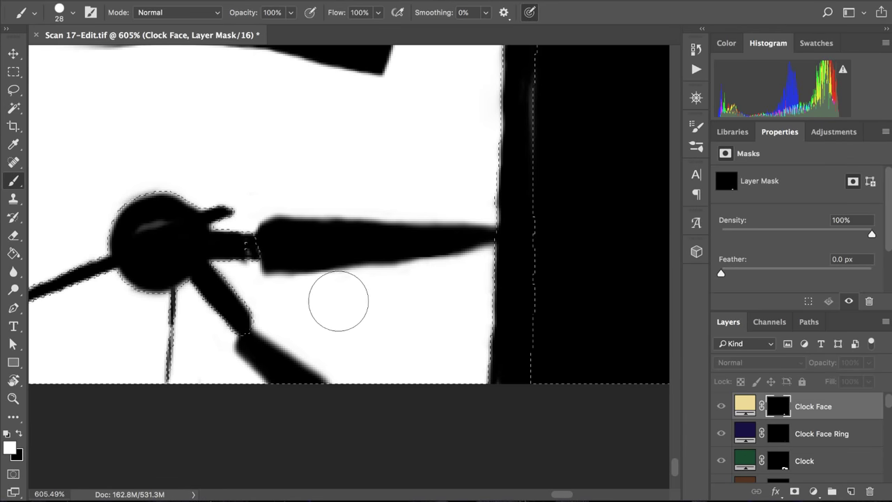
- Paint white on the Clock Face mask under the 9's tail, below the numerals and past a numeral's top-left
{"action": "scroll", "coordinate": [388, 254], "scroll_direction": "left", "scroll_amount": 3}
{"action": "scroll", "coordinate": [388, 253], "scroll_direction": "up", "scroll_amount": 1}
{"action": "scroll", "coordinate": [388, 253], "scroll_direction": "up", "scroll_amount": 5}
{"action": "scroll", "coordinate": [389, 253], "scroll_direction": "left", "scroll_amount": 3}
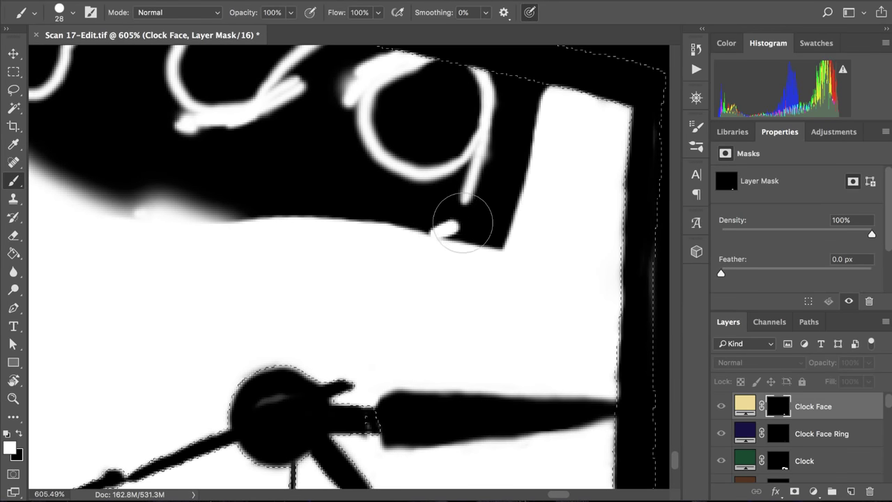
{"action": "mouse_move", "coordinate": [453, 227]}
{"action": "left_mouse_down"}
{"action": "mouse_move", "coordinate": [514, 211]}
{"action": "mouse_move", "coordinate": [450, 250]}
{"action": "mouse_move", "coordinate": [514, 230]}
{"action": "mouse_move", "coordinate": [458, 256]}
{"action": "mouse_move", "coordinate": [516, 239]}
{"action": "mouse_move", "coordinate": [440, 260]}
{"action": "mouse_move", "coordinate": [434, 252]}
{"action": "mouse_move", "coordinate": [441, 233]}
{"action": "mouse_move", "coordinate": [495, 218]}
{"action": "mouse_move", "coordinate": [394, 240]}
{"action": "mouse_move", "coordinate": [513, 203]}
{"action": "mouse_move", "coordinate": [383, 228]}
{"action": "mouse_move", "coordinate": [531, 188]}
{"action": "mouse_move", "coordinate": [364, 229]}
{"action": "mouse_move", "coordinate": [446, 207]}
{"action": "left_mouse_up"}
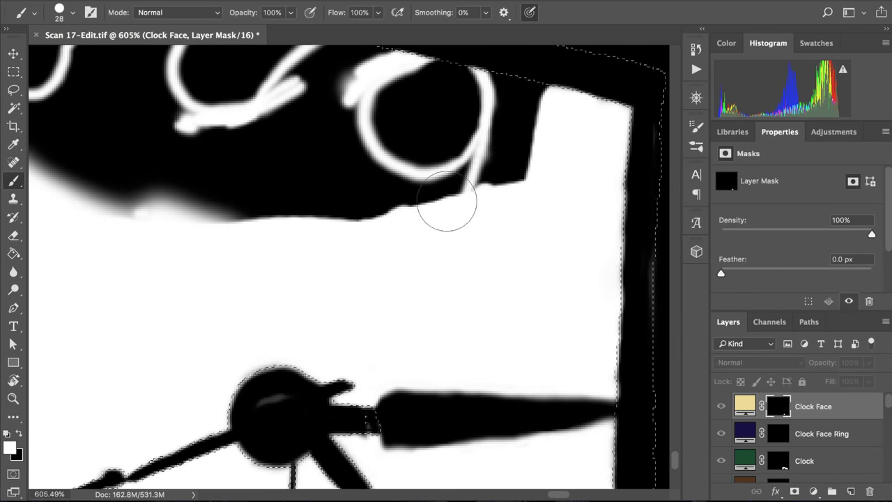
{"action": "scroll", "coordinate": [165, 223], "scroll_direction": "left", "scroll_amount": 3}
{"action": "scroll", "coordinate": [165, 223], "scroll_direction": "up", "scroll_amount": 2}
{"action": "scroll", "coordinate": [164, 223], "scroll_direction": "left", "scroll_amount": 3}
{"action": "scroll", "coordinate": [164, 223], "scroll_direction": "up", "scroll_amount": 2}
{"action": "mouse_move", "coordinate": [150, 202]}
{"action": "left_mouse_down"}
{"action": "mouse_move", "coordinate": [232, 251]}
{"action": "mouse_move", "coordinate": [298, 270]}
{"action": "mouse_move", "coordinate": [365, 269]}
{"action": "mouse_move", "coordinate": [513, 309]}
{"action": "left_mouse_up"}
{"action": "scroll", "coordinate": [338, 294], "scroll_direction": "left", "scroll_amount": 5}
{"action": "scroll", "coordinate": [338, 295], "scroll_direction": "up", "scroll_amount": 3}
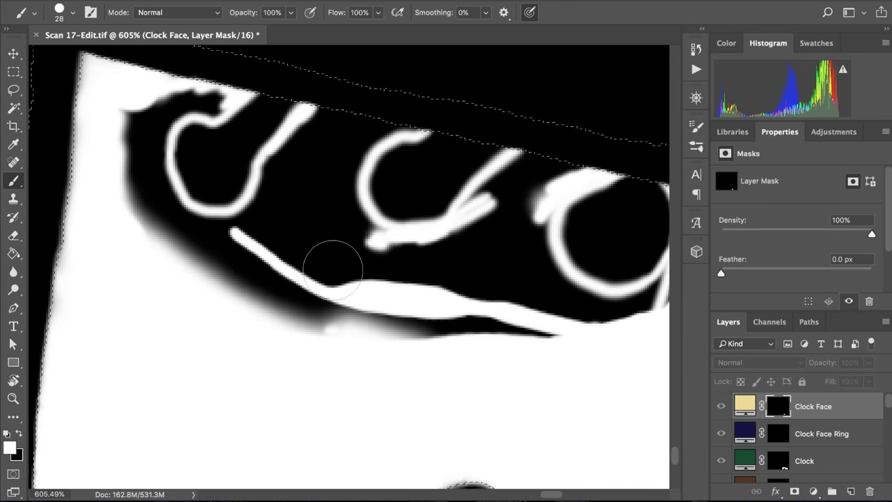
{"action": "mouse_move", "coordinate": [157, 152]}
{"action": "left_mouse_down"}
{"action": "mouse_move", "coordinate": [179, 163]}
{"action": "mouse_move", "coordinate": [166, 181]}
{"action": "mouse_move", "coordinate": [170, 160]}
{"action": "mouse_move", "coordinate": [160, 193]}
{"action": "mouse_move", "coordinate": [187, 148]}
{"action": "mouse_move", "coordinate": [177, 174]}
{"action": "mouse_move", "coordinate": [219, 142]}
{"action": "mouse_move", "coordinate": [176, 183]}
{"action": "mouse_move", "coordinate": [228, 141]}
{"action": "mouse_move", "coordinate": [188, 162]}
{"action": "mouse_move", "coordinate": [212, 145]}
{"action": "mouse_move", "coordinate": [247, 136]}
{"action": "mouse_move", "coordinate": [190, 154]}
{"action": "mouse_move", "coordinate": [214, 140]}
{"action": "mouse_move", "coordinate": [277, 137]}
{"action": "mouse_move", "coordinate": [262, 157]}
{"action": "mouse_move", "coordinate": [236, 152]}
{"action": "mouse_move", "coordinate": [214, 167]}
{"action": "mouse_move", "coordinate": [202, 193]}
{"action": "mouse_move", "coordinate": [193, 314]}
{"action": "mouse_move", "coordinate": [170, 255]}
{"action": "mouse_move", "coordinate": [167, 170]}
{"action": "mouse_move", "coordinate": [211, 151]}
{"action": "mouse_move", "coordinate": [265, 147]}
{"action": "mouse_move", "coordinate": [209, 162]}
{"action": "mouse_move", "coordinate": [171, 206]}
{"action": "mouse_move", "coordinate": [165, 235]}
{"action": "mouse_move", "coordinate": [174, 184]}
{"action": "mouse_move", "coordinate": [174, 276]}
{"action": "mouse_move", "coordinate": [173, 227]}
{"action": "mouse_move", "coordinate": [197, 160]}
{"action": "mouse_move", "coordinate": [184, 252]}
{"action": "mouse_move", "coordinate": [190, 301]}
{"action": "mouse_move", "coordinate": [191, 206]}
{"action": "mouse_move", "coordinate": [202, 172]}
{"action": "mouse_move", "coordinate": [232, 143]}
{"action": "mouse_move", "coordinate": [208, 181]}
{"action": "mouse_move", "coordinate": [203, 217]}
{"action": "mouse_move", "coordinate": [207, 178]}
{"action": "mouse_move", "coordinate": [206, 231]}
{"action": "mouse_move", "coordinate": [207, 177]}
{"action": "mouse_move", "coordinate": [204, 229]}
{"action": "mouse_move", "coordinate": [209, 183]}
{"action": "mouse_move", "coordinate": [215, 244]}
{"action": "mouse_move", "coordinate": [233, 183]}
{"action": "mouse_move", "coordinate": [199, 177]}
{"action": "left_mouse_up"}
- With the brush reduced to 16 px, whiten the mask beside, below and between the numerals
{"action": "left_click_drag", "start_coordinate": [282, 136], "coordinate": [209, 168]}
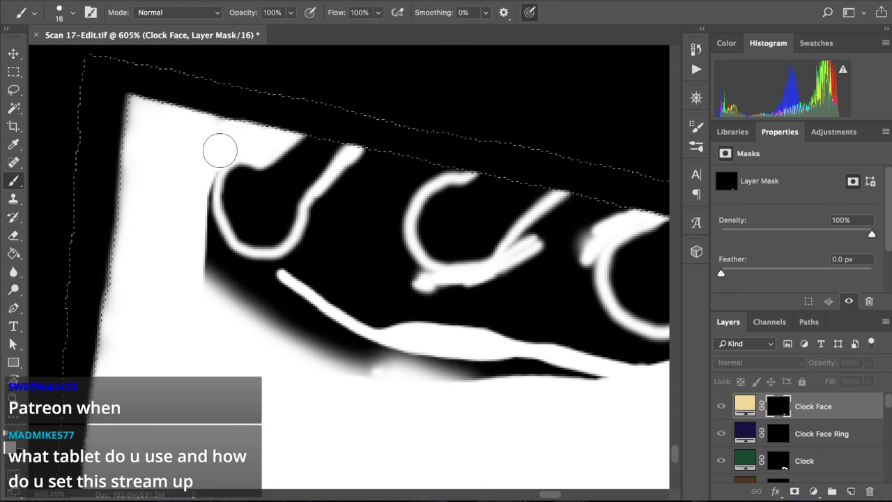
{"action": "mouse_move", "coordinate": [200, 225]}
{"action": "left_mouse_down"}
{"action": "mouse_move", "coordinate": [210, 258]}
{"action": "mouse_move", "coordinate": [200, 217]}
{"action": "mouse_move", "coordinate": [229, 269]}
{"action": "mouse_move", "coordinate": [210, 274]}
{"action": "mouse_move", "coordinate": [230, 282]}
{"action": "mouse_move", "coordinate": [218, 254]}
{"action": "mouse_move", "coordinate": [256, 275]}
{"action": "mouse_move", "coordinate": [247, 270]}
{"action": "mouse_move", "coordinate": [303, 254]}
{"action": "left_mouse_up"}
{"action": "mouse_move", "coordinate": [333, 199]}
{"action": "left_mouse_down"}
{"action": "mouse_move", "coordinate": [365, 163]}
{"action": "mouse_move", "coordinate": [357, 166]}
{"action": "mouse_move", "coordinate": [384, 162]}
{"action": "mouse_move", "coordinate": [386, 174]}
{"action": "mouse_move", "coordinate": [467, 162]}
{"action": "mouse_move", "coordinate": [426, 162]}
{"action": "mouse_move", "coordinate": [394, 183]}
{"action": "mouse_move", "coordinate": [420, 169]}
{"action": "mouse_move", "coordinate": [397, 188]}
{"action": "mouse_move", "coordinate": [404, 180]}
{"action": "mouse_move", "coordinate": [389, 255]}
{"action": "mouse_move", "coordinate": [392, 267]}
{"action": "mouse_move", "coordinate": [390, 233]}
{"action": "mouse_move", "coordinate": [406, 277]}
{"action": "mouse_move", "coordinate": [395, 258]}
{"action": "mouse_move", "coordinate": [422, 281]}
{"action": "mouse_move", "coordinate": [395, 267]}
{"action": "mouse_move", "coordinate": [426, 286]}
{"action": "mouse_move", "coordinate": [395, 251]}
{"action": "mouse_move", "coordinate": [432, 300]}
{"action": "mouse_move", "coordinate": [491, 294]}
{"action": "mouse_move", "coordinate": [497, 279]}
{"action": "mouse_move", "coordinate": [465, 276]}
{"action": "mouse_move", "coordinate": [459, 294]}
{"action": "mouse_move", "coordinate": [488, 285]}
{"action": "mouse_move", "coordinate": [475, 284]}
{"action": "mouse_move", "coordinate": [506, 257]}
{"action": "mouse_move", "coordinate": [488, 255]}
{"action": "mouse_move", "coordinate": [546, 216]}
{"action": "mouse_move", "coordinate": [522, 219]}
{"action": "left_mouse_up"}
{"action": "scroll", "coordinate": [464, 213], "scroll_direction": "right", "scroll_amount": 3}
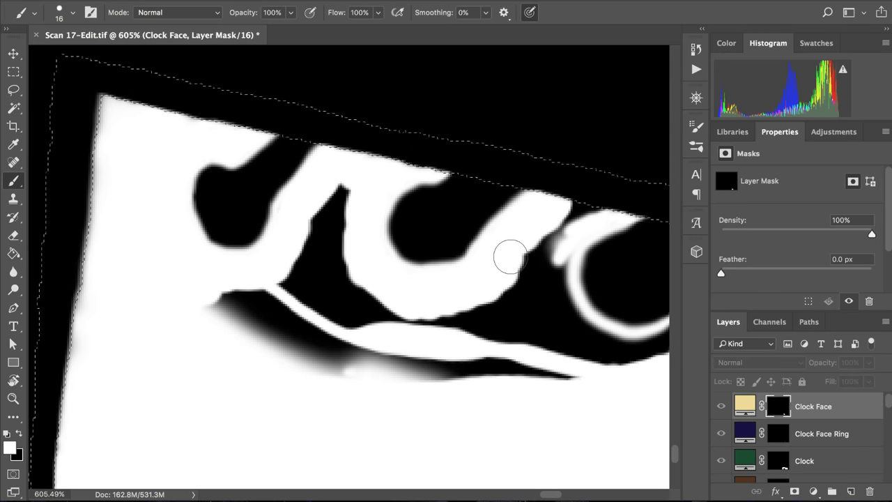
{"action": "mouse_move", "coordinate": [577, 210]}
{"action": "left_mouse_down"}
{"action": "mouse_move", "coordinate": [556, 219]}
{"action": "mouse_move", "coordinate": [602, 210]}
{"action": "mouse_move", "coordinate": [548, 231]}
{"action": "mouse_move", "coordinate": [546, 267]}
{"action": "mouse_move", "coordinate": [574, 226]}
{"action": "mouse_move", "coordinate": [553, 261]}
{"action": "mouse_move", "coordinate": [555, 250]}
{"action": "mouse_move", "coordinate": [552, 296]}
{"action": "mouse_move", "coordinate": [556, 250]}
{"action": "mouse_move", "coordinate": [557, 313]}
{"action": "mouse_move", "coordinate": [557, 285]}
{"action": "mouse_move", "coordinate": [562, 323]}
{"action": "mouse_move", "coordinate": [562, 302]}
{"action": "mouse_move", "coordinate": [597, 348]}
{"action": "mouse_move", "coordinate": [551, 332]}
{"action": "mouse_move", "coordinate": [531, 275]}
{"action": "mouse_move", "coordinate": [509, 334]}
{"action": "mouse_move", "coordinate": [493, 341]}
{"action": "mouse_move", "coordinate": [488, 316]}
{"action": "mouse_move", "coordinate": [437, 383]}
{"action": "mouse_move", "coordinate": [463, 322]}
{"action": "mouse_move", "coordinate": [410, 379]}
{"action": "mouse_move", "coordinate": [421, 344]}
{"action": "mouse_move", "coordinate": [401, 341]}
{"action": "mouse_move", "coordinate": [339, 373]}
{"action": "mouse_move", "coordinate": [383, 331]}
{"action": "mouse_move", "coordinate": [284, 365]}
{"action": "mouse_move", "coordinate": [208, 314]}
{"action": "mouse_move", "coordinate": [225, 304]}
{"action": "mouse_move", "coordinate": [348, 346]}
{"action": "mouse_move", "coordinate": [310, 327]}
{"action": "mouse_move", "coordinate": [323, 312]}
{"action": "mouse_move", "coordinate": [255, 292]}
{"action": "mouse_move", "coordinate": [413, 324]}
{"action": "mouse_move", "coordinate": [390, 312]}
{"action": "mouse_move", "coordinate": [341, 201]}
{"action": "mouse_move", "coordinate": [320, 230]}
{"action": "mouse_move", "coordinate": [325, 250]}
{"action": "mouse_move", "coordinate": [343, 197]}
{"action": "mouse_move", "coordinate": [331, 308]}
{"action": "mouse_move", "coordinate": [319, 281]}
{"action": "left_mouse_up"}
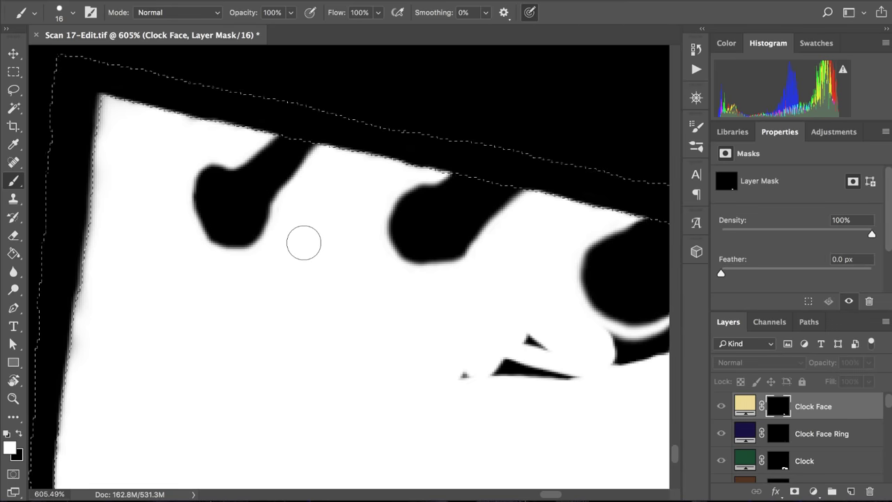
- Paint out the black speck, the triangle tip and the wedge beside the rightmost hole
{"action": "mouse_move", "coordinate": [455, 384]}
{"action": "left_mouse_down"}
{"action": "mouse_move", "coordinate": [505, 377]}
{"action": "mouse_move", "coordinate": [520, 328]}
{"action": "mouse_move", "coordinate": [521, 351]}
{"action": "mouse_move", "coordinate": [583, 384]}
{"action": "mouse_move", "coordinate": [551, 370]}
{"action": "left_mouse_up"}
{"action": "scroll", "coordinate": [481, 291], "scroll_direction": "right", "scroll_amount": 3}
{"action": "scroll", "coordinate": [482, 290], "scroll_direction": "right", "scroll_amount": 10}
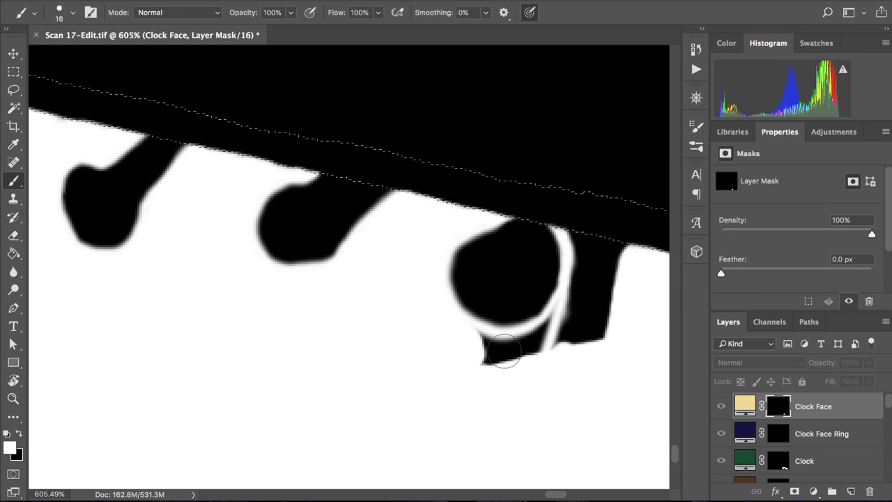
{"action": "mouse_move", "coordinate": [453, 337]}
{"action": "left_mouse_down"}
{"action": "mouse_move", "coordinate": [508, 354]}
{"action": "mouse_move", "coordinate": [514, 348]}
{"action": "mouse_move", "coordinate": [501, 348]}
{"action": "mouse_move", "coordinate": [549, 330]}
{"action": "mouse_move", "coordinate": [532, 336]}
{"action": "mouse_move", "coordinate": [555, 319]}
{"action": "mouse_move", "coordinate": [582, 248]}
{"action": "mouse_move", "coordinate": [573, 271]}
{"action": "mouse_move", "coordinate": [570, 221]}
{"action": "mouse_move", "coordinate": [585, 221]}
{"action": "mouse_move", "coordinate": [568, 247]}
{"action": "mouse_move", "coordinate": [569, 228]}
{"action": "mouse_move", "coordinate": [606, 268]}
{"action": "mouse_move", "coordinate": [591, 325]}
{"action": "left_mouse_up"}
{"action": "scroll", "coordinate": [581, 338], "scroll_direction": "right", "scroll_amount": 2}
{"action": "scroll", "coordinate": [595, 312], "scroll_direction": "down", "scroll_amount": 6}
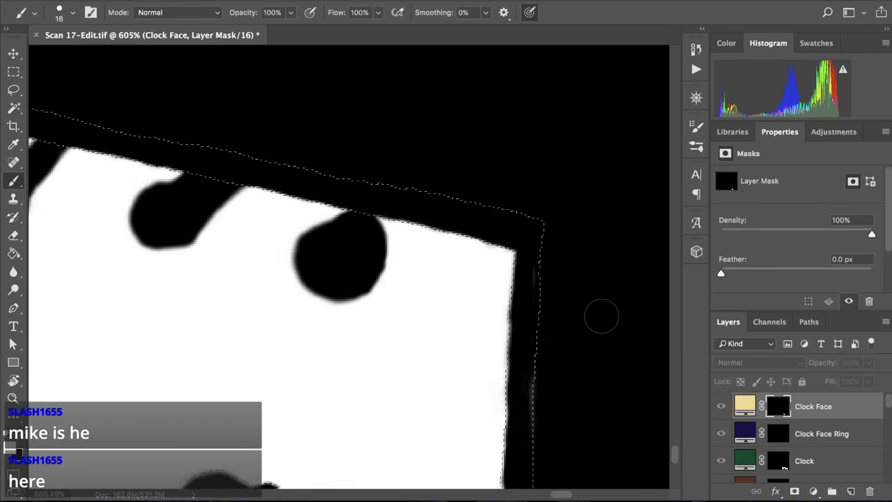
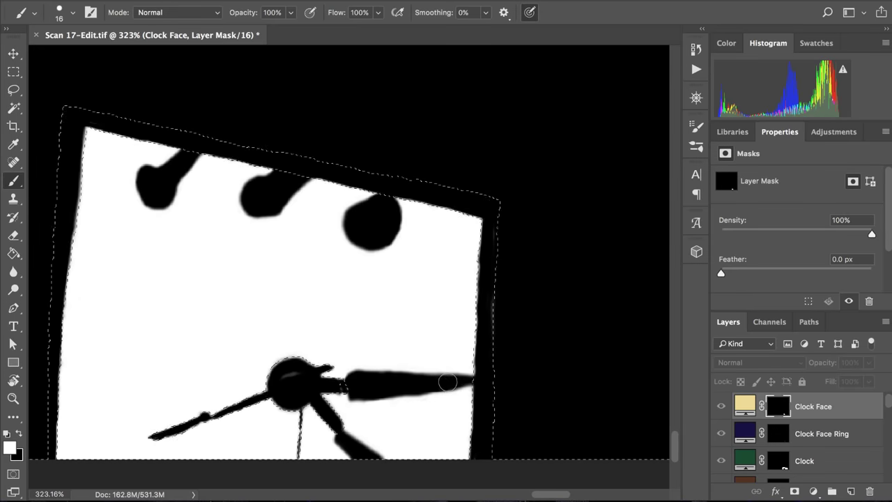
- Deselect the clock face and leave the mask-only view to see the full composite
{"action": "key", "text": "super+d"}
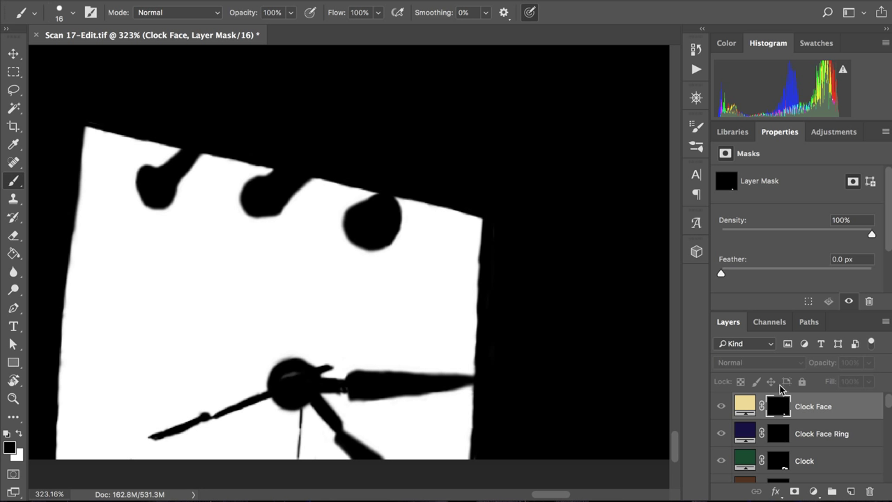
{"action": "left_click", "coordinate": [780, 403], "text": "alt"}
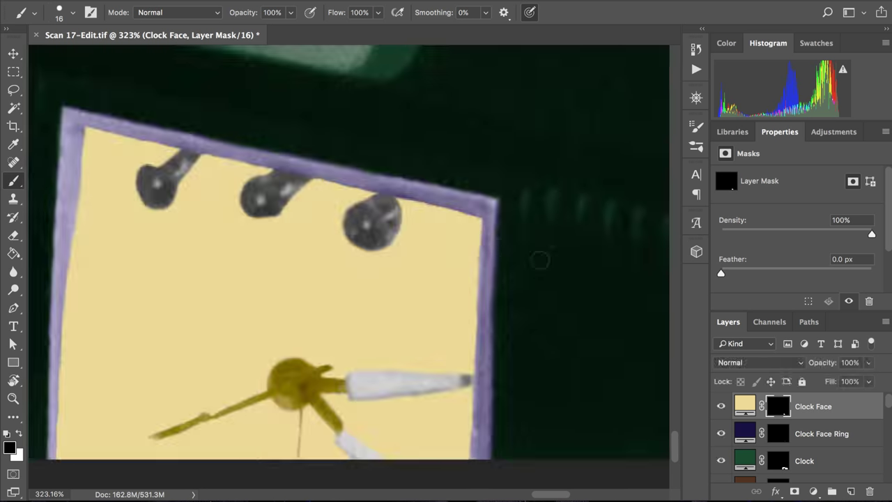
- Set the Clock Face layer's blend mode to Color so the dial's numbers show through
{"action": "left_click", "coordinate": [742, 404]}
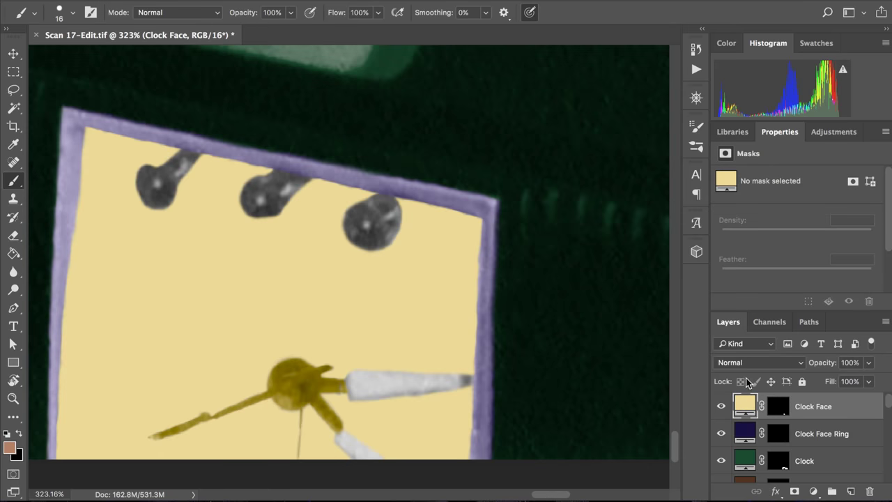
{"action": "left_click", "coordinate": [745, 362]}
{"action": "scroll", "coordinate": [753, 418], "scroll_direction": "down", "scroll_amount": 5}
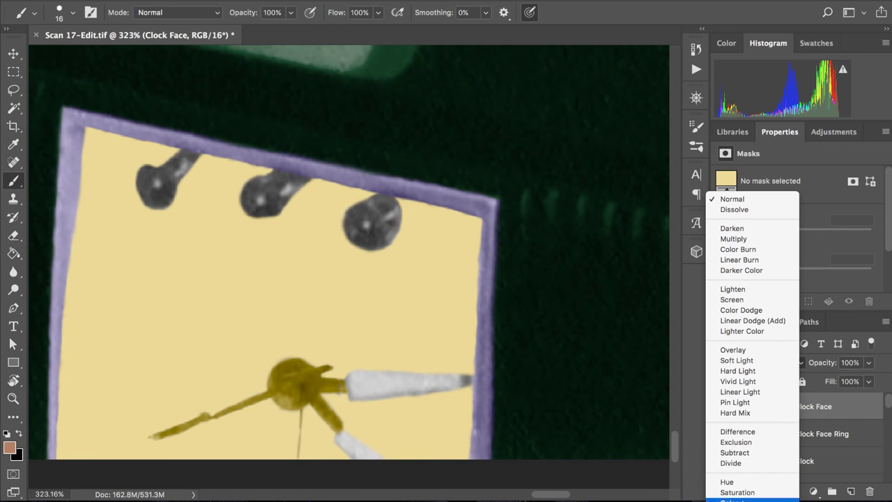
{"action": "left_click", "coordinate": [732, 499]}
{"action": "scroll", "coordinate": [535, 361], "scroll_direction": "down", "scroll_amount": 3}
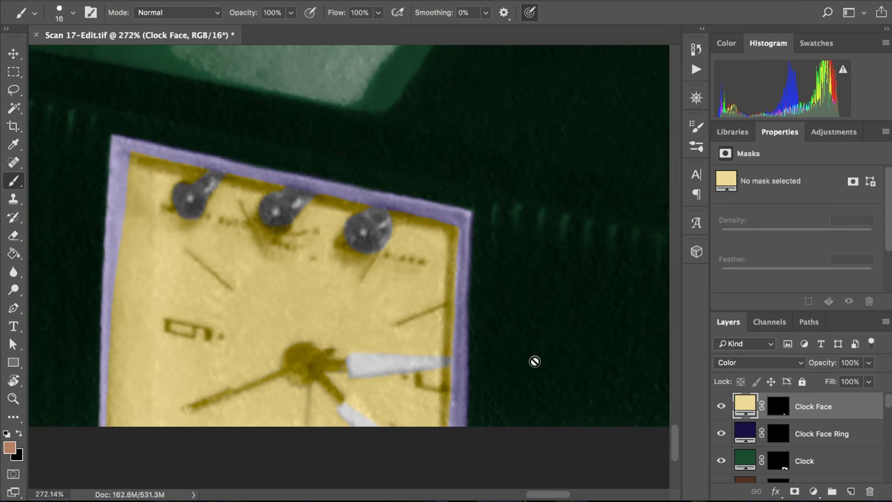
{"action": "scroll", "coordinate": [534, 361], "scroll_direction": "down", "scroll_amount": 2}
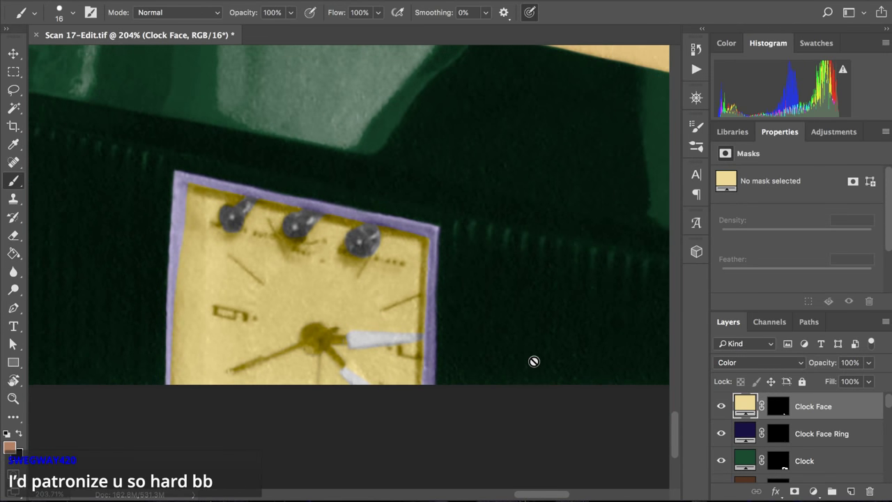
{"action": "scroll", "coordinate": [534, 360], "scroll_direction": "up", "scroll_amount": 1}
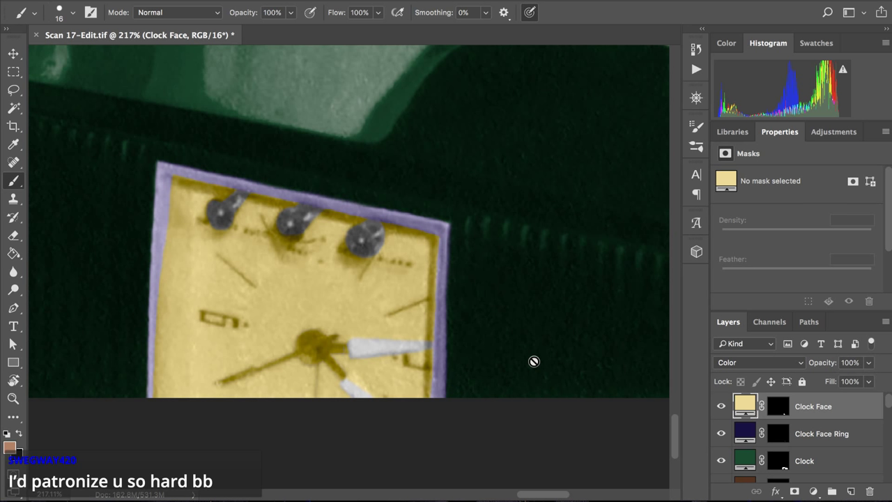
{"action": "scroll", "coordinate": [534, 361], "scroll_direction": "up", "scroll_amount": 2}
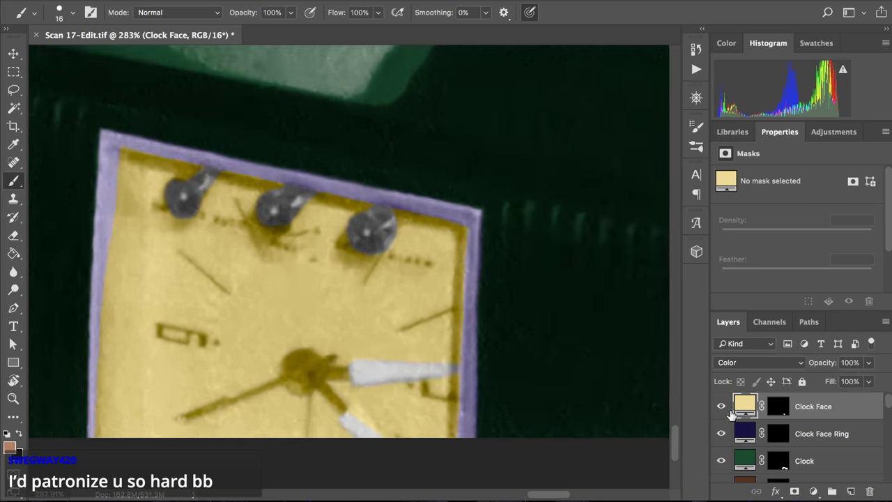
{"action": "left_click", "coordinate": [747, 362]}
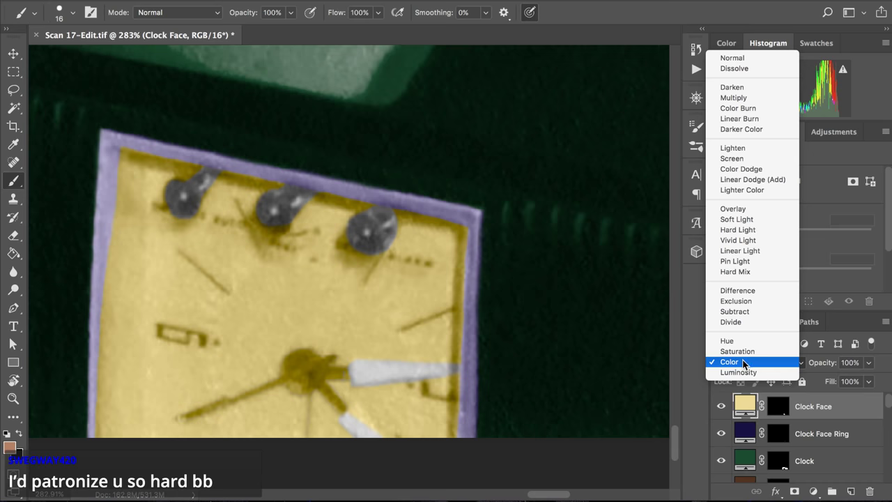
{"action": "left_click", "coordinate": [747, 362]}
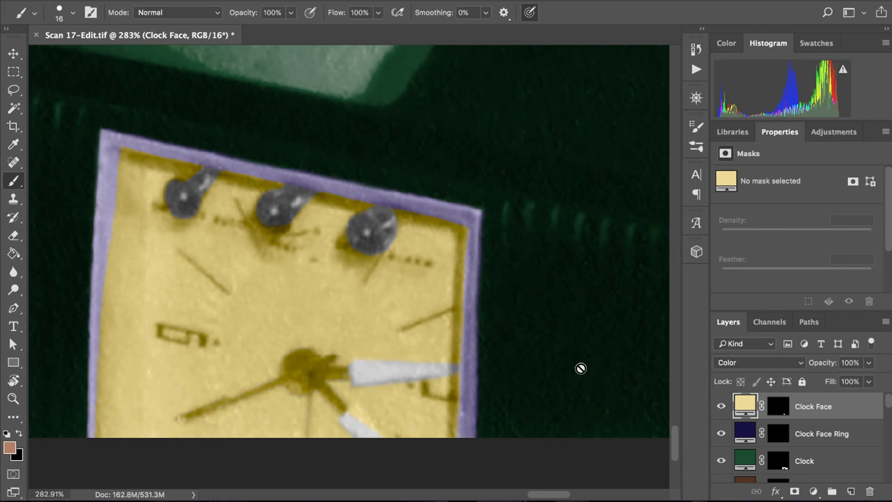
{"action": "scroll", "coordinate": [579, 367], "scroll_direction": "down", "scroll_amount": 3}
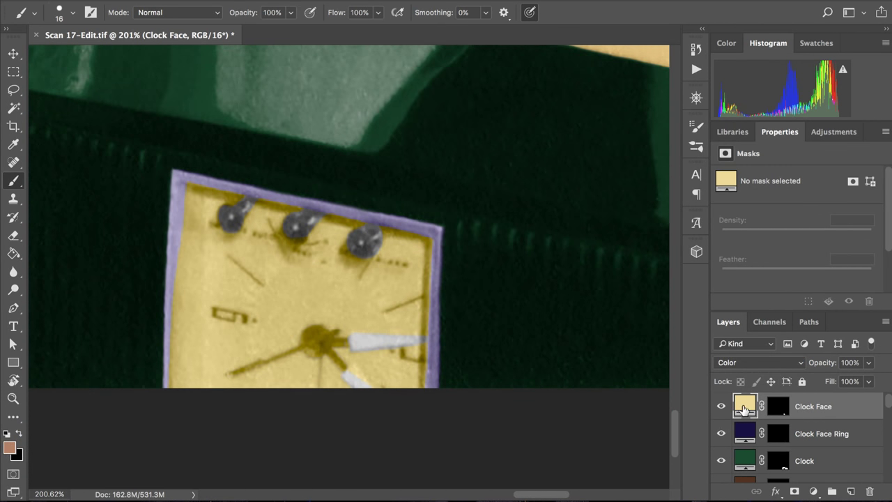
- Recolour the Clock Face fill from yellow to grey-beige 949384
{"action": "double_click", "coordinate": [743, 409]}
{"action": "left_click", "coordinate": [556, 140]}
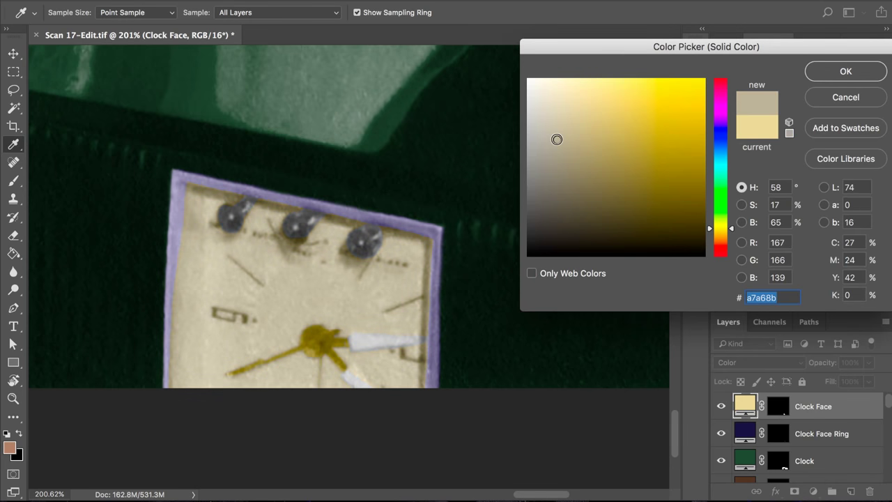
{"action": "left_click", "coordinate": [553, 148]}
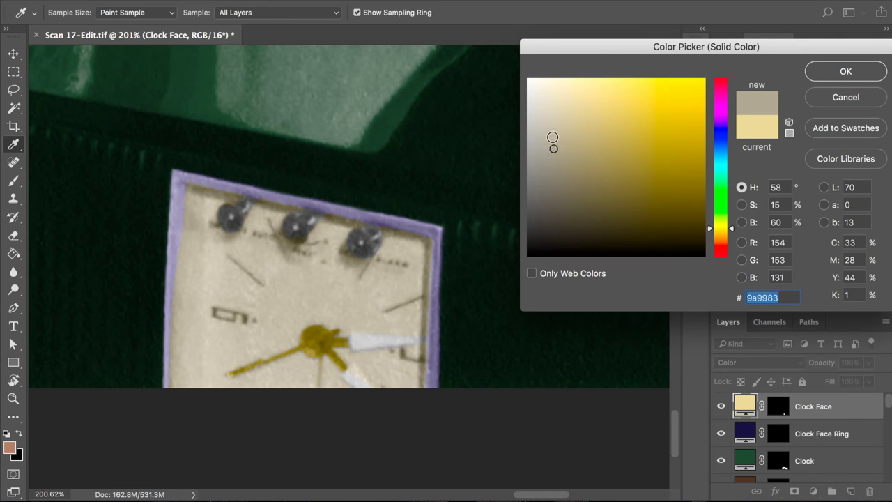
{"action": "left_click", "coordinate": [543, 166]}
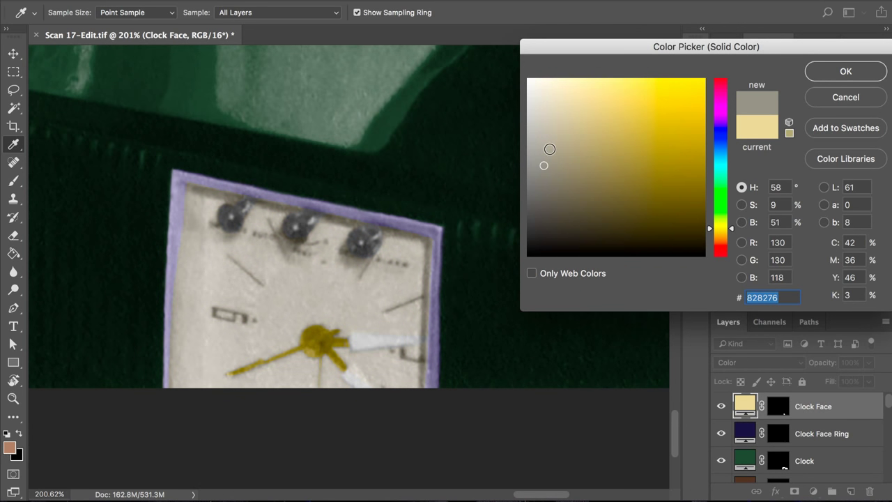
{"action": "left_click", "coordinate": [542, 187]}
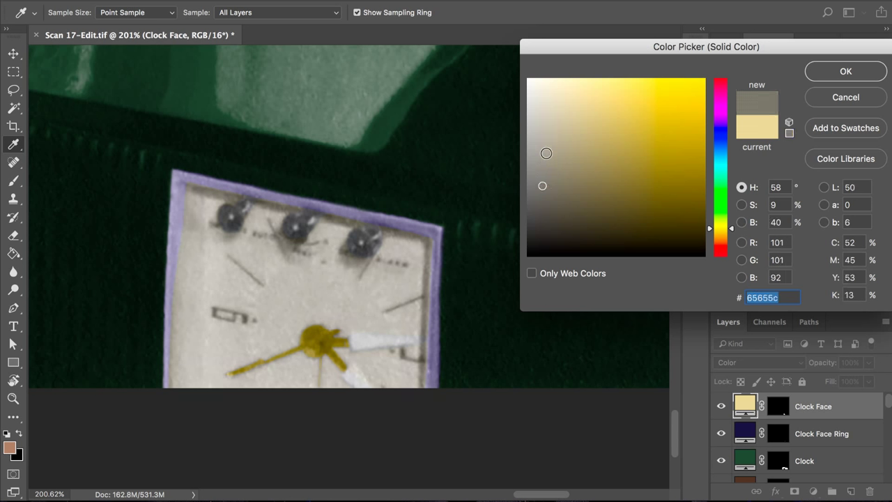
{"action": "left_click", "coordinate": [546, 152]}
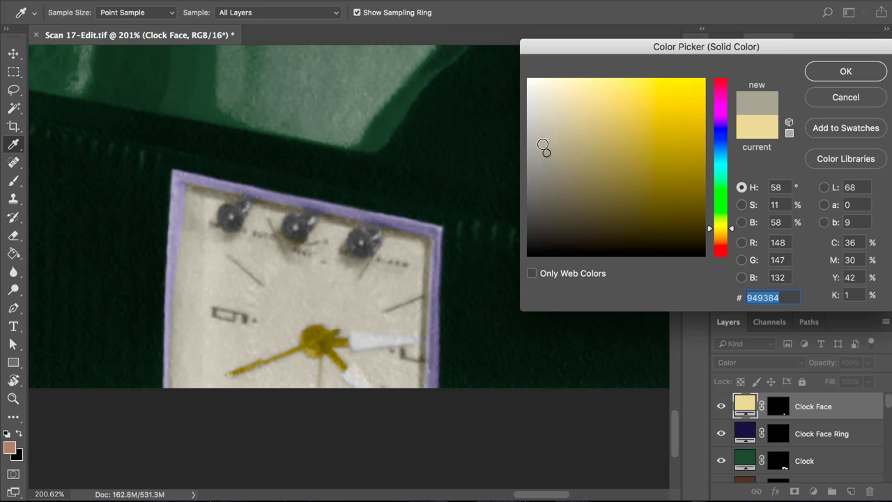
{"action": "left_click", "coordinate": [821, 79]}
- Save Scan 17-Edit.tif with the new grey-beige clock face
{"action": "key", "text": "b"}
{"action": "scroll", "coordinate": [483, 210], "scroll_direction": "down", "scroll_amount": 2}
{"action": "scroll", "coordinate": [483, 213], "scroll_direction": "down", "scroll_amount": 5}
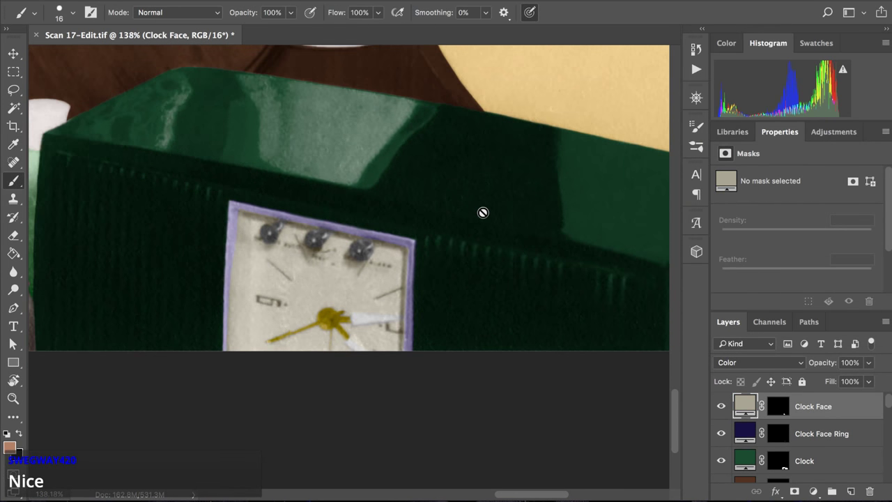
{"action": "scroll", "coordinate": [483, 213], "scroll_direction": "down", "scroll_amount": 3}
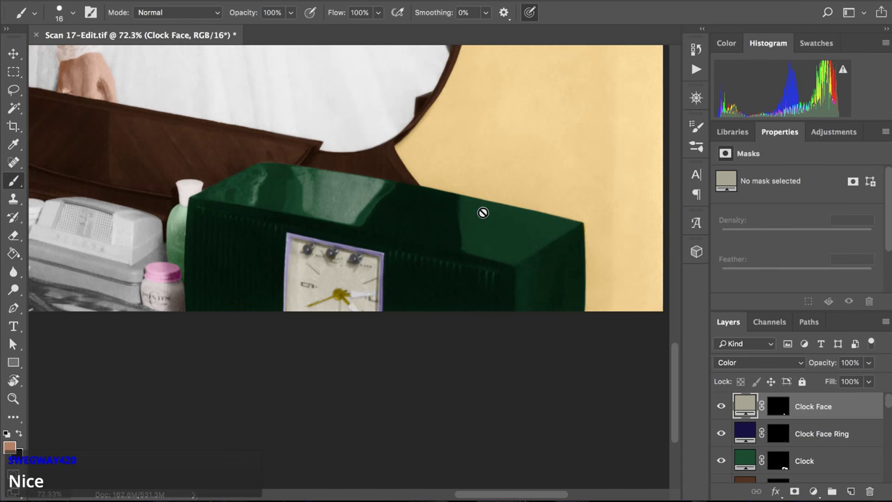
{"action": "scroll", "coordinate": [481, 212], "scroll_direction": "down", "scroll_amount": 2}
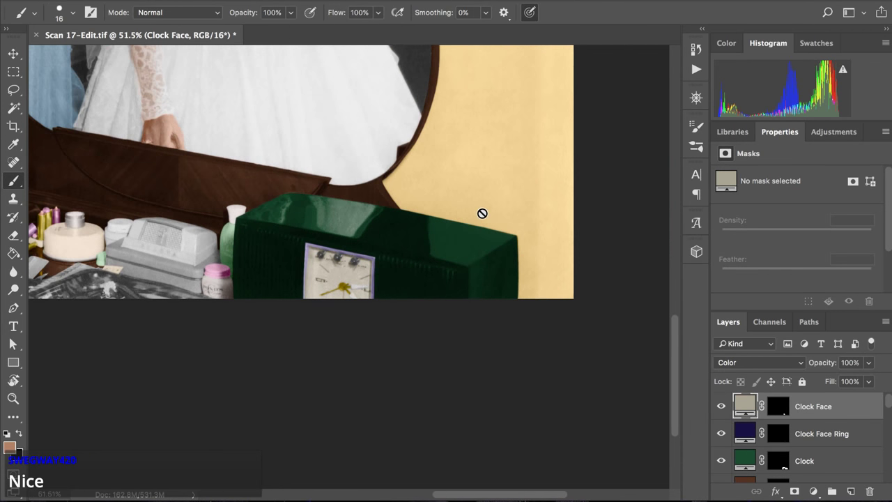
{"action": "scroll", "coordinate": [441, 232], "scroll_direction": "down", "scroll_amount": 2}
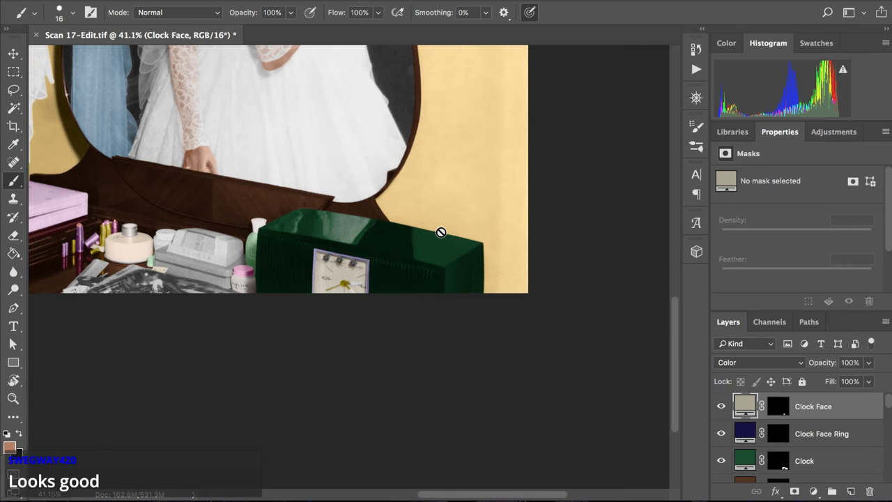
{"action": "scroll", "coordinate": [441, 232], "scroll_direction": "up", "scroll_amount": 3}
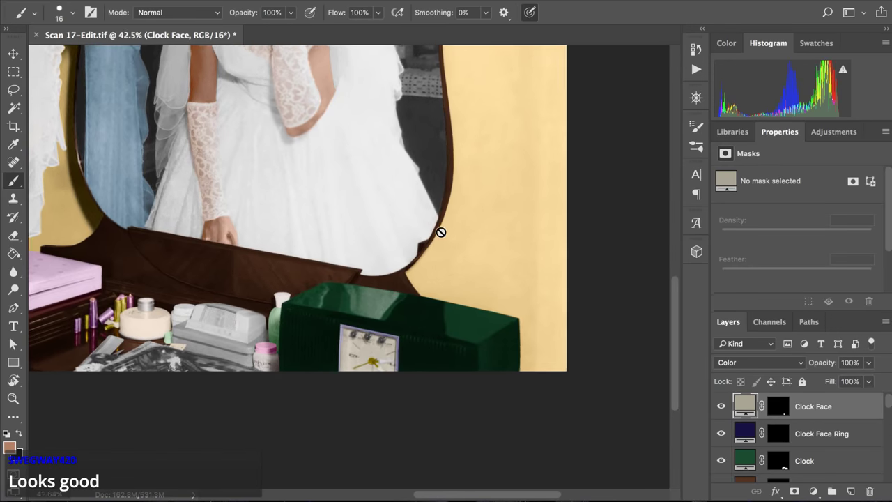
{"action": "scroll", "coordinate": [441, 232], "scroll_direction": "up", "scroll_amount": 1}
{"action": "scroll", "coordinate": [441, 232], "scroll_direction": "down", "scroll_amount": 6}
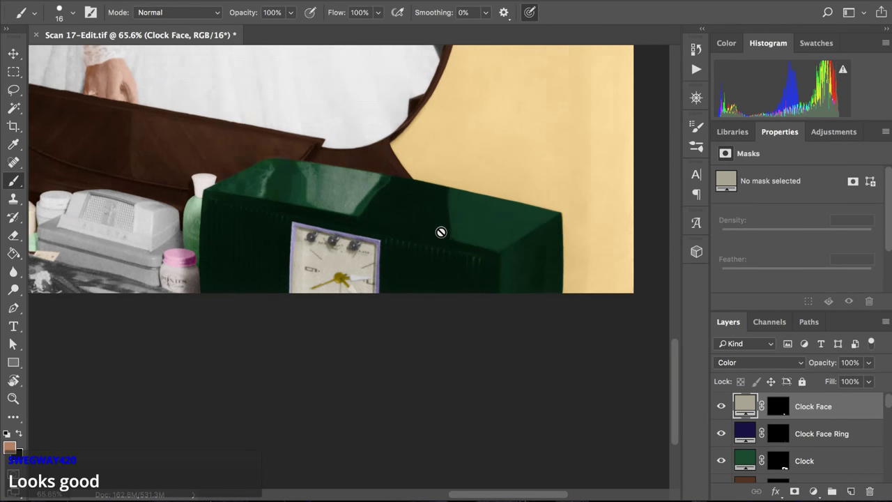
{"action": "key", "text": "super+s"}
- Zoom and scroll the canvas to inspect the mirror frame's right edge beside the knob
{"action": "scroll", "coordinate": [441, 232], "scroll_direction": "up", "scroll_amount": 4}
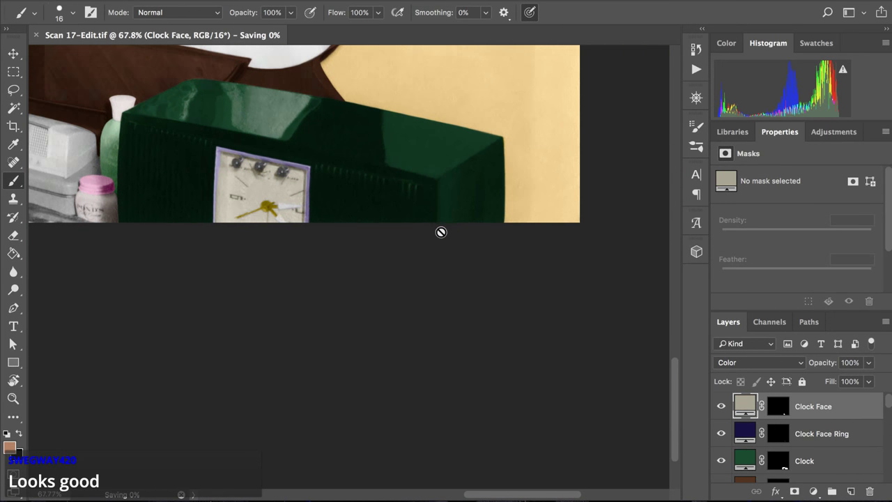
{"action": "scroll", "coordinate": [444, 231], "scroll_direction": "up", "scroll_amount": 2}
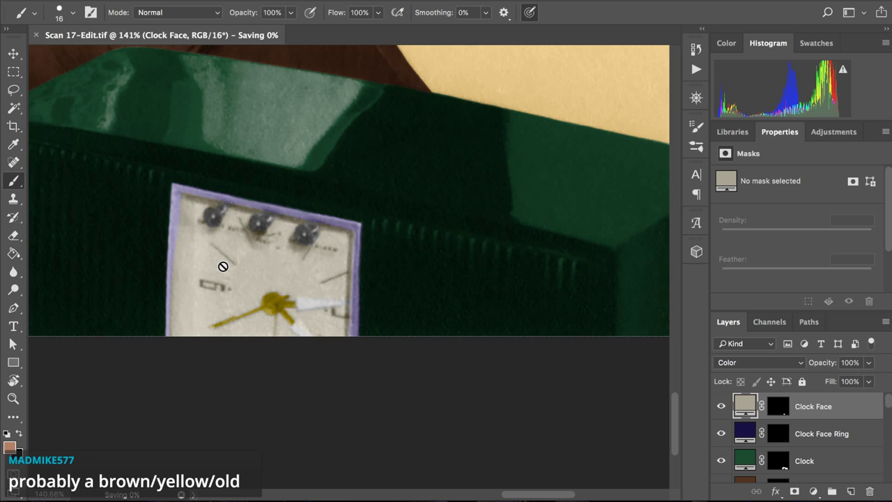
{"action": "key", "text": "ctrl+minus"}
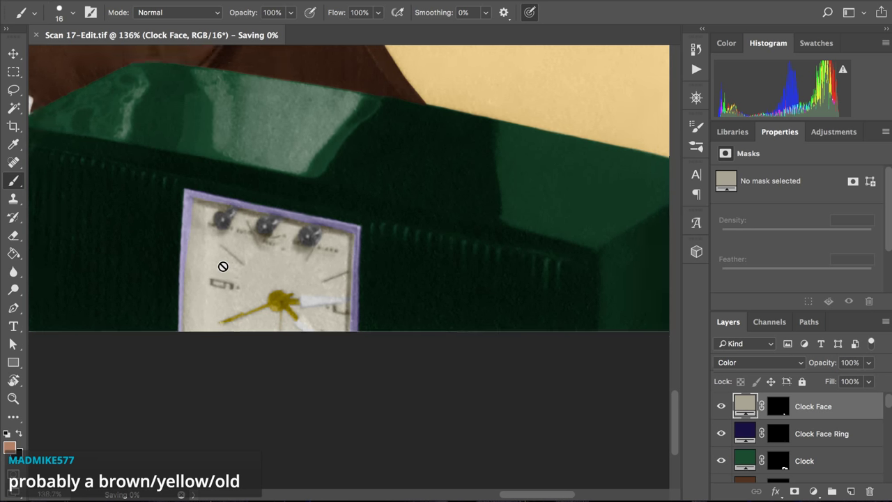
{"action": "key", "text": "ctrl+minus"}
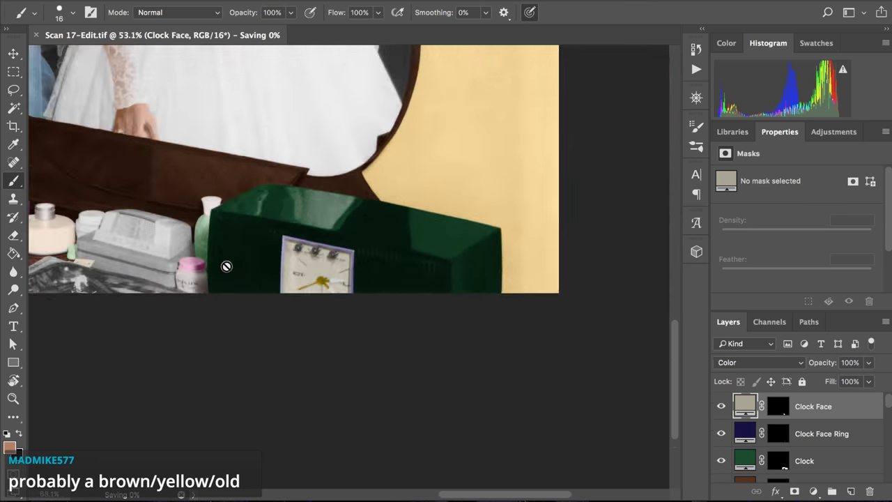
{"action": "key", "text": "ctrl+minus"}
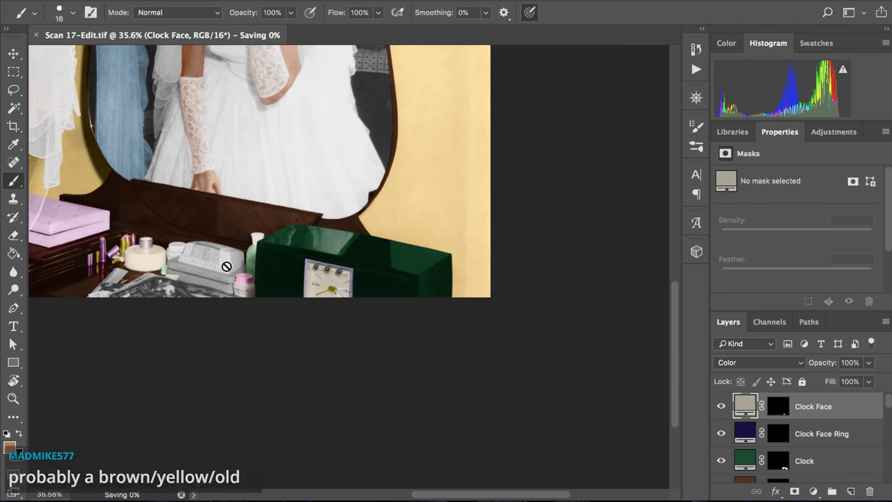
{"action": "scroll", "coordinate": [227, 266], "scroll_direction": "up", "scroll_amount": 5}
{"action": "scroll", "coordinate": [227, 266], "scroll_direction": "up", "scroll_amount": 4}
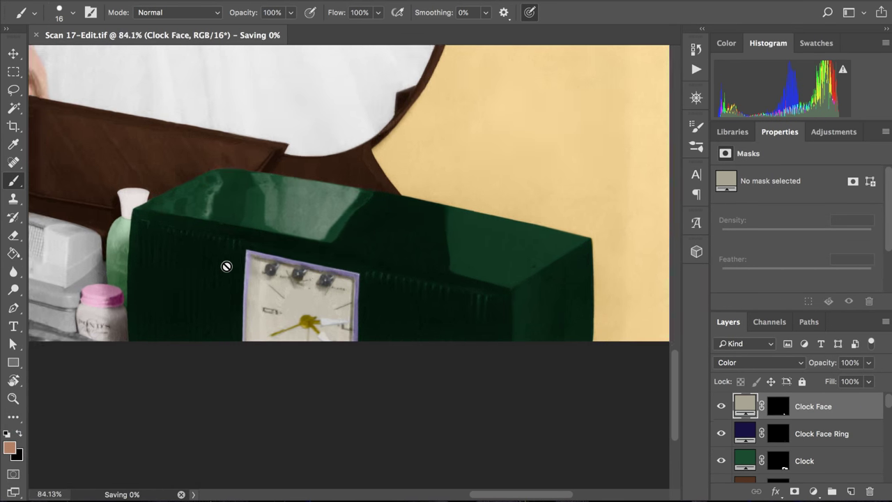
{"action": "scroll", "coordinate": [227, 266], "scroll_direction": "left", "scroll_amount": 6}
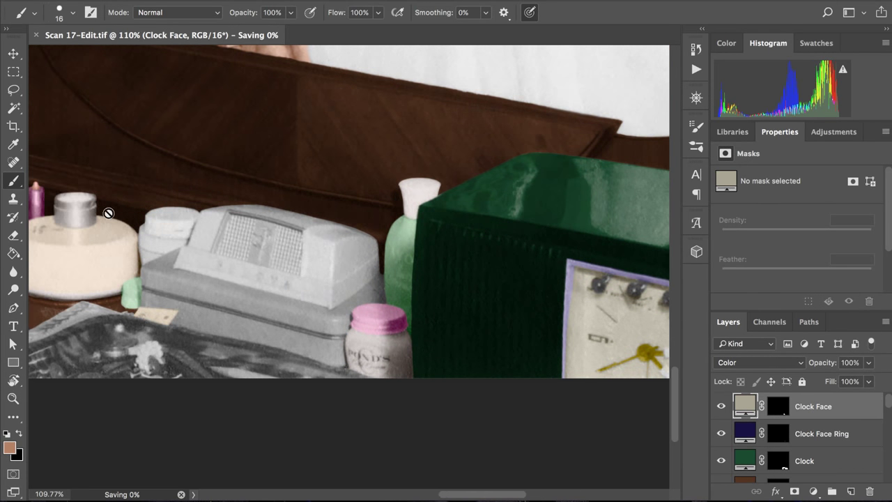
{"action": "scroll", "coordinate": [108, 213], "scroll_direction": "right", "scroll_amount": 3}
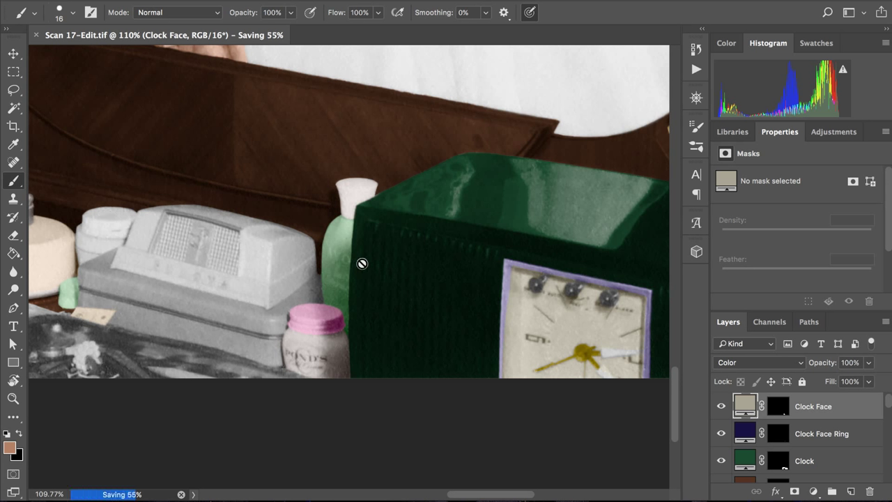
{"action": "scroll", "coordinate": [361, 263], "scroll_direction": "right", "scroll_amount": 4}
{"action": "scroll", "coordinate": [361, 263], "scroll_direction": "right", "scroll_amount": 1}
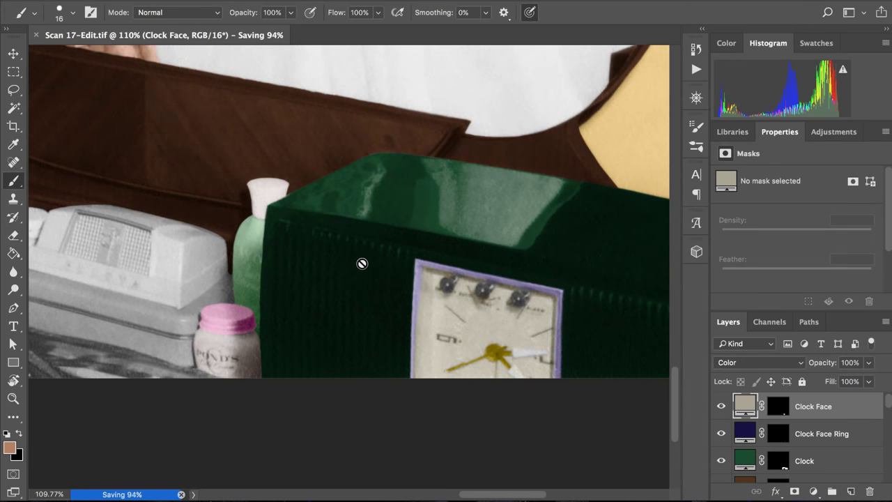
{"action": "scroll", "coordinate": [378, 253], "scroll_direction": "down", "scroll_amount": 2}
{"action": "scroll", "coordinate": [378, 253], "scroll_direction": "right", "scroll_amount": 4}
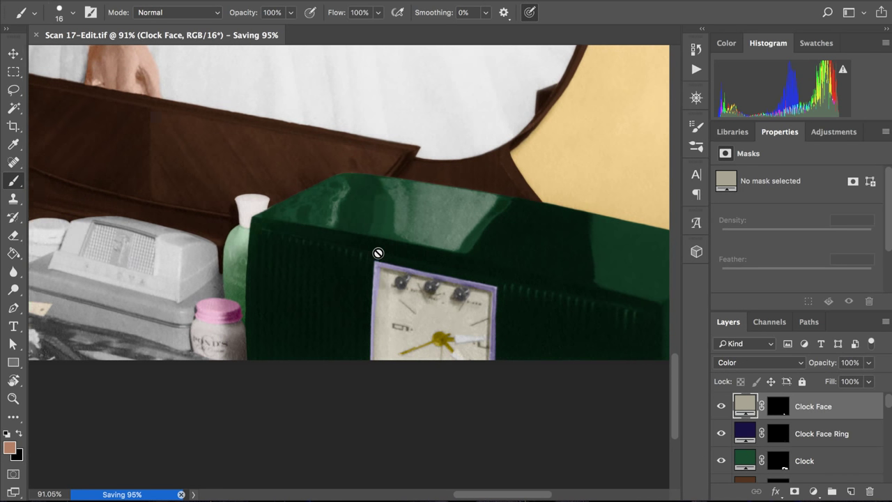
{"action": "scroll", "coordinate": [377, 253], "scroll_direction": "up", "scroll_amount": 4}
{"action": "scroll", "coordinate": [377, 253], "scroll_direction": "down", "scroll_amount": 2}
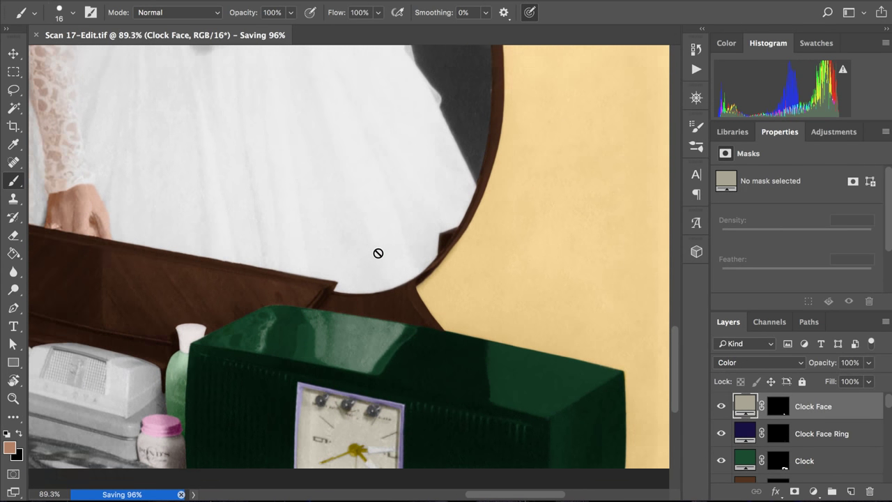
{"action": "scroll", "coordinate": [378, 253], "scroll_direction": "up", "scroll_amount": 3}
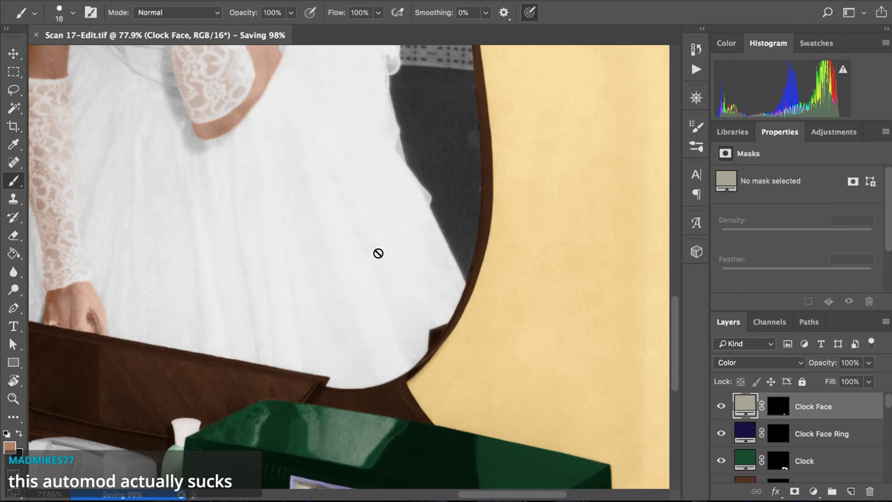
{"action": "scroll", "coordinate": [378, 253], "scroll_direction": "down", "scroll_amount": 3}
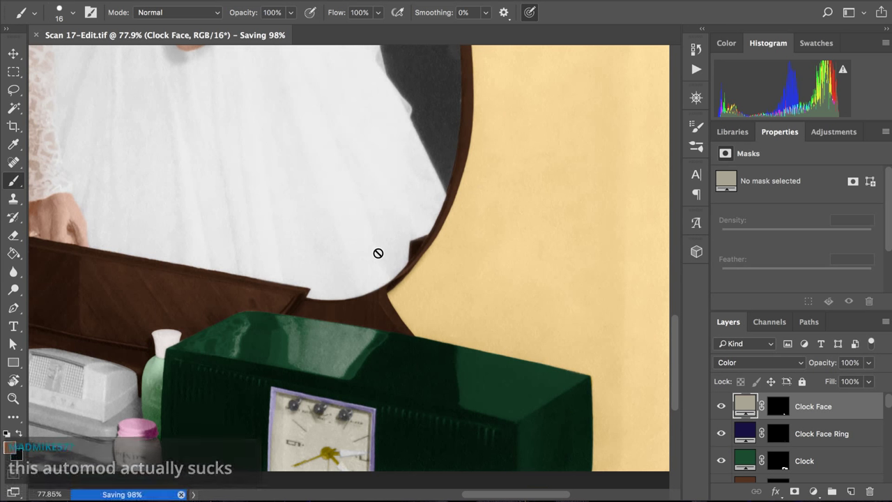
{"action": "scroll", "coordinate": [378, 253], "scroll_direction": "up", "scroll_amount": 5}
{"action": "scroll", "coordinate": [378, 253], "scroll_direction": "up", "scroll_amount": 5}
{"action": "scroll", "coordinate": [377, 253], "scroll_direction": "left", "scroll_amount": 3}
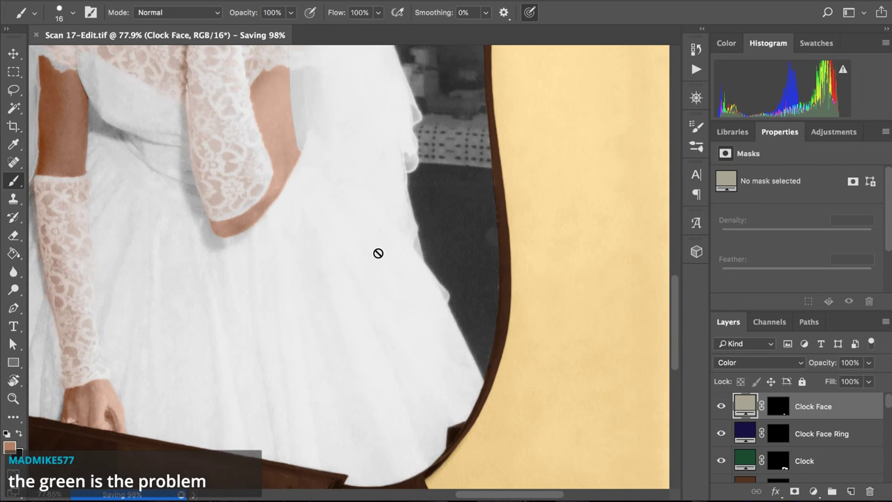
{"action": "scroll", "coordinate": [378, 253], "scroll_direction": "up", "scroll_amount": 2}
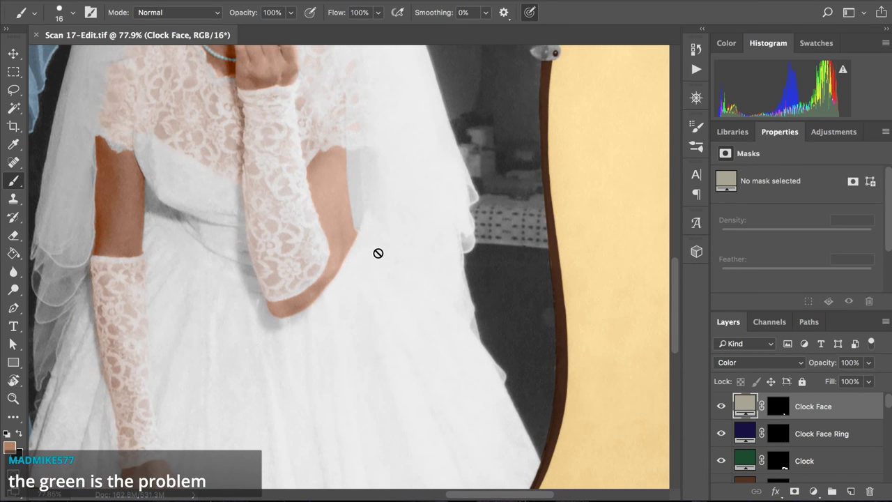
{"action": "scroll", "coordinate": [377, 253], "scroll_direction": "up", "scroll_amount": 6}
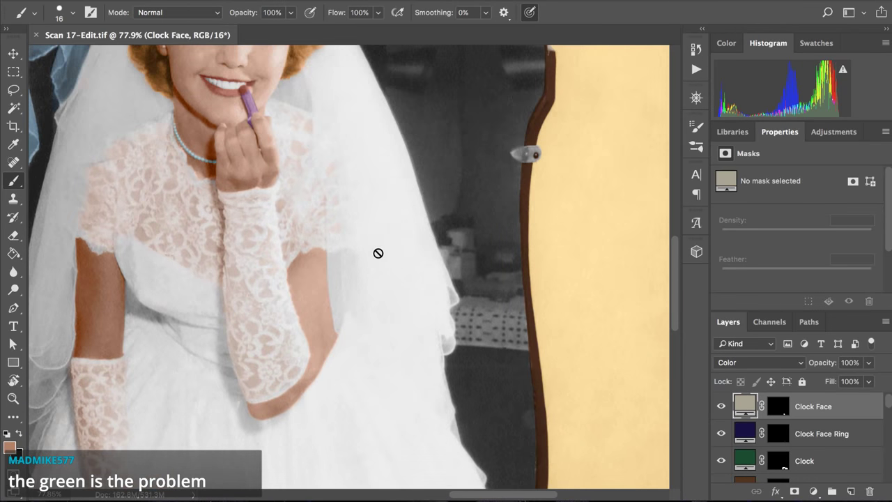
{"action": "scroll", "coordinate": [378, 253], "scroll_direction": "up", "scroll_amount": 1}
{"action": "scroll", "coordinate": [377, 253], "scroll_direction": "up", "scroll_amount": 6}
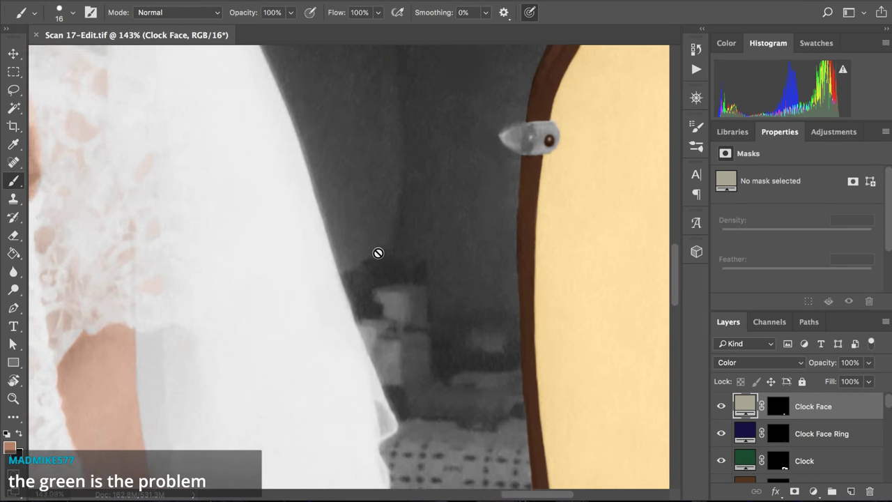
{"action": "scroll", "coordinate": [378, 253], "scroll_direction": "up", "scroll_amount": 2}
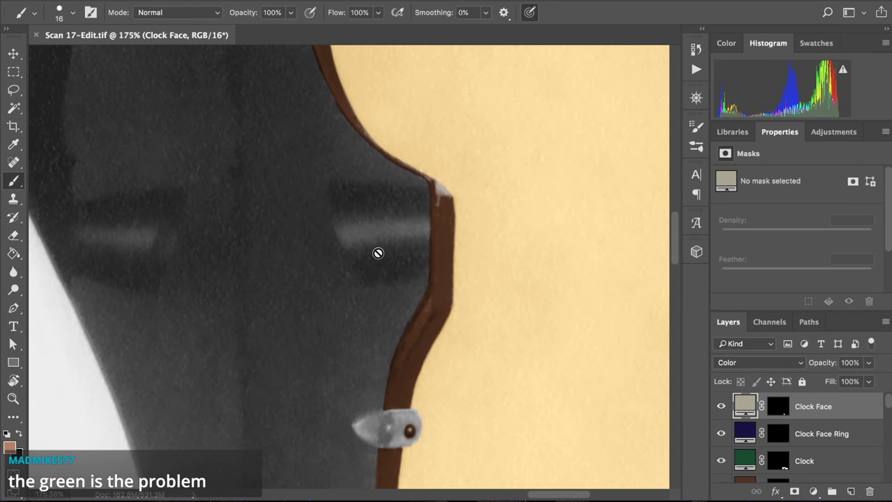
{"action": "scroll", "coordinate": [378, 253], "scroll_direction": "up", "scroll_amount": 4}
{"action": "scroll", "coordinate": [378, 253], "scroll_direction": "right", "scroll_amount": 2}
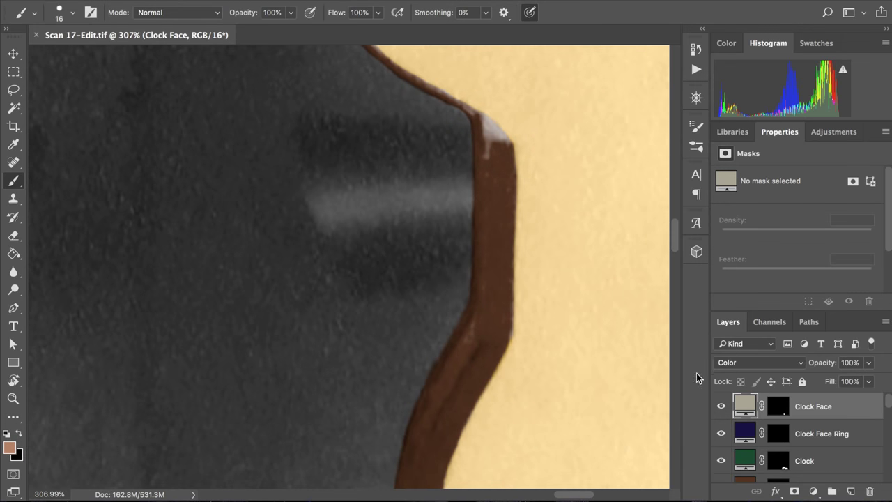
- Hide and show the Table layer to compare the mirror edge with and without it
{"action": "scroll", "coordinate": [801, 432], "scroll_direction": "down", "scroll_amount": 2}
{"action": "left_click", "coordinate": [721, 455]}
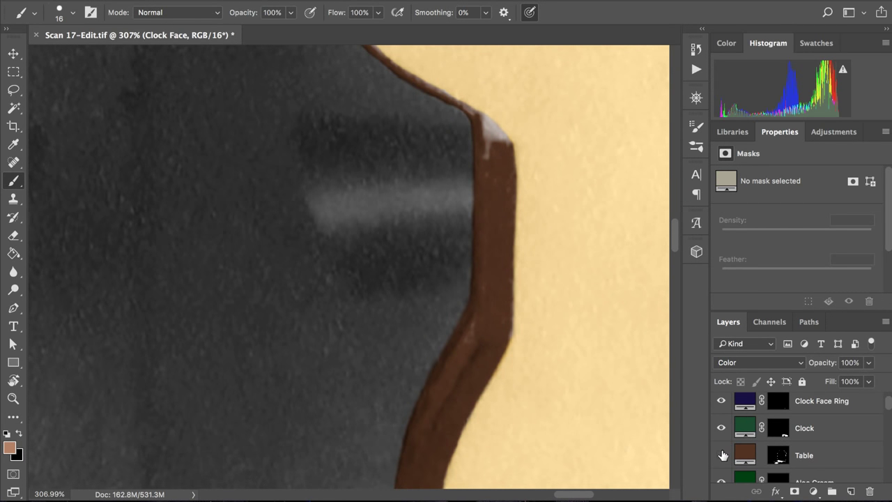
{"action": "left_click", "coordinate": [722, 455]}
{"action": "left_click", "coordinate": [721, 455]}
- Select the Clock colour layer in the Layers panel
{"action": "scroll", "coordinate": [625, 302], "scroll_direction": "down", "scroll_amount": 2}
{"action": "scroll", "coordinate": [624, 301], "scroll_direction": "down", "scroll_amount": 4}
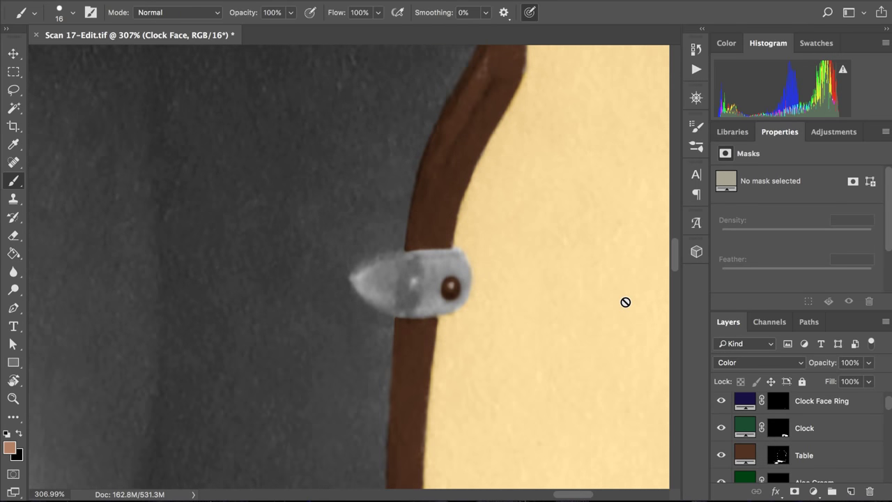
{"action": "scroll", "coordinate": [622, 328], "scroll_direction": "right", "scroll_amount": 1}
{"action": "scroll", "coordinate": [779, 457], "scroll_direction": "up", "scroll_amount": 1}
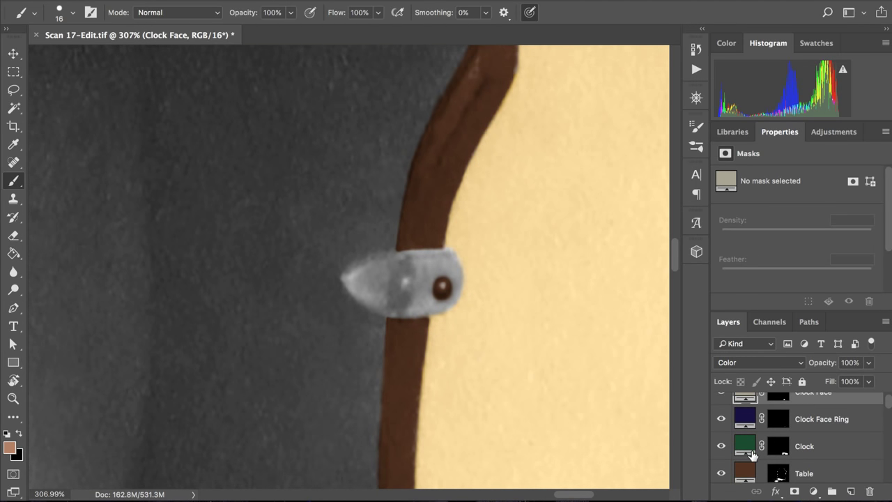
{"action": "left_click", "coordinate": [772, 450]}
{"action": "left_click", "coordinate": [772, 450]}
{"action": "scroll", "coordinate": [497, 306], "scroll_direction": "up", "scroll_amount": 3}
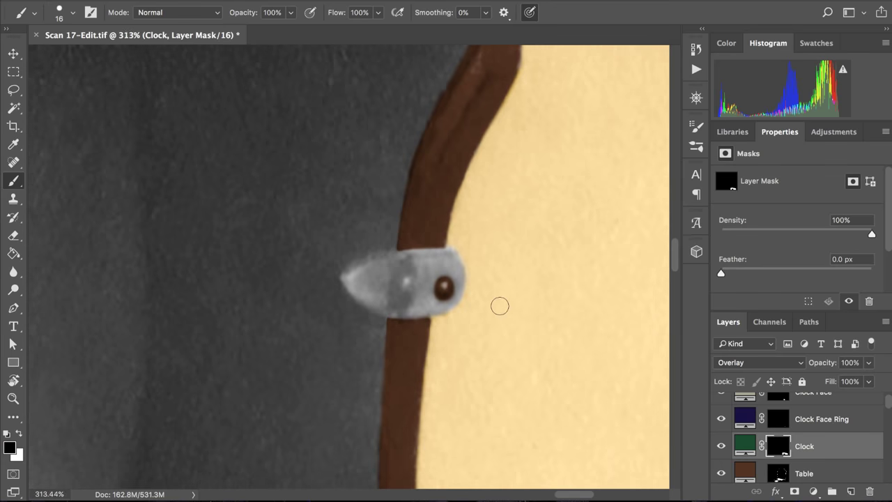
{"action": "left_click", "coordinate": [783, 474], "text": "ctrl"}
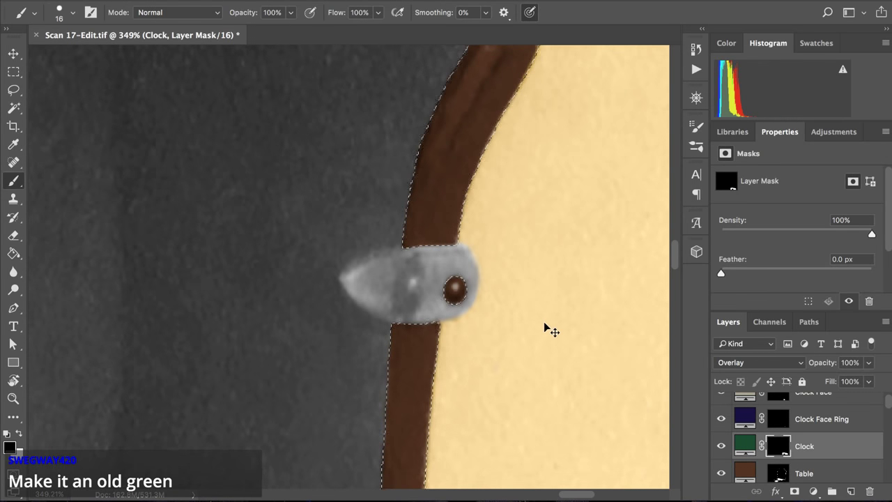
{"action": "key", "text": "ctrl+d"}
{"action": "scroll", "coordinate": [430, 272], "scroll_direction": "down", "scroll_amount": 1}
{"action": "scroll", "coordinate": [430, 271], "scroll_direction": "down", "scroll_amount": 5}
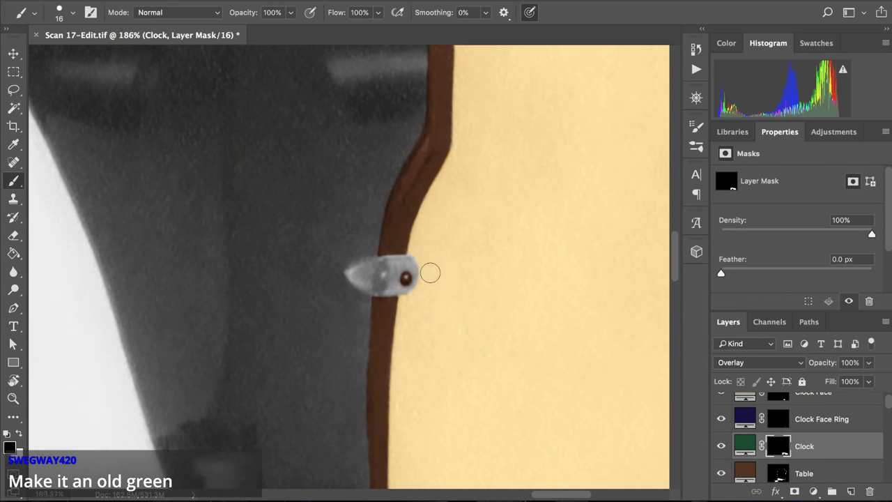
{"action": "scroll", "coordinate": [429, 272], "scroll_direction": "down", "scroll_amount": 5}
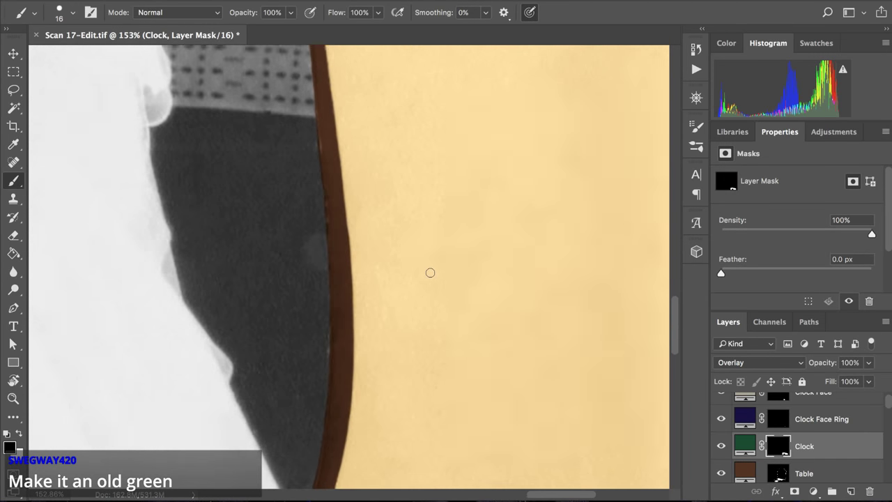
{"action": "scroll", "coordinate": [429, 272], "scroll_direction": "down", "scroll_amount": 4}
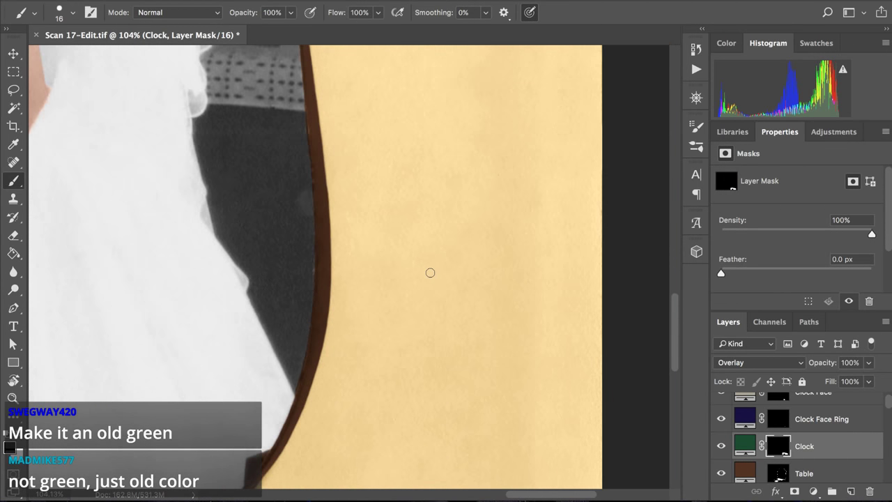
{"action": "scroll", "coordinate": [430, 272], "scroll_direction": "down", "scroll_amount": 5}
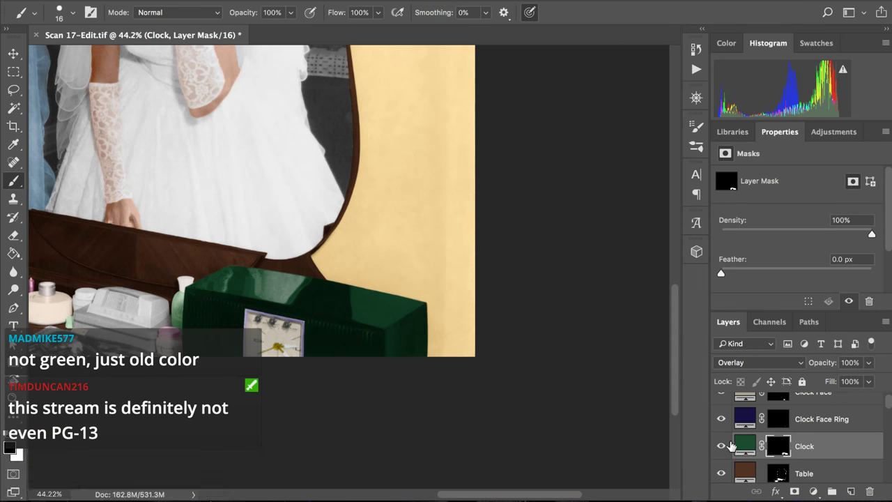
{"action": "scroll", "coordinate": [501, 351], "scroll_direction": "left", "scroll_amount": 5}
{"action": "scroll", "coordinate": [500, 351], "scroll_direction": "up", "scroll_amount": 1}
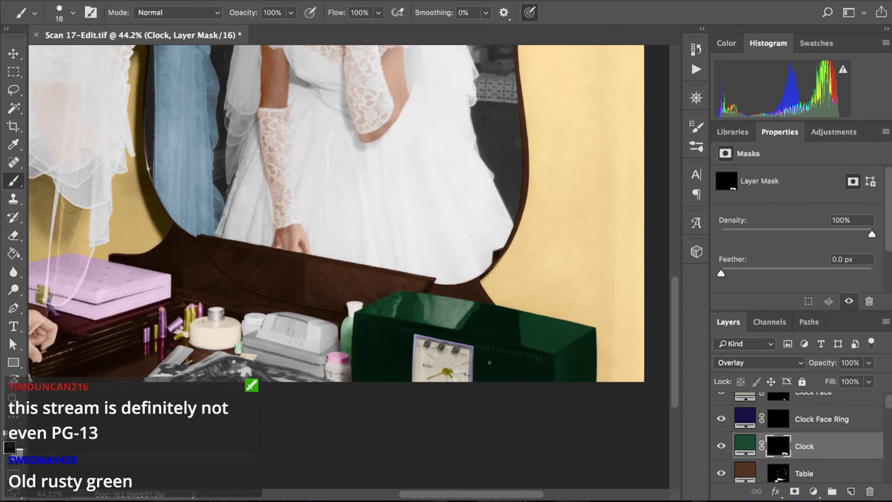
{"action": "scroll", "coordinate": [489, 361], "scroll_direction": "down", "scroll_amount": 4}
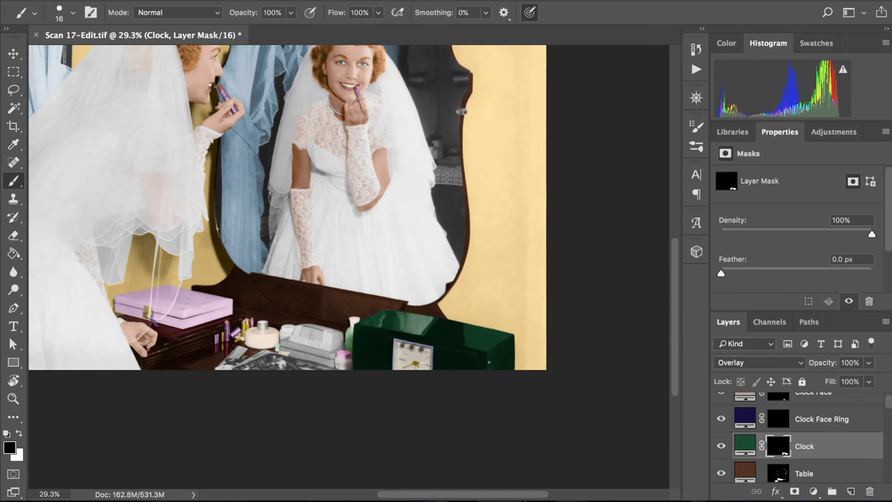
{"action": "scroll", "coordinate": [459, 304], "scroll_direction": "up", "scroll_amount": 1}
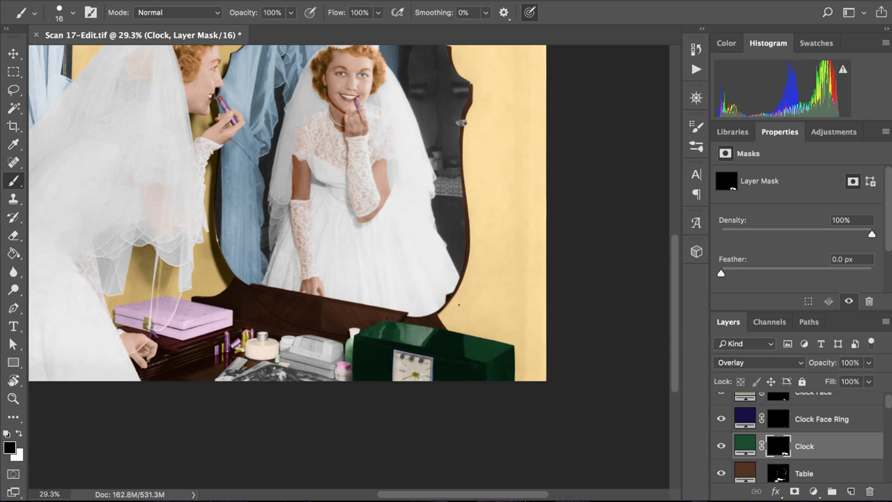
- Adjust the Clock fill from deep green to a muted sage olive, 5d6f55
{"action": "double_click", "coordinate": [746, 446]}
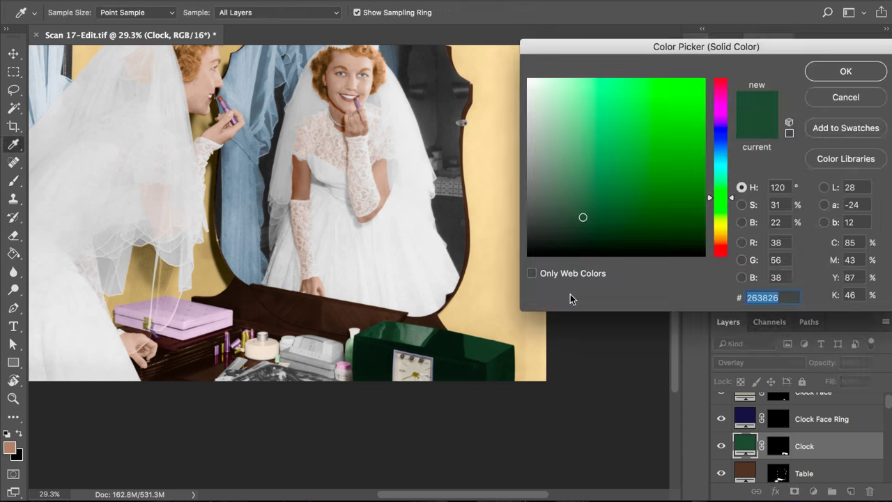
{"action": "left_click", "coordinate": [565, 158]}
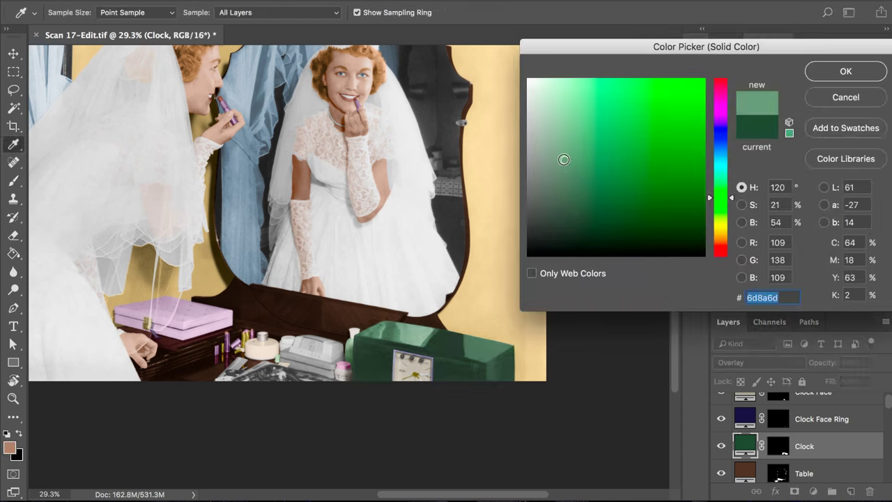
{"action": "left_click", "coordinate": [720, 205]}
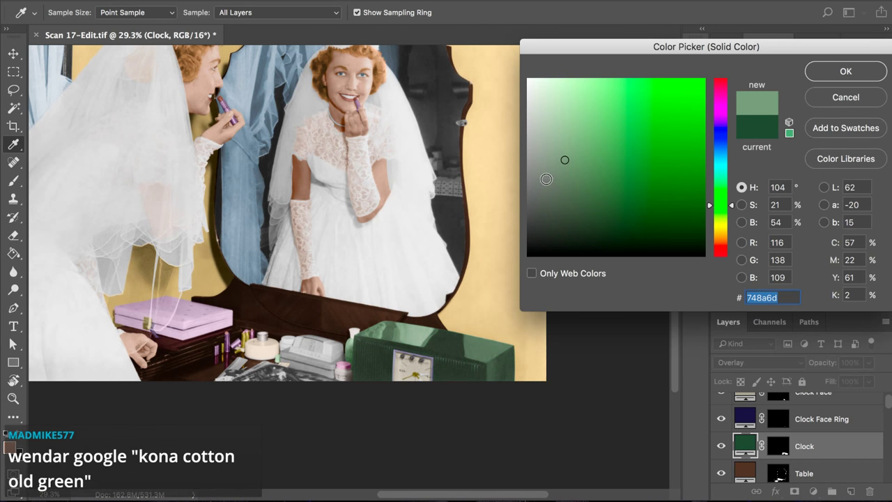
{"action": "left_click", "coordinate": [550, 168]}
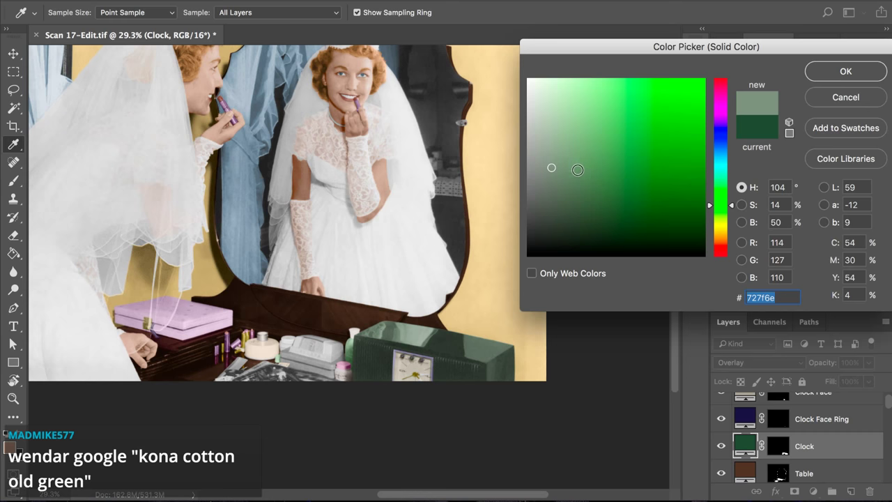
{"action": "left_click", "coordinate": [578, 162]}
{"action": "left_click", "coordinate": [564, 194]}
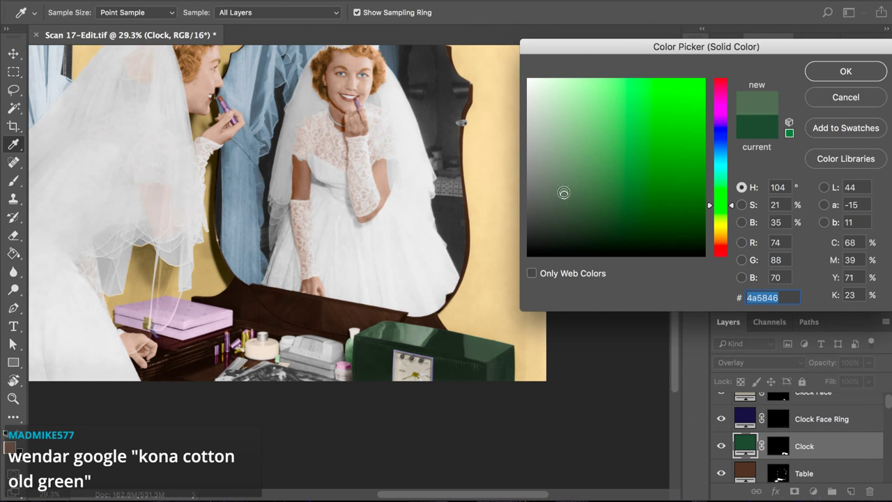
{"action": "left_click_drag", "start_coordinate": [568, 165], "coordinate": [566, 175]}
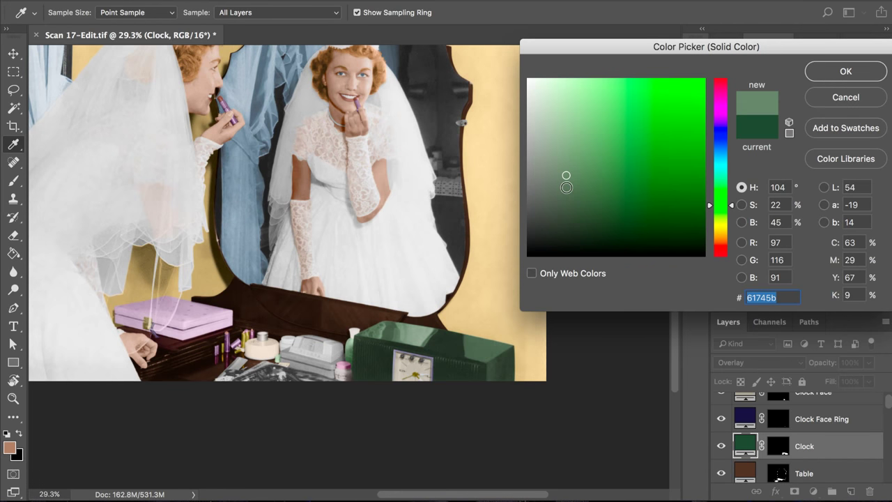
{"action": "left_click", "coordinate": [566, 188]}
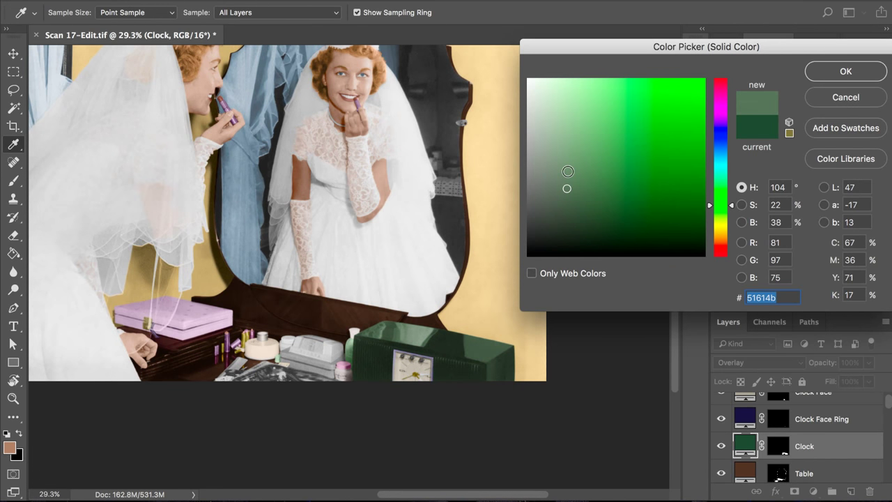
{"action": "left_click_drag", "start_coordinate": [568, 171], "coordinate": [567, 179]}
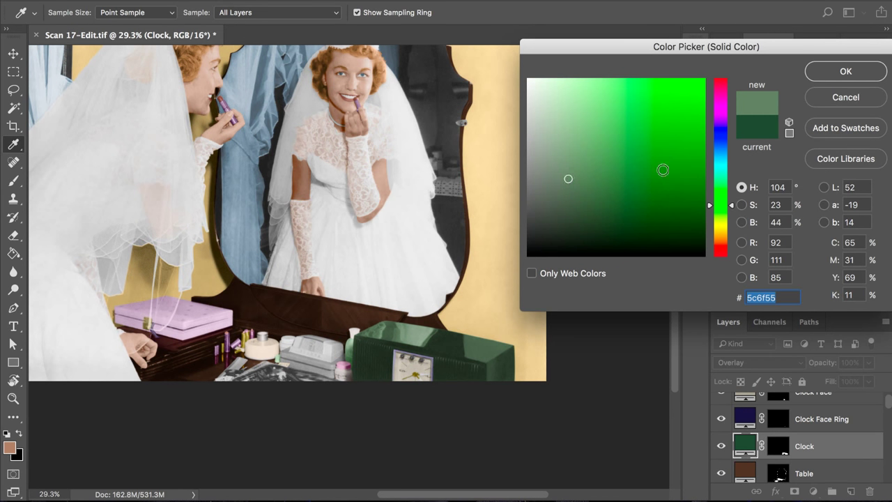
{"action": "left_click", "coordinate": [721, 202]}
{"action": "left_click_drag", "start_coordinate": [720, 204], "coordinate": [724, 209]}
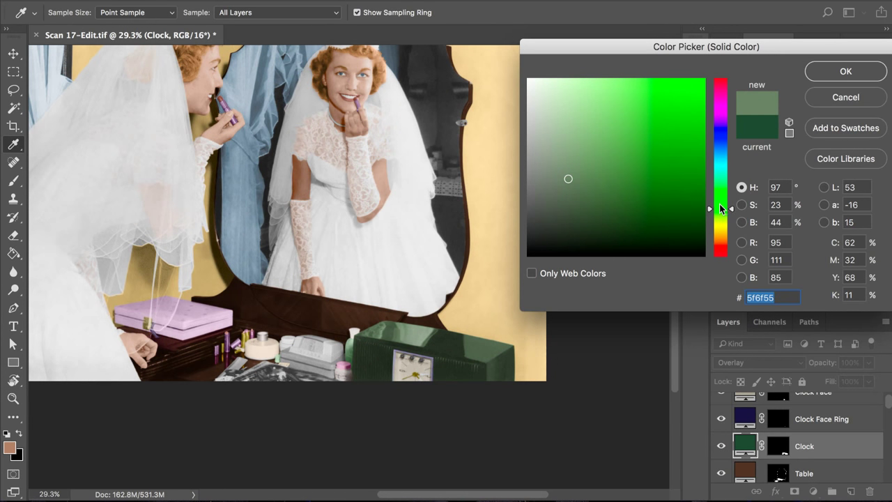
{"action": "left_click", "coordinate": [719, 207]}
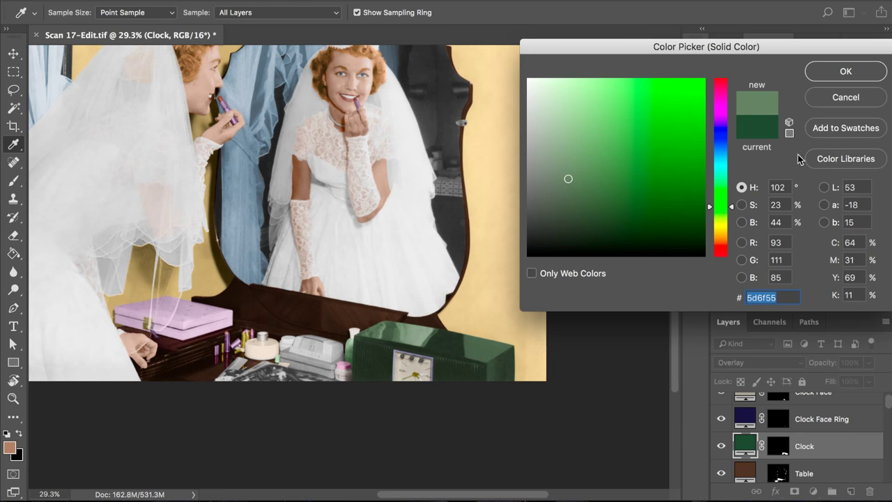
{"action": "left_click", "coordinate": [846, 72]}
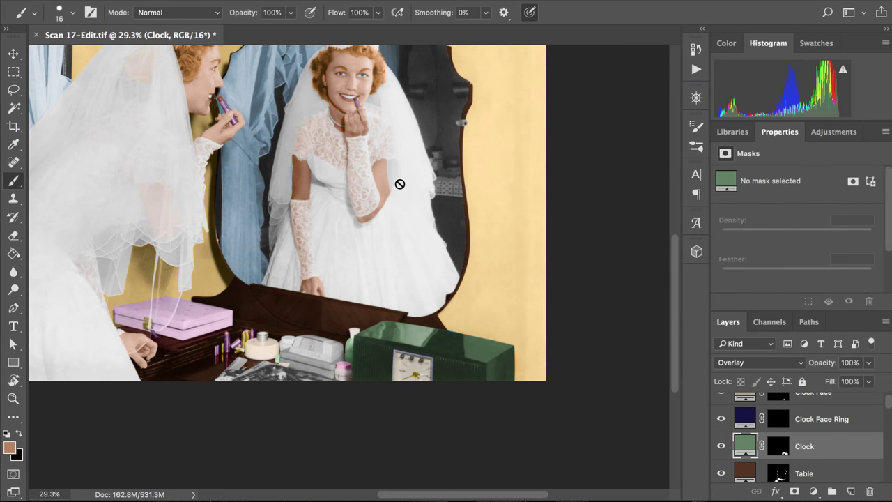
{"action": "scroll", "coordinate": [399, 184], "scroll_direction": "down", "scroll_amount": 3}
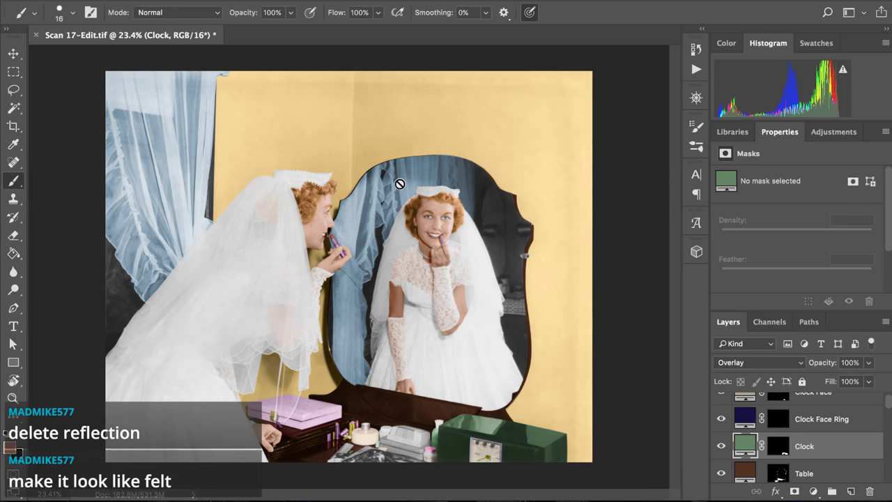
{"action": "scroll", "coordinate": [399, 183], "scroll_direction": "up", "scroll_amount": 5}
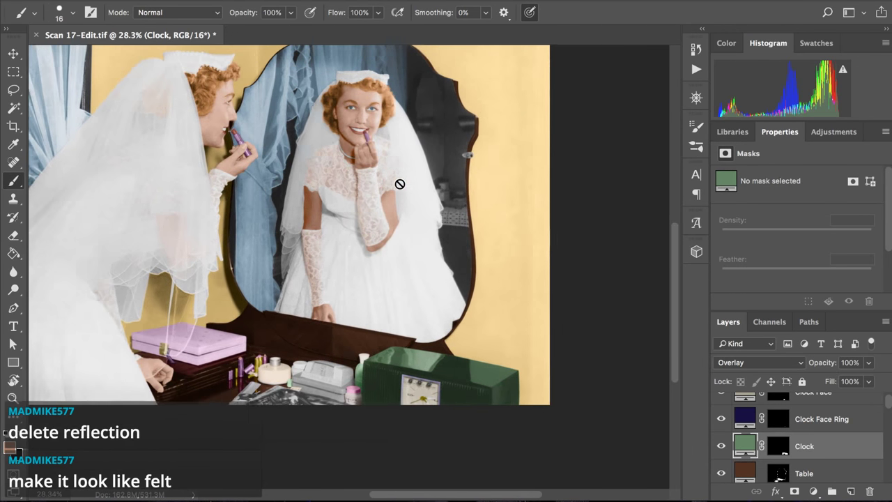
{"action": "scroll", "coordinate": [399, 183], "scroll_direction": "down", "scroll_amount": 2}
{"action": "scroll", "coordinate": [399, 183], "scroll_direction": "right", "scroll_amount": 2}
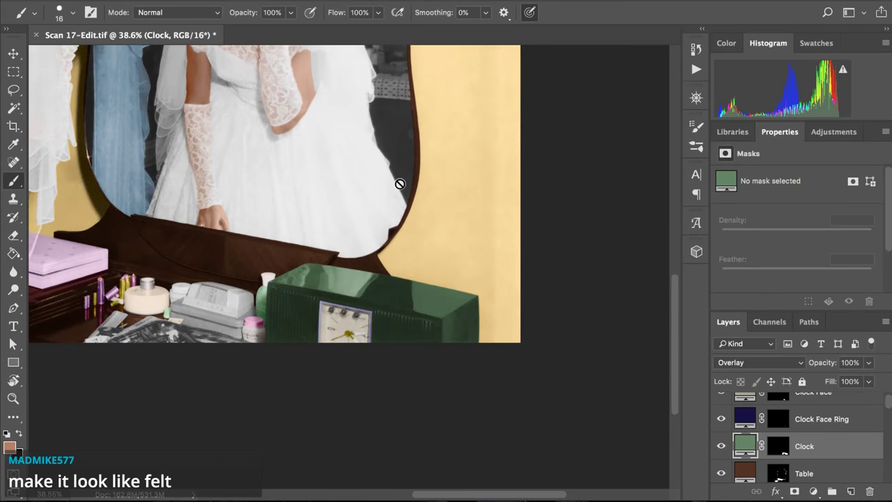
{"action": "scroll", "coordinate": [399, 183], "scroll_direction": "up", "scroll_amount": 4}
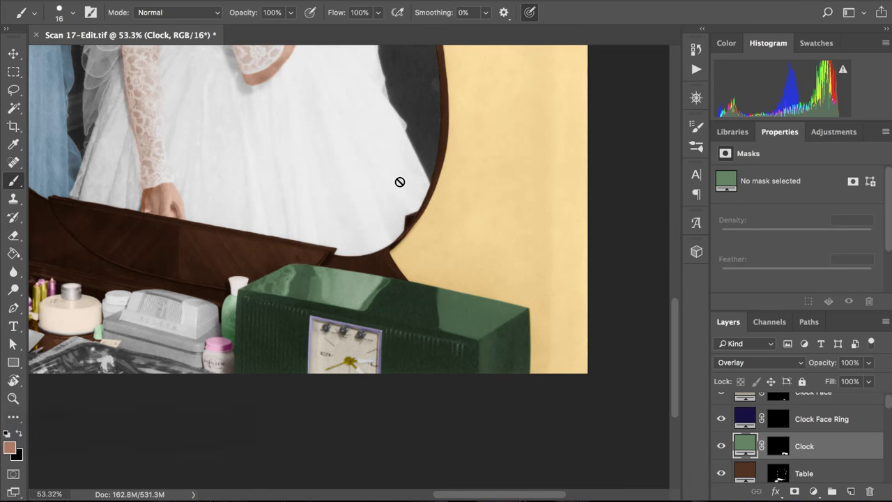
{"action": "scroll", "coordinate": [399, 182], "scroll_direction": "up", "scroll_amount": 2}
{"action": "scroll", "coordinate": [399, 182], "scroll_direction": "left", "scroll_amount": 1}
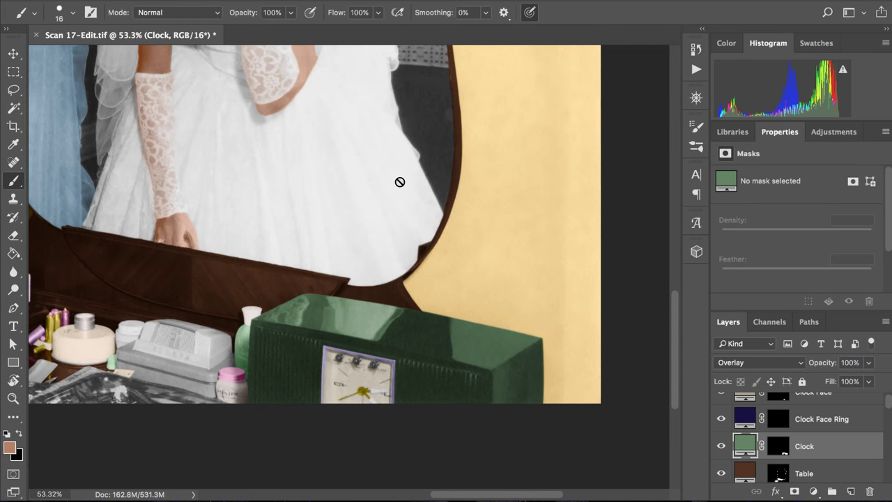
{"action": "scroll", "coordinate": [399, 181], "scroll_direction": "down", "scroll_amount": 3}
{"action": "scroll", "coordinate": [399, 182], "scroll_direction": "up", "scroll_amount": 5}
{"action": "scroll", "coordinate": [399, 182], "scroll_direction": "left", "scroll_amount": 5}
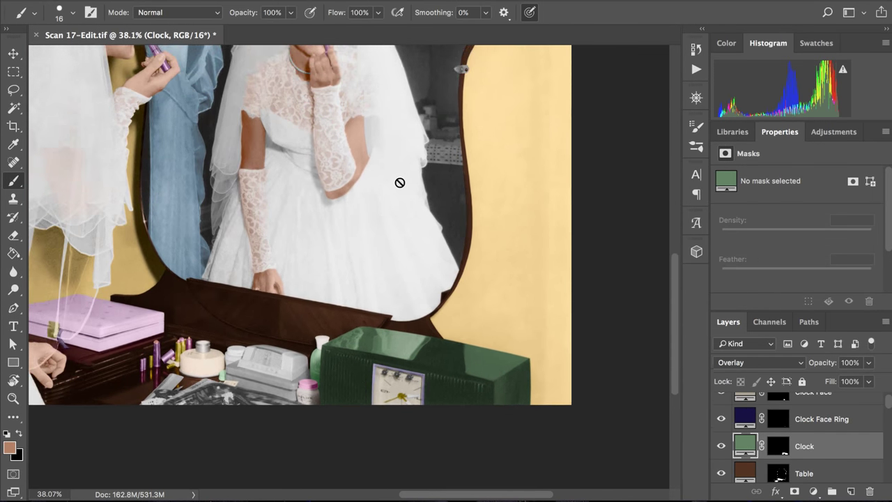
{"action": "scroll", "coordinate": [399, 182], "scroll_direction": "down", "scroll_amount": 3}
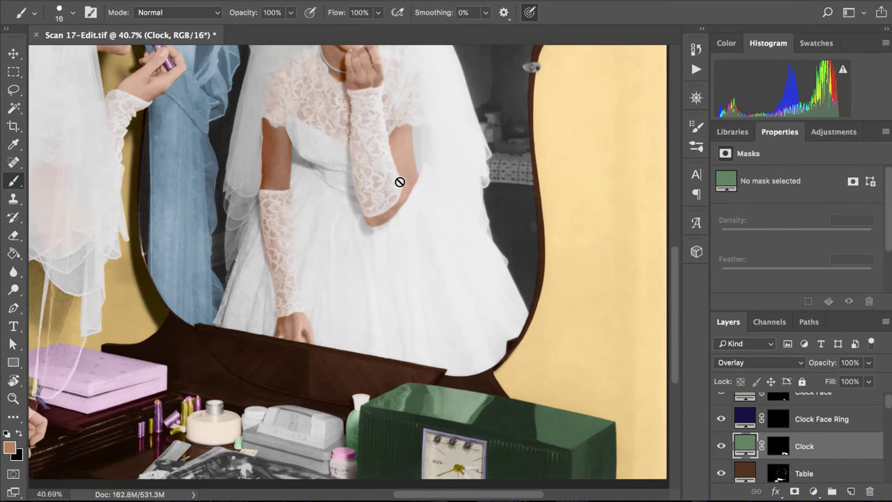
{"action": "scroll", "coordinate": [400, 182], "scroll_direction": "up", "scroll_amount": 2}
{"action": "scroll", "coordinate": [399, 182], "scroll_direction": "left", "scroll_amount": 1}
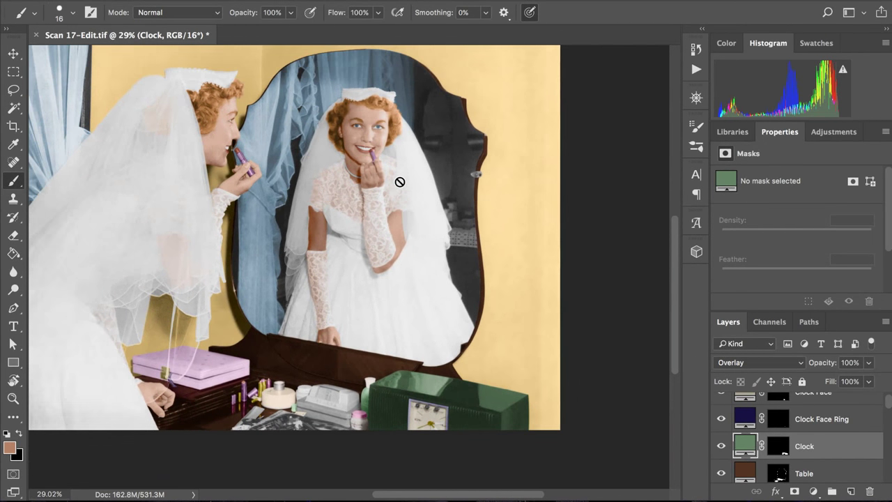
{"action": "scroll", "coordinate": [400, 182], "scroll_direction": "up", "scroll_amount": 3}
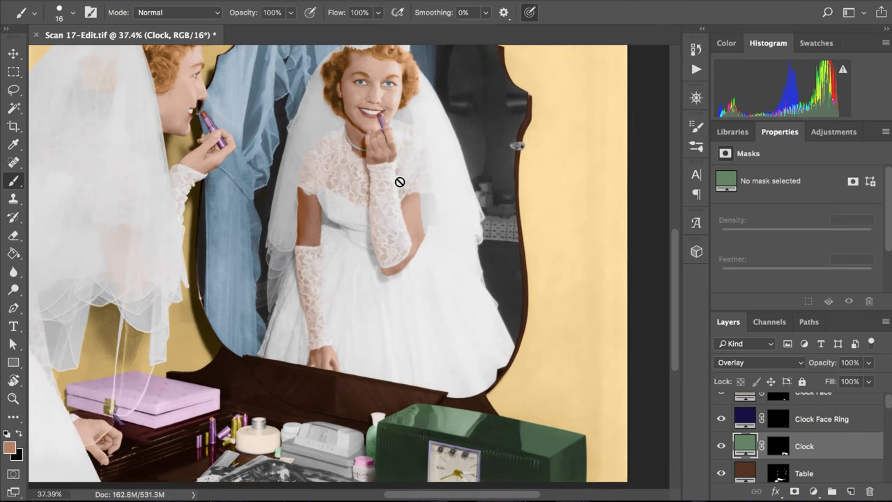
{"action": "scroll", "coordinate": [399, 182], "scroll_direction": "right", "scroll_amount": 2}
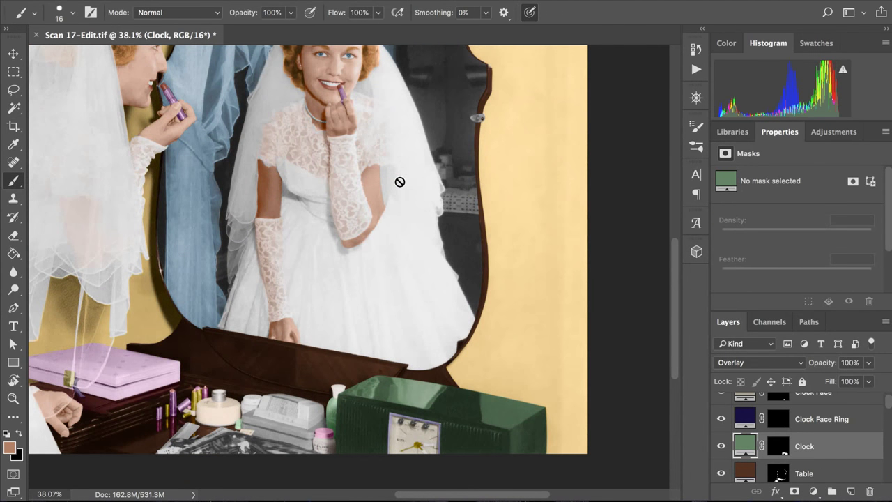
{"action": "scroll", "coordinate": [399, 182], "scroll_direction": "up", "scroll_amount": 2}
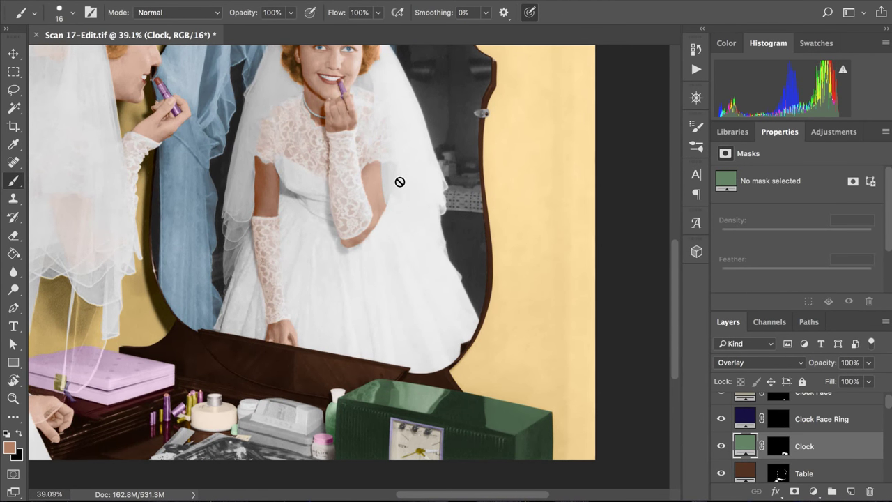
{"action": "scroll", "coordinate": [399, 181], "scroll_direction": "down", "scroll_amount": 5}
{"action": "scroll", "coordinate": [399, 182], "scroll_direction": "right", "scroll_amount": 1}
{"action": "scroll", "coordinate": [593, 362], "scroll_direction": "up", "scroll_amount": 3}
{"action": "scroll", "coordinate": [593, 362], "scroll_direction": "right", "scroll_amount": 1}
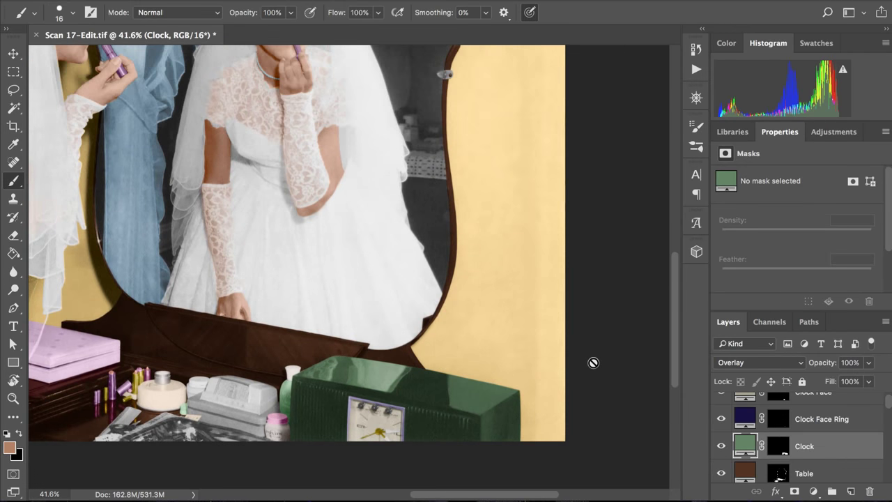
{"action": "scroll", "coordinate": [744, 433], "scroll_direction": "up", "scroll_amount": 1}
- Change the Clock Face Ring fill from purple to near-black navy 020211
{"action": "left_click", "coordinate": [744, 434]}
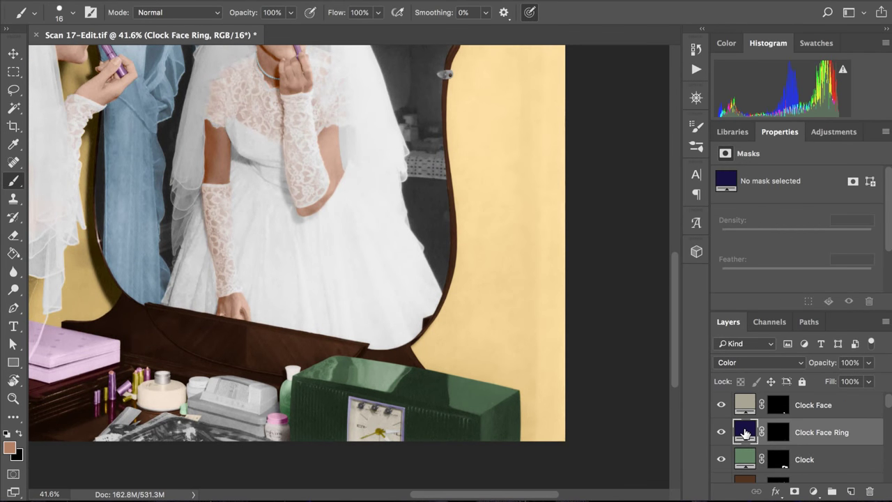
{"action": "double_click", "coordinate": [744, 434]}
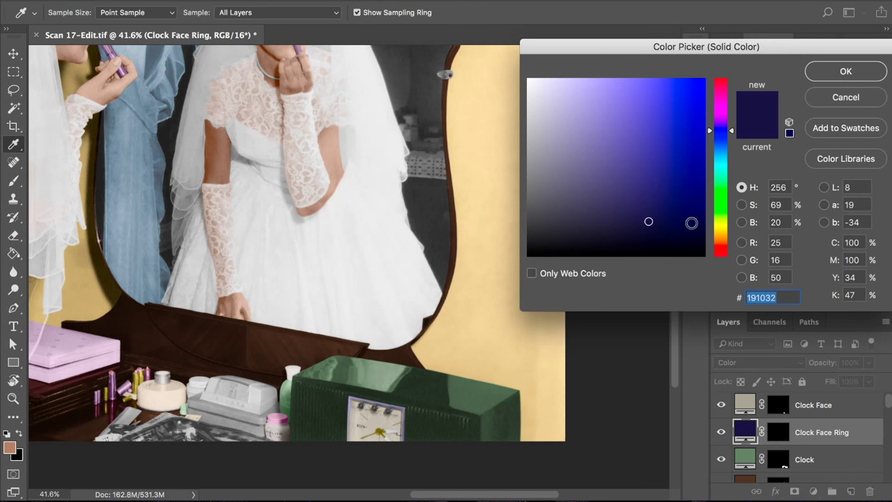
{"action": "left_click", "coordinate": [692, 230]}
{"action": "left_click", "coordinate": [720, 139]}
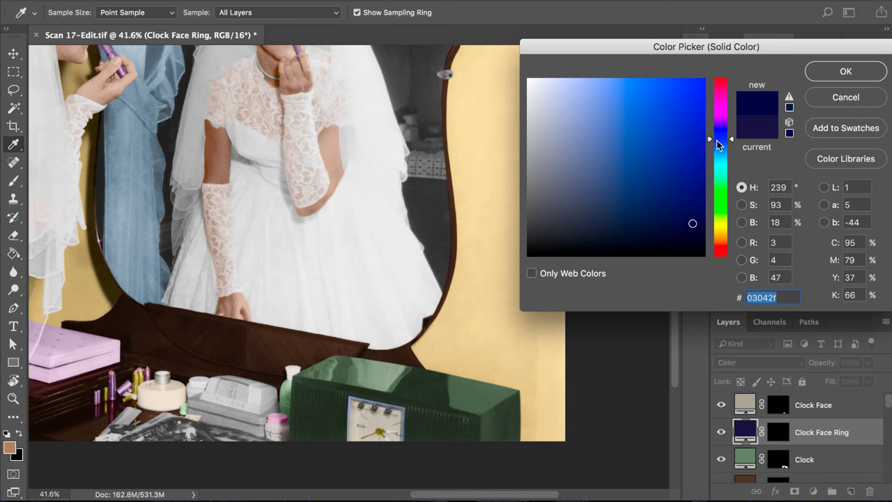
{"action": "left_click", "coordinate": [687, 239]}
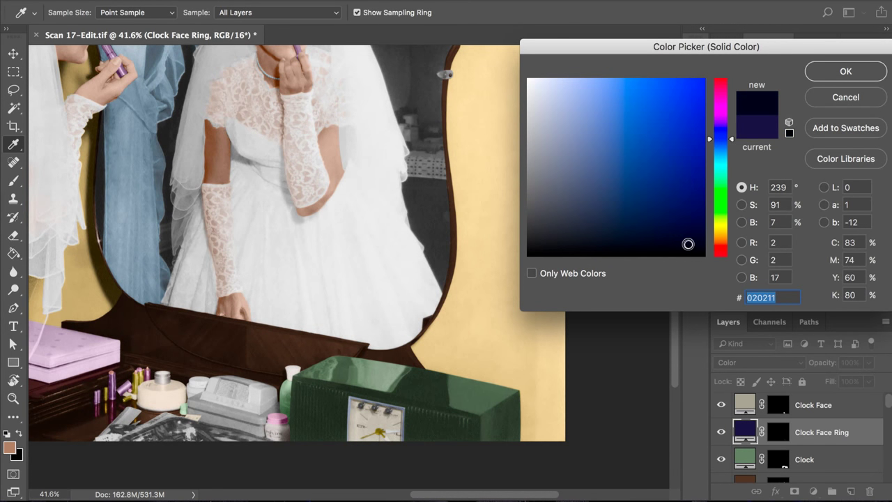
{"action": "left_click", "coordinate": [830, 75]}
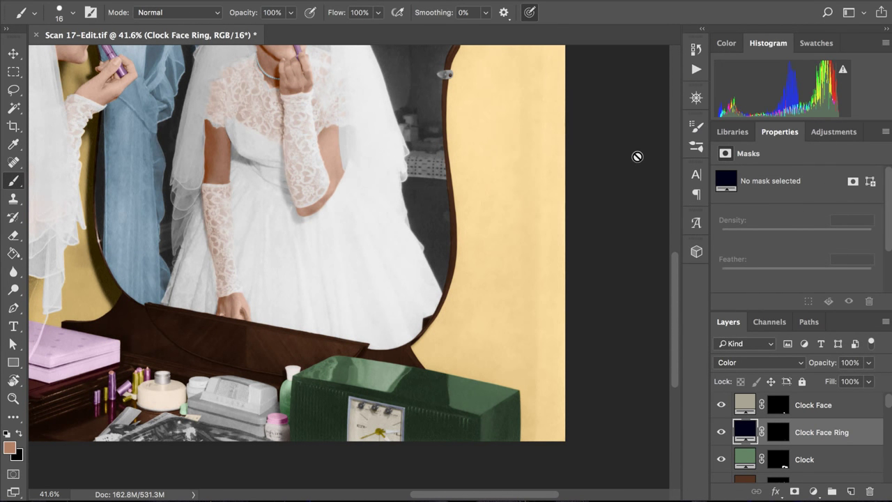
{"action": "scroll", "coordinate": [561, 262], "scroll_direction": "down", "scroll_amount": 3}
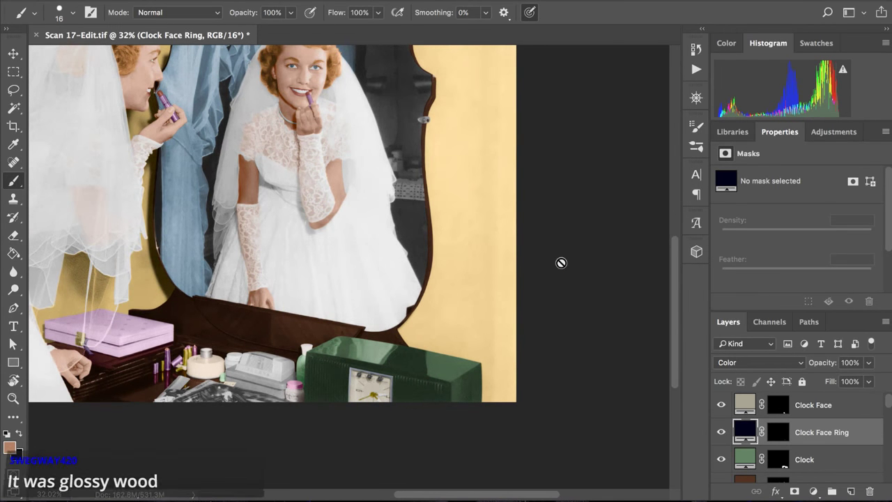
{"action": "scroll", "coordinate": [561, 263], "scroll_direction": "down", "scroll_amount": 3}
{"action": "scroll", "coordinate": [565, 262], "scroll_direction": "up", "scroll_amount": 1}
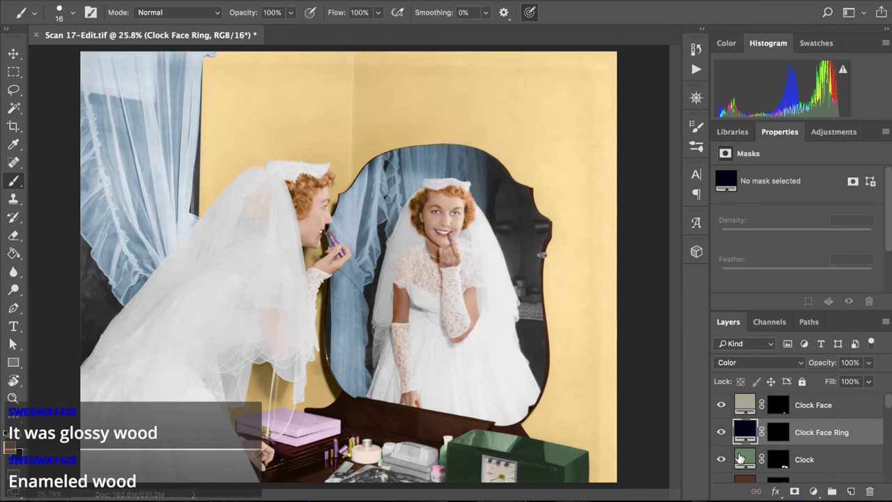
- Set the Clock layer's blend mode to Color
{"action": "left_click", "coordinate": [744, 460]}
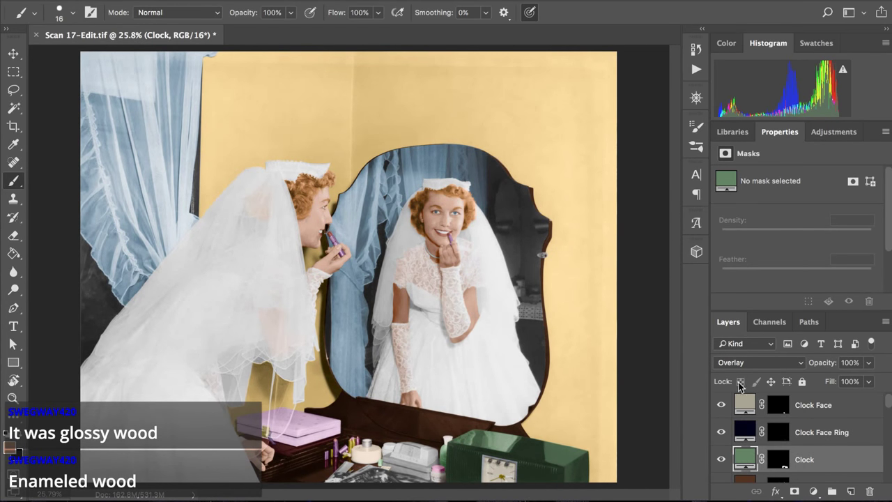
{"action": "left_click", "coordinate": [732, 362]}
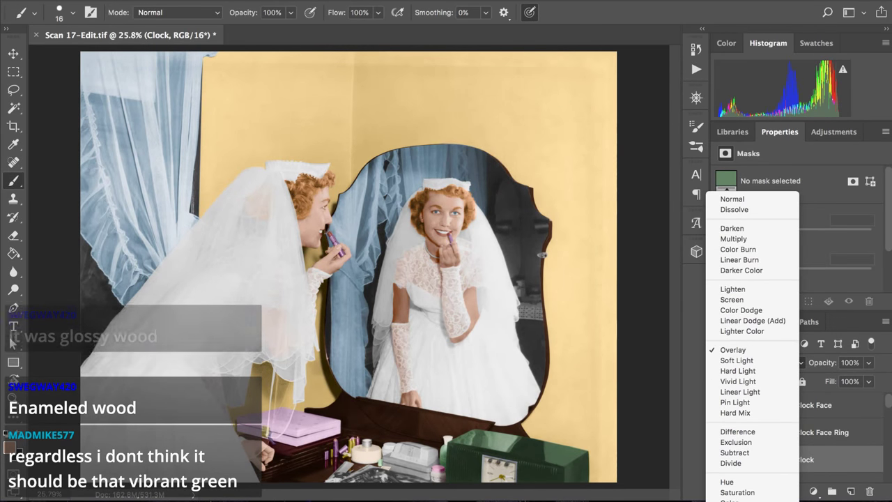
{"action": "left_click", "coordinate": [738, 498]}
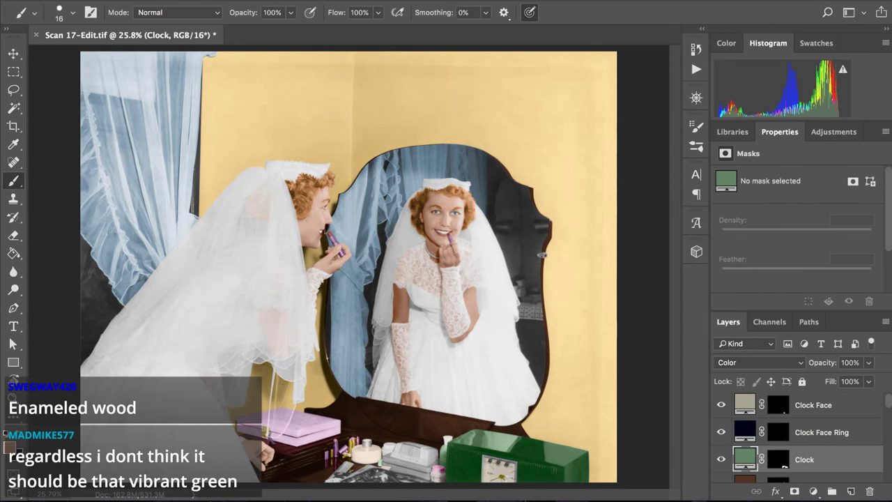
- Change the Clock fill to a very dark green, 0c1207
{"action": "double_click", "coordinate": [745, 461]}
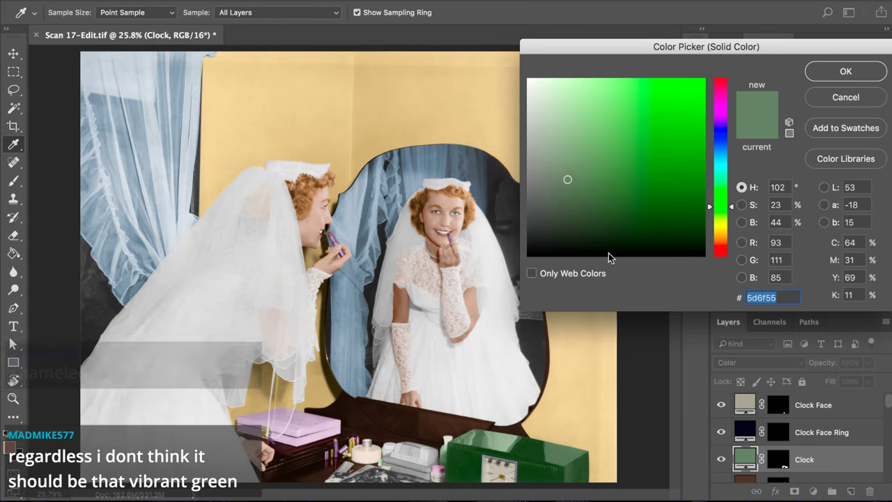
{"action": "left_click", "coordinate": [566, 222]}
{"action": "left_click", "coordinate": [568, 238]}
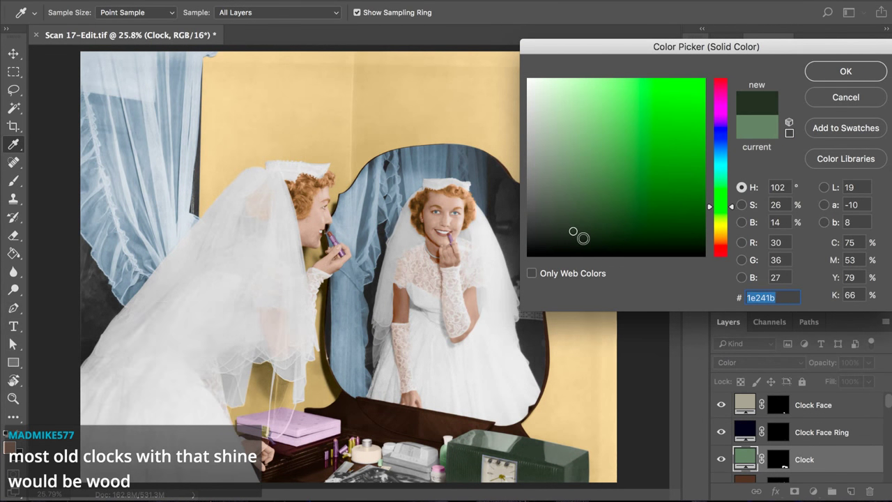
{"action": "left_click", "coordinate": [583, 239]}
{"action": "left_click", "coordinate": [589, 231]}
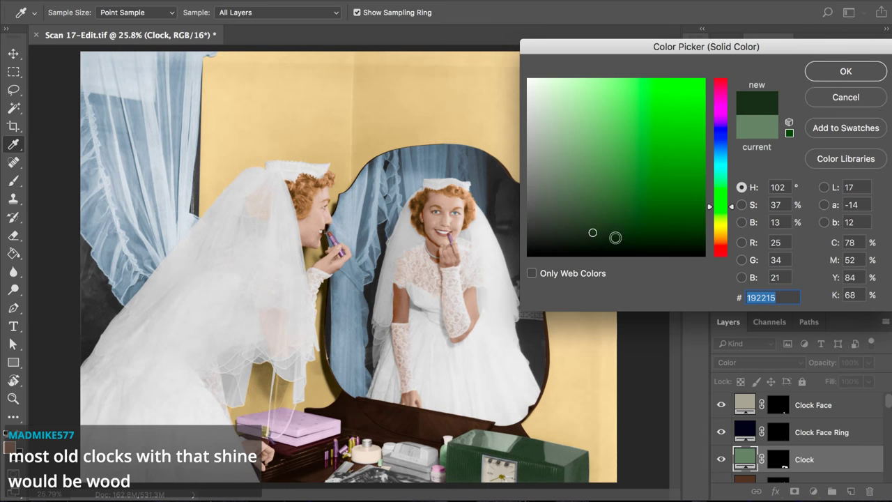
{"action": "left_click", "coordinate": [619, 236]}
{"action": "left_click", "coordinate": [632, 239]}
{"action": "left_click", "coordinate": [638, 243]}
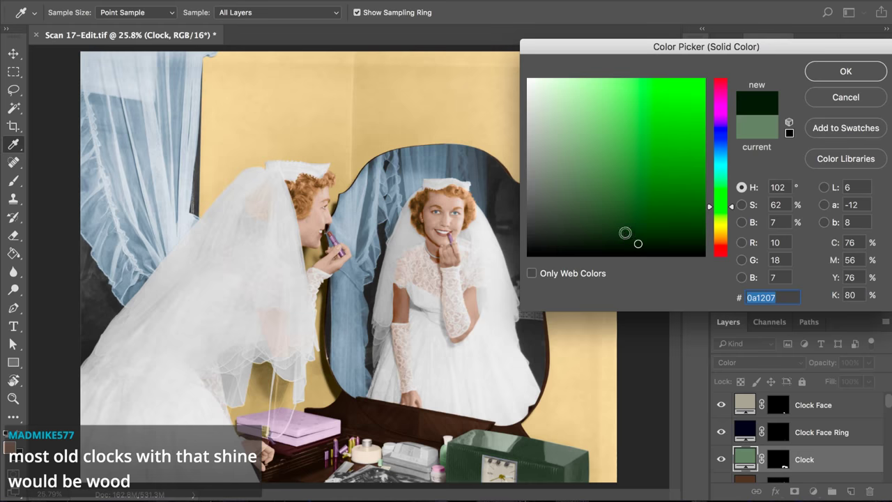
{"action": "left_click", "coordinate": [720, 205]}
{"action": "left_click_drag", "start_coordinate": [720, 203], "coordinate": [715, 210]}
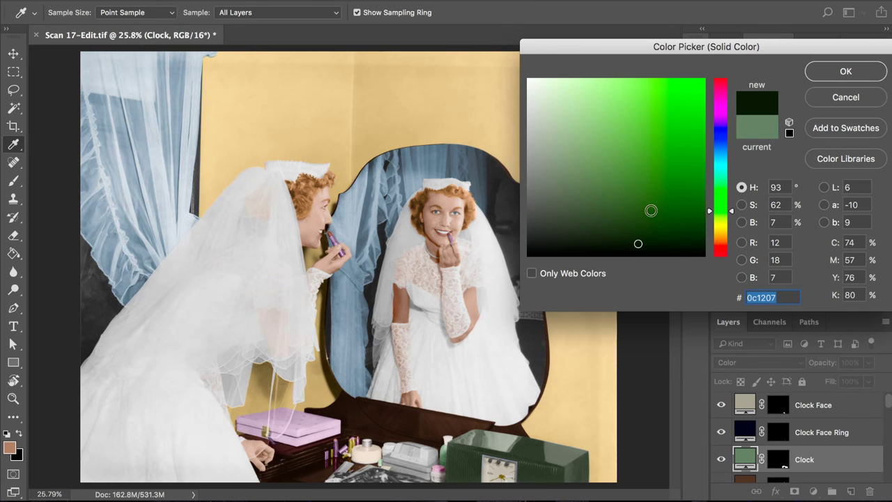
{"action": "left_click", "coordinate": [836, 77]}
- Lower the Clock layer's opacity to 54%
{"action": "left_click_drag", "start_coordinate": [864, 365], "coordinate": [839, 381]}
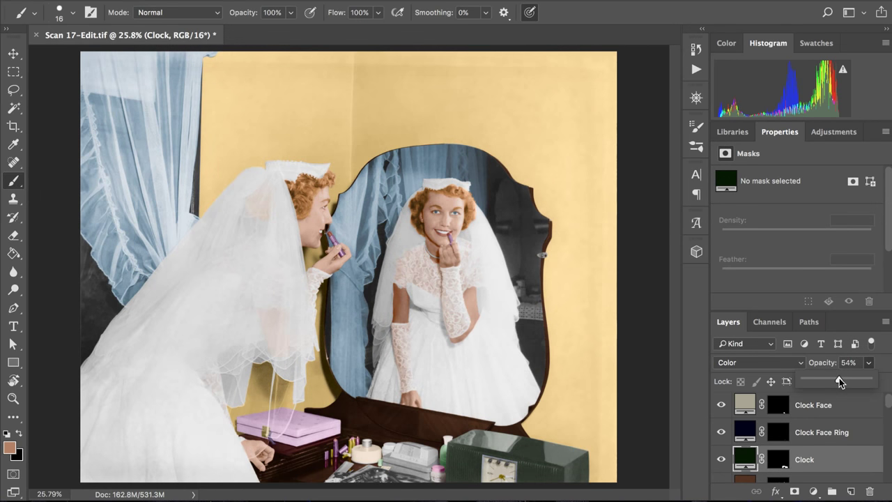
{"action": "left_click", "coordinate": [867, 363]}
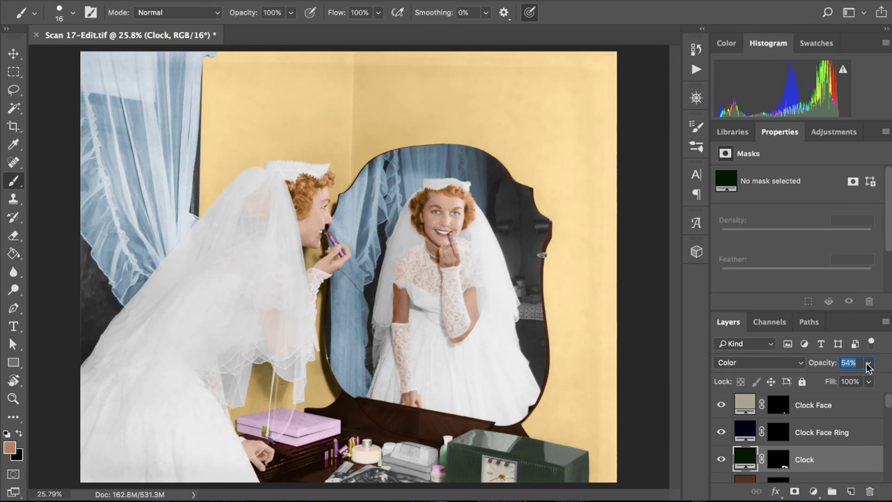
{"action": "key", "text": "Return"}
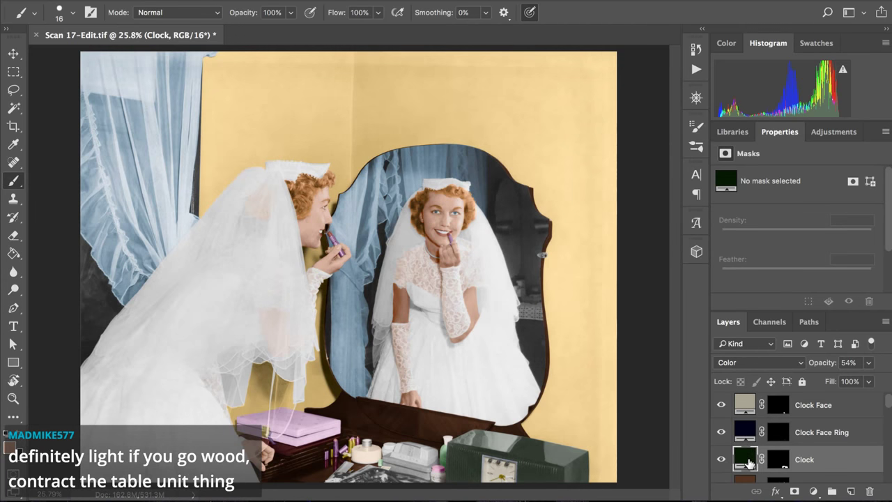
- Try brown and beige tones for the Clock fill, ending on dark grey-brown 302d2a
{"action": "double_click", "coordinate": [748, 463]}
{"action": "left_click", "coordinate": [725, 243]}
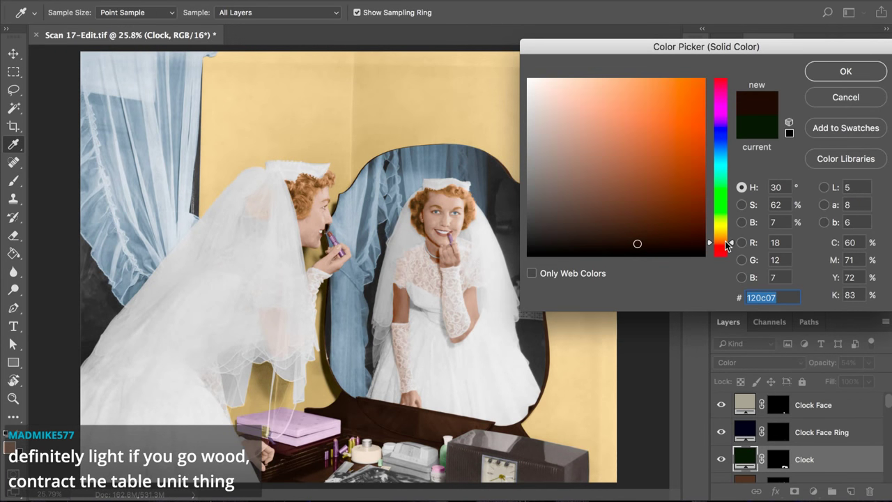
{"action": "left_click_drag", "start_coordinate": [725, 242], "coordinate": [725, 237]}
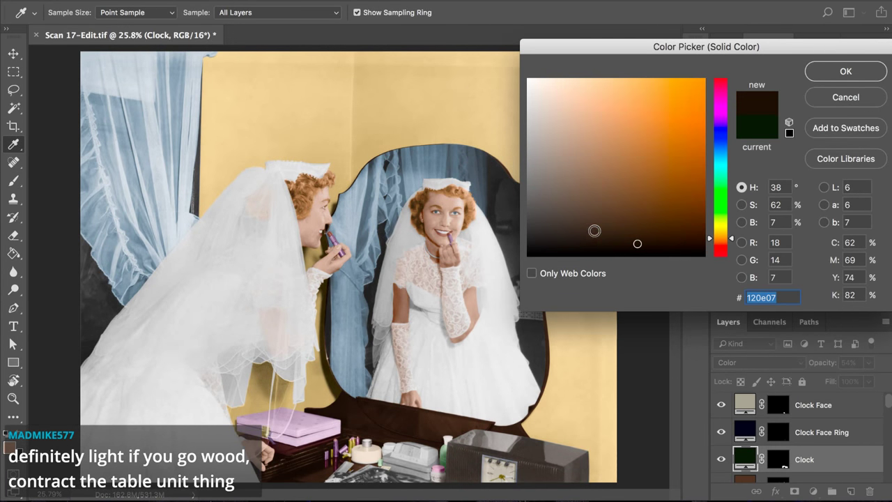
{"action": "left_click", "coordinate": [595, 230]}
{"action": "left_click", "coordinate": [647, 240]}
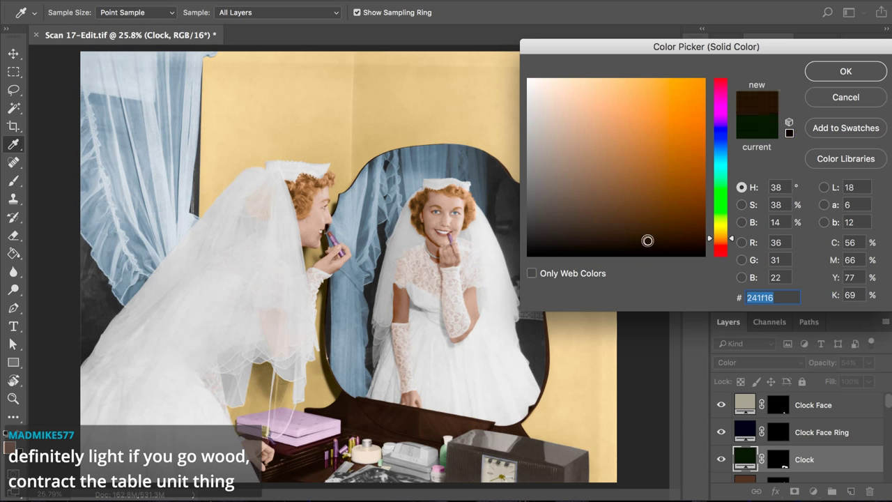
{"action": "left_click_drag", "start_coordinate": [687, 231], "coordinate": [668, 105]}
{"action": "left_click", "coordinate": [568, 112]}
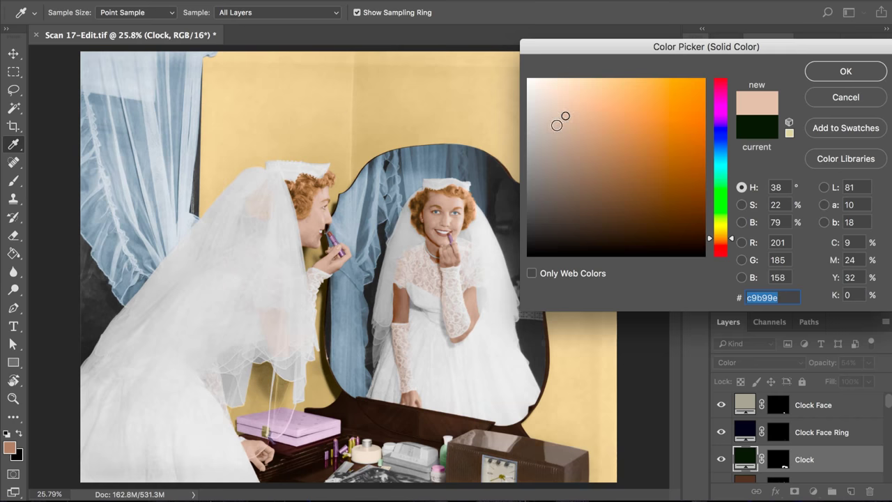
{"action": "left_click", "coordinate": [556, 126]}
{"action": "left_click", "coordinate": [550, 128]}
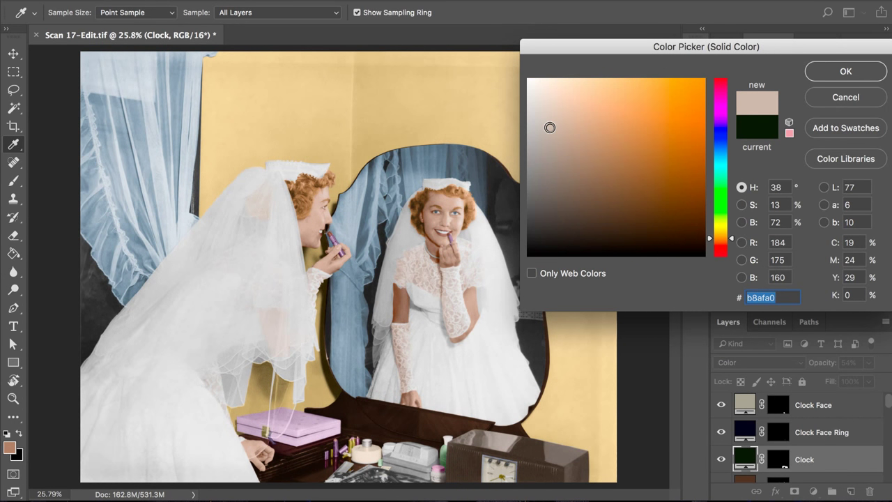
{"action": "left_click", "coordinate": [539, 112]}
{"action": "left_click", "coordinate": [542, 140]}
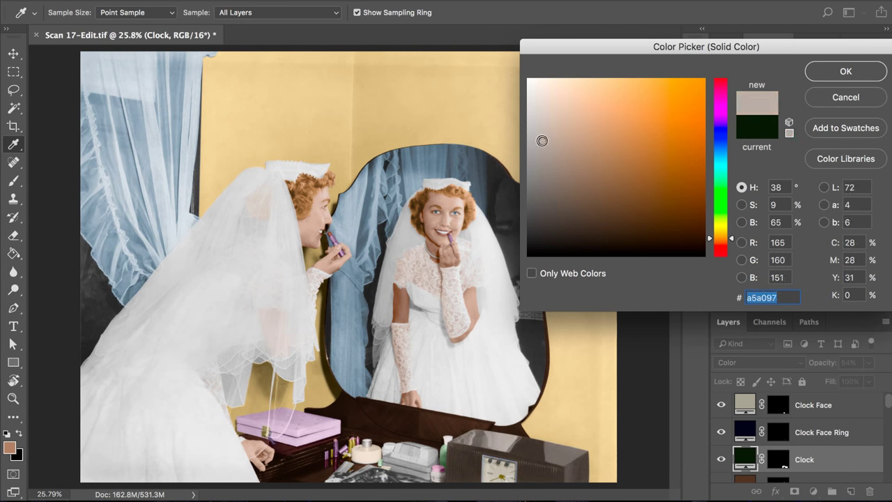
{"action": "left_click", "coordinate": [549, 152]}
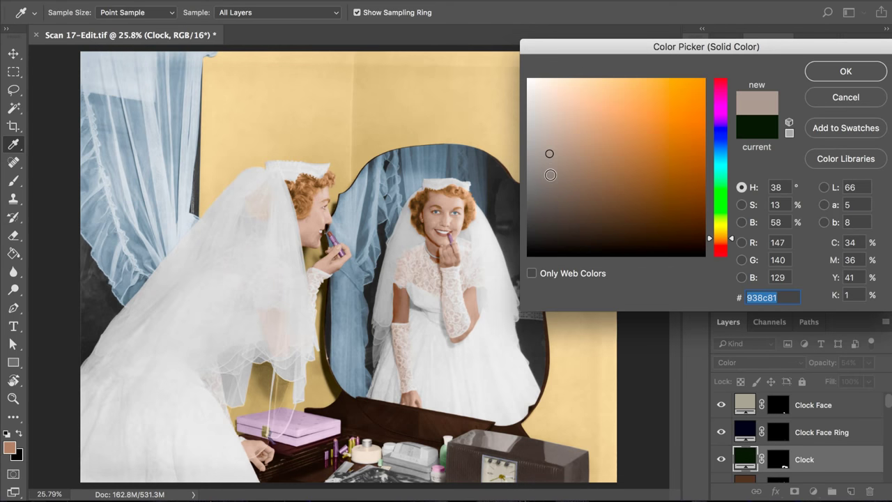
{"action": "left_click", "coordinate": [550, 175]}
{"action": "left_click", "coordinate": [560, 185]}
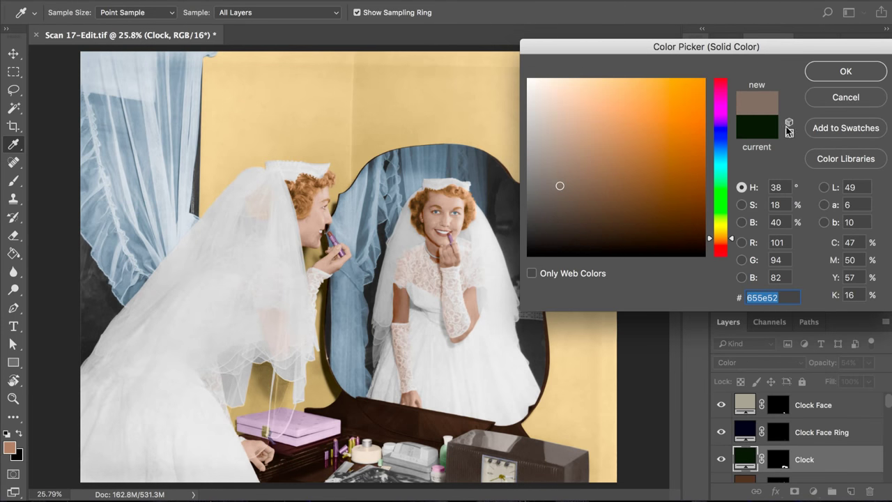
{"action": "left_click", "coordinate": [723, 242]}
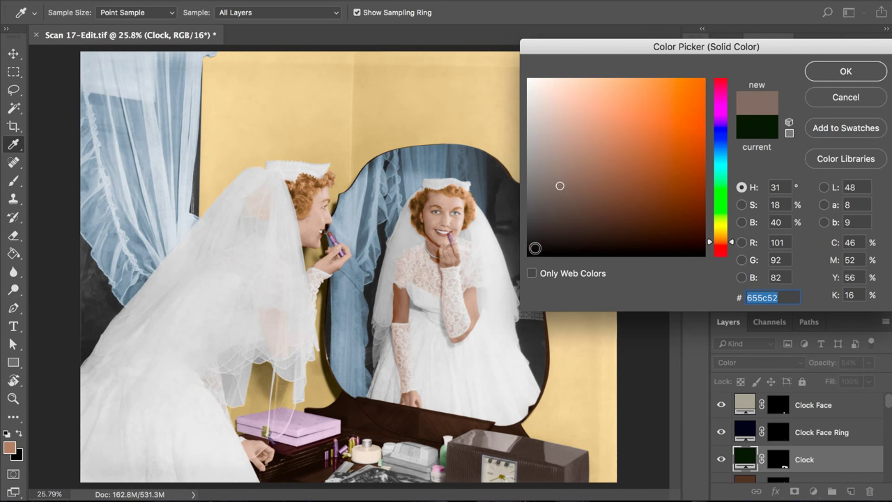
{"action": "left_click", "coordinate": [555, 216]}
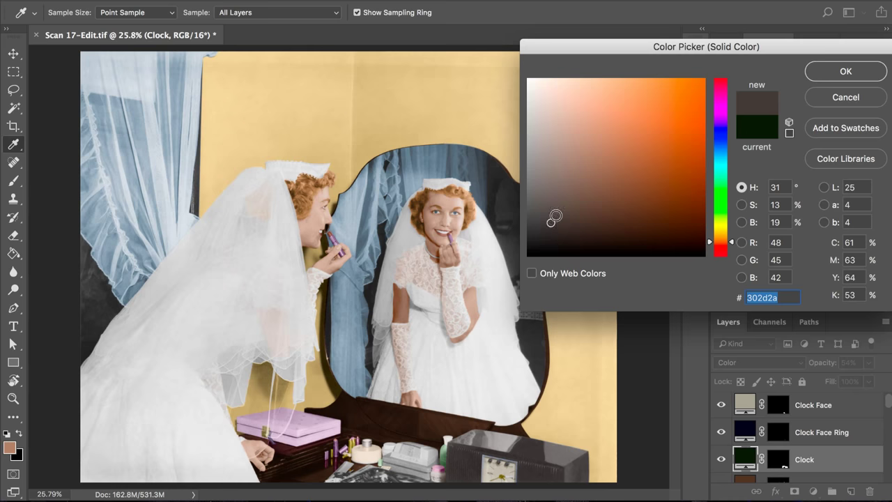
- Apply the grey-brown fill and raise the Clock layer's opacity to 100%
{"action": "left_click", "coordinate": [845, 70]}
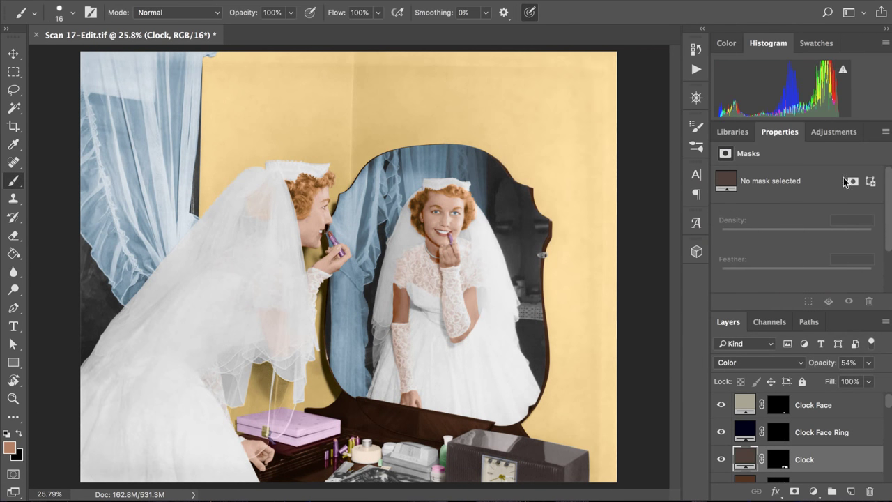
{"action": "left_click", "coordinate": [868, 362]}
{"action": "left_click_drag", "start_coordinate": [874, 380], "coordinate": [891, 380]}
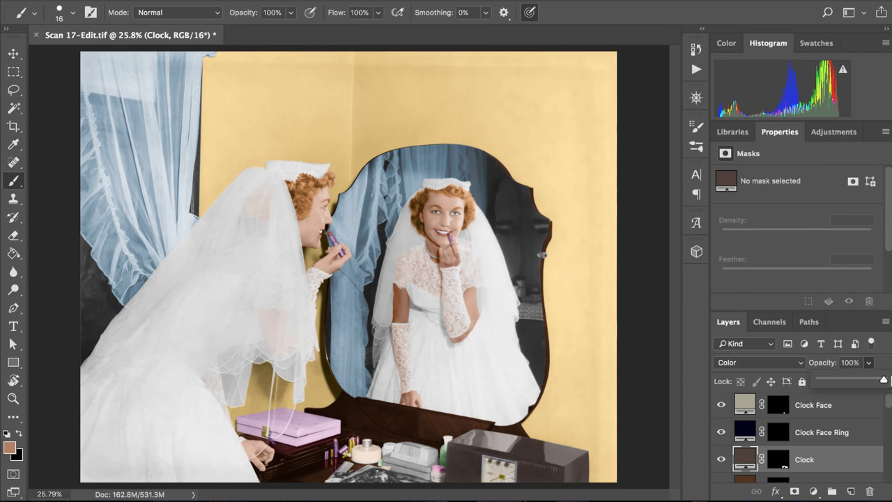
{"action": "left_click", "coordinate": [842, 363]}
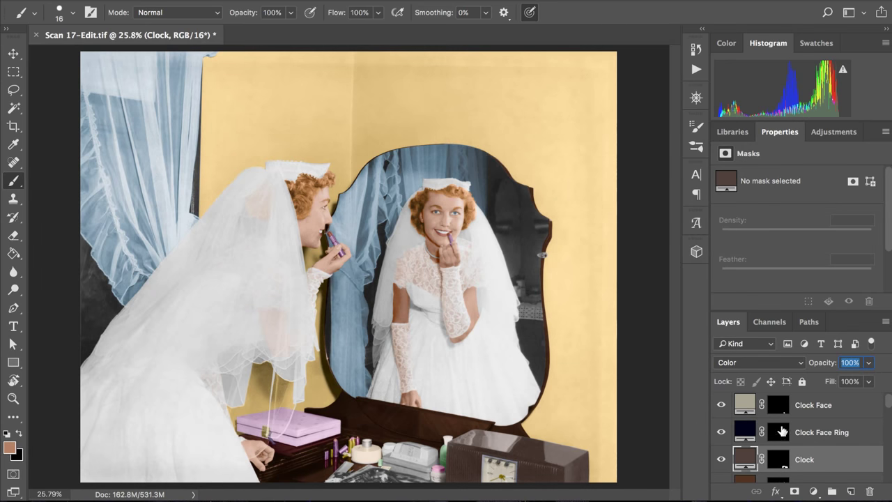
- Change the Clock fill to near-black brown 090501
{"action": "double_click", "coordinate": [744, 461]}
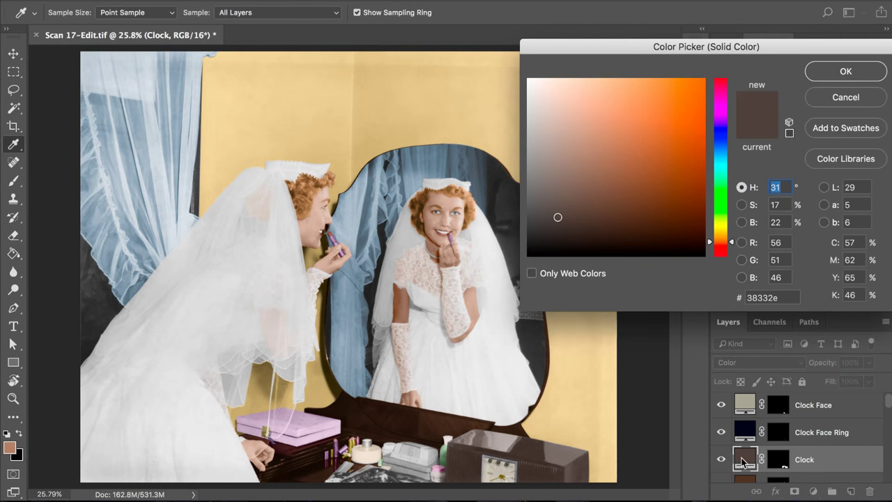
{"action": "left_click_drag", "start_coordinate": [676, 234], "coordinate": [682, 250]}
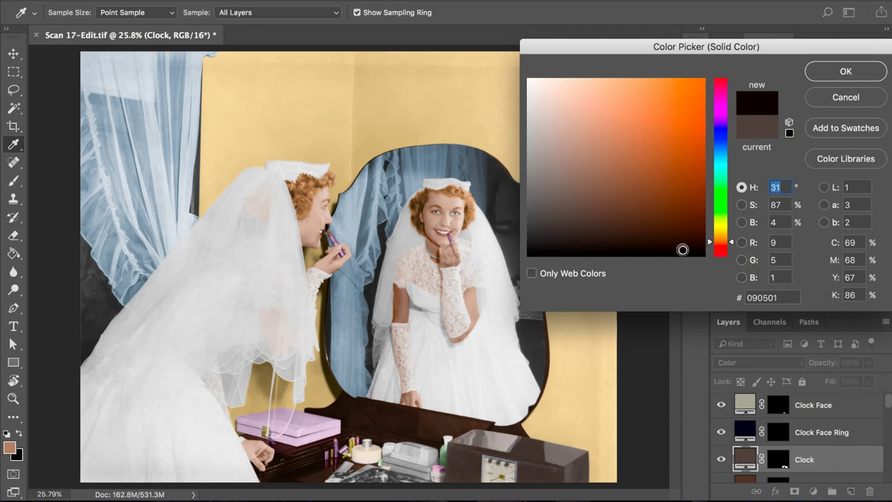
{"action": "left_click", "coordinate": [838, 73]}
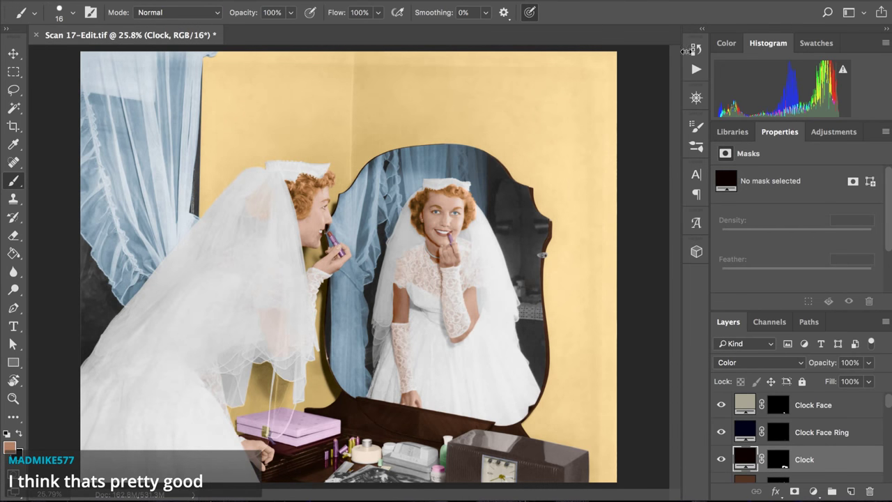
{"action": "scroll", "coordinate": [497, 321], "scroll_direction": "up", "scroll_amount": 1}
{"action": "scroll", "coordinate": [497, 321], "scroll_direction": "up", "scroll_amount": 3}
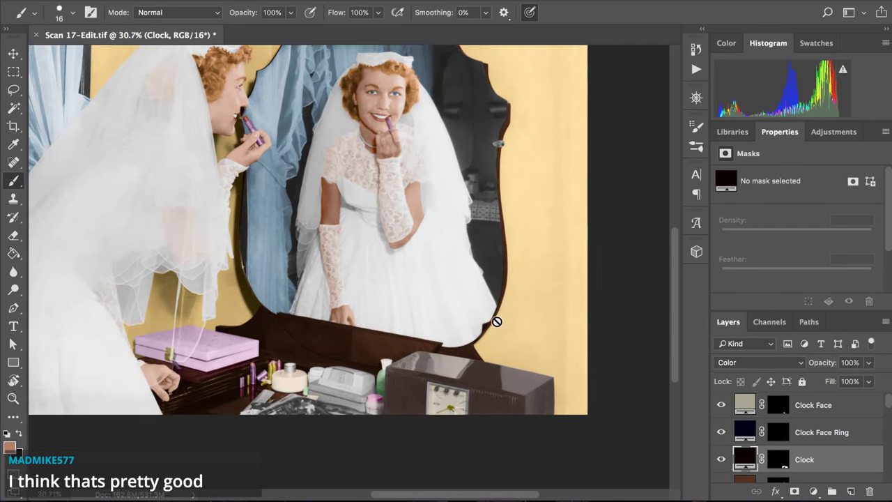
{"action": "scroll", "coordinate": [496, 322], "scroll_direction": "right", "scroll_amount": 1}
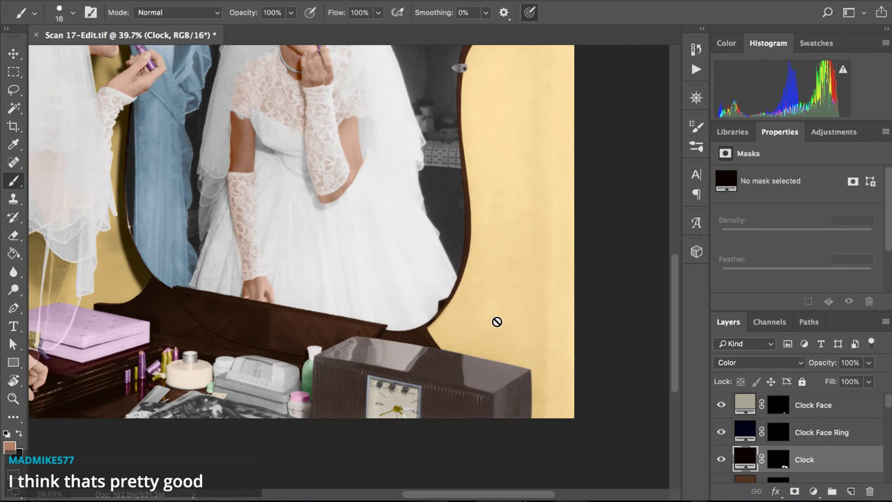
{"action": "scroll", "coordinate": [497, 321], "scroll_direction": "right", "scroll_amount": 2}
{"action": "scroll", "coordinate": [497, 322], "scroll_direction": "down", "scroll_amount": 1}
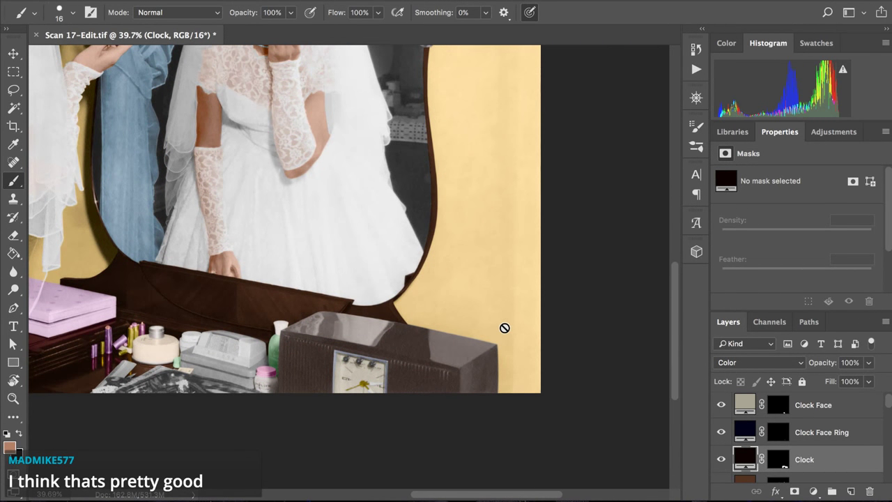
{"action": "scroll", "coordinate": [504, 328], "scroll_direction": "up", "scroll_amount": 1}
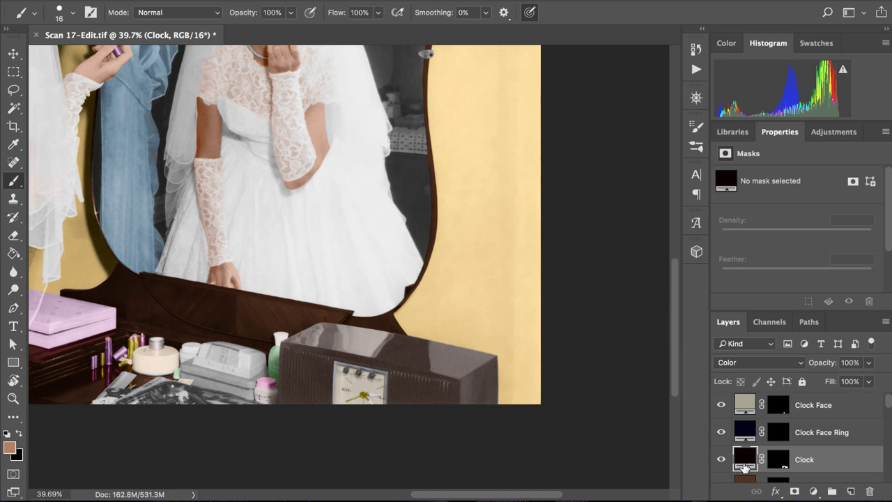
- Lower the Clock fill colour's saturation to 19% for a neutral dark
{"action": "double_click", "coordinate": [744, 460]}
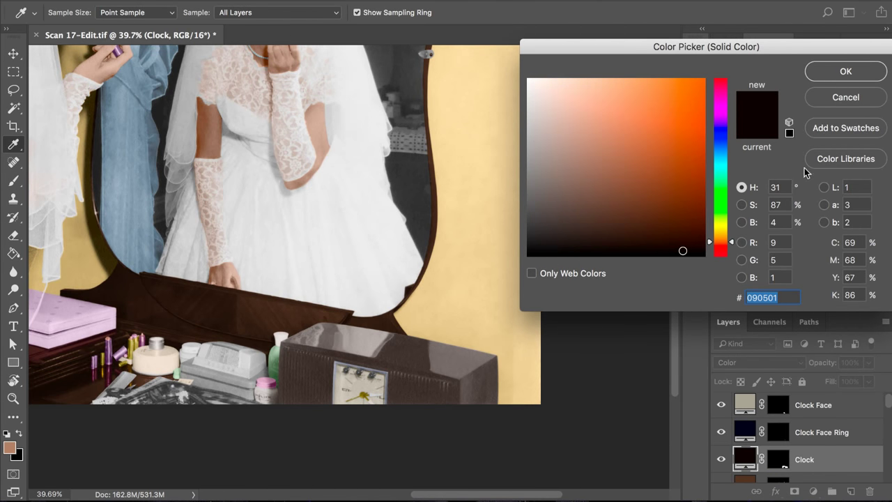
{"action": "left_click", "coordinate": [741, 205]}
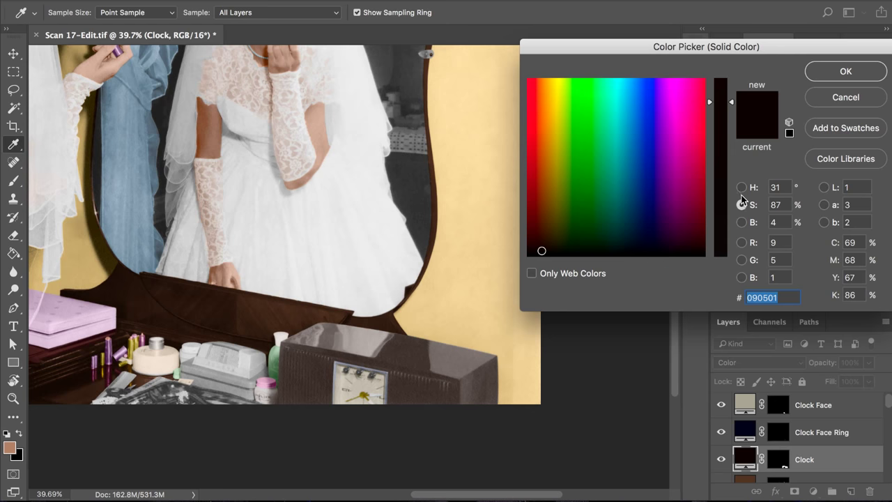
{"action": "left_click", "coordinate": [722, 224]}
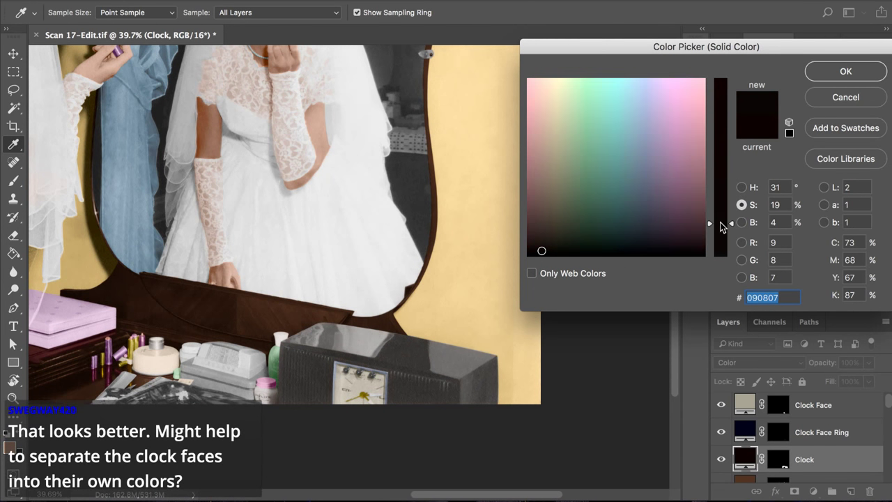
{"action": "key", "text": "Return"}
{"action": "key", "text": "b"}
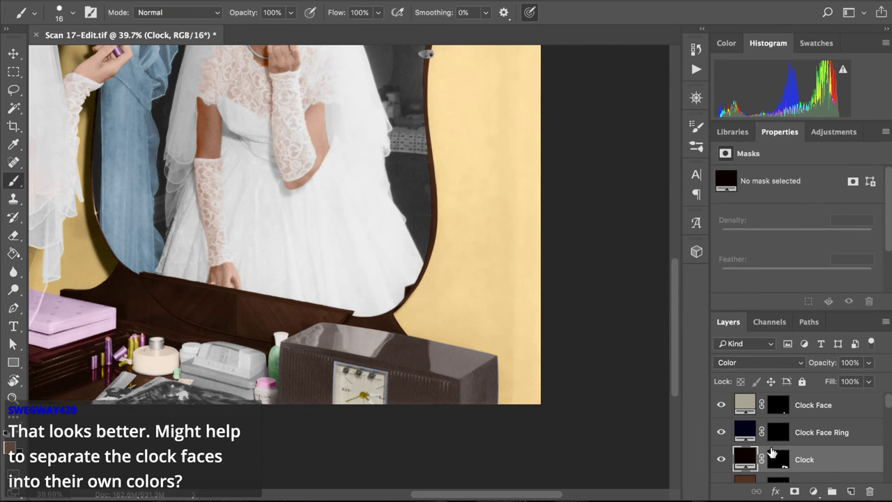
- Duplicate the Clock layer, name it 'Clock Darks', and set its blend mode to Normal
{"action": "key", "text": "ctrl+j"}
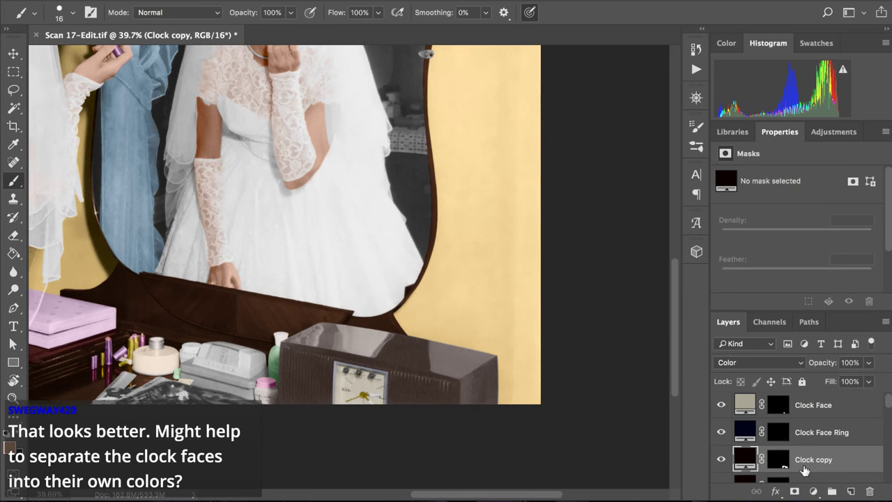
{"action": "double_click", "coordinate": [824, 459]}
{"action": "type", "text": "Clock Darks"}
{"action": "key", "text": "Return"}
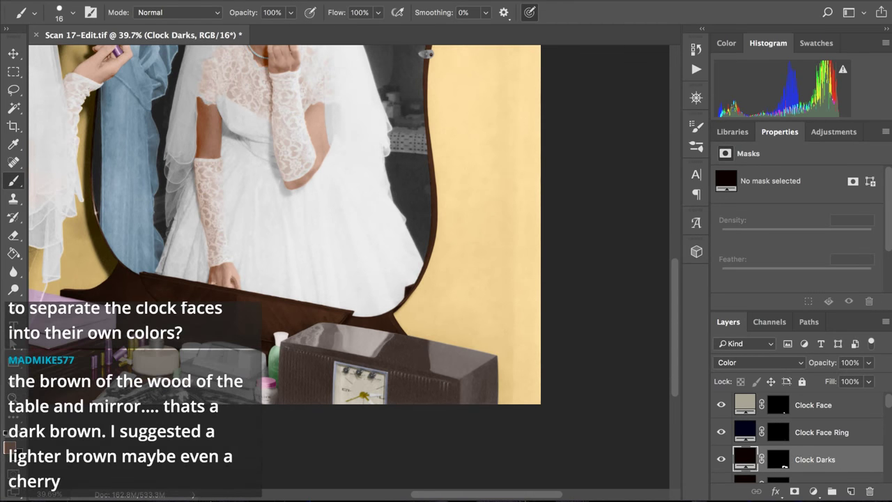
{"action": "scroll", "coordinate": [826, 469], "scroll_direction": "down", "scroll_amount": 1}
{"action": "left_click", "coordinate": [824, 471]}
{"action": "scroll", "coordinate": [824, 471], "scroll_direction": "down", "scroll_amount": 1}
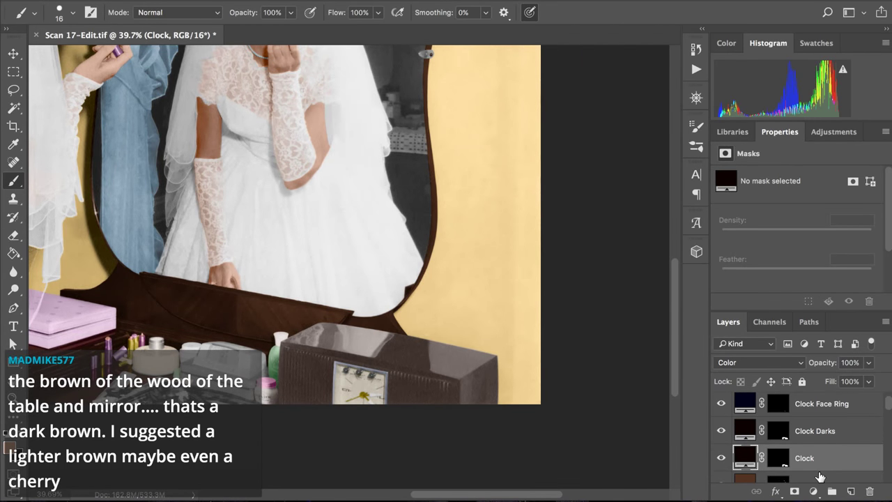
{"action": "left_click", "coordinate": [796, 432]}
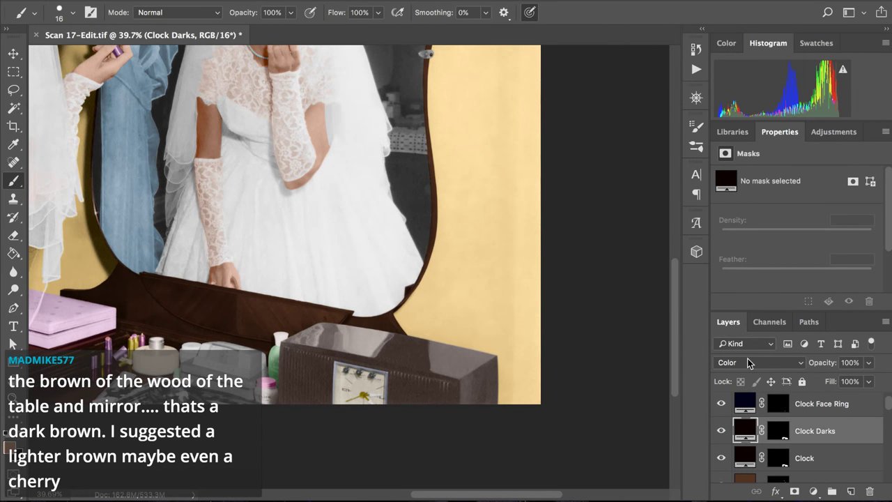
{"action": "left_click", "coordinate": [749, 364]}
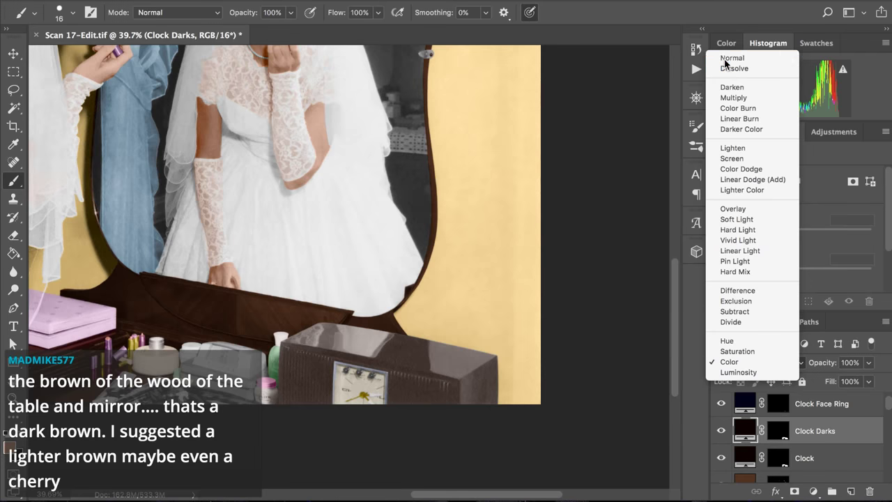
{"action": "left_click", "coordinate": [724, 59]}
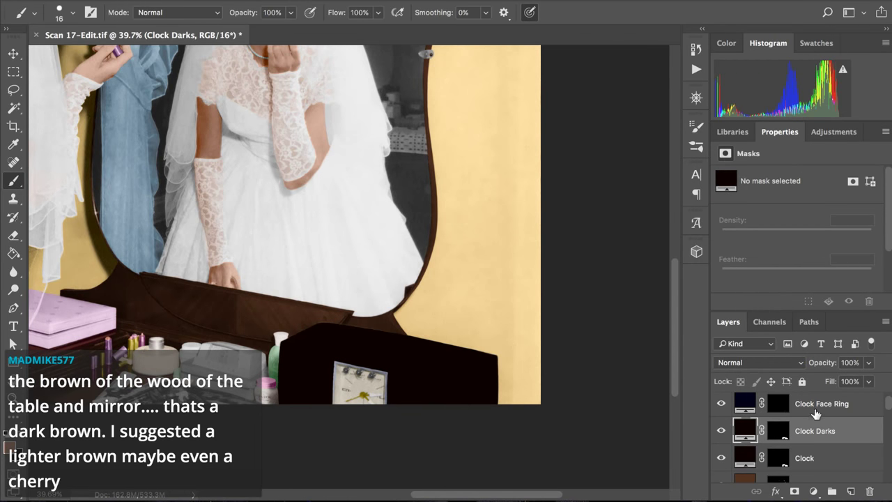
- Split the Clock Darks Underlying Layer Blend If white slider to 42/80
{"action": "double_click", "coordinate": [829, 428]}
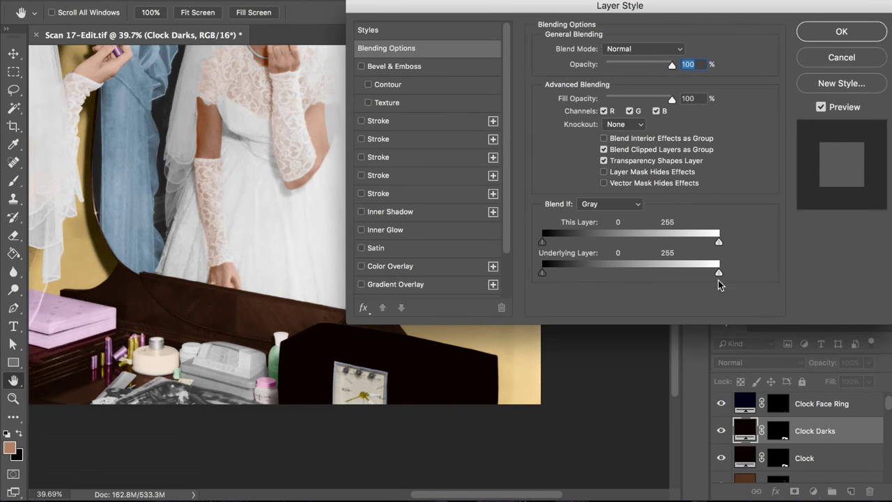
{"action": "left_click_drag", "start_coordinate": [720, 279], "coordinate": [603, 286]}
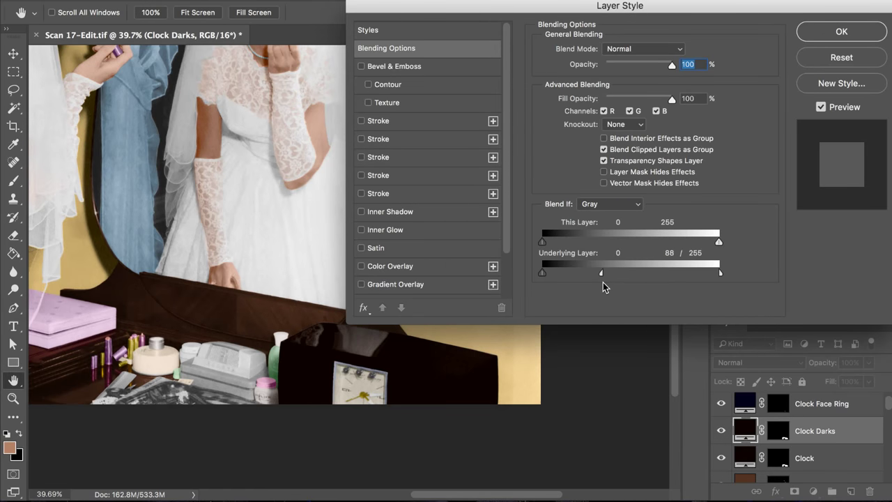
{"action": "left_click_drag", "start_coordinate": [722, 276], "coordinate": [571, 277]}
{"action": "left_click_drag", "start_coordinate": [652, 275], "coordinate": [597, 277]}
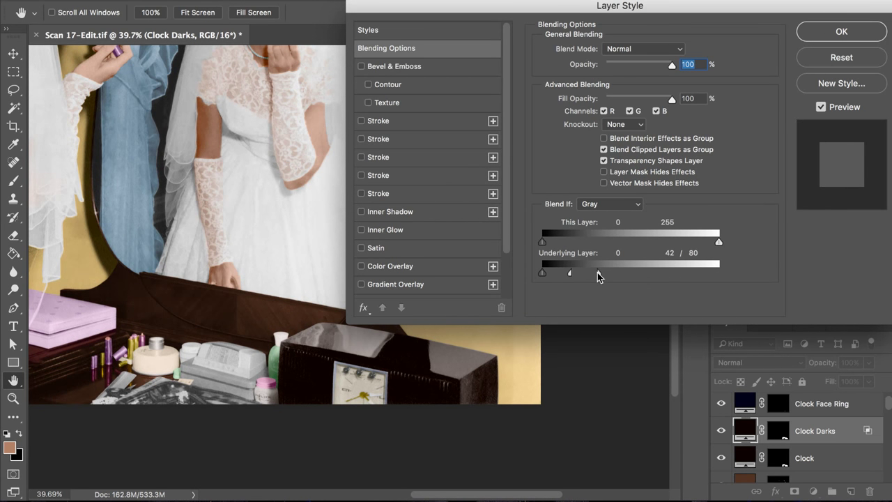
{"action": "left_click", "coordinate": [812, 41]}
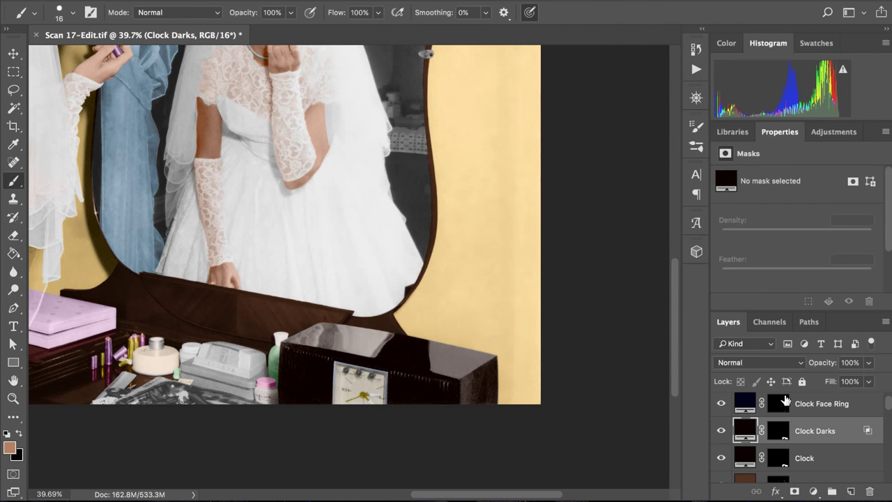
- Lower the saturation of the Clock Darks fill colour
{"action": "double_click", "coordinate": [745, 432]}
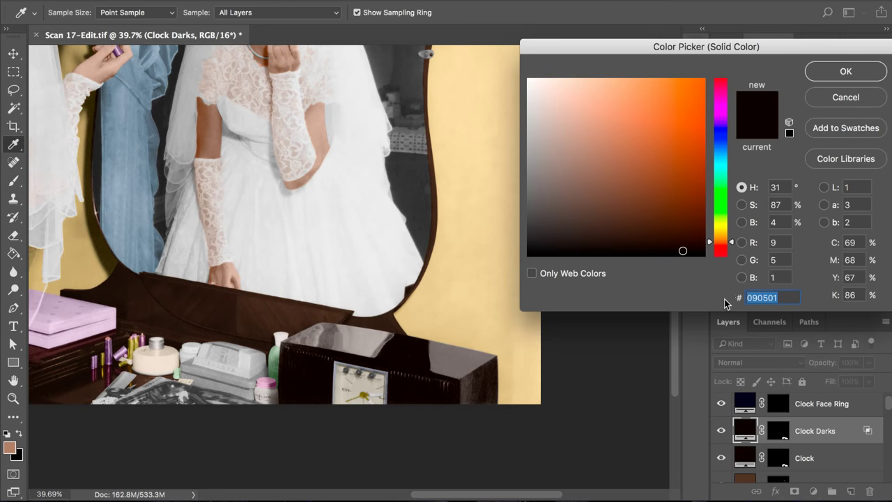
{"action": "left_click", "coordinate": [742, 205]}
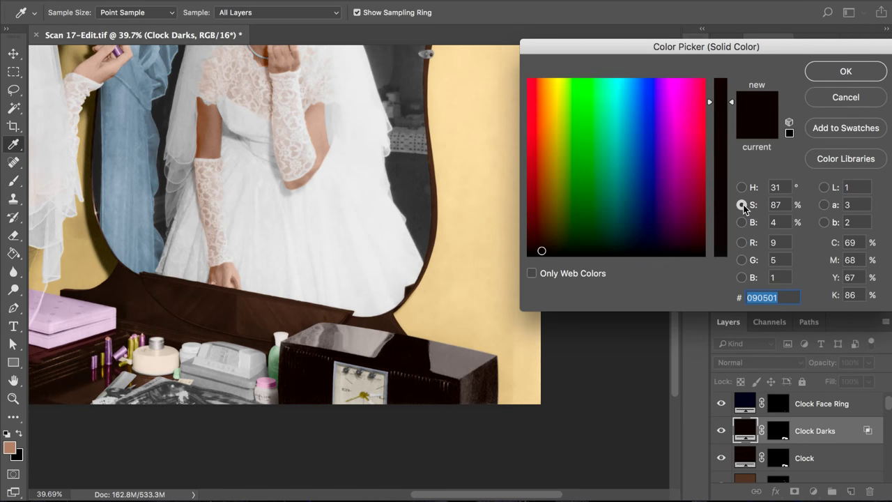
{"action": "left_click", "coordinate": [721, 234]}
{"action": "left_click", "coordinate": [833, 73]}
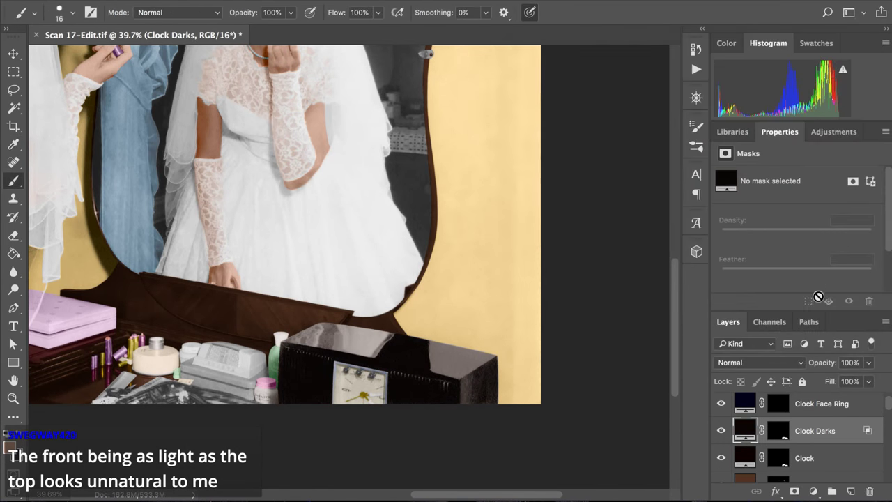
- Set Clock Darks to Color blend mode and toggle its visibility to compare
{"action": "left_click", "coordinate": [759, 362]}
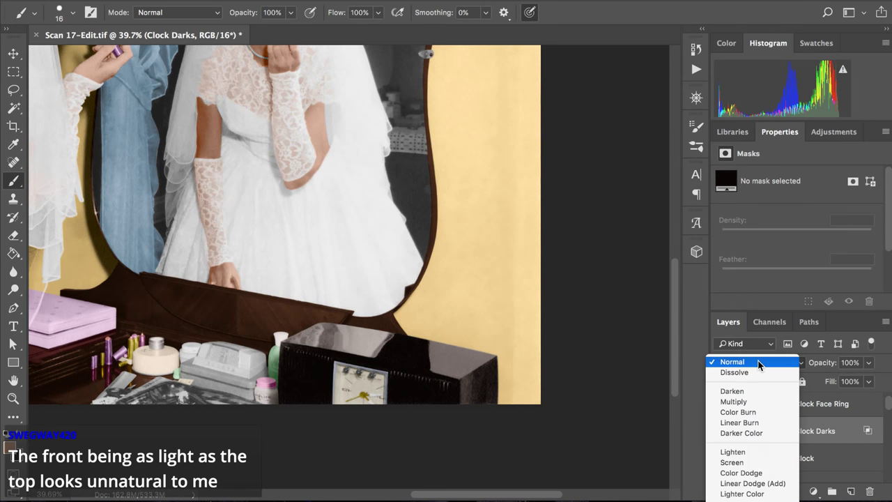
{"action": "scroll", "coordinate": [759, 481], "scroll_direction": "down", "scroll_amount": 5}
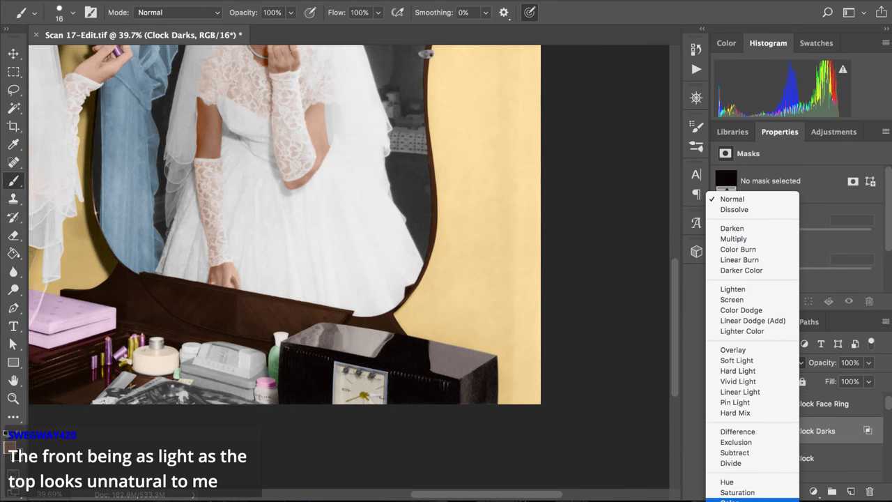
{"action": "left_click", "coordinate": [730, 499]}
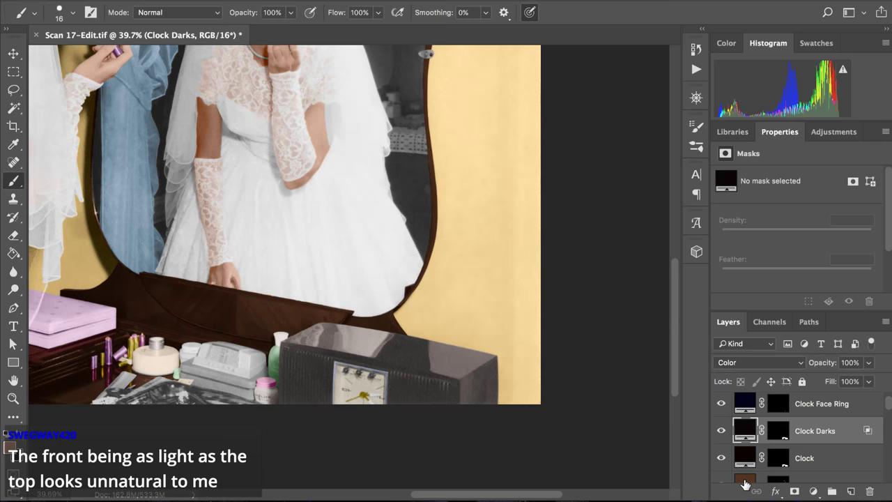
{"action": "left_click", "coordinate": [724, 431]}
{"action": "left_click", "coordinate": [723, 431]}
- Move the Clock Darks Underlying Layer Blend If split slider to 14/51
{"action": "double_click", "coordinate": [804, 424]}
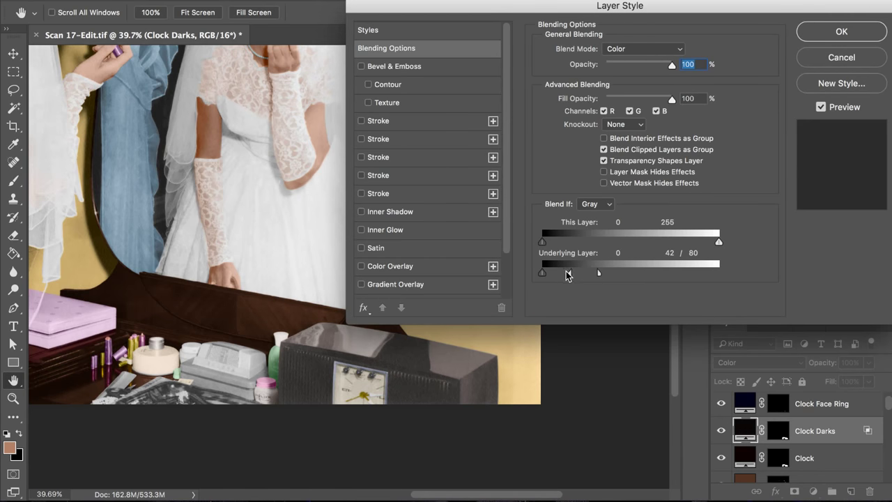
{"action": "mouse_move", "coordinate": [568, 274]}
{"action": "left_mouse_down"}
{"action": "mouse_move", "coordinate": [555, 275]}
{"action": "mouse_move", "coordinate": [621, 276]}
{"action": "mouse_move", "coordinate": [579, 277]}
{"action": "left_mouse_up"}
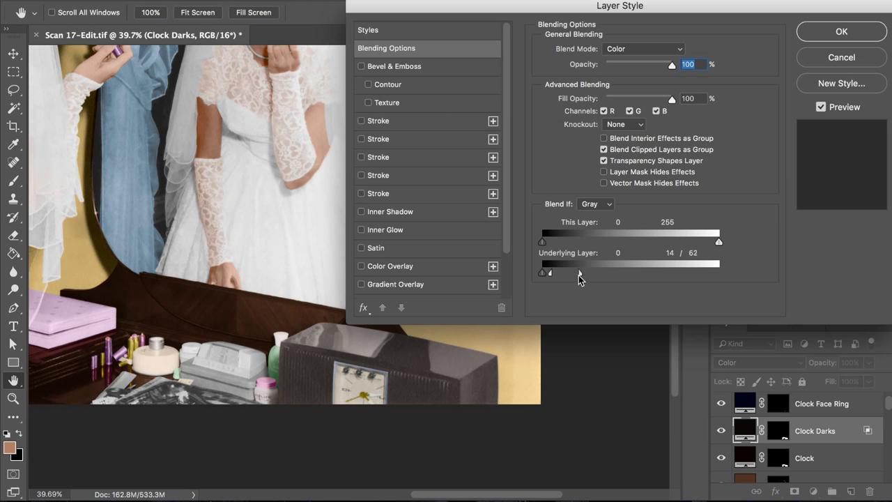
- Confirm the 14/51 Blend If change and zoom in to inspect the clock radio
{"action": "left_click", "coordinate": [817, 39]}
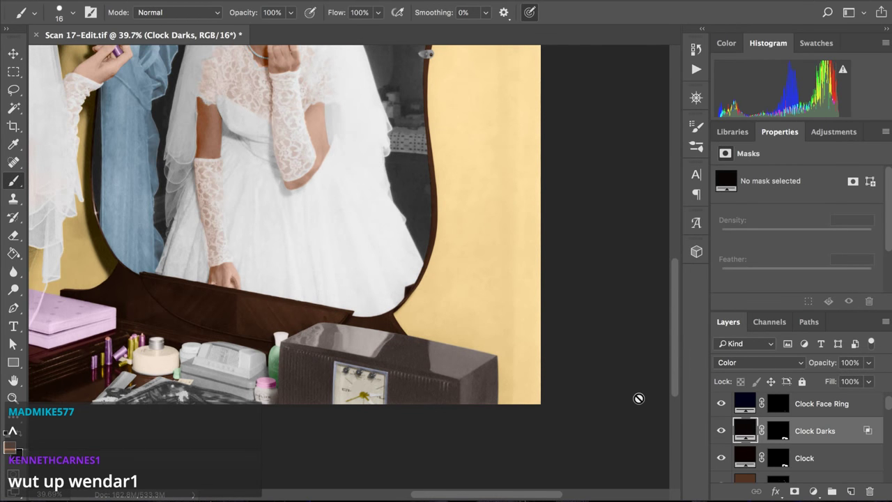
{"action": "scroll", "coordinate": [638, 398], "scroll_direction": "down", "scroll_amount": 3}
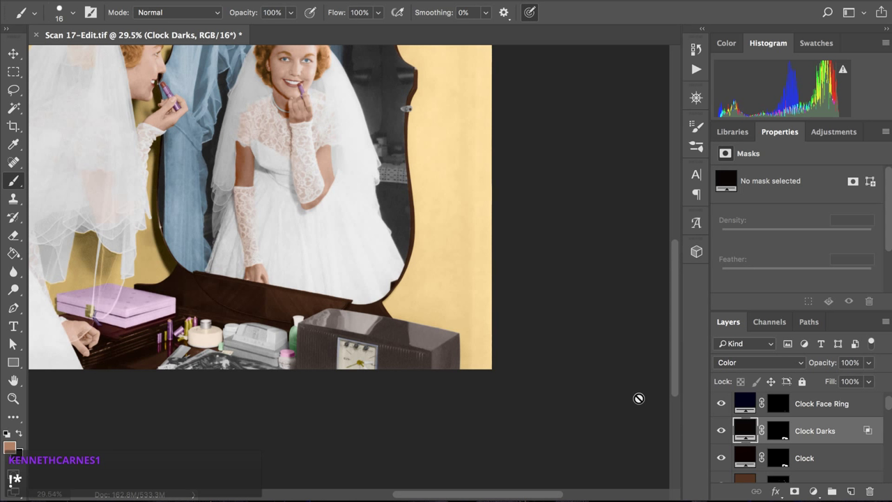
{"action": "scroll", "coordinate": [488, 314], "scroll_direction": "up", "scroll_amount": 3}
{"action": "scroll", "coordinate": [487, 313], "scroll_direction": "down", "scroll_amount": 3}
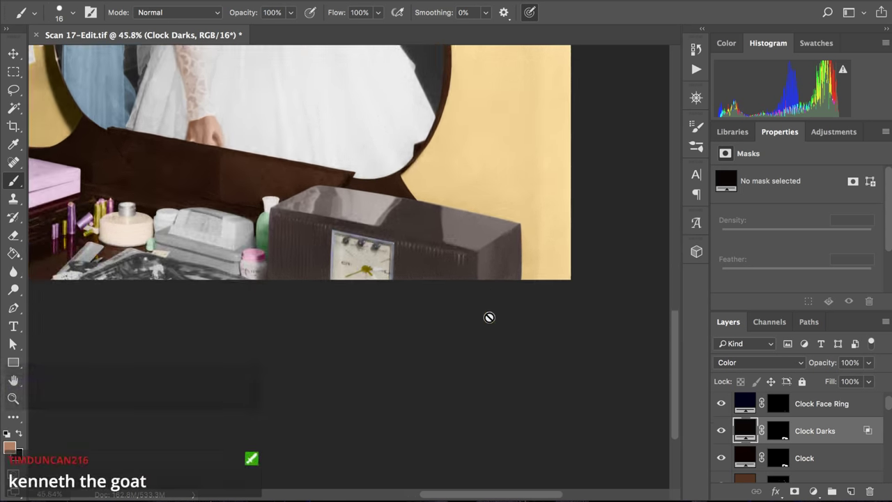
{"action": "scroll", "coordinate": [489, 317], "scroll_direction": "up", "scroll_amount": 2}
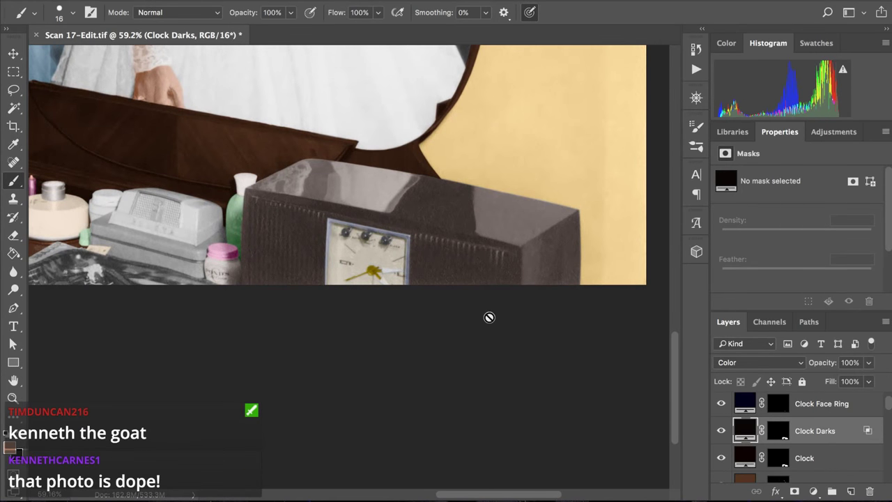
{"action": "scroll", "coordinate": [489, 317], "scroll_direction": "up", "scroll_amount": 2}
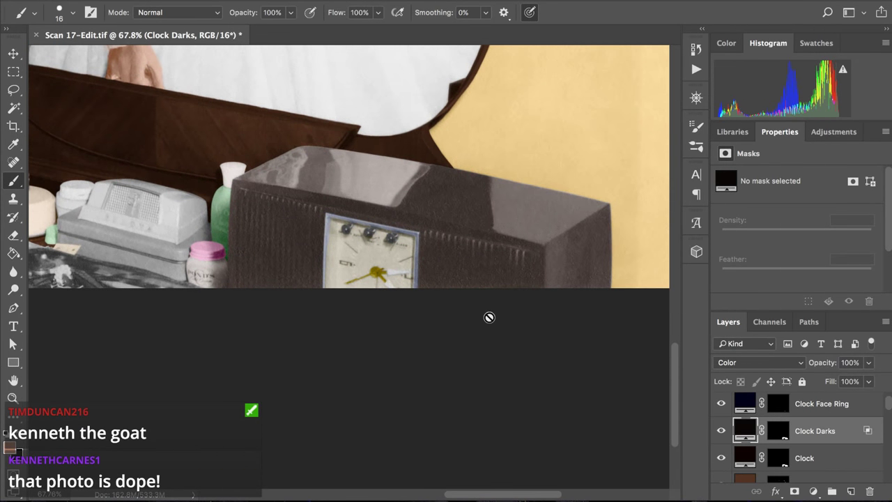
{"action": "scroll", "coordinate": [356, 264], "scroll_direction": "up", "scroll_amount": 1}
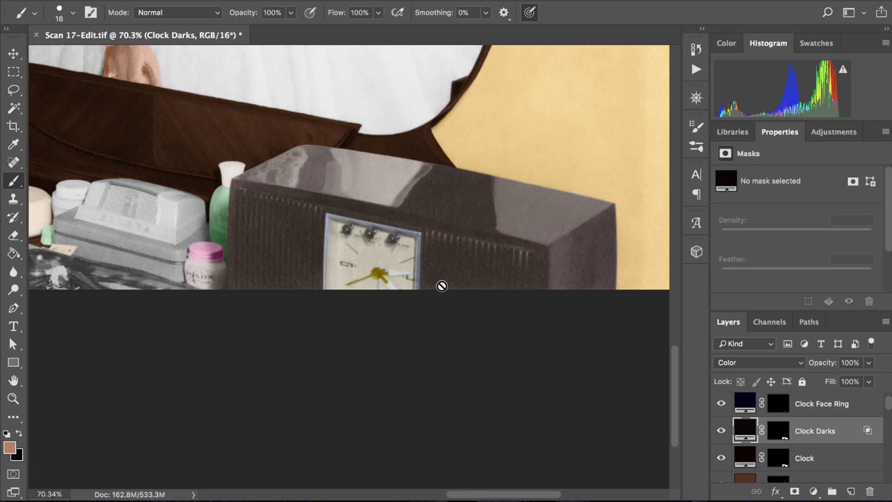
- Keep Color blending and change the Clock Darks fill to pure black, 000000
{"action": "left_click", "coordinate": [792, 363]}
{"action": "left_click", "coordinate": [792, 363]}
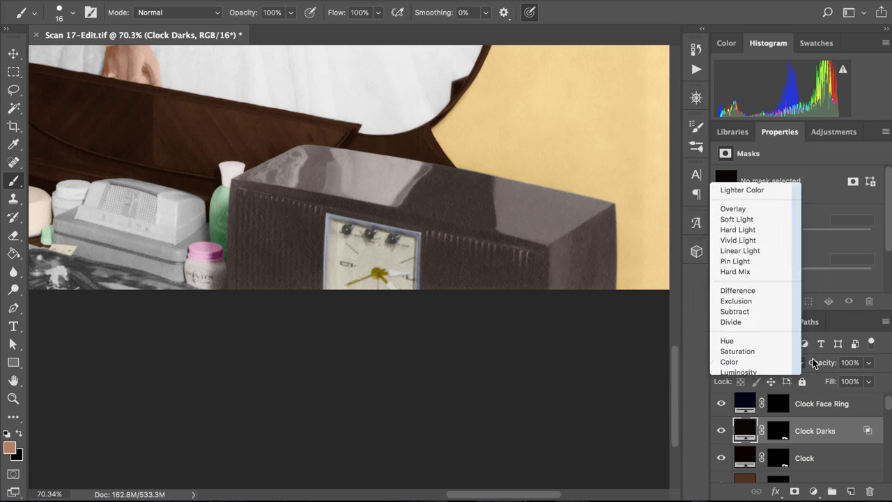
{"action": "double_click", "coordinate": [745, 430]}
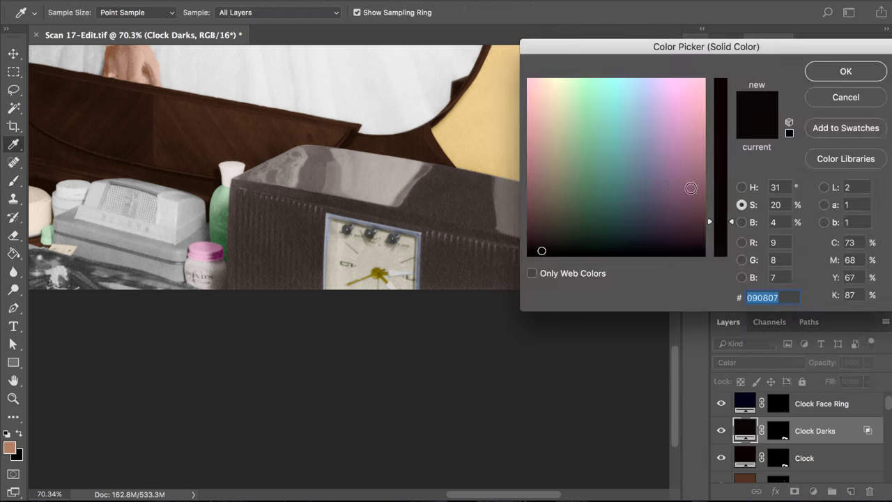
{"action": "left_click", "coordinate": [741, 187]}
{"action": "left_click_drag", "start_coordinate": [647, 215], "coordinate": [700, 276]}
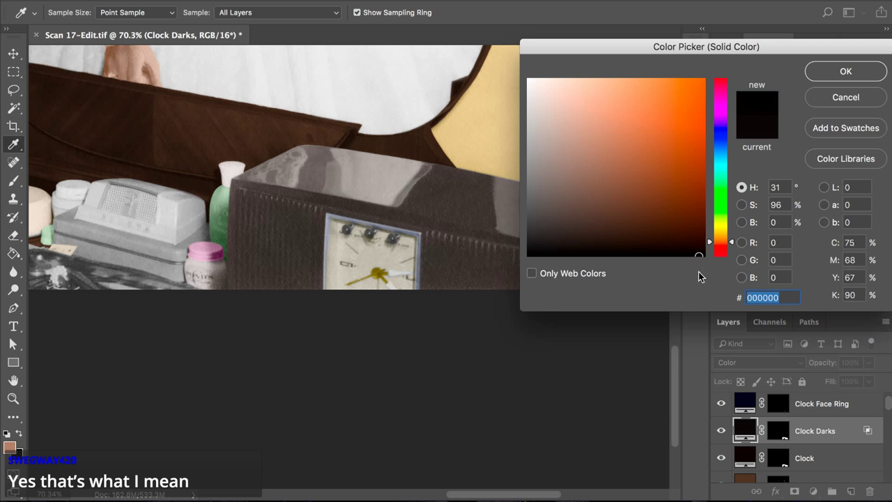
{"action": "left_click", "coordinate": [837, 73]}
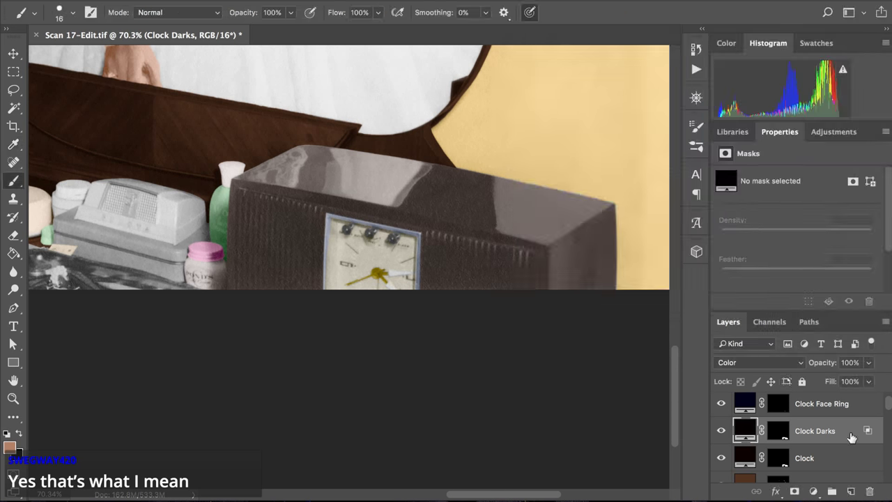
- Widen the Clock Darks underlying Blend If range to 14/89
{"action": "double_click", "coordinate": [836, 431]}
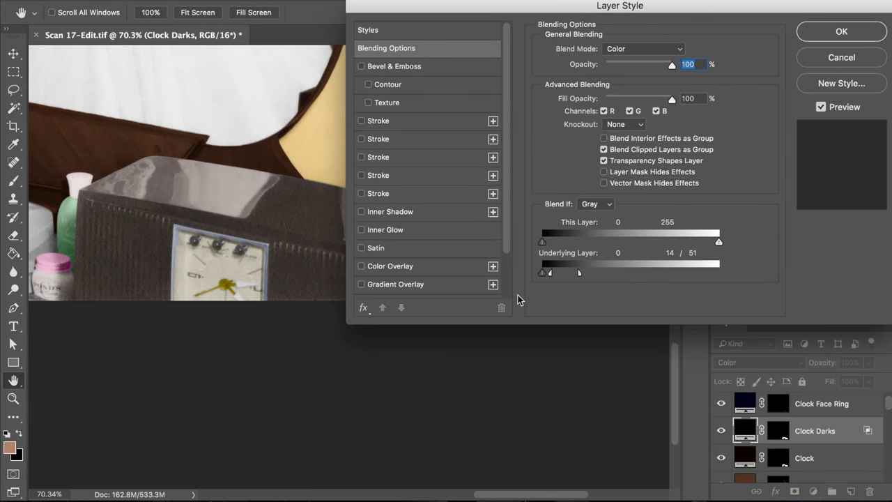
{"action": "left_click_drag", "start_coordinate": [579, 273], "coordinate": [605, 277]}
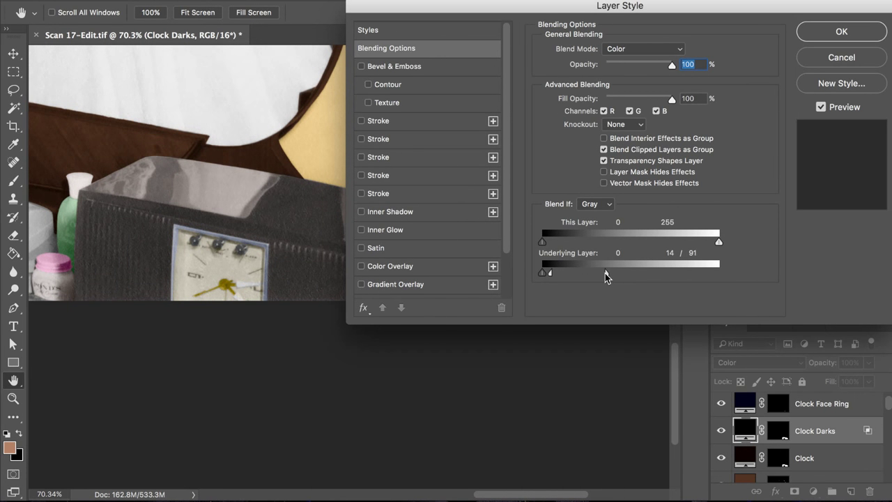
{"action": "left_click", "coordinate": [814, 43]}
- Target the Clock Darks mask and set the brush to 204 px at 41% hardness
{"action": "left_click", "coordinate": [780, 430]}
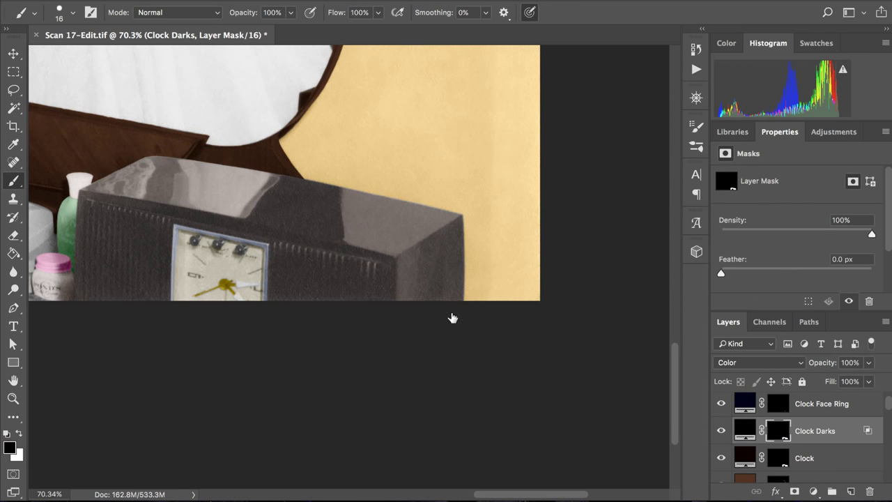
{"action": "left_click_drag", "start_coordinate": [267, 235], "coordinate": [311, 239]}
{"action": "left_click_drag", "start_coordinate": [221, 199], "coordinate": [222, 124]}
{"action": "right_click", "coordinate": [200, 307]}
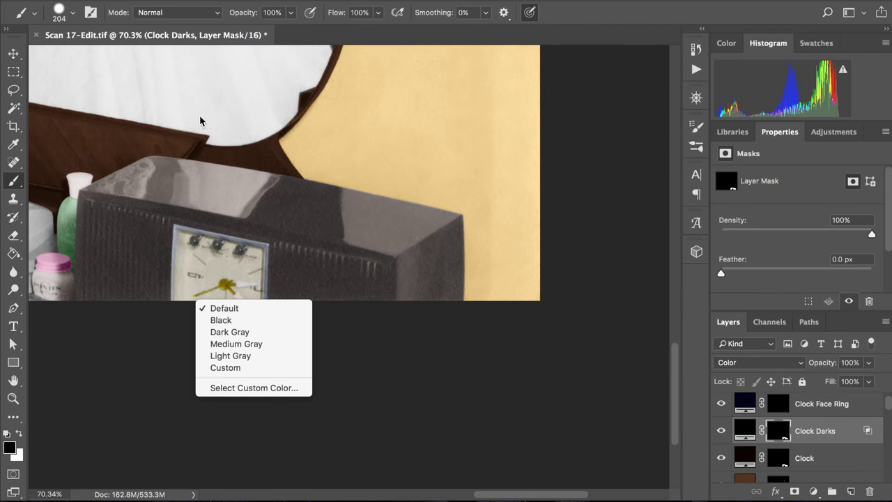
{"action": "left_click", "coordinate": [201, 122]}
{"action": "left_click_drag", "start_coordinate": [211, 237], "coordinate": [219, 70]}
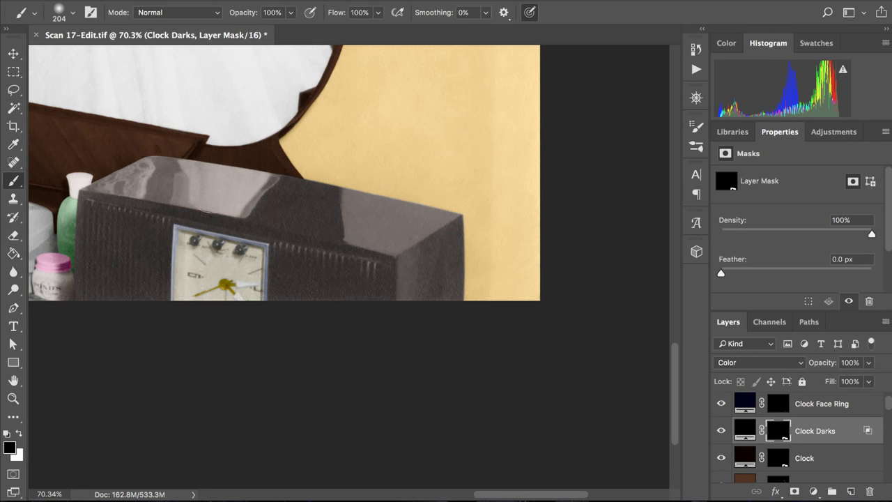
- Paint the Clock Darks mask over the clock radio's top and right side
{"action": "mouse_move", "coordinate": [310, 213]}
{"action": "left_mouse_down"}
{"action": "mouse_move", "coordinate": [290, 209]}
{"action": "mouse_move", "coordinate": [403, 237]}
{"action": "mouse_move", "coordinate": [262, 206]}
{"action": "mouse_move", "coordinate": [399, 239]}
{"action": "mouse_move", "coordinate": [254, 192]}
{"action": "mouse_move", "coordinate": [410, 212]}
{"action": "mouse_move", "coordinate": [319, 198]}
{"action": "mouse_move", "coordinate": [443, 227]}
{"action": "left_mouse_up"}
{"action": "mouse_move", "coordinate": [439, 281]}
{"action": "left_mouse_down"}
{"action": "mouse_move", "coordinate": [412, 279]}
{"action": "mouse_move", "coordinate": [413, 299]}
{"action": "mouse_move", "coordinate": [400, 244]}
{"action": "left_mouse_up"}
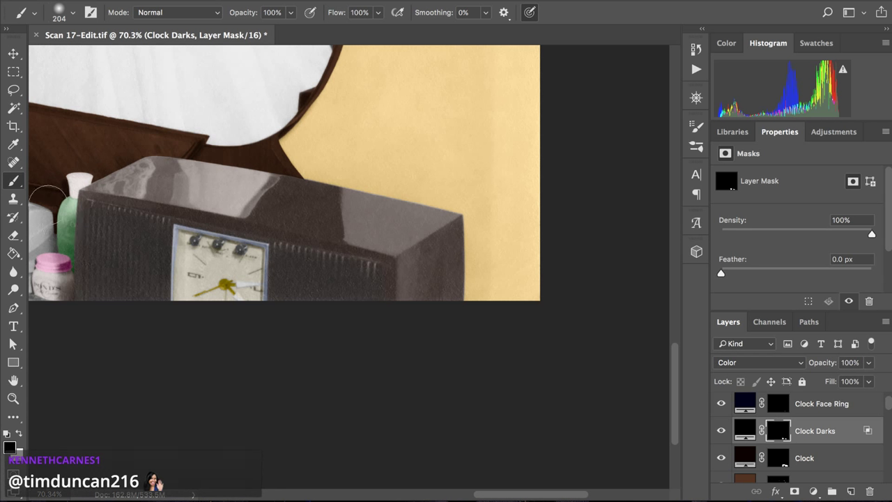
{"action": "scroll", "coordinate": [278, 184], "scroll_direction": "down", "scroll_amount": 2}
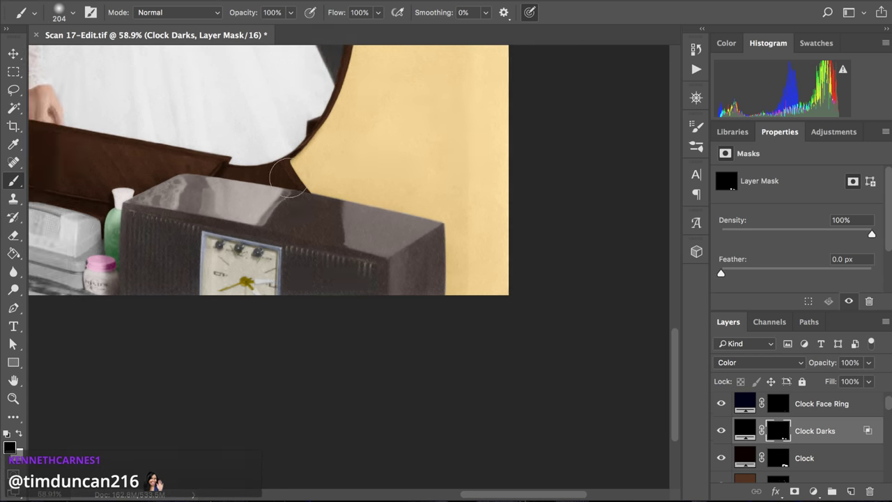
{"action": "scroll", "coordinate": [288, 175], "scroll_direction": "left", "scroll_amount": 3}
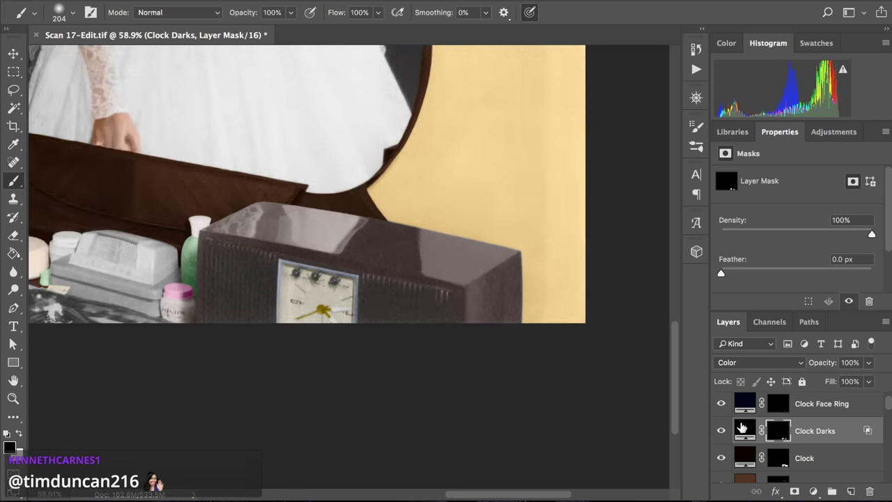
- Try a dark green for the Clock Darks fill, then return it to black
{"action": "double_click", "coordinate": [744, 427]}
{"action": "left_click", "coordinate": [717, 209]}
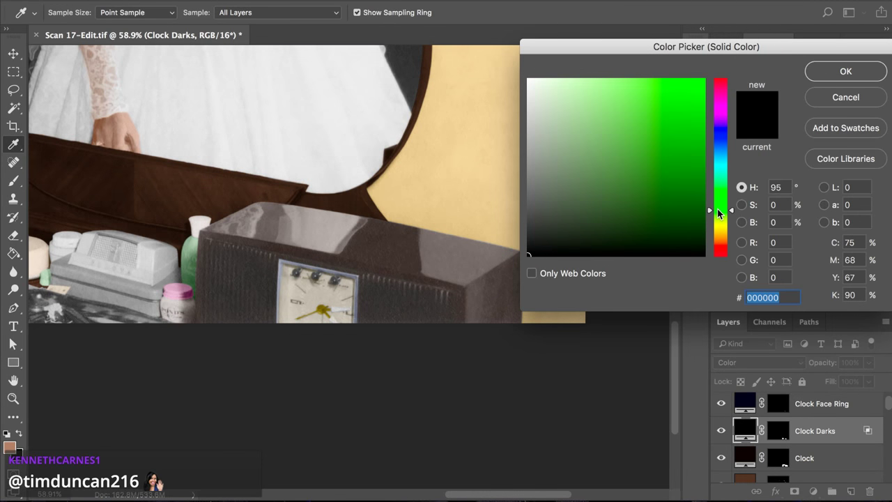
{"action": "left_click", "coordinate": [648, 204]}
{"action": "mouse_move", "coordinate": [673, 238]}
{"action": "left_mouse_down"}
{"action": "mouse_move", "coordinate": [672, 259]}
{"action": "mouse_move", "coordinate": [689, 237]}
{"action": "mouse_move", "coordinate": [696, 261]}
{"action": "left_mouse_up"}
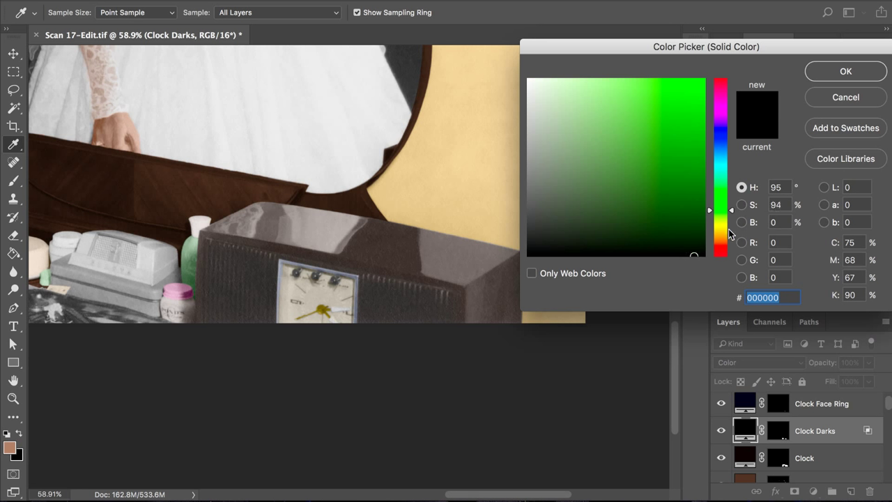
{"action": "left_click_drag", "start_coordinate": [727, 235], "coordinate": [727, 244]}
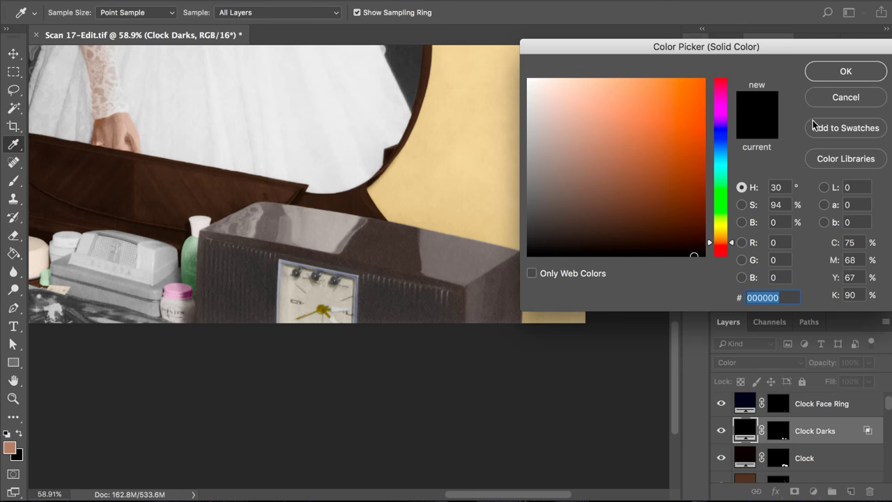
{"action": "left_click", "coordinate": [832, 74]}
- Zoom on the radio and target the Clock layer's mask for painting
{"action": "scroll", "coordinate": [527, 181], "scroll_direction": "down", "scroll_amount": 2}
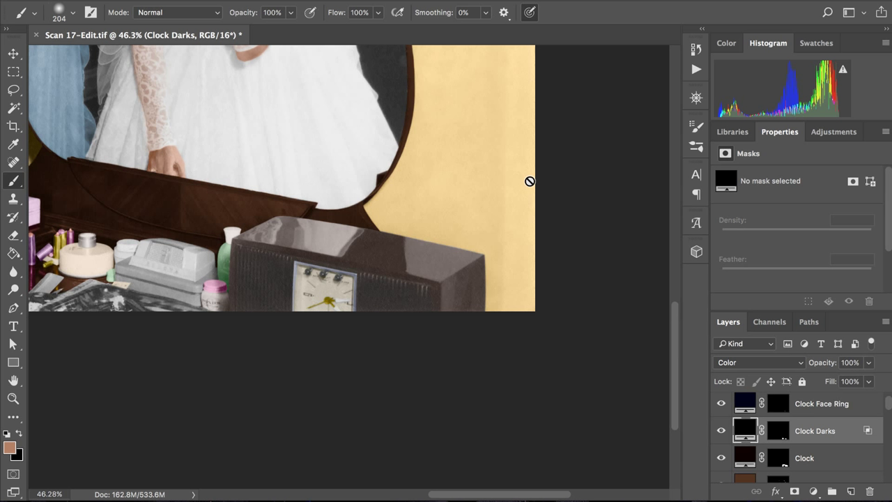
{"action": "scroll", "coordinate": [530, 181], "scroll_direction": "up", "scroll_amount": 5}
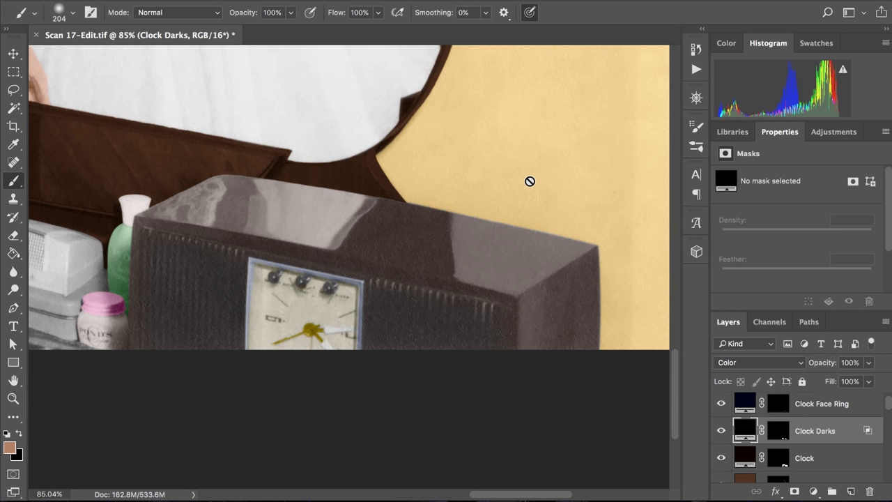
{"action": "left_click", "coordinate": [778, 457]}
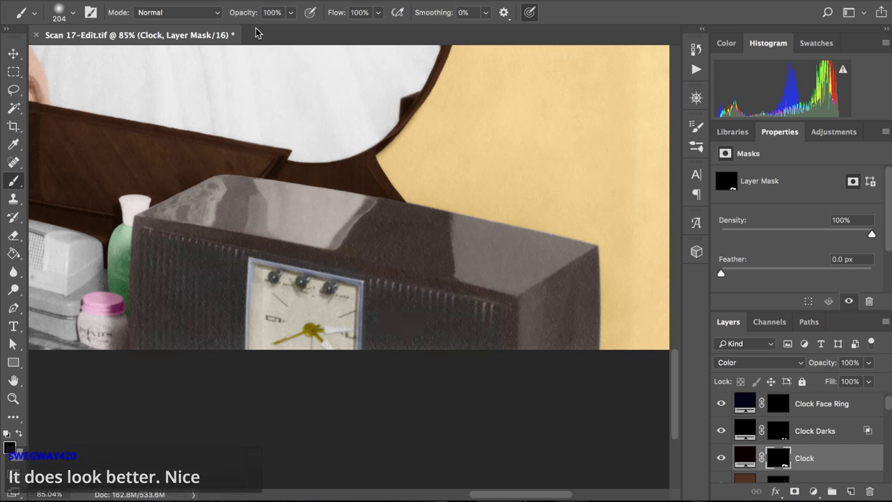
- Set the brush opacity to 50% and zoom in on the clock radio
{"action": "left_click", "coordinate": [291, 12]}
{"action": "left_click_drag", "start_coordinate": [262, 28], "coordinate": [257, 30]}
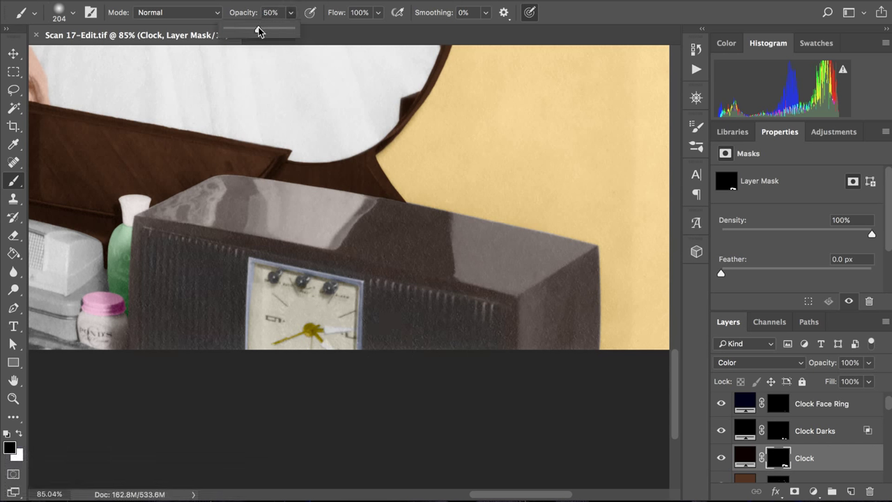
{"action": "left_click", "coordinate": [291, 13]}
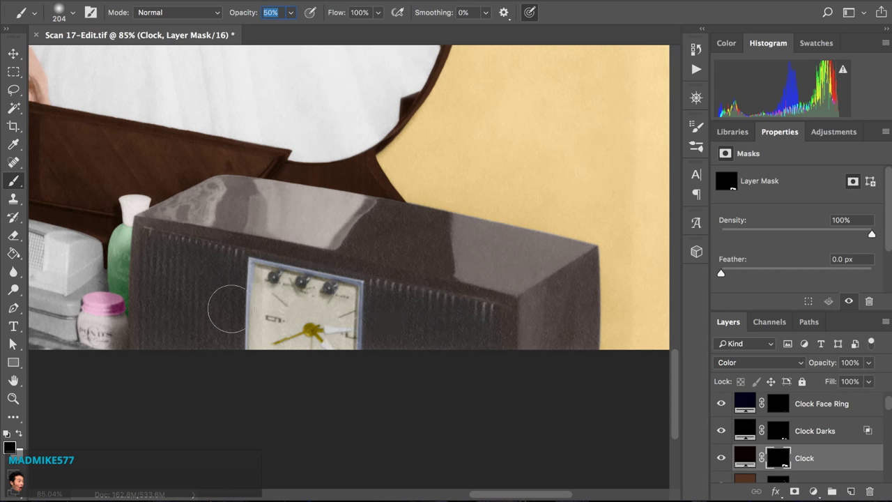
{"action": "key", "text": "Return"}
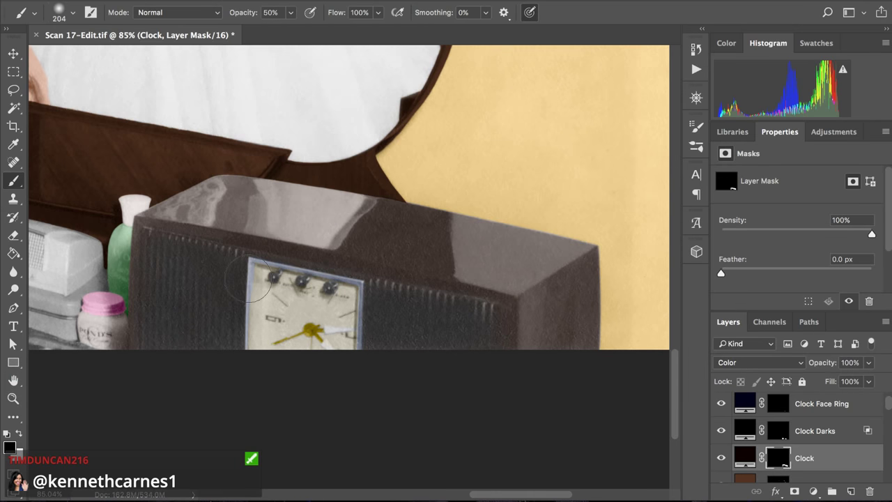
{"action": "scroll", "coordinate": [247, 277], "scroll_direction": "down", "scroll_amount": 2}
{"action": "scroll", "coordinate": [247, 277], "scroll_direction": "down", "scroll_amount": 1}
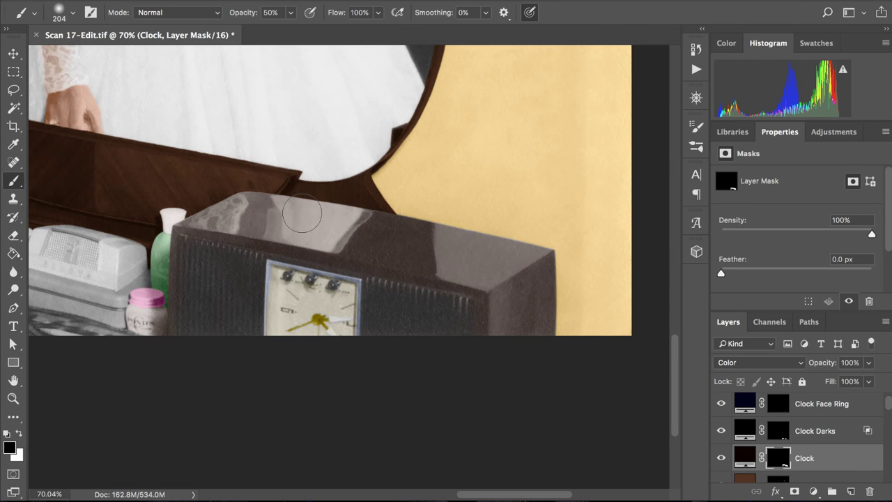
{"action": "scroll", "coordinate": [304, 207], "scroll_direction": "down", "scroll_amount": 5}
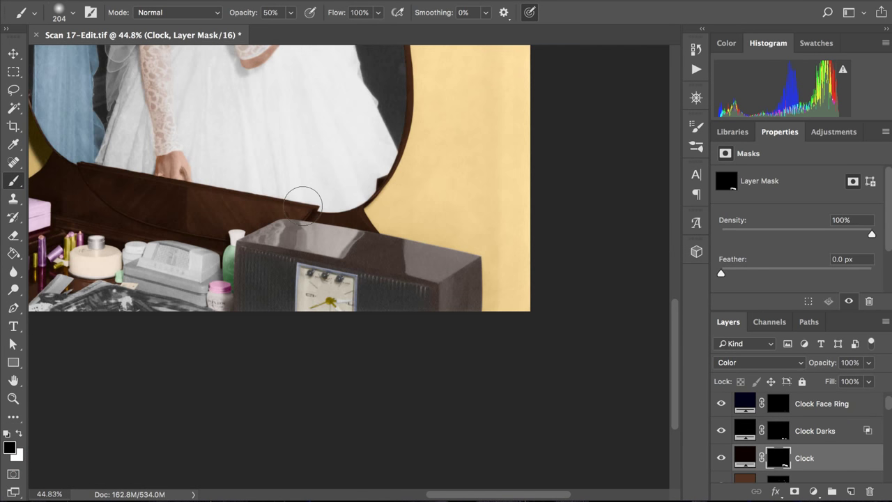
{"action": "scroll", "coordinate": [303, 206], "scroll_direction": "up", "scroll_amount": 5}
{"action": "scroll", "coordinate": [303, 208], "scroll_direction": "up", "scroll_amount": 3}
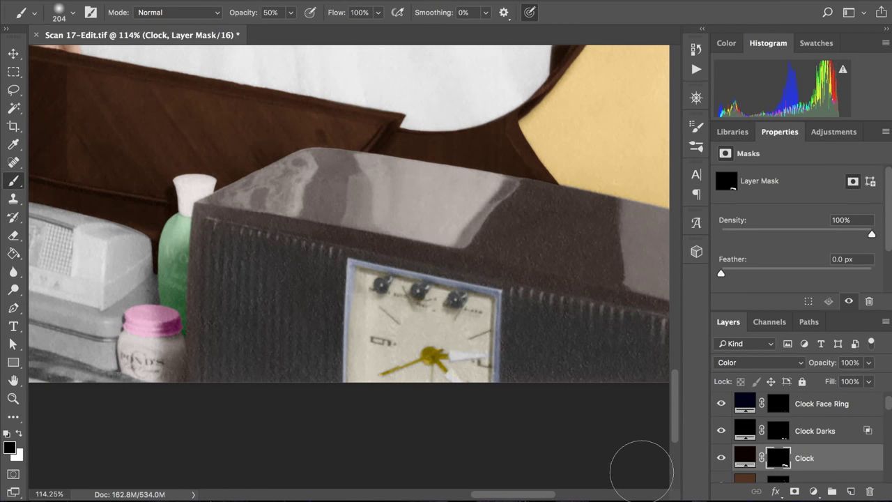
- Paint black on the Clock mask left of the clock face, undoing two strokes, then return to the colour view
{"action": "left_click", "coordinate": [782, 458], "text": "alt"}
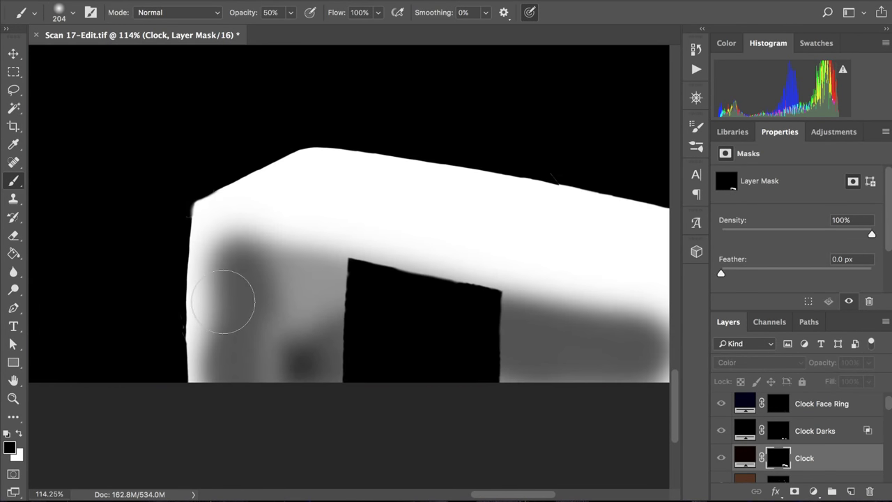
{"action": "mouse_move", "coordinate": [288, 349]}
{"action": "left_mouse_down"}
{"action": "mouse_move", "coordinate": [294, 314]}
{"action": "mouse_move", "coordinate": [316, 310]}
{"action": "left_mouse_up"}
{"action": "key", "text": "super+z"}
{"action": "mouse_move", "coordinate": [284, 349]}
{"action": "left_mouse_down"}
{"action": "mouse_move", "coordinate": [278, 385]}
{"action": "mouse_move", "coordinate": [288, 295]}
{"action": "mouse_move", "coordinate": [345, 302]}
{"action": "mouse_move", "coordinate": [350, 310]}
{"action": "mouse_move", "coordinate": [309, 345]}
{"action": "mouse_move", "coordinate": [288, 381]}
{"action": "mouse_move", "coordinate": [389, 380]}
{"action": "mouse_move", "coordinate": [317, 387]}
{"action": "mouse_move", "coordinate": [311, 352]}
{"action": "mouse_move", "coordinate": [302, 366]}
{"action": "mouse_move", "coordinate": [276, 363]}
{"action": "mouse_move", "coordinate": [273, 350]}
{"action": "mouse_move", "coordinate": [268, 372]}
{"action": "mouse_move", "coordinate": [268, 349]}
{"action": "mouse_move", "coordinate": [285, 328]}
{"action": "mouse_move", "coordinate": [368, 328]}
{"action": "left_mouse_up"}
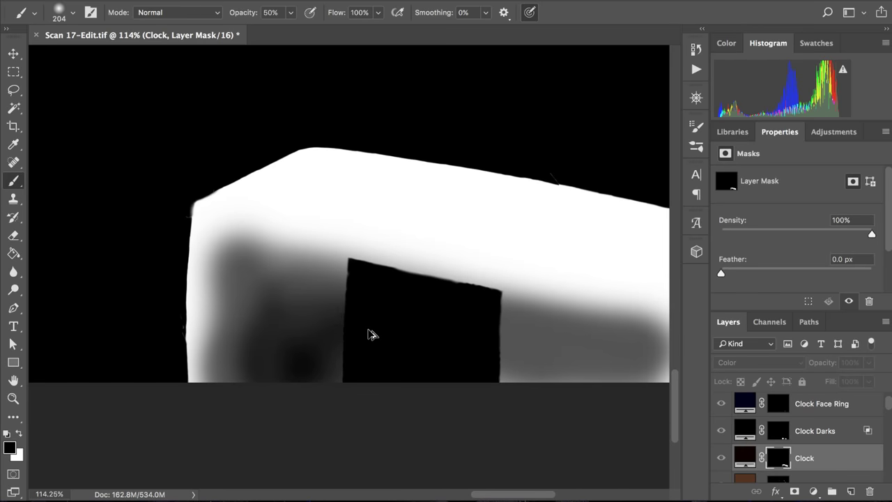
{"action": "key", "text": "ctrl+z"}
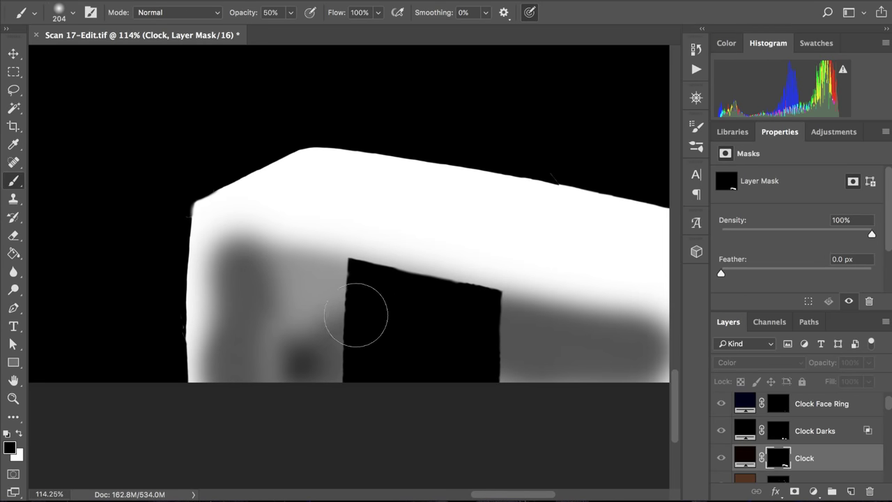
{"action": "mouse_move", "coordinate": [303, 304]}
{"action": "left_mouse_down"}
{"action": "mouse_move", "coordinate": [281, 319]}
{"action": "mouse_move", "coordinate": [265, 398]}
{"action": "left_mouse_up"}
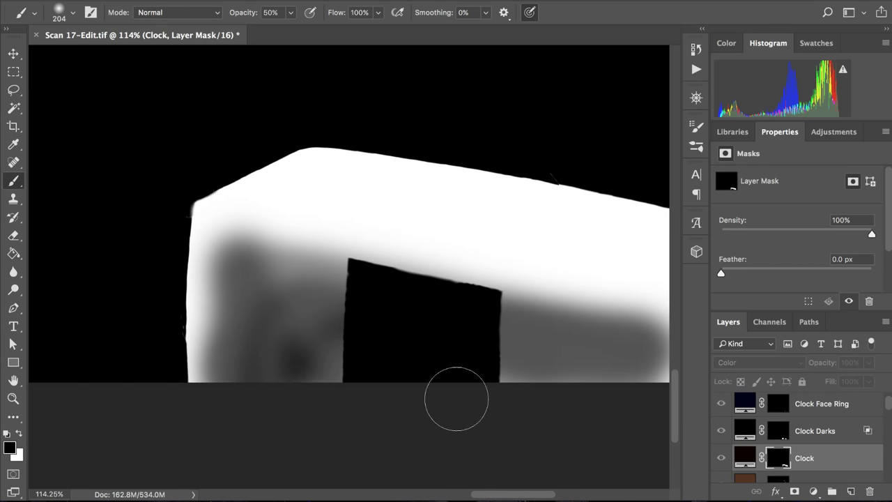
{"action": "left_click", "coordinate": [745, 458]}
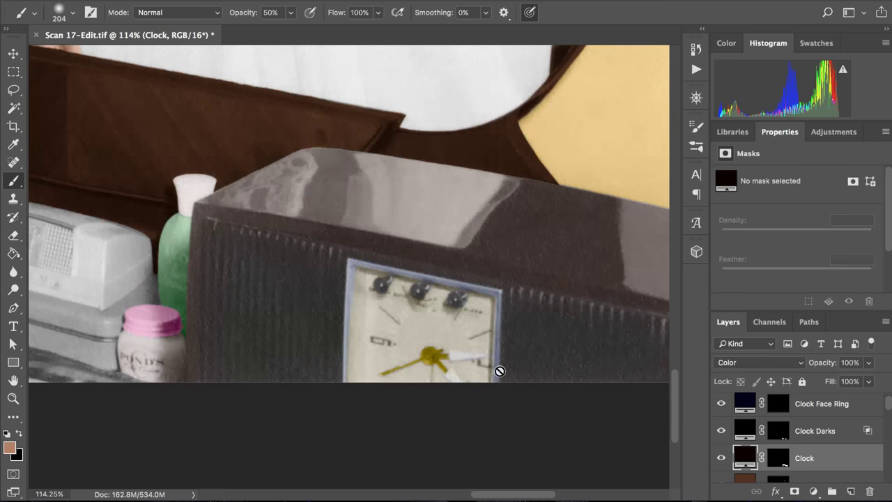
- Select the Clock layer's mask in the Layers panel
{"action": "scroll", "coordinate": [499, 370], "scroll_direction": "down", "scroll_amount": 2}
{"action": "scroll", "coordinate": [500, 371], "scroll_direction": "down", "scroll_amount": 2}
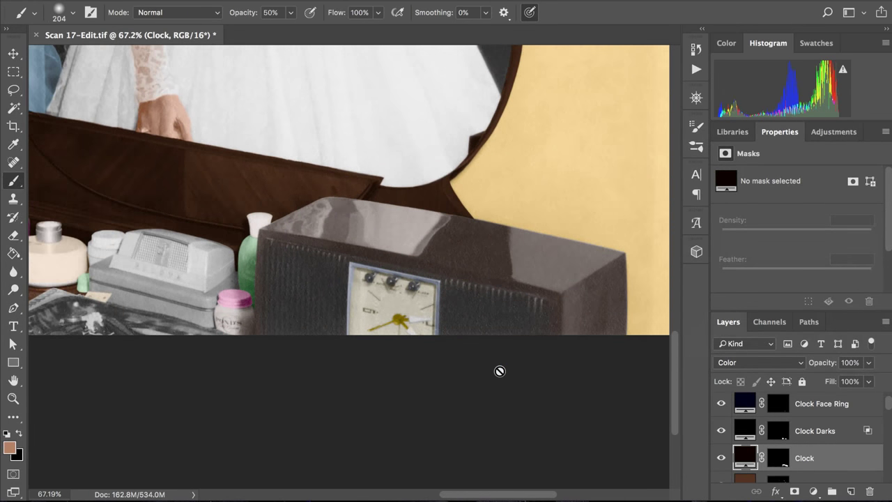
{"action": "scroll", "coordinate": [500, 370], "scroll_direction": "up", "scroll_amount": 4}
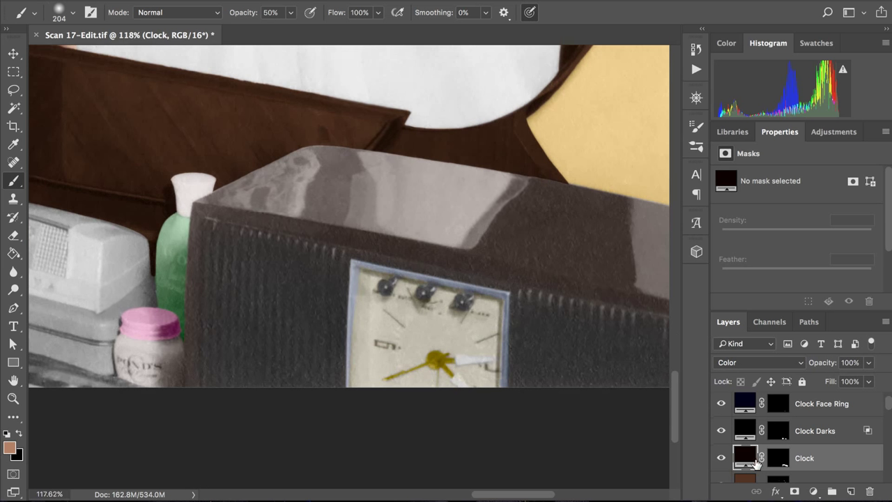
{"action": "left_click", "coordinate": [779, 464], "text": "alt"}
{"action": "left_click", "coordinate": [778, 464], "text": "alt"}
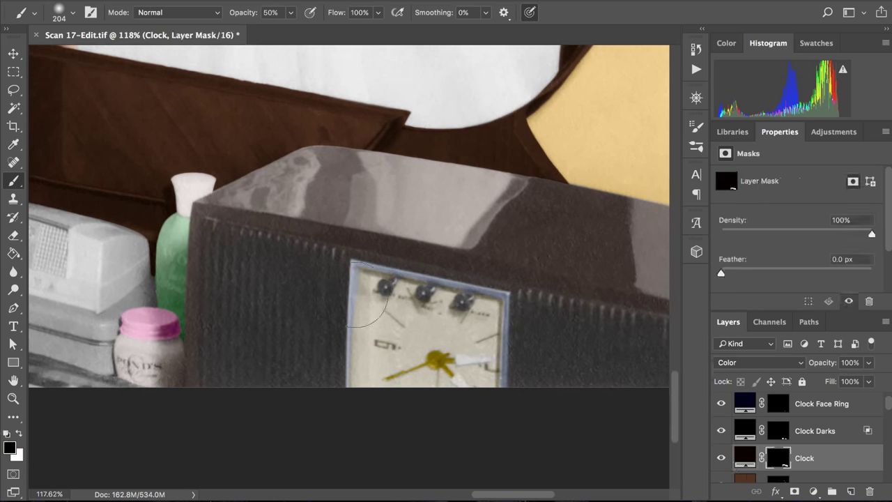
{"action": "scroll", "coordinate": [352, 296], "scroll_direction": "down", "scroll_amount": 1}
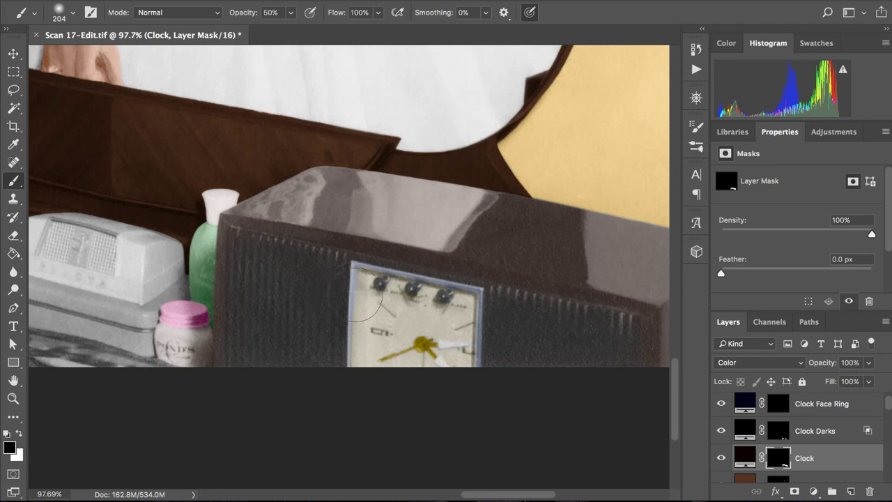
{"action": "scroll", "coordinate": [230, 218], "scroll_direction": "down", "scroll_amount": 3}
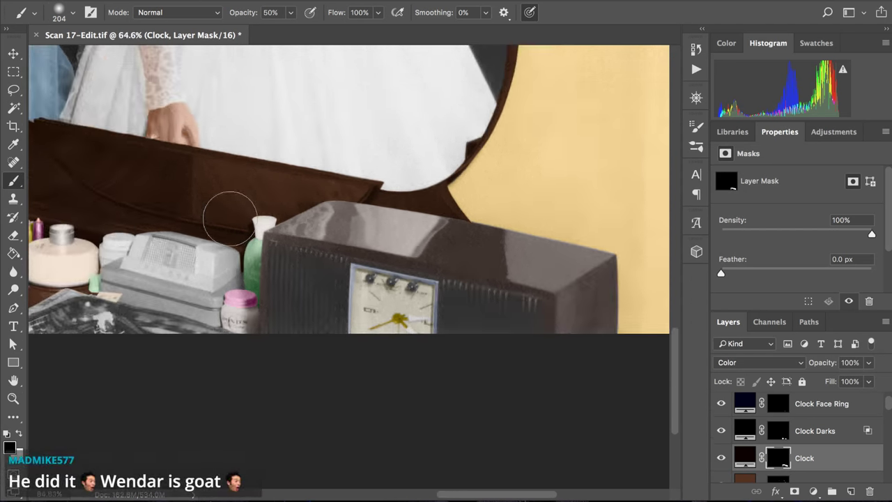
{"action": "scroll", "coordinate": [230, 218], "scroll_direction": "up", "scroll_amount": 1}
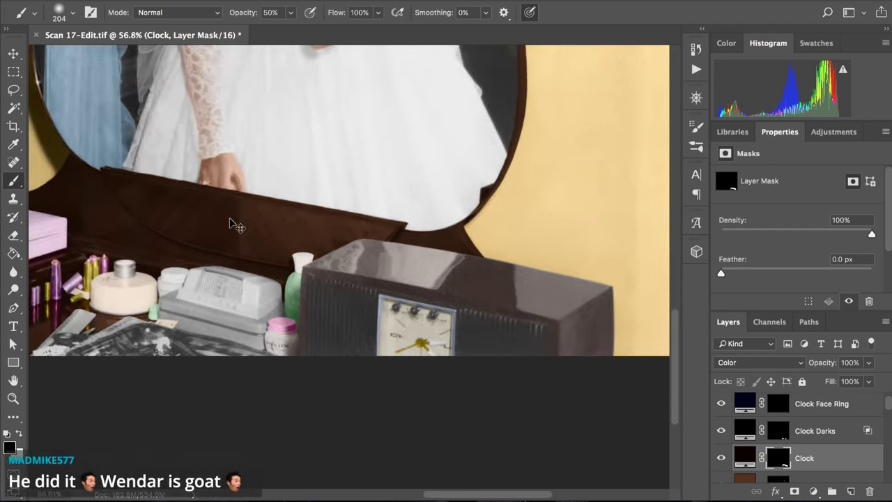
- Save Scan 17-Edit.tif with the current clock colouring
{"action": "key", "text": "ctrl+s"}
{"action": "scroll", "coordinate": [230, 218], "scroll_direction": "up", "scroll_amount": 1}
{"action": "scroll", "coordinate": [230, 218], "scroll_direction": "left", "scroll_amount": 2}
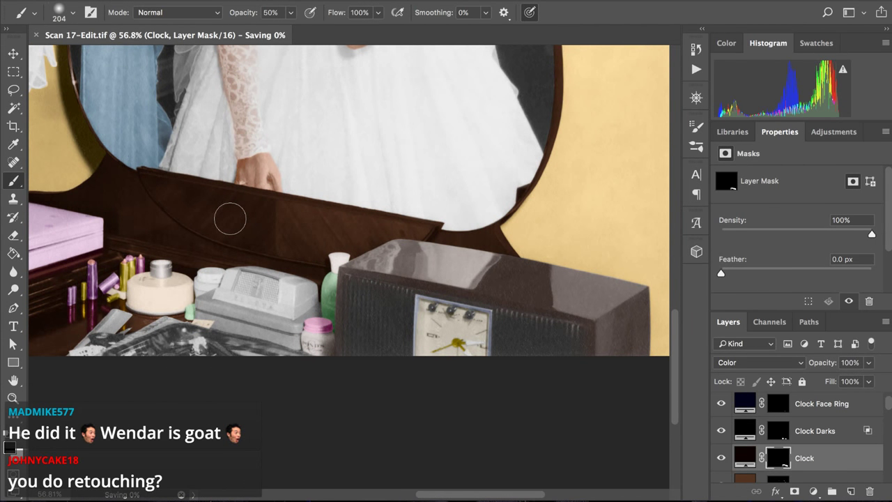
{"action": "scroll", "coordinate": [230, 218], "scroll_direction": "up", "scroll_amount": 2}
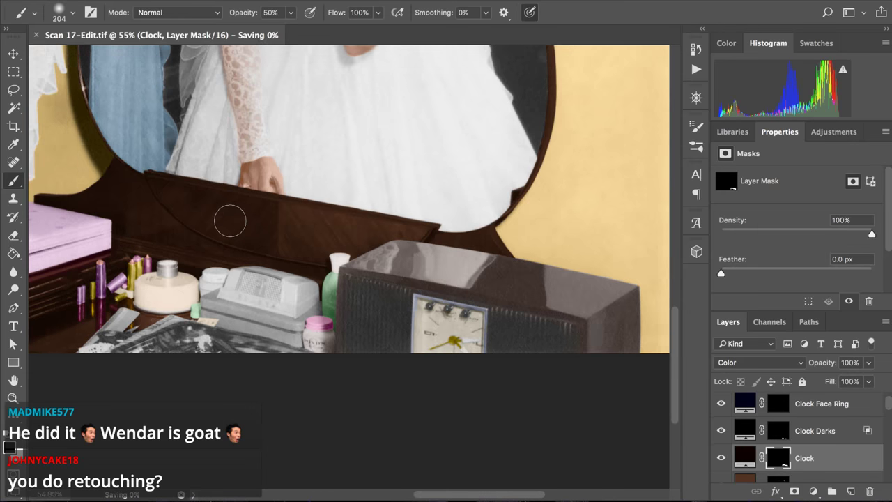
{"action": "scroll", "coordinate": [230, 218], "scroll_direction": "down", "scroll_amount": 1}
{"action": "scroll", "coordinate": [229, 220], "scroll_direction": "up", "scroll_amount": 4}
{"action": "scroll", "coordinate": [225, 220], "scroll_direction": "up", "scroll_amount": 1}
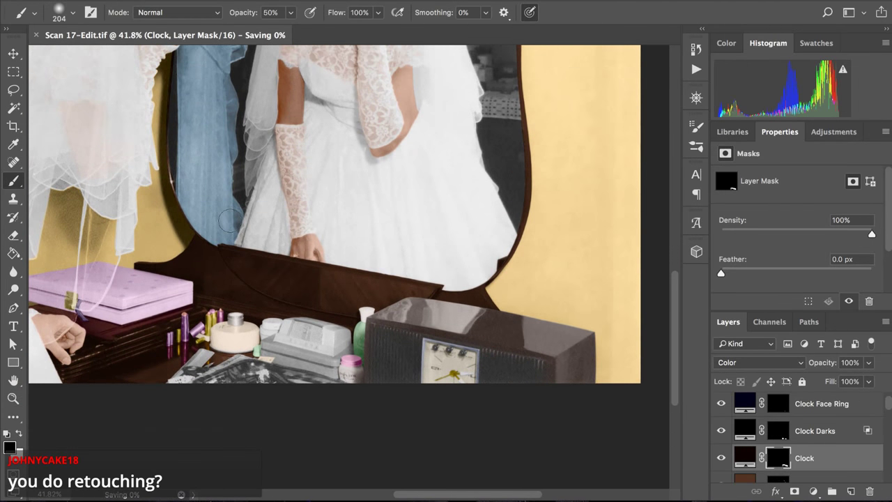
{"action": "scroll", "coordinate": [230, 220], "scroll_direction": "down", "scroll_amount": 2}
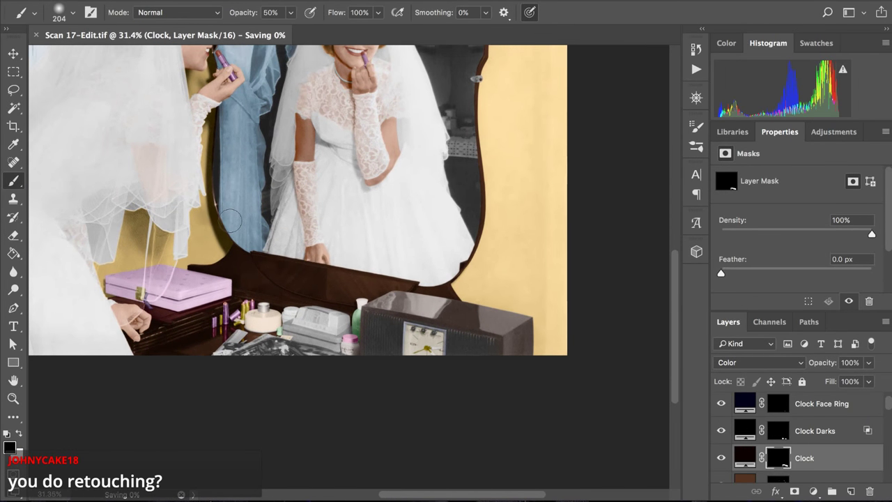
{"action": "scroll", "coordinate": [230, 220], "scroll_direction": "left", "scroll_amount": 2}
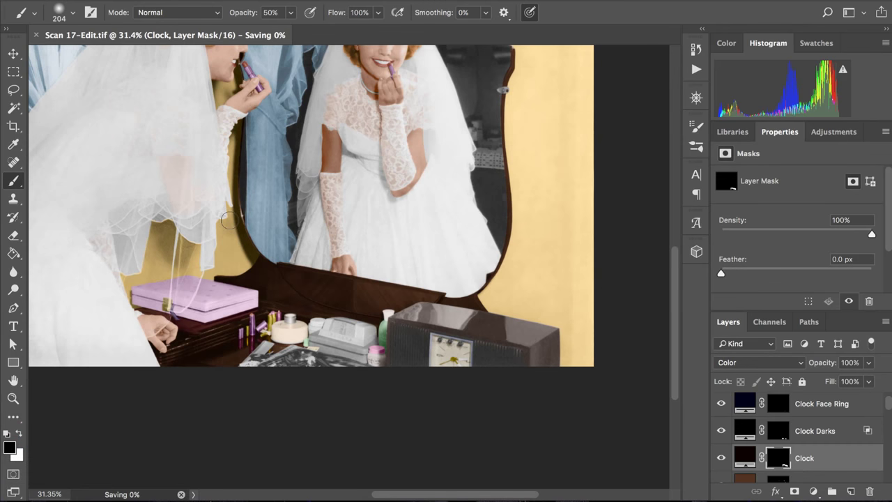
{"action": "scroll", "coordinate": [769, 428], "scroll_direction": "up", "scroll_amount": 1}
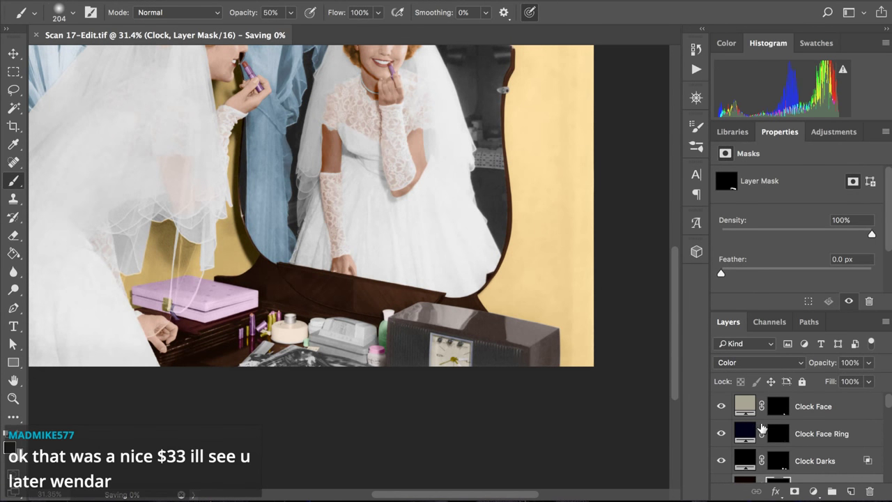
{"action": "scroll", "coordinate": [486, 325], "scroll_direction": "up", "scroll_amount": 5}
{"action": "scroll", "coordinate": [485, 325], "scroll_direction": "up", "scroll_amount": 4}
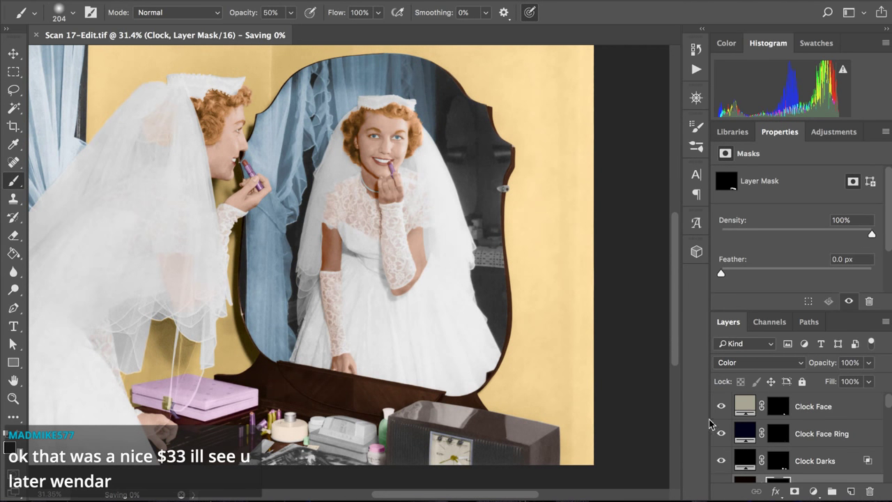
- Select the Clock Face colour layer, then the Table layer
{"action": "left_click", "coordinate": [743, 407]}
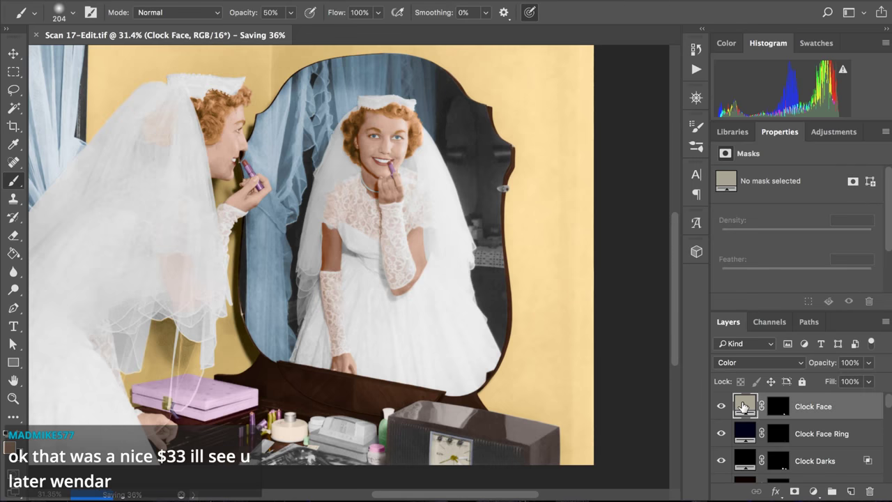
{"action": "scroll", "coordinate": [743, 406], "scroll_direction": "down", "scroll_amount": 5}
{"action": "scroll", "coordinate": [743, 406], "scroll_direction": "up", "scroll_amount": 5}
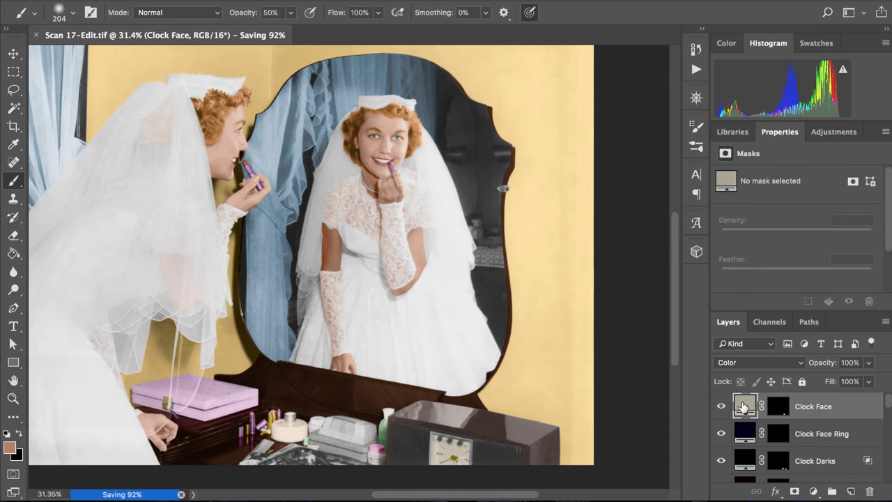
{"action": "scroll", "coordinate": [743, 406], "scroll_direction": "down", "scroll_amount": 2}
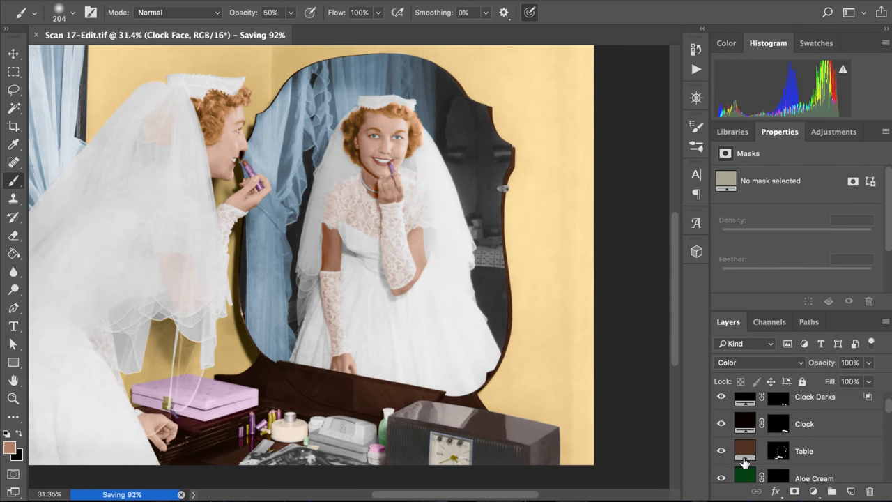
{"action": "left_click", "coordinate": [744, 453]}
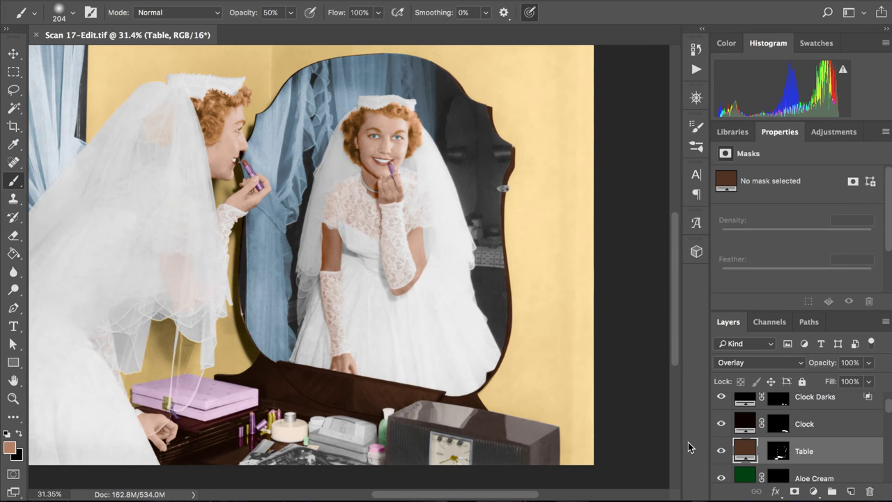
{"action": "scroll", "coordinate": [810, 449], "scroll_direction": "down", "scroll_amount": 10}
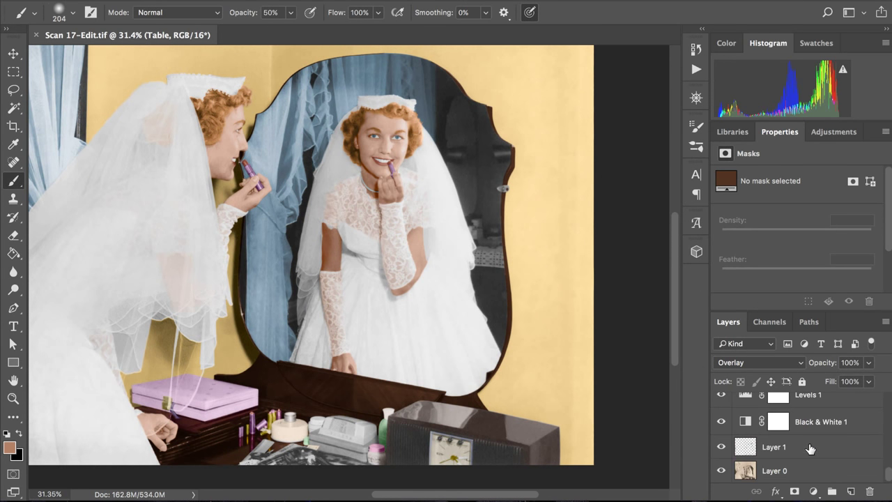
{"action": "scroll", "coordinate": [430, 255], "scroll_direction": "up", "scroll_amount": 5}
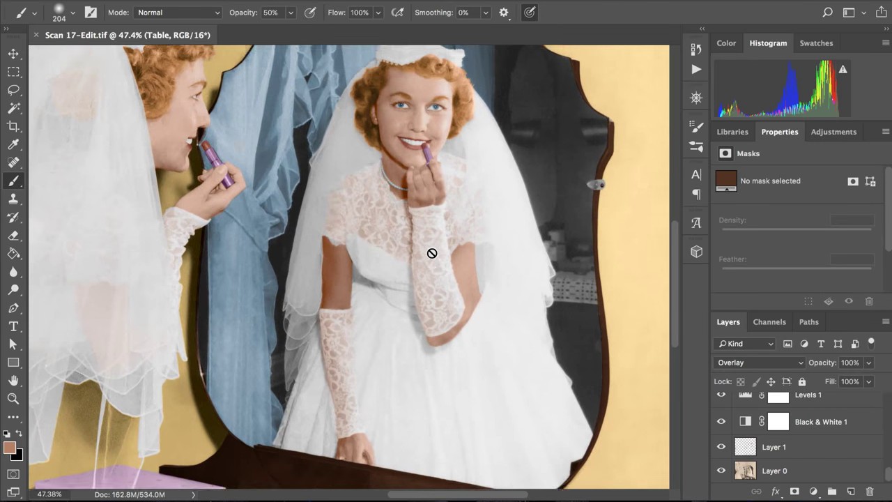
{"action": "scroll", "coordinate": [432, 253], "scroll_direction": "up", "scroll_amount": 3}
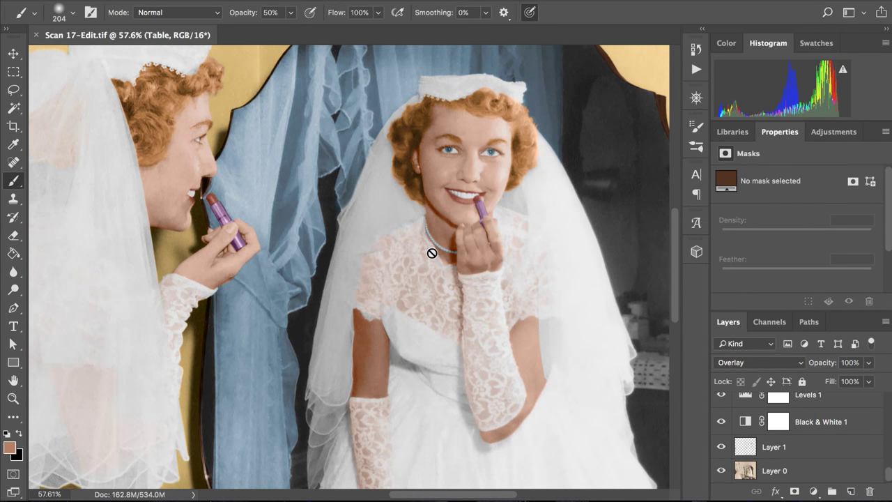
{"action": "scroll", "coordinate": [432, 253], "scroll_direction": "up", "scroll_amount": 4}
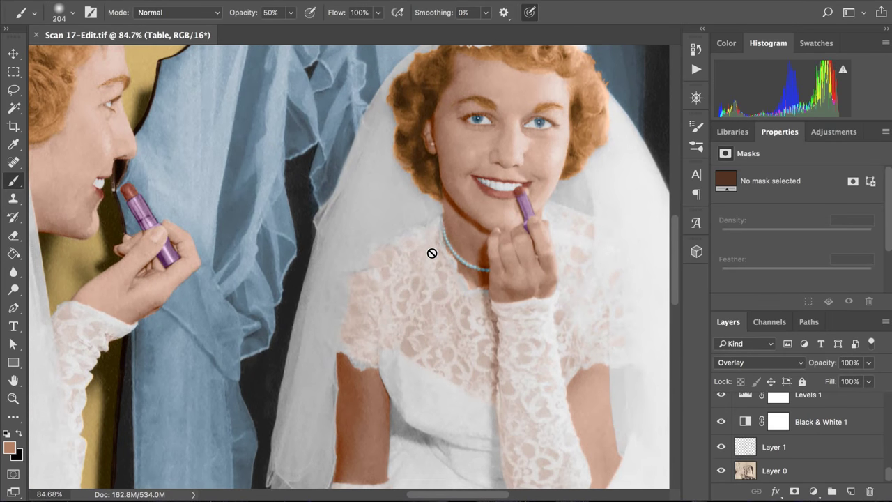
{"action": "scroll", "coordinate": [432, 253], "scroll_direction": "up", "scroll_amount": 3}
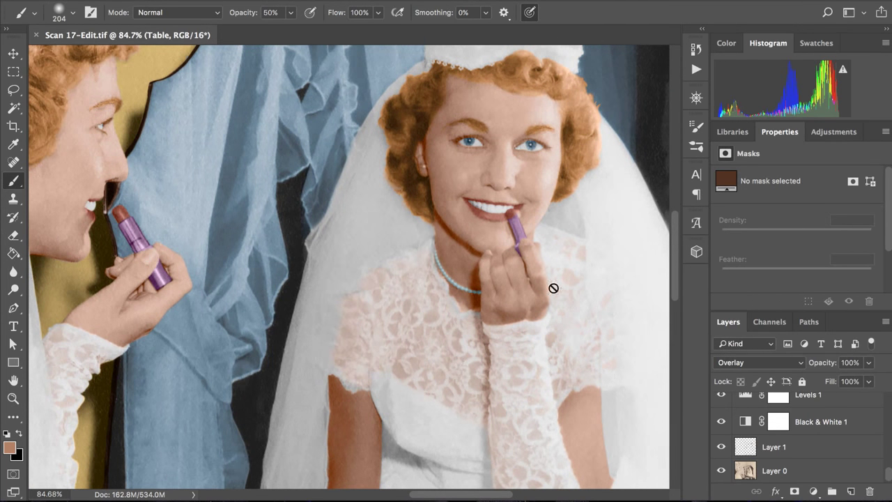
- Hide all layers but the original scan to compare, then show Levels 1, Black & White 1 and Layer 1 again
{"action": "left_click", "coordinate": [721, 473], "text": "alt"}
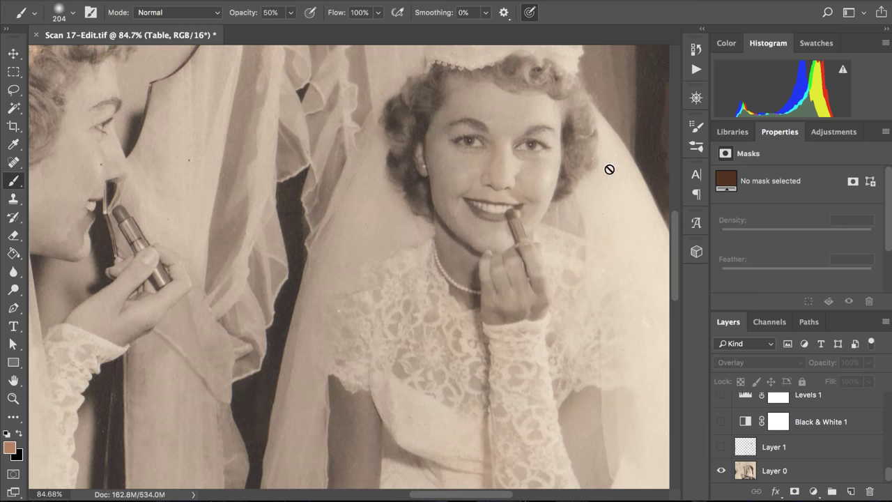
{"action": "left_click", "coordinate": [721, 471], "text": "alt"}
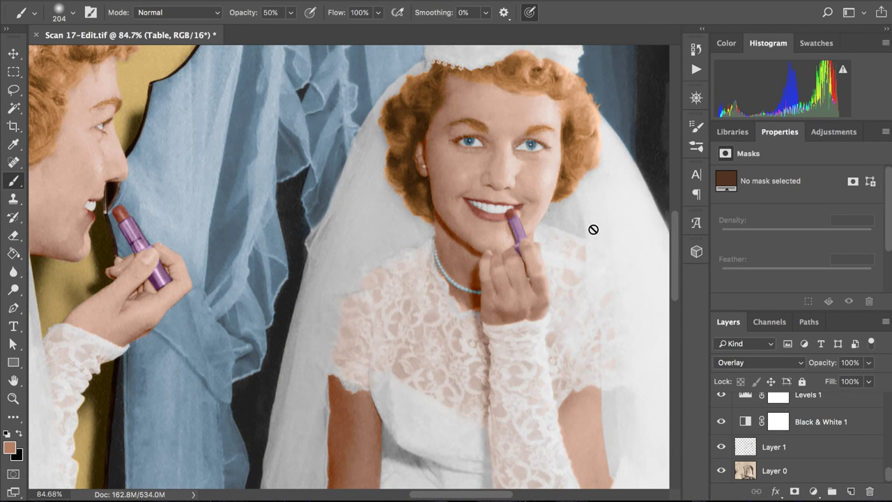
{"action": "scroll", "coordinate": [593, 230], "scroll_direction": "down", "scroll_amount": 5}
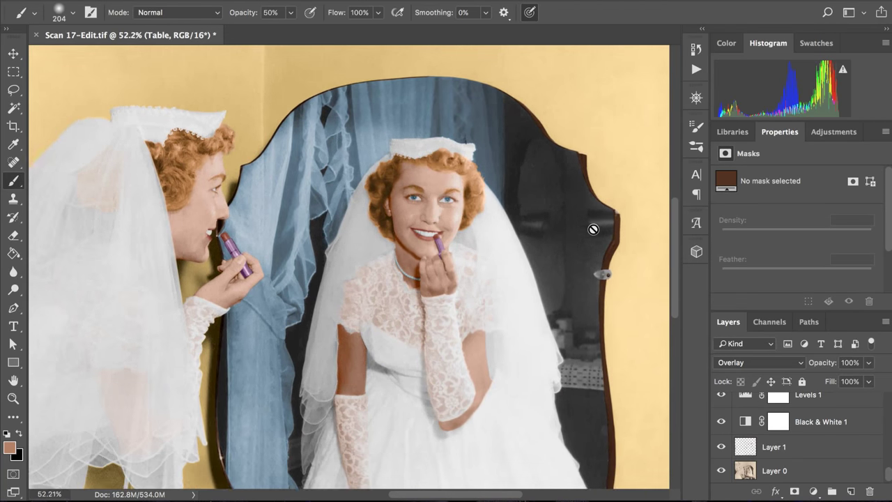
{"action": "scroll", "coordinate": [593, 229], "scroll_direction": "down", "scroll_amount": 2}
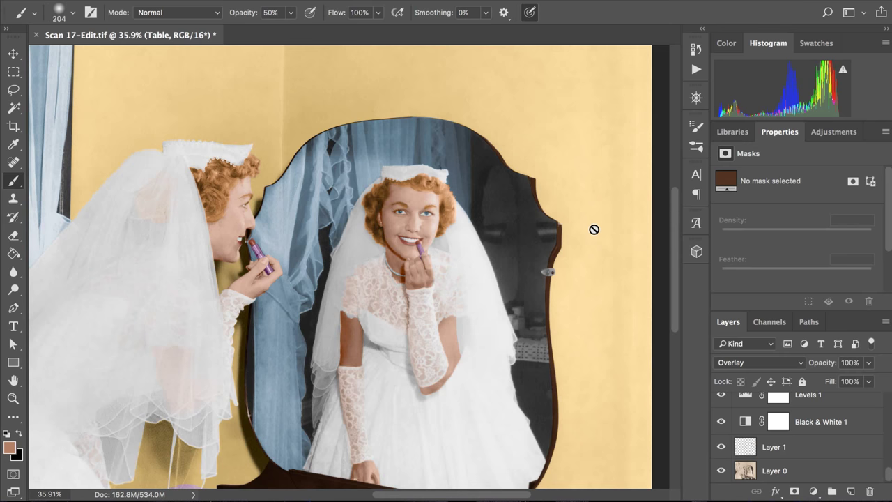
{"action": "scroll", "coordinate": [593, 229], "scroll_direction": "down", "scroll_amount": 10}
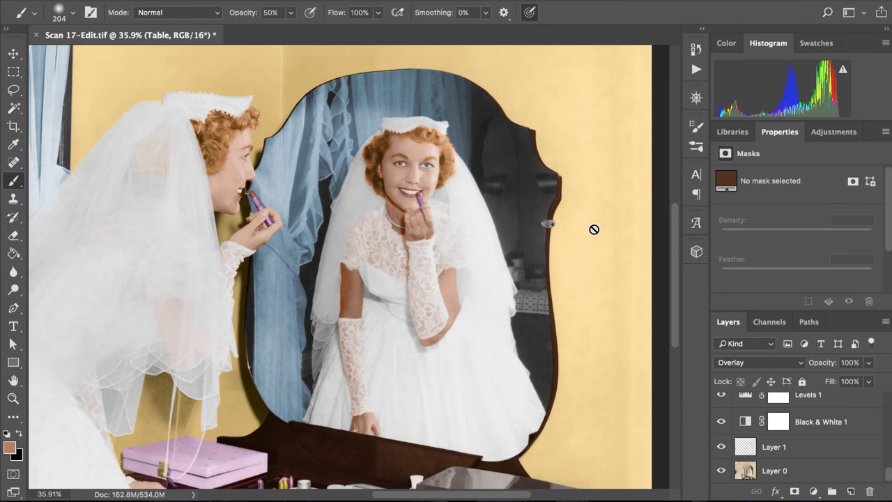
{"action": "scroll", "coordinate": [594, 229], "scroll_direction": "up", "scroll_amount": 2}
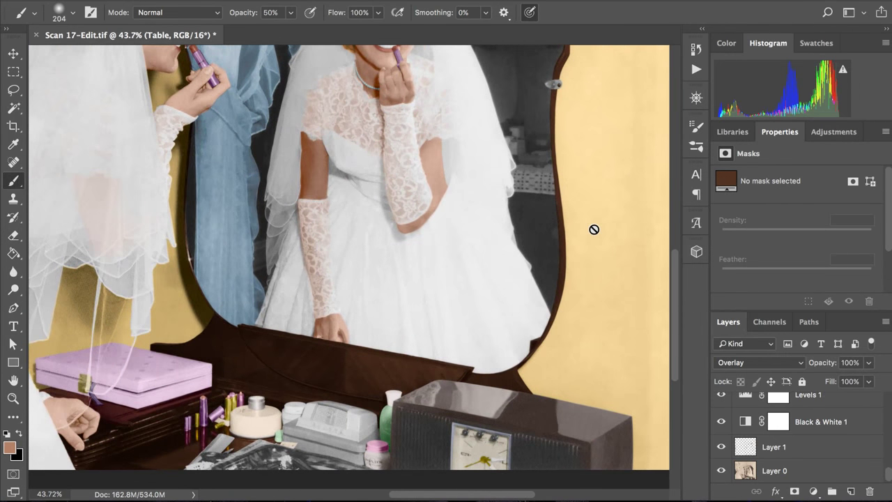
{"action": "scroll", "coordinate": [594, 229], "scroll_direction": "down", "scroll_amount": 4}
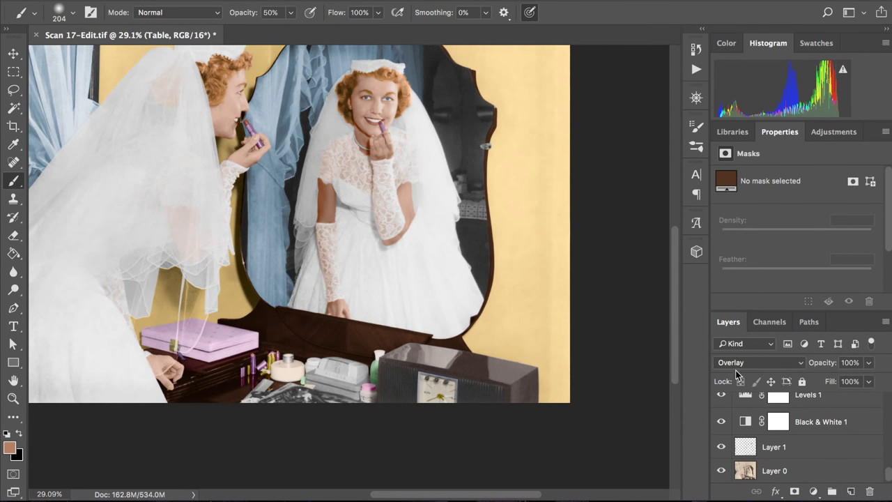
{"action": "scroll", "coordinate": [758, 420], "scroll_direction": "up", "scroll_amount": 5}
{"action": "scroll", "coordinate": [749, 419], "scroll_direction": "down", "scroll_amount": 2}
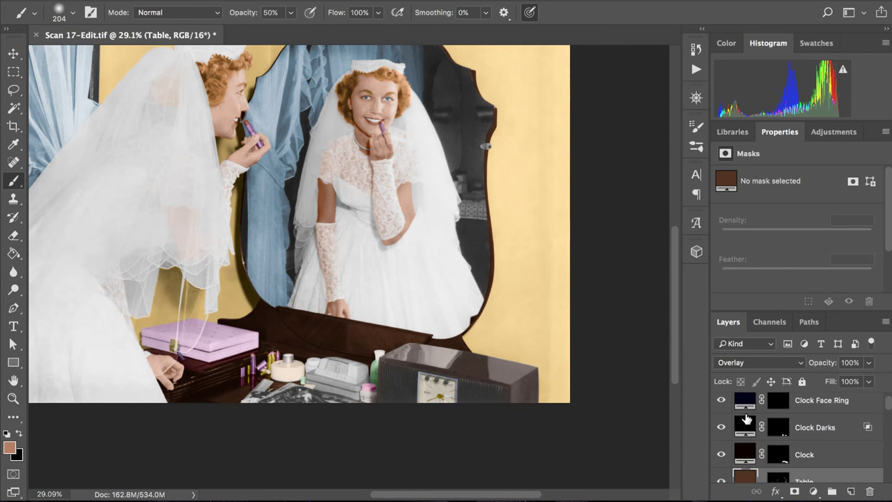
{"action": "scroll", "coordinate": [544, 344], "scroll_direction": "up", "scroll_amount": 3}
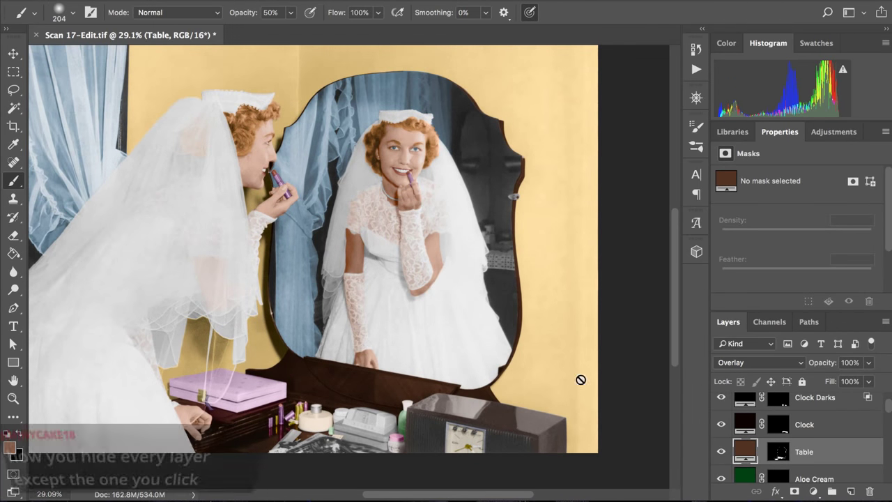
- Open the Table fill's colour picker and cancel without changes
{"action": "double_click", "coordinate": [743, 454]}
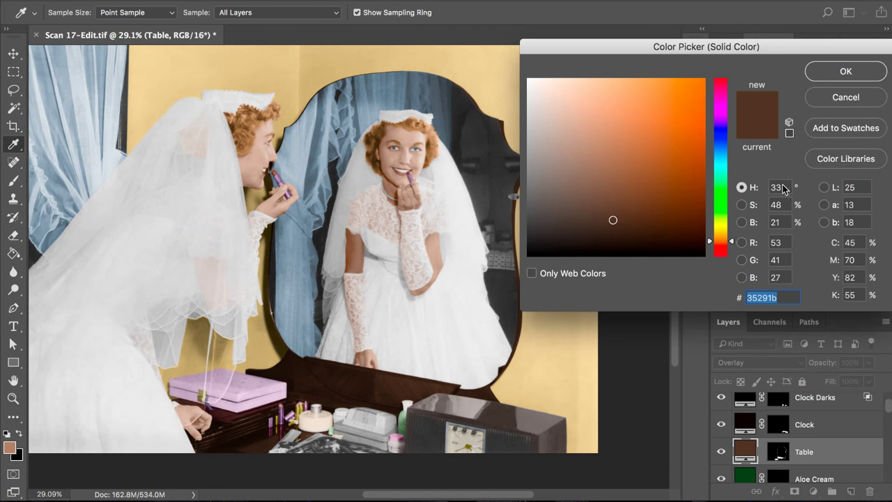
{"action": "left_click", "coordinate": [845, 98]}
{"action": "scroll", "coordinate": [787, 428], "scroll_direction": "up", "scroll_amount": 1}
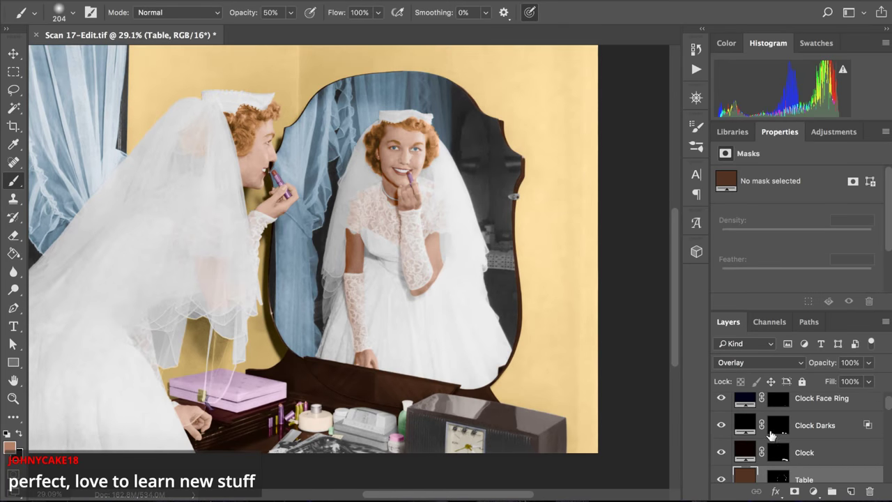
- Change the Clock fill colour to the light warm brown 978a7f
{"action": "double_click", "coordinate": [744, 451]}
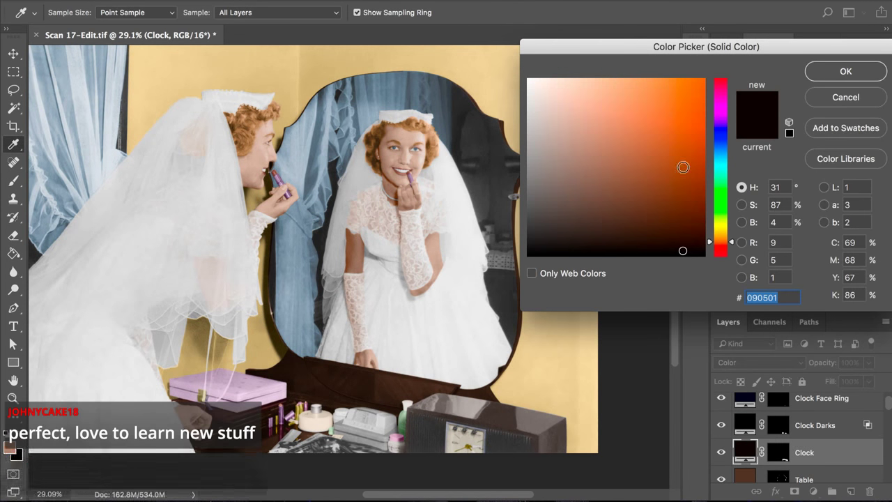
{"action": "left_click", "coordinate": [684, 150]}
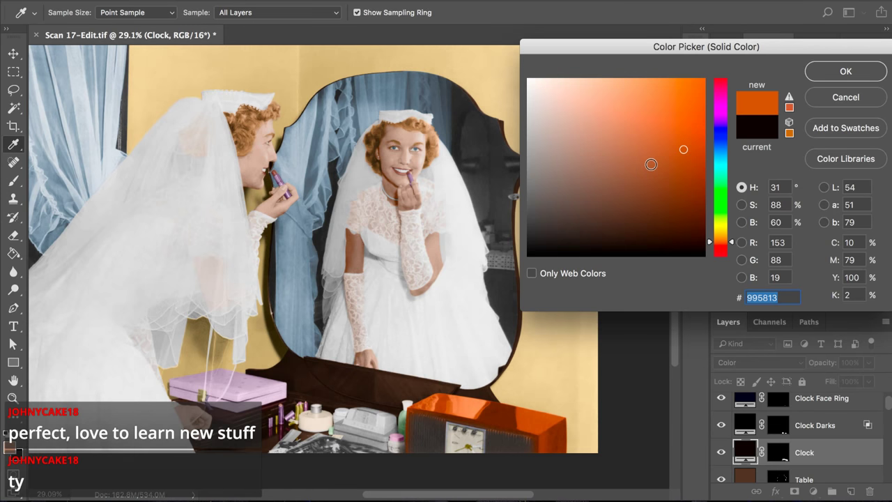
{"action": "left_click", "coordinate": [598, 148]}
{"action": "left_click", "coordinate": [562, 156]}
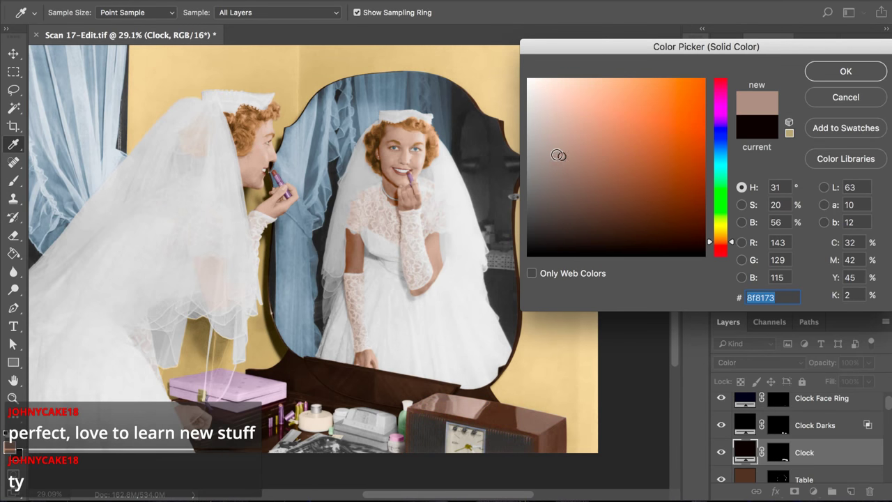
{"action": "left_click", "coordinate": [556, 155]}
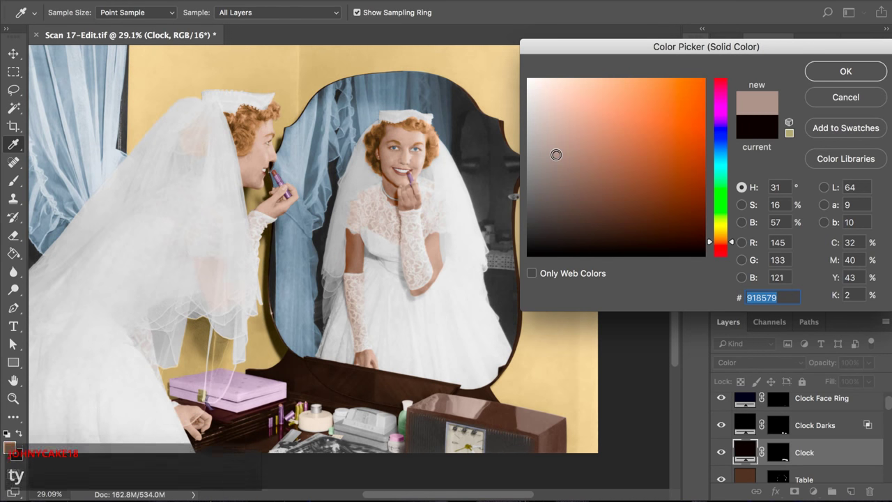
{"action": "left_click", "coordinate": [555, 163]}
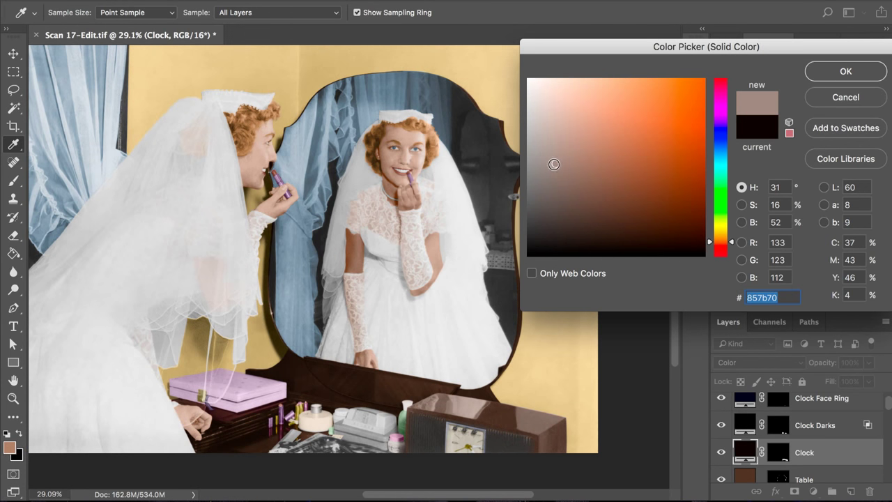
{"action": "left_click", "coordinate": [555, 150]}
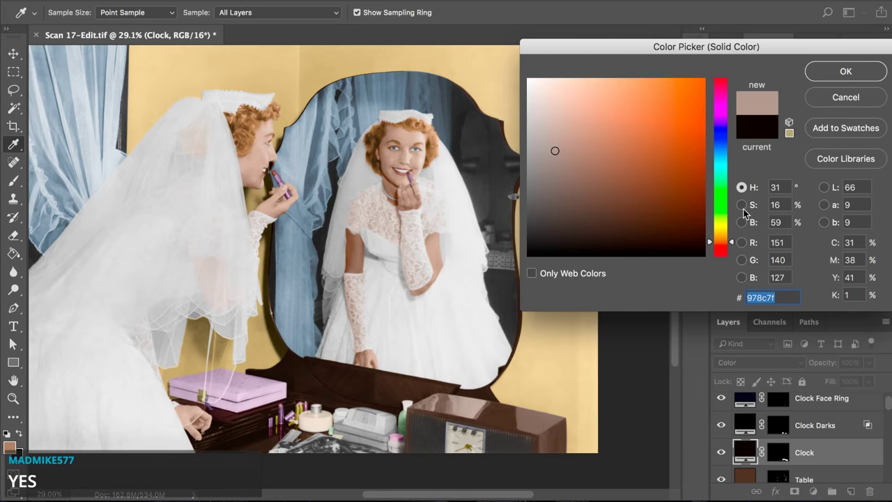
{"action": "left_click", "coordinate": [722, 250]}
{"action": "left_click_drag", "start_coordinate": [722, 249], "coordinate": [722, 242]}
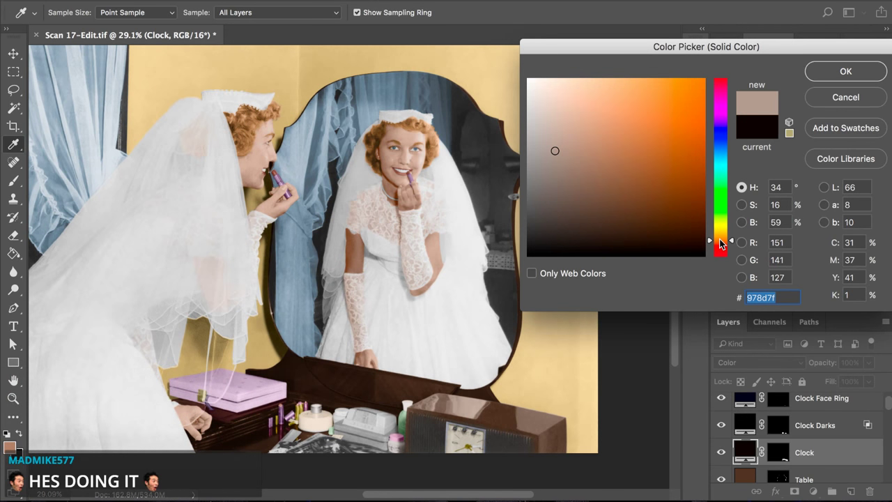
{"action": "left_click_drag", "start_coordinate": [720, 242], "coordinate": [720, 245]}
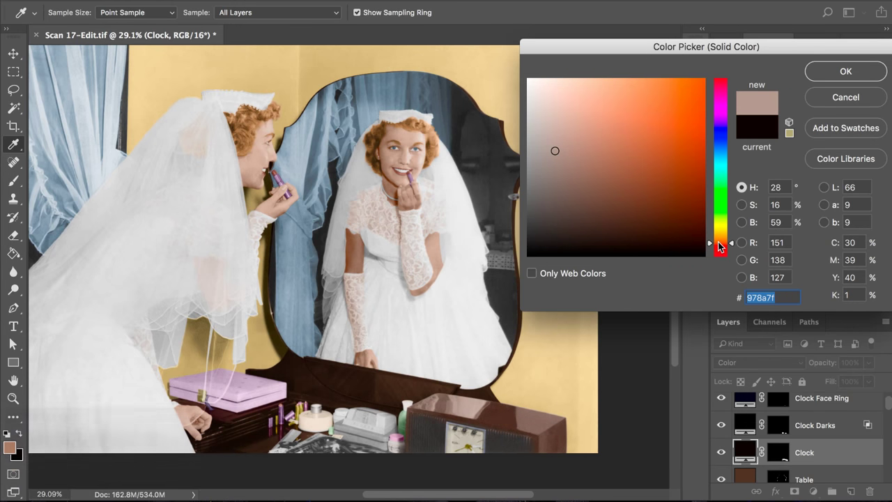
{"action": "left_click", "coordinate": [841, 71]}
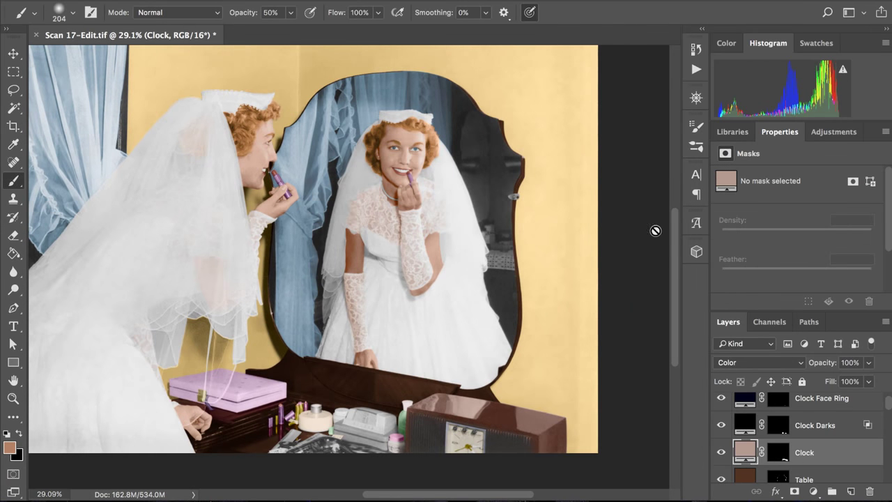
- Zoom in to inspect the recoloured clock radio, then save Scan 17-Edit.tif
{"action": "scroll", "coordinate": [653, 231], "scroll_direction": "down", "scroll_amount": 3}
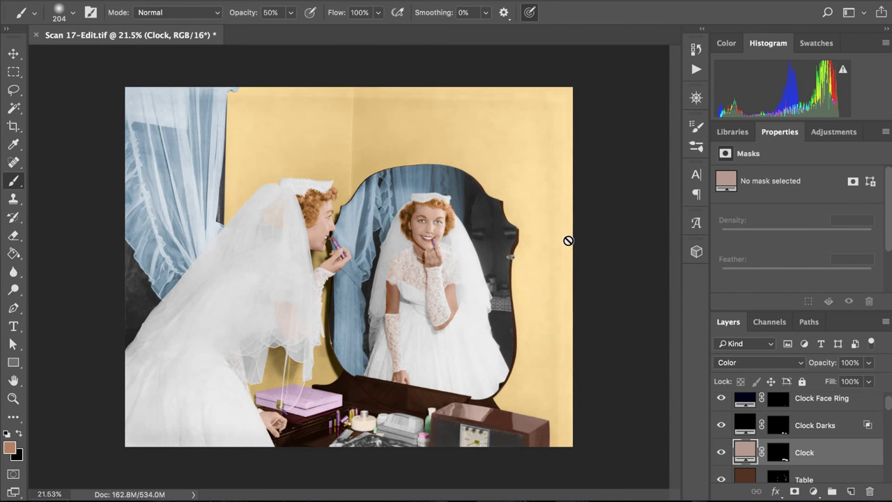
{"action": "scroll", "coordinate": [567, 240], "scroll_direction": "up", "scroll_amount": 1}
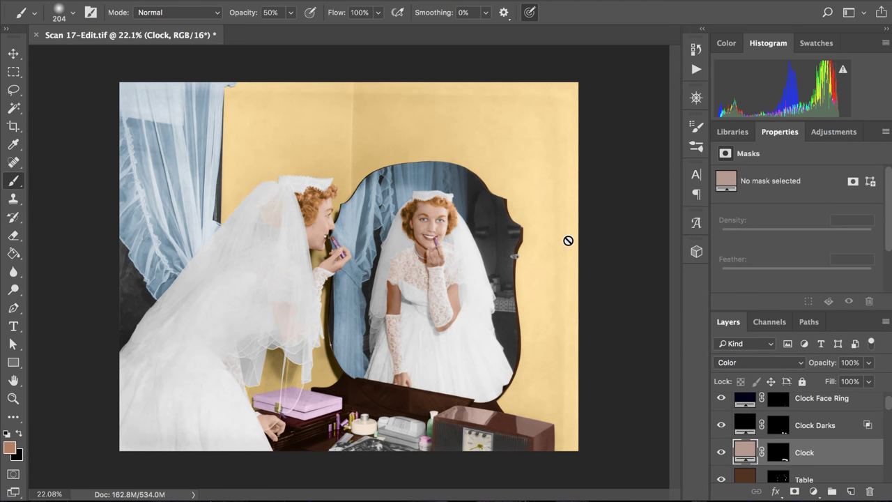
{"action": "scroll", "coordinate": [568, 241], "scroll_direction": "up", "scroll_amount": 5}
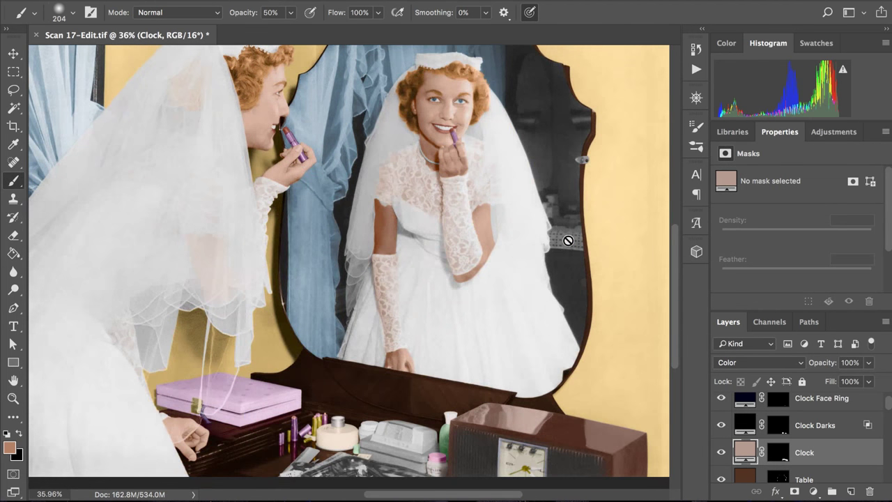
{"action": "scroll", "coordinate": [568, 240], "scroll_direction": "up", "scroll_amount": 4}
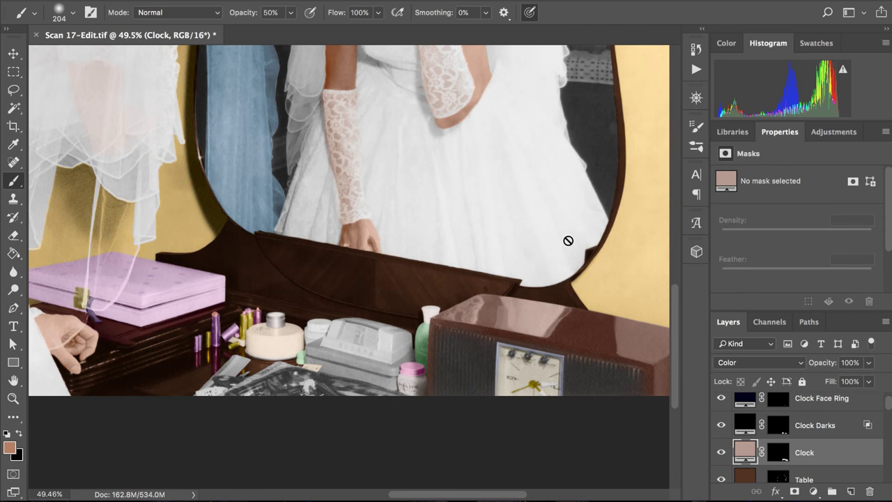
{"action": "scroll", "coordinate": [568, 241], "scroll_direction": "up", "scroll_amount": 1}
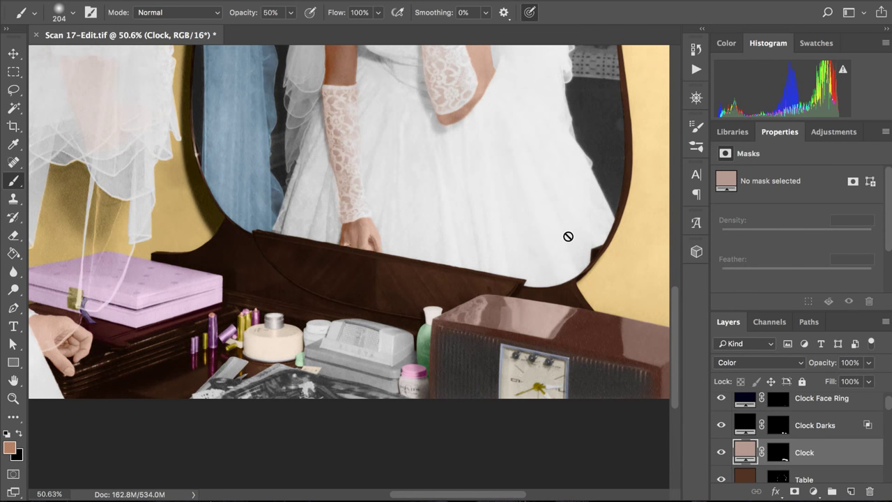
{"action": "scroll", "coordinate": [568, 236], "scroll_direction": "down", "scroll_amount": 3}
{"action": "scroll", "coordinate": [568, 236], "scroll_direction": "up", "scroll_amount": 5}
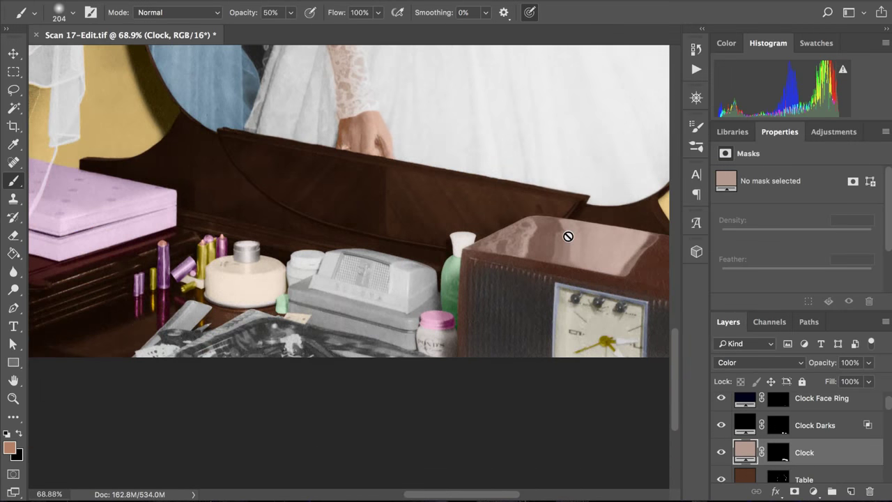
{"action": "scroll", "coordinate": [567, 236], "scroll_direction": "right", "scroll_amount": 5}
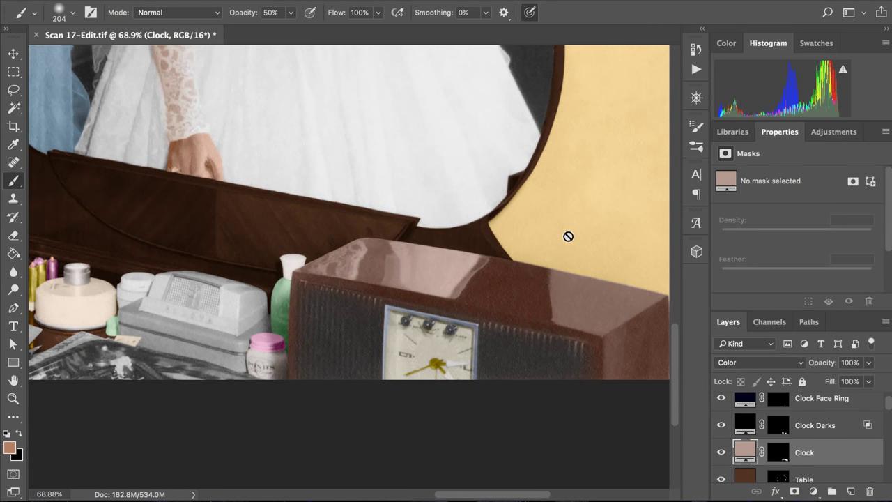
{"action": "scroll", "coordinate": [567, 236], "scroll_direction": "up", "scroll_amount": 2}
{"action": "scroll", "coordinate": [568, 236], "scroll_direction": "right", "scroll_amount": 2}
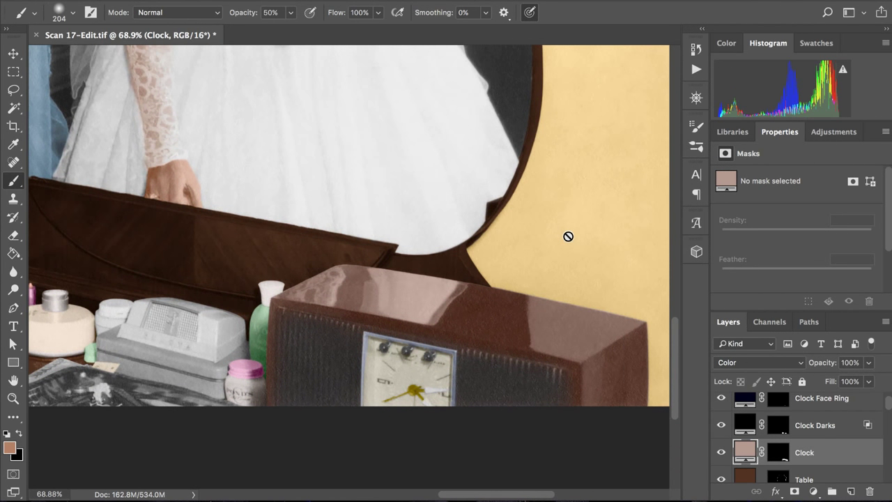
{"action": "scroll", "coordinate": [568, 236], "scroll_direction": "up", "scroll_amount": 1}
{"action": "scroll", "coordinate": [568, 236], "scroll_direction": "left", "scroll_amount": 3}
{"action": "scroll", "coordinate": [567, 236], "scroll_direction": "right", "scroll_amount": 2}
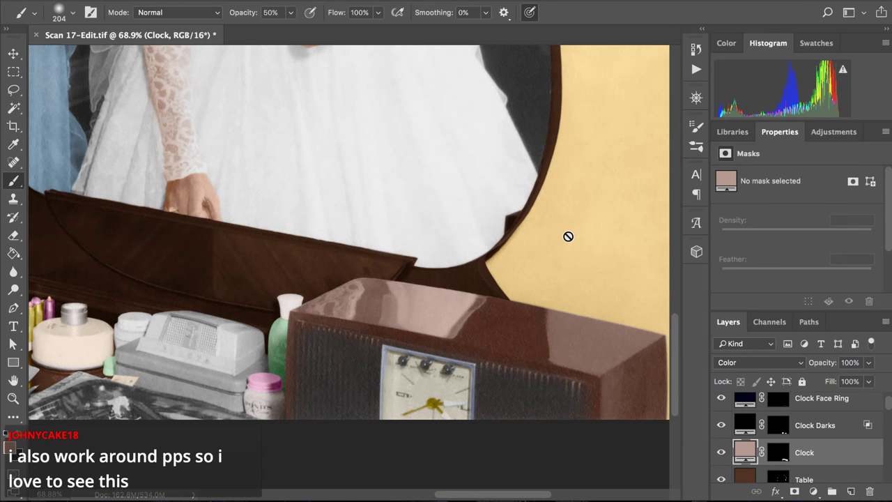
{"action": "scroll", "coordinate": [567, 237], "scroll_direction": "up", "scroll_amount": 4}
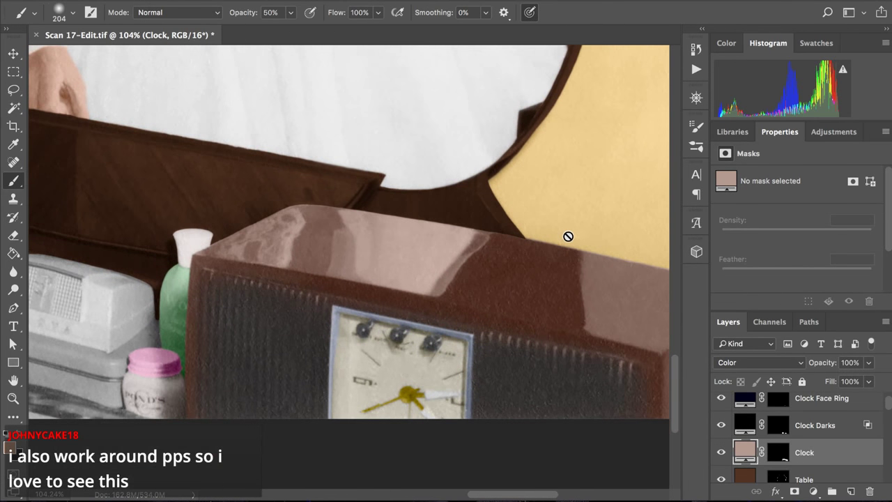
{"action": "key", "text": "ctrl+s"}
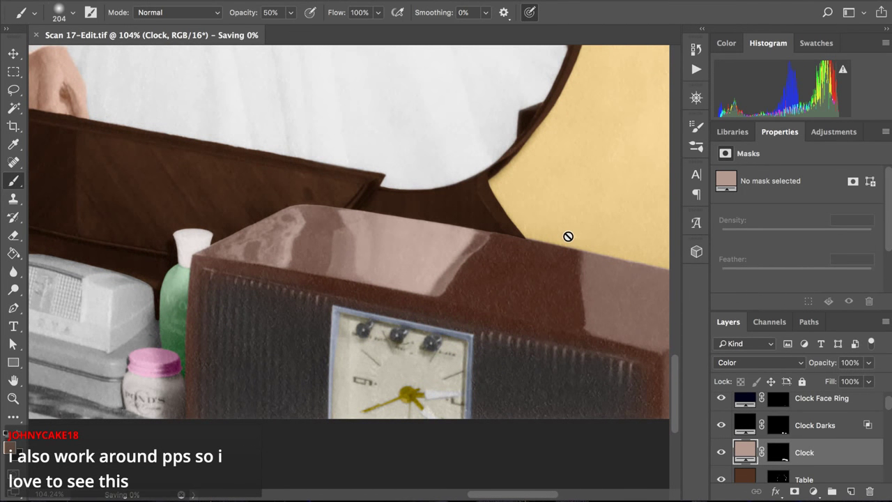
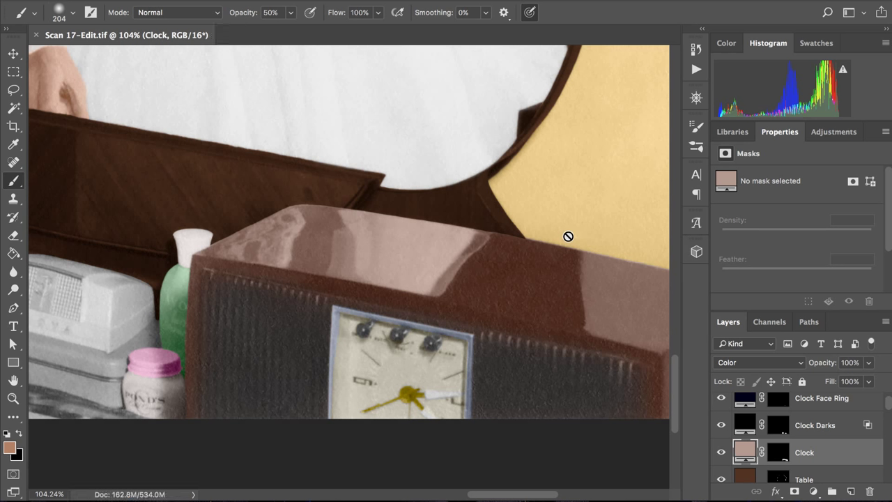
- Select the Clock Face layer as the place for the new layer
{"action": "scroll", "coordinate": [567, 237], "scroll_direction": "left", "scroll_amount": 5}
{"action": "scroll", "coordinate": [568, 236], "scroll_direction": "down", "scroll_amount": 2}
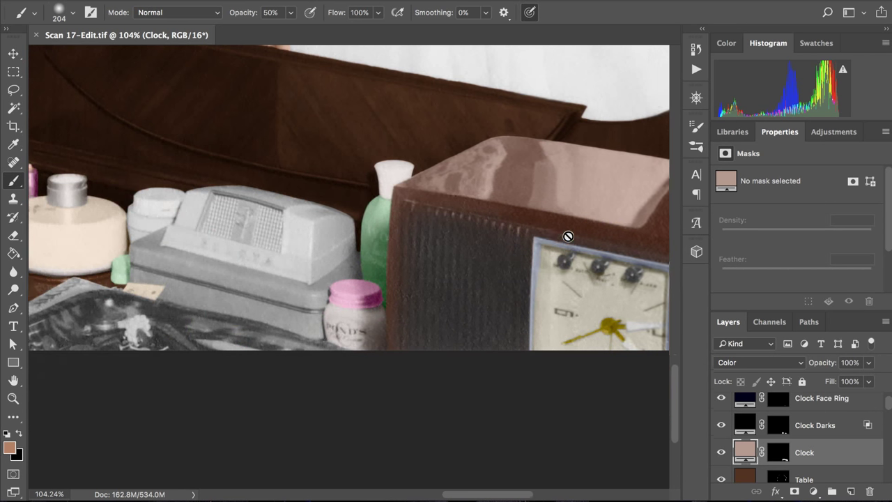
{"action": "scroll", "coordinate": [567, 237], "scroll_direction": "up", "scroll_amount": 3}
{"action": "scroll", "coordinate": [568, 236], "scroll_direction": "up", "scroll_amount": 3}
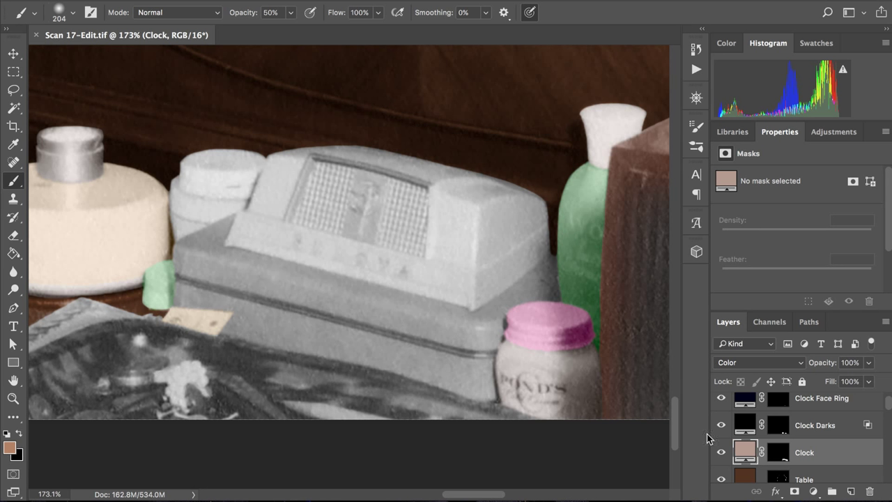
{"action": "scroll", "coordinate": [760, 454], "scroll_direction": "up", "scroll_amount": 1}
{"action": "scroll", "coordinate": [508, 310], "scroll_direction": "up", "scroll_amount": 15}
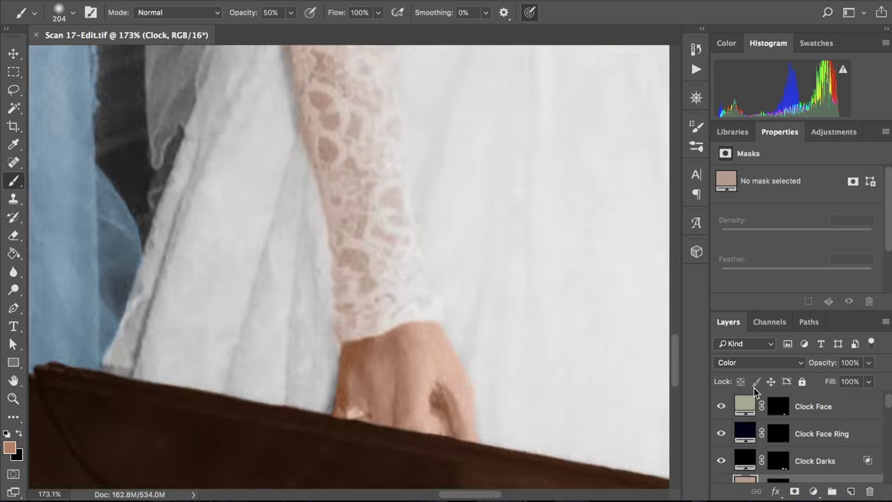
{"action": "scroll", "coordinate": [509, 309], "scroll_direction": "up", "scroll_amount": 10}
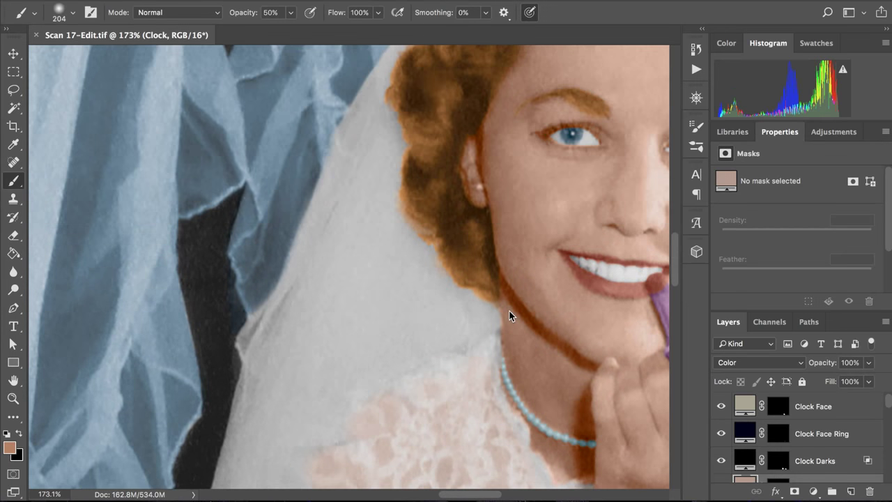
{"action": "scroll", "coordinate": [509, 311], "scroll_direction": "down", "scroll_amount": 10}
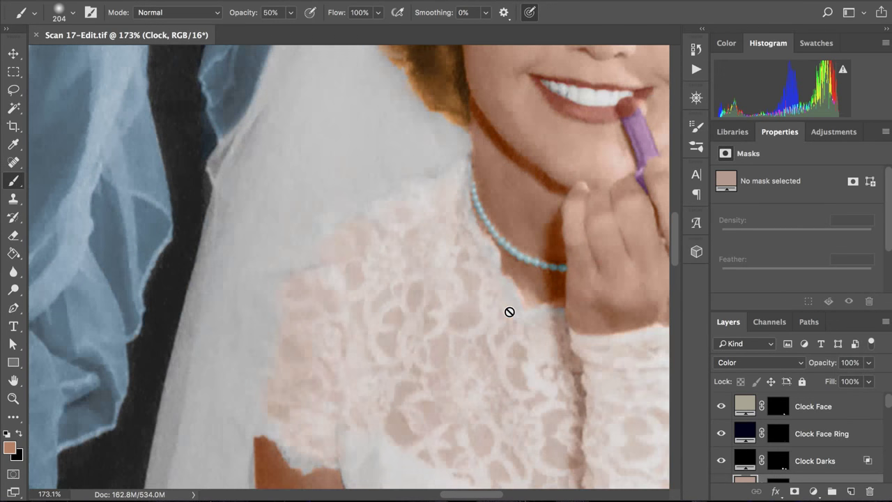
{"action": "scroll", "coordinate": [510, 311], "scroll_direction": "down", "scroll_amount": 10}
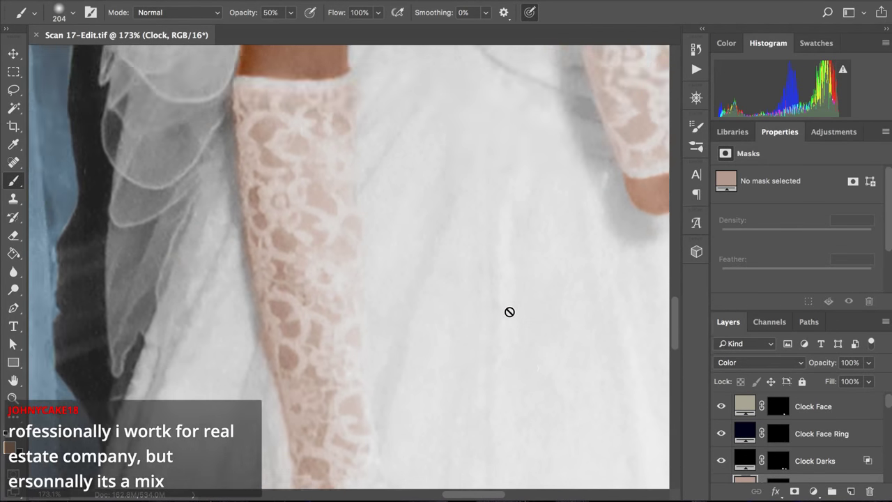
{"action": "scroll", "coordinate": [510, 311], "scroll_direction": "down", "scroll_amount": 10}
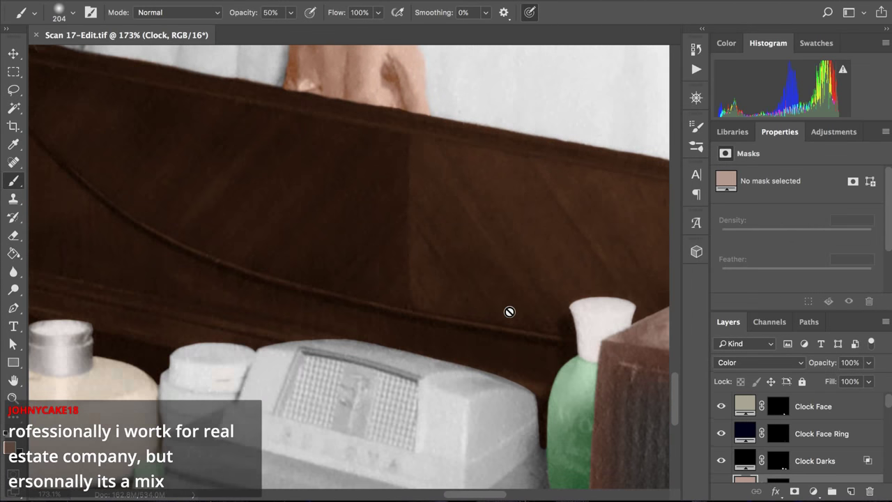
{"action": "scroll", "coordinate": [509, 312], "scroll_direction": "down", "scroll_amount": 5}
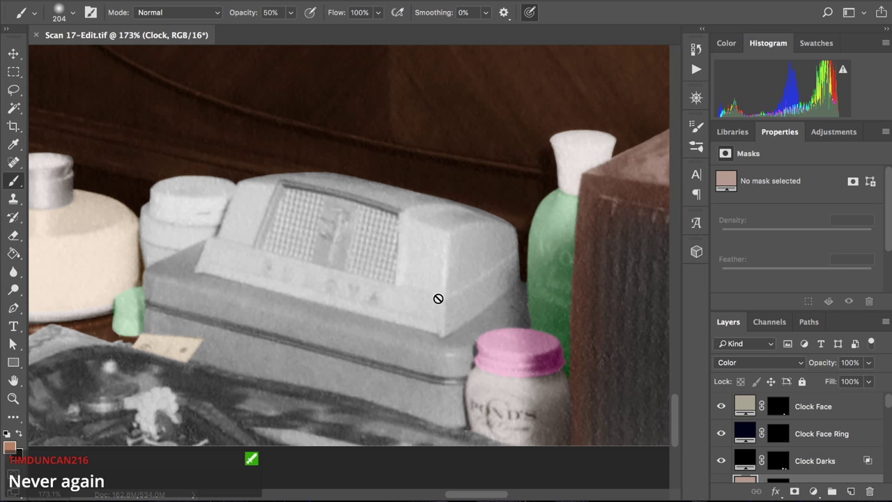
{"action": "left_click", "coordinate": [747, 416]}
- Add a Solid Color fill layer in #b18c60 named 'Thing on Desk' and target its mask
{"action": "scroll", "coordinate": [461, 322], "scroll_direction": "right", "scroll_amount": 5}
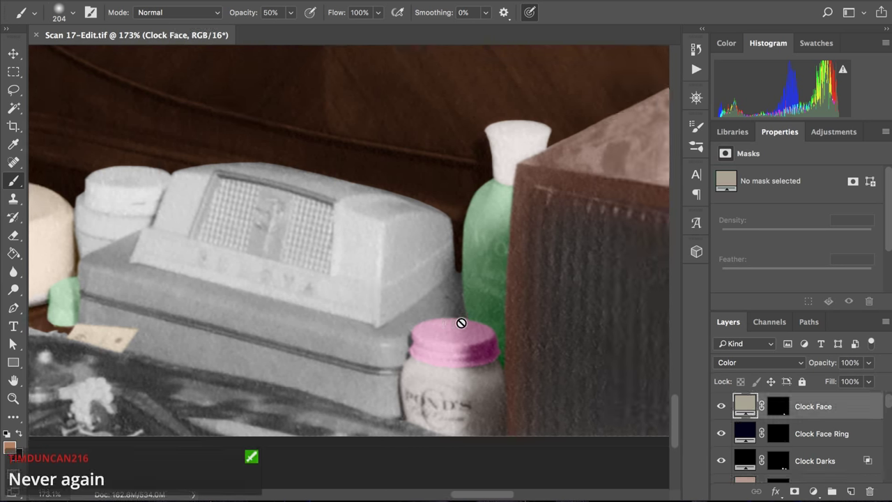
{"action": "scroll", "coordinate": [460, 322], "scroll_direction": "left", "scroll_amount": 6}
{"action": "scroll", "coordinate": [461, 323], "scroll_direction": "up", "scroll_amount": 2}
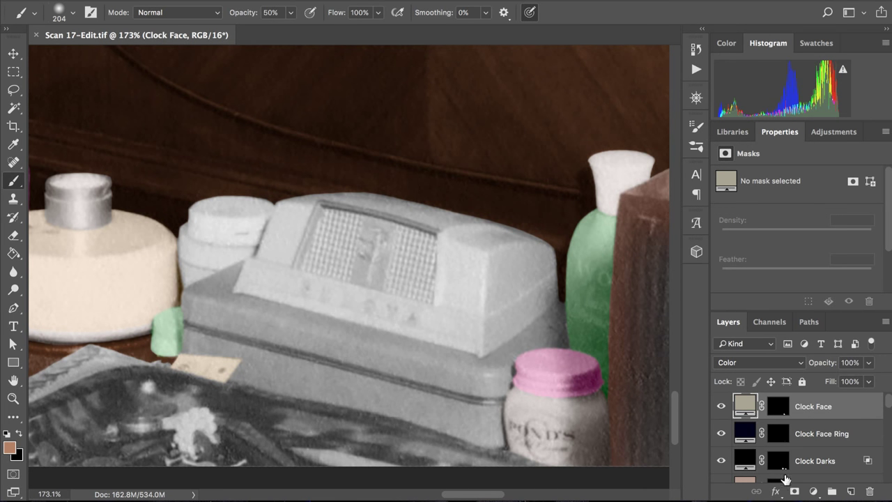
{"action": "left_click", "coordinate": [813, 490]}
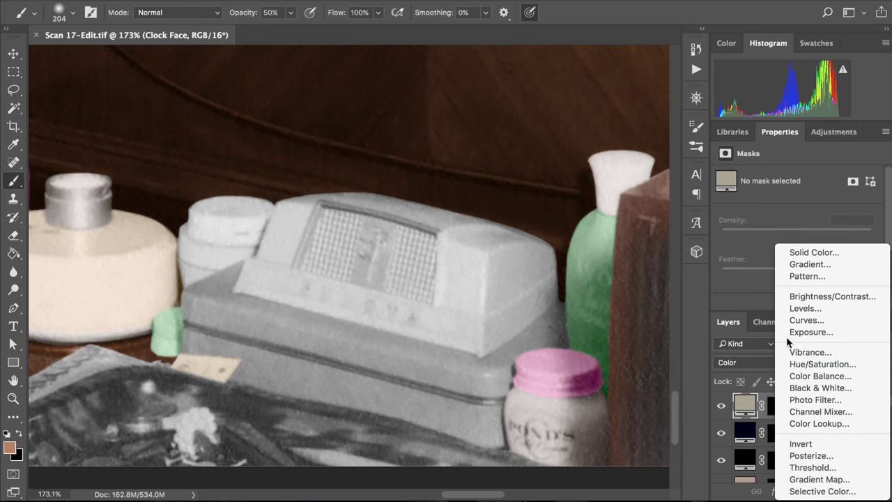
{"action": "left_click", "coordinate": [796, 248]}
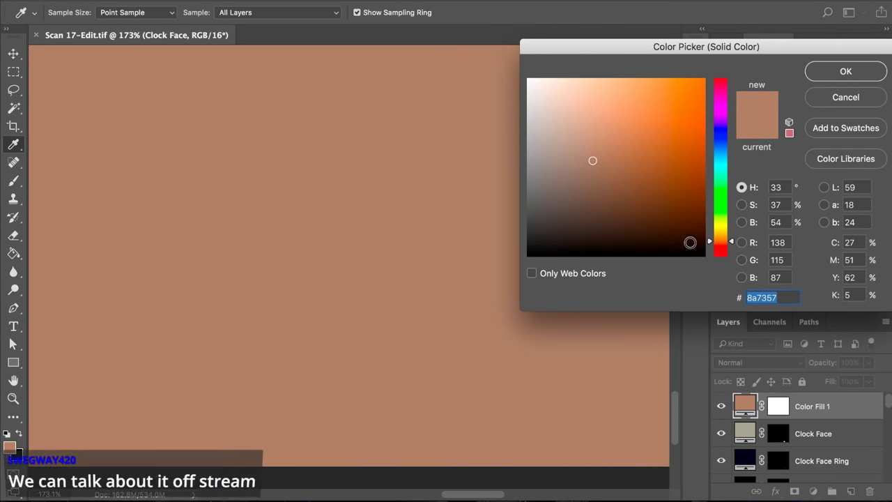
{"action": "left_click", "coordinate": [608, 132]}
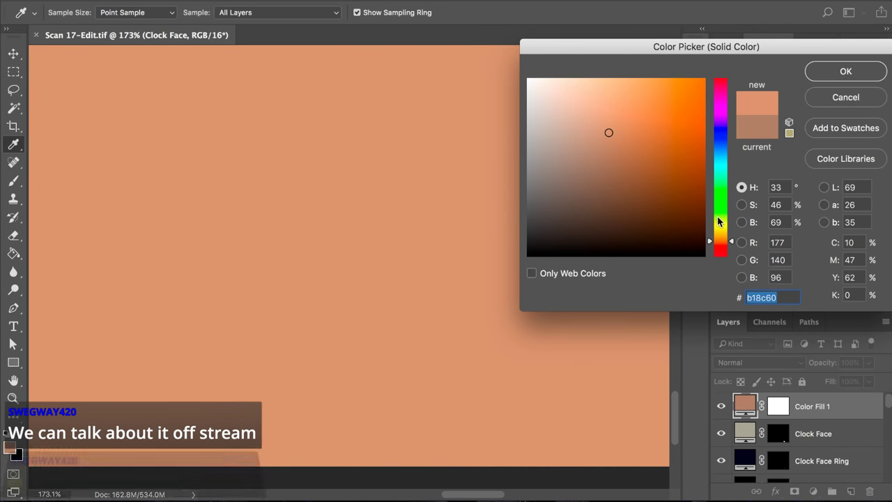
{"action": "left_click", "coordinate": [820, 74]}
{"action": "key", "text": "b"}
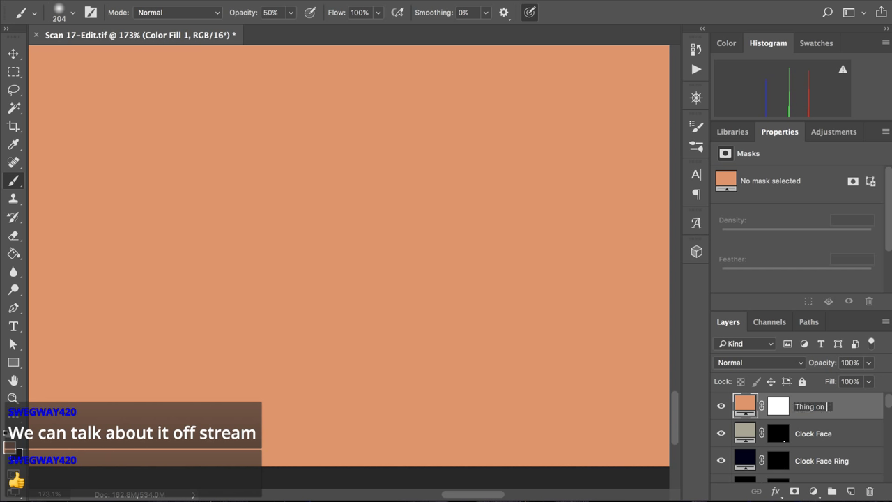
{"action": "key", "text": "Return"}
{"action": "left_click", "coordinate": [773, 416]}
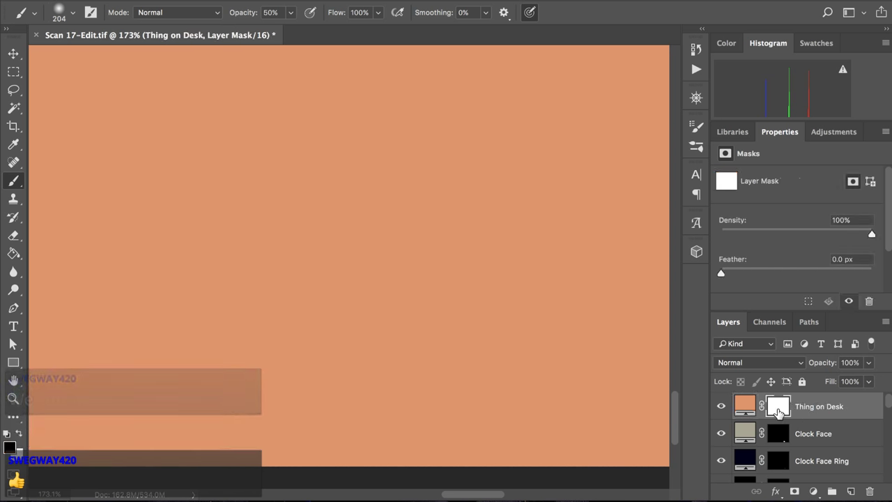
- Invert the Thing on Desk mask to black, and set the brush to 160 px at 100% opacity
{"action": "key", "text": "ctrl+i"}
{"action": "scroll", "coordinate": [435, 309], "scroll_direction": "up", "scroll_amount": 3}
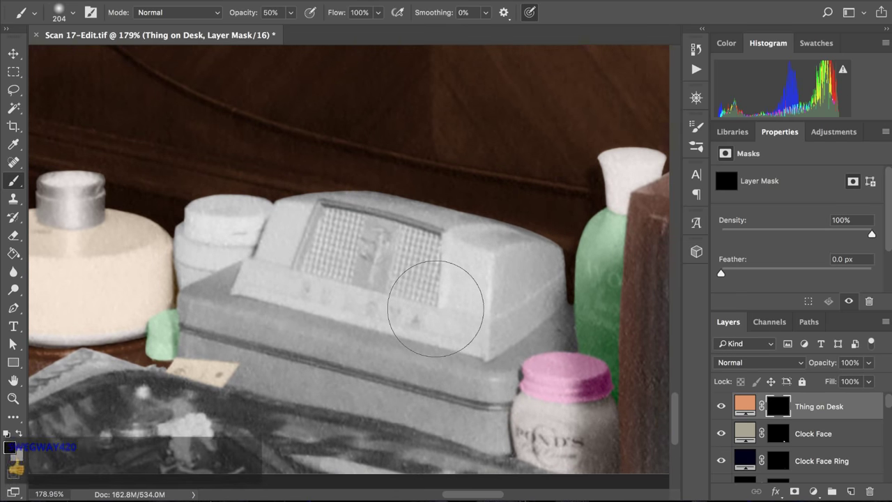
{"action": "left_click_drag", "start_coordinate": [454, 306], "coordinate": [413, 311]}
{"action": "left_click", "coordinate": [291, 12]}
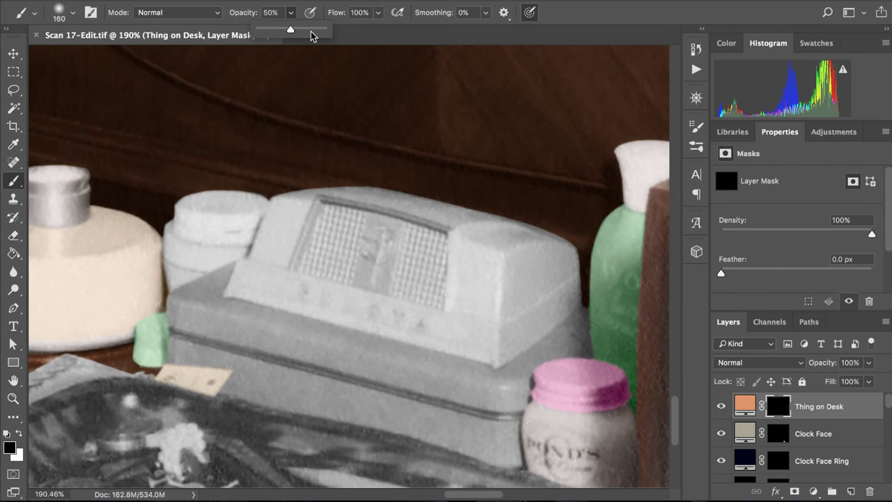
{"action": "left_click_drag", "start_coordinate": [311, 31], "coordinate": [326, 32]}
{"action": "left_click", "coordinate": [288, 16]}
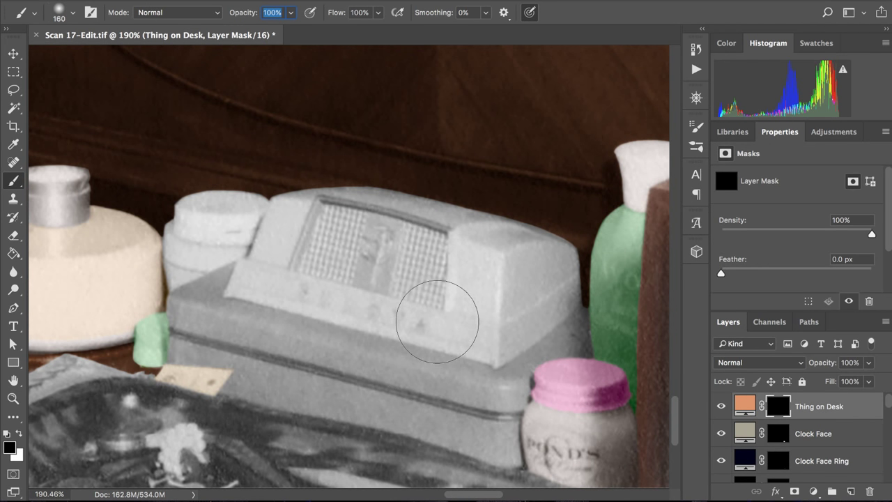
- Shrink the brush to 116 px, then to 103 px
{"action": "left_click", "coordinate": [394, 320], "text": "ctrl+alt"}
{"action": "left_click_drag", "start_coordinate": [394, 321], "coordinate": [373, 317]}
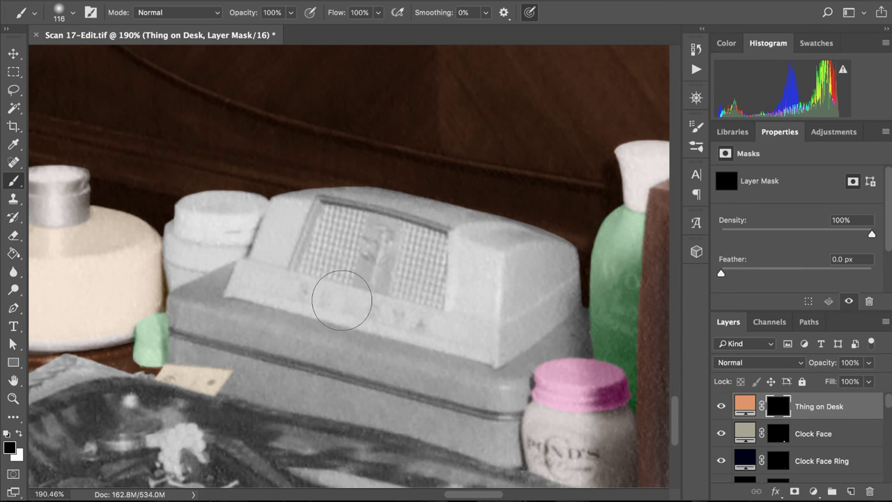
{"action": "left_click_drag", "start_coordinate": [317, 283], "coordinate": [262, 284]}
{"action": "scroll", "coordinate": [303, 282], "scroll_direction": "up", "scroll_amount": 1}
{"action": "scroll", "coordinate": [303, 282], "scroll_direction": "up", "scroll_amount": 1}
{"action": "scroll", "coordinate": [300, 284], "scroll_direction": "up", "scroll_amount": 1}
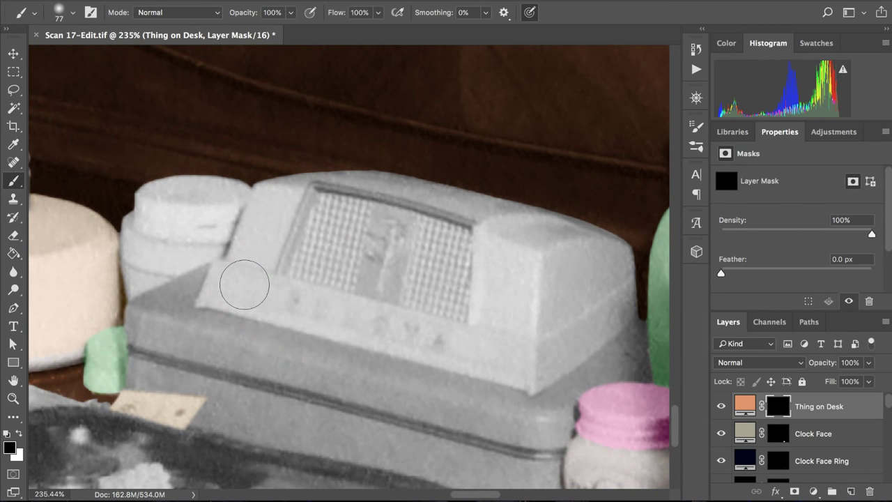
{"action": "scroll", "coordinate": [244, 285], "scroll_direction": "right", "scroll_amount": 2}
{"action": "scroll", "coordinate": [437, 342], "scroll_direction": "right", "scroll_amount": 1}
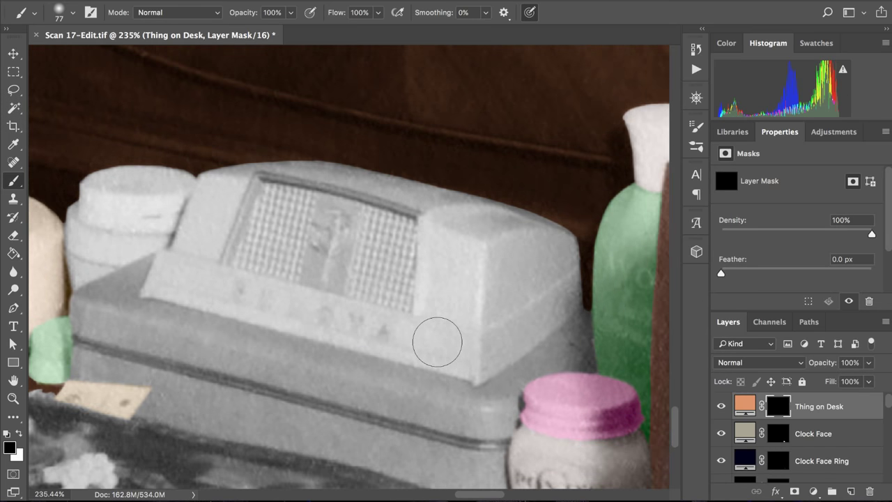
{"action": "scroll", "coordinate": [785, 443], "scroll_direction": "down", "scroll_amount": 3}
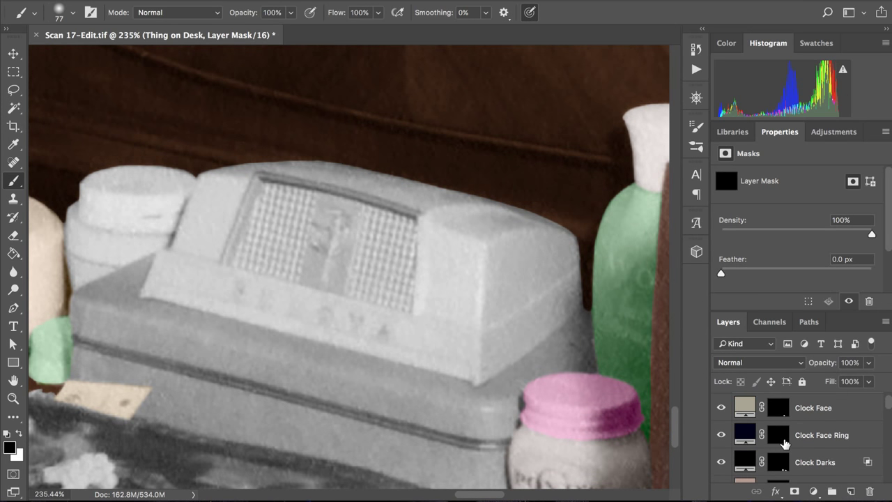
- Load the Table layer mask as a selection outlining the radio
{"action": "left_click", "coordinate": [778, 468], "text": "super"}
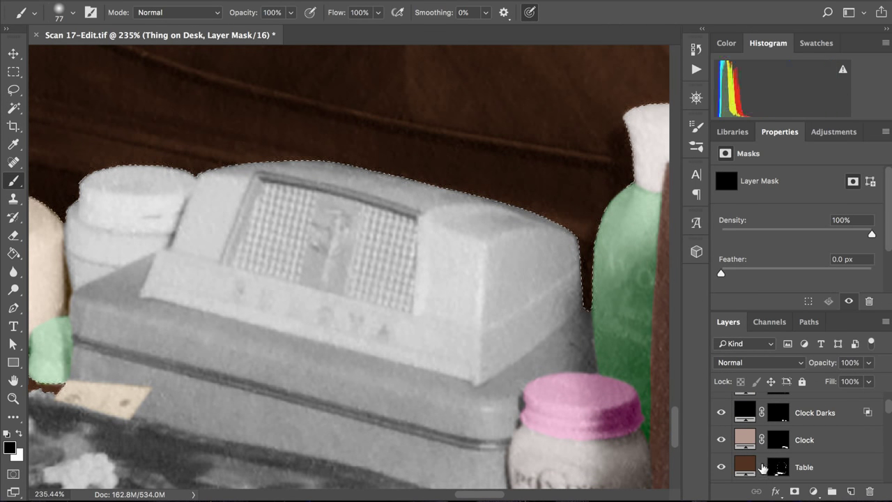
{"action": "scroll", "coordinate": [593, 355], "scroll_direction": "down", "scroll_amount": 2}
{"action": "scroll", "coordinate": [592, 355], "scroll_direction": "up", "scroll_amount": 3}
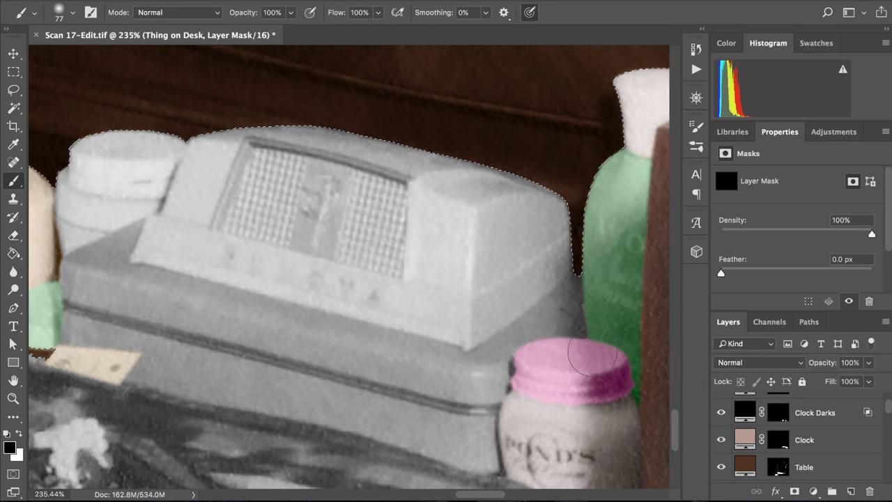
{"action": "scroll", "coordinate": [529, 328], "scroll_direction": "up", "scroll_amount": 2}
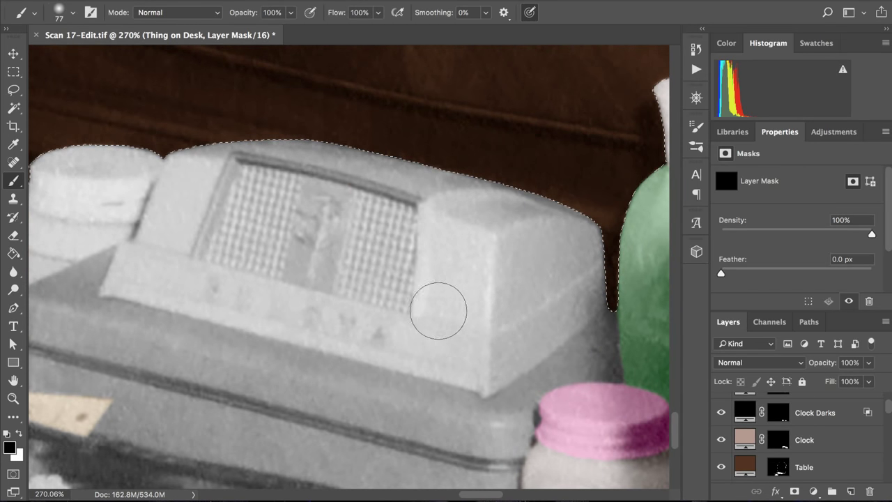
{"action": "scroll", "coordinate": [745, 432], "scroll_direction": "up", "scroll_amount": 3}
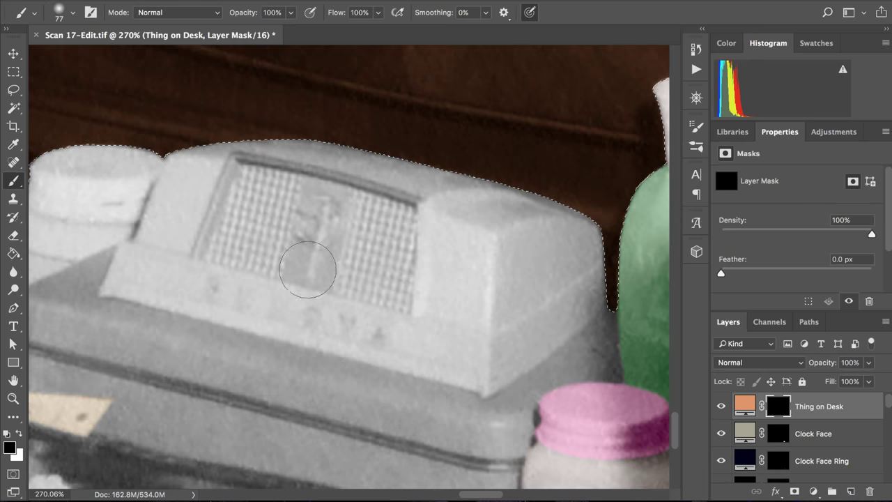
- Make white the foreground, shrink the brush to 56 px, and apply Select > Inverse
{"action": "key", "text": "x"}
{"action": "left_click", "coordinate": [216, 238], "text": "ctrl+alt"}
{"action": "left_click_drag", "start_coordinate": [217, 237], "coordinate": [194, 232]}
{"action": "scroll", "coordinate": [195, 232], "scroll_direction": "up", "scroll_amount": 2}
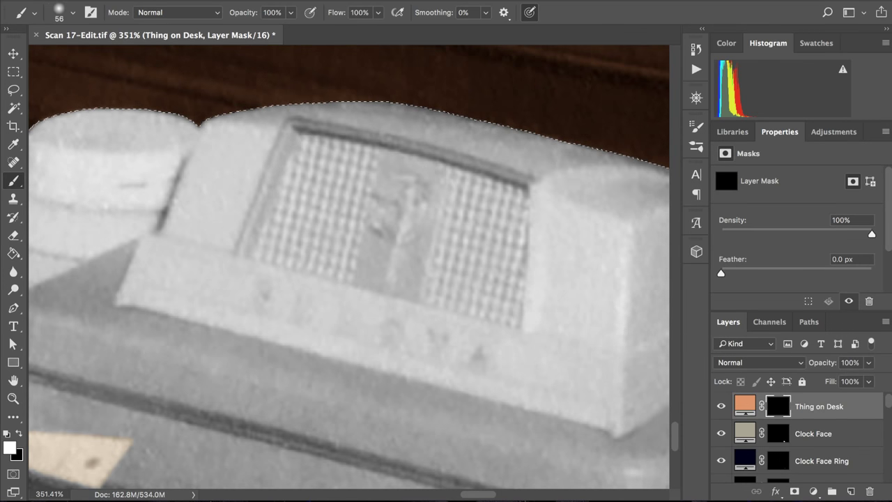
{"action": "left_click", "coordinate": [301, 0]}
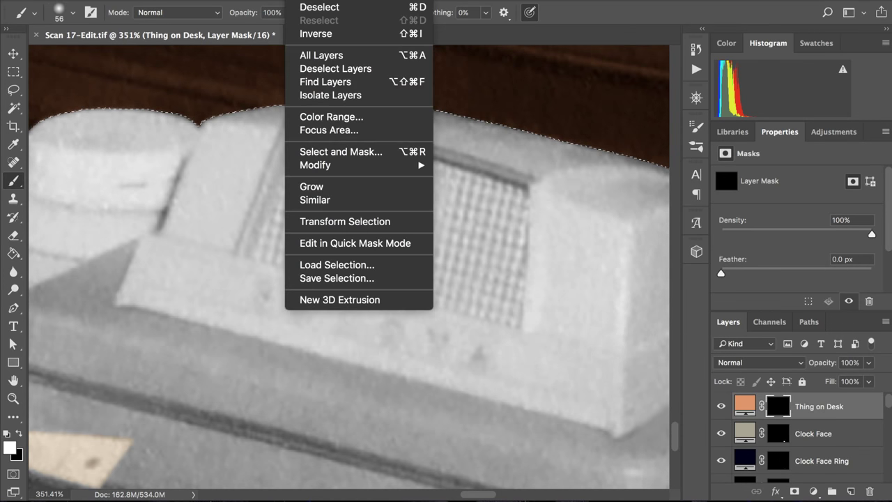
{"action": "left_click", "coordinate": [317, 32]}
- Paint orange onto the mask down and up the radio's left edge
{"action": "mouse_move", "coordinate": [200, 211]}
{"action": "left_mouse_down"}
{"action": "mouse_move", "coordinate": [187, 242]}
{"action": "mouse_move", "coordinate": [198, 218]}
{"action": "mouse_move", "coordinate": [186, 235]}
{"action": "mouse_move", "coordinate": [188, 208]}
{"action": "mouse_move", "coordinate": [158, 248]}
{"action": "mouse_move", "coordinate": [196, 153]}
{"action": "left_mouse_up"}
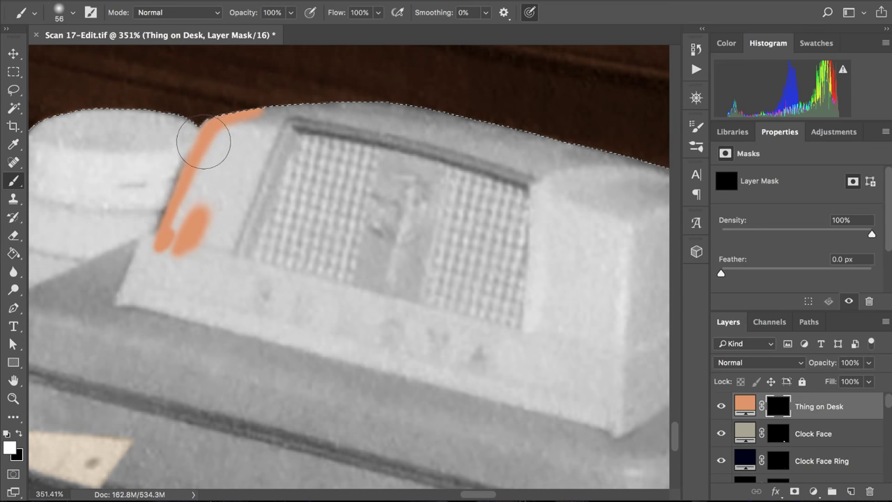
{"action": "mouse_move", "coordinate": [204, 142]}
{"action": "left_mouse_down"}
{"action": "mouse_move", "coordinate": [172, 243]}
{"action": "mouse_move", "coordinate": [186, 193]}
{"action": "mouse_move", "coordinate": [211, 172]}
{"action": "mouse_move", "coordinate": [225, 134]}
{"action": "left_mouse_up"}
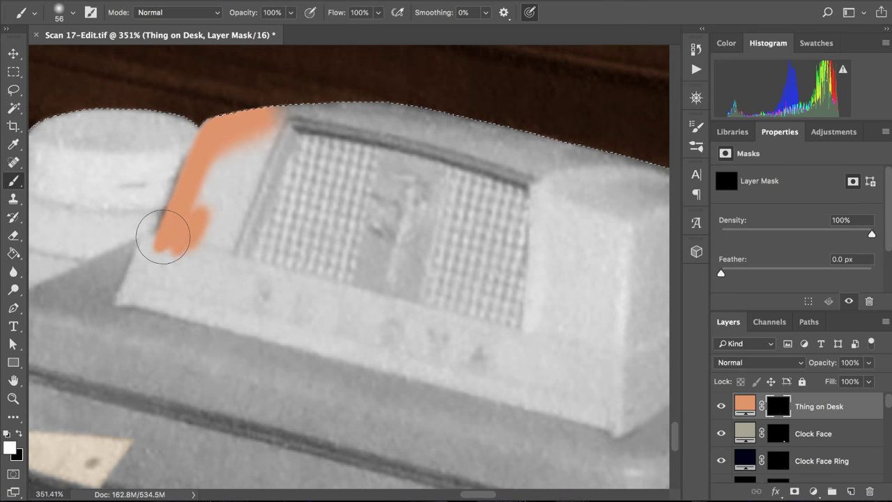
{"action": "left_click_drag", "start_coordinate": [151, 237], "coordinate": [120, 297]}
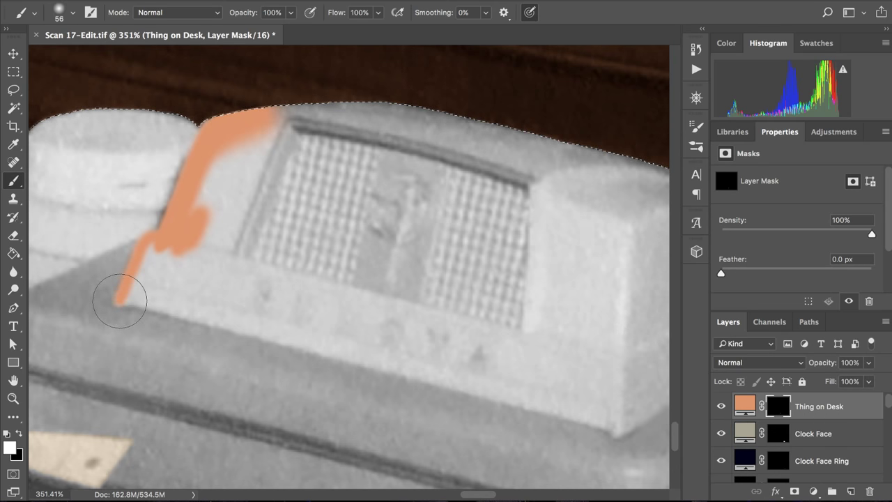
{"action": "mouse_move", "coordinate": [205, 229]}
{"action": "left_mouse_down"}
{"action": "mouse_move", "coordinate": [207, 154]}
{"action": "mouse_move", "coordinate": [205, 208]}
{"action": "mouse_move", "coordinate": [193, 223]}
{"action": "mouse_move", "coordinate": [218, 184]}
{"action": "mouse_move", "coordinate": [193, 224]}
{"action": "mouse_move", "coordinate": [228, 157]}
{"action": "mouse_move", "coordinate": [283, 136]}
{"action": "mouse_move", "coordinate": [274, 130]}
{"action": "mouse_move", "coordinate": [346, 122]}
{"action": "mouse_move", "coordinate": [296, 119]}
{"action": "mouse_move", "coordinate": [425, 130]}
{"action": "left_mouse_up"}
- Paint orange along the radio's top edge toward the right
{"action": "scroll", "coordinate": [423, 133], "scroll_direction": "right", "scroll_amount": 2}
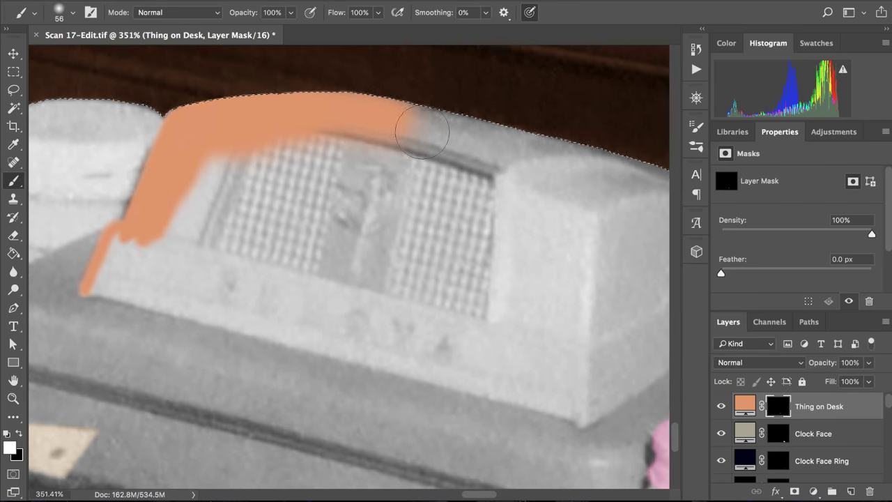
{"action": "scroll", "coordinate": [391, 126], "scroll_direction": "right", "scroll_amount": 2}
{"action": "left_click_drag", "start_coordinate": [364, 120], "coordinate": [504, 151]}
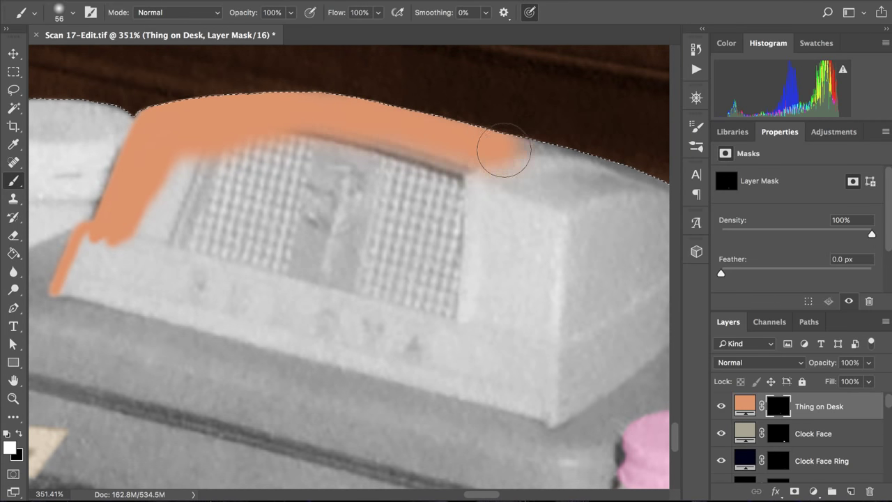
{"action": "scroll", "coordinate": [504, 151], "scroll_direction": "right", "scroll_amount": 8}
{"action": "mouse_move", "coordinate": [365, 133]}
{"action": "left_mouse_down"}
{"action": "mouse_move", "coordinate": [462, 149]}
{"action": "mouse_move", "coordinate": [527, 185]}
{"action": "mouse_move", "coordinate": [521, 175]}
{"action": "left_mouse_up"}
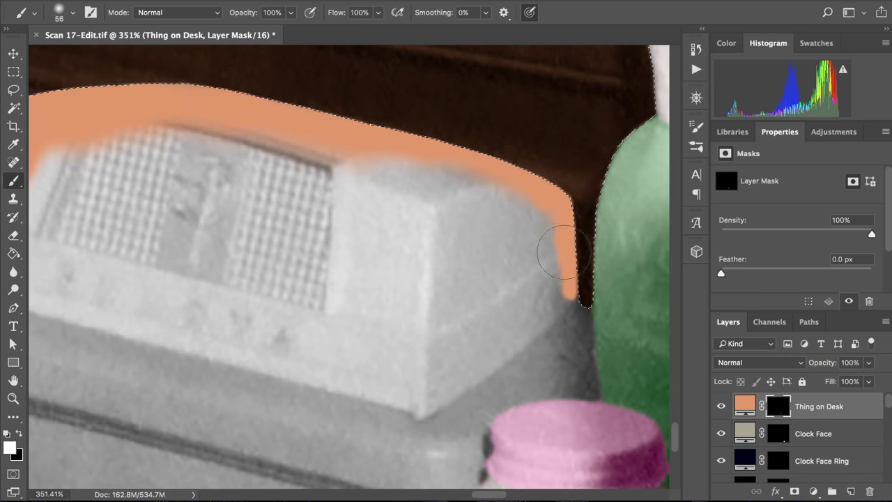
- Paint orange along the radio's lower right edge, redoing the stroke more carefully
{"action": "scroll", "coordinate": [428, 324], "scroll_direction": "down", "scroll_amount": 2}
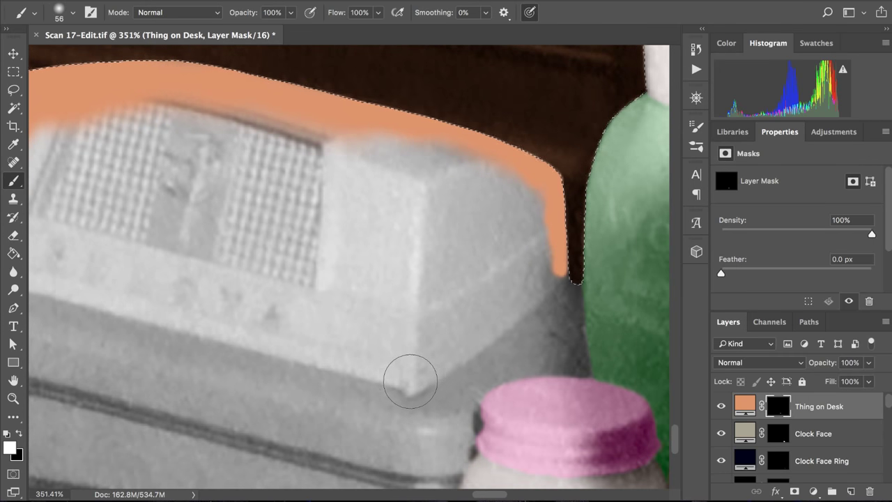
{"action": "mouse_move", "coordinate": [408, 388]}
{"action": "left_mouse_down"}
{"action": "mouse_move", "coordinate": [416, 374]}
{"action": "mouse_move", "coordinate": [451, 364]}
{"action": "mouse_move", "coordinate": [496, 325]}
{"action": "mouse_move", "coordinate": [524, 314]}
{"action": "left_mouse_up"}
{"action": "key", "text": "super+z"}
{"action": "key", "text": "super+z"}
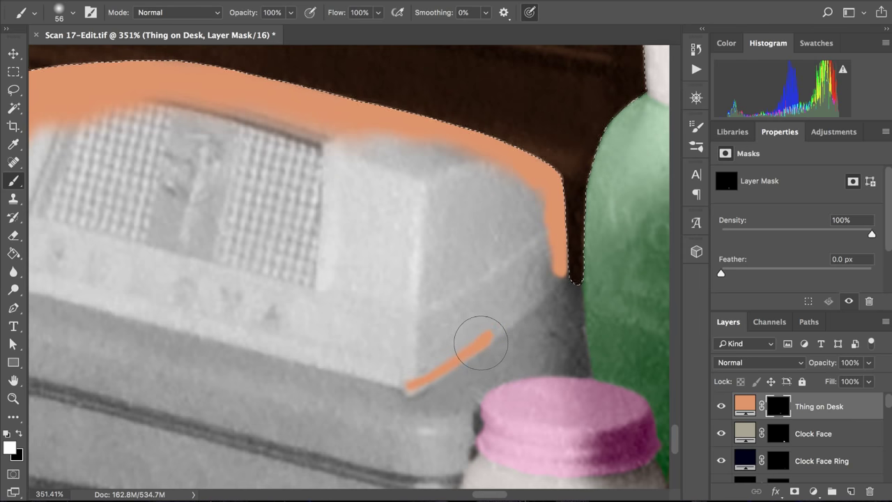
{"action": "left_click_drag", "start_coordinate": [478, 342], "coordinate": [526, 308]}
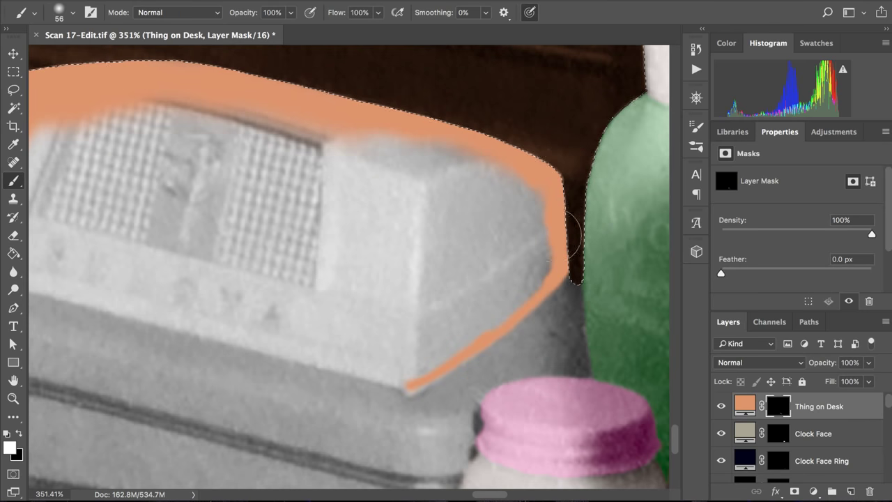
- Rotate the canvas view to about -104° with the Rotate View tool
{"action": "scroll", "coordinate": [458, 199], "scroll_direction": "left", "scroll_amount": 5}
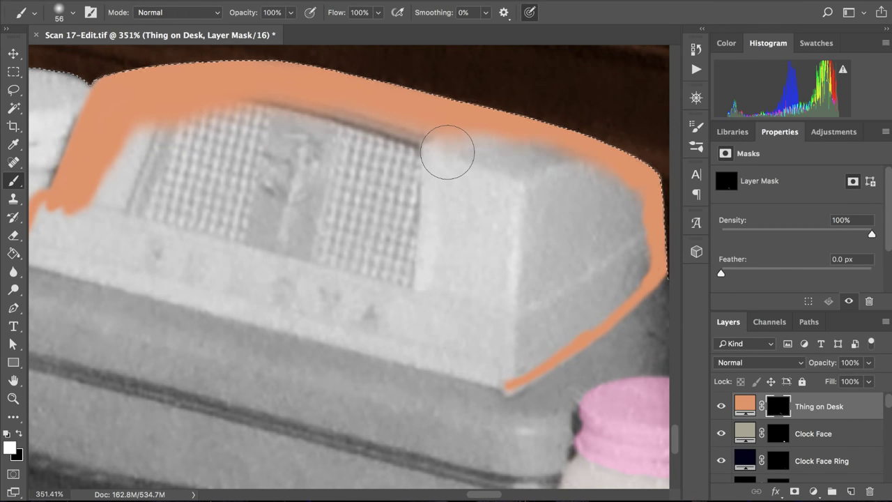
{"action": "scroll", "coordinate": [449, 152], "scroll_direction": "left", "scroll_amount": 2}
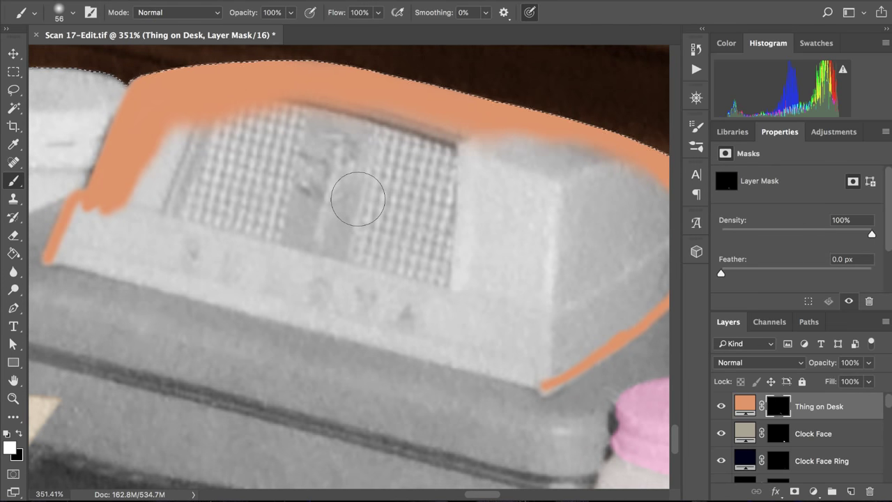
{"action": "left_click", "coordinate": [14, 380]}
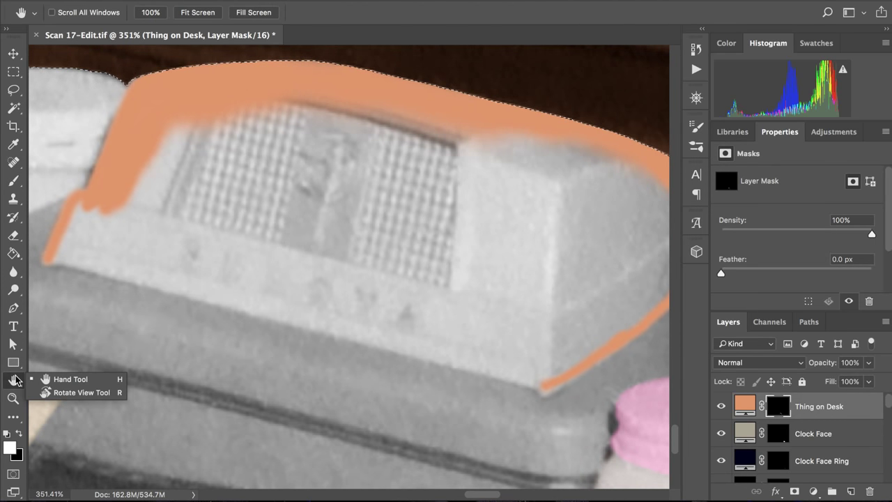
{"action": "left_click", "coordinate": [66, 393]}
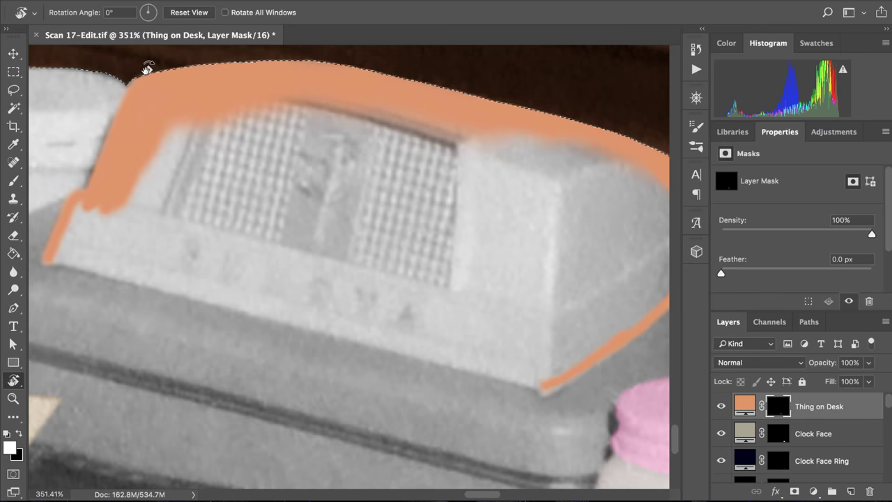
{"action": "left_click_drag", "start_coordinate": [258, 102], "coordinate": [269, 309]}
{"action": "left_click_drag", "start_coordinate": [199, 291], "coordinate": [207, 319]}
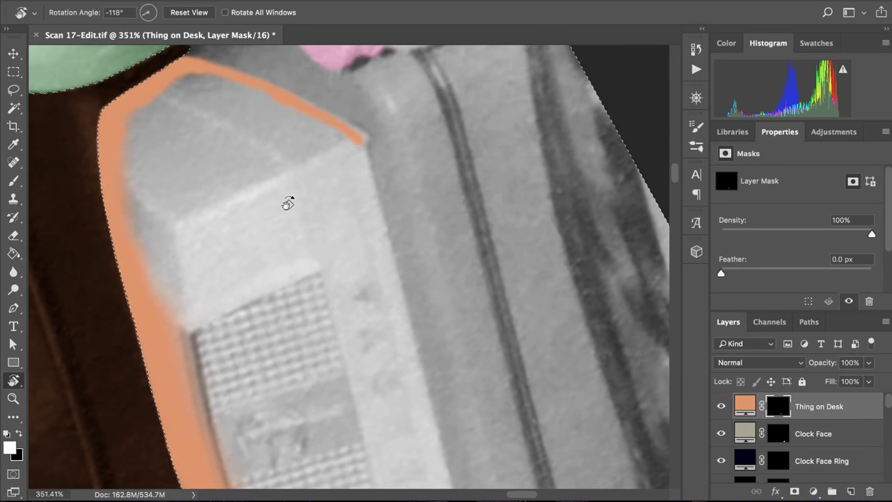
- Paint an orange stripe down the radio's side edge, then swap the painting colour to black
{"action": "key", "text": "b"}
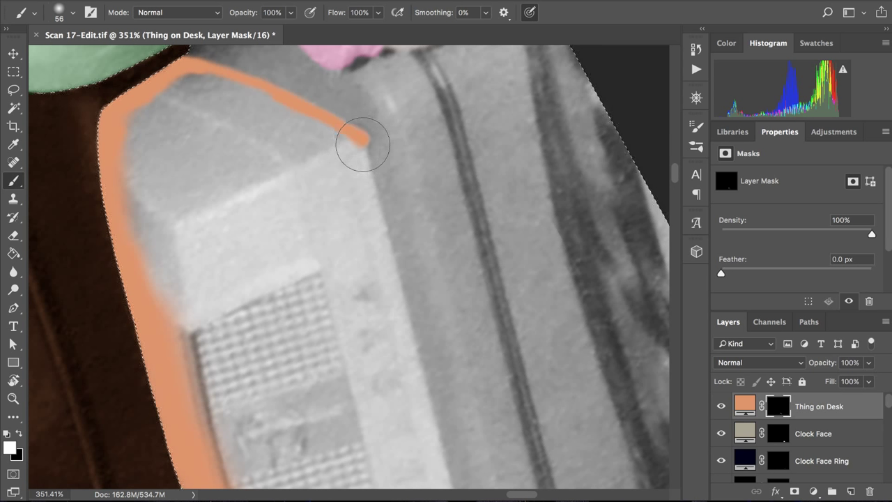
{"action": "left_click_drag", "start_coordinate": [363, 144], "coordinate": [365, 154]}
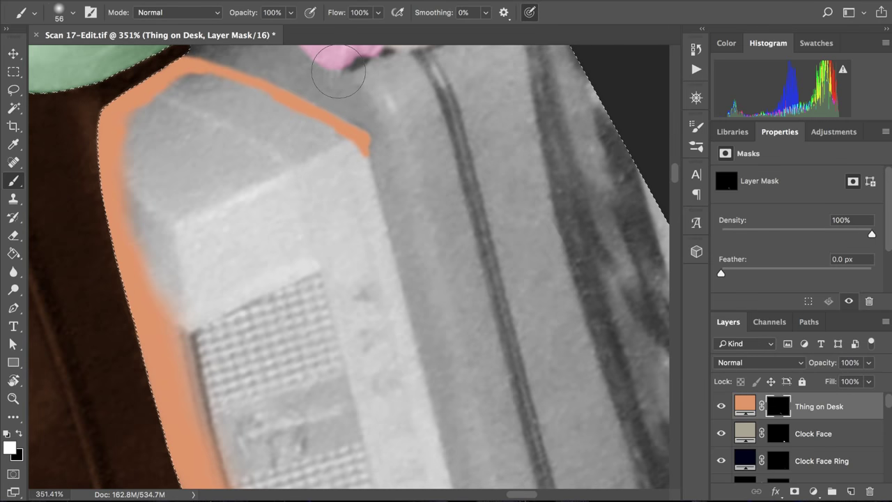
{"action": "scroll", "coordinate": [338, 72], "scroll_direction": "down", "scroll_amount": 5}
{"action": "scroll", "coordinate": [338, 73], "scroll_direction": "right", "scroll_amount": 2}
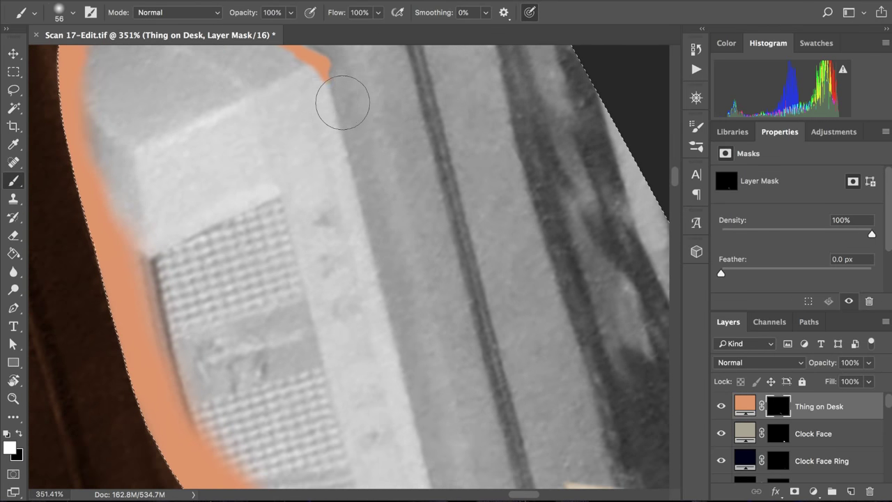
{"action": "mouse_move", "coordinate": [325, 85]}
{"action": "left_mouse_down"}
{"action": "mouse_move", "coordinate": [323, 72]}
{"action": "mouse_move", "coordinate": [360, 224]}
{"action": "left_mouse_up"}
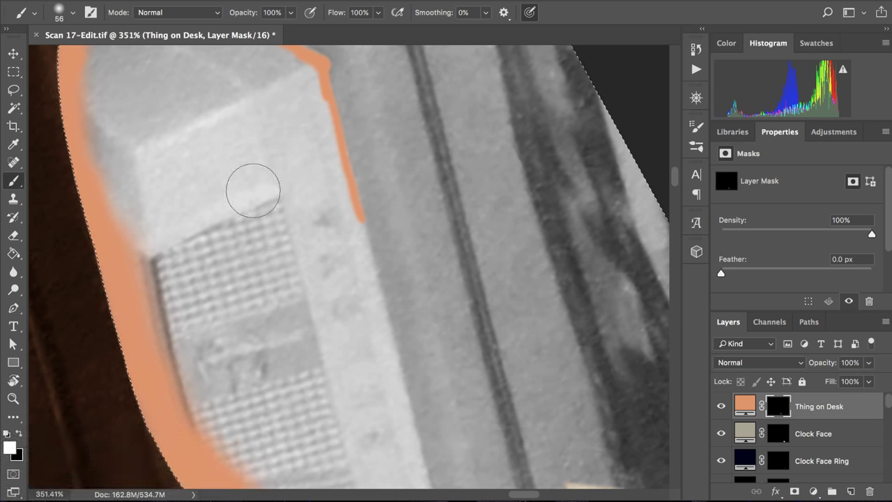
{"action": "scroll", "coordinate": [326, 197], "scroll_direction": "down", "scroll_amount": 3}
{"action": "scroll", "coordinate": [349, 183], "scroll_direction": "down", "scroll_amount": 1}
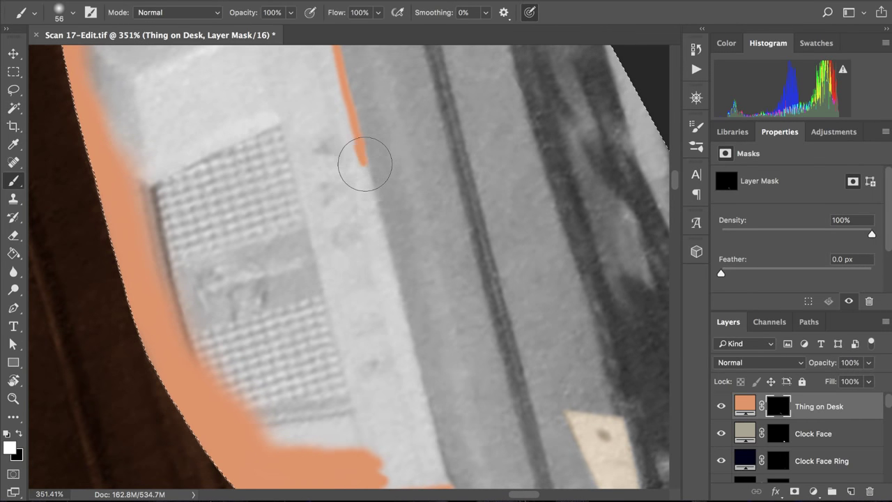
{"action": "mouse_move", "coordinate": [358, 144]}
{"action": "left_mouse_down"}
{"action": "mouse_move", "coordinate": [367, 155]}
{"action": "mouse_move", "coordinate": [362, 191]}
{"action": "mouse_move", "coordinate": [355, 173]}
{"action": "mouse_move", "coordinate": [365, 193]}
{"action": "mouse_move", "coordinate": [370, 152]}
{"action": "mouse_move", "coordinate": [387, 214]}
{"action": "mouse_move", "coordinate": [391, 163]}
{"action": "left_mouse_up"}
{"action": "key", "text": "x"}
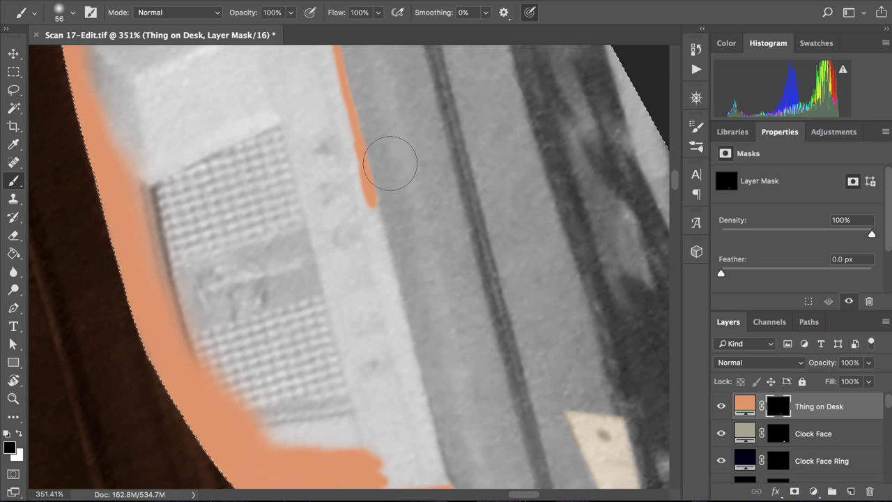
{"action": "scroll", "coordinate": [323, 185], "scroll_direction": "down", "scroll_amount": 3}
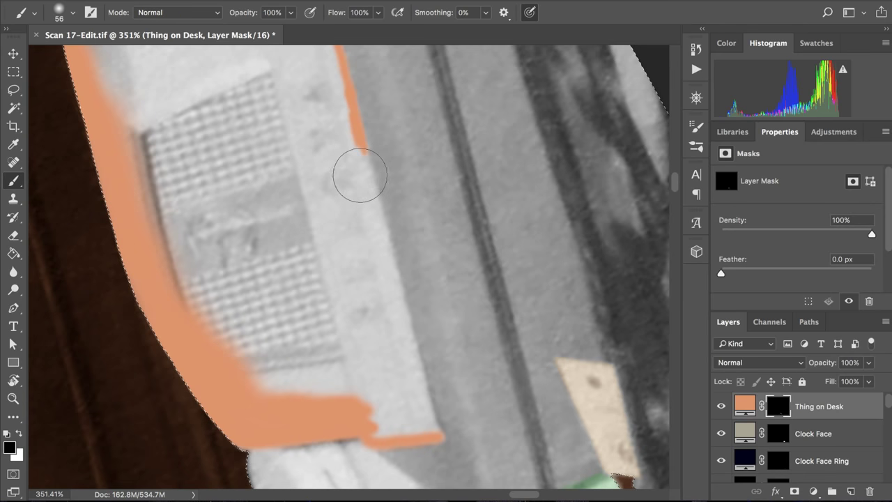
- Extend the orange stroke further down the radio's side edge and widen its middle
{"action": "mouse_move", "coordinate": [353, 164]}
{"action": "left_mouse_down"}
{"action": "mouse_move", "coordinate": [363, 173]}
{"action": "mouse_move", "coordinate": [355, 128]}
{"action": "left_mouse_up"}
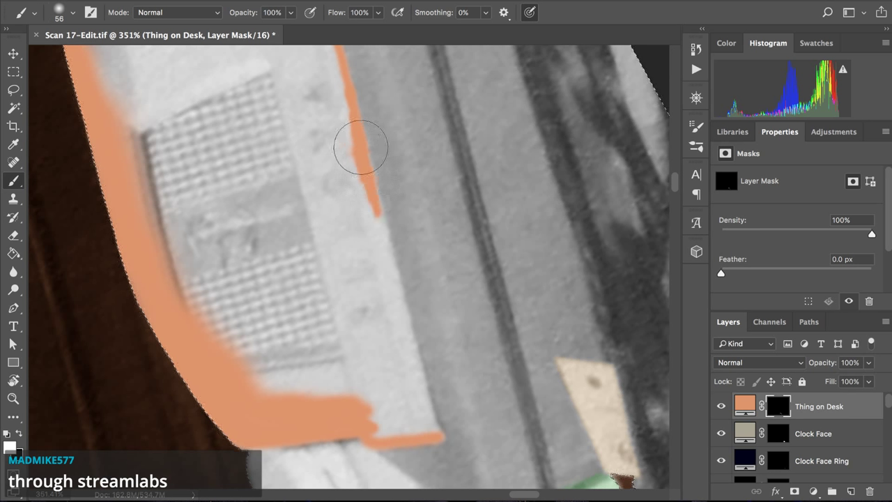
{"action": "left_click_drag", "start_coordinate": [360, 147], "coordinate": [353, 94]}
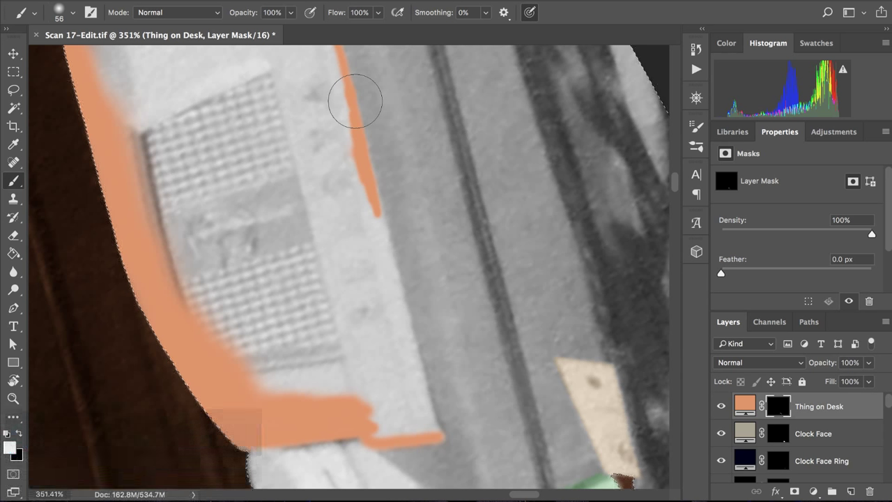
{"action": "scroll", "coordinate": [355, 101], "scroll_direction": "down", "scroll_amount": 2}
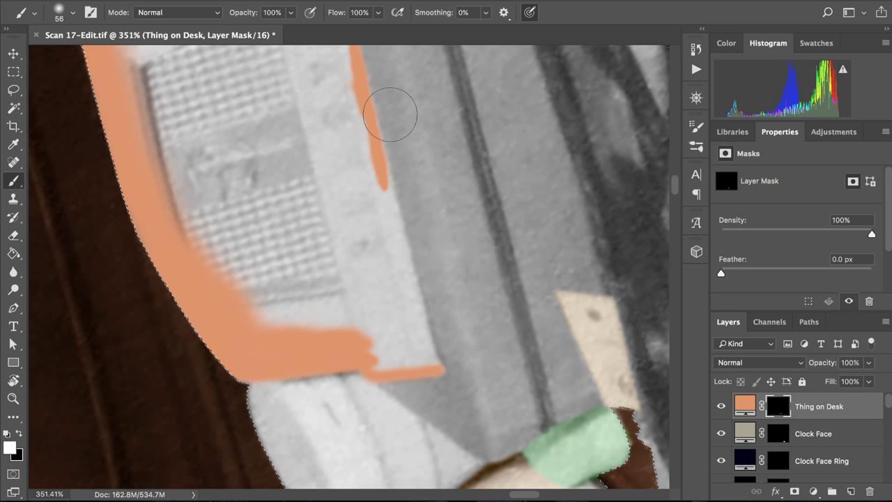
{"action": "scroll", "coordinate": [392, 174], "scroll_direction": "down", "scroll_amount": 2}
{"action": "scroll", "coordinate": [383, 142], "scroll_direction": "up", "scroll_amount": 1}
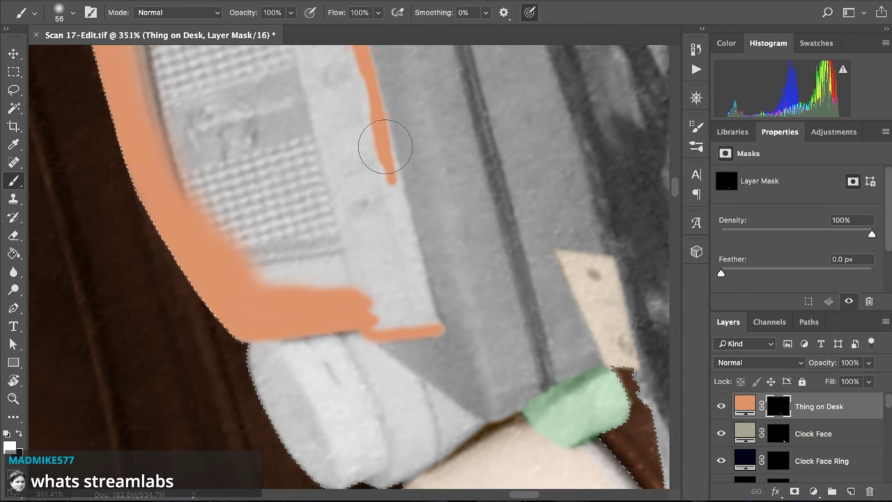
{"action": "mouse_move", "coordinate": [385, 147]}
{"action": "left_mouse_down"}
{"action": "mouse_move", "coordinate": [396, 200]}
{"action": "mouse_move", "coordinate": [393, 186]}
{"action": "left_mouse_up"}
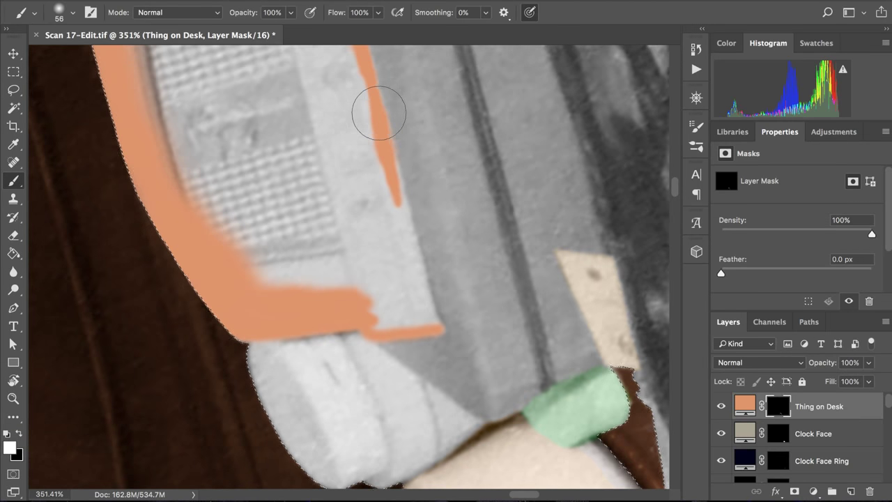
{"action": "scroll", "coordinate": [378, 114], "scroll_direction": "up", "scroll_amount": 2}
{"action": "mouse_move", "coordinate": [372, 141]}
{"action": "left_mouse_down"}
{"action": "mouse_move", "coordinate": [378, 159]}
{"action": "mouse_move", "coordinate": [365, 129]}
{"action": "left_mouse_up"}
- Fill gaps and lengthen the stroke tip until it joins the bottom stroke
{"action": "mouse_move", "coordinate": [390, 224]}
{"action": "left_mouse_down"}
{"action": "mouse_move", "coordinate": [384, 234]}
{"action": "mouse_move", "coordinate": [383, 207]}
{"action": "mouse_move", "coordinate": [395, 253]}
{"action": "mouse_move", "coordinate": [392, 224]}
{"action": "left_mouse_up"}
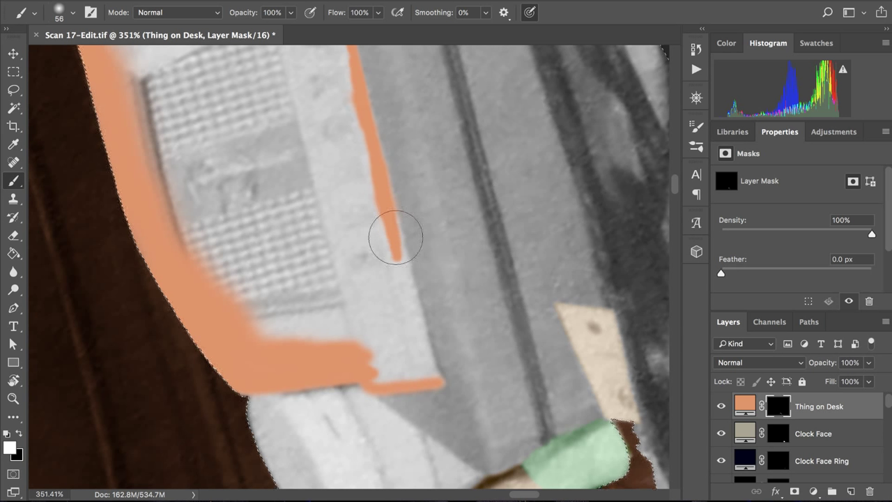
{"action": "mouse_move", "coordinate": [401, 265]}
{"action": "left_mouse_down"}
{"action": "mouse_move", "coordinate": [396, 238]}
{"action": "mouse_move", "coordinate": [399, 254]}
{"action": "left_mouse_up"}
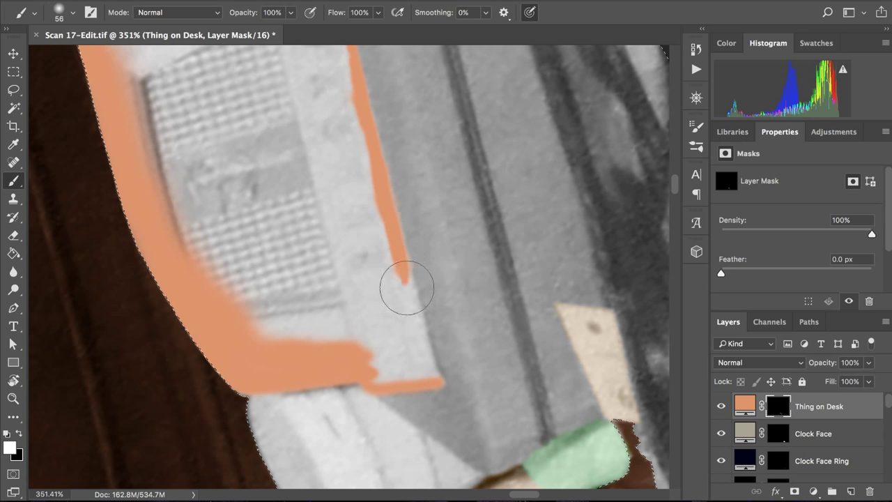
{"action": "scroll", "coordinate": [404, 272], "scroll_direction": "down", "scroll_amount": 2}
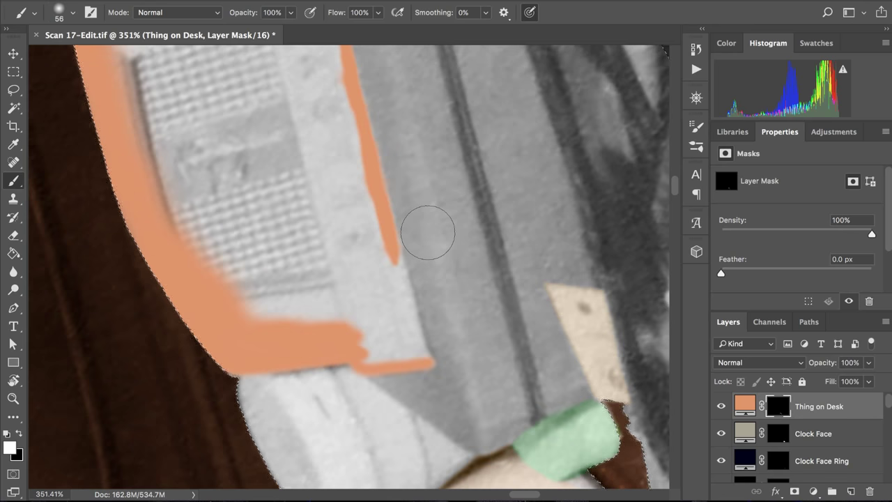
{"action": "scroll", "coordinate": [394, 246], "scroll_direction": "down", "scroll_amount": 2}
{"action": "left_click", "coordinate": [389, 260]}
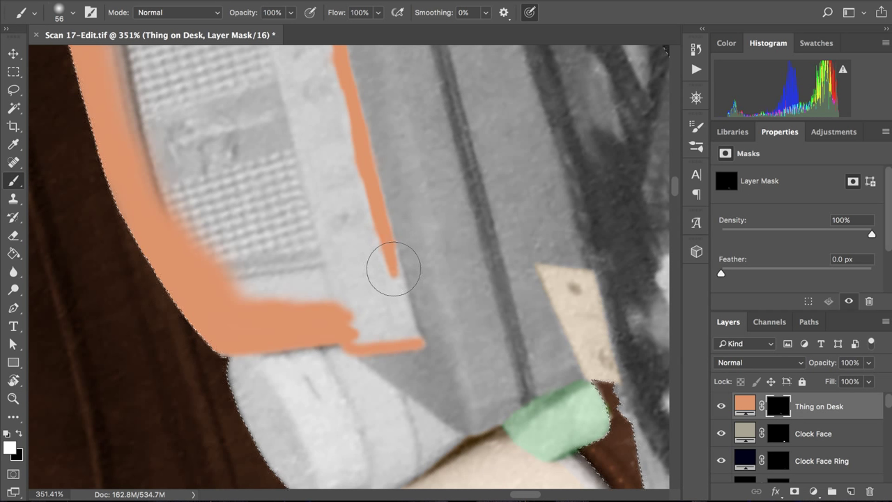
{"action": "scroll", "coordinate": [393, 261], "scroll_direction": "down", "scroll_amount": 2}
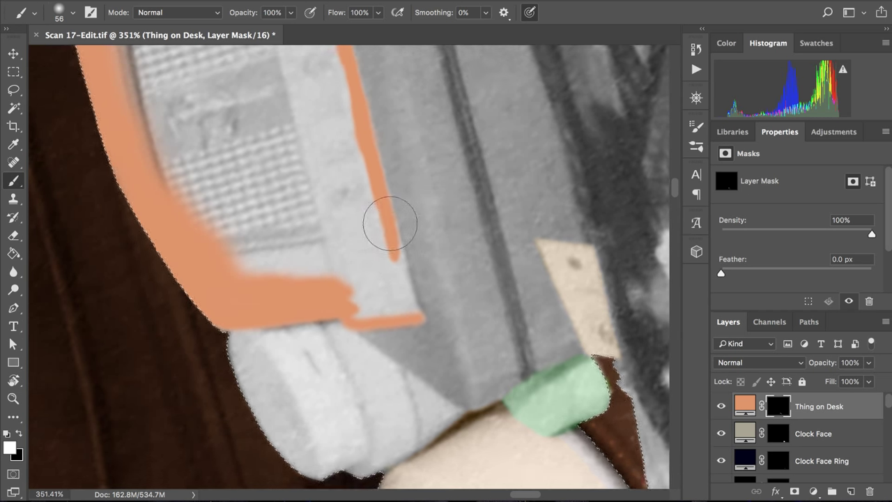
{"action": "left_click_drag", "start_coordinate": [399, 259], "coordinate": [401, 267]}
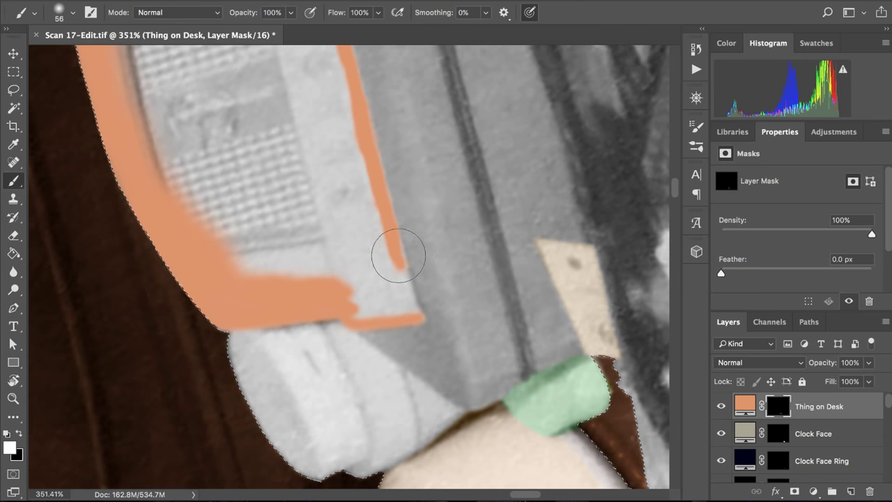
{"action": "mouse_move", "coordinate": [394, 238]}
{"action": "left_mouse_down"}
{"action": "mouse_move", "coordinate": [420, 318]}
{"action": "mouse_move", "coordinate": [398, 265]}
{"action": "mouse_move", "coordinate": [390, 185]}
{"action": "left_mouse_up"}
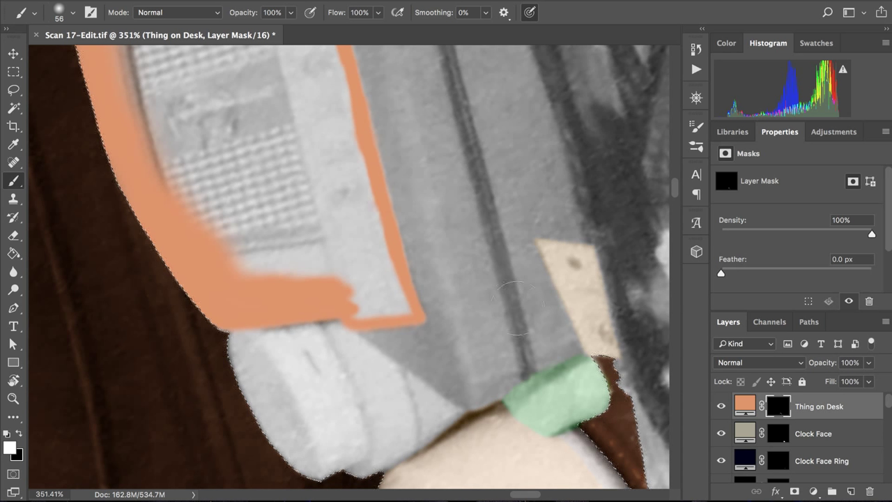
- View the Thing on Desk mask alone and paint white into the notch near the corner
{"action": "left_click", "coordinate": [779, 405], "text": "alt"}
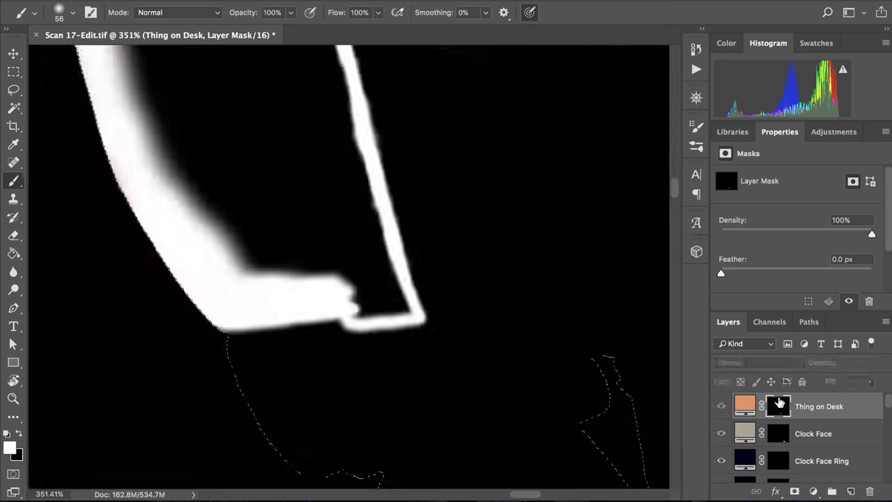
{"action": "scroll", "coordinate": [470, 247], "scroll_direction": "up", "scroll_amount": 1}
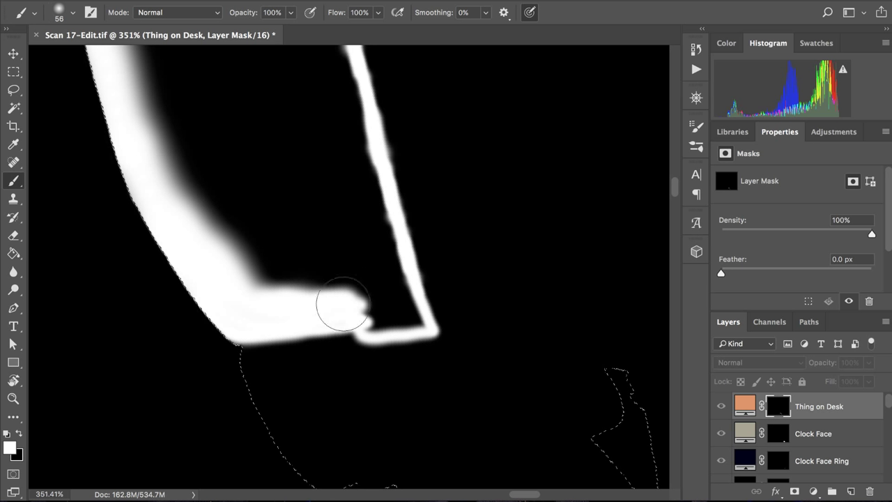
{"action": "mouse_move", "coordinate": [369, 329]}
{"action": "left_mouse_down"}
{"action": "mouse_move", "coordinate": [378, 318]}
{"action": "mouse_move", "coordinate": [410, 329]}
{"action": "left_mouse_up"}
{"action": "key", "text": "ctrl+z"}
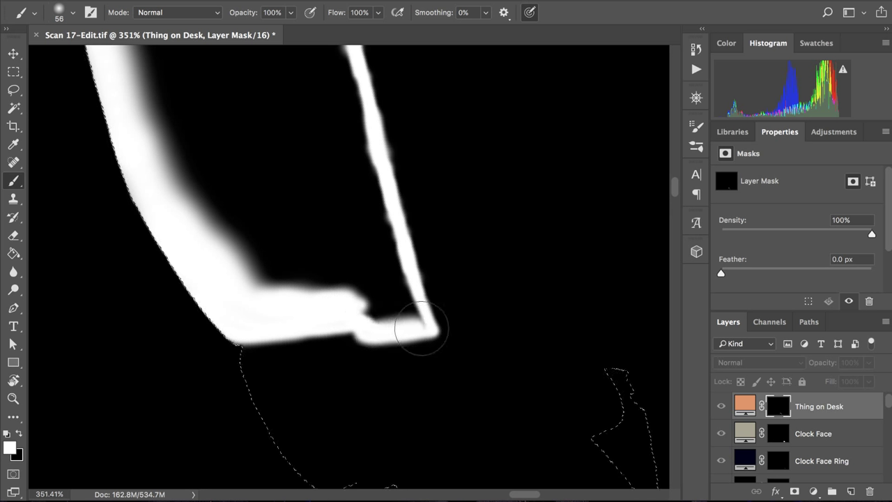
{"action": "mouse_move", "coordinate": [408, 314]}
{"action": "left_mouse_down"}
{"action": "mouse_move", "coordinate": [398, 309]}
{"action": "mouse_move", "coordinate": [404, 294]}
{"action": "mouse_move", "coordinate": [415, 309]}
{"action": "left_mouse_up"}
{"action": "scroll", "coordinate": [393, 209], "scroll_direction": "up", "scroll_amount": 10}
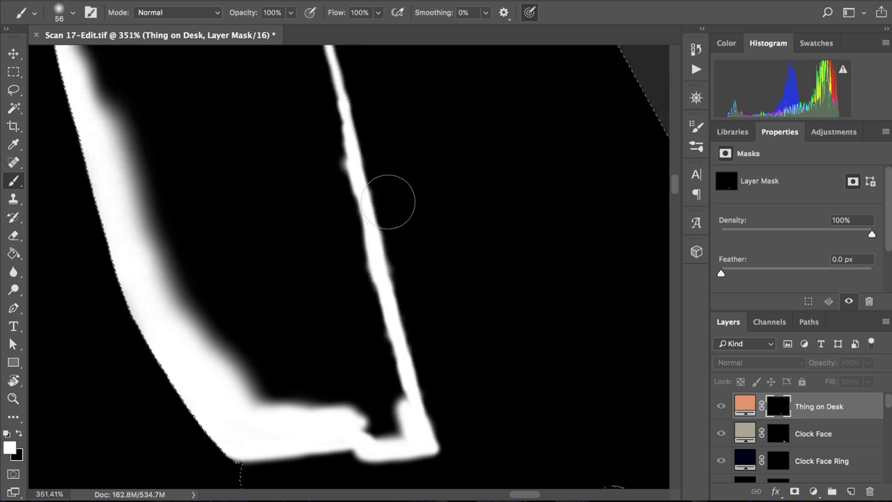
{"action": "scroll", "coordinate": [387, 200], "scroll_direction": "up", "scroll_amount": 2}
{"action": "scroll", "coordinate": [387, 200], "scroll_direction": "left", "scroll_amount": 2}
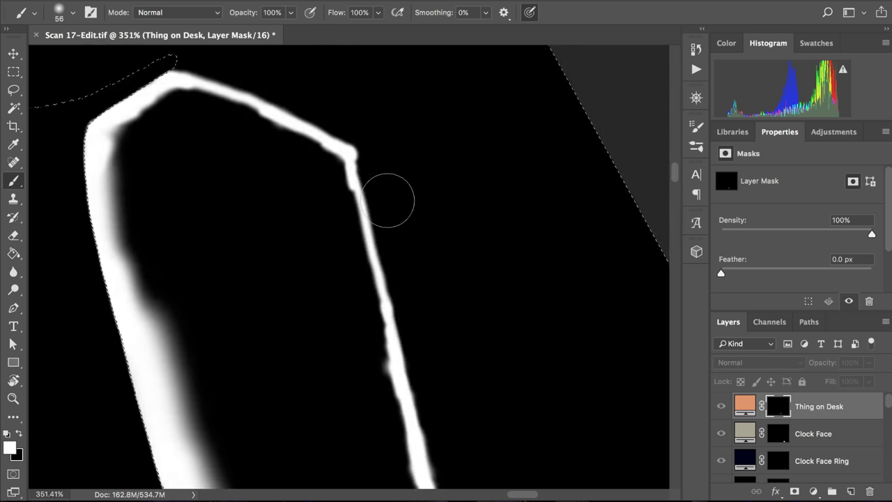
- Set the brush to 44 px with 100% hardness and widen the mask's left and right edges
{"action": "left_click_drag", "start_coordinate": [369, 203], "coordinate": [364, 339], "text": "ctrl+alt"}
{"action": "mouse_move", "coordinate": [317, 161]}
{"action": "left_mouse_down", "text": "ctrl+alt"}
{"action": "mouse_move", "coordinate": [317, 368]}
{"action": "mouse_move", "coordinate": [307, 390]}
{"action": "left_mouse_up", "text": "ctrl+alt"}
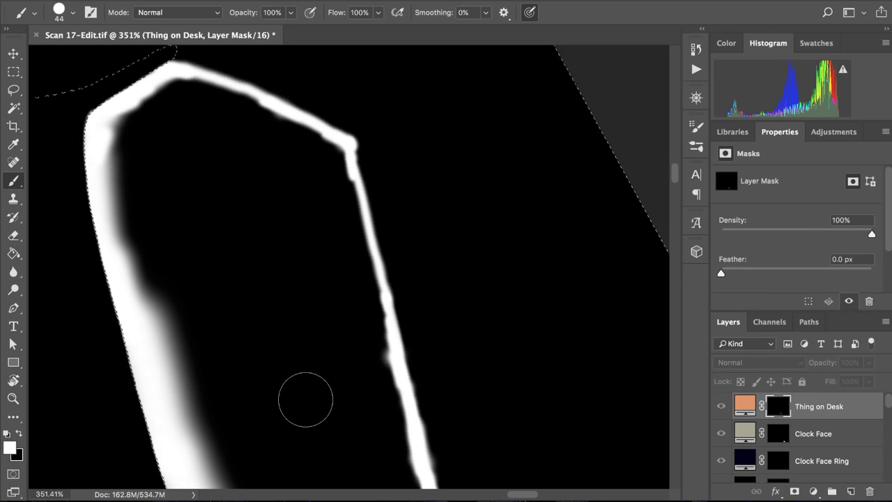
{"action": "mouse_move", "coordinate": [178, 300]}
{"action": "left_mouse_down"}
{"action": "mouse_move", "coordinate": [140, 232]}
{"action": "mouse_move", "coordinate": [153, 296]}
{"action": "mouse_move", "coordinate": [134, 242]}
{"action": "mouse_move", "coordinate": [123, 154]}
{"action": "mouse_move", "coordinate": [130, 144]}
{"action": "mouse_move", "coordinate": [120, 144]}
{"action": "mouse_move", "coordinate": [152, 127]}
{"action": "mouse_move", "coordinate": [141, 130]}
{"action": "mouse_move", "coordinate": [136, 114]}
{"action": "mouse_move", "coordinate": [112, 123]}
{"action": "mouse_move", "coordinate": [171, 82]}
{"action": "mouse_move", "coordinate": [184, 80]}
{"action": "mouse_move", "coordinate": [161, 87]}
{"action": "mouse_move", "coordinate": [206, 83]}
{"action": "mouse_move", "coordinate": [282, 110]}
{"action": "mouse_move", "coordinate": [267, 114]}
{"action": "mouse_move", "coordinate": [262, 109]}
{"action": "mouse_move", "coordinate": [315, 124]}
{"action": "mouse_move", "coordinate": [296, 124]}
{"action": "mouse_move", "coordinate": [341, 153]}
{"action": "mouse_move", "coordinate": [354, 225]}
{"action": "mouse_move", "coordinate": [348, 181]}
{"action": "mouse_move", "coordinate": [342, 203]}
{"action": "mouse_move", "coordinate": [343, 175]}
{"action": "mouse_move", "coordinate": [378, 299]}
{"action": "mouse_move", "coordinate": [359, 247]}
{"action": "left_mouse_up"}
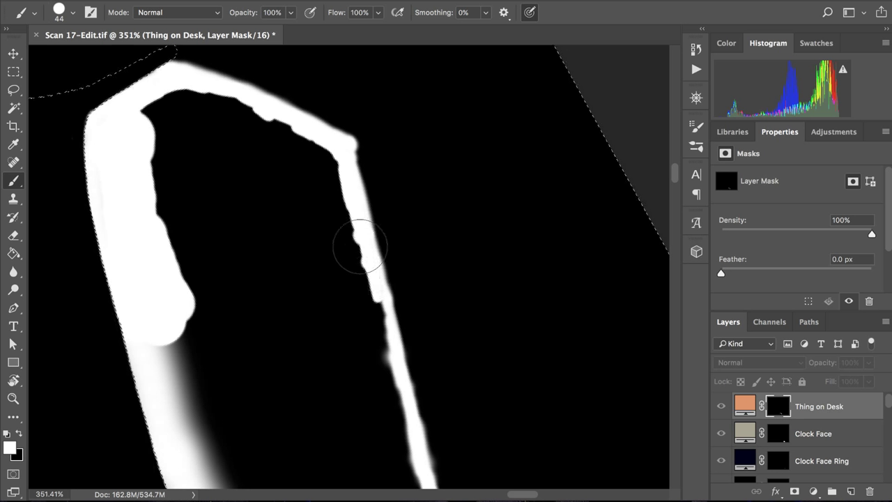
{"action": "scroll", "coordinate": [384, 249], "scroll_direction": "down", "scroll_amount": 2}
{"action": "scroll", "coordinate": [384, 248], "scroll_direction": "right", "scroll_amount": 1}
{"action": "mouse_move", "coordinate": [379, 279]}
{"action": "left_mouse_down"}
{"action": "mouse_move", "coordinate": [370, 285]}
{"action": "mouse_move", "coordinate": [368, 252]}
{"action": "mouse_move", "coordinate": [383, 373]}
{"action": "left_mouse_up"}
{"action": "scroll", "coordinate": [355, 243], "scroll_direction": "down", "scroll_amount": 3}
{"action": "scroll", "coordinate": [355, 243], "scroll_direction": "right", "scroll_amount": 1}
{"action": "scroll", "coordinate": [342, 205], "scroll_direction": "down", "scroll_amount": 2}
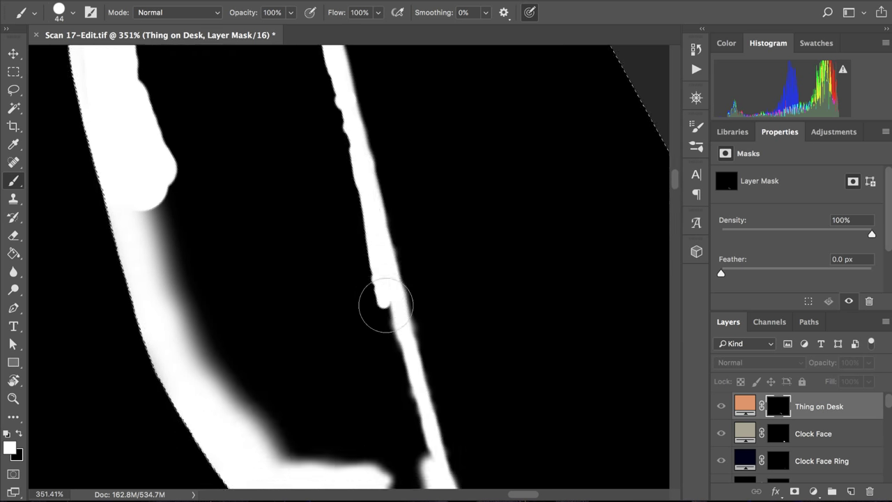
{"action": "left_click_drag", "start_coordinate": [384, 296], "coordinate": [391, 333]}
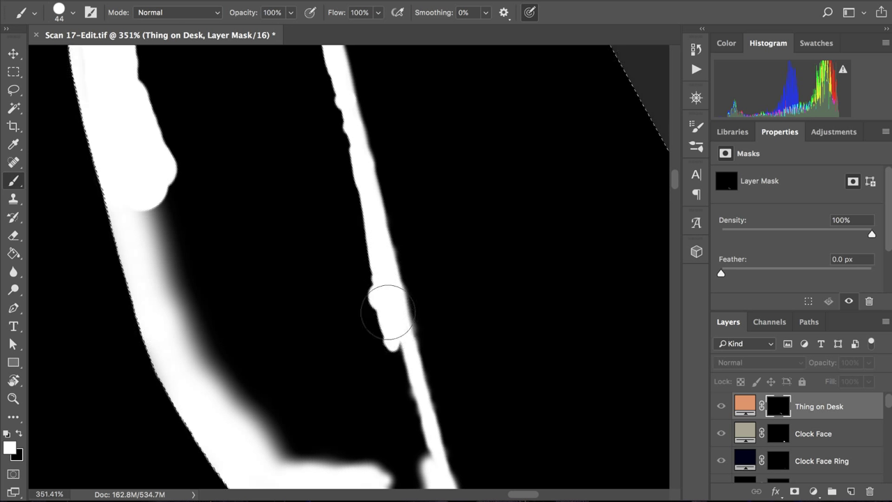
{"action": "scroll", "coordinate": [388, 312], "scroll_direction": "down", "scroll_amount": 2}
{"action": "scroll", "coordinate": [388, 312], "scroll_direction": "right", "scroll_amount": 1}
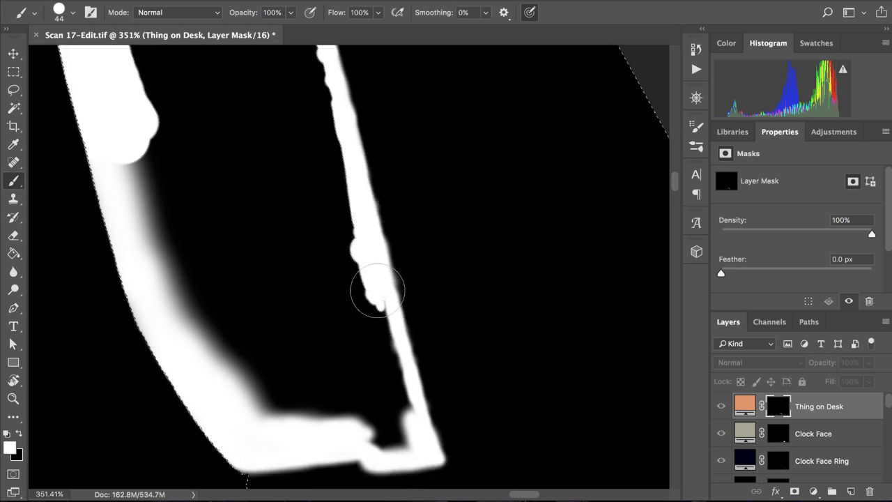
- Paint white over the black sliver inside the mask, then deselect
{"action": "mouse_move", "coordinate": [389, 368]}
{"action": "left_mouse_down"}
{"action": "mouse_move", "coordinate": [386, 339]}
{"action": "mouse_move", "coordinate": [416, 434]}
{"action": "mouse_move", "coordinate": [395, 374]}
{"action": "mouse_move", "coordinate": [388, 413]}
{"action": "mouse_move", "coordinate": [360, 431]}
{"action": "mouse_move", "coordinate": [407, 450]}
{"action": "mouse_move", "coordinate": [397, 418]}
{"action": "mouse_move", "coordinate": [384, 421]}
{"action": "mouse_move", "coordinate": [366, 402]}
{"action": "mouse_move", "coordinate": [343, 400]}
{"action": "mouse_move", "coordinate": [310, 416]}
{"action": "mouse_move", "coordinate": [271, 411]}
{"action": "mouse_move", "coordinate": [235, 386]}
{"action": "mouse_move", "coordinate": [332, 398]}
{"action": "mouse_move", "coordinate": [377, 393]}
{"action": "mouse_move", "coordinate": [339, 247]}
{"action": "mouse_move", "coordinate": [321, 355]}
{"action": "mouse_move", "coordinate": [247, 371]}
{"action": "mouse_move", "coordinate": [206, 321]}
{"action": "mouse_move", "coordinate": [199, 276]}
{"action": "mouse_move", "coordinate": [131, 144]}
{"action": "mouse_move", "coordinate": [162, 256]}
{"action": "mouse_move", "coordinate": [207, 365]}
{"action": "mouse_move", "coordinate": [156, 172]}
{"action": "mouse_move", "coordinate": [237, 319]}
{"action": "mouse_move", "coordinate": [276, 342]}
{"action": "mouse_move", "coordinate": [297, 343]}
{"action": "mouse_move", "coordinate": [246, 312]}
{"action": "mouse_move", "coordinate": [305, 294]}
{"action": "mouse_move", "coordinate": [265, 297]}
{"action": "mouse_move", "coordinate": [212, 244]}
{"action": "mouse_move", "coordinate": [296, 263]}
{"action": "mouse_move", "coordinate": [294, 246]}
{"action": "mouse_move", "coordinate": [328, 221]}
{"action": "mouse_move", "coordinate": [328, 239]}
{"action": "mouse_move", "coordinate": [205, 201]}
{"action": "mouse_move", "coordinate": [171, 149]}
{"action": "left_mouse_up"}
{"action": "scroll", "coordinate": [203, 205], "scroll_direction": "up", "scroll_amount": 3}
{"action": "scroll", "coordinate": [203, 204], "scroll_direction": "up", "scroll_amount": 2}
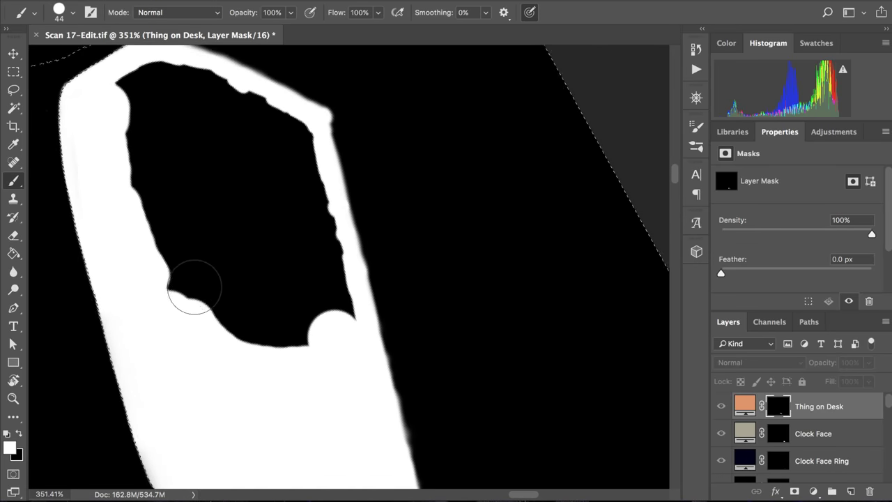
{"action": "mouse_move", "coordinate": [189, 290]}
{"action": "left_mouse_down"}
{"action": "mouse_move", "coordinate": [159, 244]}
{"action": "mouse_move", "coordinate": [136, 127]}
{"action": "mouse_move", "coordinate": [117, 163]}
{"action": "mouse_move", "coordinate": [102, 154]}
{"action": "mouse_move", "coordinate": [101, 205]}
{"action": "mouse_move", "coordinate": [115, 255]}
{"action": "mouse_move", "coordinate": [122, 120]}
{"action": "mouse_move", "coordinate": [165, 91]}
{"action": "mouse_move", "coordinate": [240, 120]}
{"action": "mouse_move", "coordinate": [305, 168]}
{"action": "mouse_move", "coordinate": [335, 331]}
{"action": "mouse_move", "coordinate": [322, 428]}
{"action": "mouse_move", "coordinate": [296, 384]}
{"action": "mouse_move", "coordinate": [231, 206]}
{"action": "mouse_move", "coordinate": [171, 136]}
{"action": "mouse_move", "coordinate": [202, 315]}
{"action": "mouse_move", "coordinate": [194, 303]}
{"action": "mouse_move", "coordinate": [179, 254]}
{"action": "mouse_move", "coordinate": [212, 292]}
{"action": "mouse_move", "coordinate": [242, 365]}
{"action": "mouse_move", "coordinate": [215, 168]}
{"action": "mouse_move", "coordinate": [224, 156]}
{"action": "mouse_move", "coordinate": [267, 222]}
{"action": "mouse_move", "coordinate": [285, 293]}
{"action": "mouse_move", "coordinate": [291, 265]}
{"action": "mouse_move", "coordinate": [267, 188]}
{"action": "left_mouse_up"}
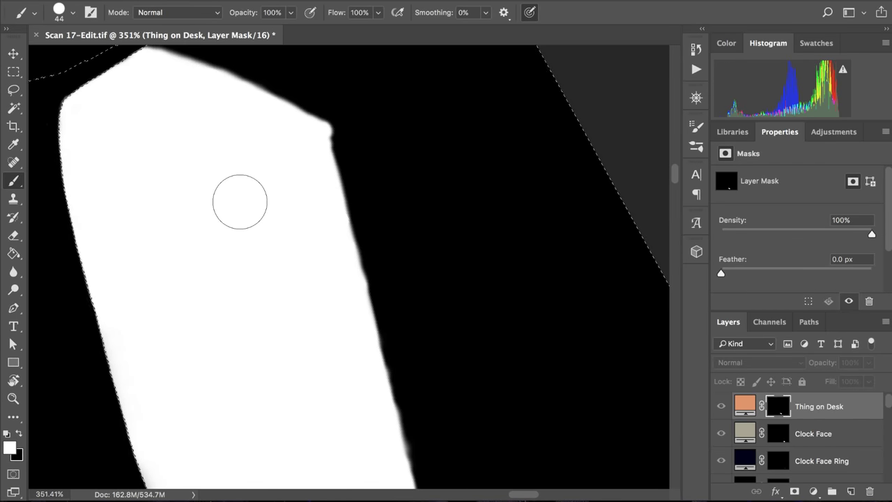
{"action": "scroll", "coordinate": [239, 199], "scroll_direction": "down", "scroll_amount": 5}
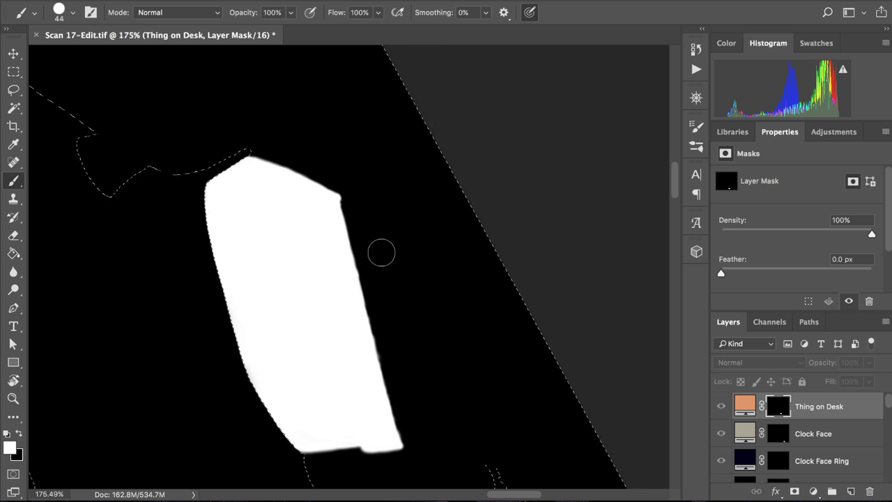
{"action": "key", "text": "ctrl+d"}
- Reset the canvas rotation to upright, return to the Brush, and exit the mask view
{"action": "left_click", "coordinate": [13, 380]}
{"action": "left_click", "coordinate": [183, 13]}
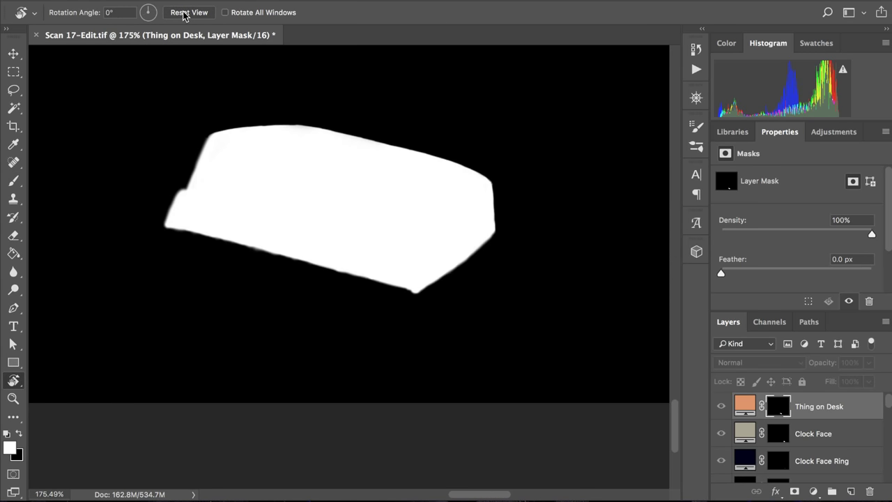
{"action": "key", "text": "b"}
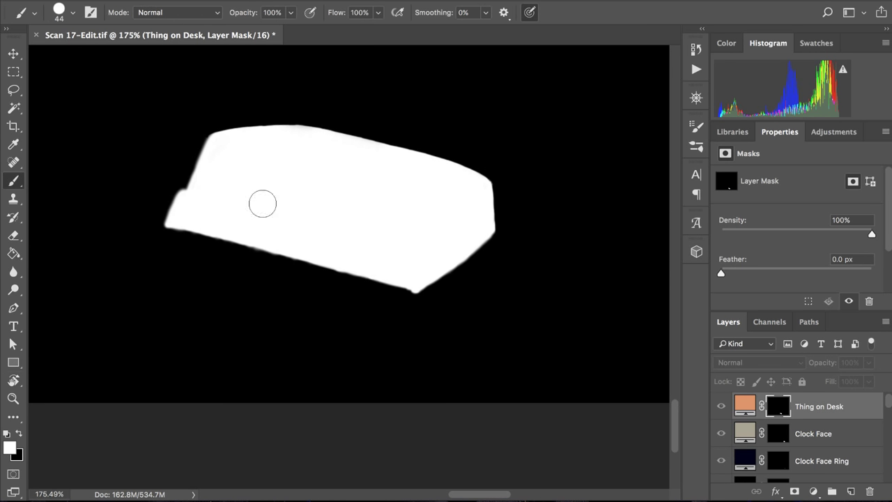
{"action": "scroll", "coordinate": [402, 269], "scroll_direction": "up", "scroll_amount": 2}
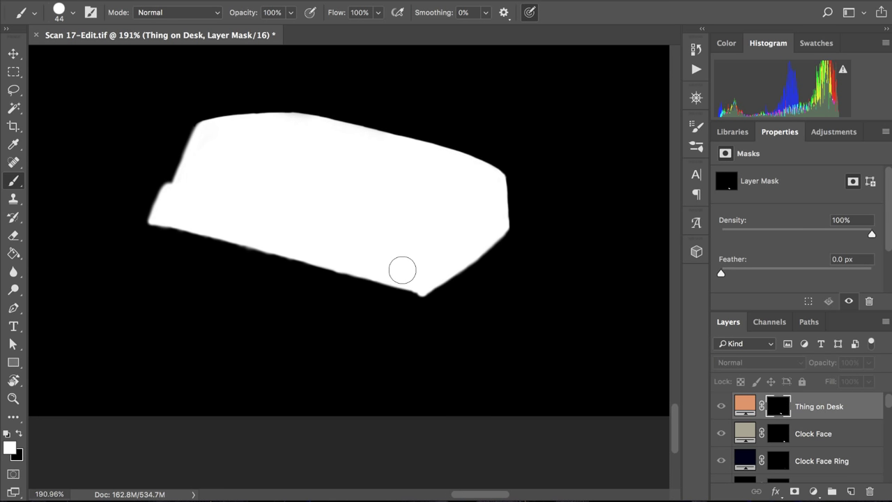
{"action": "left_click", "coordinate": [776, 407], "text": "alt"}
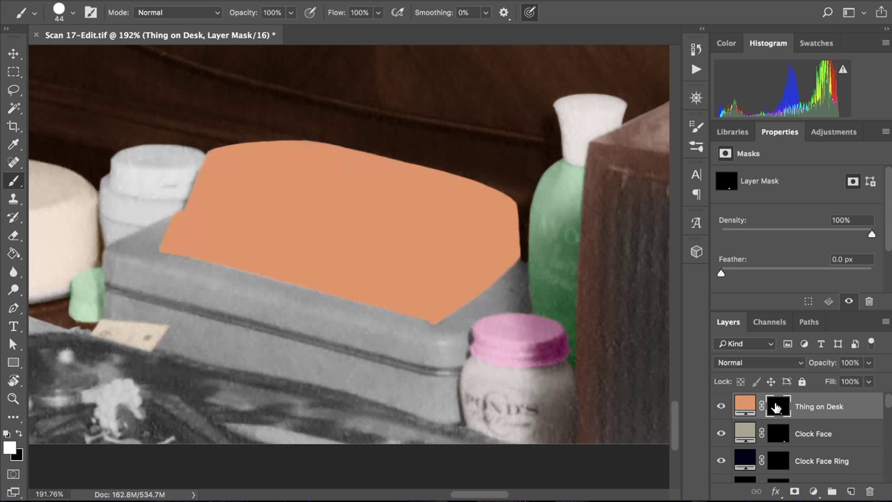
- Change the Thing on Desk layer's blend mode to Color
{"action": "left_click", "coordinate": [743, 369]}
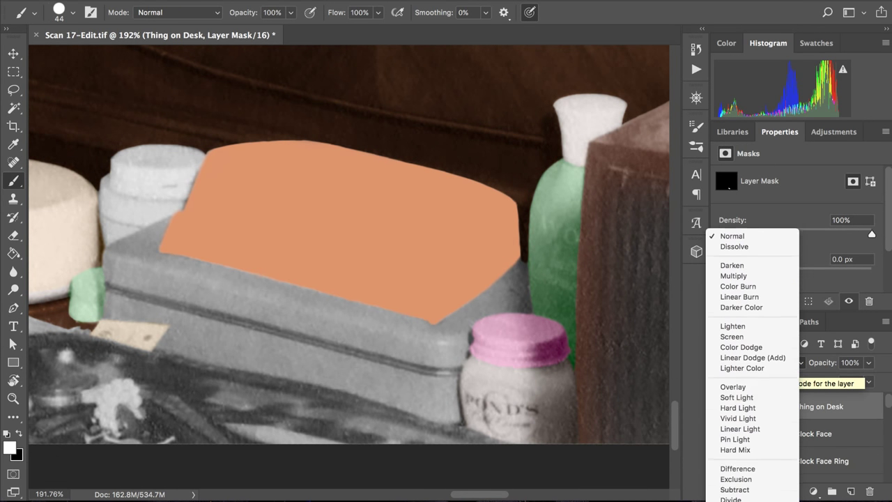
{"action": "left_click", "coordinate": [728, 496]}
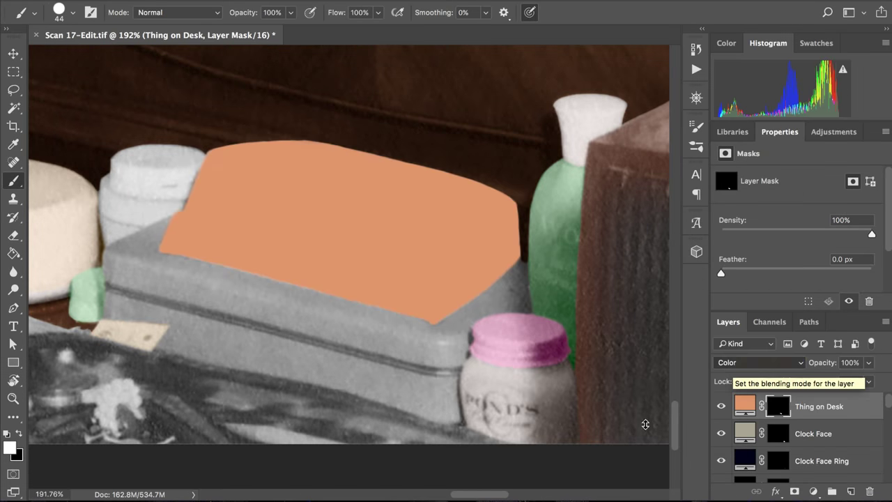
{"action": "scroll", "coordinate": [580, 361], "scroll_direction": "down", "scroll_amount": 3}
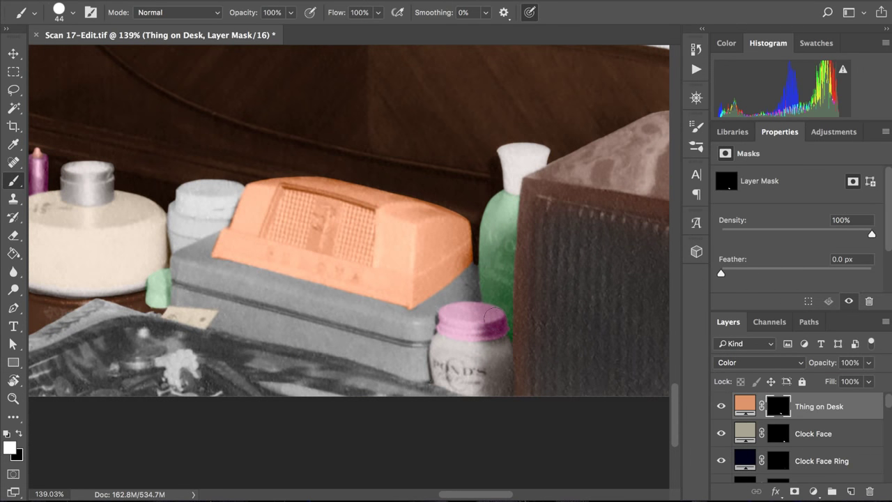
- Zoom around the tinted radio, then open the Thing on Desk blend mode dropdown
{"action": "scroll", "coordinate": [494, 318], "scroll_direction": "down", "scroll_amount": 2}
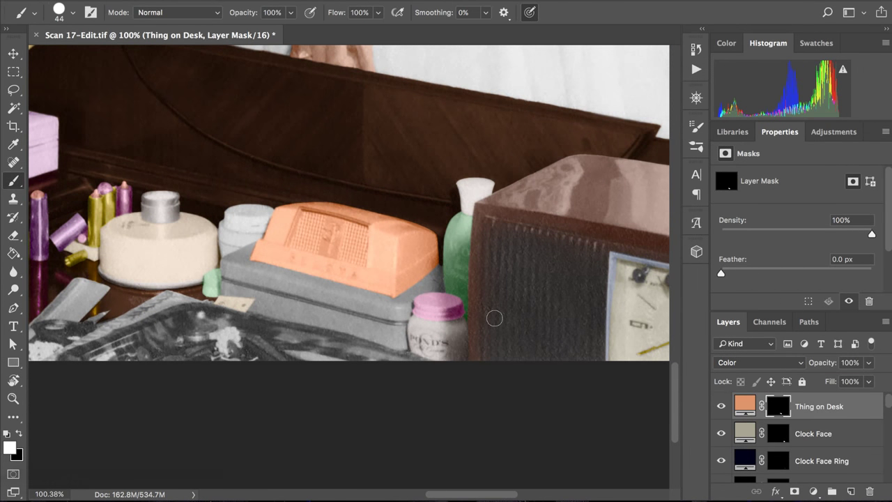
{"action": "scroll", "coordinate": [494, 319], "scroll_direction": "down", "scroll_amount": 2}
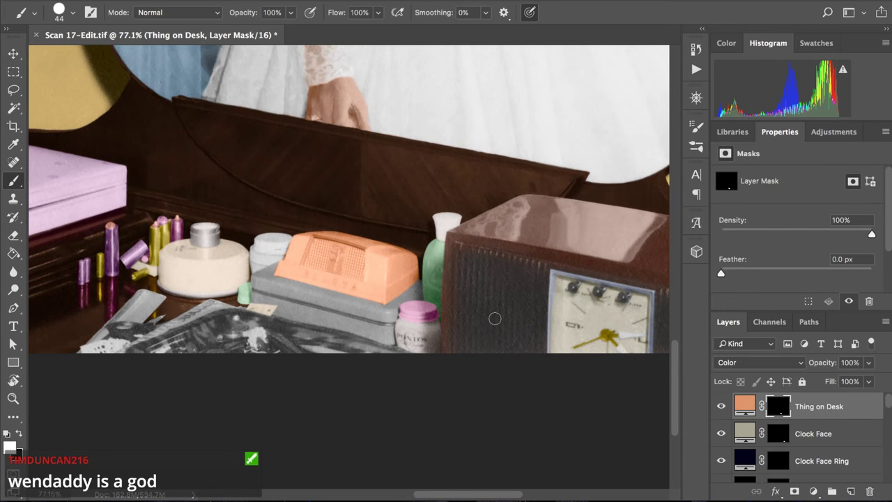
{"action": "scroll", "coordinate": [494, 318], "scroll_direction": "up", "scroll_amount": 2}
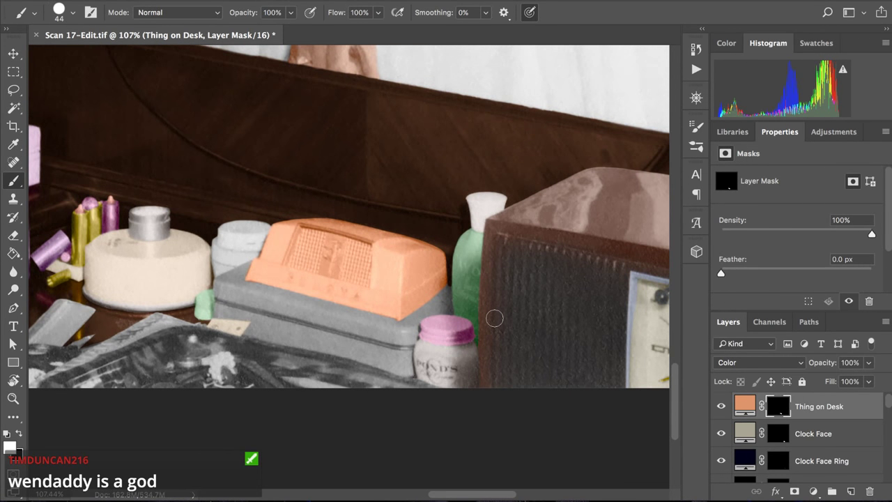
{"action": "scroll", "coordinate": [494, 319], "scroll_direction": "up", "scroll_amount": 1}
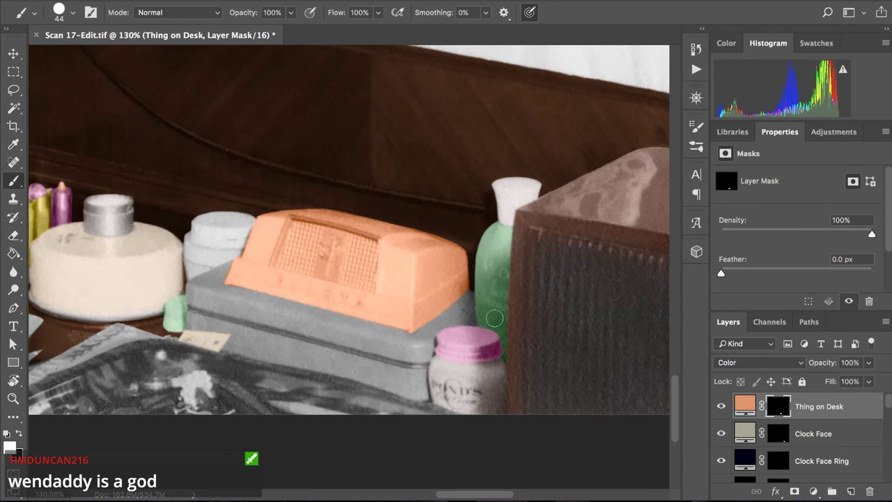
{"action": "left_click", "coordinate": [731, 366]}
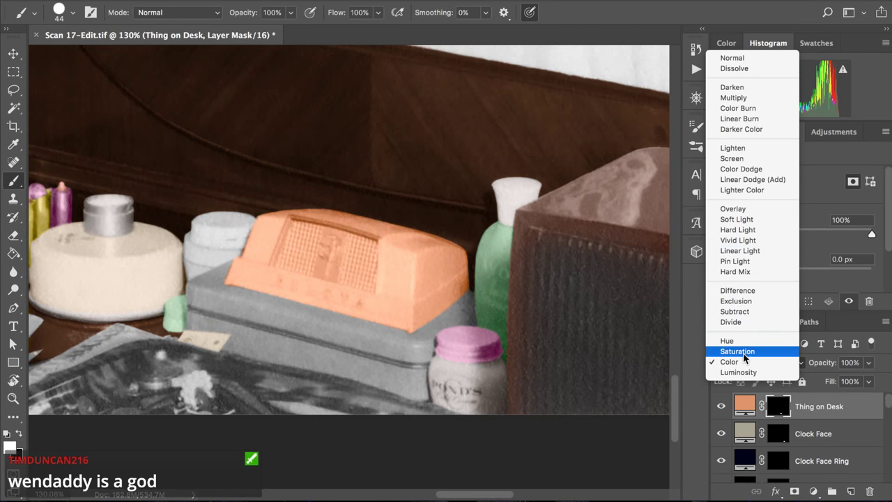
- Keep Color blend mode and recolour the Thing on Desk fill to pale cream eaeacc
{"action": "left_click", "coordinate": [729, 361]}
{"action": "double_click", "coordinate": [745, 404]}
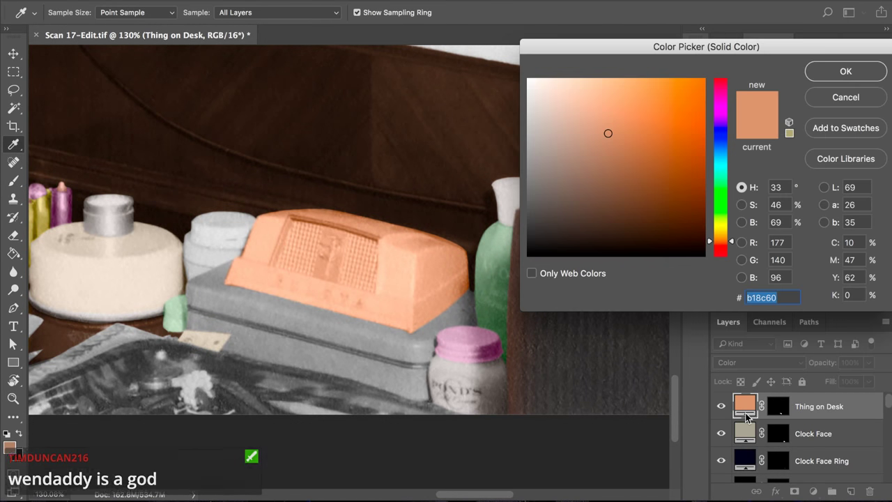
{"action": "left_click", "coordinate": [565, 122]}
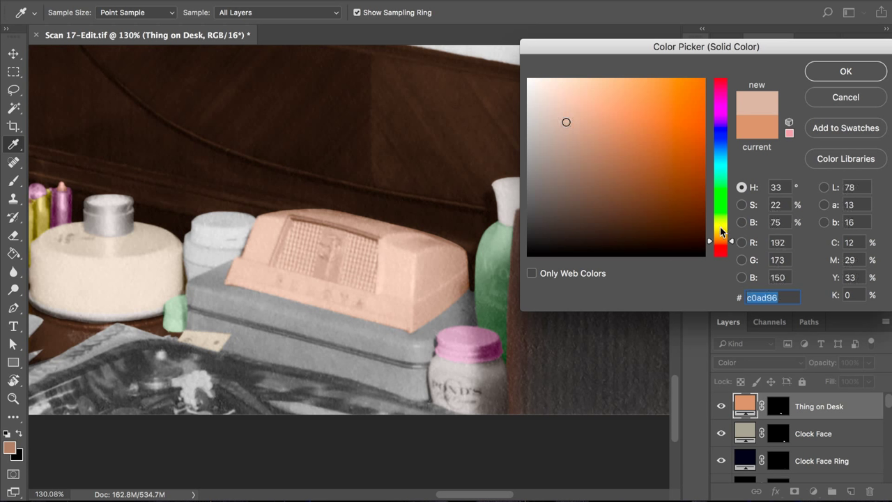
{"action": "left_click", "coordinate": [721, 228]}
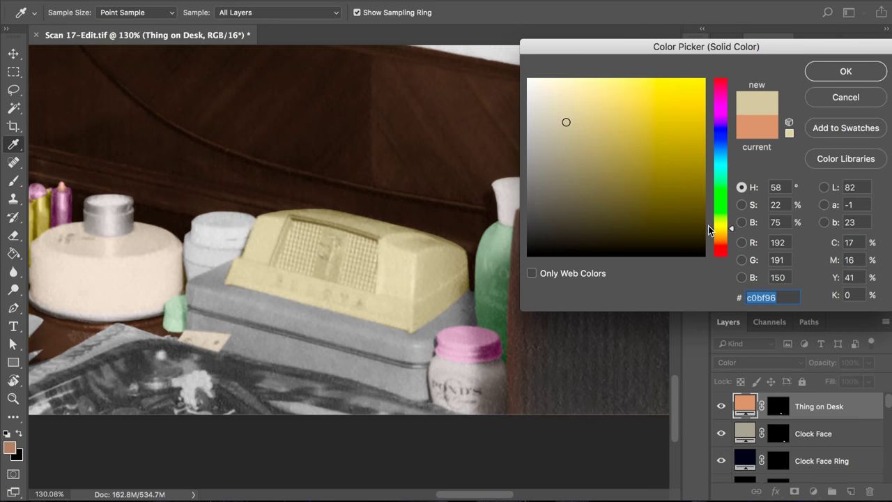
{"action": "left_click", "coordinate": [719, 228]}
{"action": "left_click_drag", "start_coordinate": [719, 231], "coordinate": [719, 230]}
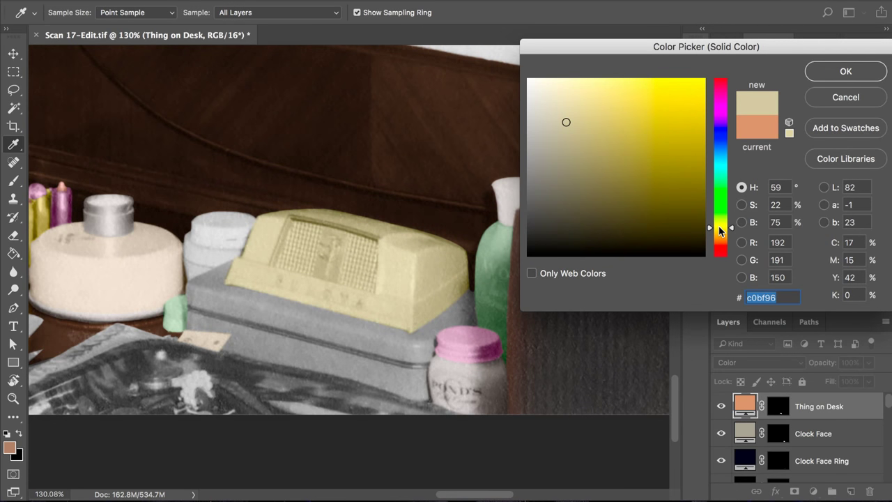
{"action": "left_click", "coordinate": [557, 100]}
{"action": "left_click_drag", "start_coordinate": [556, 103], "coordinate": [550, 98]}
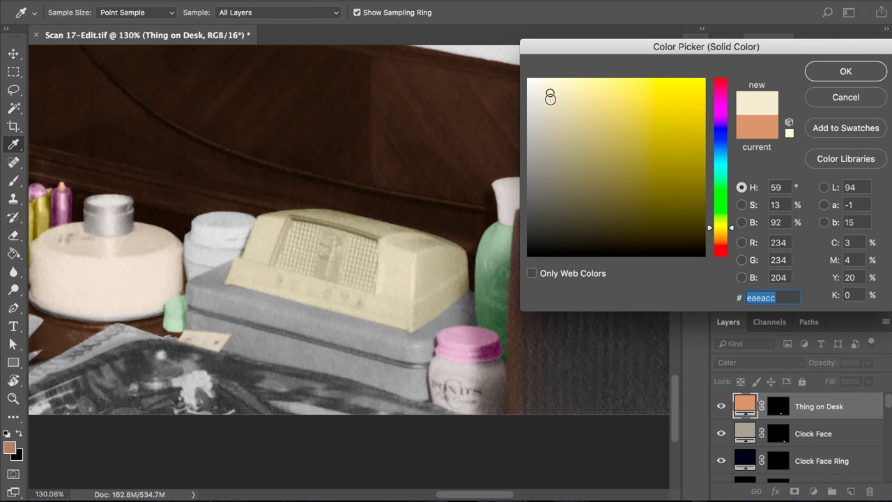
{"action": "left_click", "coordinate": [836, 70]}
{"action": "scroll", "coordinate": [412, 200], "scroll_direction": "down", "scroll_amount": 2}
{"action": "scroll", "coordinate": [379, 222], "scroll_direction": "down", "scroll_amount": 4}
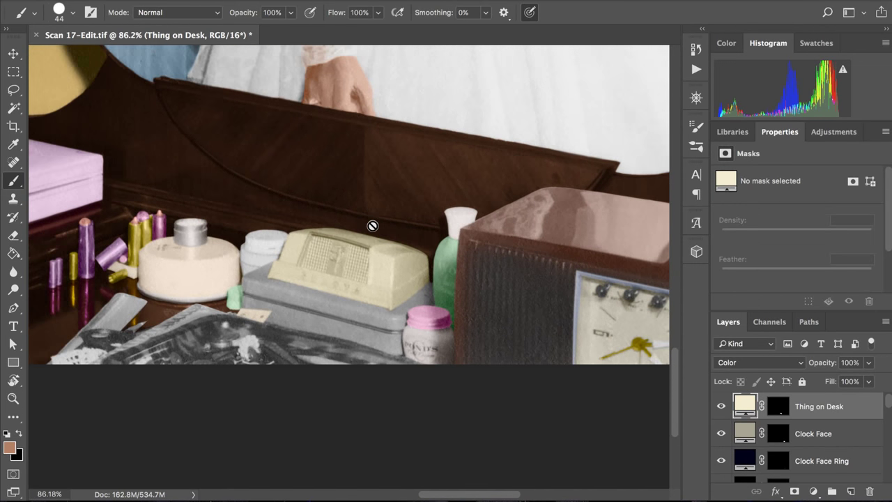
{"action": "scroll", "coordinate": [372, 226], "scroll_direction": "down", "scroll_amount": 1}
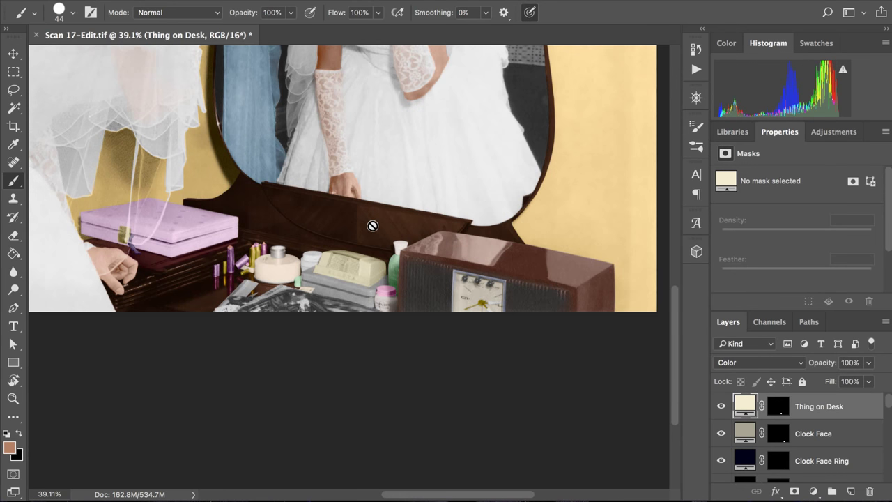
{"action": "scroll", "coordinate": [372, 226], "scroll_direction": "up", "scroll_amount": 1}
{"action": "scroll", "coordinate": [372, 224], "scroll_direction": "up", "scroll_amount": 4}
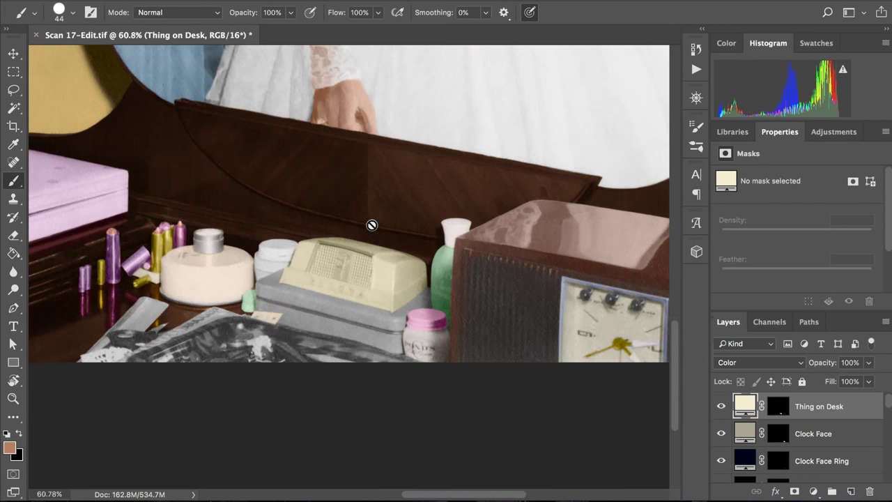
{"action": "scroll", "coordinate": [372, 225], "scroll_direction": "up", "scroll_amount": 1}
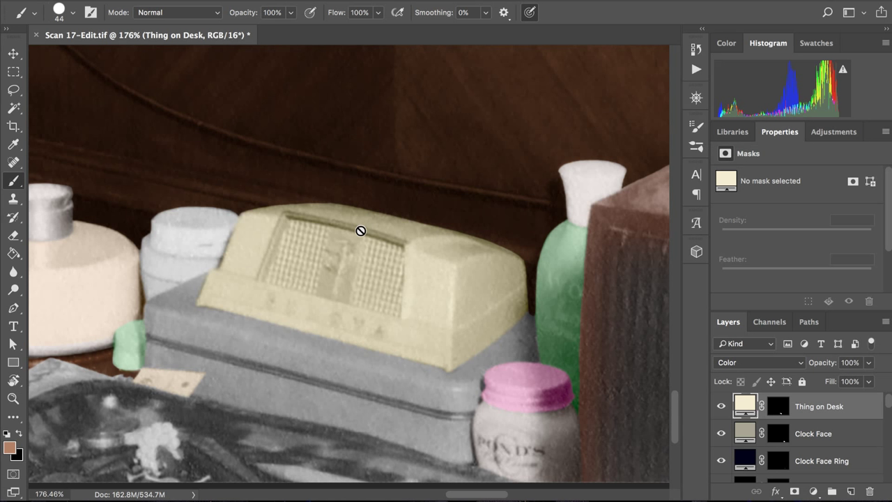
{"action": "scroll", "coordinate": [360, 230], "scroll_direction": "left", "scroll_amount": 2}
{"action": "scroll", "coordinate": [360, 231], "scroll_direction": "down", "scroll_amount": 1}
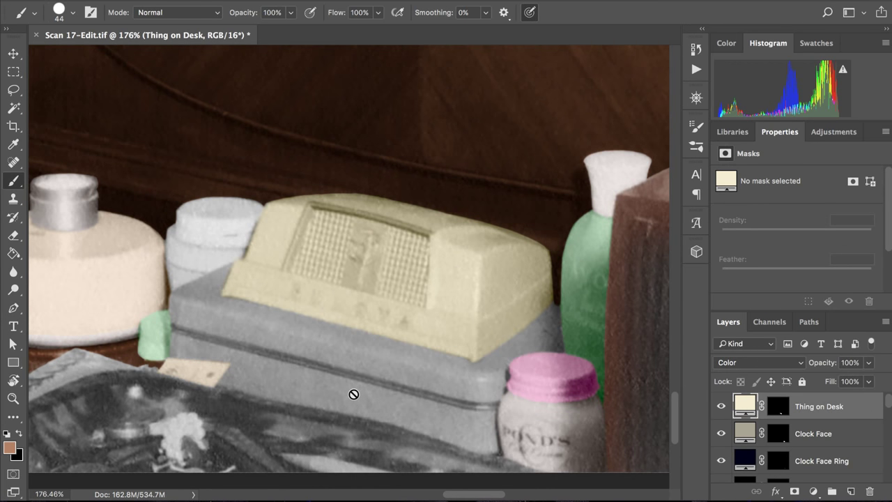
{"action": "scroll", "coordinate": [357, 394], "scroll_direction": "down", "scroll_amount": 5}
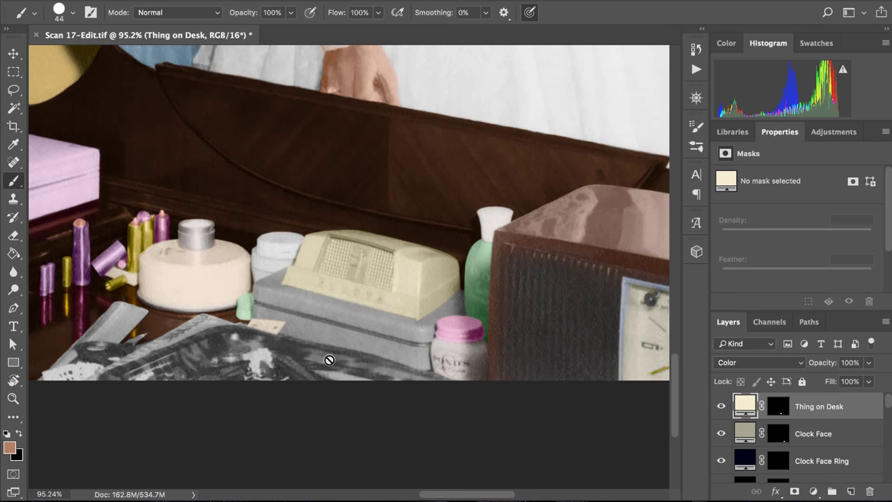
{"action": "scroll", "coordinate": [316, 348], "scroll_direction": "up", "scroll_amount": 1}
{"action": "scroll", "coordinate": [317, 348], "scroll_direction": "left", "scroll_amount": 10}
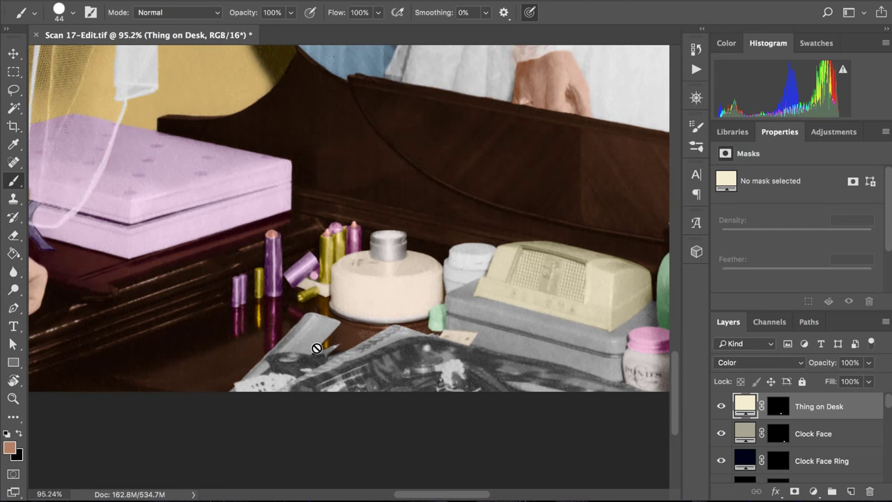
{"action": "scroll", "coordinate": [316, 348], "scroll_direction": "right", "scroll_amount": 10}
{"action": "scroll", "coordinate": [316, 347], "scroll_direction": "down", "scroll_amount": 2}
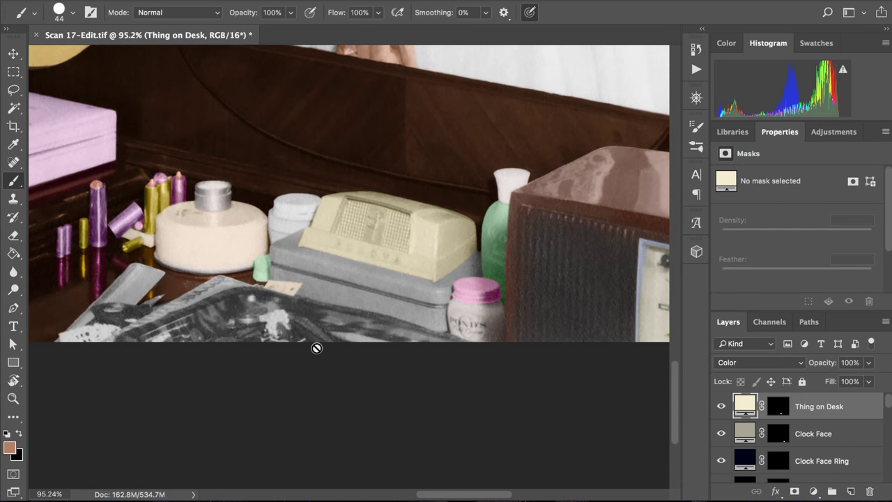
{"action": "scroll", "coordinate": [316, 348], "scroll_direction": "up", "scroll_amount": 3}
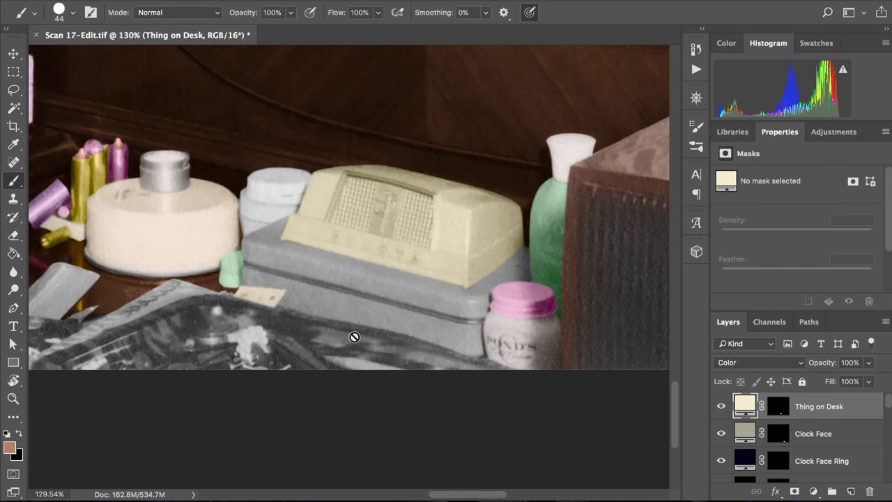
{"action": "scroll", "coordinate": [443, 298], "scroll_direction": "down", "scroll_amount": 3}
{"action": "scroll", "coordinate": [443, 298], "scroll_direction": "up", "scroll_amount": 4}
{"action": "scroll", "coordinate": [443, 298], "scroll_direction": "right", "scroll_amount": 2}
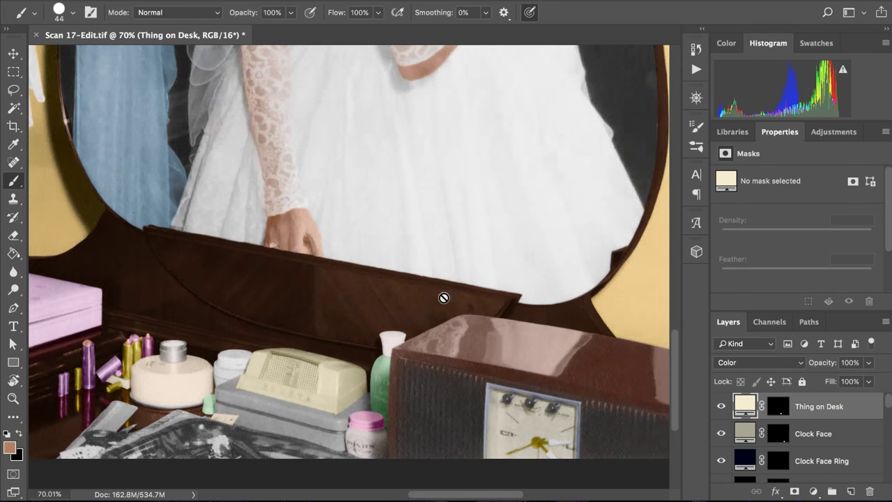
{"action": "scroll", "coordinate": [443, 304], "scroll_direction": "down", "scroll_amount": 2}
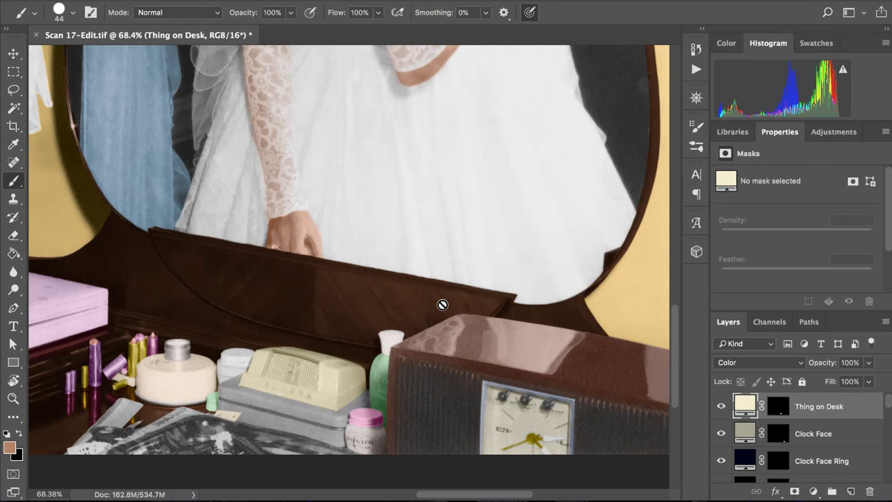
{"action": "scroll", "coordinate": [409, 329], "scroll_direction": "up", "scroll_amount": 2}
{"action": "scroll", "coordinate": [410, 329], "scroll_direction": "up", "scroll_amount": 1}
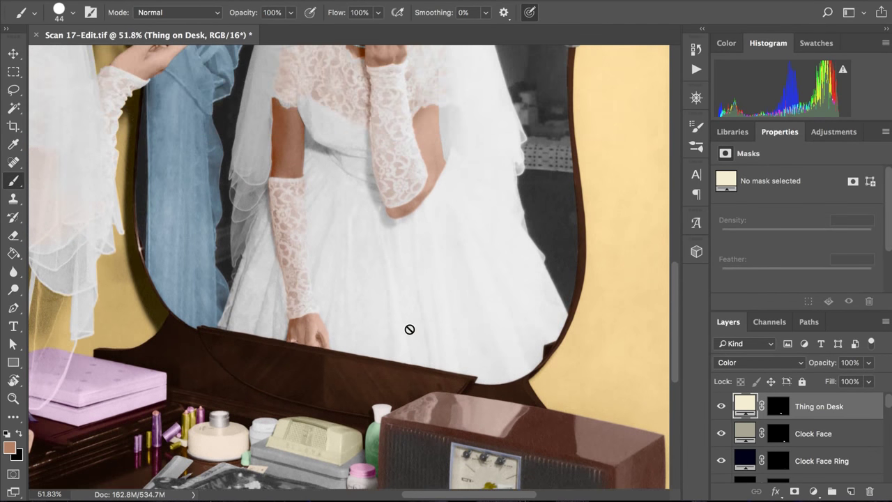
{"action": "scroll", "coordinate": [410, 329], "scroll_direction": "down", "scroll_amount": 3}
{"action": "scroll", "coordinate": [410, 329], "scroll_direction": "up", "scroll_amount": 3}
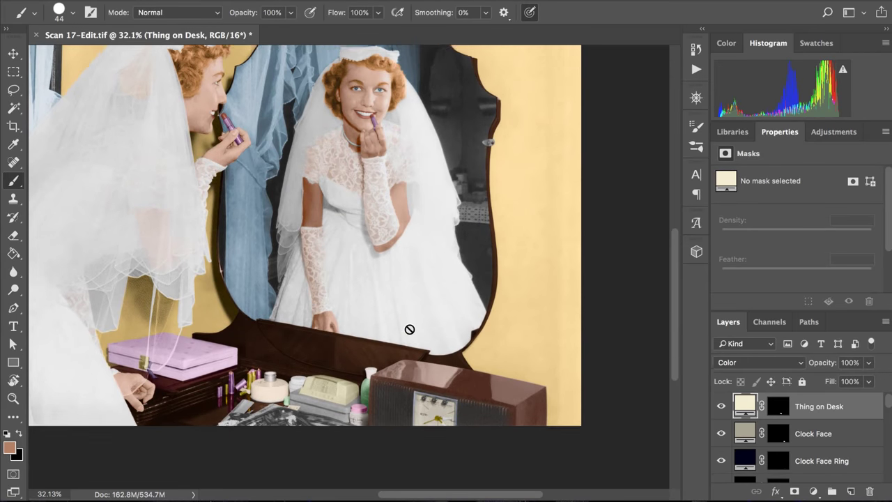
{"action": "scroll", "coordinate": [410, 328], "scroll_direction": "left", "scroll_amount": 1}
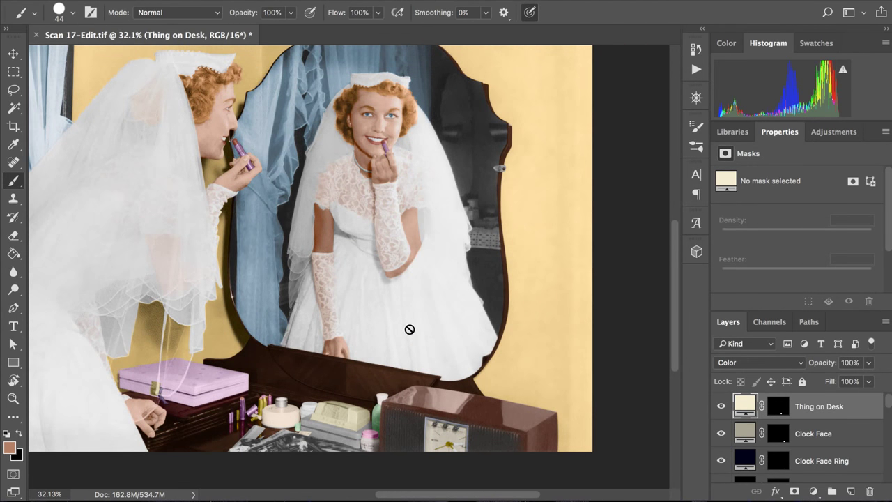
- Save the document, then zoom in on the grey case under the radio
{"action": "key", "text": "ctrl+s"}
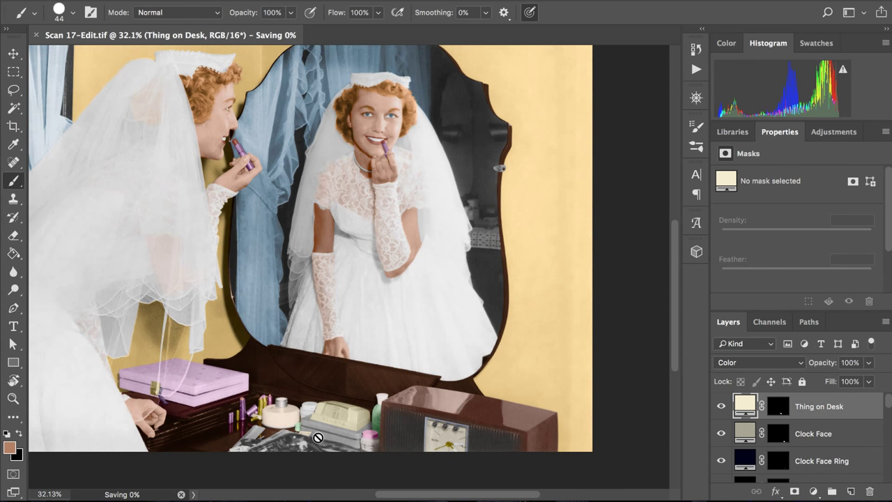
{"action": "scroll", "coordinate": [318, 437], "scroll_direction": "up", "scroll_amount": 3}
{"action": "scroll", "coordinate": [318, 437], "scroll_direction": "up", "scroll_amount": 2}
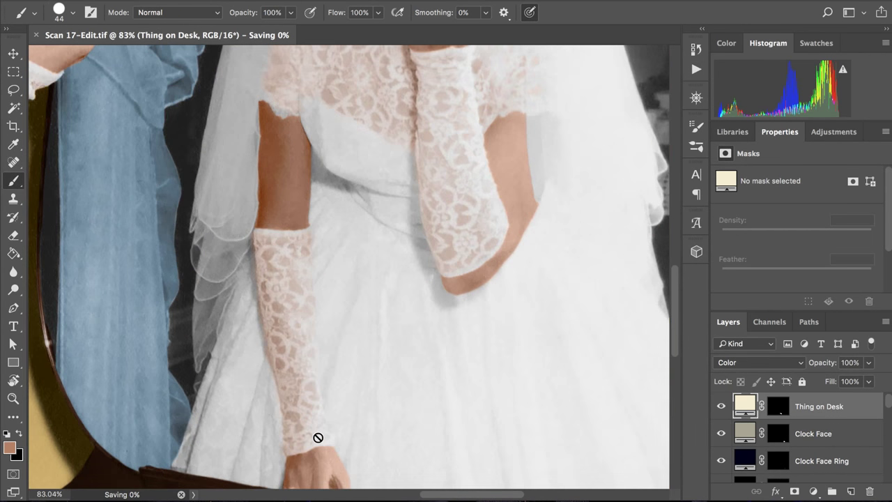
{"action": "scroll", "coordinate": [318, 437], "scroll_direction": "down", "scroll_amount": 8}
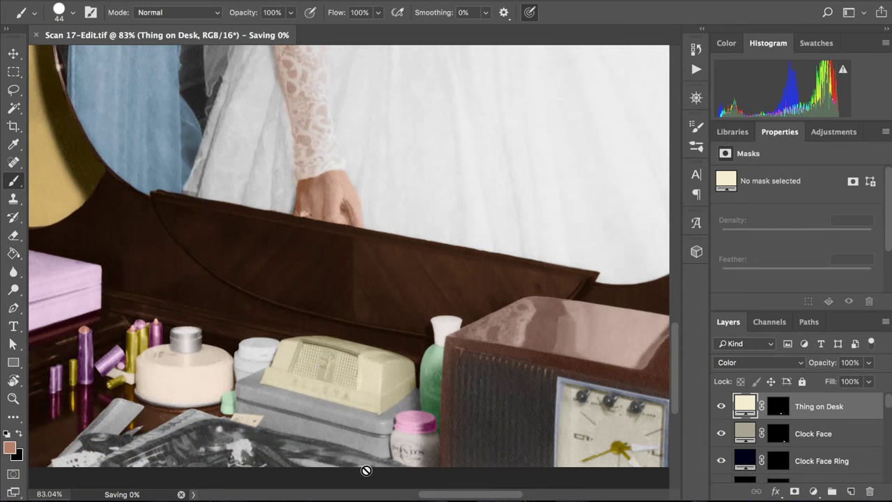
{"action": "scroll", "coordinate": [366, 471], "scroll_direction": "up", "scroll_amount": 1}
{"action": "scroll", "coordinate": [366, 471], "scroll_direction": "up", "scroll_amount": 4}
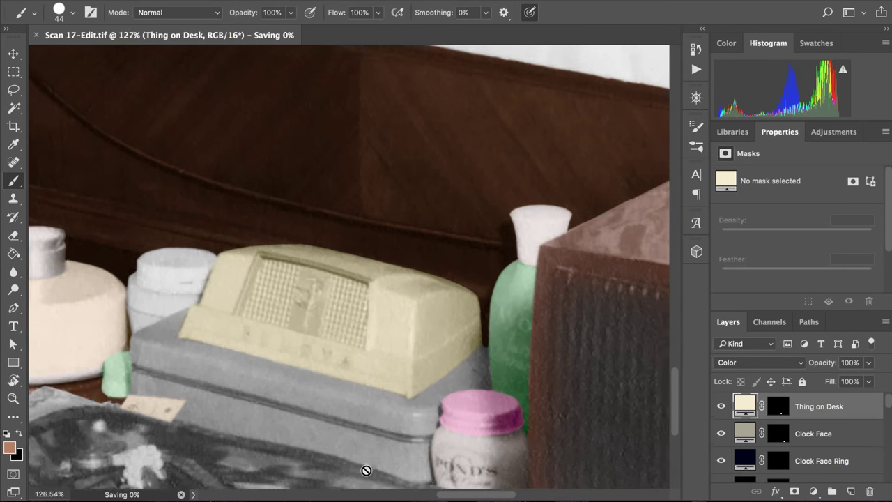
{"action": "scroll", "coordinate": [366, 470], "scroll_direction": "down", "scroll_amount": 1}
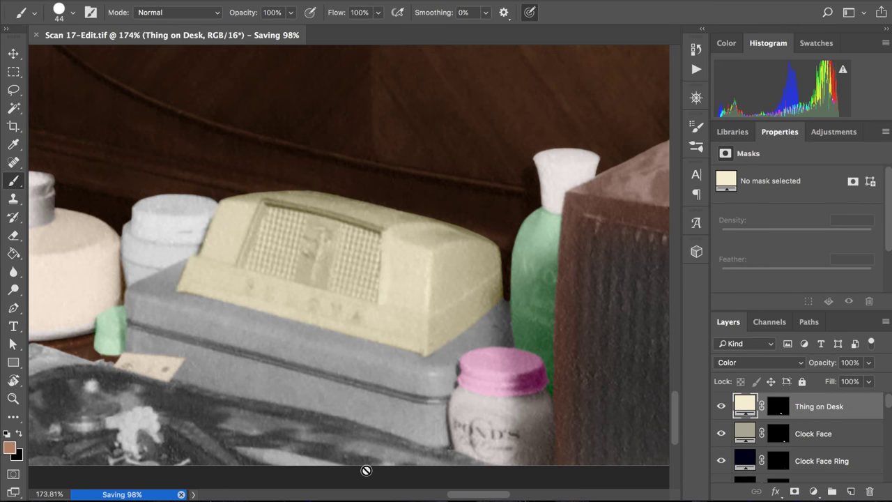
{"action": "scroll", "coordinate": [304, 401], "scroll_direction": "up", "scroll_amount": 3}
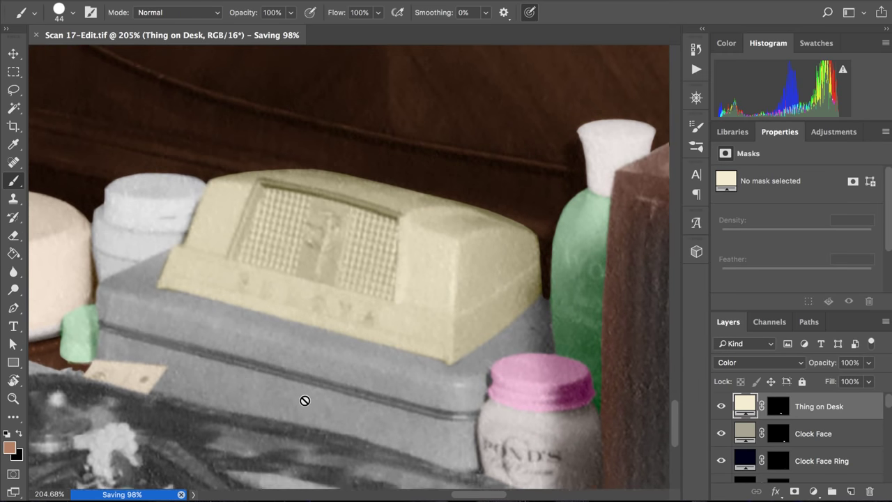
{"action": "scroll", "coordinate": [304, 400], "scroll_direction": "down", "scroll_amount": 1}
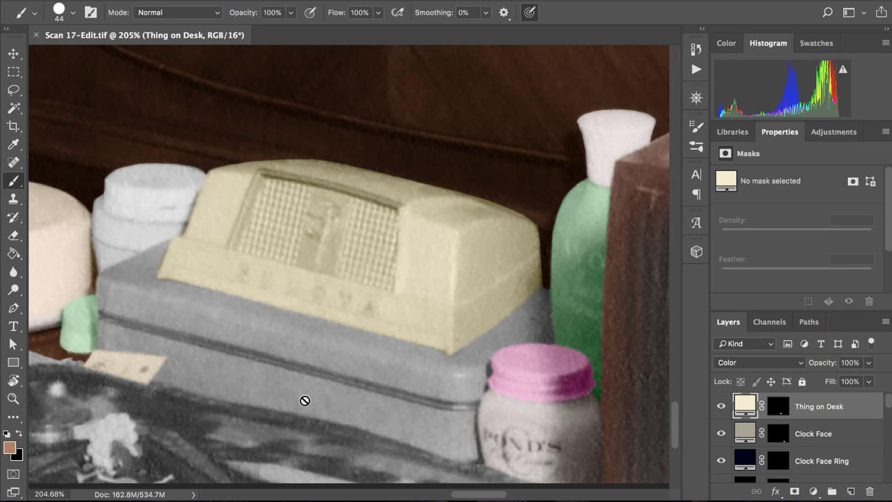
{"action": "scroll", "coordinate": [305, 401], "scroll_direction": "down", "scroll_amount": 1}
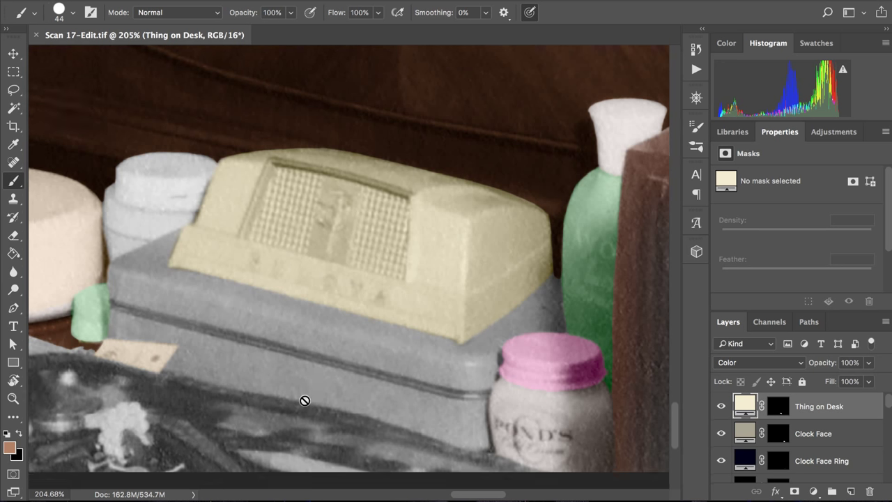
{"action": "scroll", "coordinate": [304, 400], "scroll_direction": "up", "scroll_amount": 2}
{"action": "scroll", "coordinate": [305, 400], "scroll_direction": "down", "scroll_amount": 2}
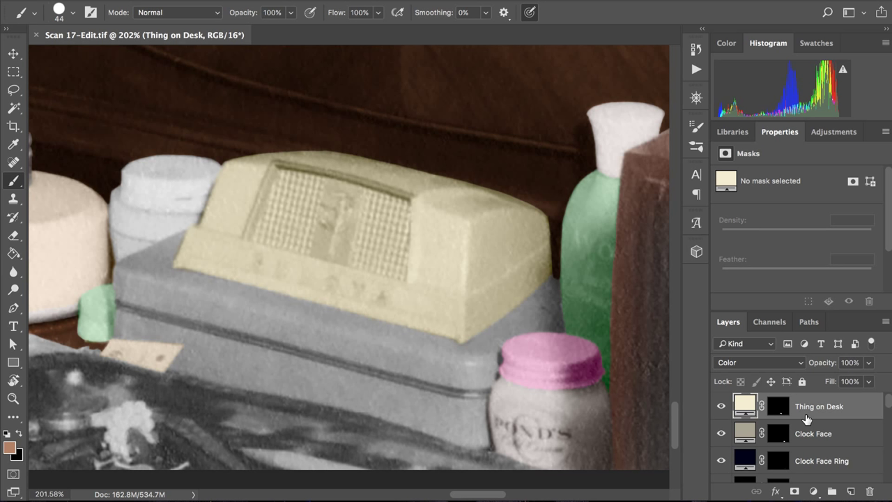
- Add a Solid Color fill layer in light powder blue 8db0ce above Thing on Desk
{"action": "left_click", "coordinate": [813, 492]}
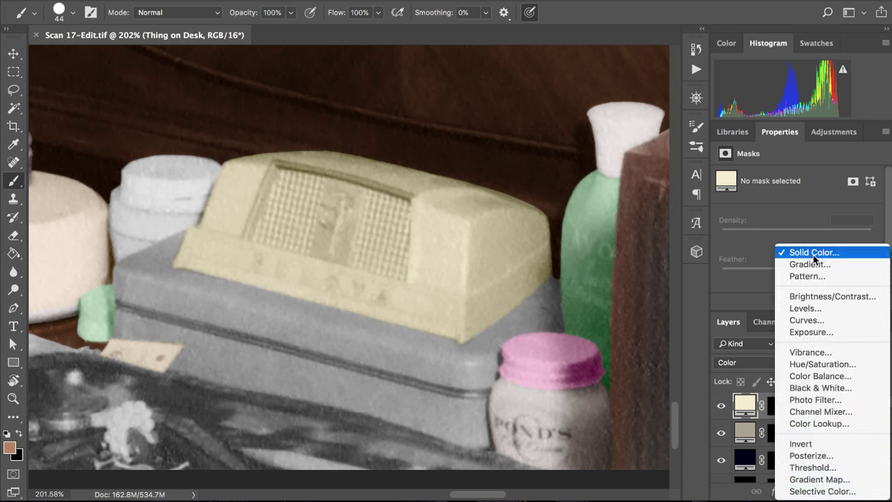
{"action": "left_click", "coordinate": [744, 240]}
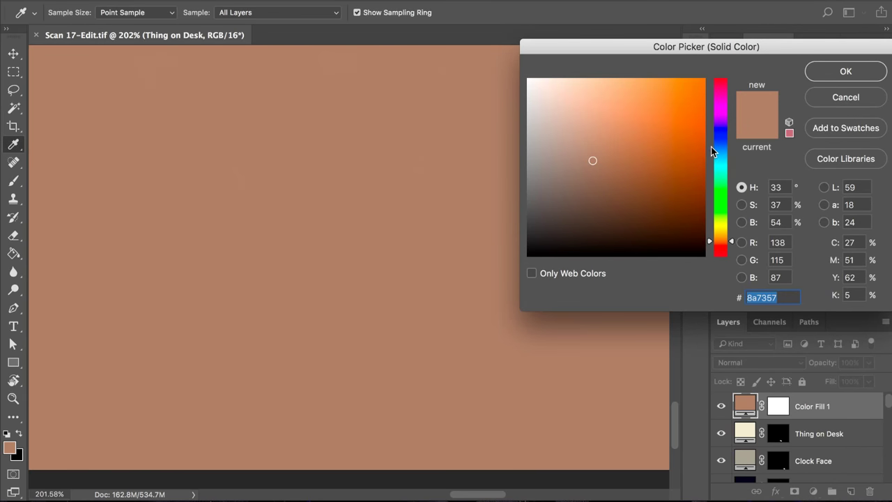
{"action": "left_click", "coordinate": [721, 162]}
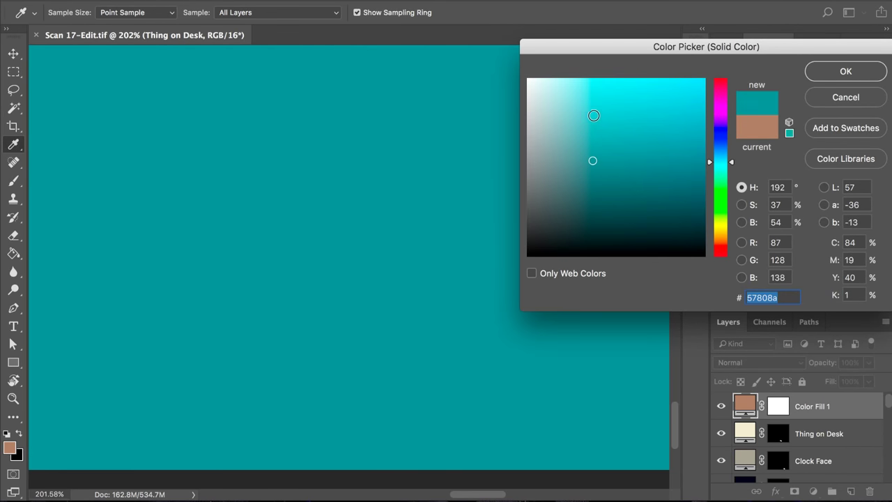
{"action": "left_click", "coordinate": [584, 112]}
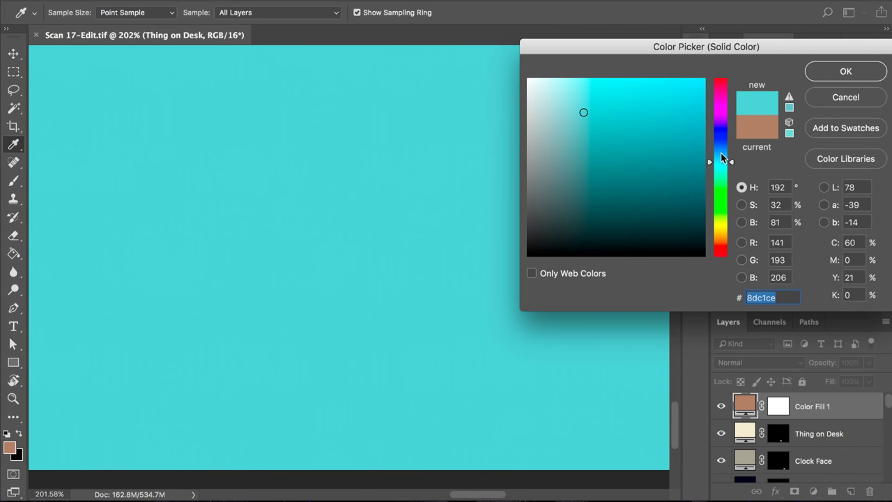
{"action": "left_click", "coordinate": [721, 154]}
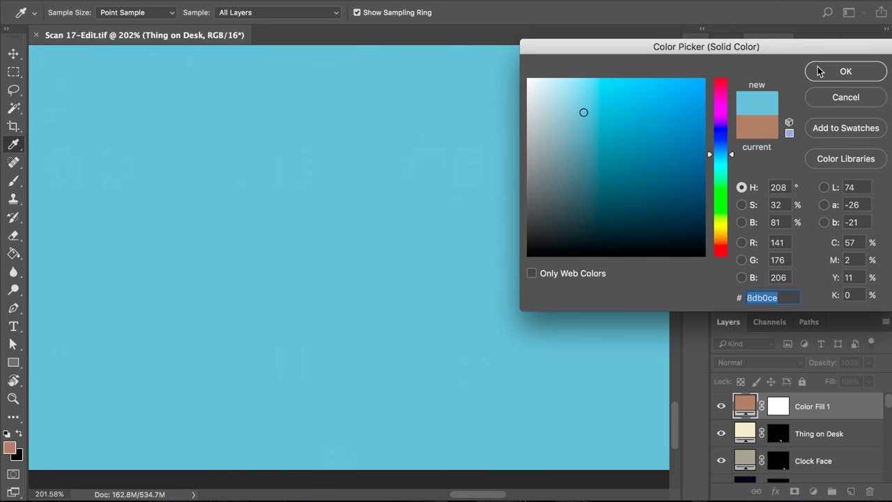
{"action": "left_click", "coordinate": [819, 71]}
- Rename Color Fill 1 to Powder Blue Case and invert its mask to black
{"action": "key", "text": "b"}
{"action": "double_click", "coordinate": [812, 405]}
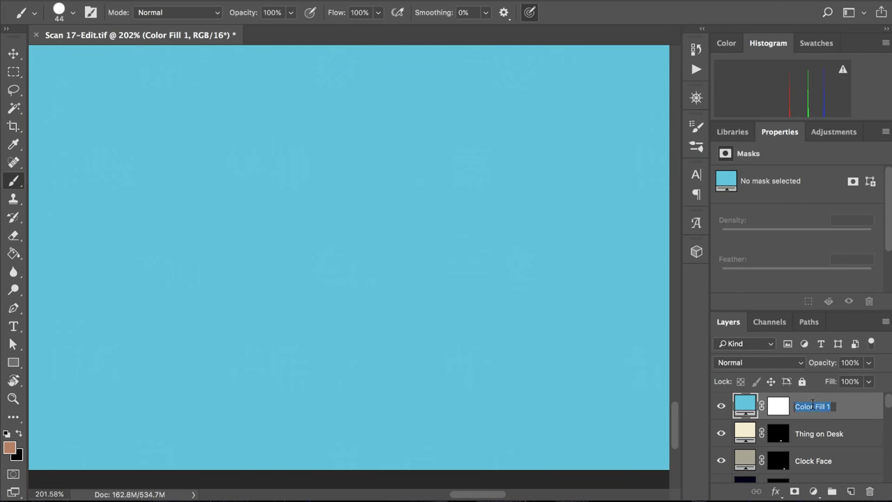
{"action": "type", "text": "Powder Blue Case"}
{"action": "key", "text": "Return"}
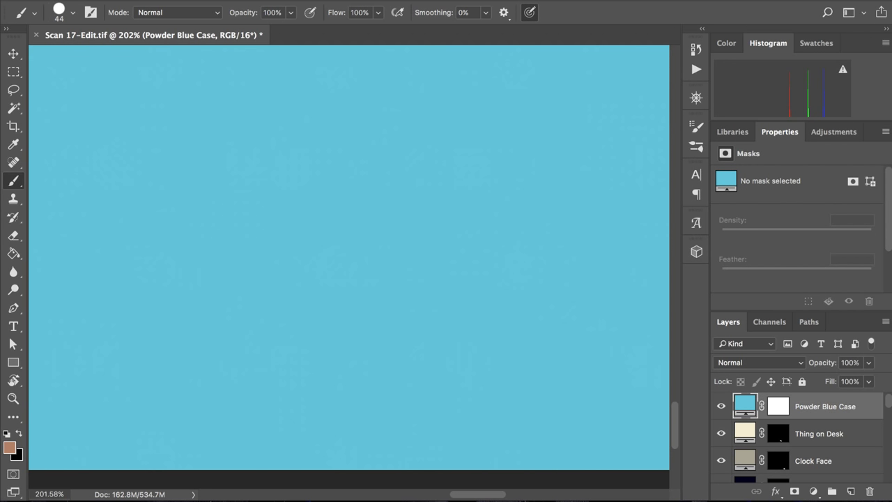
{"action": "left_click", "coordinate": [778, 410]}
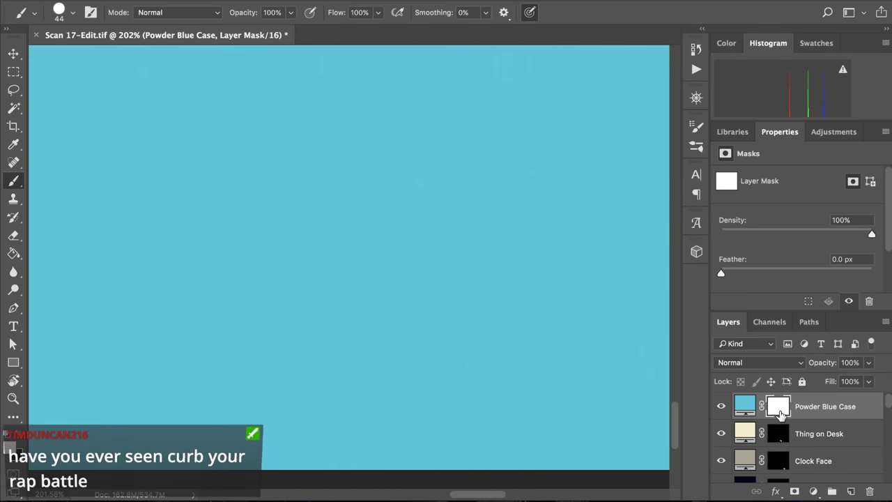
{"action": "key", "text": "super+i"}
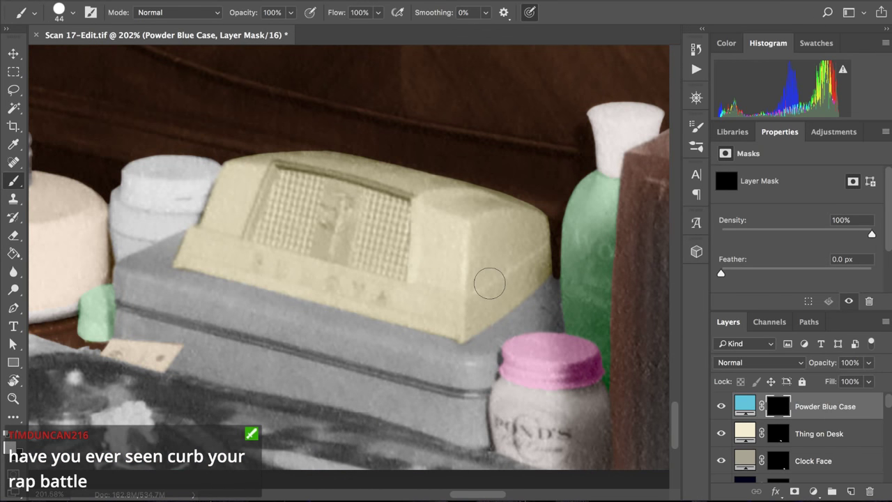
- Load the Thing on Desk layer mask as a selection outlining the cream radio
{"action": "scroll", "coordinate": [489, 283], "scroll_direction": "left", "scroll_amount": 2}
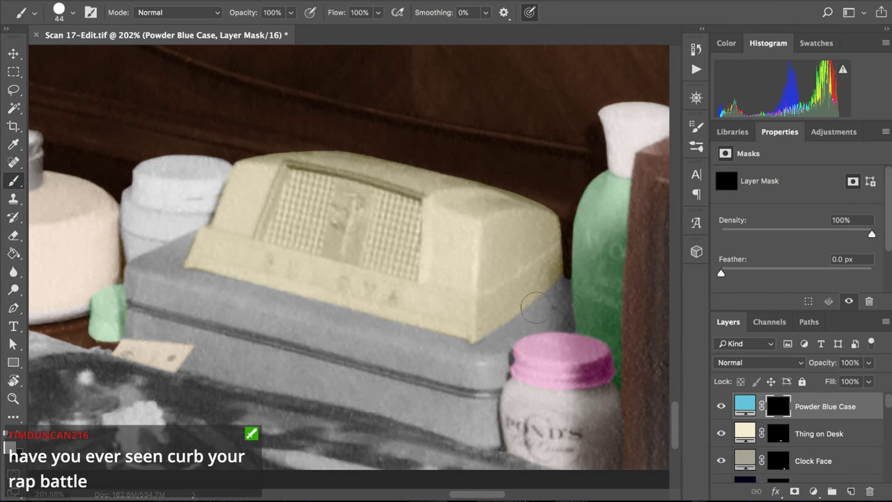
{"action": "left_click", "coordinate": [742, 435], "text": "super"}
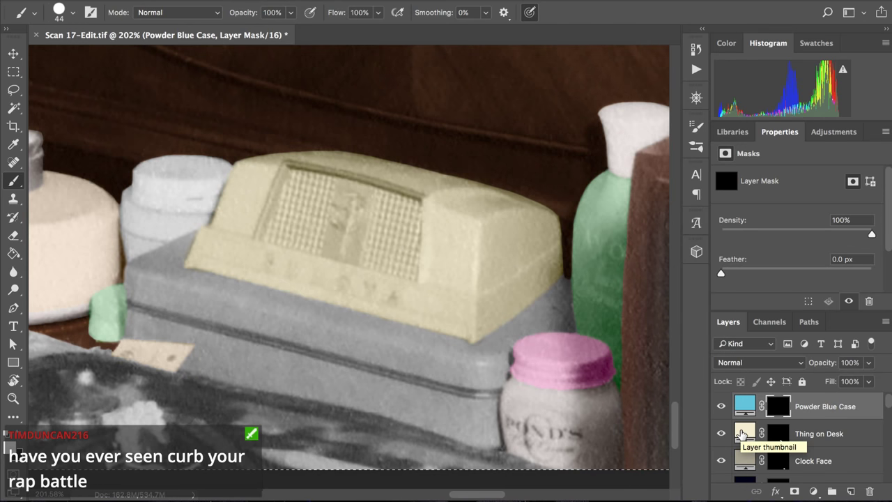
{"action": "left_click", "coordinate": [780, 444], "text": "super"}
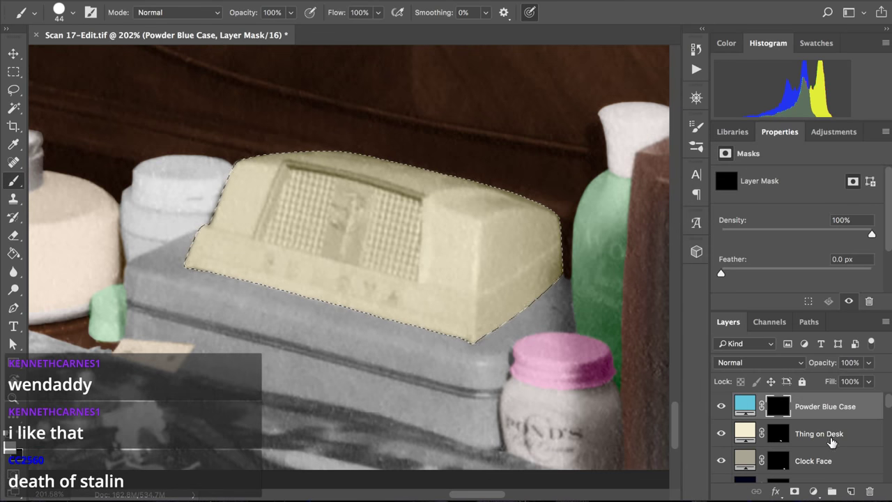
{"action": "scroll", "coordinate": [787, 438], "scroll_direction": "down", "scroll_amount": 2}
- Add the green Aloe Cream bottle's mask to the selection and browse the other desk item layers
{"action": "scroll", "coordinate": [788, 435], "scroll_direction": "down", "scroll_amount": 3}
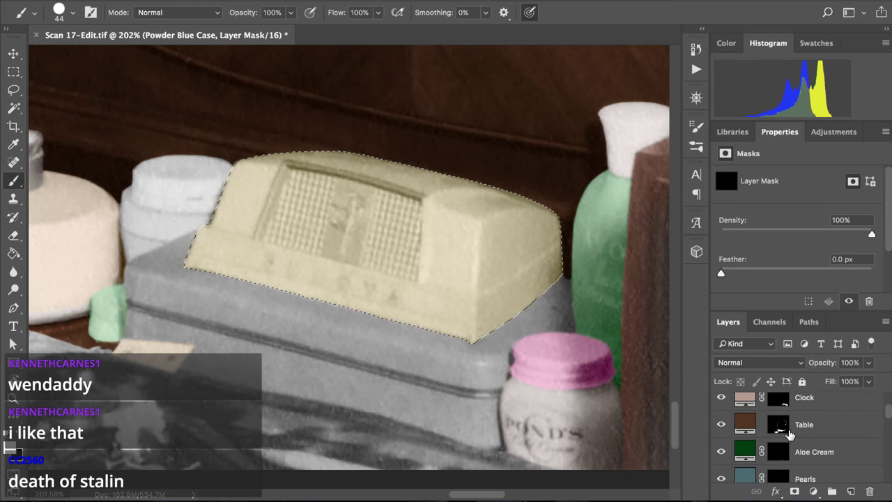
{"action": "left_click", "coordinate": [779, 452], "text": "ctrl"}
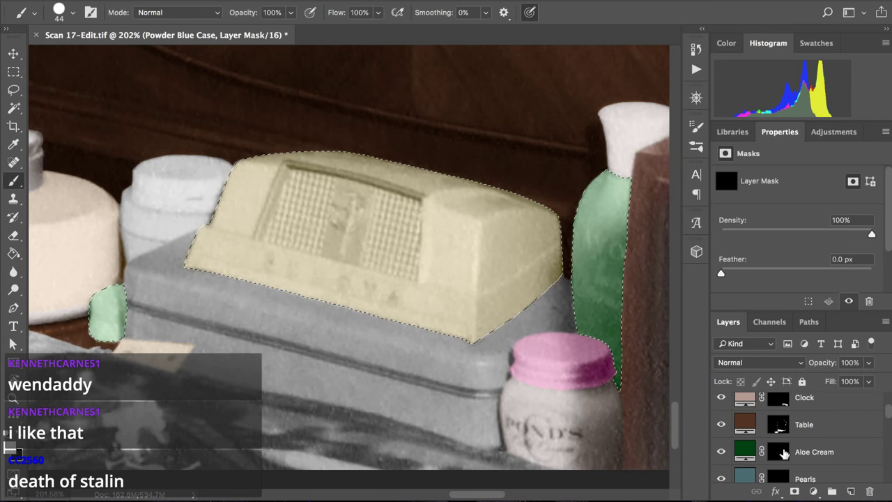
{"action": "scroll", "coordinate": [783, 453], "scroll_direction": "down", "scroll_amount": 3}
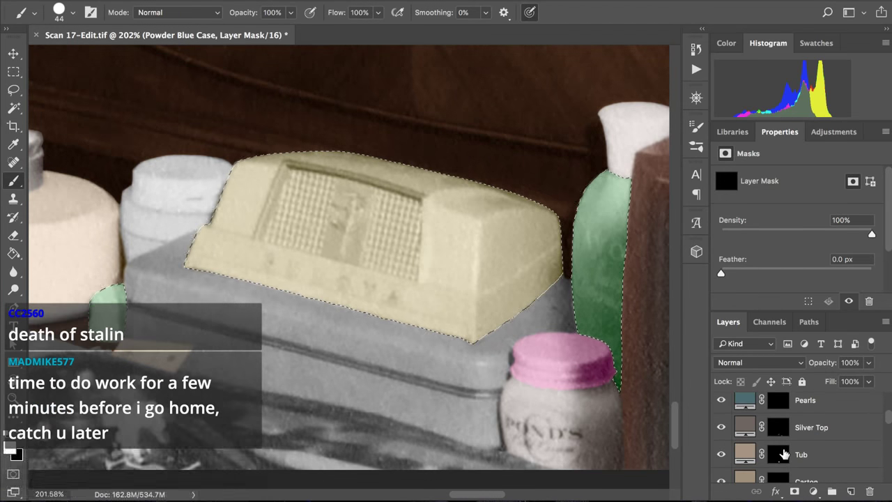
{"action": "scroll", "coordinate": [783, 453], "scroll_direction": "down", "scroll_amount": 2}
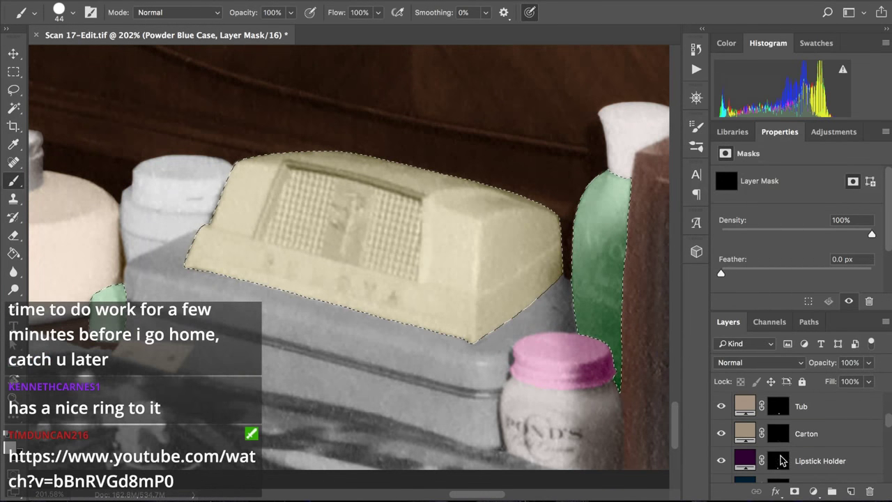
{"action": "scroll", "coordinate": [779, 460], "scroll_direction": "down", "scroll_amount": 3}
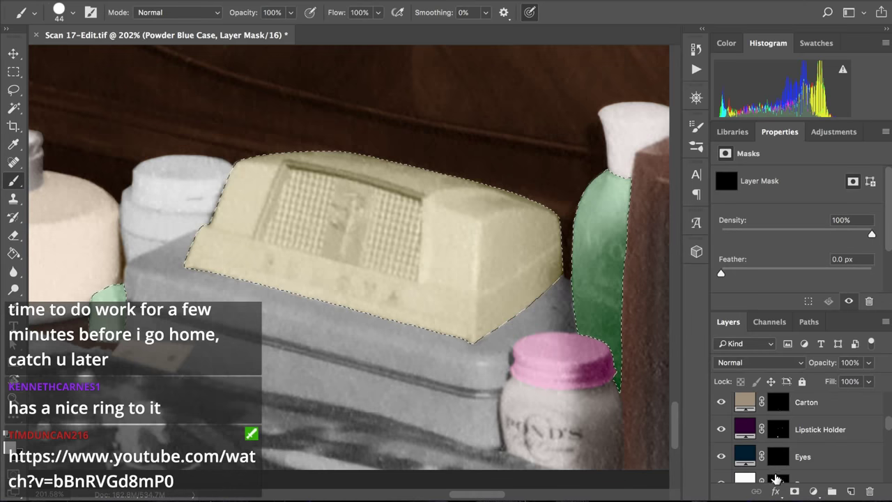
{"action": "scroll", "coordinate": [776, 479], "scroll_direction": "down", "scroll_amount": 1}
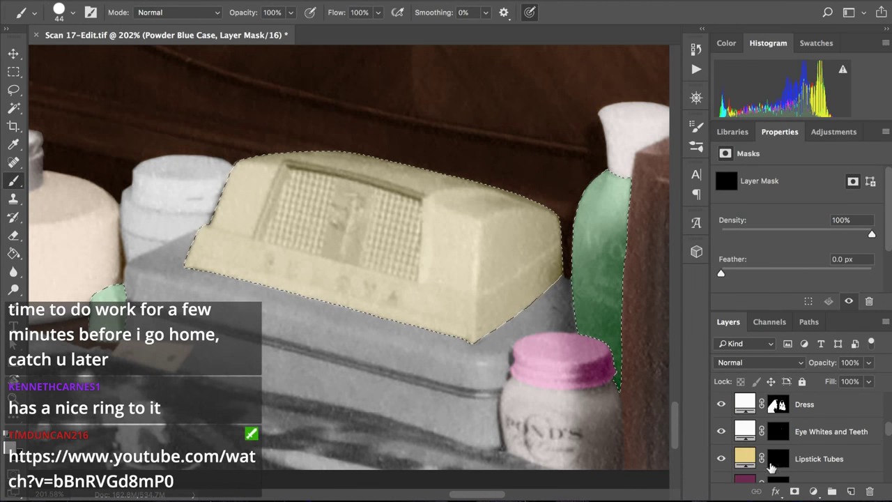
{"action": "scroll", "coordinate": [772, 467], "scroll_direction": "down", "scroll_amount": 1}
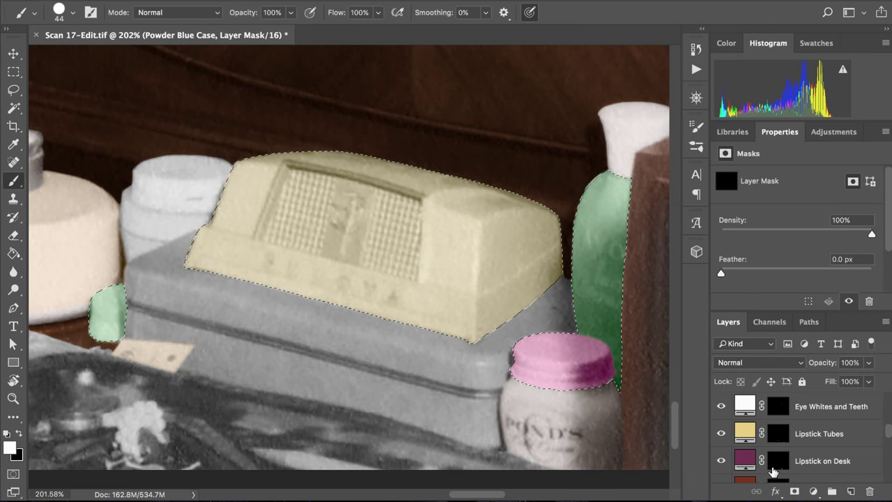
{"action": "scroll", "coordinate": [774, 467], "scroll_direction": "down", "scroll_amount": 10}
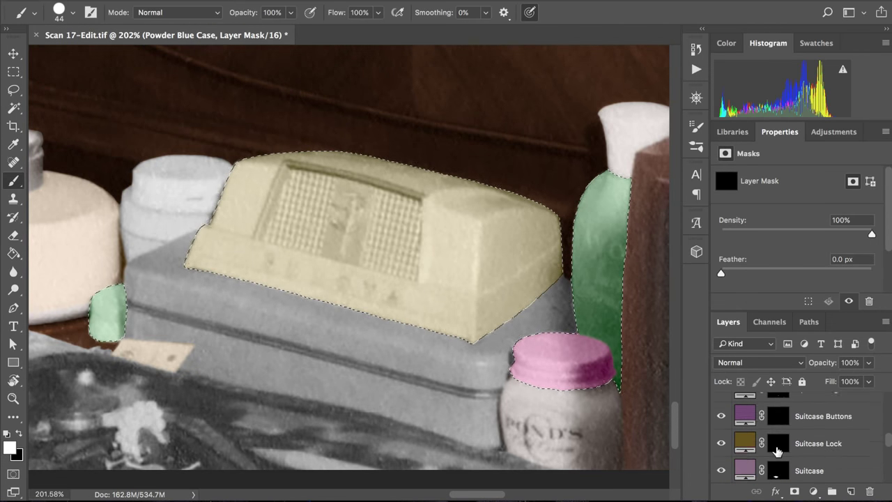
{"action": "scroll", "coordinate": [777, 451], "scroll_direction": "down", "scroll_amount": 8}
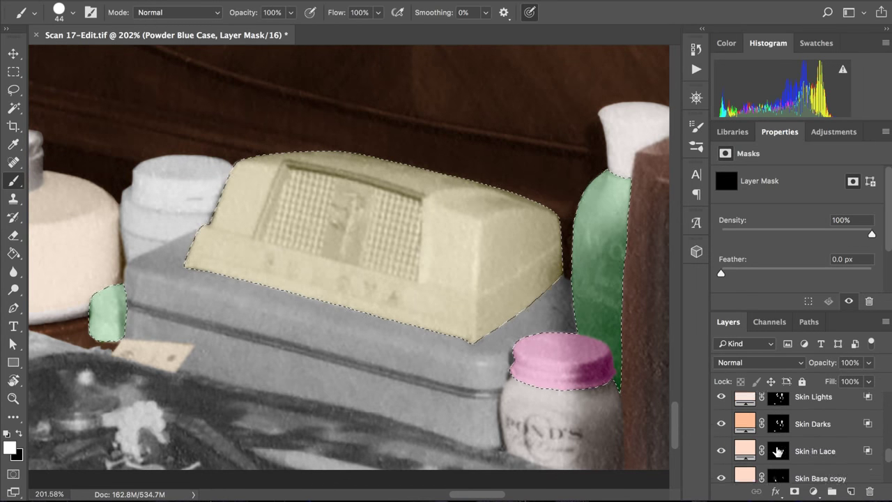
{"action": "scroll", "coordinate": [777, 452], "scroll_direction": "down", "scroll_amount": 10}
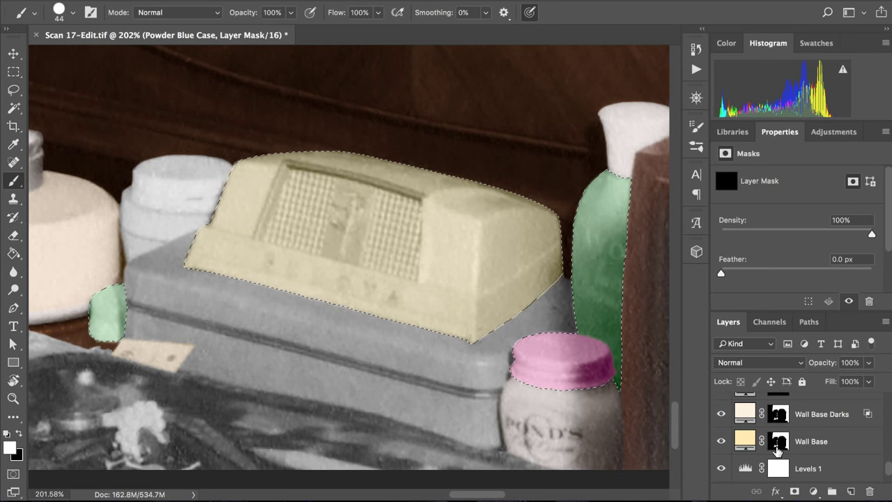
{"action": "scroll", "coordinate": [777, 451], "scroll_direction": "up", "scroll_amount": 10}
{"action": "scroll", "coordinate": [777, 452], "scroll_direction": "up", "scroll_amount": 20}
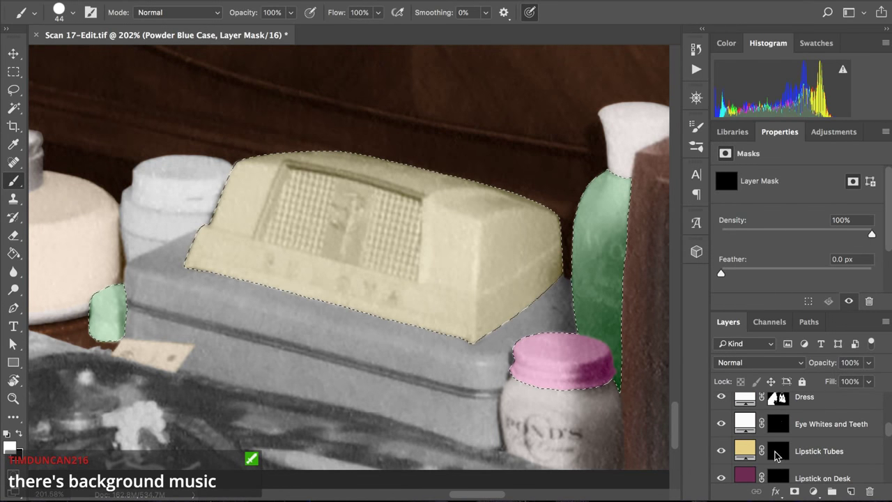
{"action": "scroll", "coordinate": [777, 452], "scroll_direction": "up", "scroll_amount": 1}
{"action": "scroll", "coordinate": [776, 456], "scroll_direction": "up", "scroll_amount": 3}
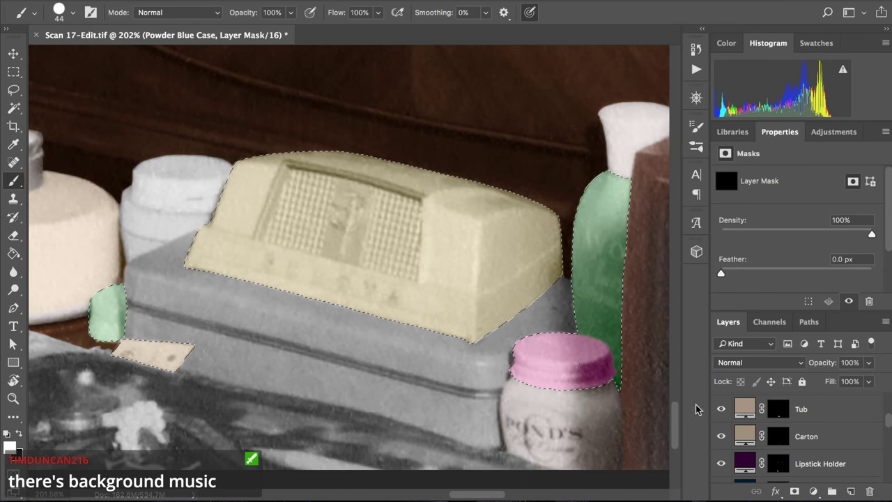
- Add the left cream jar, Pond's jar body and table masks to the selection
{"action": "left_click", "coordinate": [776, 418], "text": "ctrl+shift"}
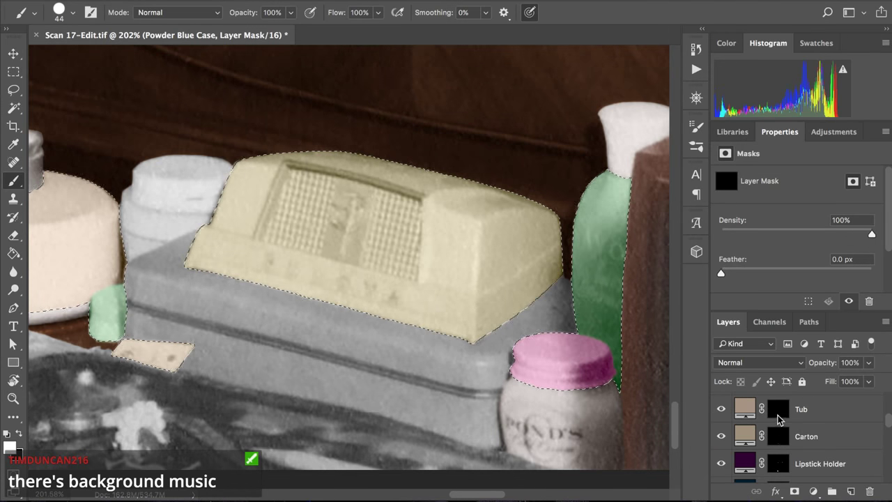
{"action": "scroll", "coordinate": [777, 425], "scroll_direction": "up", "scroll_amount": 2}
{"action": "left_click", "coordinate": [779, 429], "text": "ctrl+shift"}
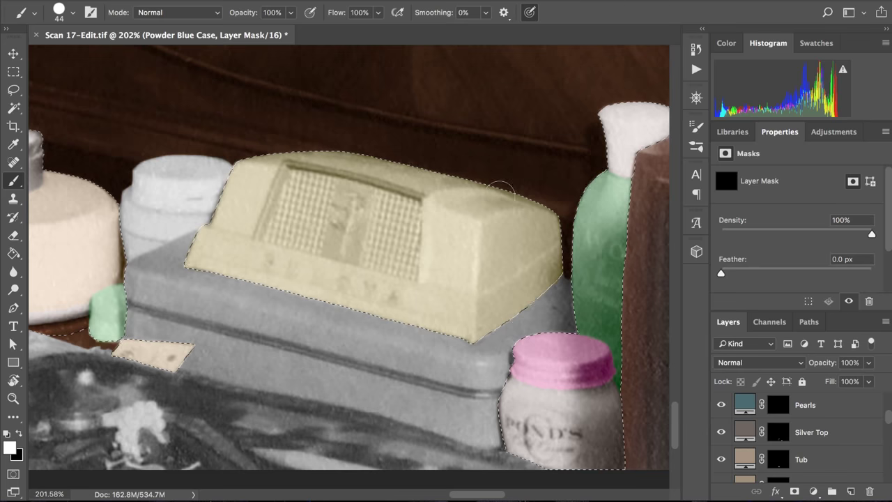
{"action": "scroll", "coordinate": [773, 446], "scroll_direction": "down", "scroll_amount": 5}
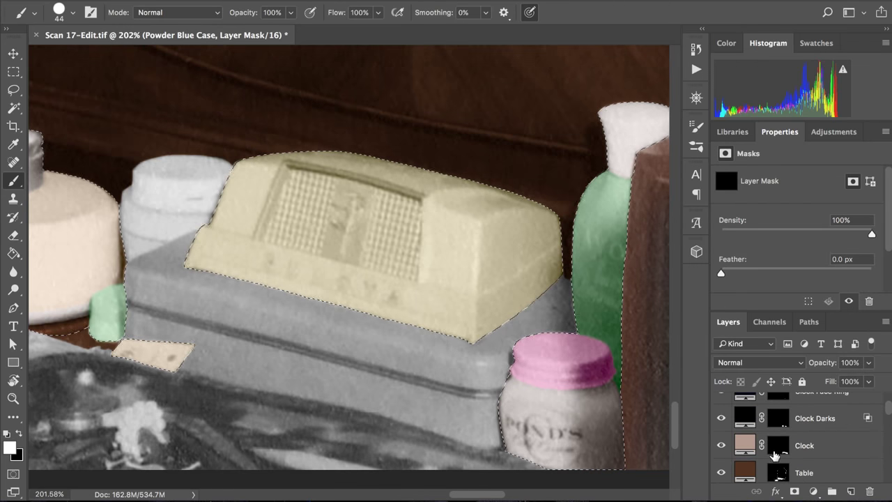
{"action": "left_click", "coordinate": [778, 474], "text": "ctrl"}
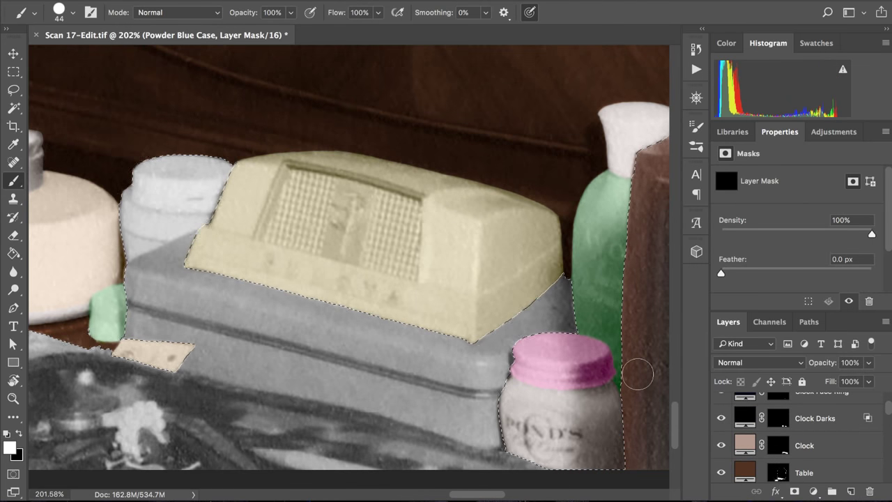
{"action": "scroll", "coordinate": [638, 374], "scroll_direction": "down", "scroll_amount": 1}
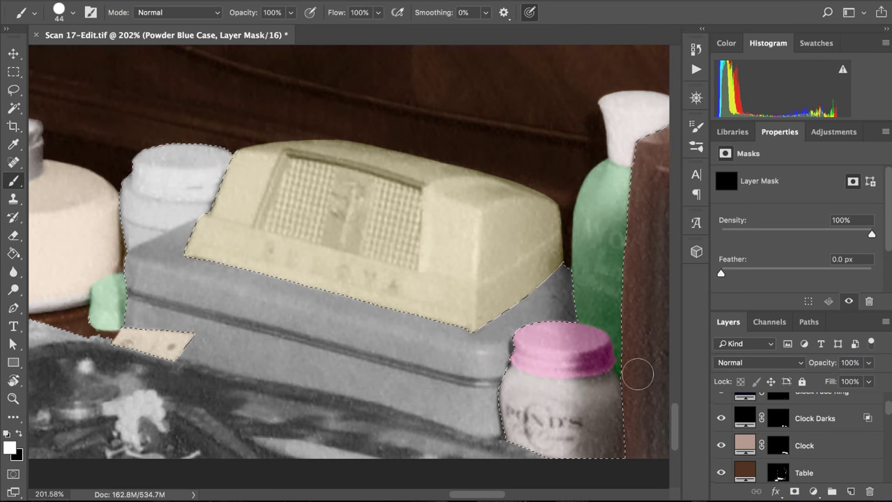
{"action": "scroll", "coordinate": [638, 374], "scroll_direction": "down", "scroll_amount": 1}
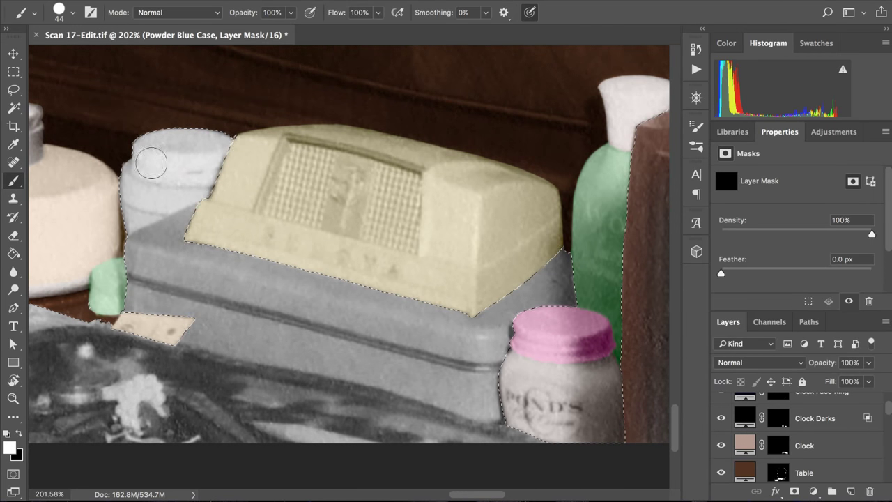
{"action": "scroll", "coordinate": [783, 423], "scroll_direction": "up", "scroll_amount": 1}
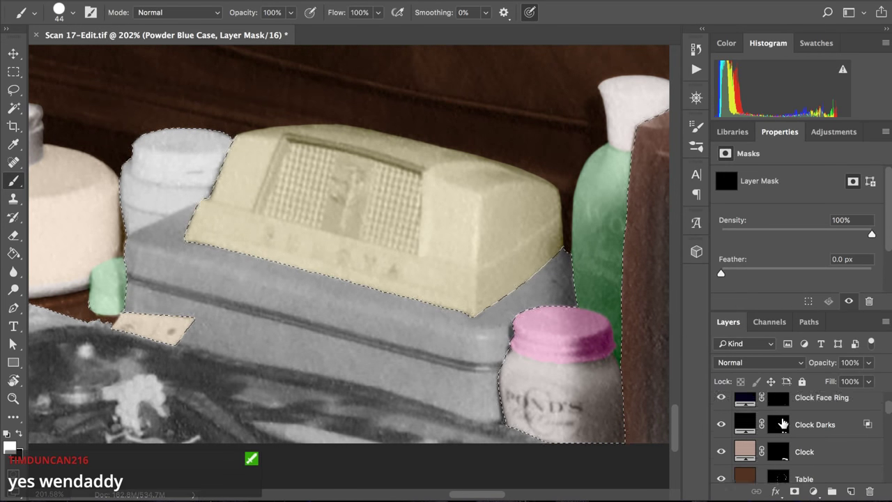
{"action": "scroll", "coordinate": [782, 423], "scroll_direction": "up", "scroll_amount": 3}
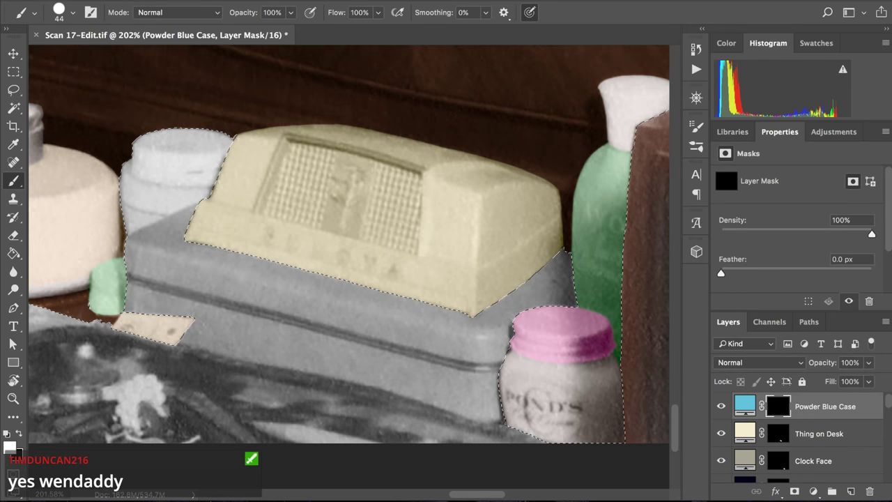
- Invert the selection to isolate the case and resize the brush
{"action": "left_click", "coordinate": [300, 1]}
{"action": "left_click", "coordinate": [317, 32]}
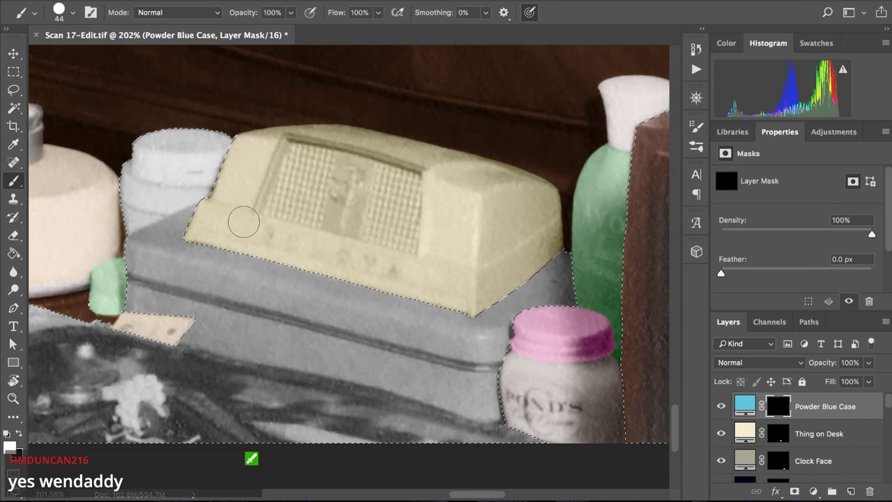
{"action": "scroll", "coordinate": [243, 220], "scroll_direction": "up", "scroll_amount": 2}
{"action": "mouse_move", "coordinate": [283, 264]}
{"action": "left_mouse_down"}
{"action": "mouse_move", "coordinate": [258, 285]}
{"action": "mouse_move", "coordinate": [263, 323]}
{"action": "left_mouse_up"}
{"action": "left_click_drag", "start_coordinate": [276, 88], "coordinate": [276, 89]}
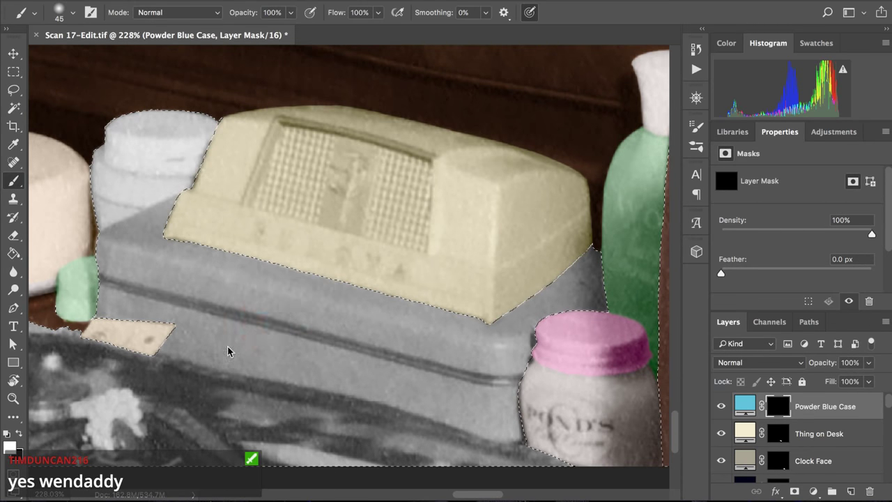
{"action": "left_click_drag", "start_coordinate": [229, 348], "coordinate": [225, 243]}
{"action": "scroll", "coordinate": [225, 244], "scroll_direction": "up", "scroll_amount": 4}
{"action": "scroll", "coordinate": [226, 244], "scroll_direction": "left", "scroll_amount": 5}
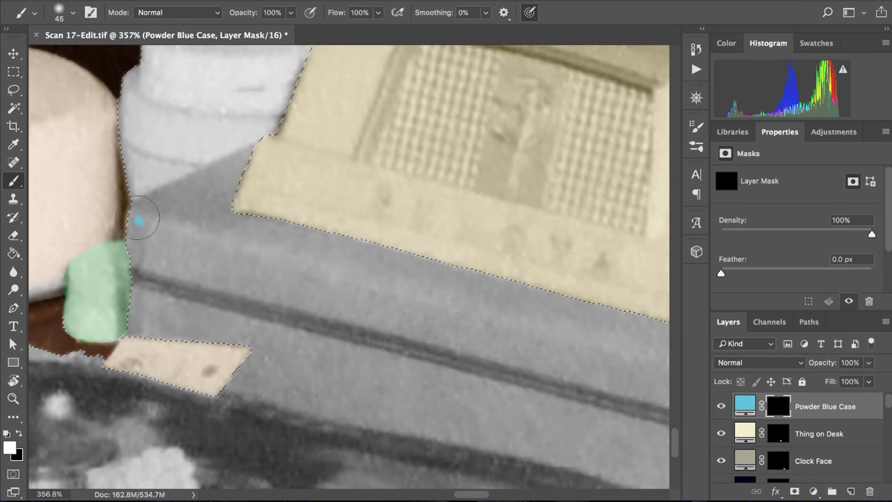
- Paint powder blue along the case's left side and below the beige tag's corner
{"action": "mouse_move", "coordinate": [138, 222]}
{"action": "left_mouse_down"}
{"action": "mouse_move", "coordinate": [131, 213]}
{"action": "mouse_move", "coordinate": [143, 202]}
{"action": "mouse_move", "coordinate": [131, 209]}
{"action": "mouse_move", "coordinate": [139, 212]}
{"action": "mouse_move", "coordinate": [157, 187]}
{"action": "mouse_move", "coordinate": [211, 156]}
{"action": "mouse_move", "coordinate": [272, 145]}
{"action": "left_mouse_up"}
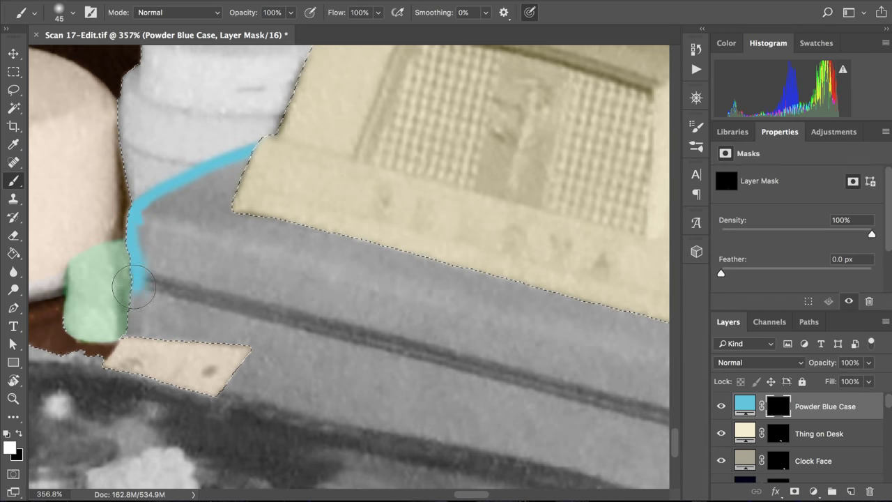
{"action": "mouse_move", "coordinate": [119, 336]}
{"action": "left_mouse_down"}
{"action": "mouse_move", "coordinate": [194, 329]}
{"action": "mouse_move", "coordinate": [259, 340]}
{"action": "mouse_move", "coordinate": [155, 316]}
{"action": "mouse_move", "coordinate": [145, 277]}
{"action": "mouse_move", "coordinate": [148, 324]}
{"action": "mouse_move", "coordinate": [150, 235]}
{"action": "mouse_move", "coordinate": [198, 186]}
{"action": "mouse_move", "coordinate": [179, 223]}
{"action": "mouse_move", "coordinate": [166, 213]}
{"action": "mouse_move", "coordinate": [190, 209]}
{"action": "mouse_move", "coordinate": [206, 176]}
{"action": "left_mouse_up"}
{"action": "scroll", "coordinate": [206, 177], "scroll_direction": "down", "scroll_amount": 5}
{"action": "scroll", "coordinate": [206, 176], "scroll_direction": "right", "scroll_amount": 4}
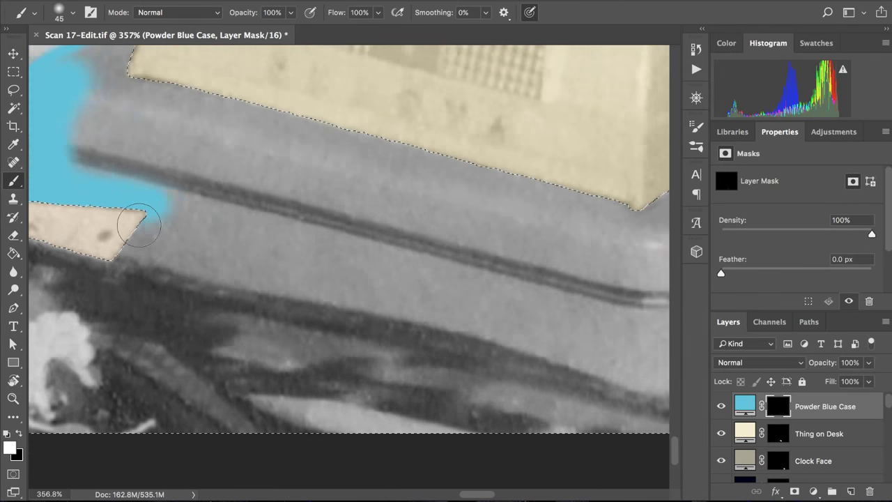
{"action": "scroll", "coordinate": [138, 224], "scroll_direction": "down", "scroll_amount": 2}
{"action": "scroll", "coordinate": [139, 225], "scroll_direction": "right", "scroll_amount": 1}
{"action": "mouse_move", "coordinate": [150, 226]}
{"action": "left_mouse_down"}
{"action": "mouse_move", "coordinate": [136, 213]}
{"action": "mouse_move", "coordinate": [118, 221]}
{"action": "mouse_move", "coordinate": [262, 257]}
{"action": "left_mouse_up"}
{"action": "scroll", "coordinate": [288, 219], "scroll_direction": "down", "scroll_amount": 3}
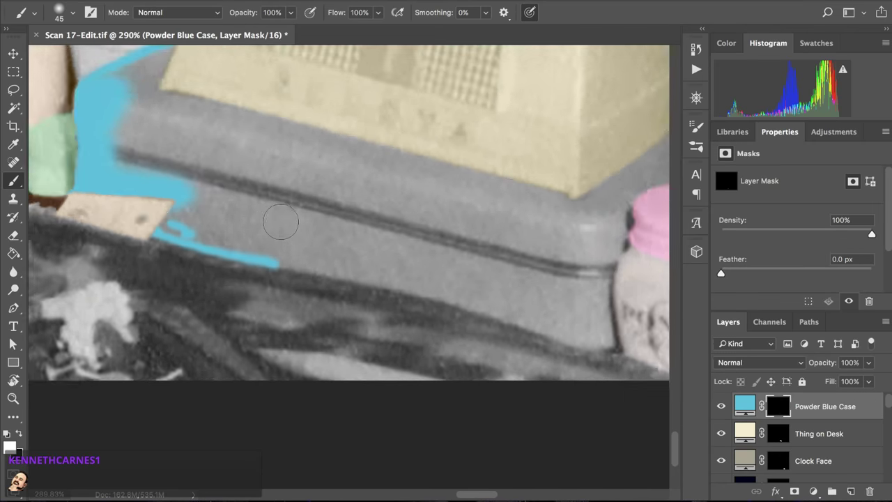
{"action": "scroll", "coordinate": [218, 171], "scroll_direction": "left", "scroll_amount": 2}
{"action": "scroll", "coordinate": [214, 175], "scroll_direction": "down", "scroll_amount": 2}
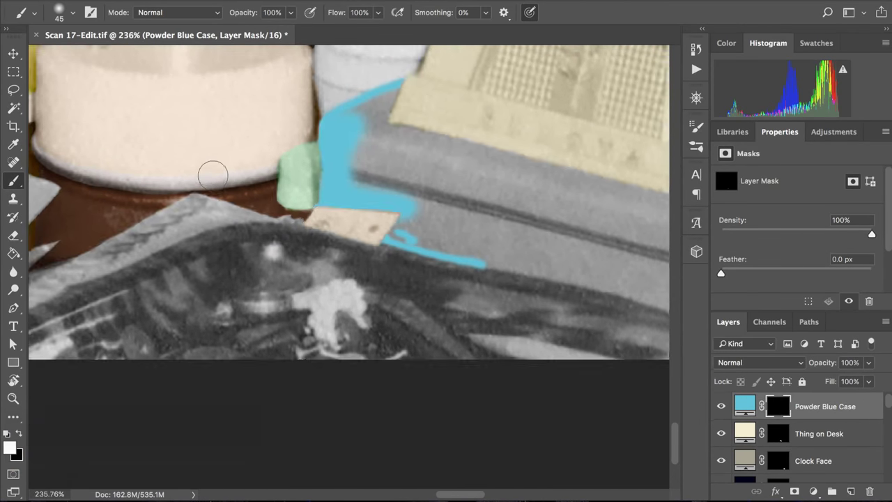
{"action": "scroll", "coordinate": [206, 126], "scroll_direction": "down", "scroll_amount": 3}
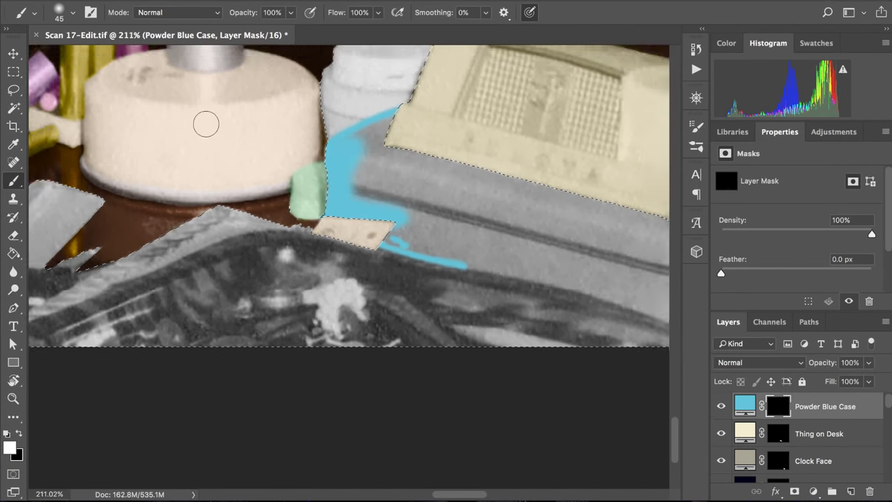
- Paint powder blue in short strokes along the case's lower edge
{"action": "scroll", "coordinate": [206, 127], "scroll_direction": "down", "scroll_amount": 1}
{"action": "key", "text": "ctrl+alt+2"}
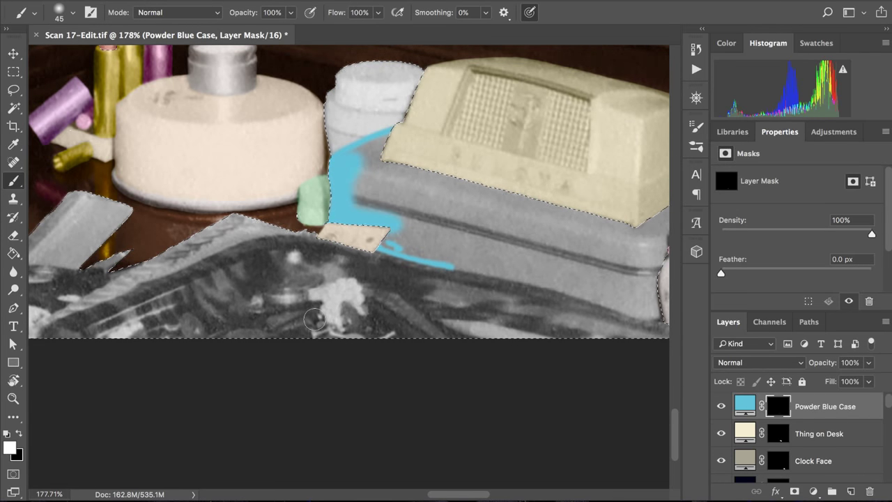
{"action": "scroll", "coordinate": [314, 319], "scroll_direction": "up", "scroll_amount": 5}
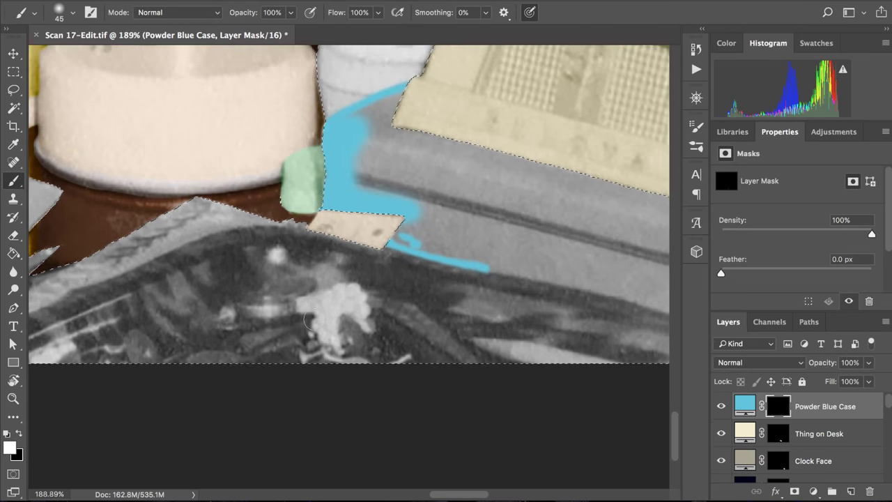
{"action": "scroll", "coordinate": [313, 319], "scroll_direction": "up", "scroll_amount": 5}
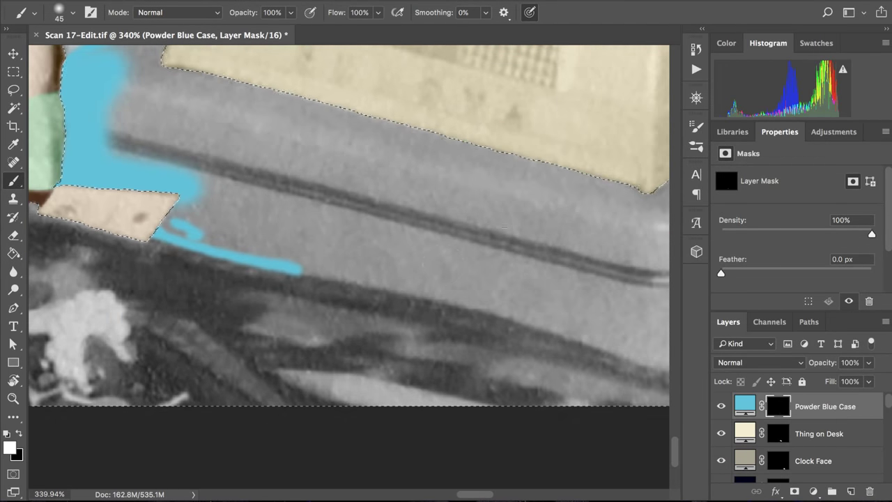
{"action": "scroll", "coordinate": [348, 189], "scroll_direction": "right", "scroll_amount": 4}
{"action": "scroll", "coordinate": [348, 190], "scroll_direction": "down", "scroll_amount": 2}
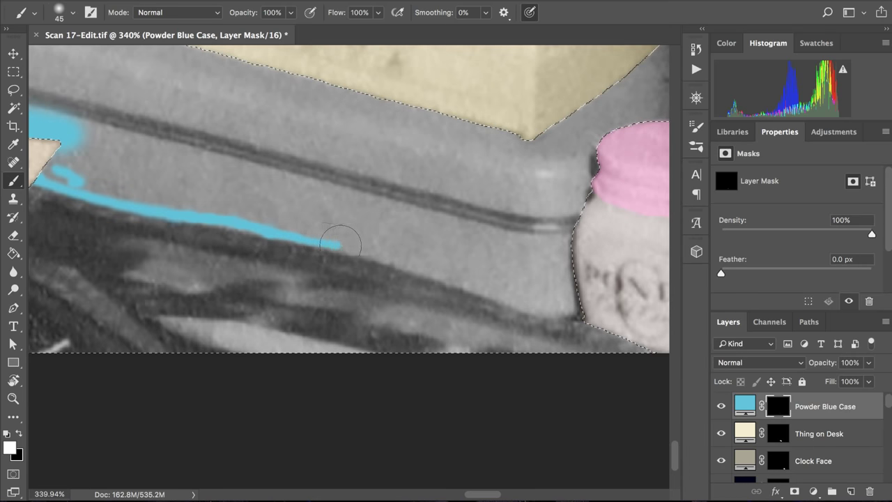
{"action": "left_click_drag", "start_coordinate": [354, 247], "coordinate": [368, 249]}
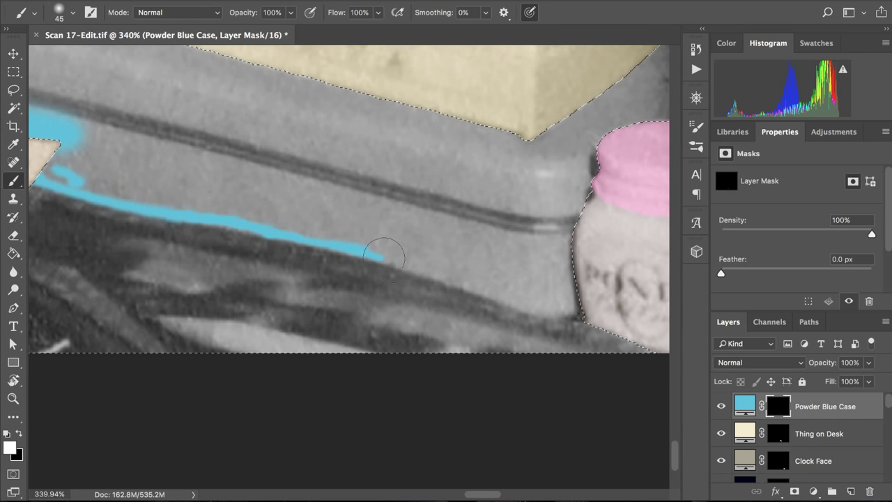
{"action": "left_click_drag", "start_coordinate": [395, 261], "coordinate": [406, 263]}
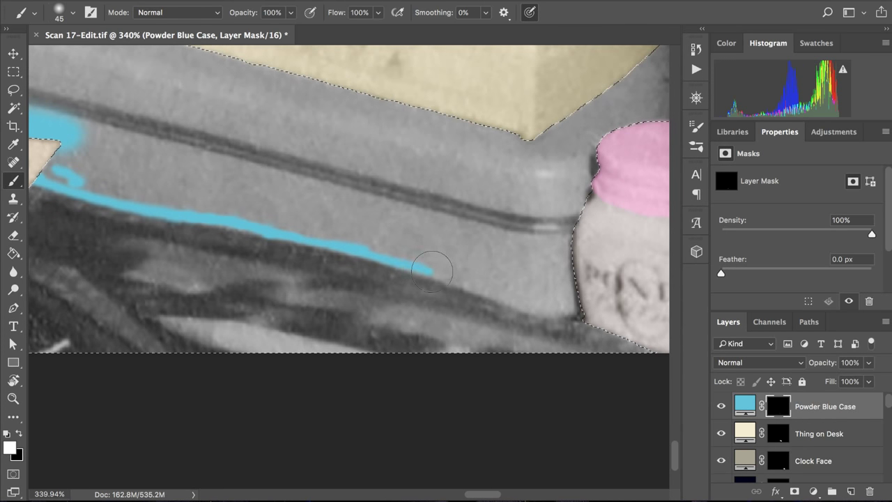
{"action": "scroll", "coordinate": [432, 271], "scroll_direction": "right", "scroll_amount": 5}
{"action": "scroll", "coordinate": [432, 271], "scroll_direction": "down", "scroll_amount": 1}
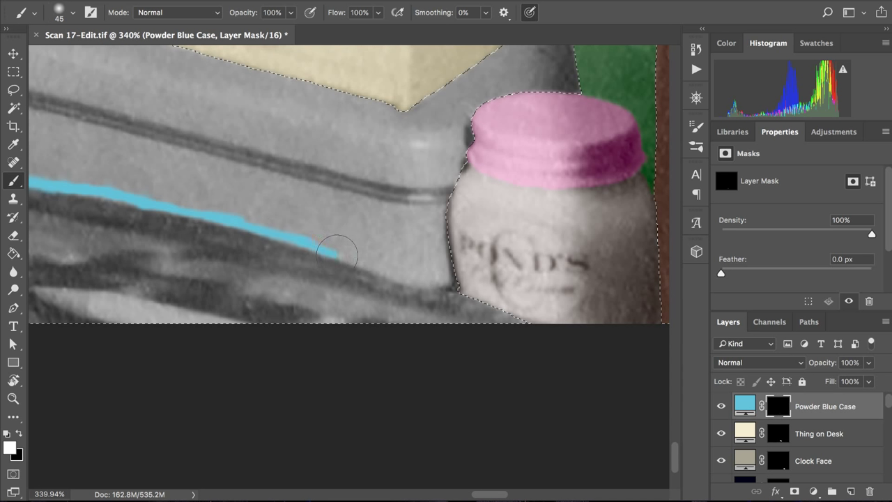
{"action": "left_click_drag", "start_coordinate": [371, 267], "coordinate": [381, 273]}
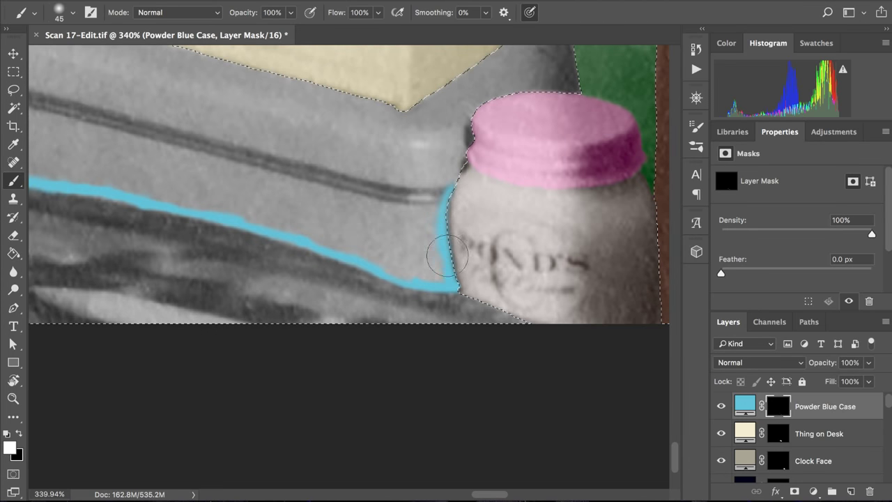
- Fill the corner between the radio box and the Pond's jar lid with blue, extending left along the box
{"action": "mouse_move", "coordinate": [468, 148]}
{"action": "left_mouse_down"}
{"action": "mouse_move", "coordinate": [464, 110]}
{"action": "mouse_move", "coordinate": [475, 127]}
{"action": "left_mouse_up"}
{"action": "scroll", "coordinate": [477, 165], "scroll_direction": "up", "scroll_amount": 5}
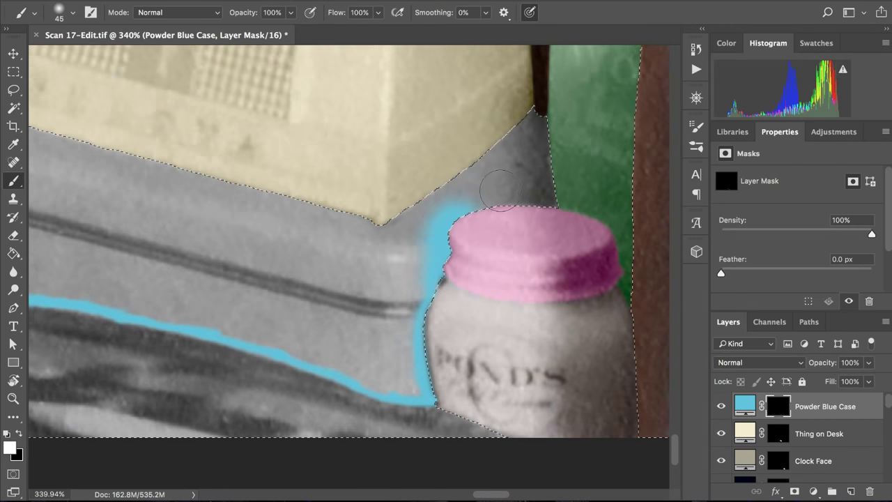
{"action": "left_click", "coordinate": [514, 159]}
{"action": "mouse_move", "coordinate": [514, 155]}
{"action": "left_mouse_down"}
{"action": "mouse_move", "coordinate": [540, 118]}
{"action": "mouse_move", "coordinate": [526, 185]}
{"action": "mouse_move", "coordinate": [550, 186]}
{"action": "mouse_move", "coordinate": [491, 182]}
{"action": "mouse_move", "coordinate": [487, 150]}
{"action": "left_mouse_up"}
{"action": "left_click_drag", "start_coordinate": [411, 208], "coordinate": [369, 234]}
{"action": "mouse_move", "coordinate": [418, 247]}
{"action": "left_mouse_down"}
{"action": "mouse_move", "coordinate": [390, 275]}
{"action": "mouse_move", "coordinate": [398, 307]}
{"action": "mouse_move", "coordinate": [344, 296]}
{"action": "mouse_move", "coordinate": [382, 287]}
{"action": "mouse_move", "coordinate": [340, 226]}
{"action": "mouse_move", "coordinate": [313, 223]}
{"action": "mouse_move", "coordinate": [370, 233]}
{"action": "mouse_move", "coordinate": [286, 227]}
{"action": "mouse_move", "coordinate": [142, 167]}
{"action": "left_mouse_up"}
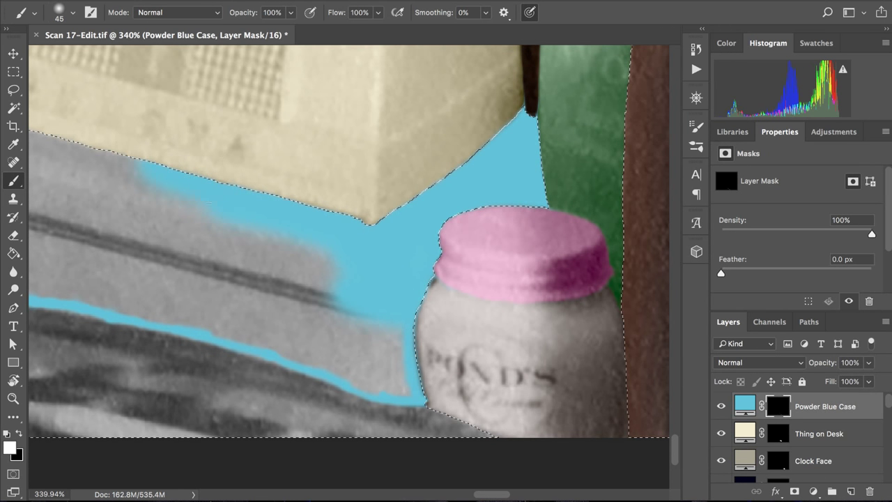
{"action": "left_click_drag", "start_coordinate": [209, 202], "coordinate": [130, 185]}
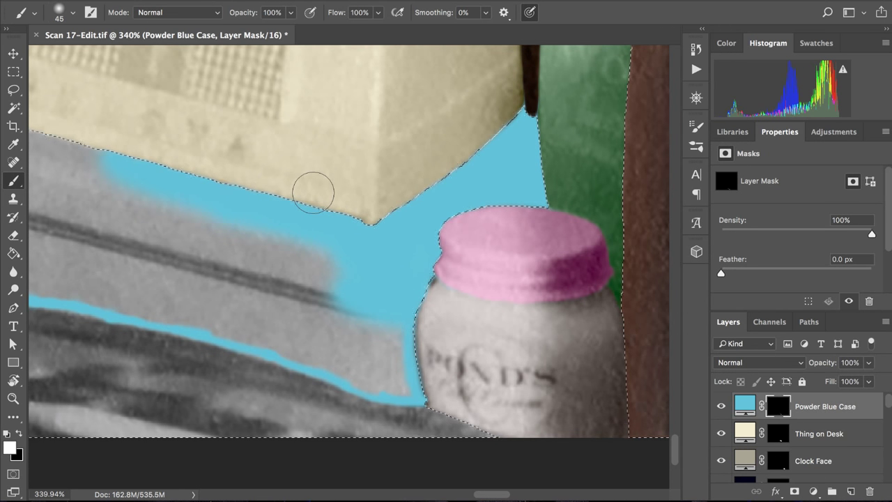
{"action": "scroll", "coordinate": [313, 190], "scroll_direction": "left", "scroll_amount": 5}
{"action": "scroll", "coordinate": [325, 202], "scroll_direction": "left", "scroll_amount": 4}
{"action": "scroll", "coordinate": [324, 202], "scroll_direction": "up", "scroll_amount": 1}
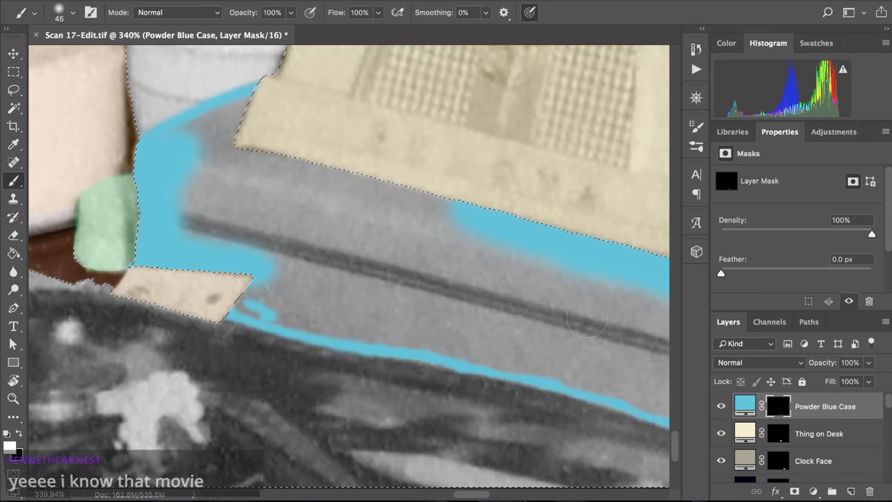
- View the Powder Blue Case mask alone and set the brush to 24 px at 100% hardness
{"action": "left_click", "coordinate": [778, 405], "text": "alt"}
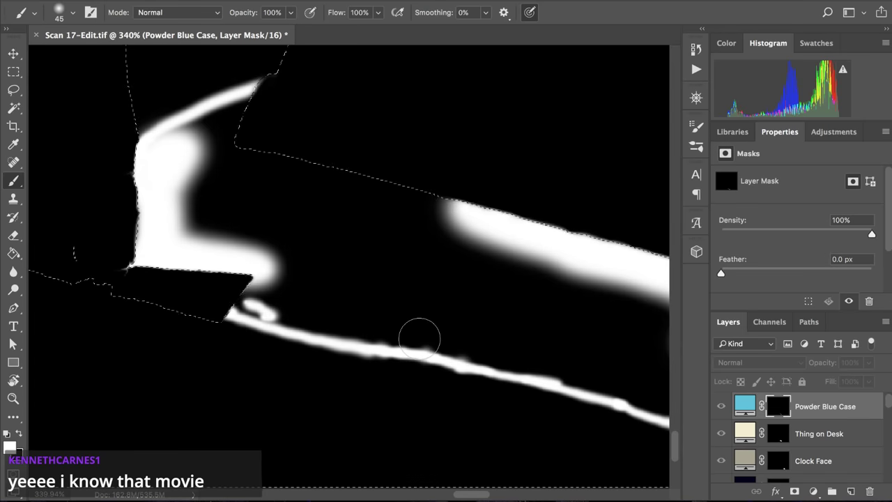
{"action": "left_click_drag", "start_coordinate": [419, 339], "coordinate": [408, 402]}
{"action": "left_click_drag", "start_coordinate": [368, 229], "coordinate": [364, 408]}
{"action": "left_click_drag", "start_coordinate": [345, 252], "coordinate": [342, 370]}
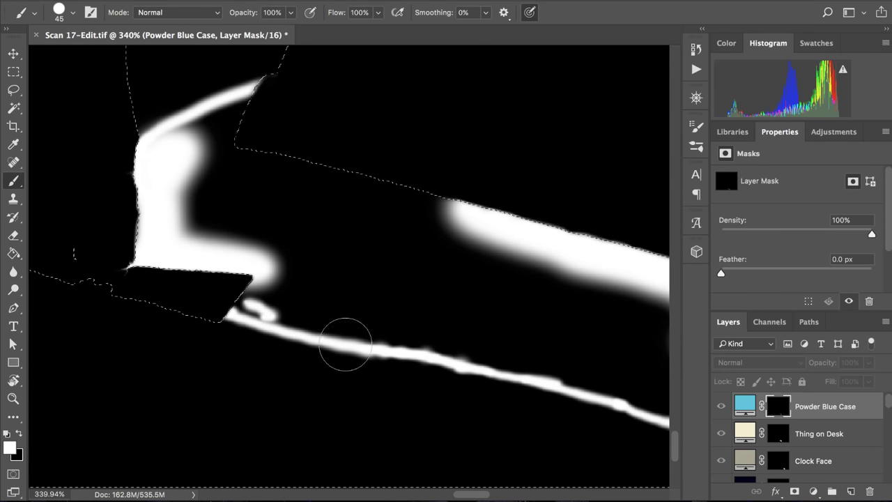
{"action": "left_click_drag", "start_coordinate": [314, 169], "coordinate": [290, 170]}
{"action": "scroll", "coordinate": [291, 170], "scroll_direction": "up", "scroll_amount": 3}
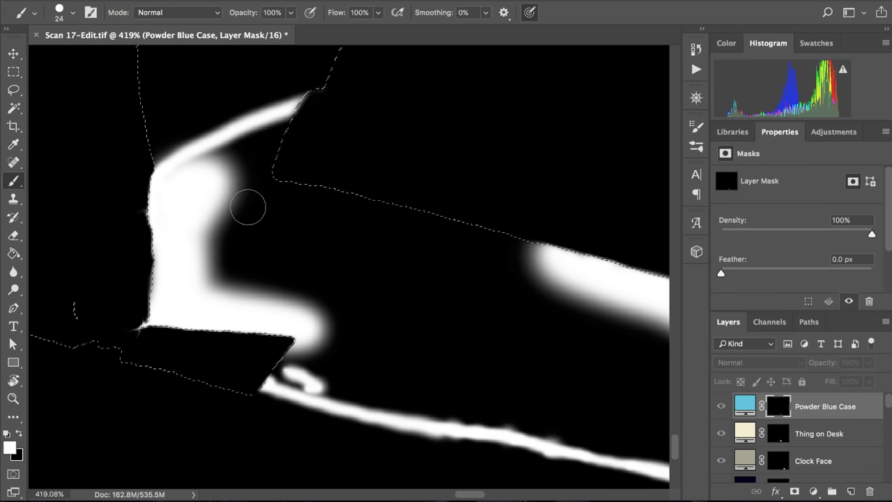
- Paint white over the case area, its top edge and the dark corner above the lower strip
{"action": "mouse_move", "coordinate": [179, 179]}
{"action": "left_mouse_down"}
{"action": "mouse_move", "coordinate": [321, 117]}
{"action": "mouse_move", "coordinate": [256, 151]}
{"action": "mouse_move", "coordinate": [217, 188]}
{"action": "mouse_move", "coordinate": [205, 225]}
{"action": "mouse_move", "coordinate": [263, 168]}
{"action": "mouse_move", "coordinate": [286, 162]}
{"action": "mouse_move", "coordinate": [227, 207]}
{"action": "mouse_move", "coordinate": [205, 256]}
{"action": "mouse_move", "coordinate": [204, 232]}
{"action": "mouse_move", "coordinate": [197, 251]}
{"action": "mouse_move", "coordinate": [201, 268]}
{"action": "mouse_move", "coordinate": [299, 301]}
{"action": "mouse_move", "coordinate": [216, 280]}
{"action": "left_mouse_up"}
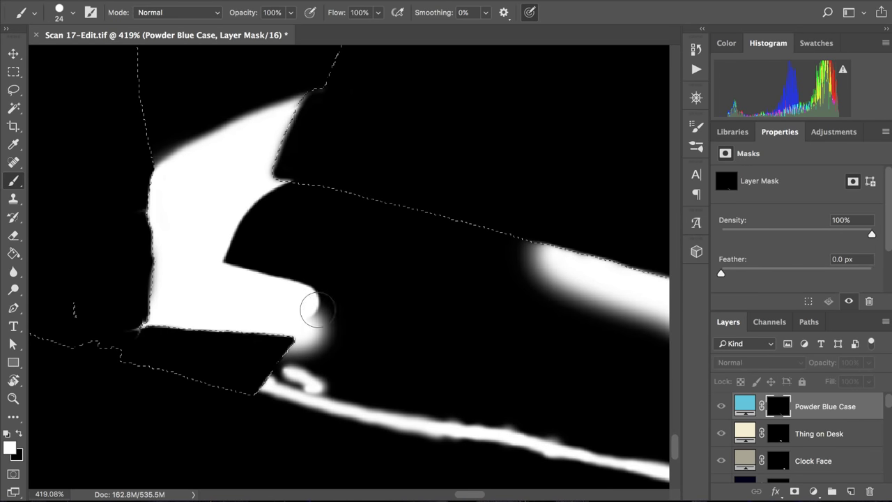
{"action": "mouse_move", "coordinate": [318, 308]}
{"action": "left_mouse_down"}
{"action": "mouse_move", "coordinate": [364, 321]}
{"action": "mouse_move", "coordinate": [230, 248]}
{"action": "mouse_move", "coordinate": [263, 206]}
{"action": "mouse_move", "coordinate": [277, 202]}
{"action": "mouse_move", "coordinate": [267, 218]}
{"action": "mouse_move", "coordinate": [305, 180]}
{"action": "mouse_move", "coordinate": [268, 237]}
{"action": "mouse_move", "coordinate": [341, 196]}
{"action": "mouse_move", "coordinate": [298, 245]}
{"action": "mouse_move", "coordinate": [391, 189]}
{"action": "mouse_move", "coordinate": [311, 264]}
{"action": "mouse_move", "coordinate": [418, 210]}
{"action": "mouse_move", "coordinate": [378, 239]}
{"action": "mouse_move", "coordinate": [441, 225]}
{"action": "mouse_move", "coordinate": [347, 270]}
{"action": "mouse_move", "coordinate": [337, 294]}
{"action": "mouse_move", "coordinate": [420, 269]}
{"action": "mouse_move", "coordinate": [480, 220]}
{"action": "mouse_move", "coordinate": [489, 229]}
{"action": "mouse_move", "coordinate": [482, 258]}
{"action": "mouse_move", "coordinate": [518, 242]}
{"action": "mouse_move", "coordinate": [540, 270]}
{"action": "mouse_move", "coordinate": [578, 273]}
{"action": "left_mouse_up"}
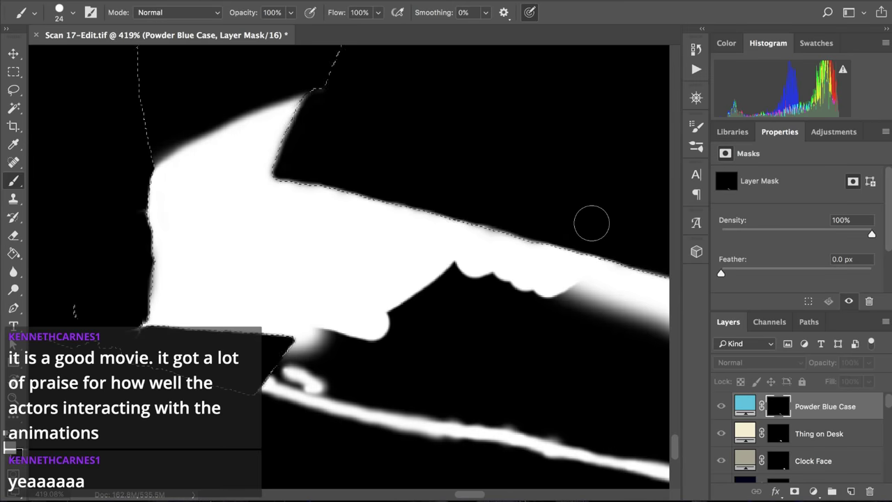
{"action": "scroll", "coordinate": [591, 223], "scroll_direction": "right", "scroll_amount": 3}
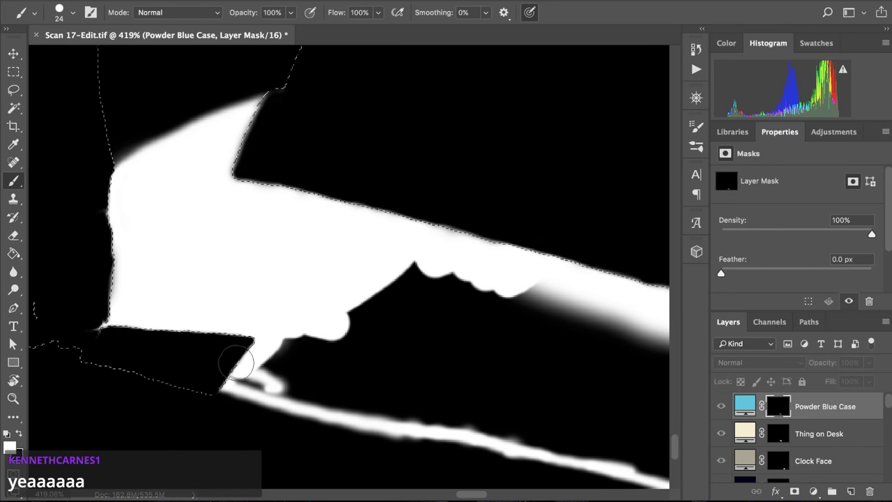
{"action": "mouse_move", "coordinate": [237, 362]}
{"action": "left_mouse_down"}
{"action": "mouse_move", "coordinate": [304, 357]}
{"action": "mouse_move", "coordinate": [307, 340]}
{"action": "mouse_move", "coordinate": [380, 331]}
{"action": "mouse_move", "coordinate": [357, 330]}
{"action": "mouse_move", "coordinate": [423, 295]}
{"action": "mouse_move", "coordinate": [379, 298]}
{"action": "mouse_move", "coordinate": [450, 270]}
{"action": "mouse_move", "coordinate": [345, 311]}
{"action": "mouse_move", "coordinate": [439, 297]}
{"action": "mouse_move", "coordinate": [573, 295]}
{"action": "mouse_move", "coordinate": [581, 275]}
{"action": "left_mouse_up"}
{"action": "scroll", "coordinate": [457, 230], "scroll_direction": "right", "scroll_amount": 3}
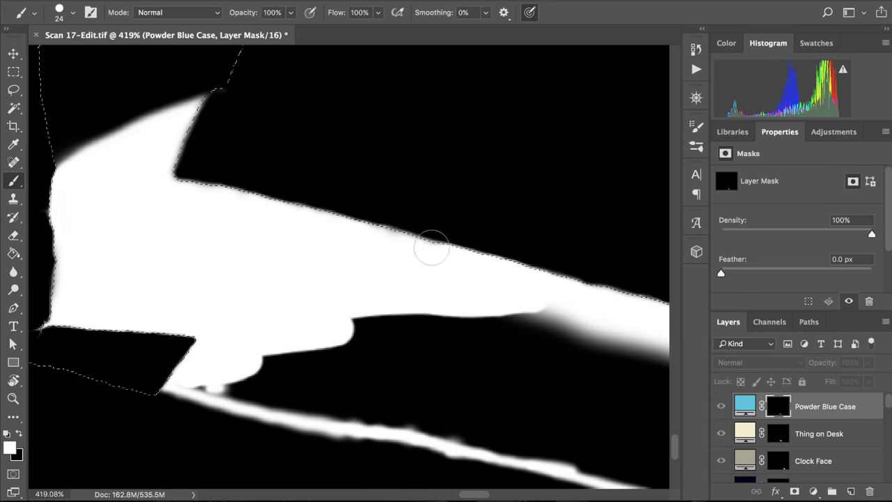
{"action": "mouse_move", "coordinate": [431, 248]}
{"action": "left_mouse_down"}
{"action": "mouse_move", "coordinate": [289, 189]}
{"action": "mouse_move", "coordinate": [190, 172]}
{"action": "mouse_move", "coordinate": [201, 123]}
{"action": "mouse_move", "coordinate": [214, 119]}
{"action": "mouse_move", "coordinate": [199, 123]}
{"action": "mouse_move", "coordinate": [237, 100]}
{"action": "left_mouse_up"}
- Widen the white mask area on the right, below the V-notch
{"action": "scroll", "coordinate": [251, 115], "scroll_direction": "right", "scroll_amount": 5}
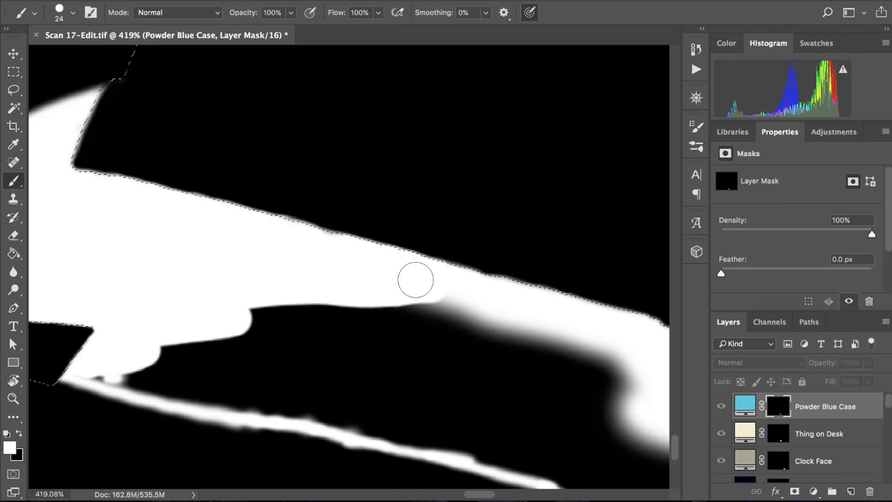
{"action": "mouse_move", "coordinate": [415, 280]}
{"action": "left_mouse_down"}
{"action": "mouse_move", "coordinate": [495, 303]}
{"action": "mouse_move", "coordinate": [419, 269]}
{"action": "mouse_move", "coordinate": [571, 292]}
{"action": "left_mouse_up"}
{"action": "scroll", "coordinate": [543, 249], "scroll_direction": "down", "scroll_amount": 2}
{"action": "scroll", "coordinate": [544, 249], "scroll_direction": "right", "scroll_amount": 2}
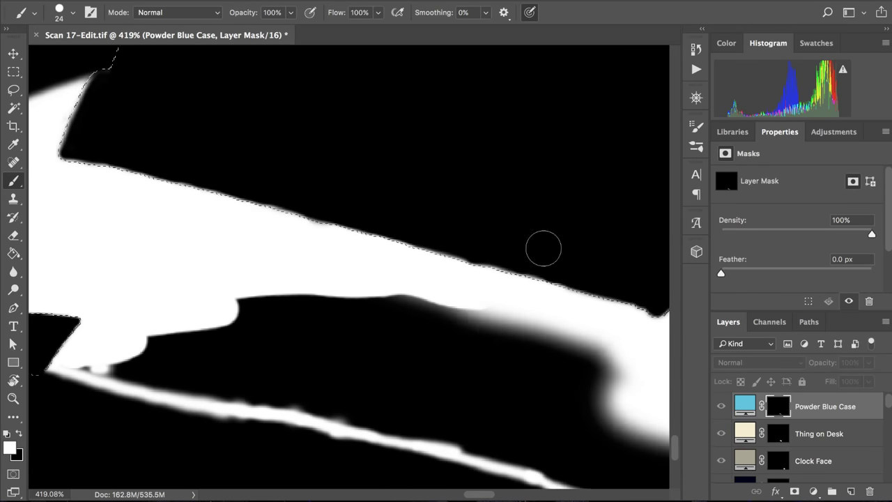
{"action": "scroll", "coordinate": [543, 249], "scroll_direction": "down", "scroll_amount": 5}
{"action": "scroll", "coordinate": [544, 249], "scroll_direction": "right", "scroll_amount": 7}
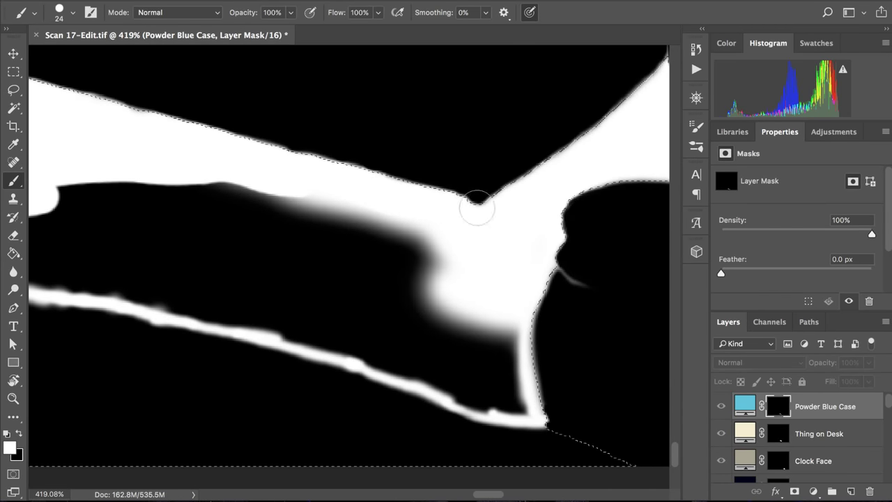
{"action": "mouse_move", "coordinate": [477, 208]}
{"action": "left_mouse_down"}
{"action": "mouse_move", "coordinate": [472, 237]}
{"action": "mouse_move", "coordinate": [432, 248]}
{"action": "mouse_move", "coordinate": [422, 228]}
{"action": "mouse_move", "coordinate": [447, 306]}
{"action": "mouse_move", "coordinate": [357, 215]}
{"action": "mouse_move", "coordinate": [405, 243]}
{"action": "mouse_move", "coordinate": [222, 169]}
{"action": "mouse_move", "coordinate": [93, 159]}
{"action": "mouse_move", "coordinate": [72, 164]}
{"action": "mouse_move", "coordinate": [58, 185]}
{"action": "mouse_move", "coordinate": [242, 193]}
{"action": "mouse_move", "coordinate": [317, 212]}
{"action": "mouse_move", "coordinate": [421, 254]}
{"action": "mouse_move", "coordinate": [418, 260]}
{"action": "mouse_move", "coordinate": [327, 233]}
{"action": "mouse_move", "coordinate": [320, 223]}
{"action": "mouse_move", "coordinate": [419, 235]}
{"action": "mouse_move", "coordinate": [371, 214]}
{"action": "mouse_move", "coordinate": [400, 213]}
{"action": "mouse_move", "coordinate": [412, 230]}
{"action": "mouse_move", "coordinate": [412, 268]}
{"action": "mouse_move", "coordinate": [496, 340]}
{"action": "mouse_move", "coordinate": [512, 336]}
{"action": "mouse_move", "coordinate": [500, 326]}
{"action": "mouse_move", "coordinate": [521, 368]}
{"action": "left_mouse_up"}
{"action": "scroll", "coordinate": [513, 360], "scroll_direction": "left", "scroll_amount": 5}
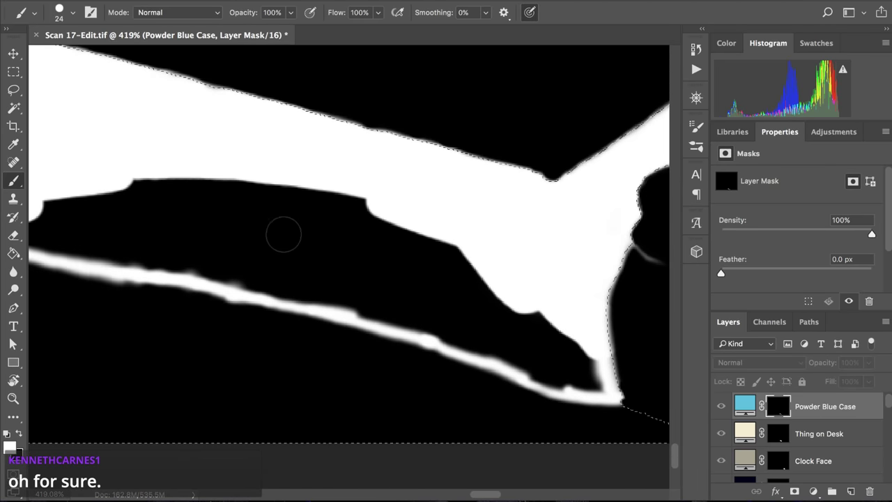
{"action": "scroll", "coordinate": [283, 234], "scroll_direction": "left", "scroll_amount": 5}
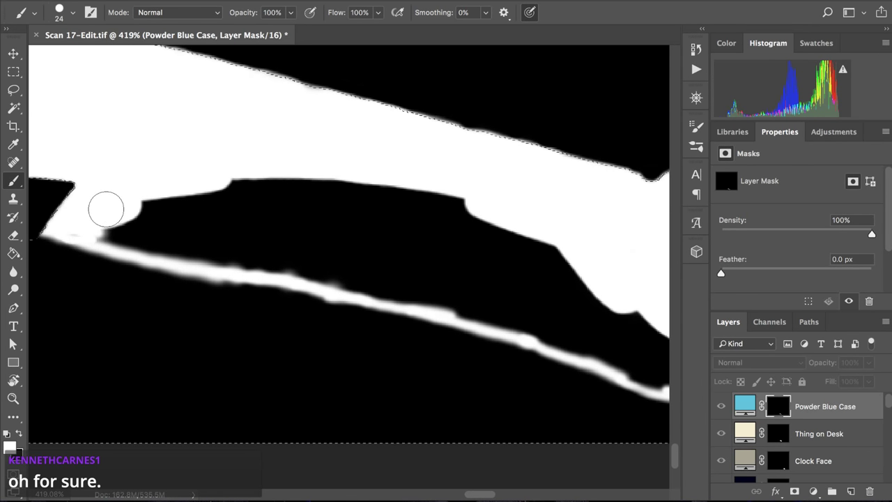
{"action": "scroll", "coordinate": [95, 216], "scroll_direction": "up", "scroll_amount": 1}
- Paint white over the gap, left edge and black blob in the Powder Blue Case mask
{"action": "scroll", "coordinate": [96, 215], "scroll_direction": "up", "scroll_amount": 3}
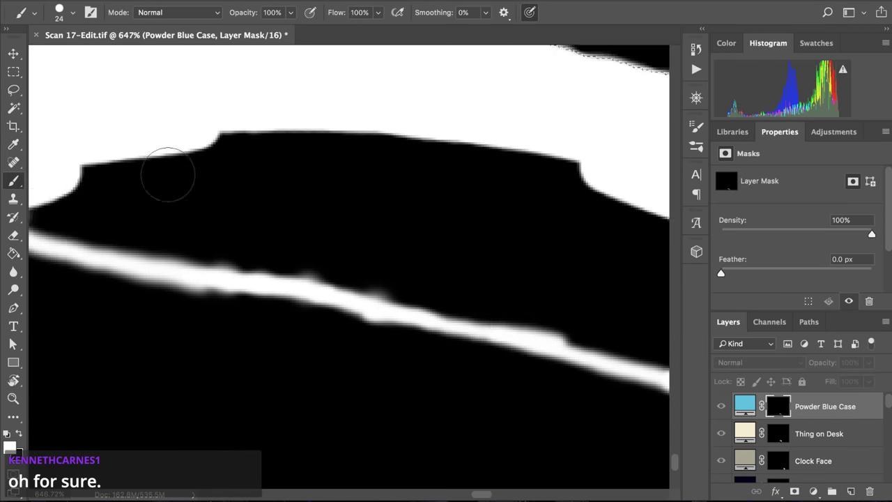
{"action": "mouse_move", "coordinate": [332, 237]}
{"action": "left_mouse_down"}
{"action": "mouse_move", "coordinate": [398, 250]}
{"action": "mouse_move", "coordinate": [371, 245]}
{"action": "mouse_move", "coordinate": [426, 267]}
{"action": "mouse_move", "coordinate": [376, 248]}
{"action": "mouse_move", "coordinate": [436, 234]}
{"action": "mouse_move", "coordinate": [436, 220]}
{"action": "mouse_move", "coordinate": [482, 209]}
{"action": "mouse_move", "coordinate": [451, 210]}
{"action": "mouse_move", "coordinate": [473, 205]}
{"action": "mouse_move", "coordinate": [431, 230]}
{"action": "mouse_move", "coordinate": [422, 241]}
{"action": "mouse_move", "coordinate": [429, 251]}
{"action": "mouse_move", "coordinate": [533, 271]}
{"action": "mouse_move", "coordinate": [511, 222]}
{"action": "mouse_move", "coordinate": [516, 181]}
{"action": "left_mouse_up"}
{"action": "key", "text": "ctrl+z"}
{"action": "scroll", "coordinate": [505, 156], "scroll_direction": "right", "scroll_amount": 5}
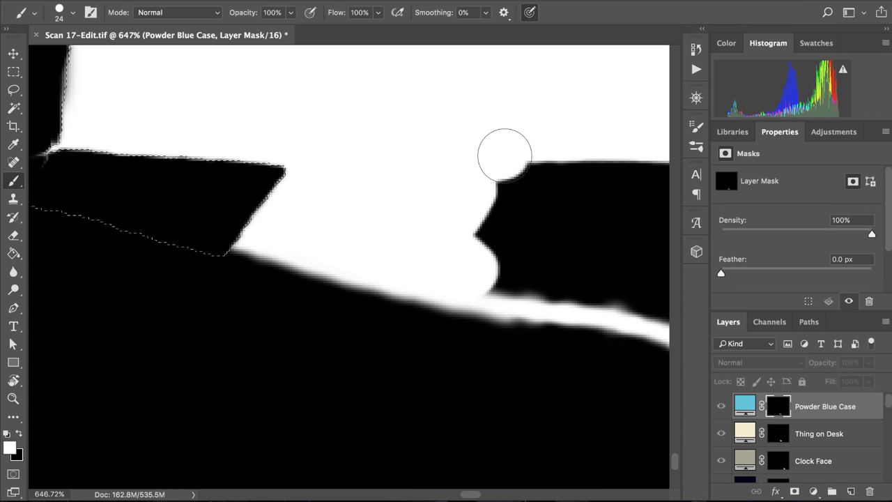
{"action": "mouse_move", "coordinate": [478, 148]}
{"action": "left_mouse_down"}
{"action": "mouse_move", "coordinate": [401, 195]}
{"action": "mouse_move", "coordinate": [387, 244]}
{"action": "left_mouse_up"}
{"action": "mouse_move", "coordinate": [411, 258]}
{"action": "left_mouse_down"}
{"action": "mouse_move", "coordinate": [478, 269]}
{"action": "mouse_move", "coordinate": [497, 263]}
{"action": "left_mouse_up"}
{"action": "scroll", "coordinate": [457, 201], "scroll_direction": "right", "scroll_amount": 3}
{"action": "mouse_move", "coordinate": [456, 202]}
{"action": "left_mouse_down"}
{"action": "mouse_move", "coordinate": [391, 204]}
{"action": "mouse_move", "coordinate": [411, 193]}
{"action": "mouse_move", "coordinate": [456, 208]}
{"action": "mouse_move", "coordinate": [505, 163]}
{"action": "mouse_move", "coordinate": [450, 185]}
{"action": "mouse_move", "coordinate": [517, 143]}
{"action": "mouse_move", "coordinate": [445, 187]}
{"action": "mouse_move", "coordinate": [425, 218]}
{"action": "mouse_move", "coordinate": [471, 238]}
{"action": "mouse_move", "coordinate": [463, 255]}
{"action": "mouse_move", "coordinate": [477, 264]}
{"action": "mouse_move", "coordinate": [535, 281]}
{"action": "mouse_move", "coordinate": [514, 200]}
{"action": "mouse_move", "coordinate": [581, 121]}
{"action": "mouse_move", "coordinate": [527, 225]}
{"action": "mouse_move", "coordinate": [557, 260]}
{"action": "mouse_move", "coordinate": [567, 210]}
{"action": "left_mouse_up"}
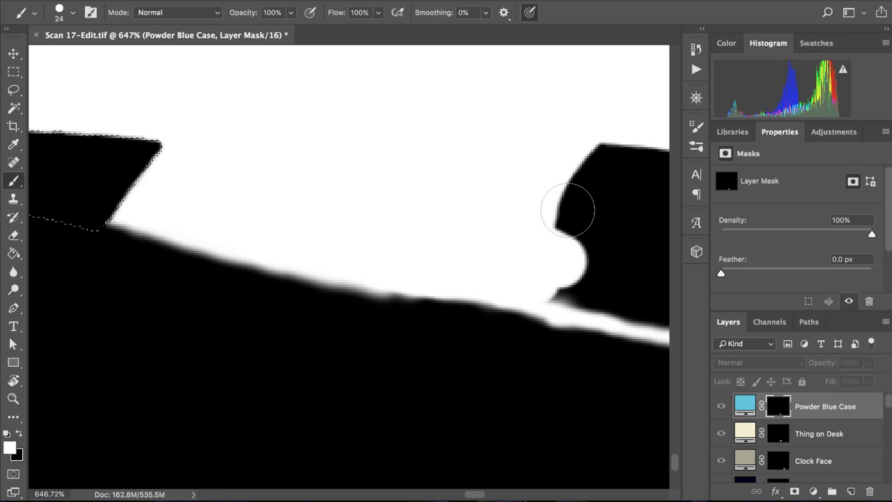
{"action": "scroll", "coordinate": [567, 209], "scroll_direction": "right", "scroll_amount": 3}
{"action": "scroll", "coordinate": [567, 210], "scroll_direction": "up", "scroll_amount": 1}
{"action": "scroll", "coordinate": [444, 223], "scroll_direction": "right", "scroll_amount": 2}
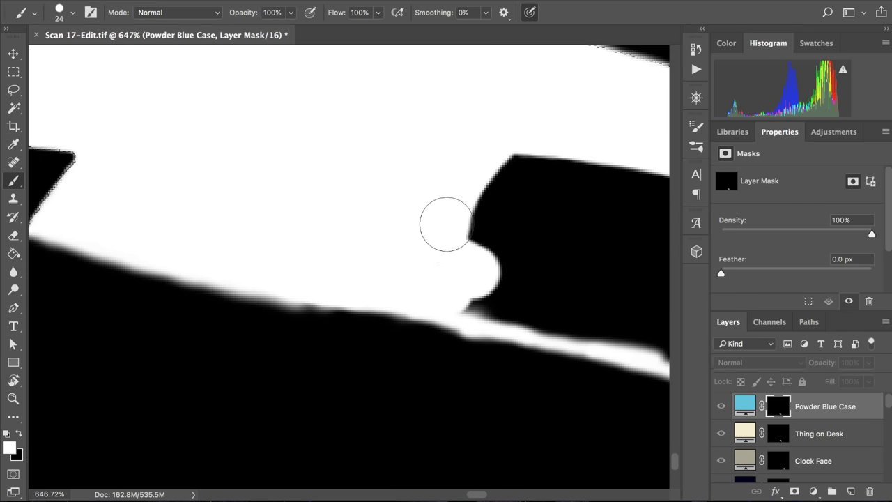
- Paint white along the mask's lower edge and fill the lower-left notch
{"action": "left_click_drag", "start_coordinate": [444, 293], "coordinate": [542, 312]}
{"action": "scroll", "coordinate": [524, 291], "scroll_direction": "right", "scroll_amount": 1}
{"action": "scroll", "coordinate": [524, 291], "scroll_direction": "right", "scroll_amount": 3}
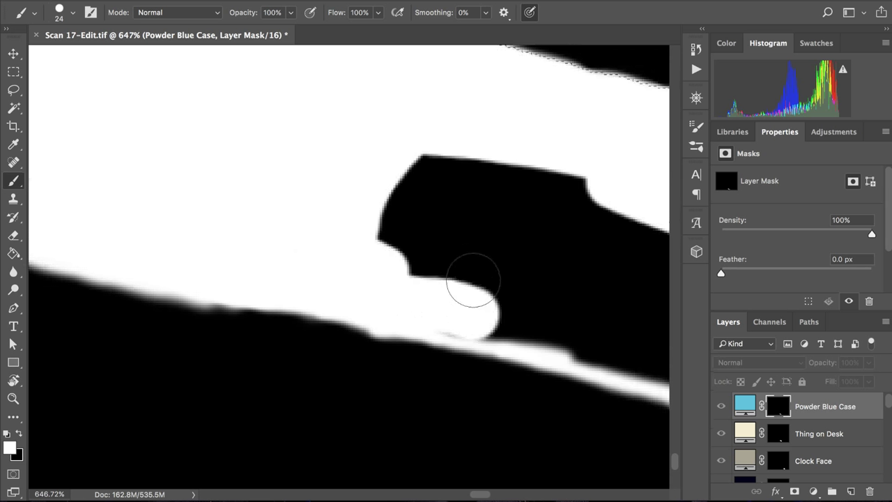
{"action": "left_click_drag", "start_coordinate": [489, 319], "coordinate": [579, 340]}
{"action": "mouse_move", "coordinate": [385, 179]}
{"action": "left_mouse_down"}
{"action": "mouse_move", "coordinate": [397, 254]}
{"action": "mouse_move", "coordinate": [411, 265]}
{"action": "mouse_move", "coordinate": [463, 151]}
{"action": "mouse_move", "coordinate": [432, 167]}
{"action": "mouse_move", "coordinate": [429, 264]}
{"action": "mouse_move", "coordinate": [467, 205]}
{"action": "mouse_move", "coordinate": [547, 186]}
{"action": "mouse_move", "coordinate": [488, 188]}
{"action": "mouse_move", "coordinate": [526, 174]}
{"action": "mouse_move", "coordinate": [579, 189]}
{"action": "mouse_move", "coordinate": [554, 190]}
{"action": "mouse_move", "coordinate": [489, 223]}
{"action": "mouse_move", "coordinate": [473, 249]}
{"action": "mouse_move", "coordinate": [493, 273]}
{"action": "mouse_move", "coordinate": [450, 251]}
{"action": "mouse_move", "coordinate": [482, 239]}
{"action": "left_mouse_up"}
{"action": "scroll", "coordinate": [482, 239], "scroll_direction": "right", "scroll_amount": 10}
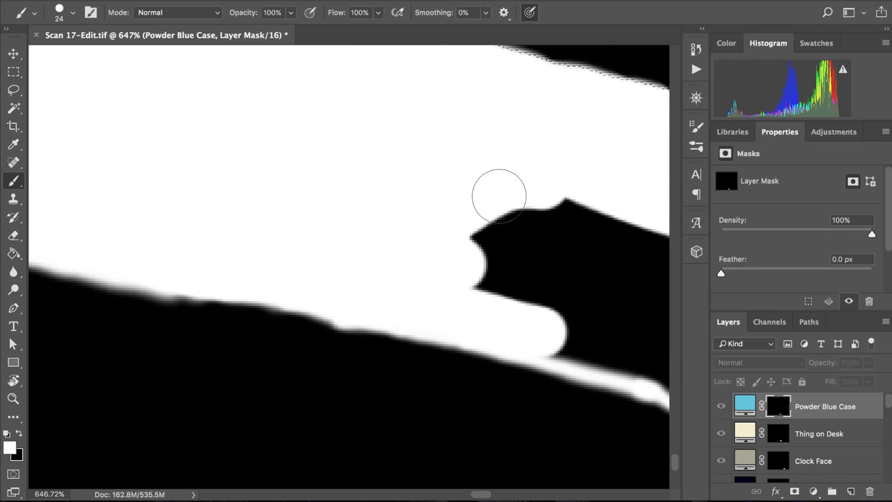
{"action": "scroll", "coordinate": [497, 193], "scroll_direction": "down", "scroll_amount": 3}
{"action": "mouse_move", "coordinate": [405, 264]}
{"action": "left_mouse_down"}
{"action": "mouse_move", "coordinate": [348, 285]}
{"action": "mouse_move", "coordinate": [557, 354]}
{"action": "mouse_move", "coordinate": [546, 325]}
{"action": "left_mouse_up"}
{"action": "scroll", "coordinate": [545, 324], "scroll_direction": "right", "scroll_amount": 5}
{"action": "scroll", "coordinate": [546, 324], "scroll_direction": "down", "scroll_amount": 2}
{"action": "mouse_move", "coordinate": [491, 305]}
{"action": "left_mouse_down"}
{"action": "mouse_move", "coordinate": [458, 317]}
{"action": "mouse_move", "coordinate": [530, 367]}
{"action": "mouse_move", "coordinate": [584, 375]}
{"action": "mouse_move", "coordinate": [584, 357]}
{"action": "mouse_move", "coordinate": [597, 356]}
{"action": "mouse_move", "coordinate": [587, 286]}
{"action": "mouse_move", "coordinate": [611, 206]}
{"action": "mouse_move", "coordinate": [571, 267]}
{"action": "mouse_move", "coordinate": [510, 329]}
{"action": "mouse_move", "coordinate": [522, 300]}
{"action": "mouse_move", "coordinate": [571, 331]}
{"action": "mouse_move", "coordinate": [524, 301]}
{"action": "mouse_move", "coordinate": [501, 272]}
{"action": "mouse_move", "coordinate": [460, 277]}
{"action": "mouse_move", "coordinate": [299, 219]}
{"action": "mouse_move", "coordinate": [163, 193]}
{"action": "mouse_move", "coordinate": [426, 284]}
{"action": "mouse_move", "coordinate": [469, 269]}
{"action": "mouse_move", "coordinate": [409, 216]}
{"action": "mouse_move", "coordinate": [315, 156]}
{"action": "mouse_move", "coordinate": [258, 144]}
{"action": "mouse_move", "coordinate": [158, 151]}
{"action": "mouse_move", "coordinate": [412, 205]}
{"action": "left_mouse_up"}
- Zoom out to check that the case mask is one solid white shape
{"action": "scroll", "coordinate": [436, 161], "scroll_direction": "up", "scroll_amount": 3}
{"action": "scroll", "coordinate": [437, 161], "scroll_direction": "right", "scroll_amount": 2}
{"action": "scroll", "coordinate": [456, 113], "scroll_direction": "up", "scroll_amount": 2}
{"action": "scroll", "coordinate": [456, 113], "scroll_direction": "right", "scroll_amount": 1}
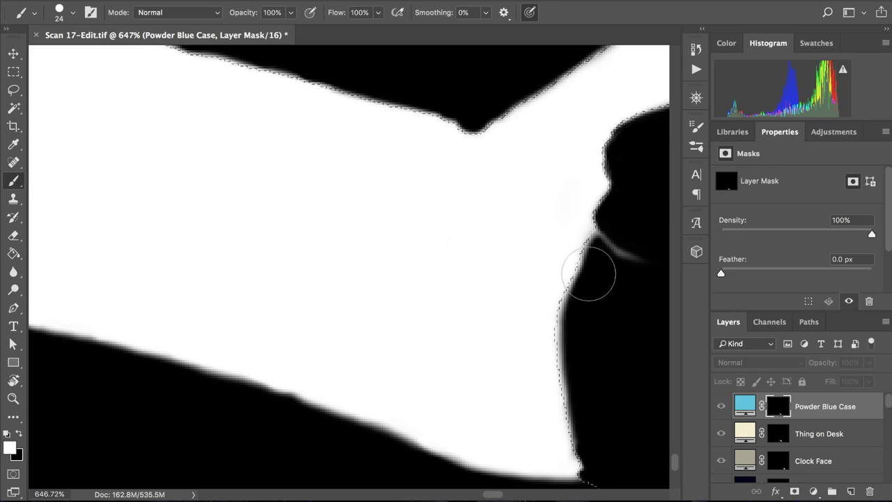
{"action": "scroll", "coordinate": [589, 269], "scroll_direction": "down", "scroll_amount": 3}
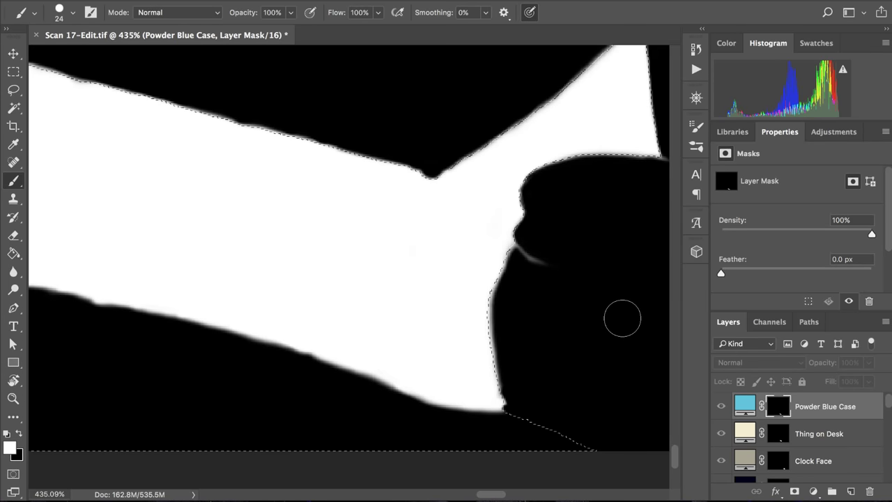
{"action": "scroll", "coordinate": [588, 296], "scroll_direction": "down", "scroll_amount": 3}
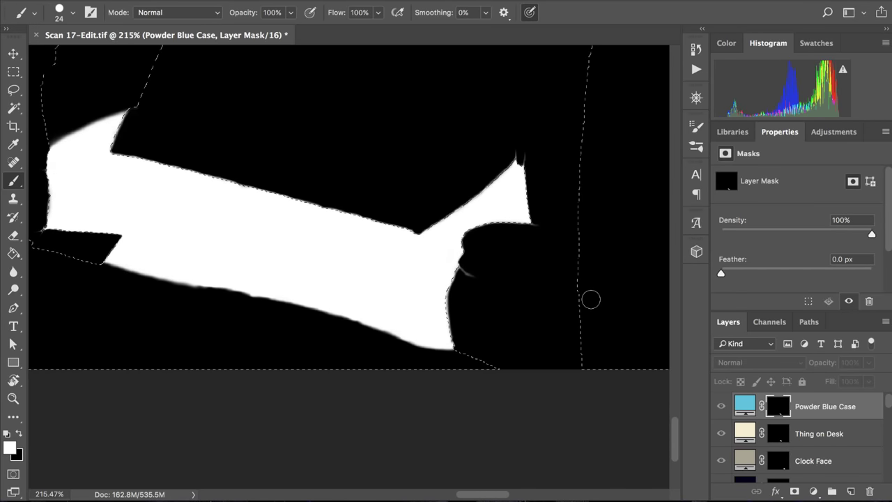
{"action": "scroll", "coordinate": [603, 310], "scroll_direction": "down", "scroll_amount": 1}
{"action": "scroll", "coordinate": [602, 310], "scroll_direction": "down", "scroll_amount": 1}
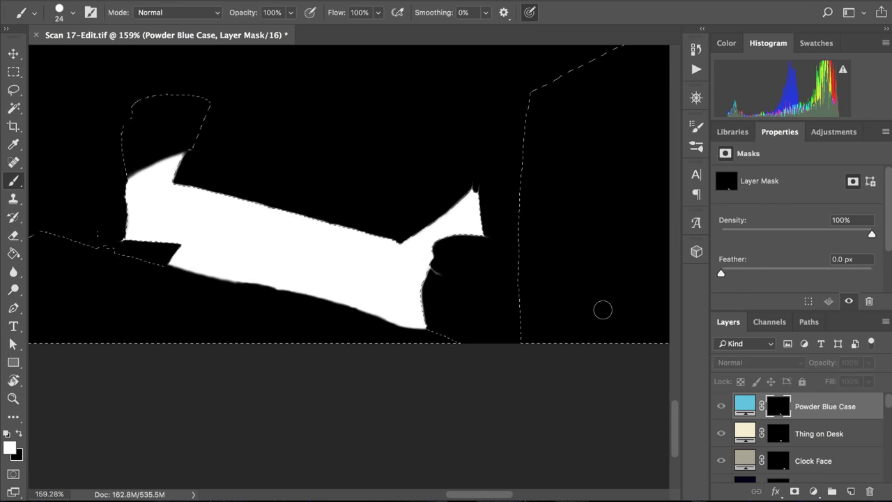
{"action": "scroll", "coordinate": [603, 310], "scroll_direction": "down", "scroll_amount": 1}
- Deselect the case and return from mask view to the full colour image, zoomed in
{"action": "key", "text": "ctrl+d"}
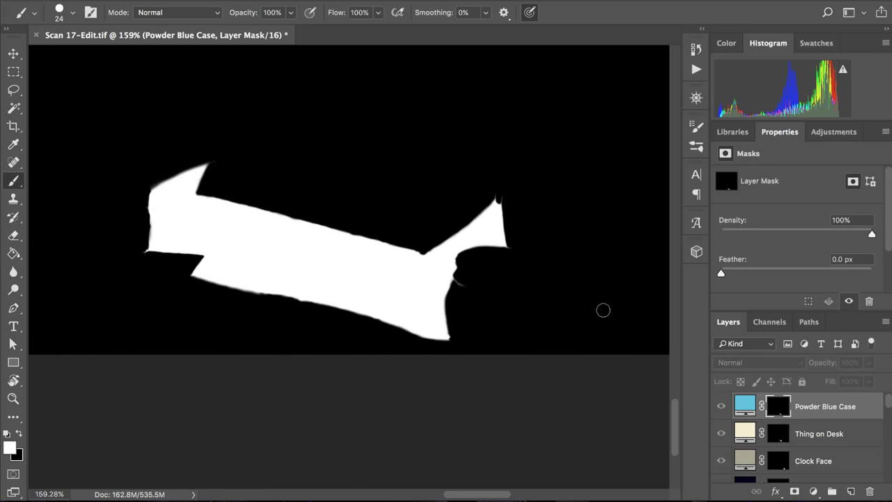
{"action": "left_click", "coordinate": [780, 410], "text": "alt"}
{"action": "scroll", "coordinate": [449, 296], "scroll_direction": "down", "scroll_amount": 1}
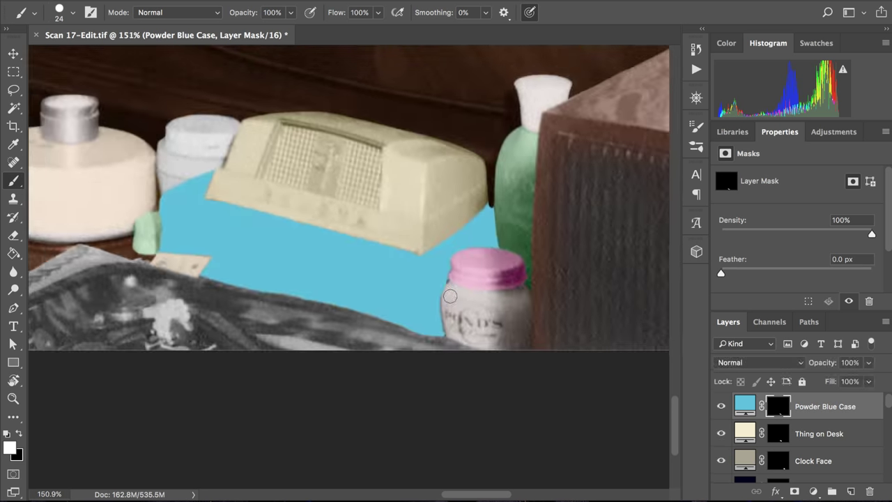
{"action": "scroll", "coordinate": [449, 296], "scroll_direction": "up", "scroll_amount": 1}
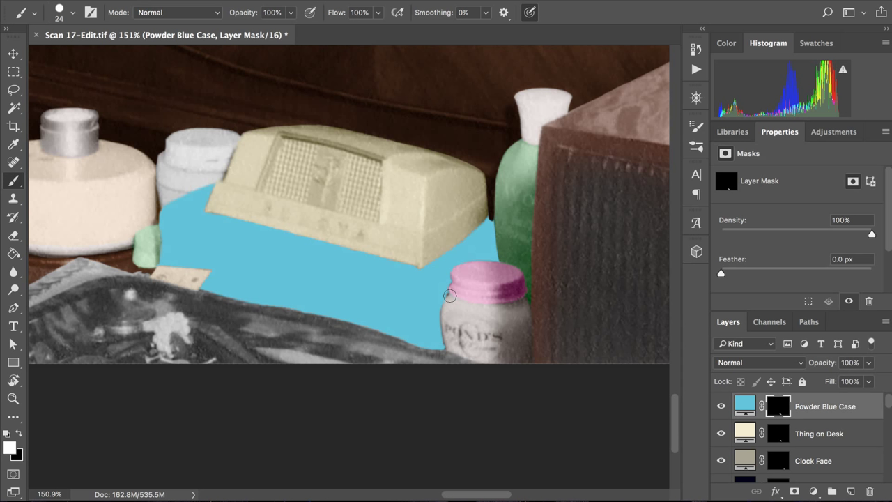
{"action": "scroll", "coordinate": [449, 297], "scroll_direction": "up", "scroll_amount": 5}
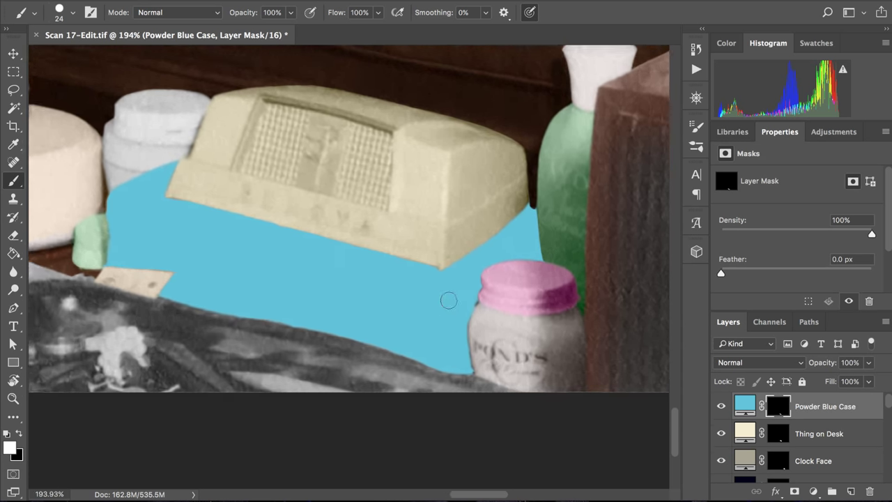
{"action": "scroll", "coordinate": [448, 301], "scroll_direction": "up", "scroll_amount": 4}
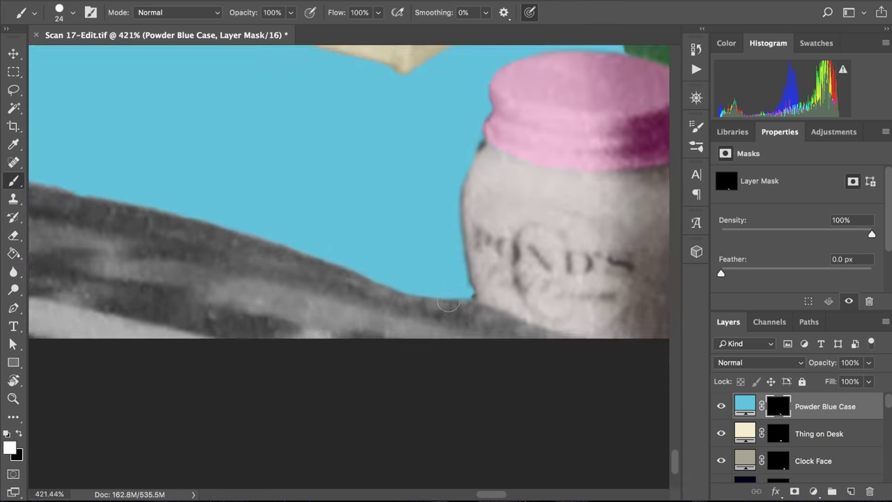
- Resize the brush and paint white on the mask to fill blue up to the pink jar lid
{"action": "mouse_move", "coordinate": [447, 294]}
{"action": "left_mouse_down"}
{"action": "mouse_move", "coordinate": [434, 203]}
{"action": "mouse_move", "coordinate": [443, 285]}
{"action": "left_mouse_up"}
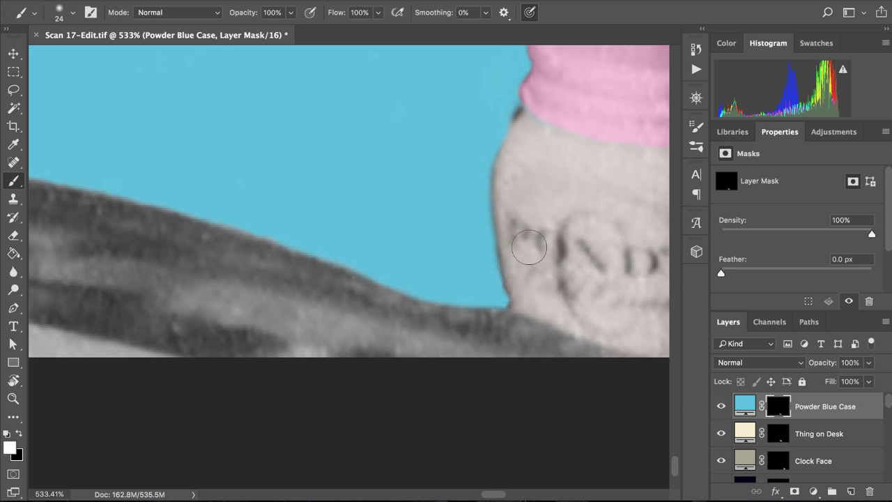
{"action": "key", "text": "x"}
{"action": "scroll", "coordinate": [526, 278], "scroll_direction": "up", "scroll_amount": 2}
{"action": "key", "text": "x"}
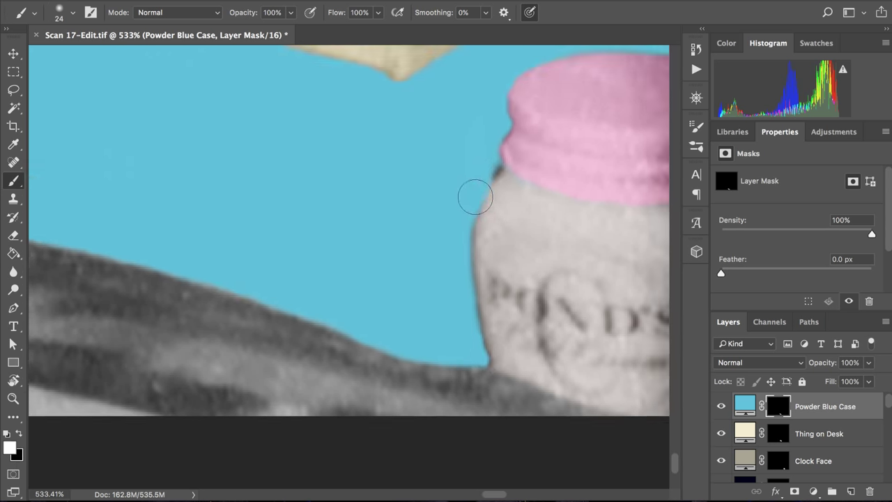
{"action": "mouse_move", "coordinate": [475, 198]}
{"action": "left_mouse_down"}
{"action": "mouse_move", "coordinate": [478, 179]}
{"action": "mouse_move", "coordinate": [501, 166]}
{"action": "left_mouse_up"}
{"action": "key", "text": "x"}
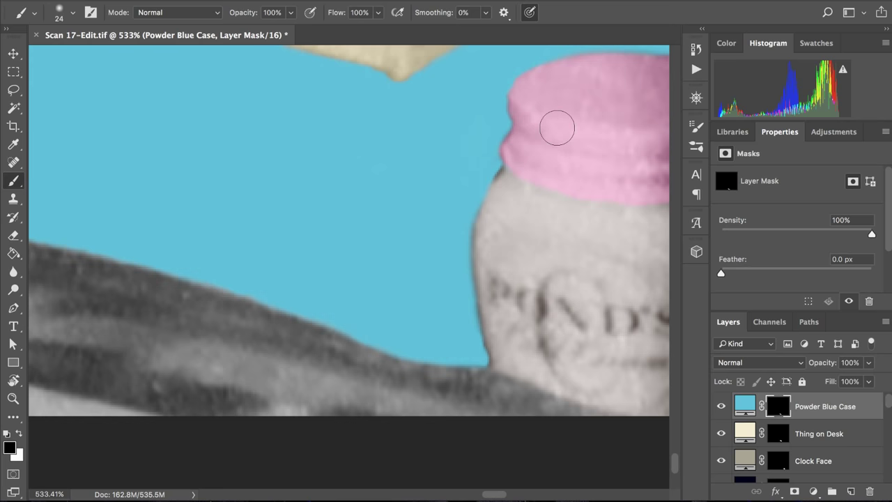
{"action": "scroll", "coordinate": [554, 136], "scroll_direction": "up", "scroll_amount": 3}
{"action": "scroll", "coordinate": [554, 136], "scroll_direction": "right", "scroll_amount": 2}
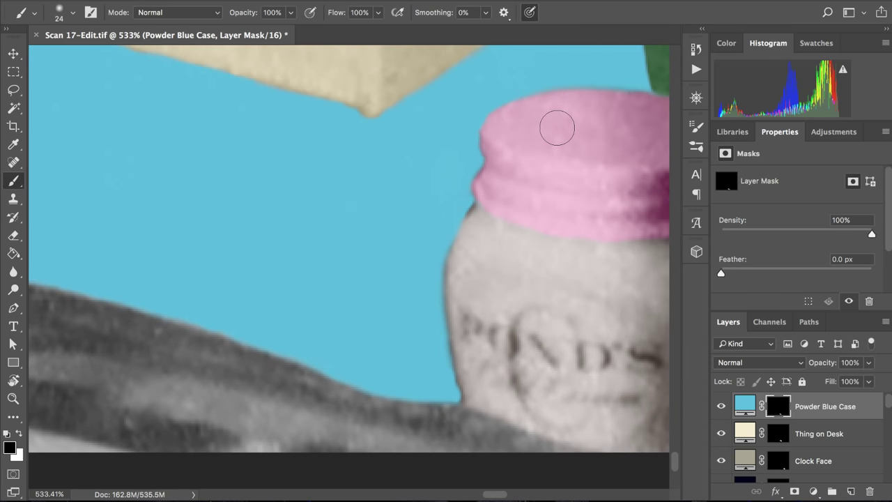
{"action": "scroll", "coordinate": [557, 127], "scroll_direction": "down", "scroll_amount": 5}
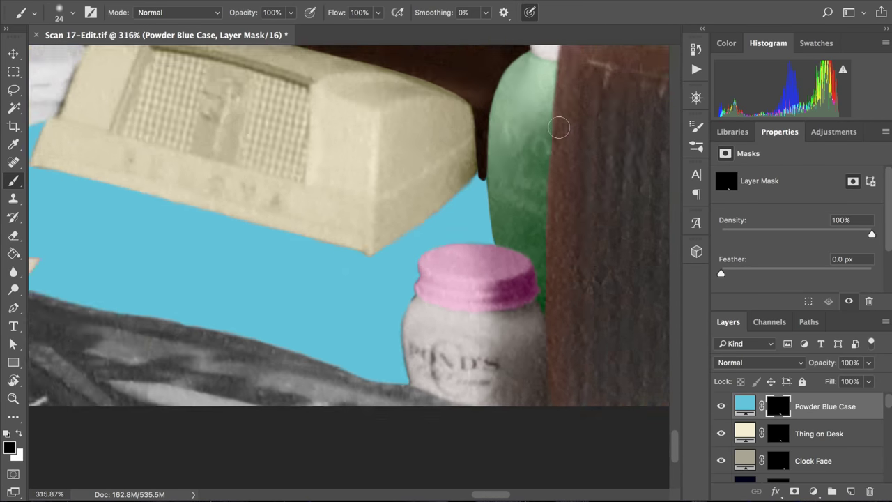
{"action": "scroll", "coordinate": [559, 128], "scroll_direction": "down", "scroll_amount": 4}
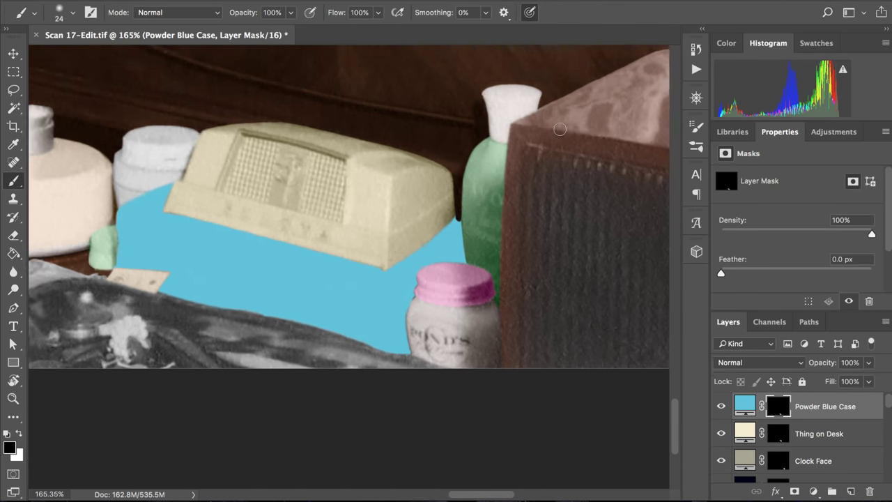
{"action": "scroll", "coordinate": [559, 129], "scroll_direction": "down", "scroll_amount": 1}
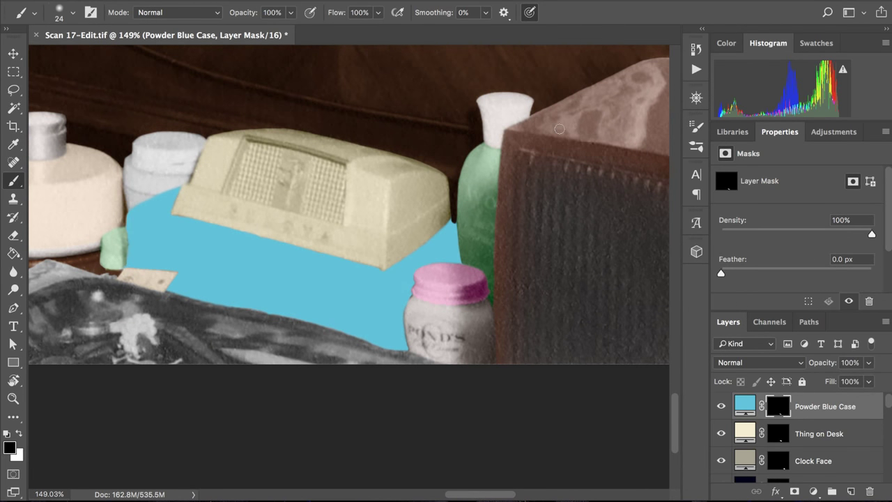
{"action": "scroll", "coordinate": [560, 129], "scroll_direction": "up", "scroll_amount": 6}
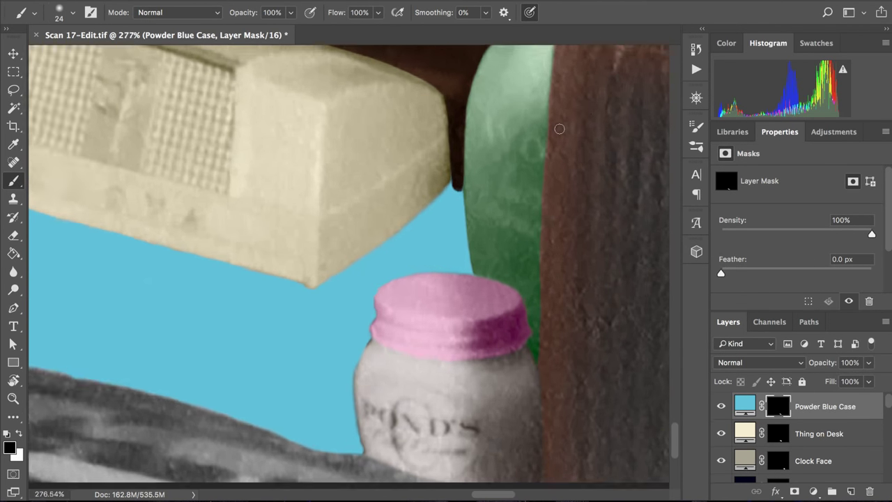
{"action": "scroll", "coordinate": [559, 129], "scroll_direction": "up", "scroll_amount": 2}
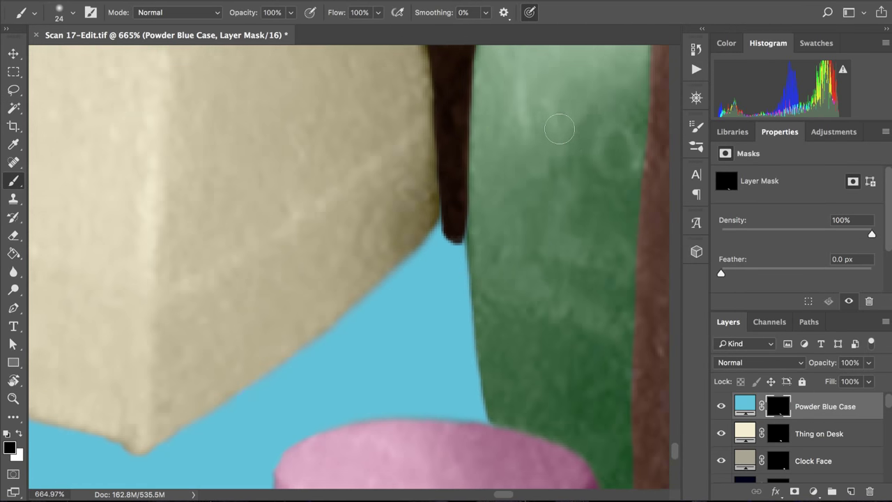
{"action": "scroll", "coordinate": [432, 234], "scroll_direction": "up", "scroll_amount": 1}
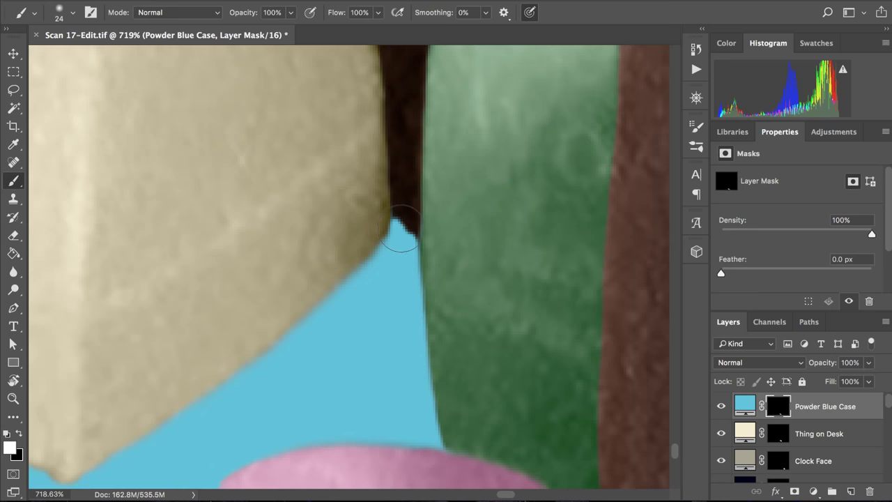
{"action": "scroll", "coordinate": [479, 131], "scroll_direction": "down", "scroll_amount": 5}
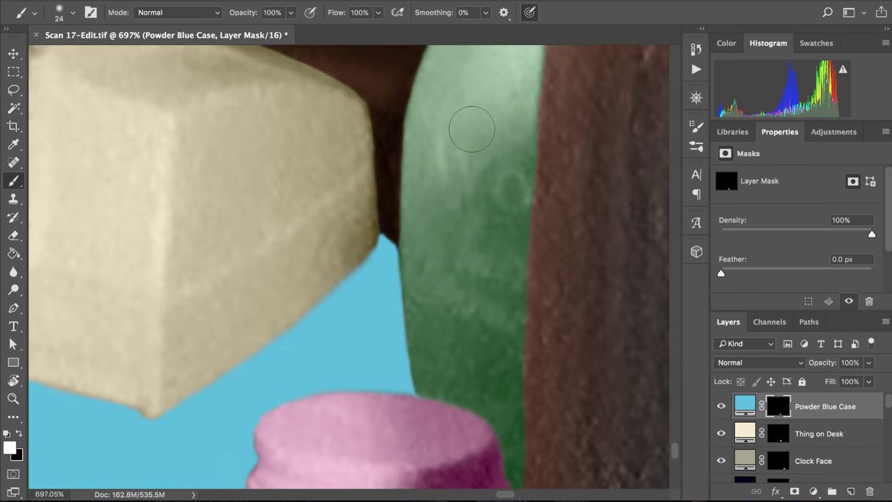
{"action": "scroll", "coordinate": [469, 134], "scroll_direction": "down", "scroll_amount": 1}
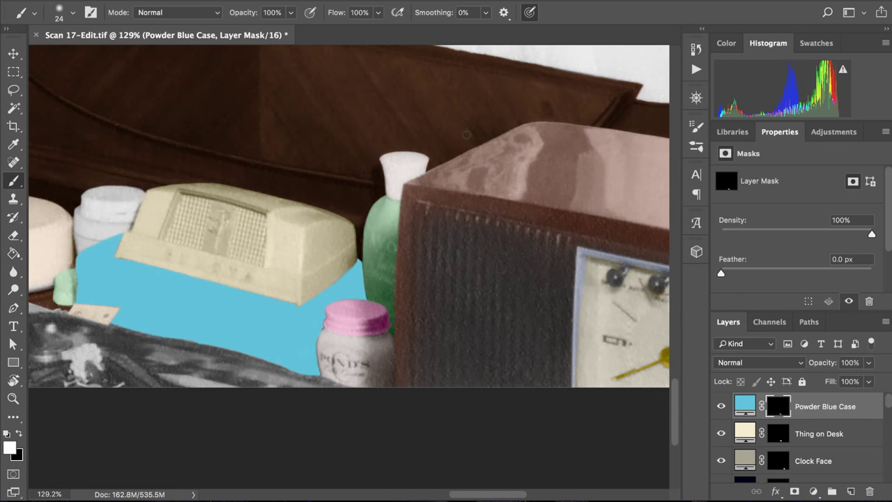
{"action": "scroll", "coordinate": [460, 135], "scroll_direction": "down", "scroll_amount": 2}
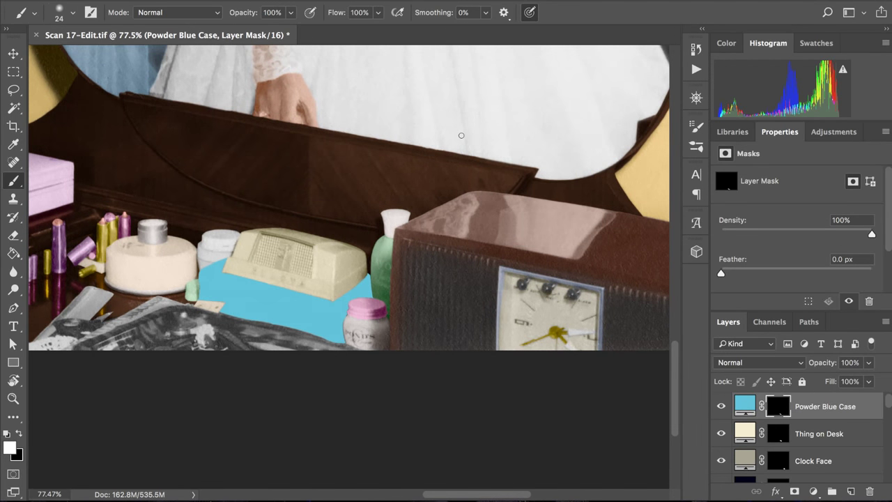
{"action": "scroll", "coordinate": [461, 135], "scroll_direction": "up", "scroll_amount": 3}
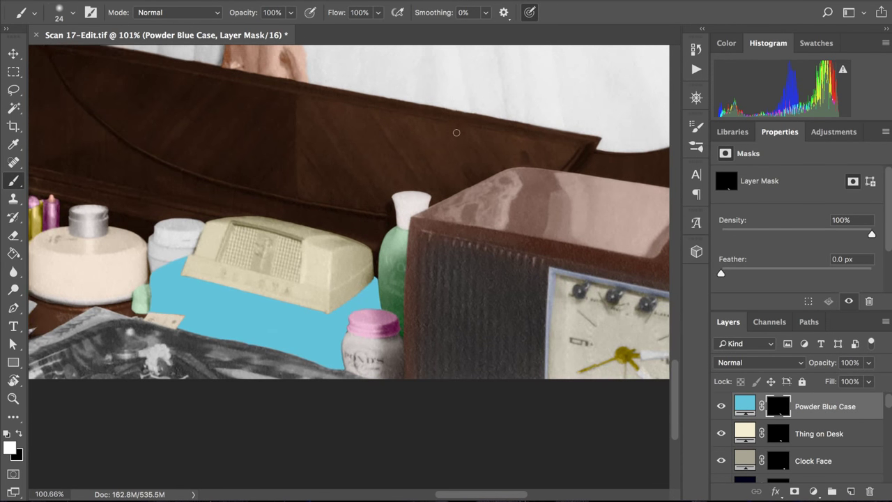
- Switch the Powder Blue Case layer to Color blend mode and zoom in to check the texture
{"action": "left_click", "coordinate": [743, 404]}
{"action": "left_click", "coordinate": [758, 363]}
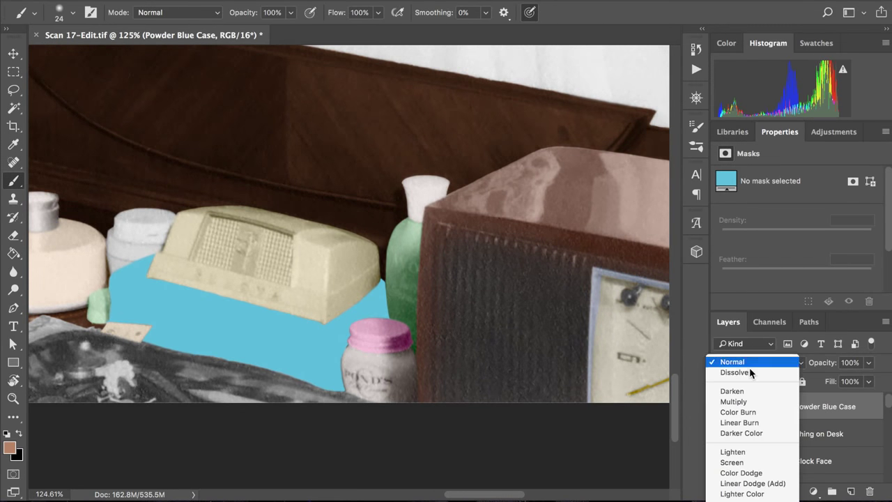
{"action": "scroll", "coordinate": [753, 362], "scroll_direction": "down", "scroll_amount": 3}
{"action": "scroll", "coordinate": [753, 349], "scroll_direction": "down", "scroll_amount": 2}
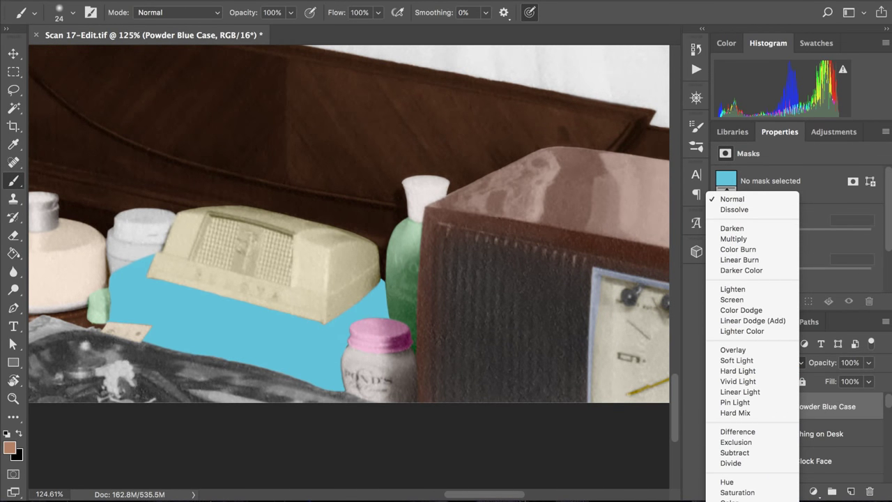
{"action": "left_click", "coordinate": [729, 499]}
{"action": "scroll", "coordinate": [481, 353], "scroll_direction": "down", "scroll_amount": 3}
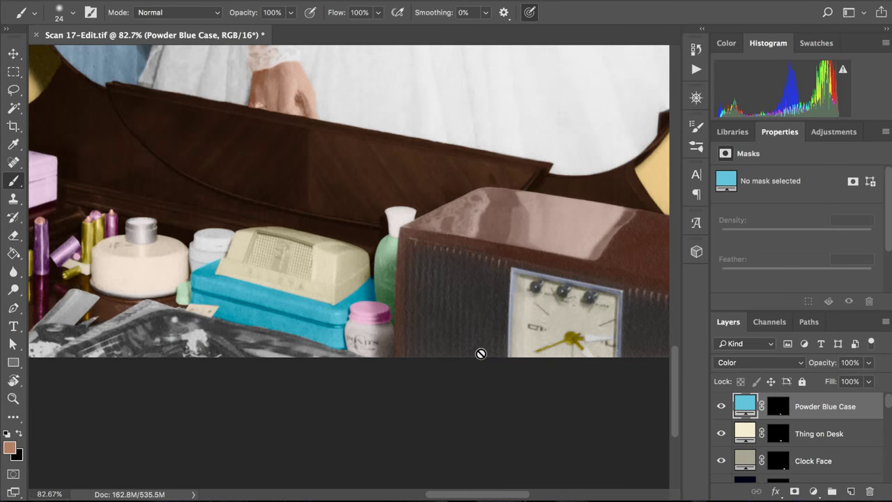
{"action": "scroll", "coordinate": [481, 354], "scroll_direction": "down", "scroll_amount": 1}
{"action": "scroll", "coordinate": [481, 353], "scroll_direction": "up", "scroll_amount": 2}
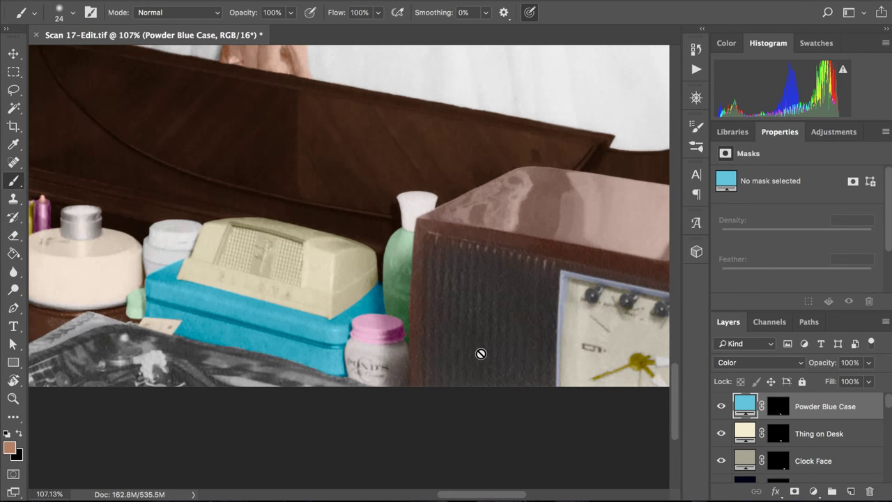
{"action": "scroll", "coordinate": [481, 353], "scroll_direction": "up", "scroll_amount": 3}
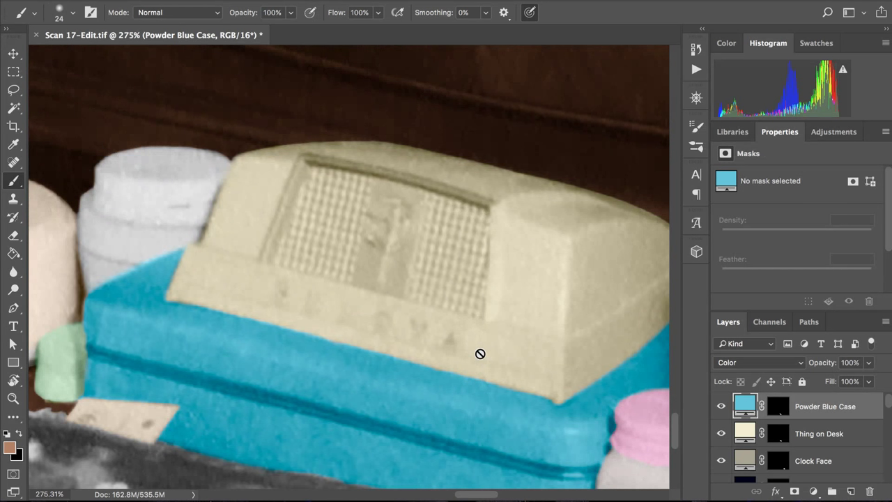
{"action": "scroll", "coordinate": [480, 353], "scroll_direction": "up", "scroll_amount": 1}
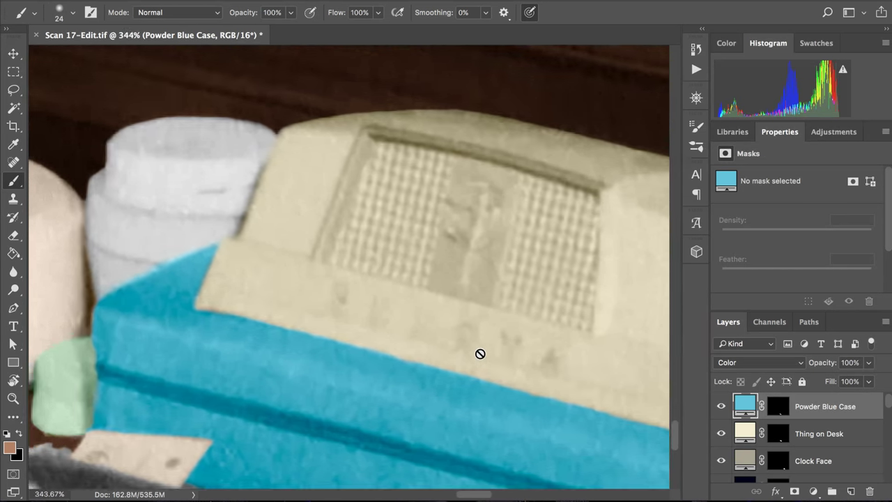
- Paint black on the Powder Blue Case mask to remove the blue spill on the white jar
{"action": "key", "text": "x"}
{"action": "left_click", "coordinate": [779, 406]}
{"action": "key", "text": "d"}
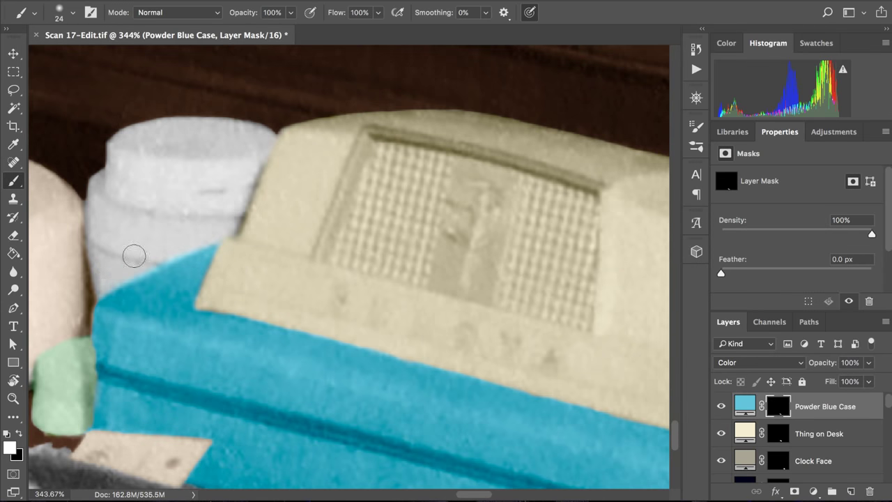
{"action": "key", "text": "x"}
{"action": "left_click_drag", "start_coordinate": [137, 263], "coordinate": [123, 278]}
- Zoom out from about 185% to 46% to see the case with the vanity and mirror
{"action": "scroll", "coordinate": [259, 209], "scroll_direction": "down", "scroll_amount": 8}
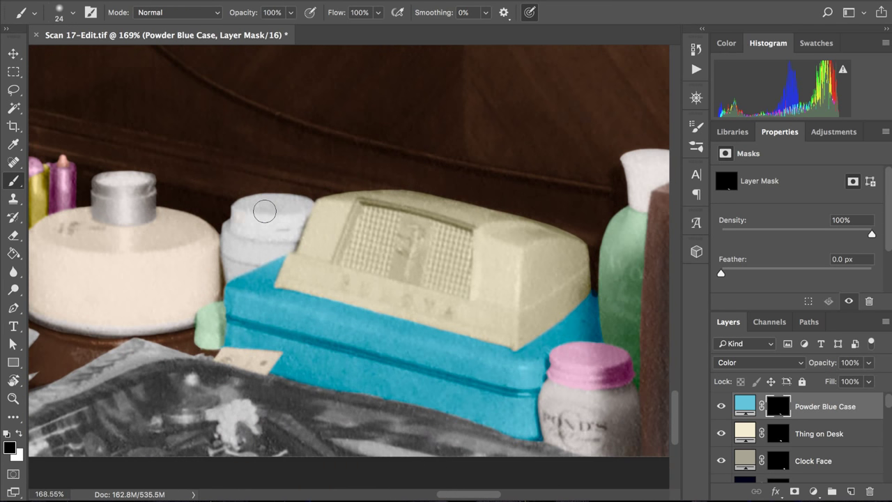
{"action": "scroll", "coordinate": [265, 211], "scroll_direction": "down", "scroll_amount": 4}
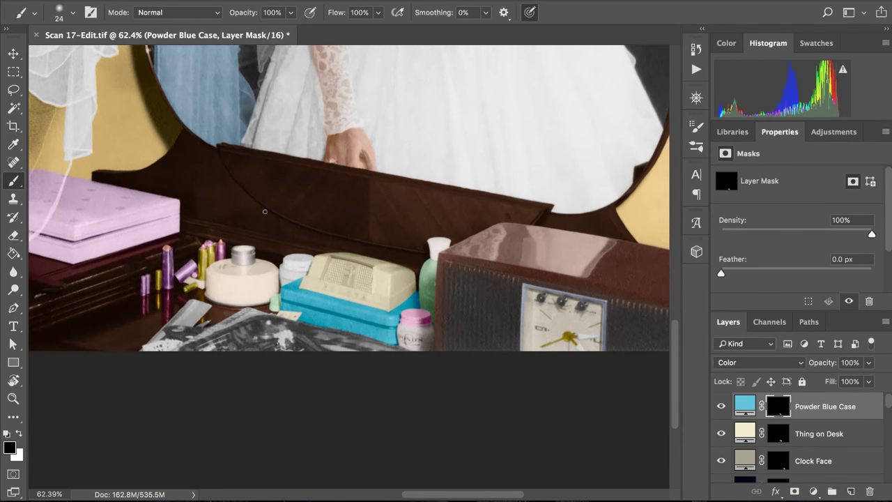
{"action": "scroll", "coordinate": [265, 212], "scroll_direction": "up", "scroll_amount": 7}
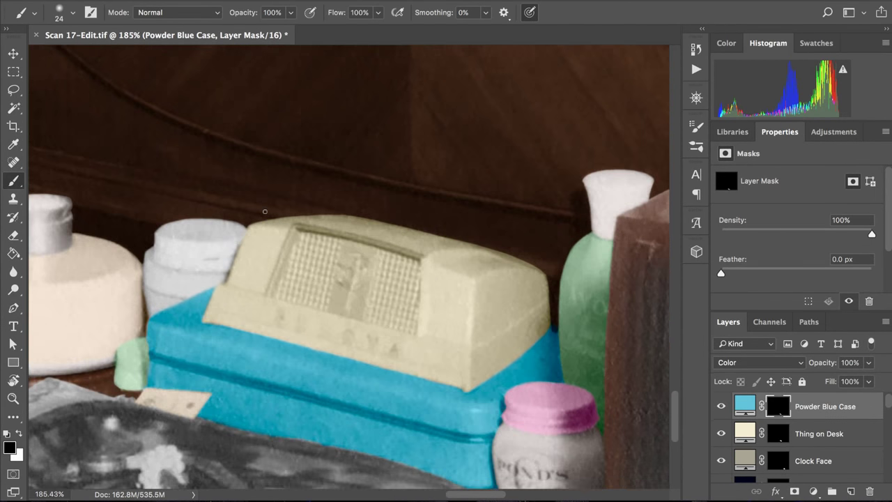
{"action": "scroll", "coordinate": [265, 212], "scroll_direction": "down", "scroll_amount": 1}
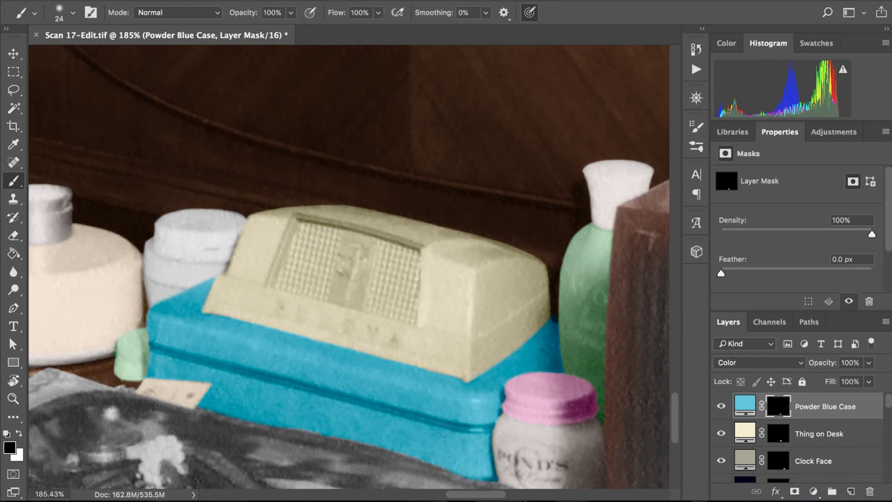
{"action": "scroll", "coordinate": [262, 365], "scroll_direction": "down", "scroll_amount": 7}
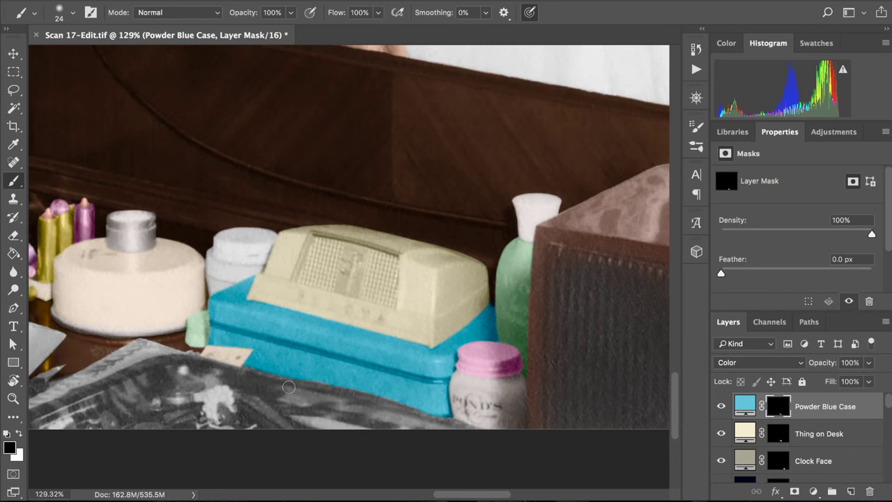
{"action": "scroll", "coordinate": [288, 387], "scroll_direction": "down", "scroll_amount": 1}
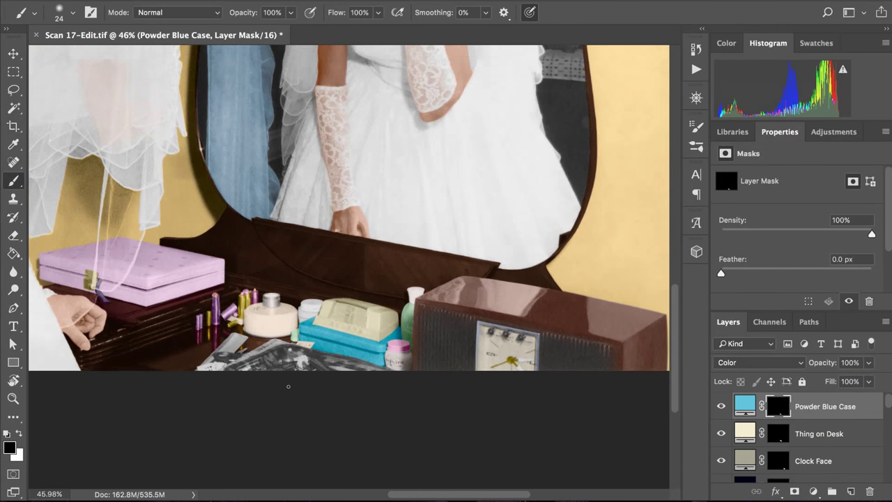
{"action": "scroll", "coordinate": [288, 387], "scroll_direction": "up", "scroll_amount": 2}
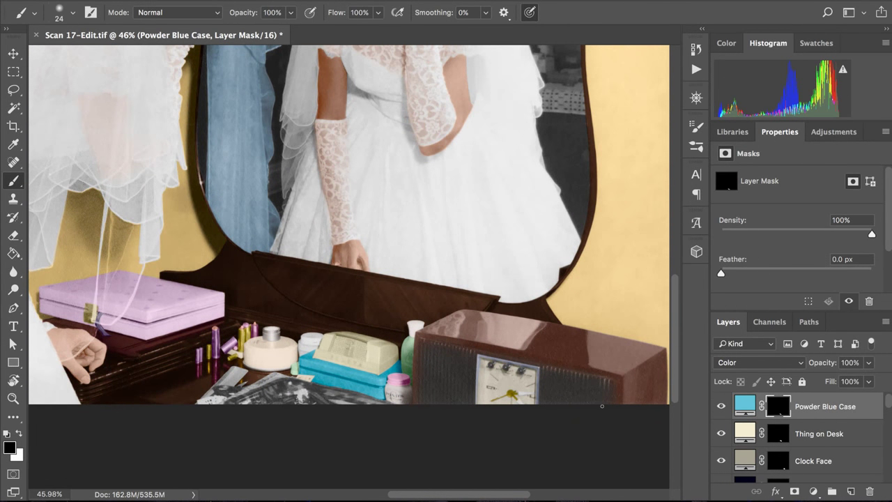
- Change the Powder Blue Case fill colour to a muted greyish blue, 7990a3
{"action": "double_click", "coordinate": [751, 414]}
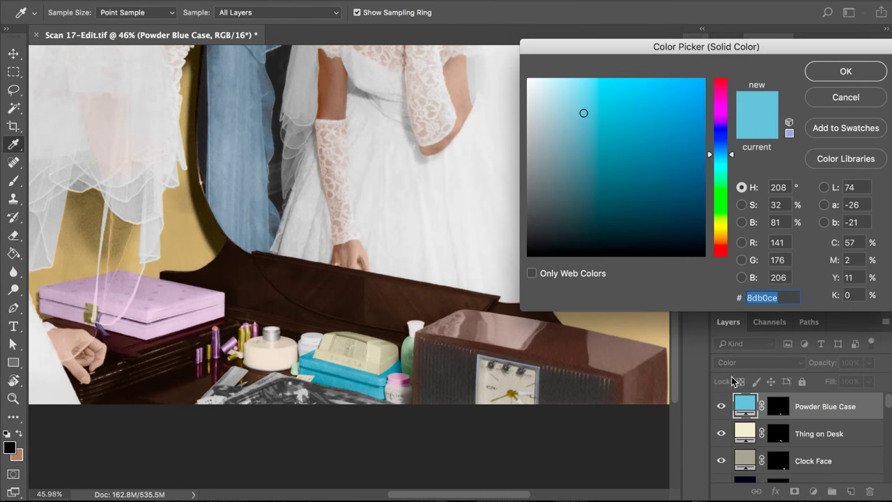
{"action": "left_click", "coordinate": [563, 116]}
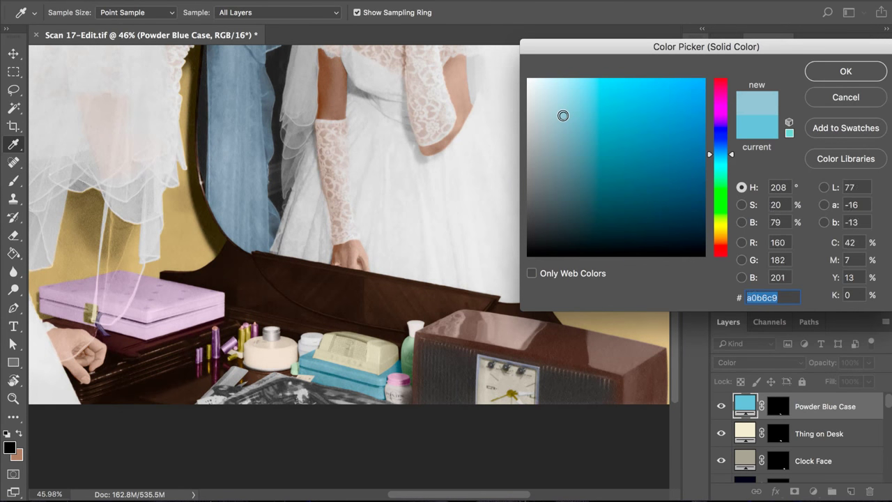
{"action": "left_click", "coordinate": [578, 114]}
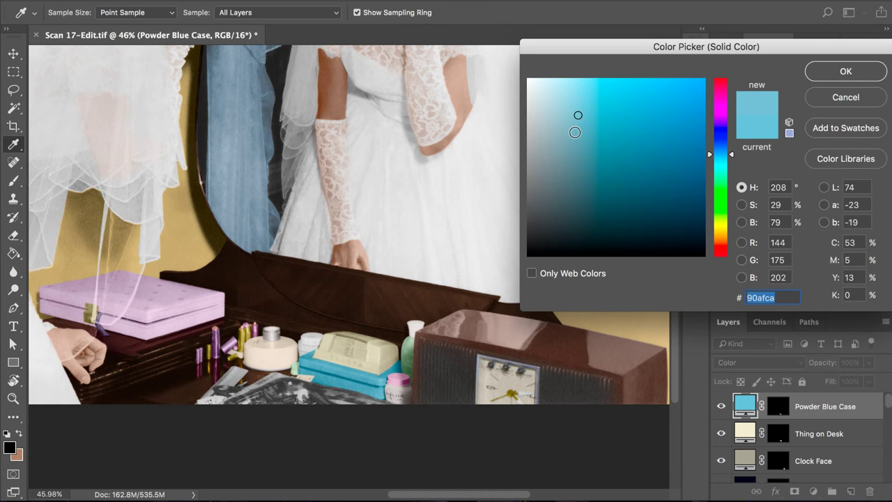
{"action": "left_click", "coordinate": [575, 132]}
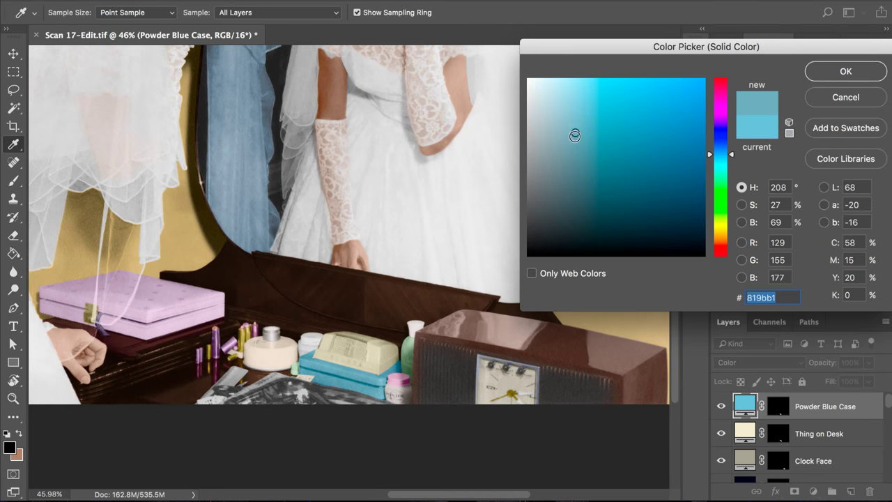
{"action": "left_click", "coordinate": [572, 142]}
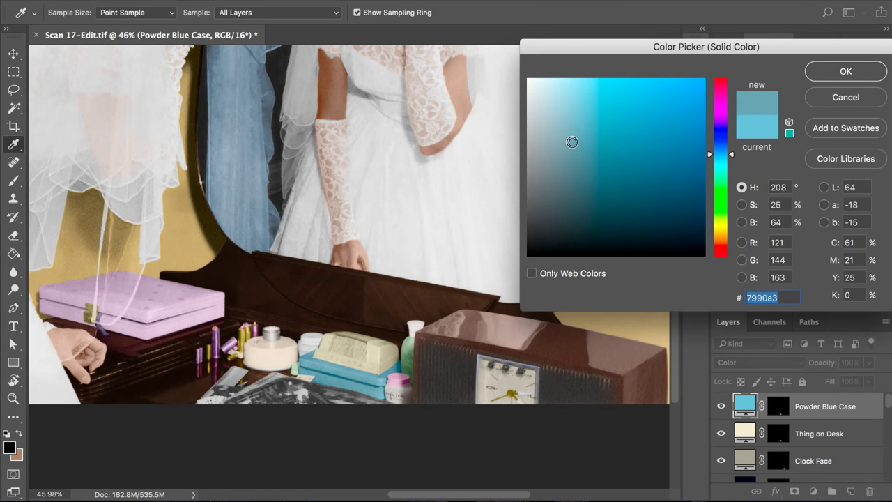
{"action": "left_click", "coordinate": [822, 75]}
- Zoom out to view the whole photo, then zoom to about 190% on the radio and case
{"action": "key", "text": "b"}
{"action": "scroll", "coordinate": [373, 234], "scroll_direction": "down", "scroll_amount": 4}
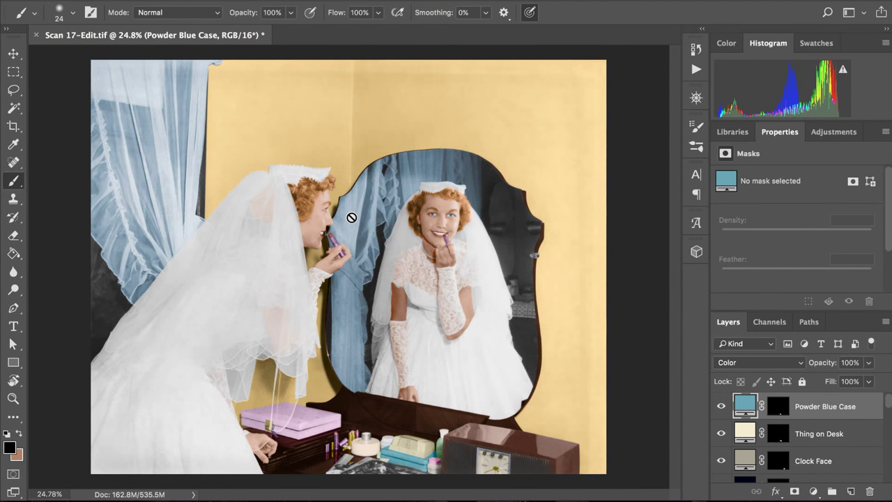
{"action": "scroll", "coordinate": [351, 217], "scroll_direction": "up", "scroll_amount": 5}
{"action": "scroll", "coordinate": [351, 218], "scroll_direction": "down", "scroll_amount": 5}
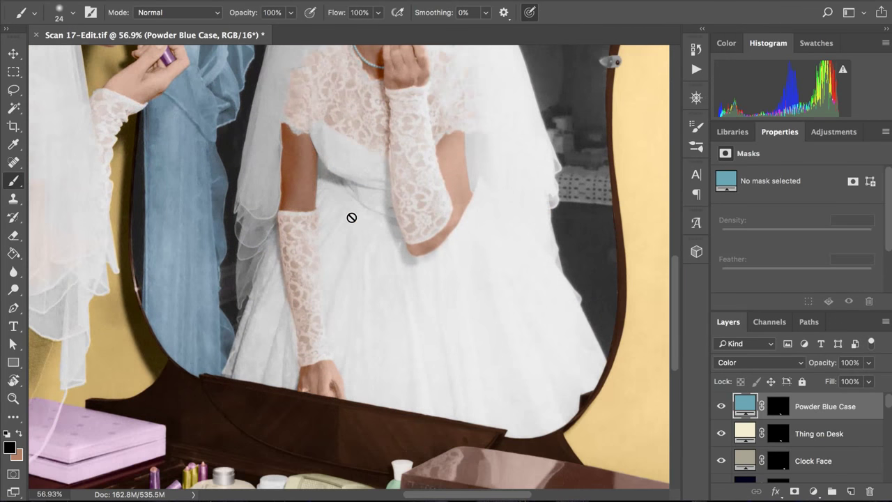
{"action": "scroll", "coordinate": [352, 218], "scroll_direction": "down", "scroll_amount": 2}
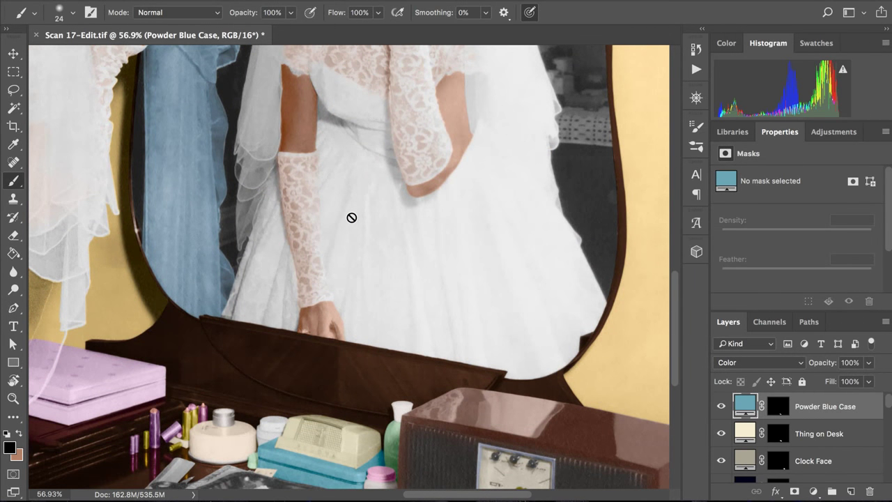
{"action": "scroll", "coordinate": [351, 217], "scroll_direction": "down", "scroll_amount": 2}
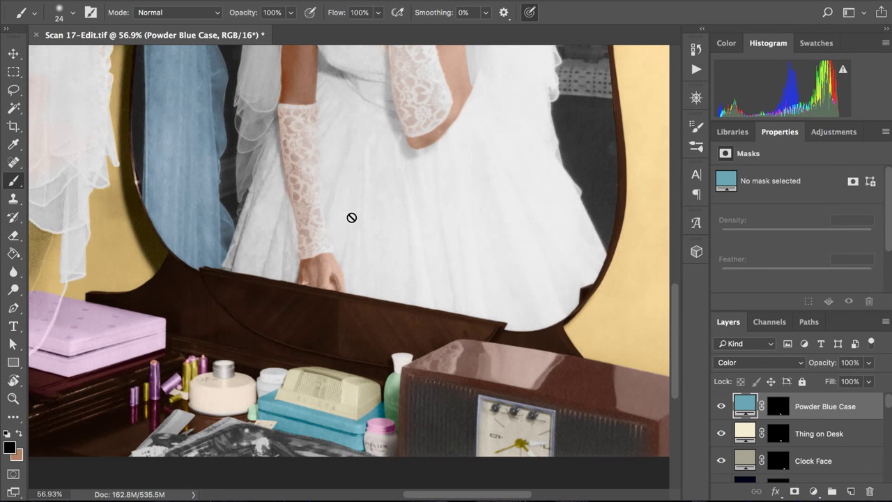
{"action": "scroll", "coordinate": [351, 217], "scroll_direction": "up", "scroll_amount": 5}
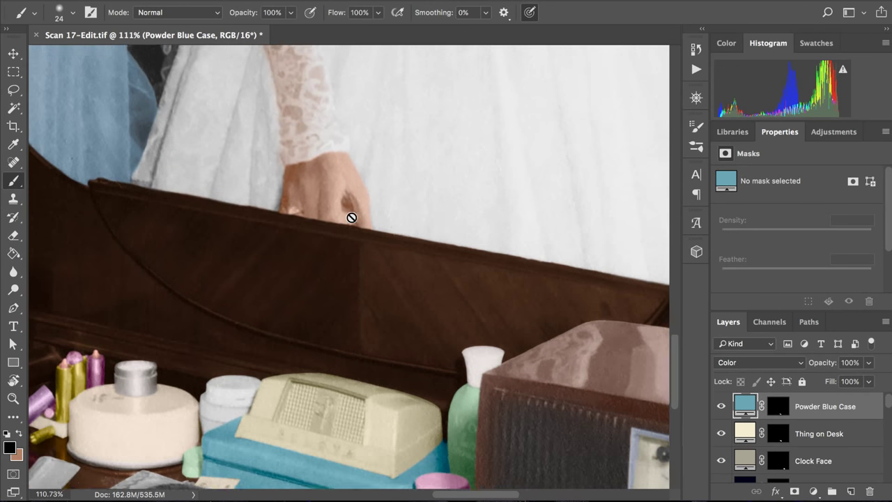
{"action": "scroll", "coordinate": [351, 217], "scroll_direction": "up", "scroll_amount": 3}
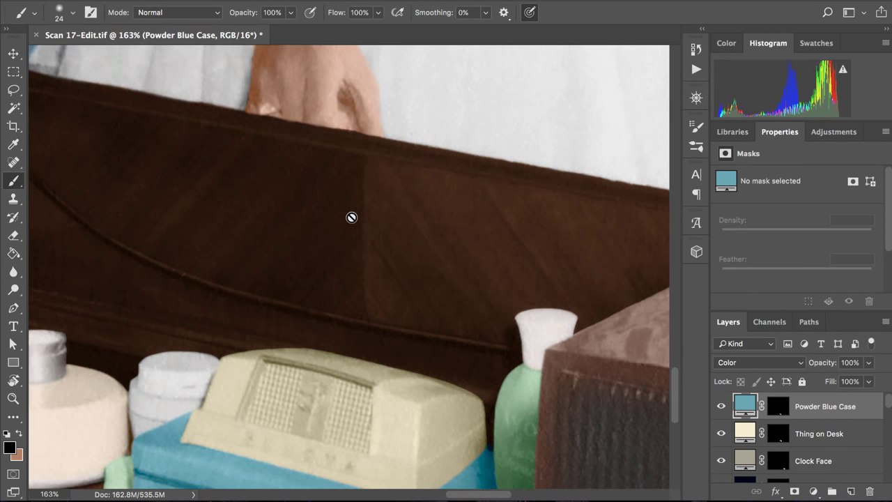
{"action": "scroll", "coordinate": [351, 218], "scroll_direction": "up", "scroll_amount": 2}
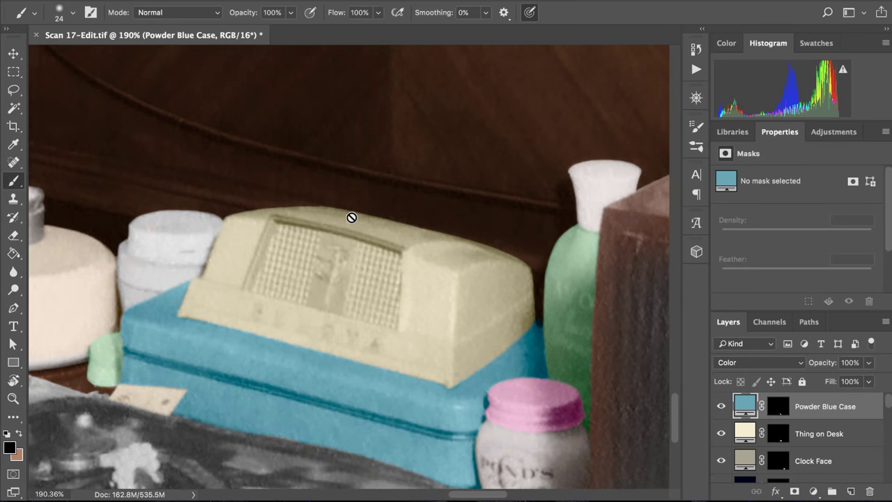
{"action": "scroll", "coordinate": [351, 218], "scroll_direction": "left", "scroll_amount": 2}
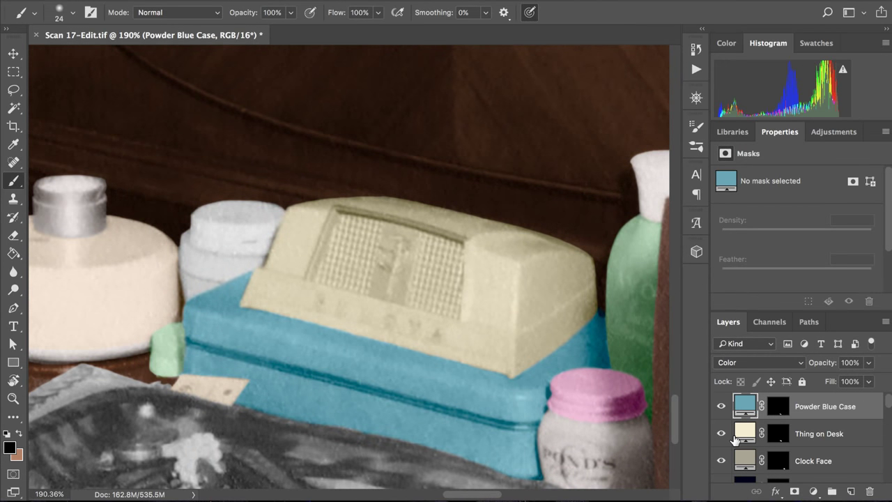
- Move the Powder Blue Case layer below Silver Top, above Tub, and save the file
{"action": "scroll", "coordinate": [733, 438], "scroll_direction": "down", "scroll_amount": 1}
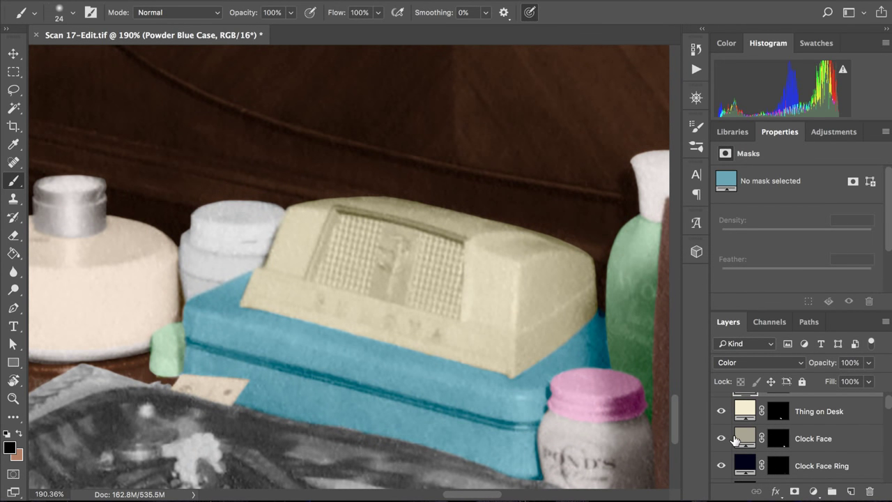
{"action": "scroll", "coordinate": [734, 437], "scroll_direction": "down", "scroll_amount": 5}
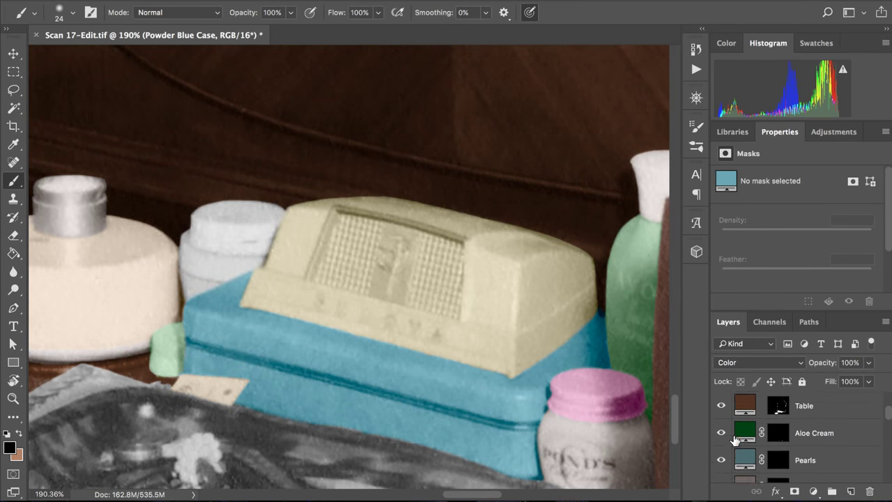
{"action": "scroll", "coordinate": [734, 438], "scroll_direction": "down", "scroll_amount": 2}
{"action": "left_click", "coordinate": [752, 446]}
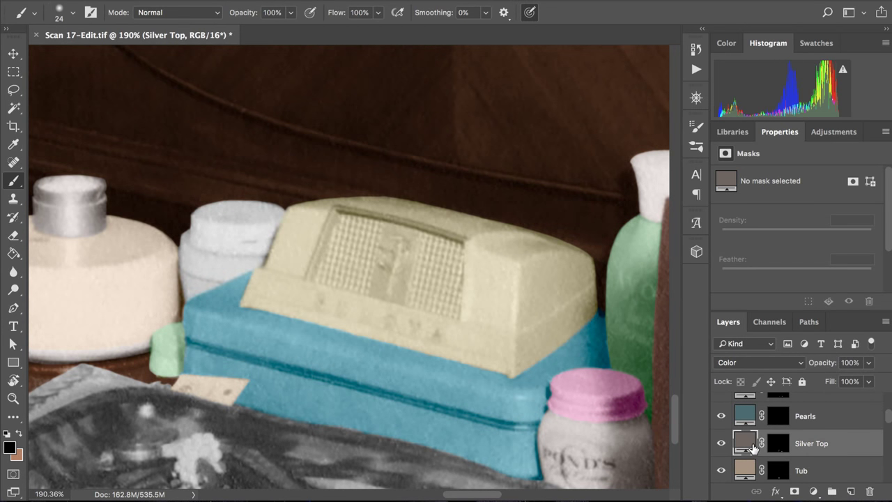
{"action": "scroll", "coordinate": [751, 446], "scroll_direction": "up", "scroll_amount": 4}
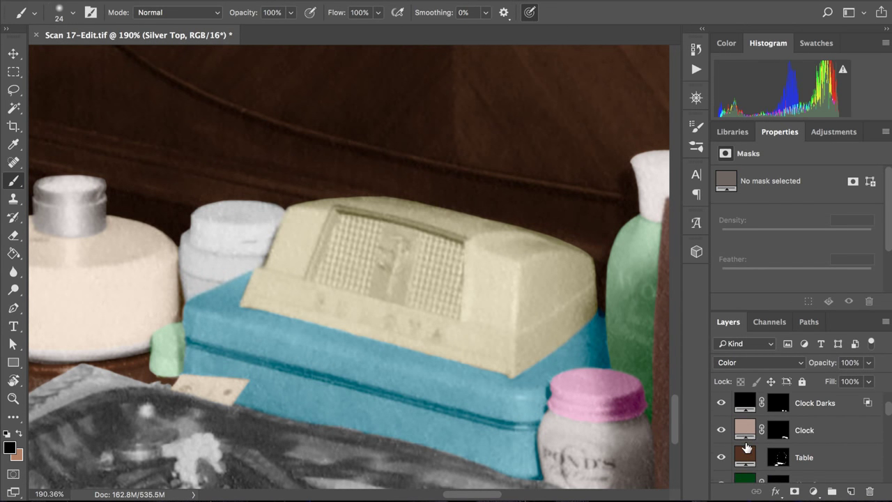
{"action": "scroll", "coordinate": [745, 446], "scroll_direction": "up", "scroll_amount": 4}
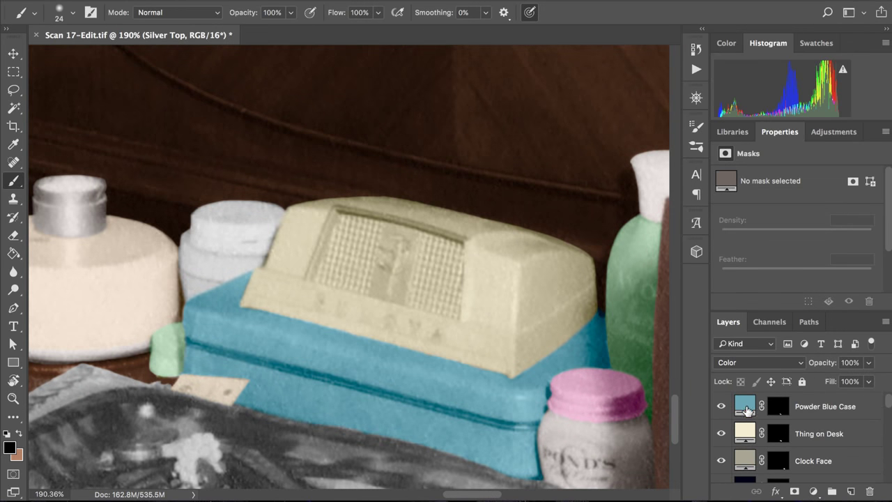
{"action": "left_click_drag", "start_coordinate": [746, 410], "coordinate": [747, 463]}
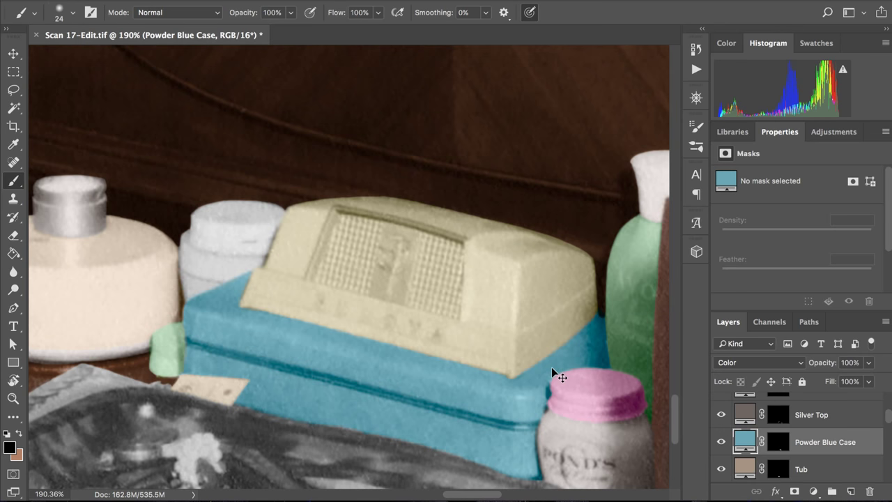
{"action": "key", "text": "ctrl+s"}
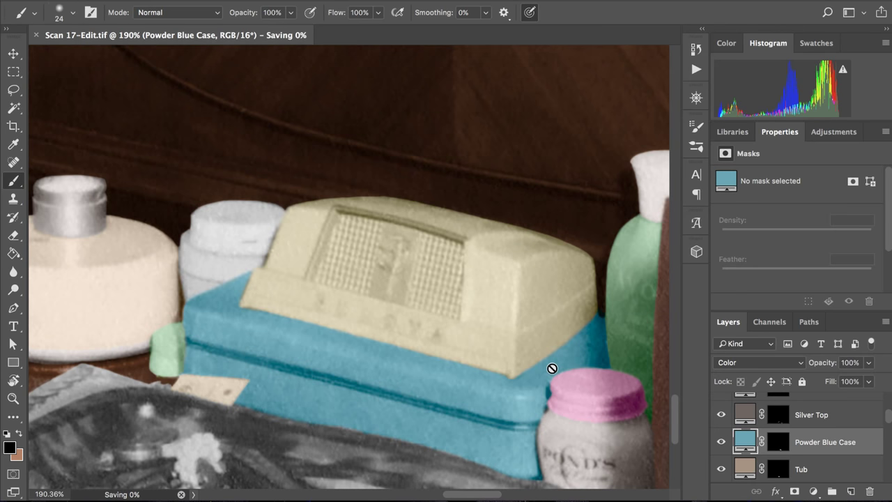
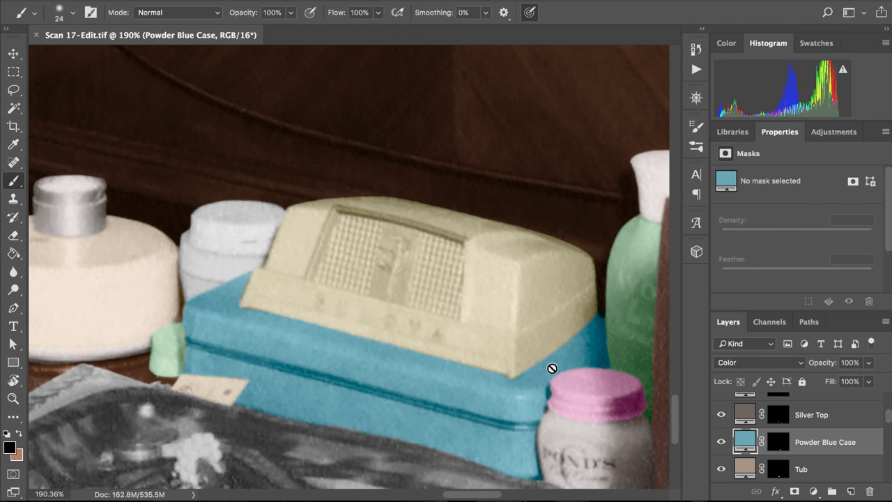
- Target the Silver Top mask, load the Powder Blue Case mask as a selection, and paint white
{"action": "left_click", "coordinate": [778, 415]}
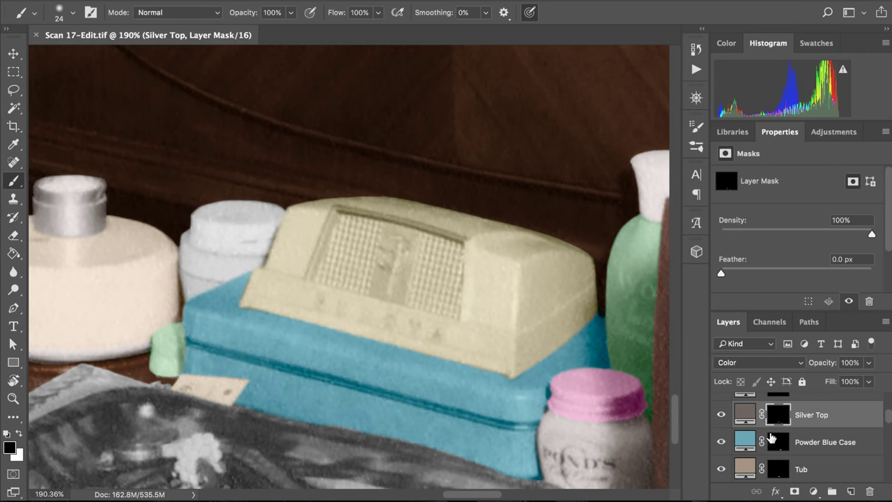
{"action": "left_click", "coordinate": [777, 441], "text": "ctrl"}
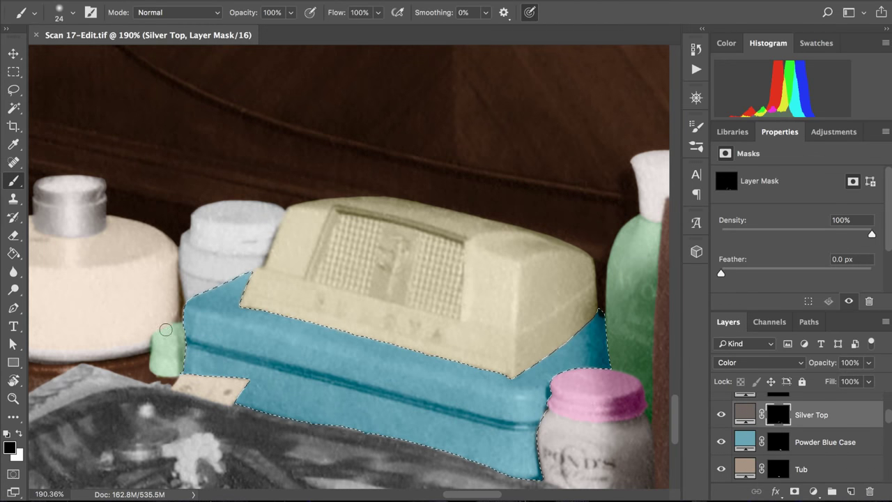
{"action": "key", "text": "x"}
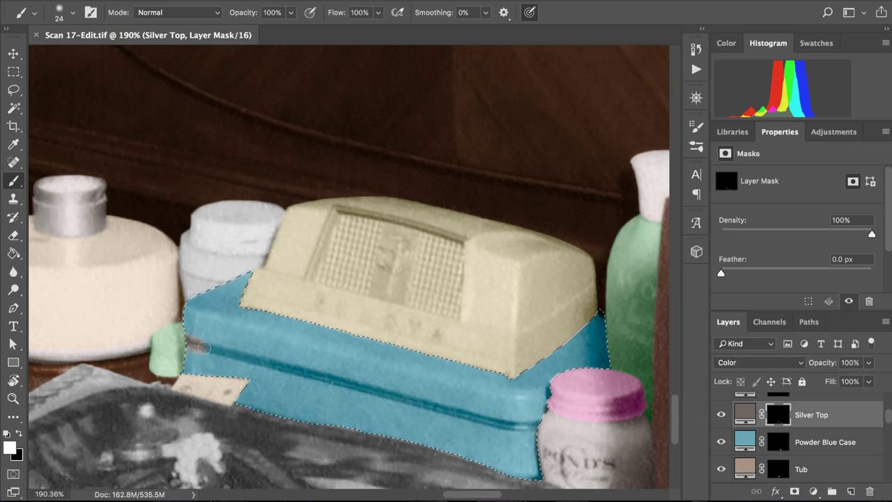
- Brush silver-grey along the case's seam, then deselect to judge the stripe
{"action": "mouse_move", "coordinate": [202, 347]}
{"action": "left_mouse_down"}
{"action": "mouse_move", "coordinate": [500, 422]}
{"action": "mouse_move", "coordinate": [542, 422]}
{"action": "left_mouse_up"}
{"action": "key", "text": "ctrl+d"}
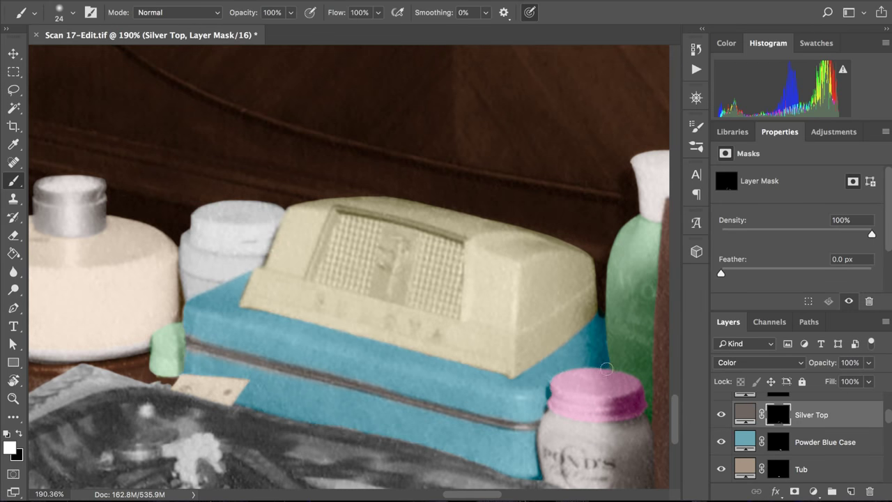
{"action": "scroll", "coordinate": [612, 361], "scroll_direction": "down", "scroll_amount": 6}
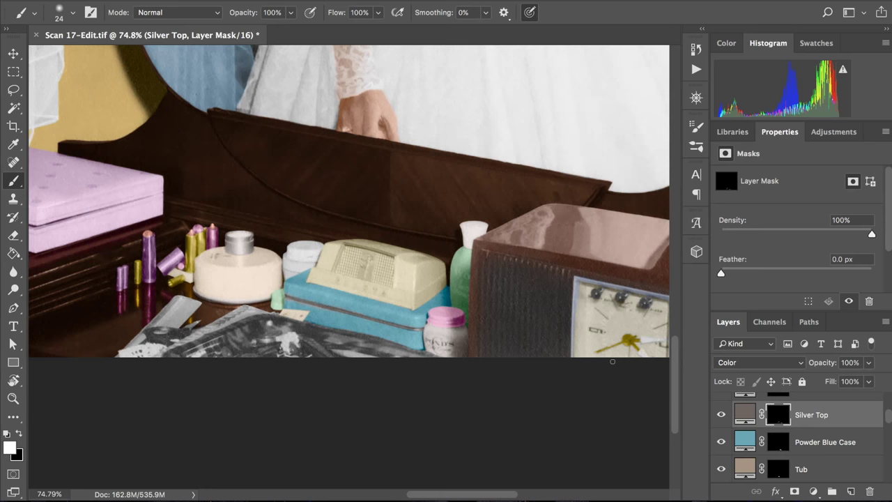
{"action": "scroll", "coordinate": [612, 361], "scroll_direction": "up", "scroll_amount": 2}
{"action": "scroll", "coordinate": [613, 361], "scroll_direction": "up", "scroll_amount": 3}
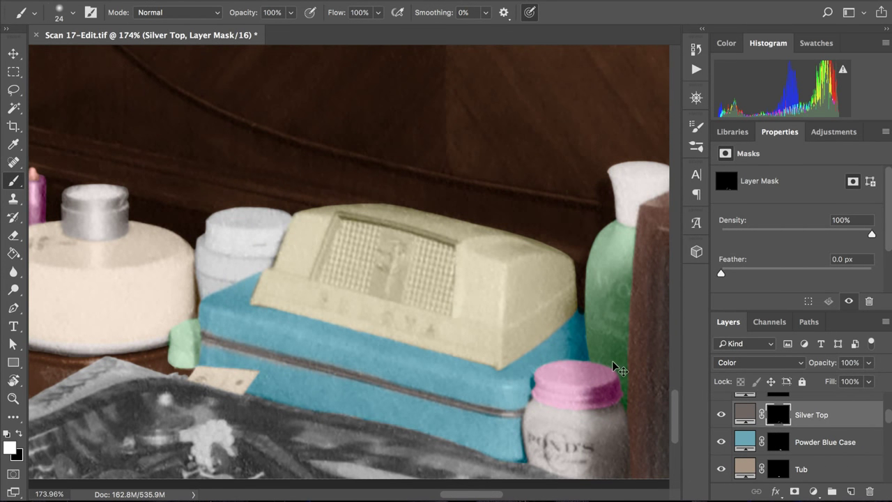
{"action": "scroll", "coordinate": [612, 360], "scroll_direction": "up", "scroll_amount": 1}
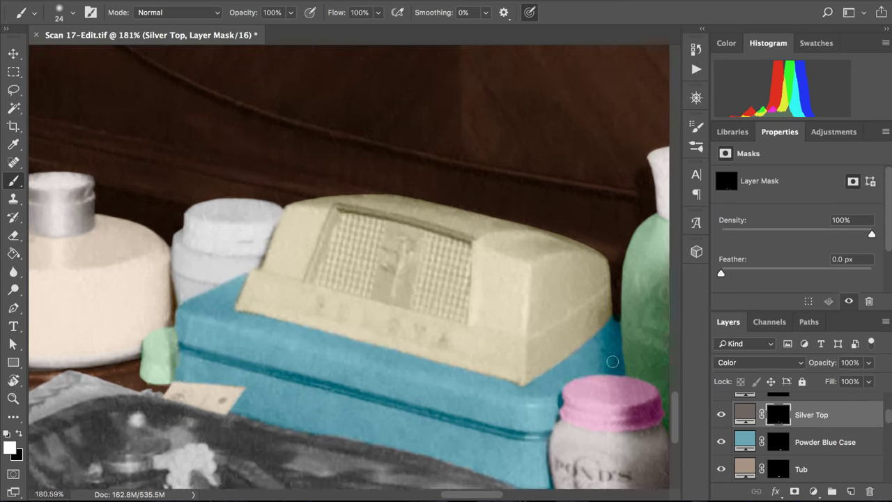
{"action": "scroll", "coordinate": [612, 361], "scroll_direction": "up", "scroll_amount": 2}
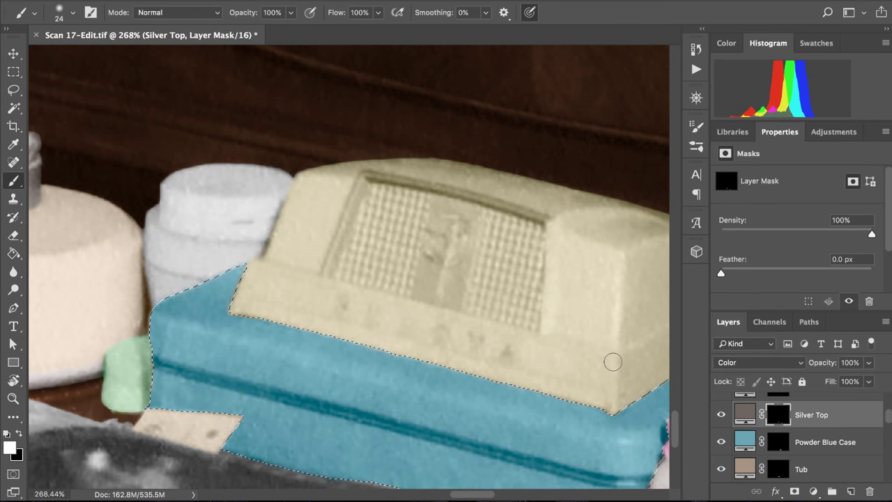
- Rotate the view so the seam runs vertically and paint silver up it, undoing the overshoot
{"action": "left_click", "coordinate": [13, 380], "text": "alt"}
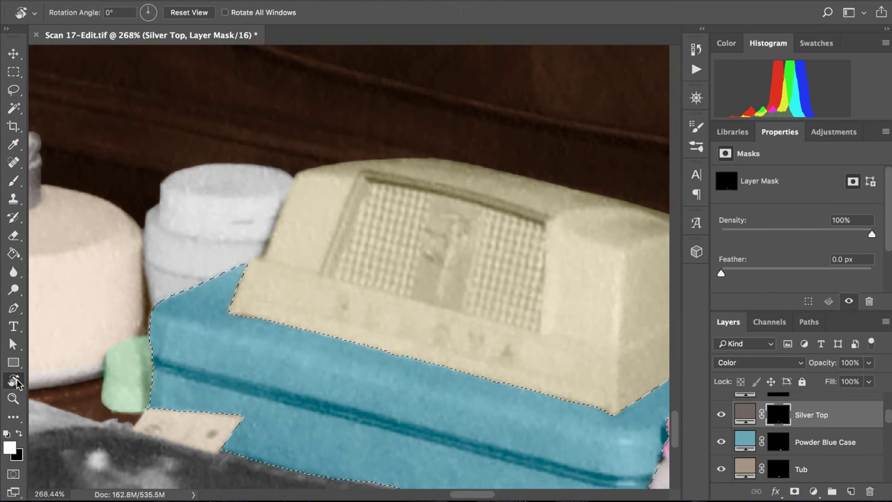
{"action": "mouse_move", "coordinate": [193, 230]}
{"action": "left_mouse_down"}
{"action": "mouse_move", "coordinate": [199, 358]}
{"action": "mouse_move", "coordinate": [285, 384]}
{"action": "mouse_move", "coordinate": [343, 352]}
{"action": "mouse_move", "coordinate": [352, 285]}
{"action": "mouse_move", "coordinate": [341, 304]}
{"action": "left_mouse_up"}
{"action": "key", "text": "b"}
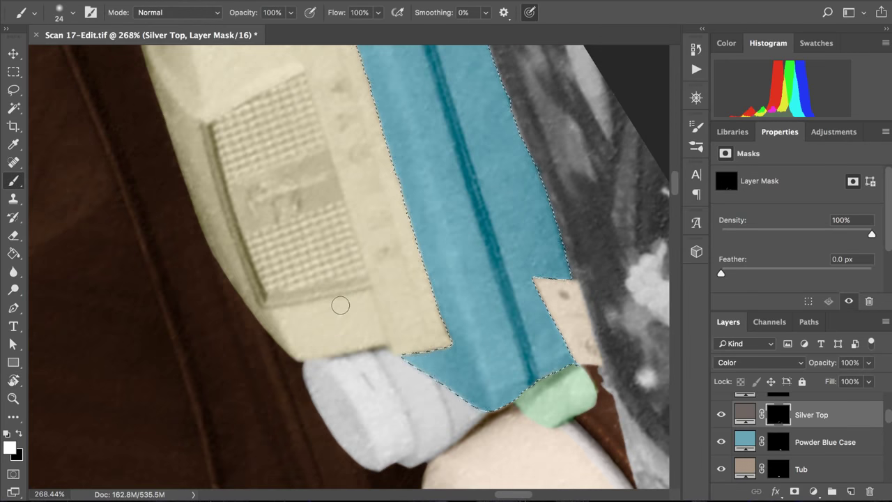
{"action": "scroll", "coordinate": [418, 255], "scroll_direction": "right", "scroll_amount": 5}
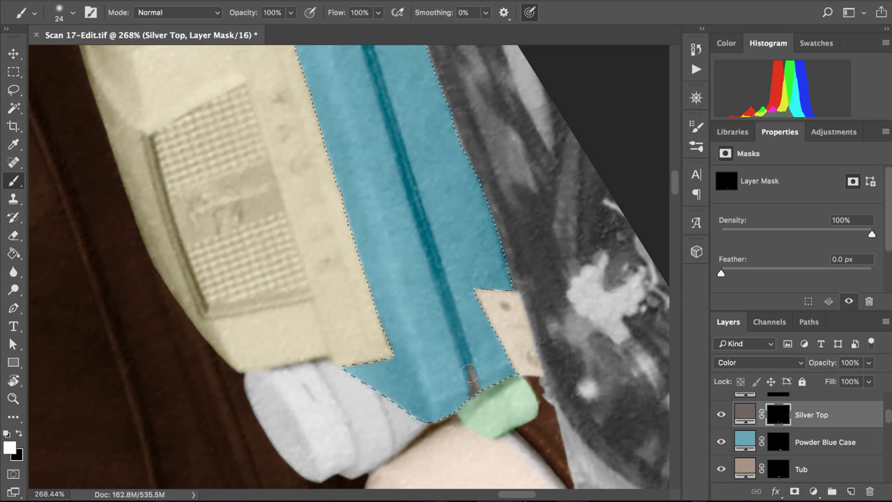
{"action": "mouse_move", "coordinate": [467, 364]}
{"action": "left_mouse_down"}
{"action": "mouse_move", "coordinate": [470, 379]}
{"action": "mouse_move", "coordinate": [448, 305]}
{"action": "mouse_move", "coordinate": [459, 336]}
{"action": "mouse_move", "coordinate": [449, 302]}
{"action": "left_mouse_up"}
{"action": "left_click_drag", "start_coordinate": [459, 339], "coordinate": [441, 278]}
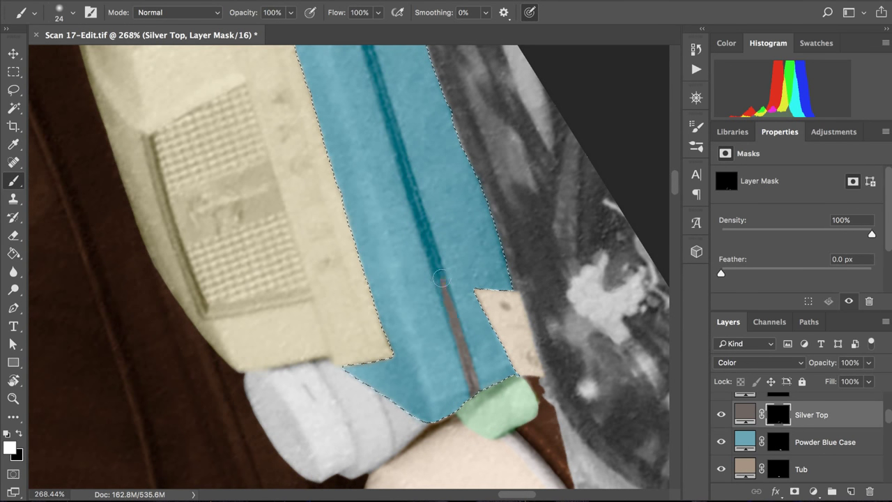
{"action": "key", "text": "ctrl+alt+z"}
{"action": "key", "text": "ctrl+alt+z"}
{"action": "key", "text": "ctrl+alt+z"}
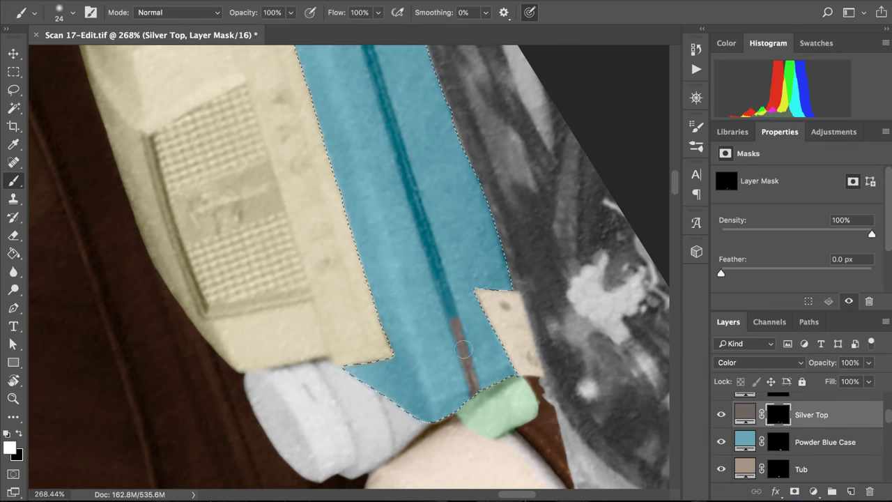
- Repaint the silver stripe and extend it higher up the seam, undoing the overshoot at its top
{"action": "mouse_move", "coordinate": [459, 339]}
{"action": "left_mouse_down"}
{"action": "mouse_move", "coordinate": [450, 307]}
{"action": "mouse_move", "coordinate": [460, 344]}
{"action": "mouse_move", "coordinate": [445, 293]}
{"action": "mouse_move", "coordinate": [454, 321]}
{"action": "left_mouse_up"}
{"action": "left_click_drag", "start_coordinate": [444, 295], "coordinate": [438, 272]}
{"action": "left_click_drag", "start_coordinate": [438, 272], "coordinate": [447, 301]}
{"action": "mouse_move", "coordinate": [435, 268]}
{"action": "left_mouse_down"}
{"action": "mouse_move", "coordinate": [432, 259]}
{"action": "mouse_move", "coordinate": [444, 297]}
{"action": "mouse_move", "coordinate": [434, 257]}
{"action": "mouse_move", "coordinate": [440, 286]}
{"action": "left_mouse_up"}
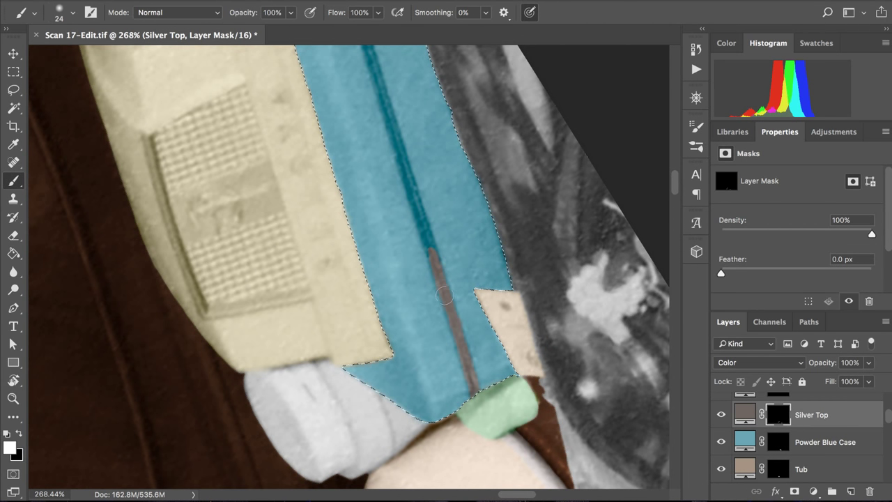
{"action": "mouse_move", "coordinate": [433, 253]}
{"action": "left_mouse_down"}
{"action": "mouse_move", "coordinate": [429, 244]}
{"action": "mouse_move", "coordinate": [435, 262]}
{"action": "mouse_move", "coordinate": [426, 240]}
{"action": "mouse_move", "coordinate": [436, 262]}
{"action": "left_mouse_up"}
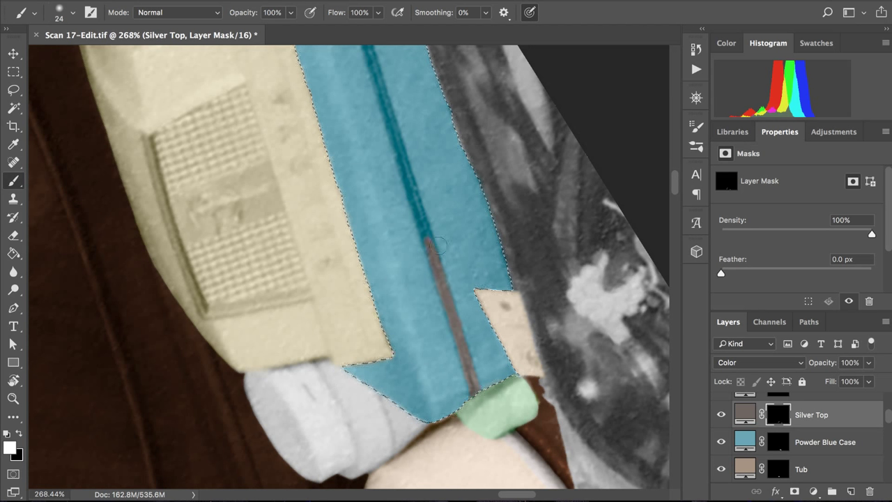
{"action": "scroll", "coordinate": [456, 245], "scroll_direction": "up", "scroll_amount": 2}
{"action": "scroll", "coordinate": [459, 245], "scroll_direction": "up", "scroll_amount": 1}
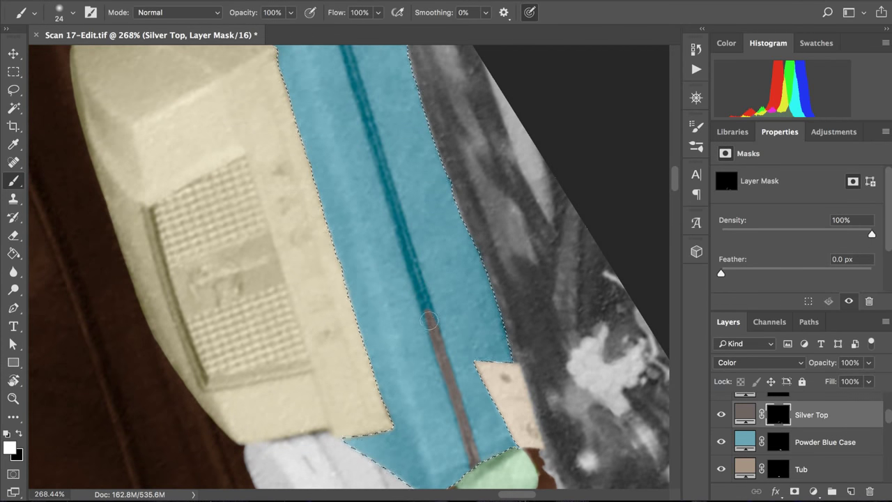
{"action": "mouse_move", "coordinate": [423, 304]}
{"action": "left_mouse_down"}
{"action": "mouse_move", "coordinate": [433, 329]}
{"action": "mouse_move", "coordinate": [422, 295]}
{"action": "mouse_move", "coordinate": [435, 334]}
{"action": "mouse_move", "coordinate": [418, 283]}
{"action": "mouse_move", "coordinate": [434, 332]}
{"action": "left_mouse_up"}
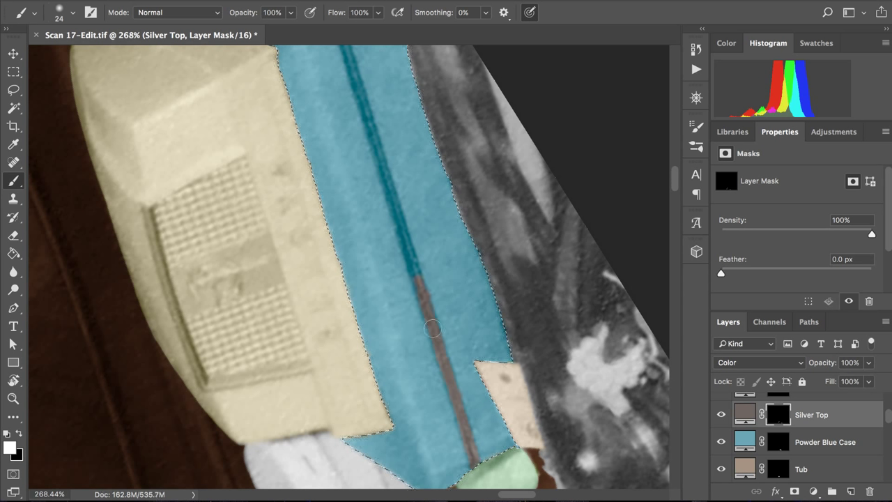
{"action": "key", "text": "ctrl+z"}
{"action": "mouse_move", "coordinate": [420, 288]}
{"action": "left_mouse_down"}
{"action": "mouse_move", "coordinate": [423, 298]}
{"action": "mouse_move", "coordinate": [398, 251]}
{"action": "mouse_move", "coordinate": [407, 275]}
{"action": "mouse_move", "coordinate": [387, 204]}
{"action": "left_mouse_up"}
{"action": "scroll", "coordinate": [400, 213], "scroll_direction": "up", "scroll_amount": 2}
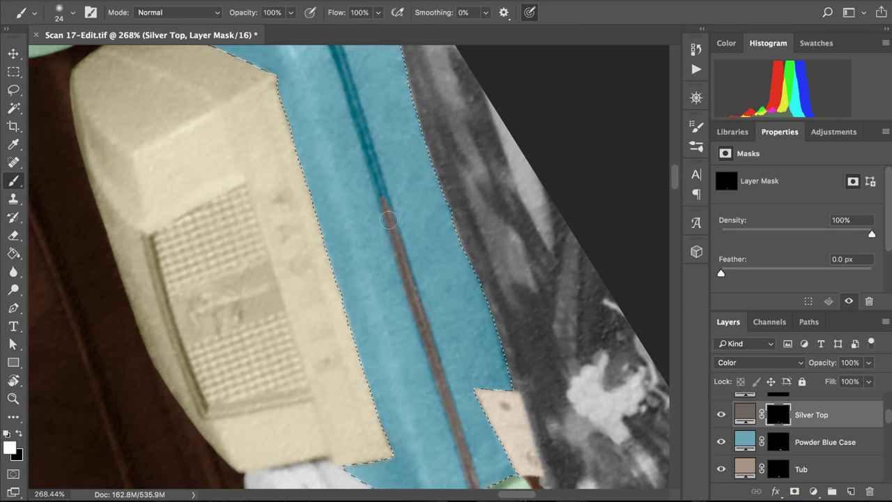
- Brush the silver tint up the thin rod to its end near the pink-capped jar
{"action": "scroll", "coordinate": [388, 212], "scroll_direction": "up", "scroll_amount": 5}
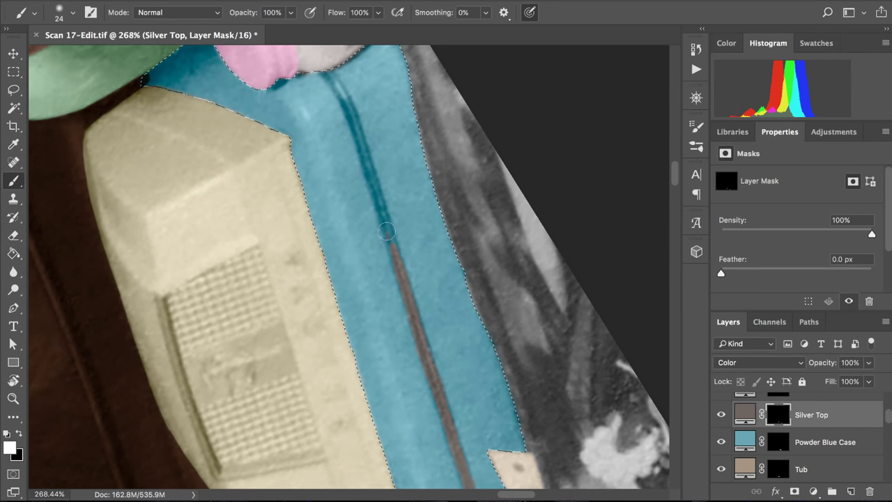
{"action": "mouse_move", "coordinate": [381, 216]}
{"action": "left_mouse_down"}
{"action": "mouse_move", "coordinate": [388, 237]}
{"action": "mouse_move", "coordinate": [380, 203]}
{"action": "mouse_move", "coordinate": [388, 240]}
{"action": "left_mouse_up"}
{"action": "scroll", "coordinate": [365, 142], "scroll_direction": "up", "scroll_amount": 1}
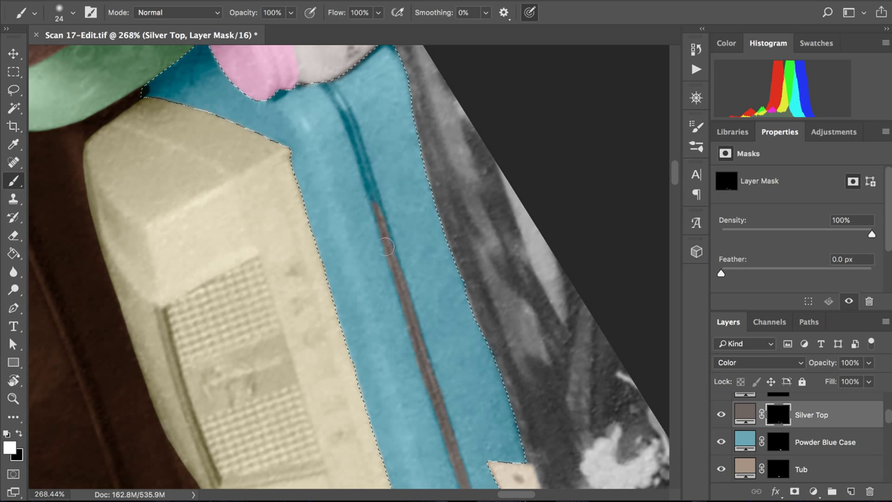
{"action": "left_click_drag", "start_coordinate": [385, 246], "coordinate": [366, 168]}
{"action": "scroll", "coordinate": [362, 144], "scroll_direction": "up", "scroll_amount": 1}
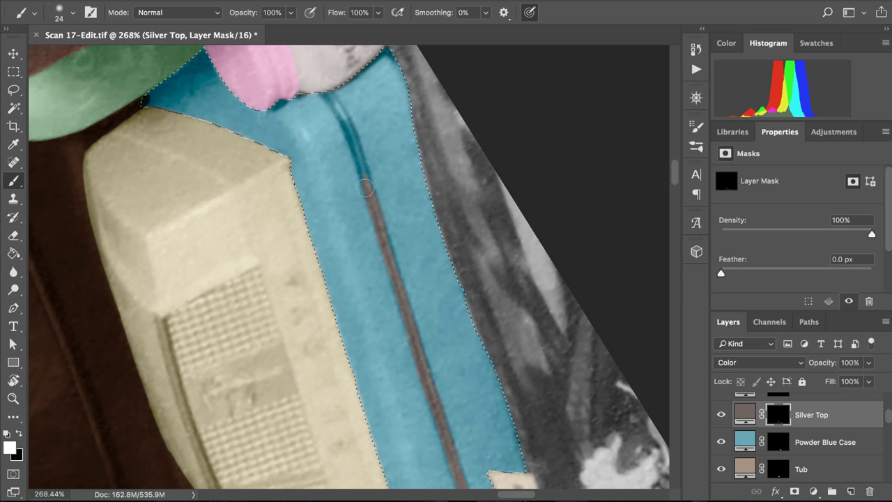
{"action": "mouse_move", "coordinate": [365, 188]}
{"action": "left_mouse_down"}
{"action": "mouse_move", "coordinate": [345, 105]}
{"action": "mouse_move", "coordinate": [339, 109]}
{"action": "mouse_move", "coordinate": [321, 85]}
{"action": "mouse_move", "coordinate": [345, 125]}
{"action": "mouse_move", "coordinate": [374, 213]}
{"action": "mouse_move", "coordinate": [378, 174]}
{"action": "mouse_move", "coordinate": [400, 294]}
{"action": "left_mouse_up"}
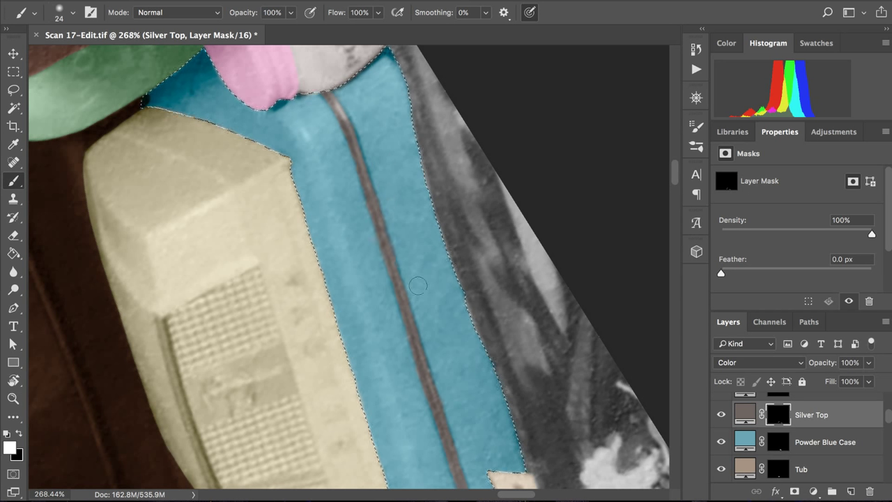
- Deselect and inspect the finished silver stripe along the case
{"action": "scroll", "coordinate": [418, 285], "scroll_direction": "down", "scroll_amount": 4}
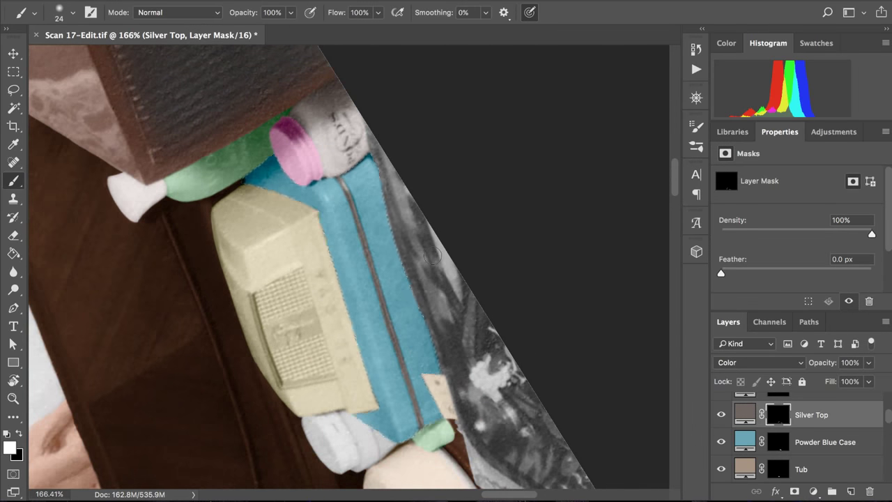
{"action": "scroll", "coordinate": [432, 256], "scroll_direction": "up", "scroll_amount": 5}
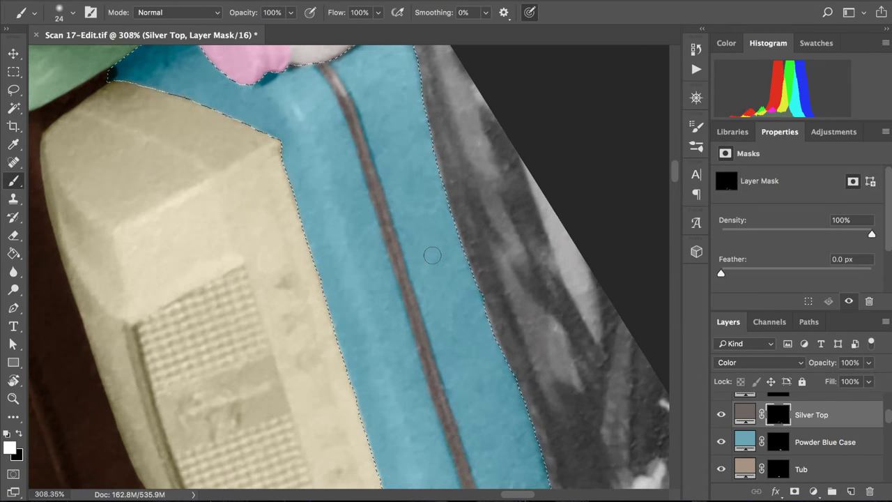
{"action": "scroll", "coordinate": [432, 256], "scroll_direction": "down", "scroll_amount": 3}
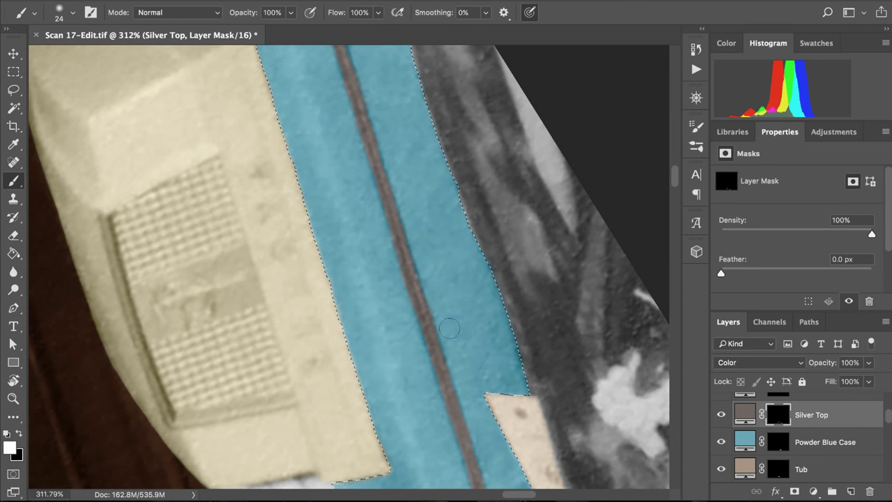
{"action": "scroll", "coordinate": [449, 328], "scroll_direction": "down", "scroll_amount": 3}
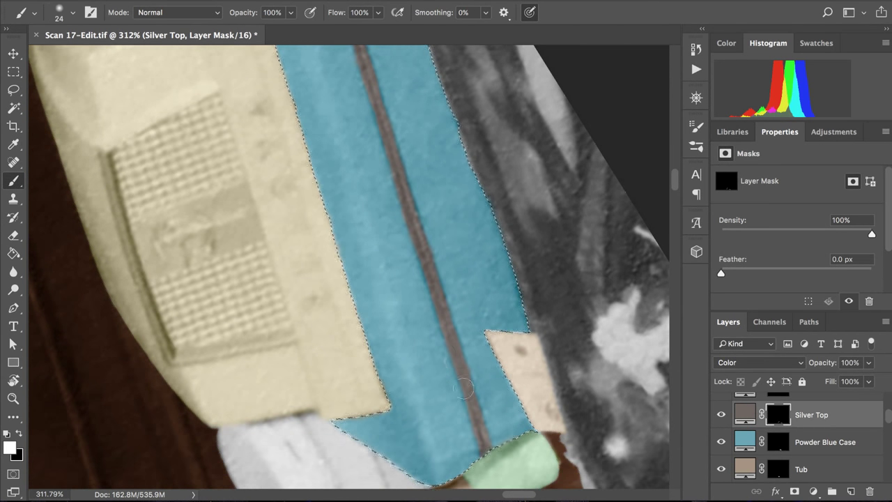
{"action": "key", "text": "ctrl+d"}
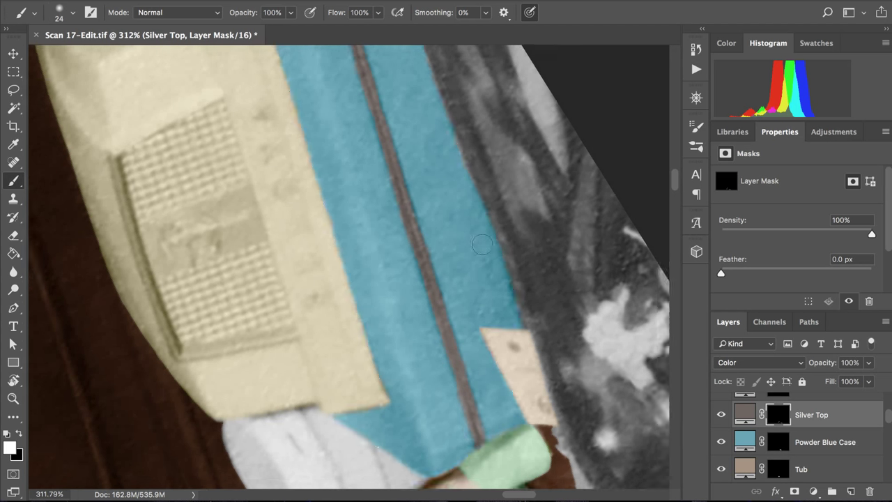
{"action": "scroll", "coordinate": [482, 244], "scroll_direction": "down", "scroll_amount": 5}
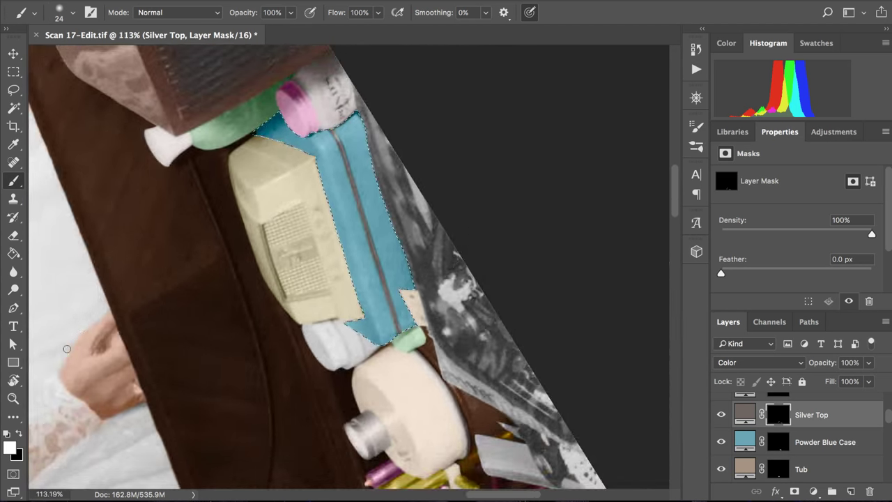
{"action": "key", "text": "r"}
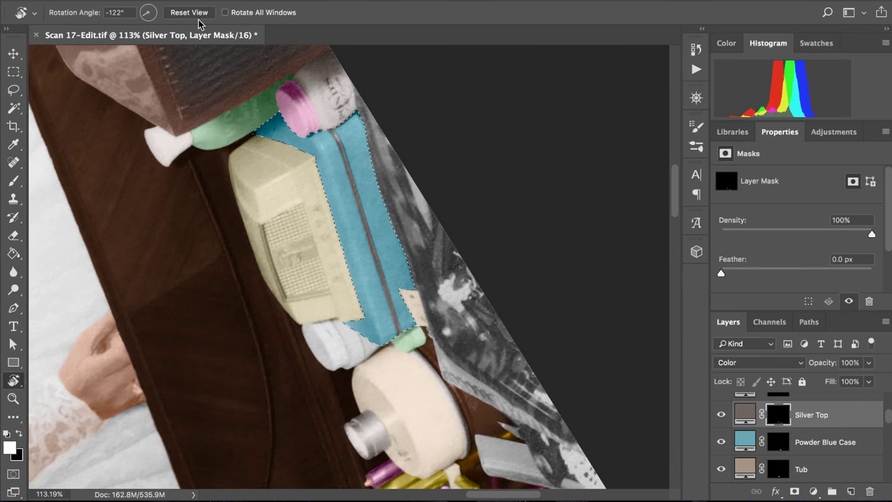
{"action": "left_click", "coordinate": [189, 13]}
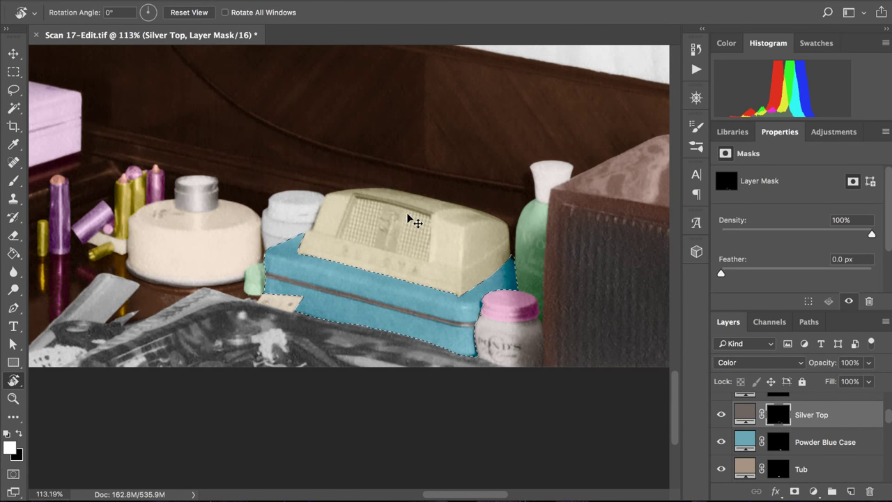
{"action": "key", "text": "super+d"}
{"action": "scroll", "coordinate": [408, 214], "scroll_direction": "down", "scroll_amount": 10}
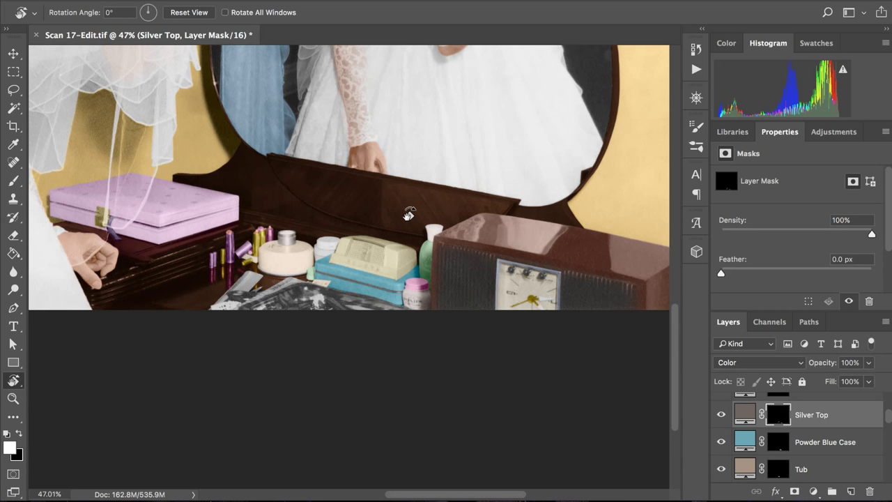
{"action": "key", "text": "super+s"}
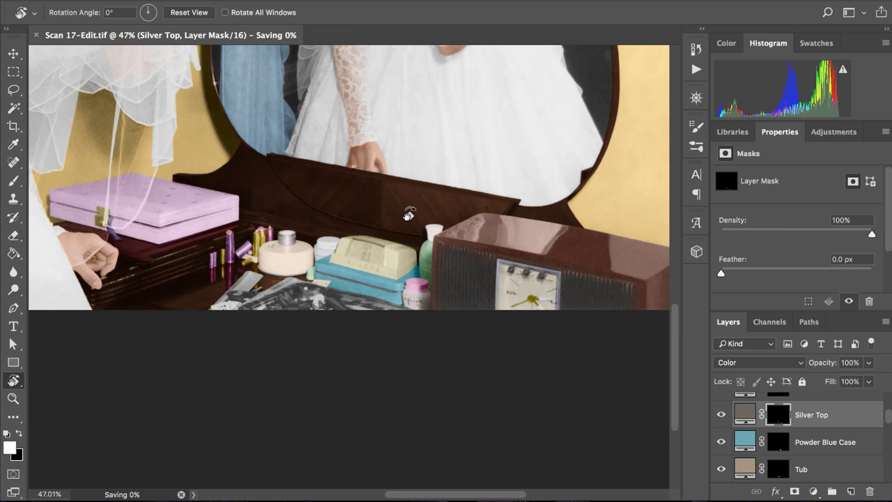
{"action": "scroll", "coordinate": [409, 214], "scroll_direction": "up", "scroll_amount": 3}
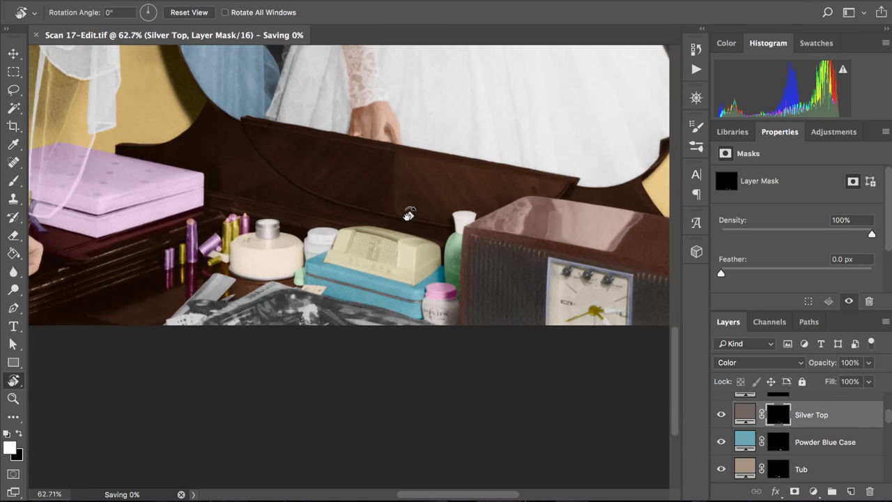
{"action": "scroll", "coordinate": [330, 309], "scroll_direction": "down", "scroll_amount": 3}
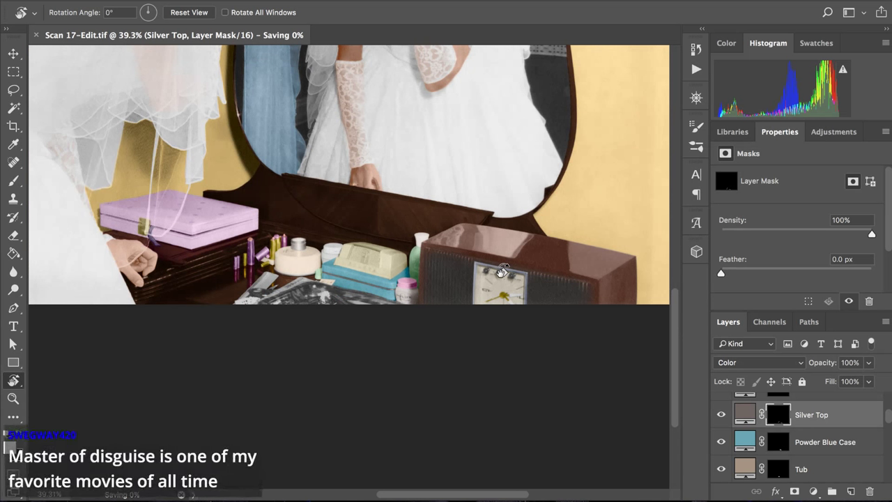
{"action": "scroll", "coordinate": [502, 272], "scroll_direction": "up", "scroll_amount": 3}
{"action": "scroll", "coordinate": [502, 272], "scroll_direction": "down", "scroll_amount": 2}
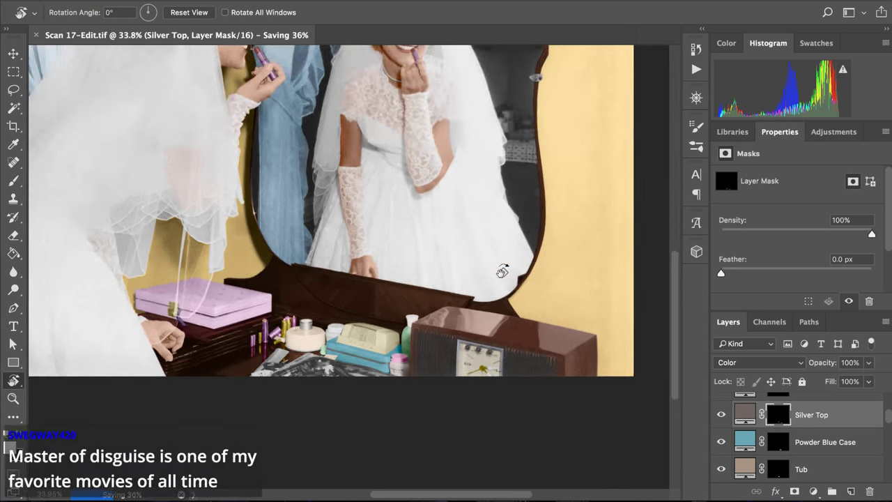
{"action": "scroll", "coordinate": [501, 271], "scroll_direction": "down", "scroll_amount": 2}
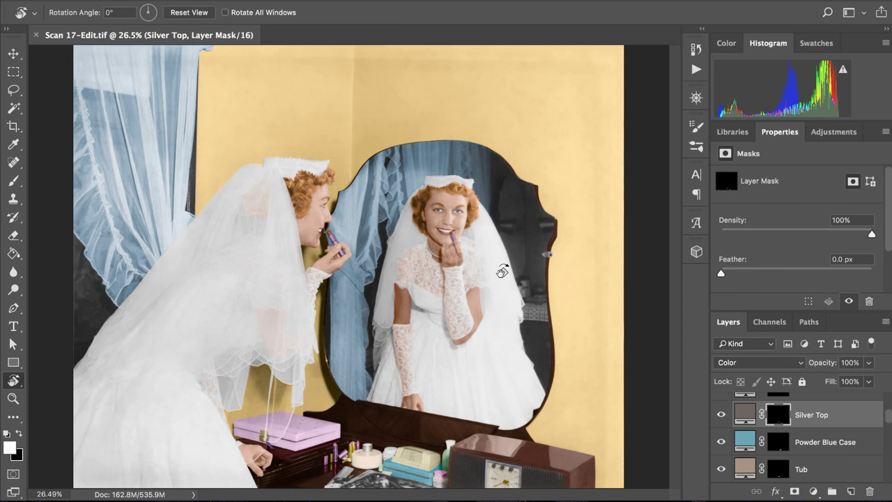
{"action": "scroll", "coordinate": [501, 271], "scroll_direction": "up", "scroll_amount": 5}
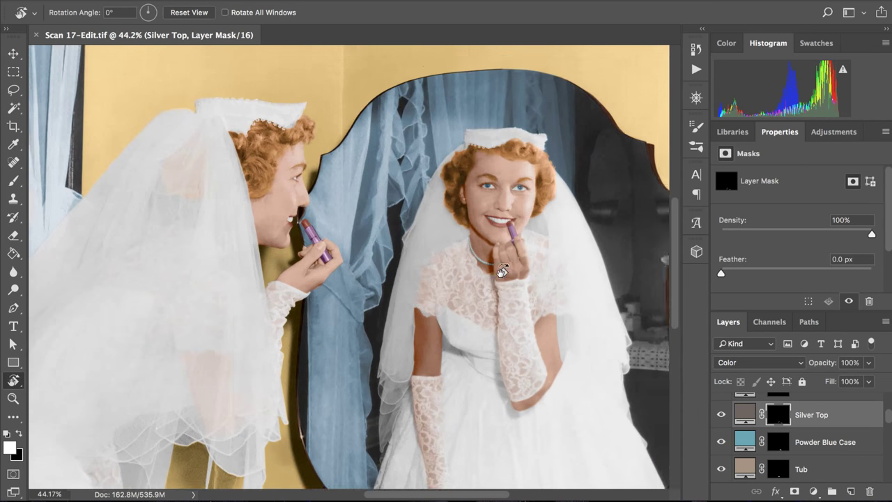
{"action": "scroll", "coordinate": [501, 272], "scroll_direction": "down", "scroll_amount": 2}
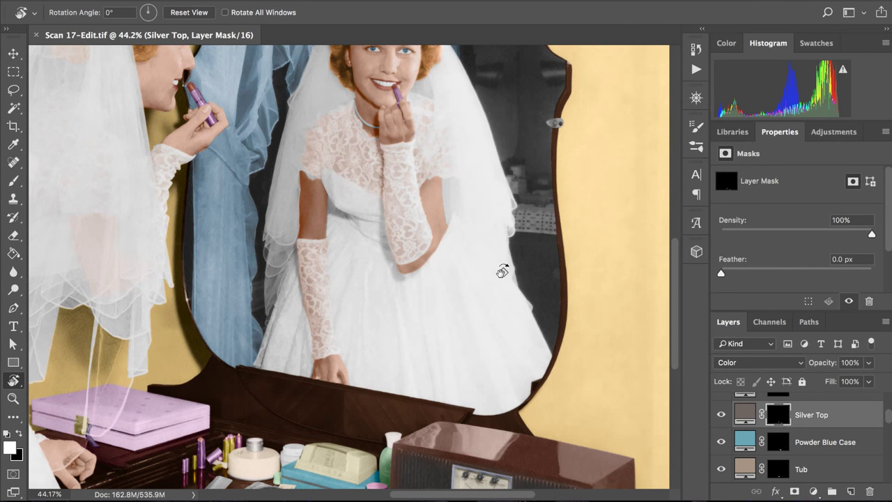
{"action": "scroll", "coordinate": [502, 272], "scroll_direction": "up", "scroll_amount": 2}
{"action": "scroll", "coordinate": [501, 271], "scroll_direction": "down", "scroll_amount": 3}
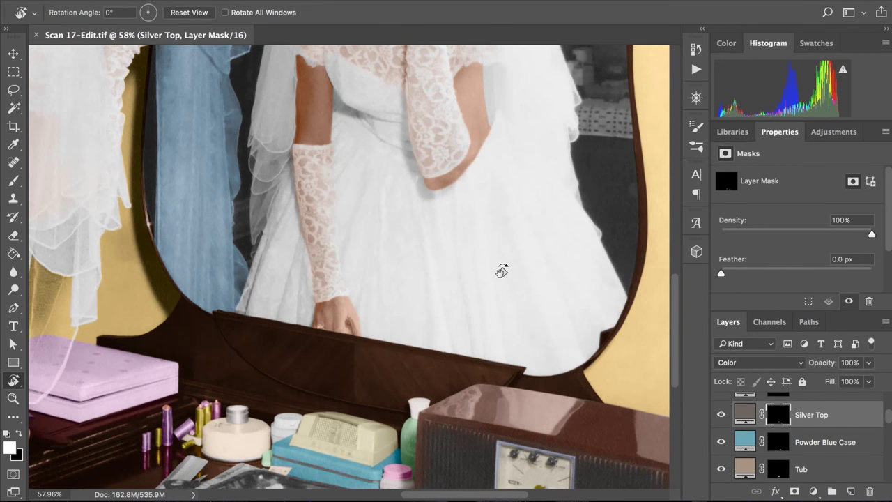
{"action": "scroll", "coordinate": [501, 272], "scroll_direction": "up", "scroll_amount": 4}
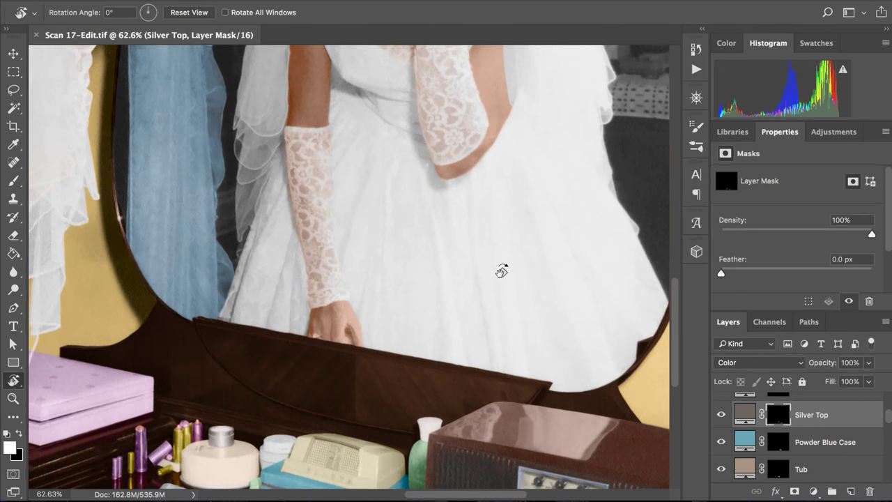
{"action": "scroll", "coordinate": [501, 272], "scroll_direction": "down", "scroll_amount": 3}
{"action": "scroll", "coordinate": [501, 272], "scroll_direction": "up", "scroll_amount": 4}
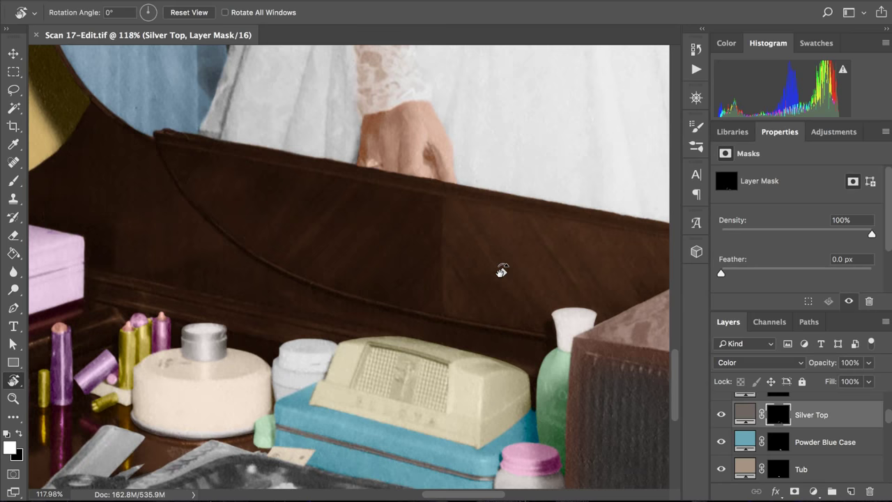
{"action": "scroll", "coordinate": [502, 272], "scroll_direction": "up", "scroll_amount": 8}
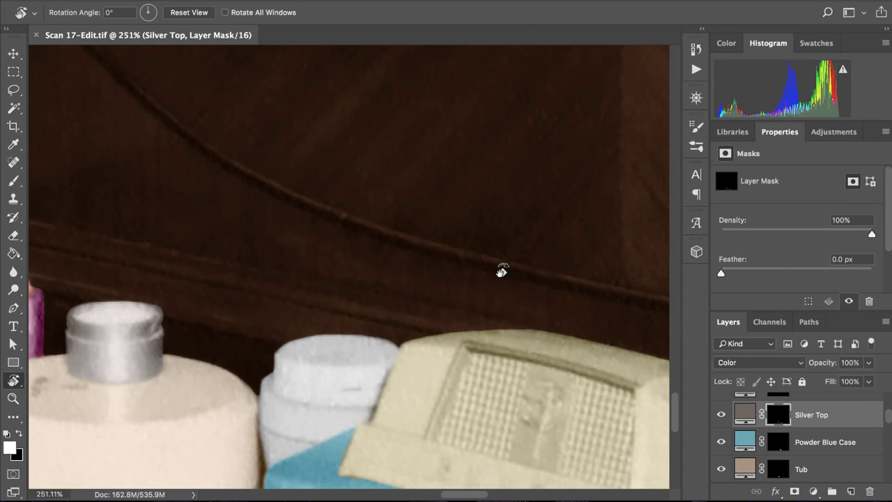
{"action": "scroll", "coordinate": [502, 272], "scroll_direction": "down", "scroll_amount": 3}
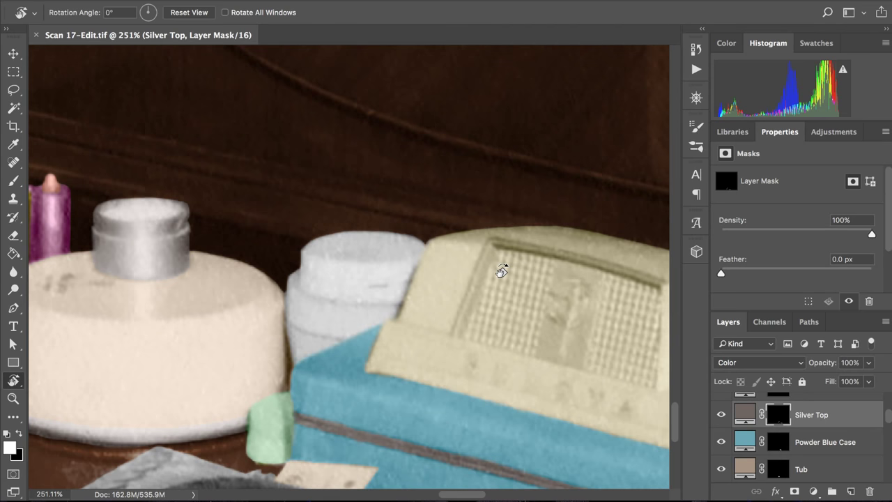
{"action": "scroll", "coordinate": [502, 272], "scroll_direction": "up", "scroll_amount": 2}
{"action": "scroll", "coordinate": [502, 272], "scroll_direction": "down", "scroll_amount": 4}
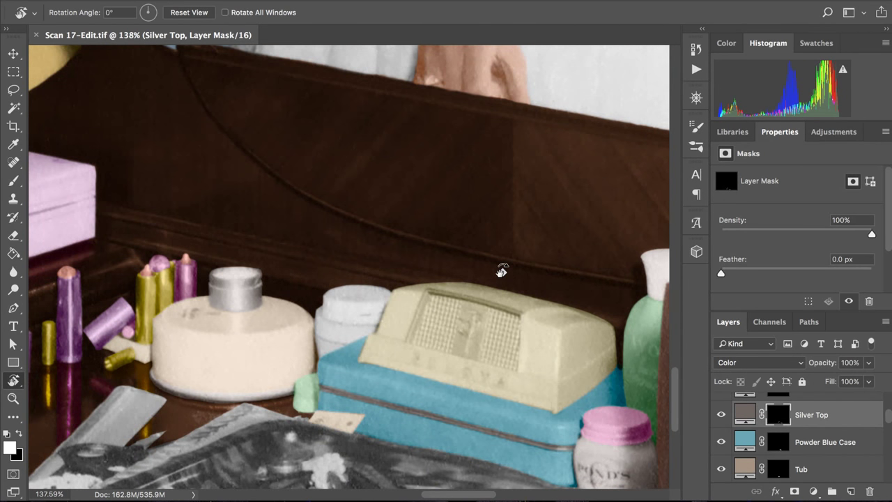
{"action": "scroll", "coordinate": [502, 272], "scroll_direction": "up", "scroll_amount": 4}
{"action": "scroll", "coordinate": [502, 272], "scroll_direction": "up", "scroll_amount": 2}
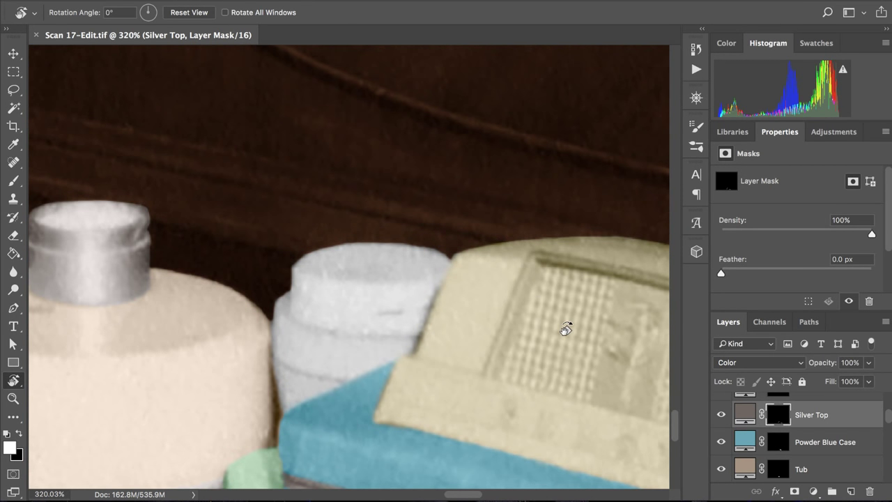
{"action": "scroll", "coordinate": [785, 436], "scroll_direction": "up", "scroll_amount": 3}
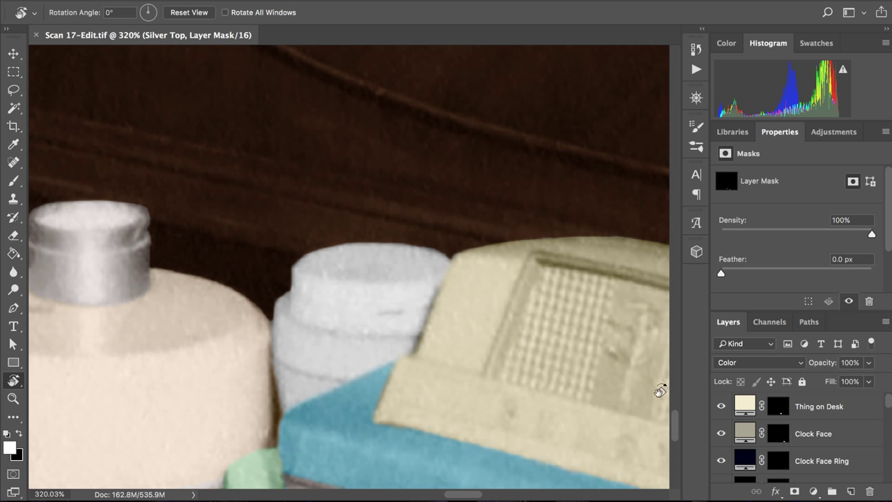
{"action": "key", "text": "ctrl+plus"}
{"action": "key", "text": "ctrl+plus"}
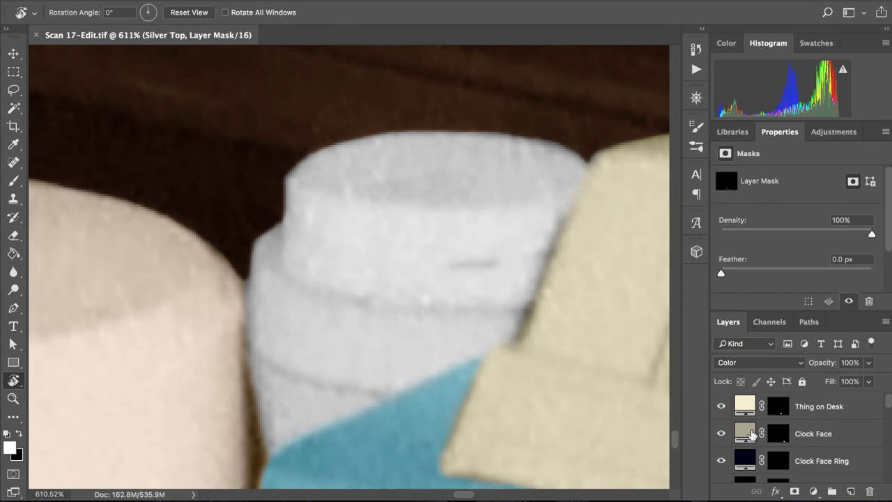
{"action": "scroll", "coordinate": [758, 453], "scroll_direction": "down", "scroll_amount": 5}
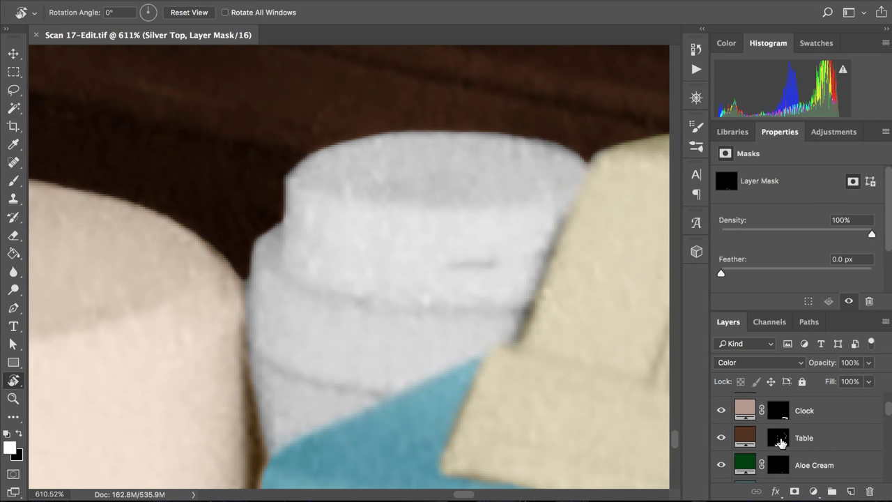
- On the Table layer mask, brush black over the brown spill on the jar's top-left edge
{"action": "left_click", "coordinate": [779, 439]}
{"action": "key", "text": "b"}
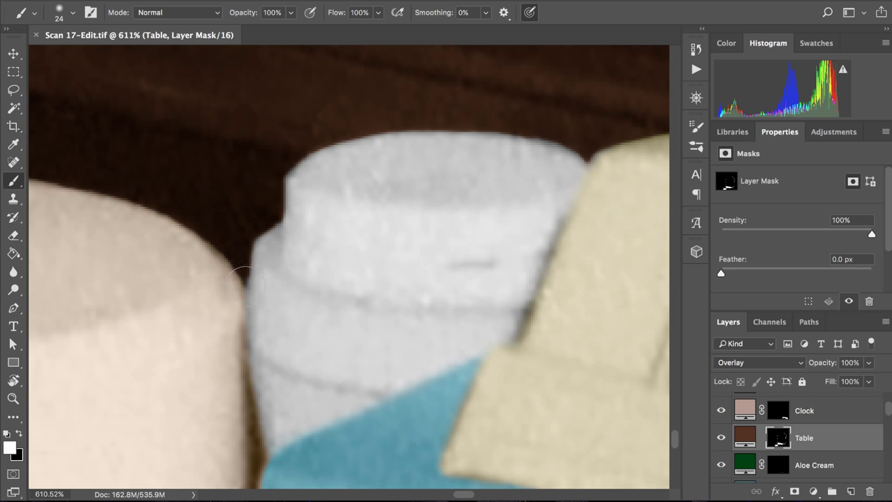
{"action": "mouse_move", "coordinate": [244, 272]}
{"action": "left_mouse_down"}
{"action": "mouse_move", "coordinate": [248, 224]}
{"action": "mouse_move", "coordinate": [244, 310]}
{"action": "left_mouse_up"}
{"action": "key", "text": "x"}
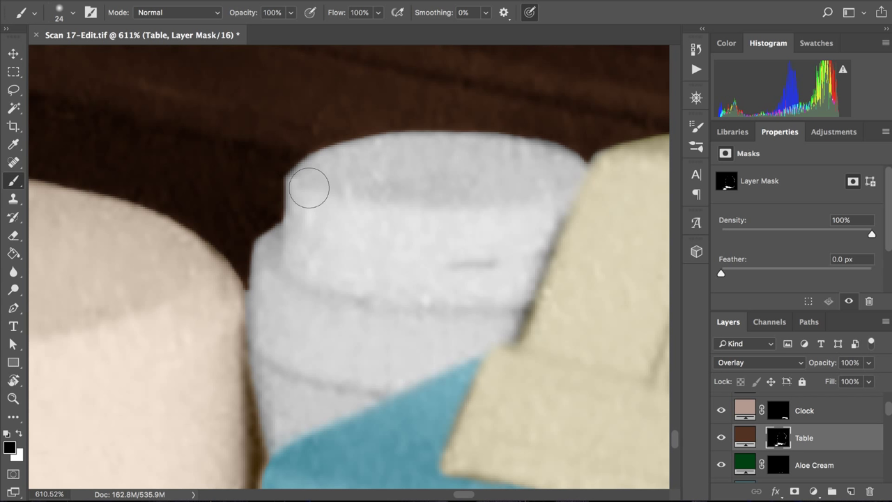
{"action": "mouse_move", "coordinate": [309, 185]}
{"action": "left_mouse_down"}
{"action": "mouse_move", "coordinate": [326, 203]}
{"action": "mouse_move", "coordinate": [310, 241]}
{"action": "left_mouse_up"}
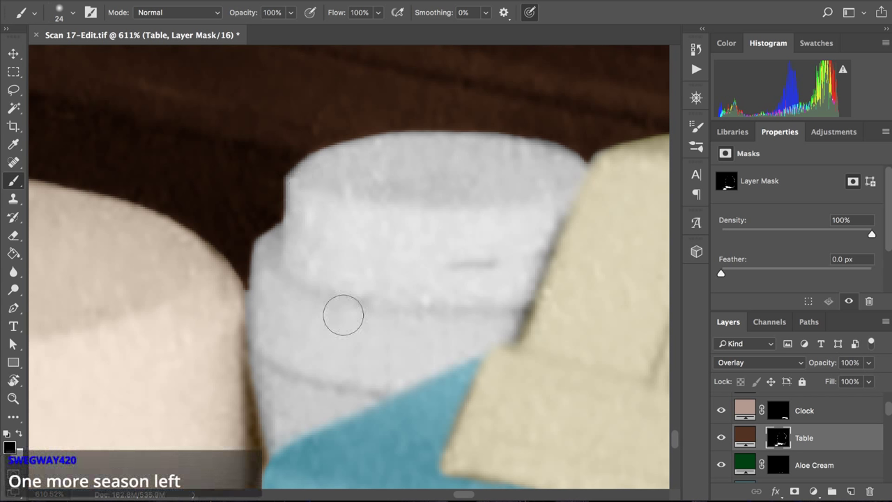
{"action": "scroll", "coordinate": [754, 412], "scroll_direction": "up", "scroll_amount": 3}
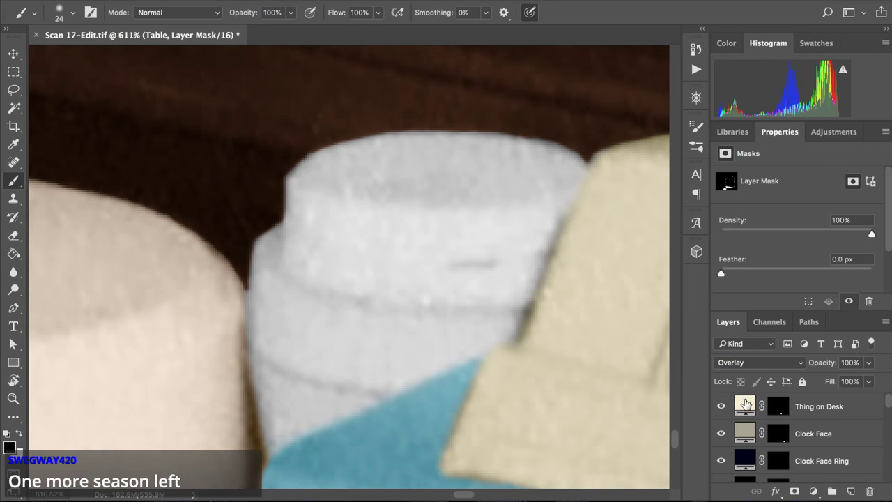
- Add a cyan 6ae3d3 Solid Color fill layer above Thing on Desk
{"action": "left_click", "coordinate": [745, 404]}
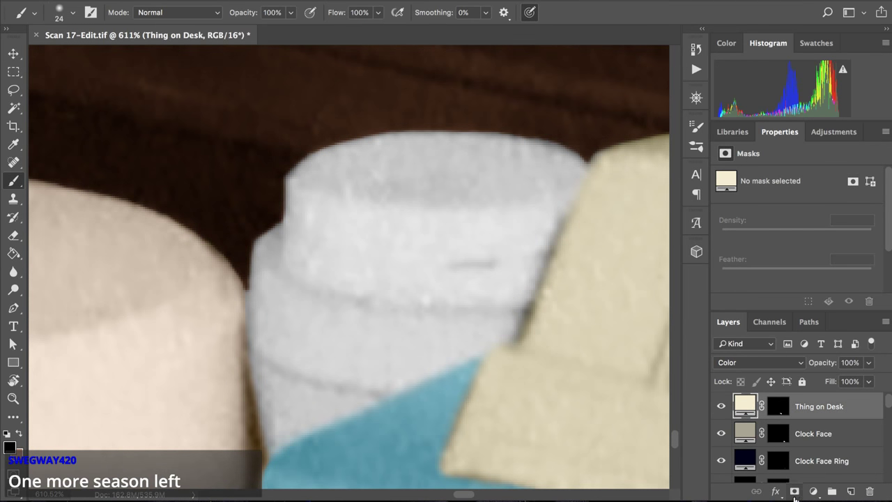
{"action": "left_click", "coordinate": [813, 491]}
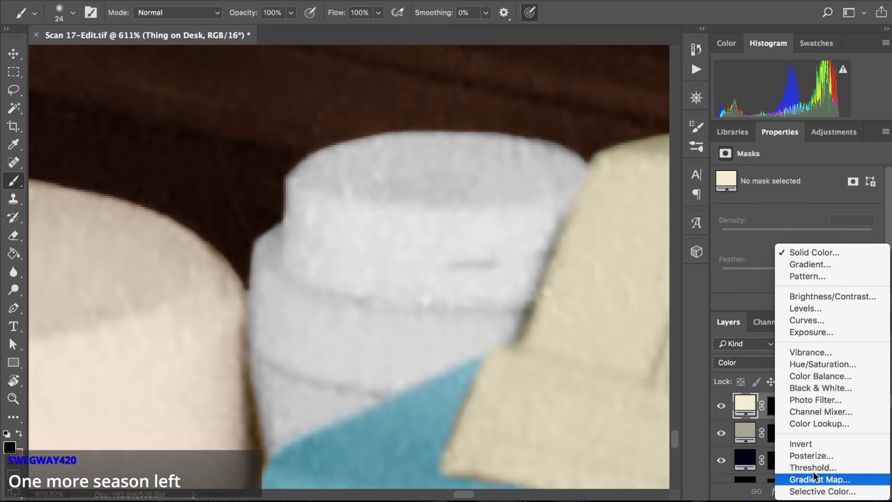
{"action": "left_click", "coordinate": [806, 251]}
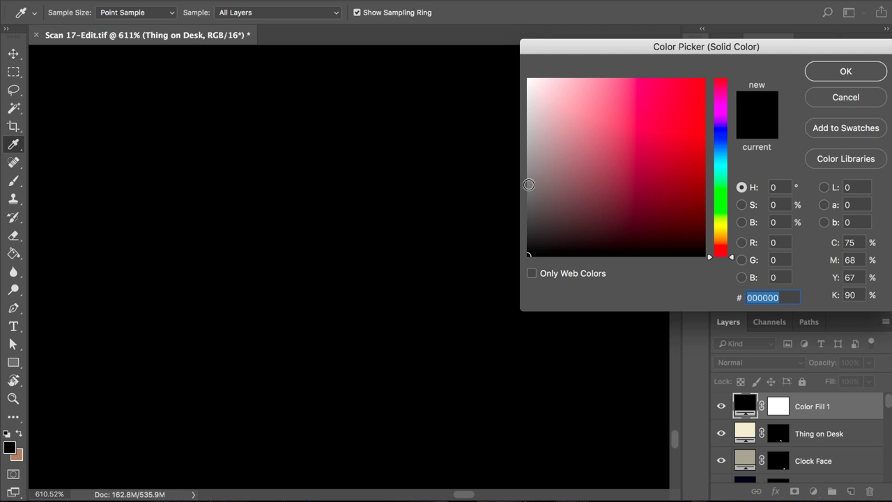
{"action": "left_click", "coordinate": [715, 136]}
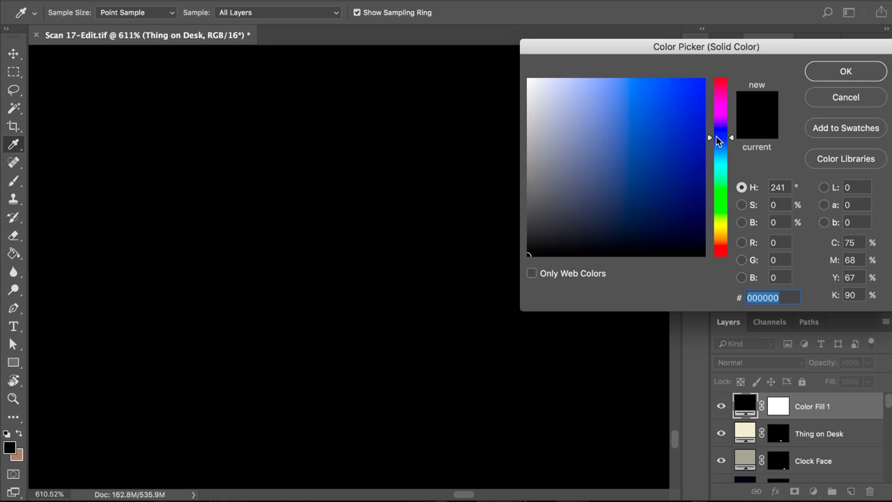
{"action": "left_click", "coordinate": [607, 100]}
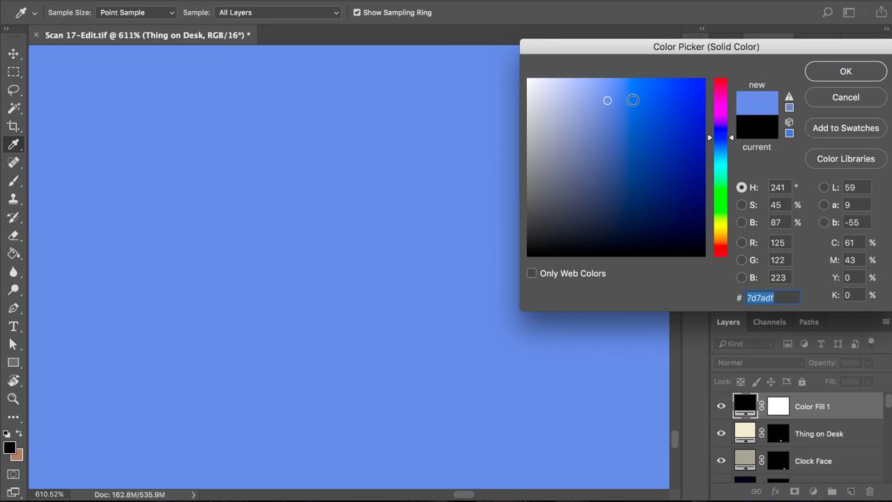
{"action": "left_click", "coordinate": [632, 103]}
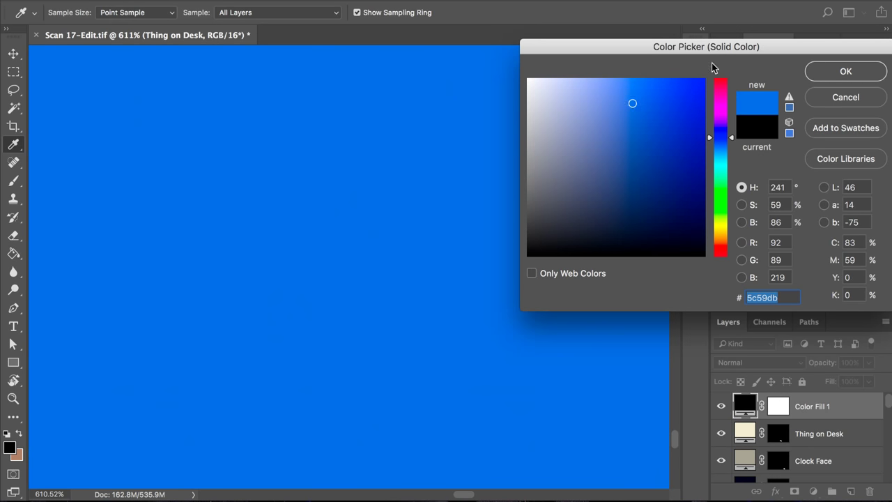
{"action": "left_click", "coordinate": [621, 97]}
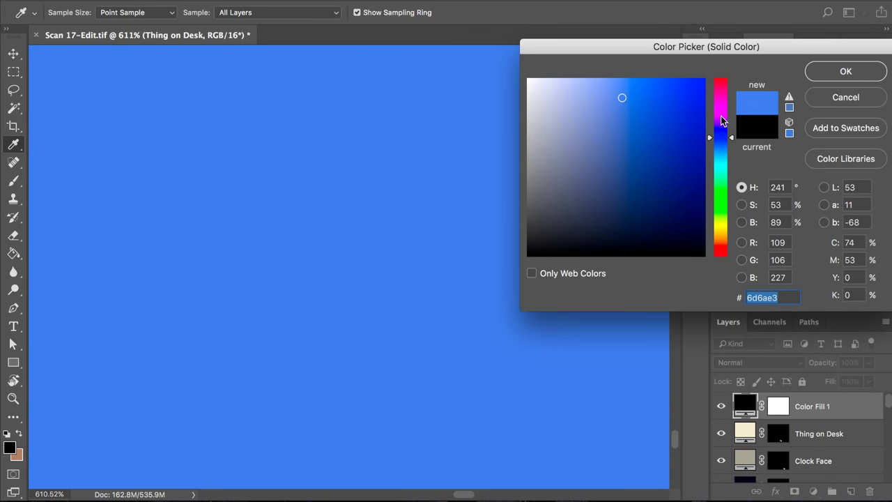
{"action": "left_click", "coordinate": [721, 119]}
{"action": "left_click", "coordinate": [720, 171]}
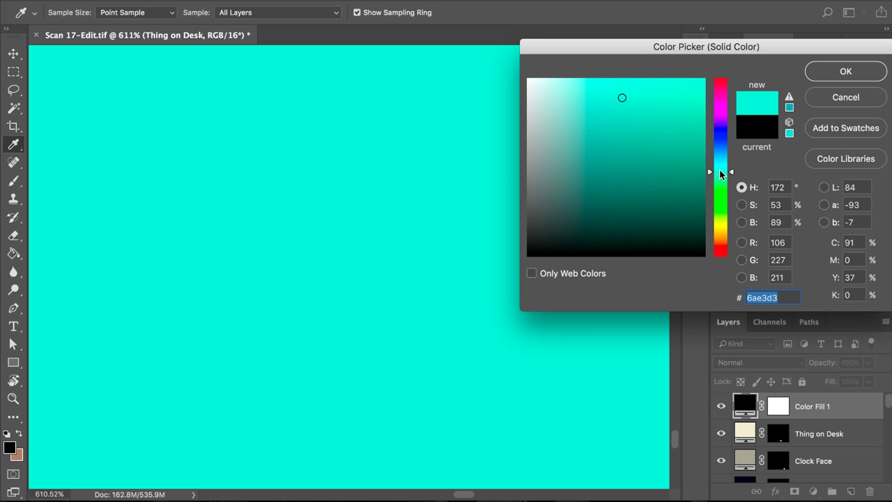
{"action": "left_click", "coordinate": [838, 74]}
{"action": "key", "text": "b"}
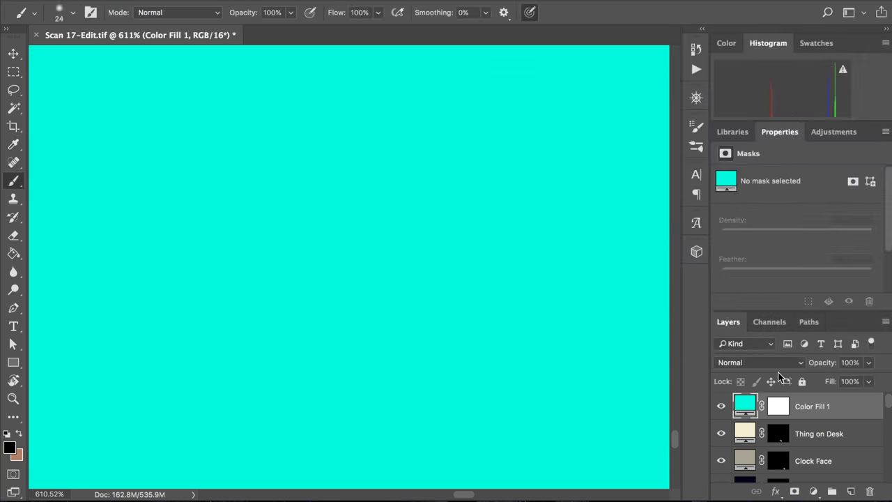
- Rename the fill layer 'Cream Bottle' and select its mask
{"action": "double_click", "coordinate": [811, 404]}
{"action": "type", "text": "Cream Bottle"}
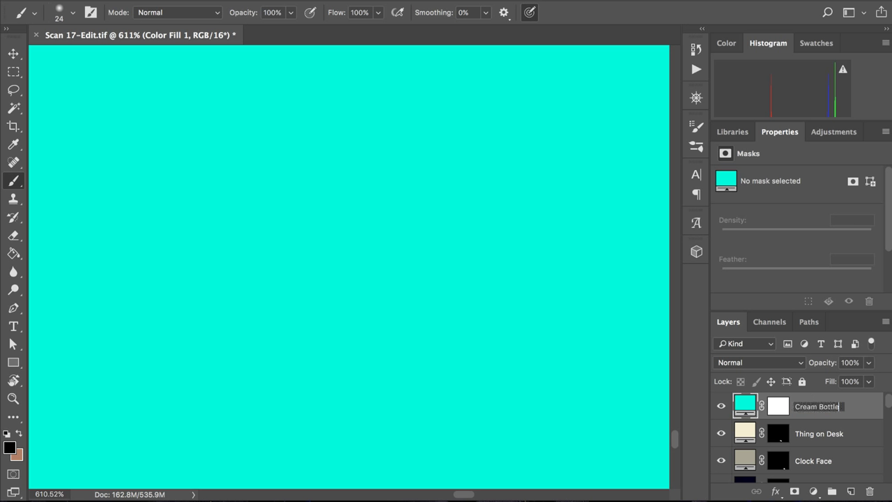
{"action": "key", "text": "Return"}
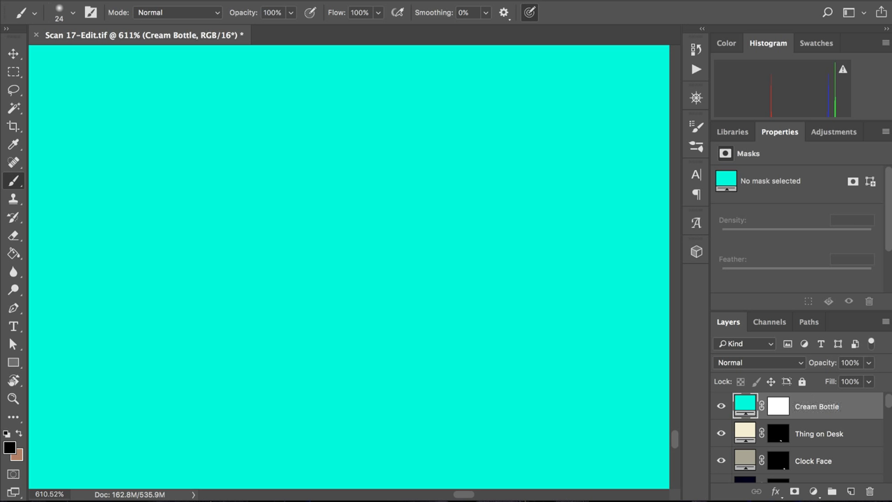
{"action": "left_click", "coordinate": [772, 412]}
- Invert the Cream Bottle mask to black and load the Thing on Desk mask as a selection
{"action": "key", "text": "ctrl+i"}
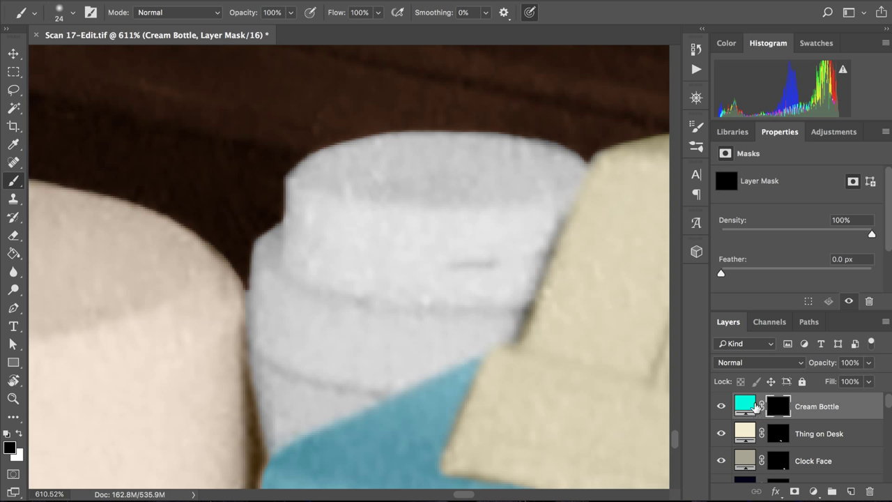
{"action": "left_click", "coordinate": [772, 433], "text": "ctrl"}
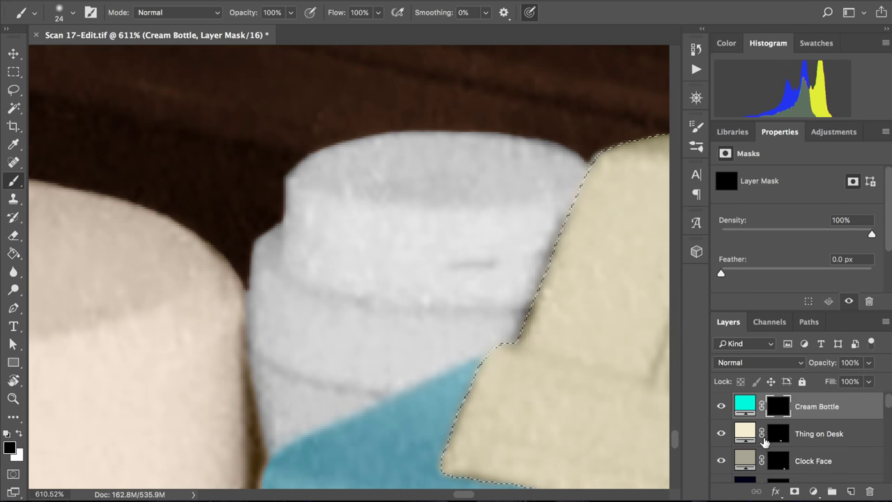
{"action": "scroll", "coordinate": [759, 436], "scroll_direction": "down", "scroll_amount": 1}
{"action": "scroll", "coordinate": [760, 438], "scroll_direction": "down", "scroll_amount": 5}
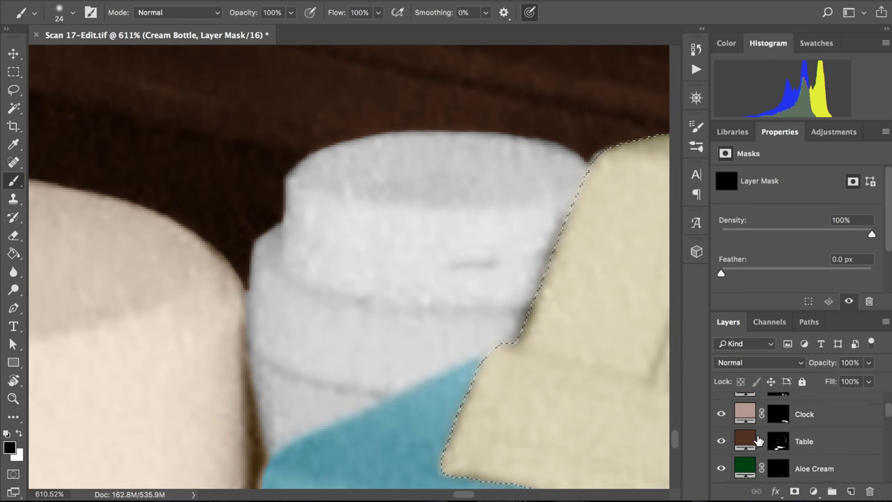
{"action": "scroll", "coordinate": [758, 439], "scroll_direction": "up", "scroll_amount": 6}
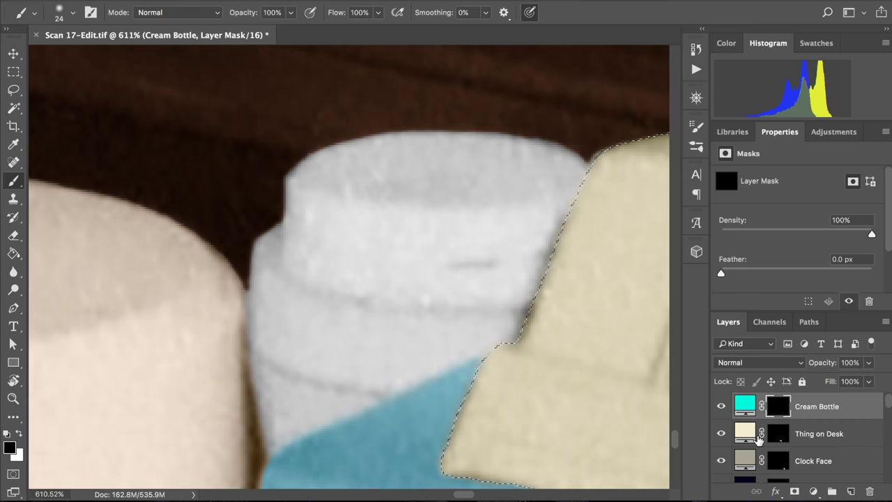
{"action": "scroll", "coordinate": [758, 437], "scroll_direction": "down", "scroll_amount": 1}
{"action": "scroll", "coordinate": [763, 446], "scroll_direction": "down", "scroll_amount": 6}
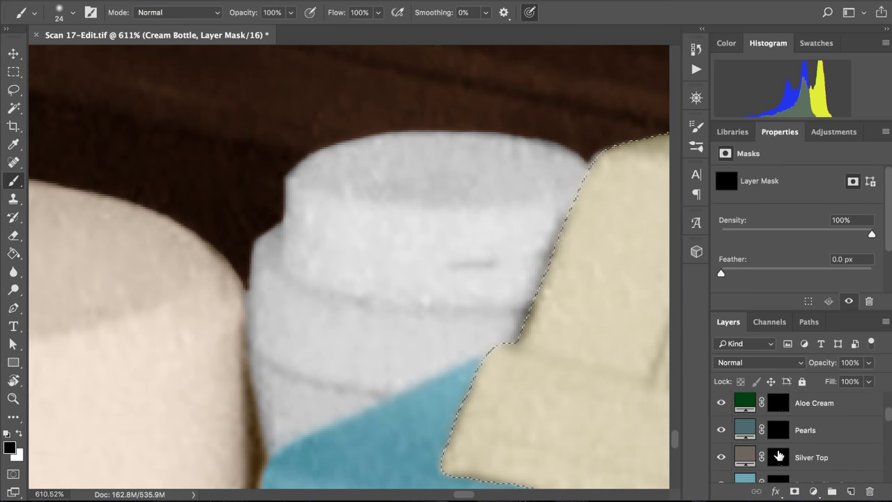
{"action": "scroll", "coordinate": [781, 462], "scroll_direction": "down", "scroll_amount": 1}
- Add the Powder Blue Case, Tub and Table masks to the selection
{"action": "left_click", "coordinate": [778, 462], "text": "ctrl+shift"}
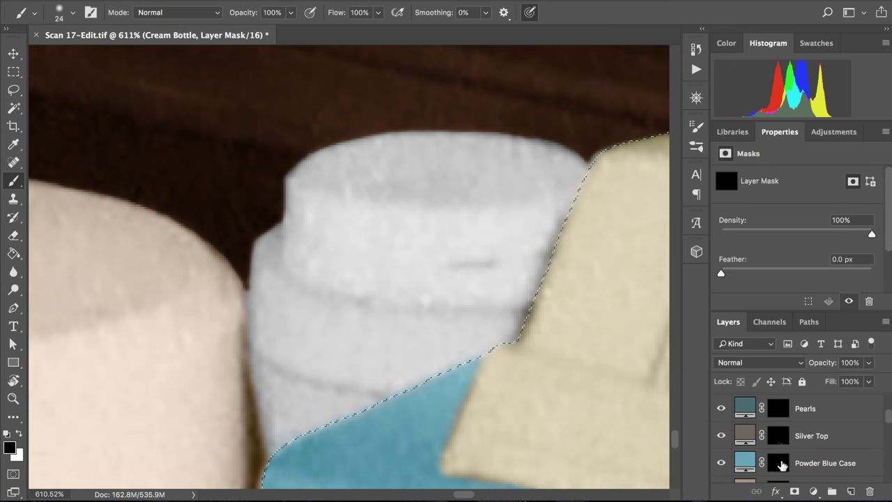
{"action": "scroll", "coordinate": [790, 451], "scroll_direction": "down", "scroll_amount": 3}
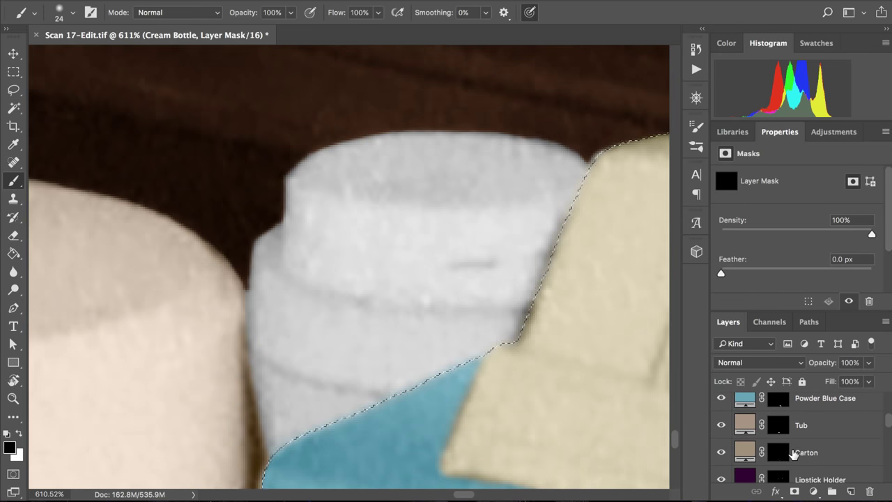
{"action": "left_click", "coordinate": [779, 432], "text": "ctrl+shift"}
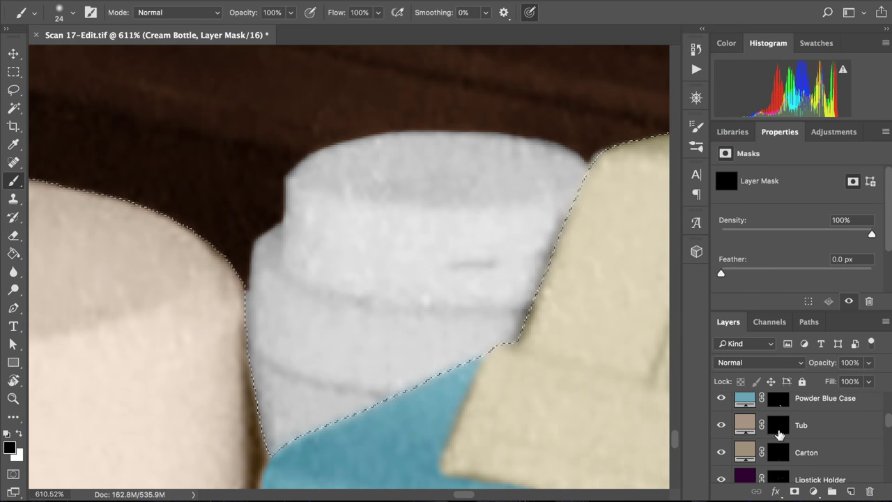
{"action": "scroll", "coordinate": [781, 424], "scroll_direction": "down", "scroll_amount": 10}
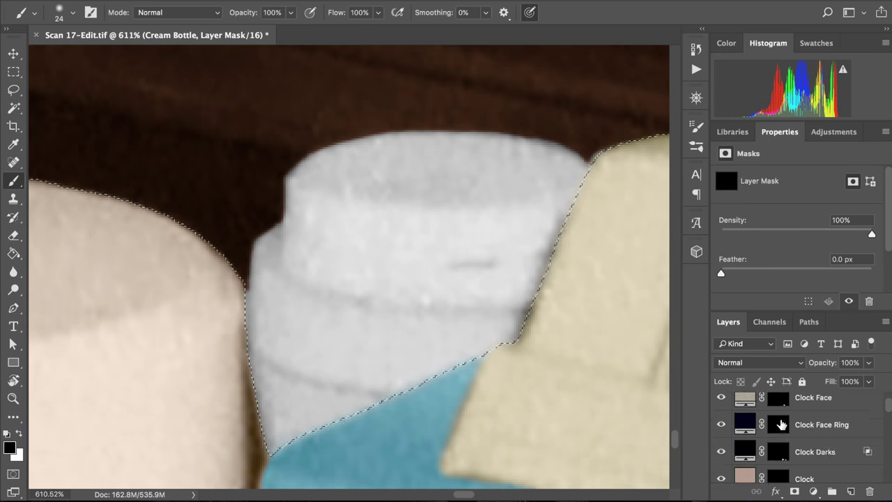
{"action": "scroll", "coordinate": [781, 424], "scroll_direction": "down", "scroll_amount": 2}
{"action": "left_click", "coordinate": [779, 442], "text": "ctrl"}
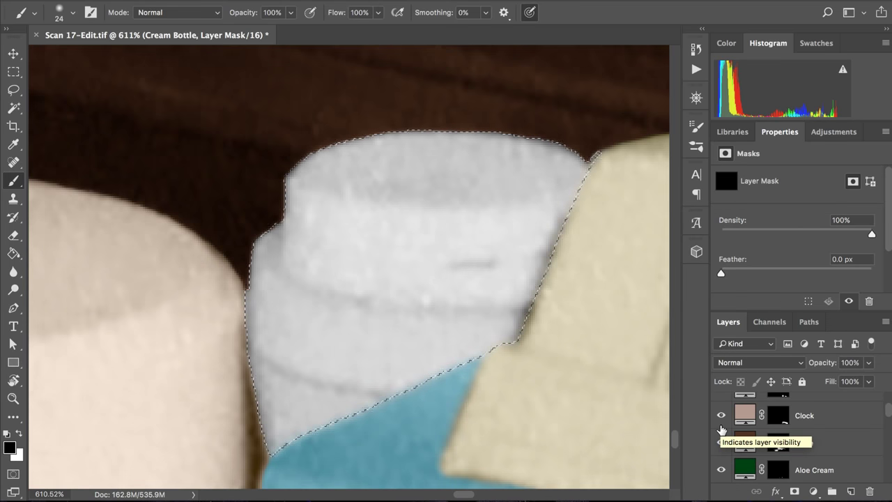
{"action": "scroll", "coordinate": [778, 426], "scroll_direction": "up", "scroll_amount": 3}
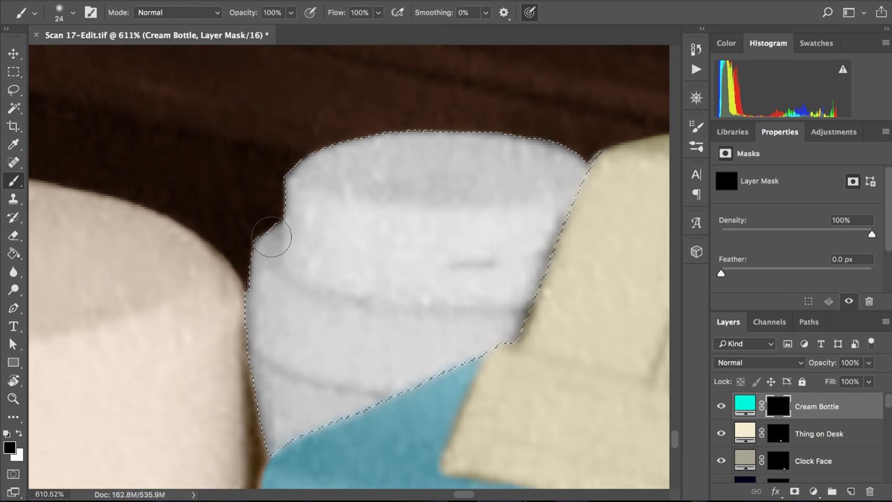
- Invert the selection to isolate the centre bottle, with white as the painting colour
{"action": "key", "text": "x"}
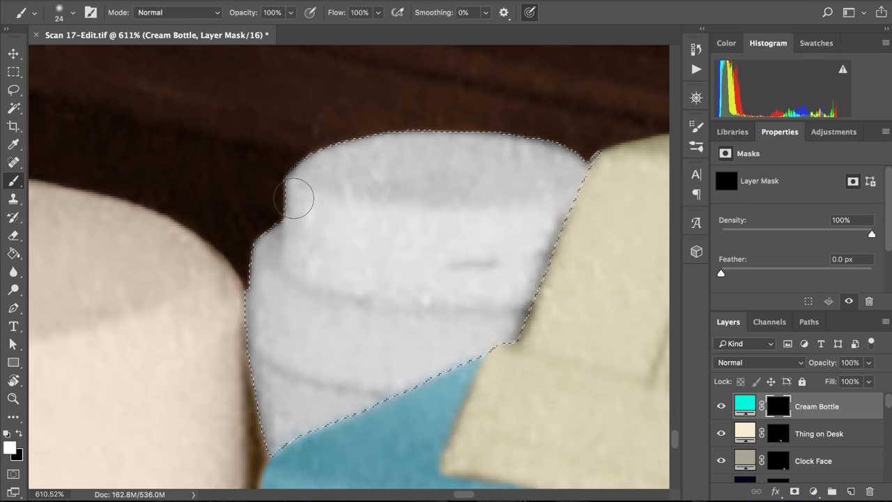
{"action": "left_click", "coordinate": [319, 34]}
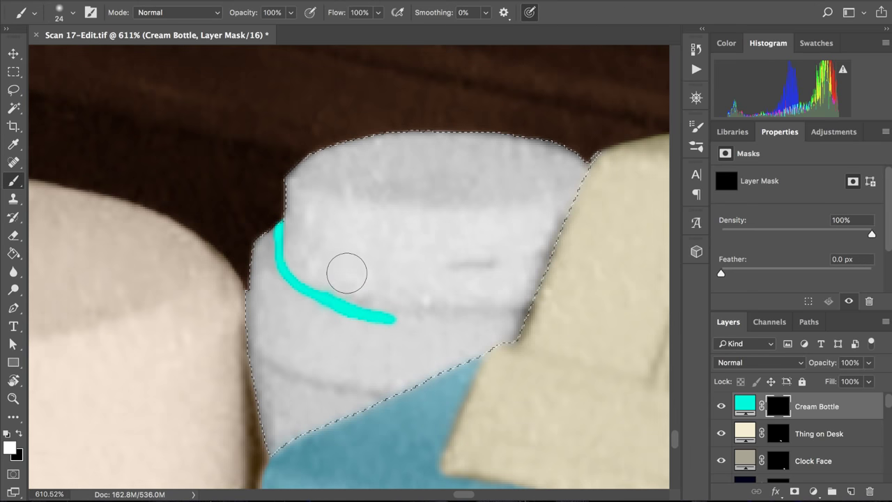
{"action": "key", "text": "x"}
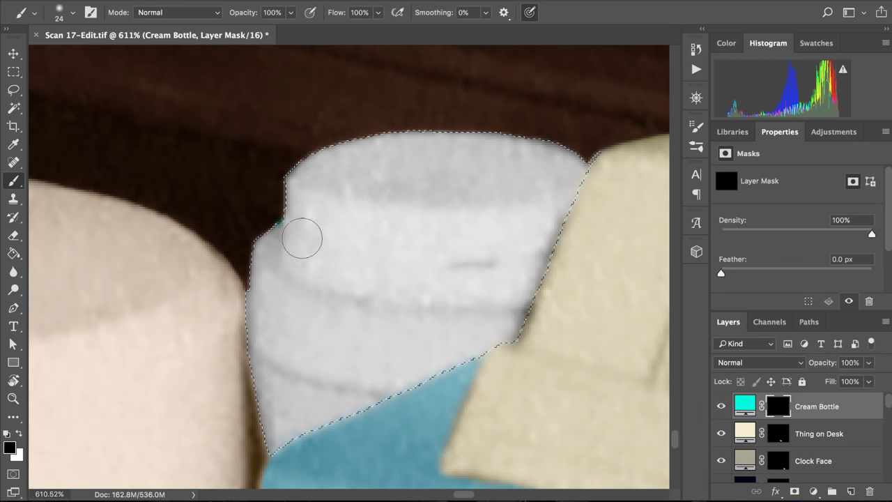
{"action": "key", "text": "x"}
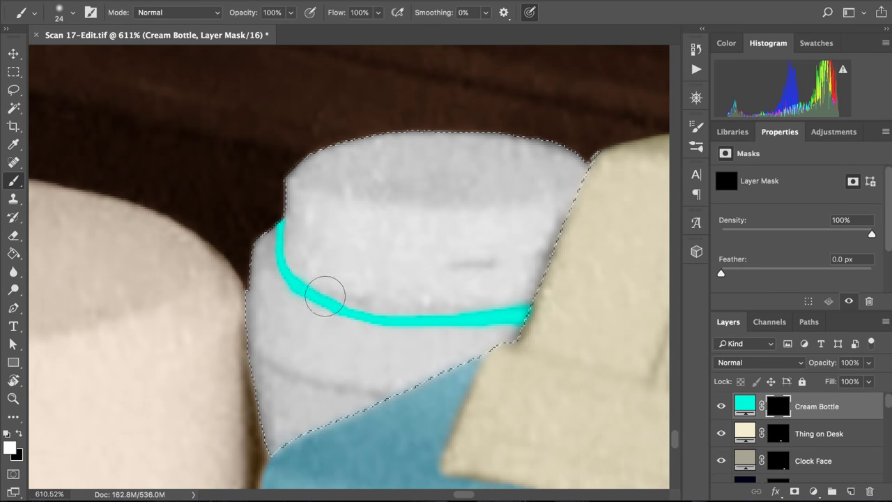
- Paint cyan over the bottle's lower band and along its left and lower edges
{"action": "mouse_move", "coordinate": [307, 289]}
{"action": "left_mouse_down"}
{"action": "mouse_move", "coordinate": [360, 310]}
{"action": "mouse_move", "coordinate": [468, 330]}
{"action": "left_mouse_up"}
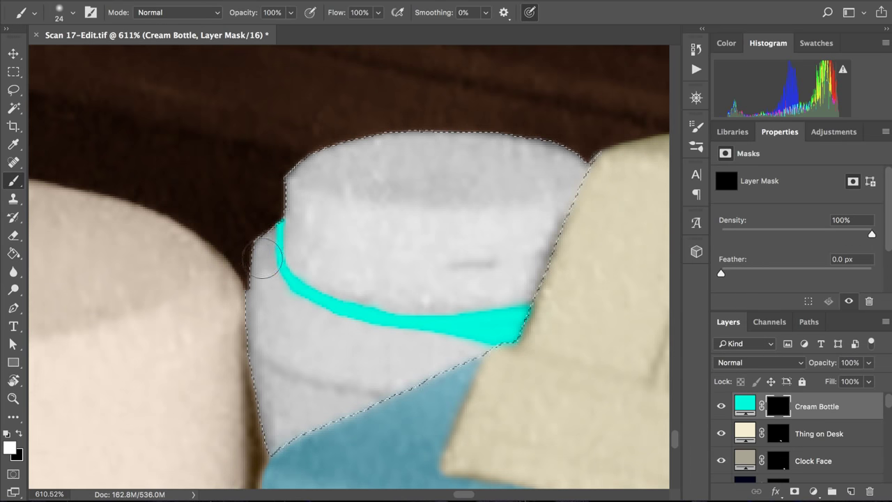
{"action": "left_click_drag", "start_coordinate": [262, 258], "coordinate": [258, 241]}
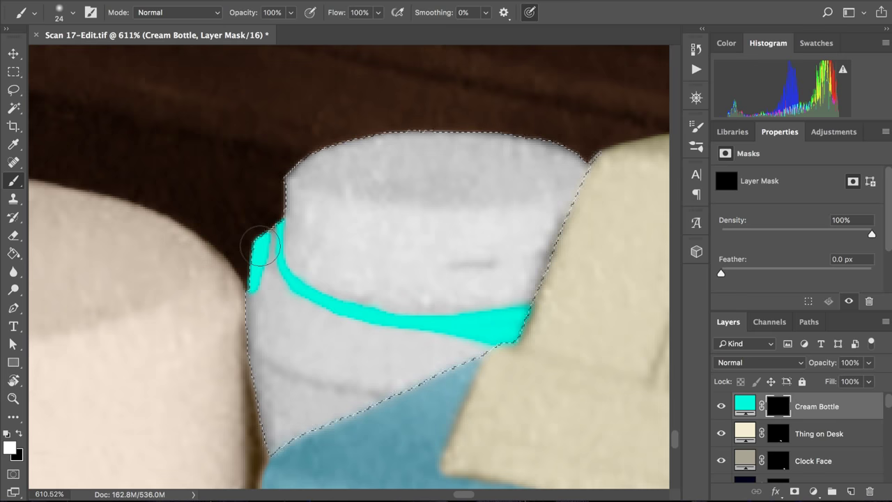
{"action": "mouse_move", "coordinate": [255, 360]}
{"action": "left_mouse_down"}
{"action": "mouse_move", "coordinate": [262, 275]}
{"action": "mouse_move", "coordinate": [252, 334]}
{"action": "mouse_move", "coordinate": [253, 285]}
{"action": "mouse_move", "coordinate": [255, 404]}
{"action": "mouse_move", "coordinate": [249, 254]}
{"action": "mouse_move", "coordinate": [248, 357]}
{"action": "left_mouse_up"}
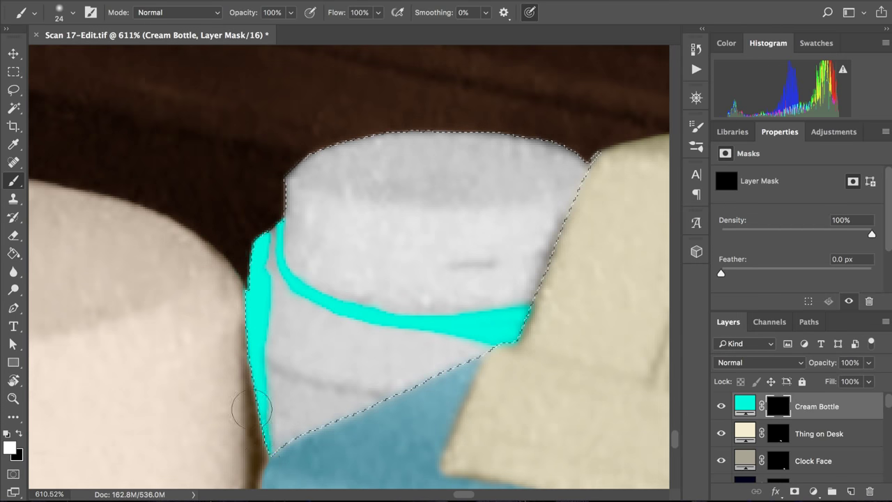
{"action": "mouse_move", "coordinate": [270, 416]}
{"action": "left_mouse_down"}
{"action": "mouse_move", "coordinate": [375, 428]}
{"action": "mouse_move", "coordinate": [289, 437]}
{"action": "mouse_move", "coordinate": [426, 411]}
{"action": "mouse_move", "coordinate": [338, 419]}
{"action": "mouse_move", "coordinate": [469, 391]}
{"action": "mouse_move", "coordinate": [357, 411]}
{"action": "mouse_move", "coordinate": [481, 384]}
{"action": "mouse_move", "coordinate": [502, 377]}
{"action": "mouse_move", "coordinate": [433, 388]}
{"action": "mouse_move", "coordinate": [506, 365]}
{"action": "mouse_move", "coordinate": [300, 418]}
{"action": "mouse_move", "coordinate": [266, 392]}
{"action": "mouse_move", "coordinate": [238, 322]}
{"action": "left_mouse_up"}
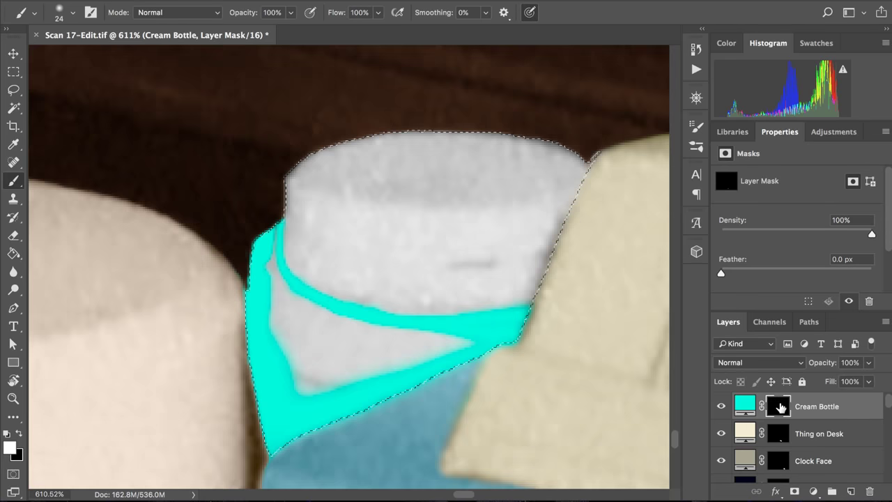
- View the Cream Bottle mask alone and fill its dark wedge and streak with white
{"action": "left_click", "coordinate": [779, 407], "text": "alt"}
{"action": "scroll", "coordinate": [324, 284], "scroll_direction": "up", "scroll_amount": 2}
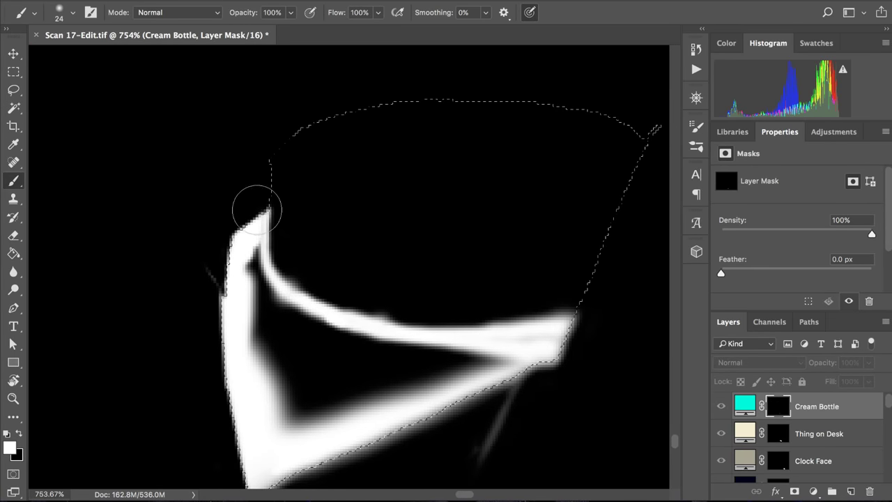
{"action": "mouse_move", "coordinate": [257, 209]}
{"action": "left_mouse_down"}
{"action": "mouse_move", "coordinate": [264, 224]}
{"action": "mouse_move", "coordinate": [255, 247]}
{"action": "mouse_move", "coordinate": [272, 296]}
{"action": "mouse_move", "coordinate": [254, 279]}
{"action": "mouse_move", "coordinate": [262, 268]}
{"action": "mouse_move", "coordinate": [272, 293]}
{"action": "mouse_move", "coordinate": [279, 269]}
{"action": "mouse_move", "coordinate": [272, 287]}
{"action": "mouse_move", "coordinate": [315, 322]}
{"action": "mouse_move", "coordinate": [299, 308]}
{"action": "mouse_move", "coordinate": [362, 339]}
{"action": "mouse_move", "coordinate": [411, 346]}
{"action": "mouse_move", "coordinate": [404, 358]}
{"action": "mouse_move", "coordinate": [420, 358]}
{"action": "mouse_move", "coordinate": [402, 347]}
{"action": "mouse_move", "coordinate": [535, 359]}
{"action": "mouse_move", "coordinate": [499, 351]}
{"action": "mouse_move", "coordinate": [557, 341]}
{"action": "mouse_move", "coordinate": [485, 345]}
{"action": "mouse_move", "coordinate": [567, 339]}
{"action": "mouse_move", "coordinate": [574, 342]}
{"action": "mouse_move", "coordinate": [497, 350]}
{"action": "mouse_move", "coordinate": [578, 358]}
{"action": "left_mouse_up"}
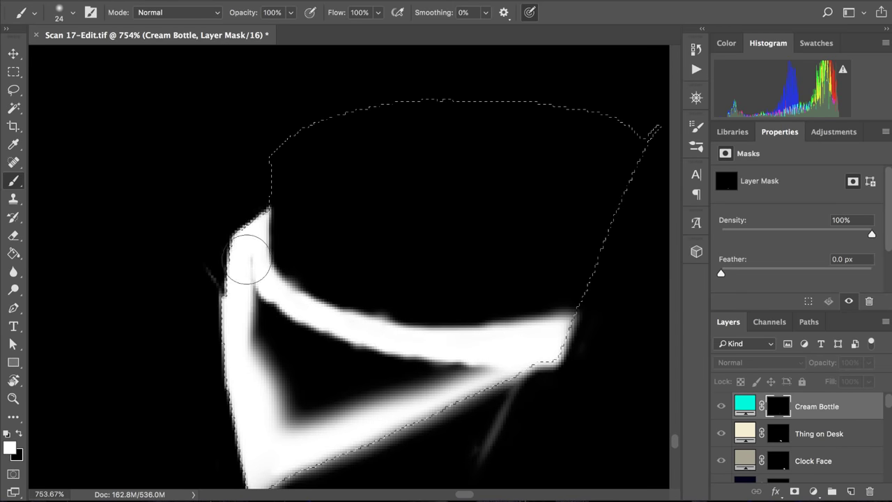
{"action": "mouse_move", "coordinate": [247, 258]}
{"action": "left_mouse_down"}
{"action": "mouse_move", "coordinate": [245, 308]}
{"action": "mouse_move", "coordinate": [247, 249]}
{"action": "mouse_move", "coordinate": [250, 303]}
{"action": "mouse_move", "coordinate": [256, 309]}
{"action": "mouse_move", "coordinate": [251, 291]}
{"action": "mouse_move", "coordinate": [290, 318]}
{"action": "mouse_move", "coordinate": [253, 312]}
{"action": "mouse_move", "coordinate": [256, 378]}
{"action": "mouse_move", "coordinate": [281, 343]}
{"action": "mouse_move", "coordinate": [268, 354]}
{"action": "mouse_move", "coordinate": [285, 359]}
{"action": "mouse_move", "coordinate": [311, 343]}
{"action": "mouse_move", "coordinate": [297, 353]}
{"action": "mouse_move", "coordinate": [330, 347]}
{"action": "mouse_move", "coordinate": [296, 347]}
{"action": "mouse_move", "coordinate": [349, 360]}
{"action": "mouse_move", "coordinate": [297, 374]}
{"action": "mouse_move", "coordinate": [280, 420]}
{"action": "mouse_move", "coordinate": [297, 401]}
{"action": "mouse_move", "coordinate": [339, 408]}
{"action": "mouse_move", "coordinate": [477, 403]}
{"action": "mouse_move", "coordinate": [473, 382]}
{"action": "left_mouse_up"}
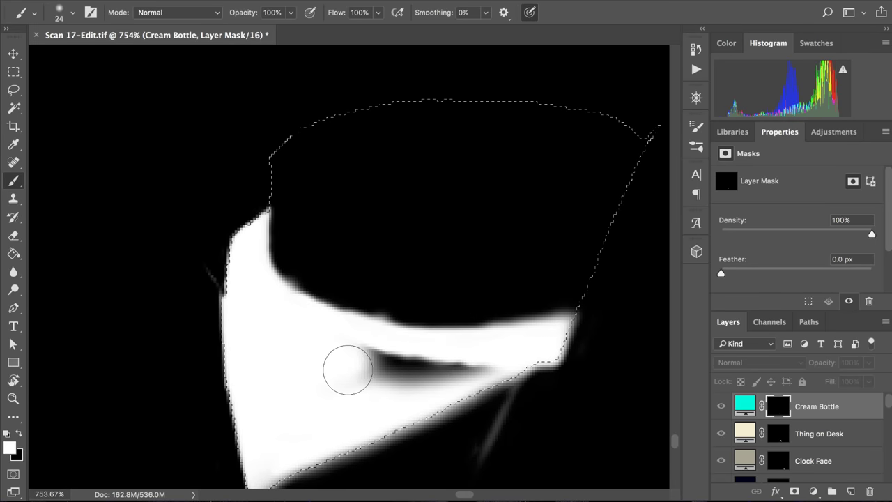
{"action": "mouse_move", "coordinate": [346, 368]}
{"action": "left_mouse_down"}
{"action": "mouse_move", "coordinate": [389, 373]}
{"action": "mouse_move", "coordinate": [367, 364]}
{"action": "mouse_move", "coordinate": [473, 384]}
{"action": "mouse_move", "coordinate": [355, 382]}
{"action": "mouse_move", "coordinate": [482, 385]}
{"action": "mouse_move", "coordinate": [438, 380]}
{"action": "left_mouse_up"}
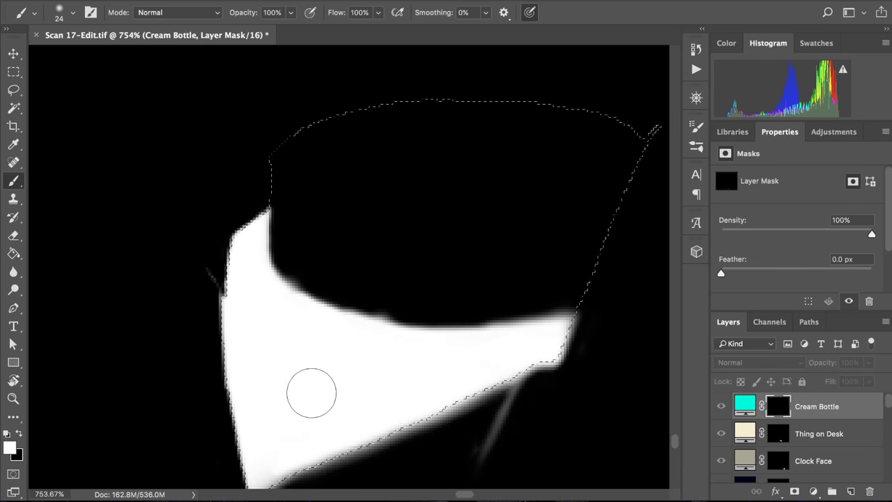
- Clean the grey fringes along the mask's bottom edge, then deselect
{"action": "scroll", "coordinate": [299, 390], "scroll_direction": "down", "scroll_amount": 2}
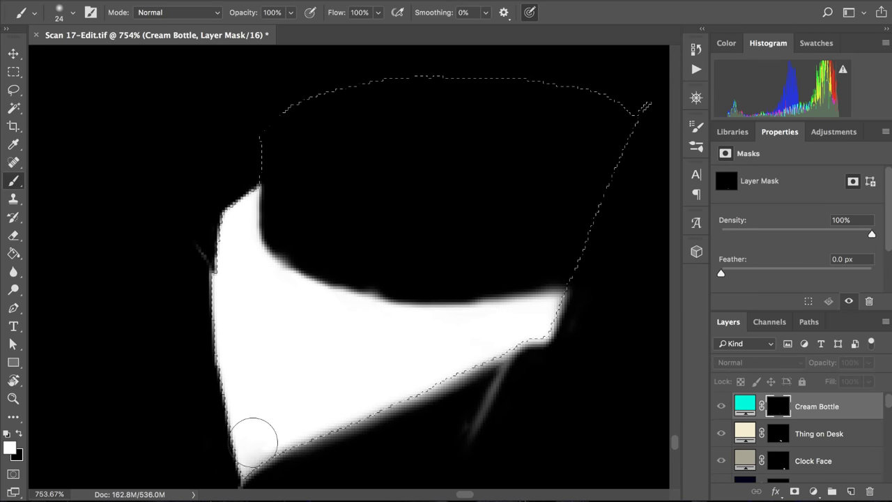
{"action": "mouse_move", "coordinate": [255, 434]}
{"action": "left_mouse_down"}
{"action": "mouse_move", "coordinate": [288, 444]}
{"action": "mouse_move", "coordinate": [231, 460]}
{"action": "mouse_move", "coordinate": [253, 460]}
{"action": "mouse_move", "coordinate": [268, 437]}
{"action": "left_mouse_up"}
{"action": "scroll", "coordinate": [239, 298], "scroll_direction": "down", "scroll_amount": 2}
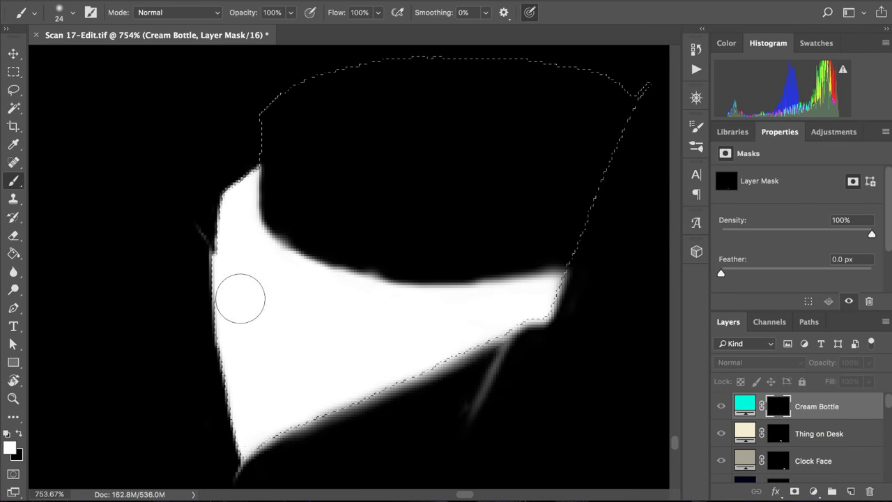
{"action": "mouse_move", "coordinate": [329, 409]}
{"action": "left_mouse_down"}
{"action": "mouse_move", "coordinate": [476, 379]}
{"action": "mouse_move", "coordinate": [518, 363]}
{"action": "mouse_move", "coordinate": [540, 342]}
{"action": "mouse_move", "coordinate": [479, 351]}
{"action": "left_mouse_up"}
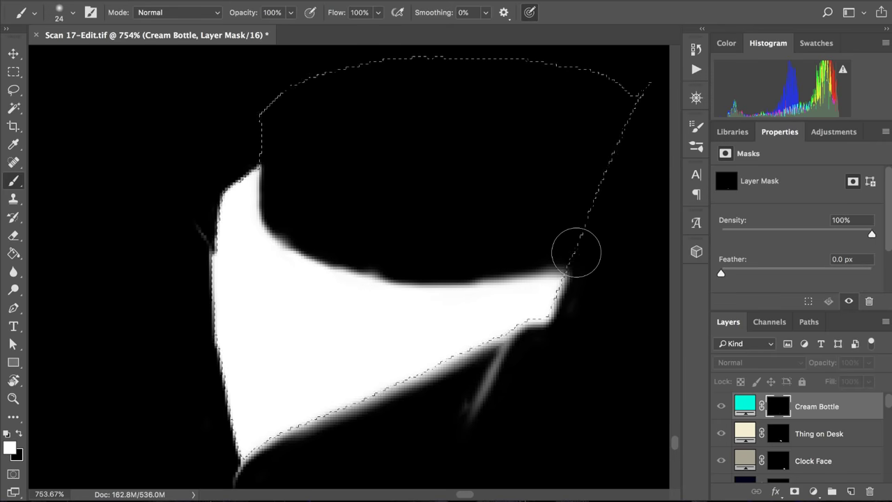
{"action": "key", "text": "ctrl+d"}
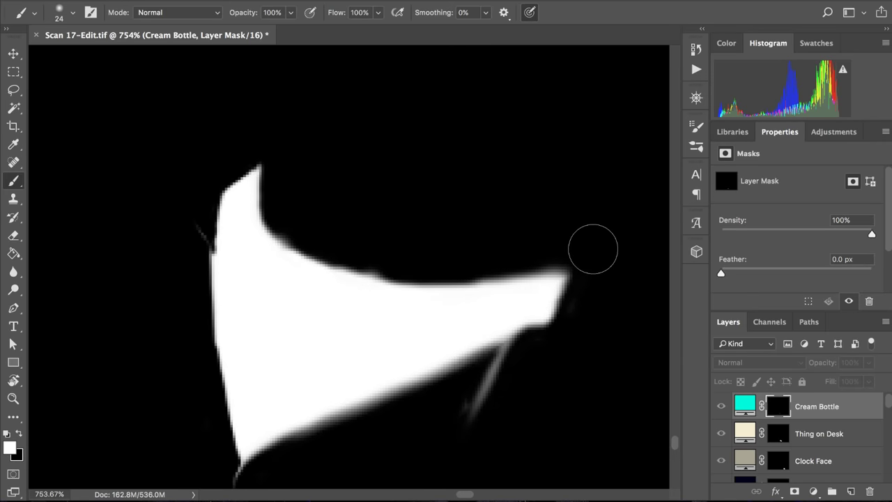
- Return to the composite view and switch the Cream Bottle layer's blend mode to Color
{"action": "left_click", "coordinate": [778, 405], "text": "alt"}
{"action": "scroll", "coordinate": [481, 278], "scroll_direction": "down", "scroll_amount": 4}
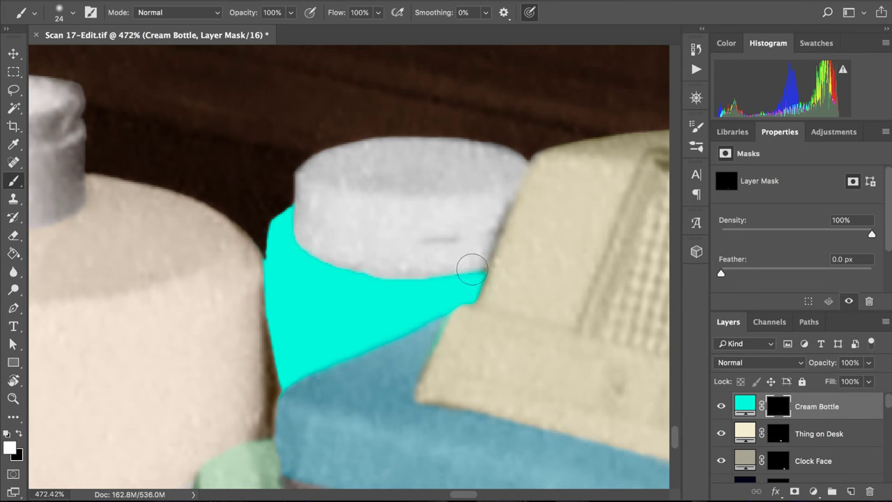
{"action": "scroll", "coordinate": [480, 278], "scroll_direction": "down", "scroll_amount": 1}
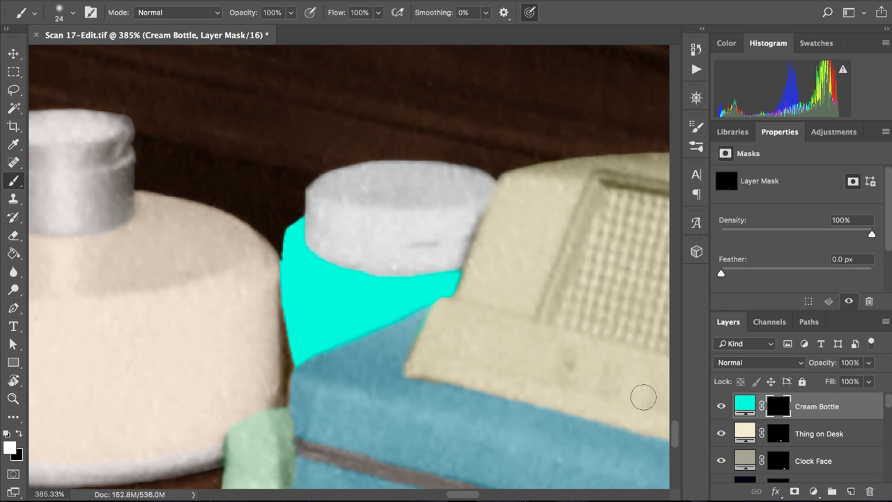
{"action": "left_click", "coordinate": [736, 366]}
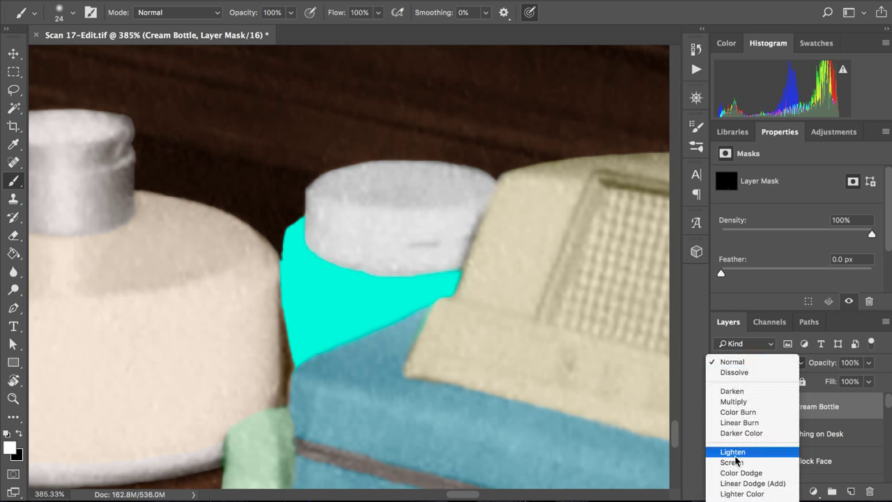
{"action": "scroll", "coordinate": [739, 481], "scroll_direction": "down", "scroll_amount": 5}
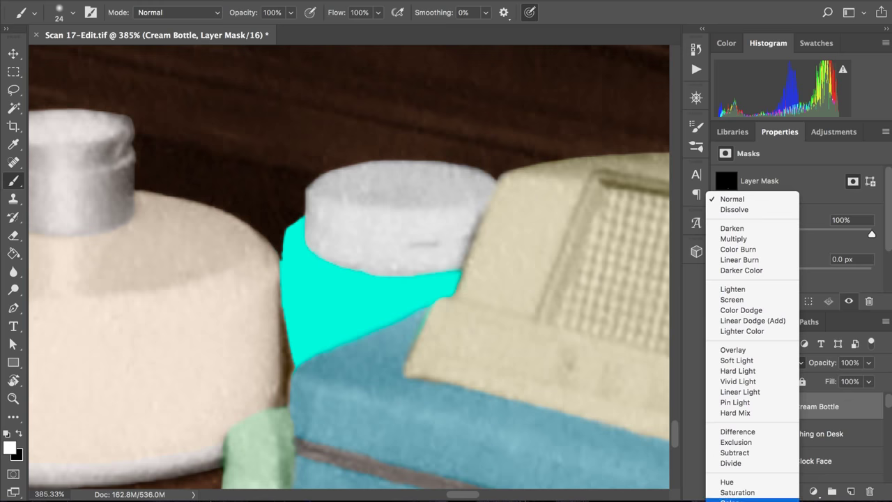
{"action": "scroll", "coordinate": [752, 418], "scroll_direction": "down", "scroll_amount": 3}
{"action": "left_click", "coordinate": [739, 382]}
{"action": "scroll", "coordinate": [452, 341], "scroll_direction": "down", "scroll_amount": 2}
{"action": "scroll", "coordinate": [452, 340], "scroll_direction": "down", "scroll_amount": 3}
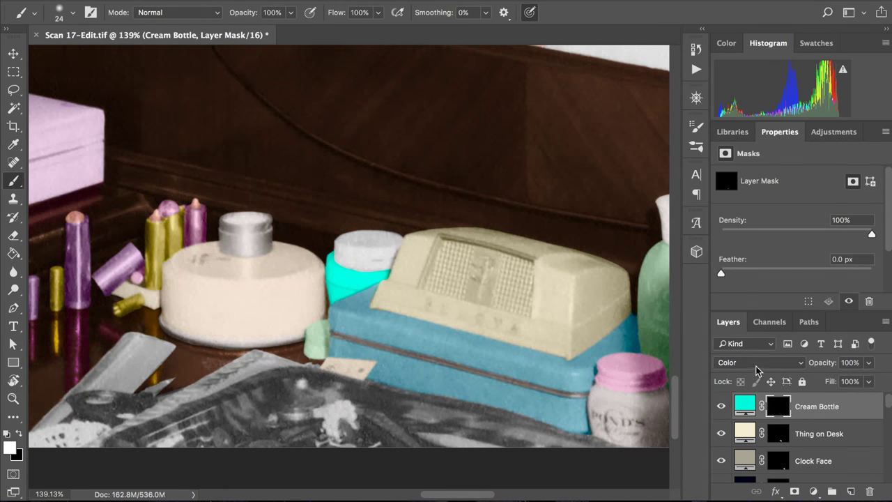
- Lower the Cream Bottle fill's saturation twice, accepting progressively paler aqua shades
{"action": "double_click", "coordinate": [745, 404]}
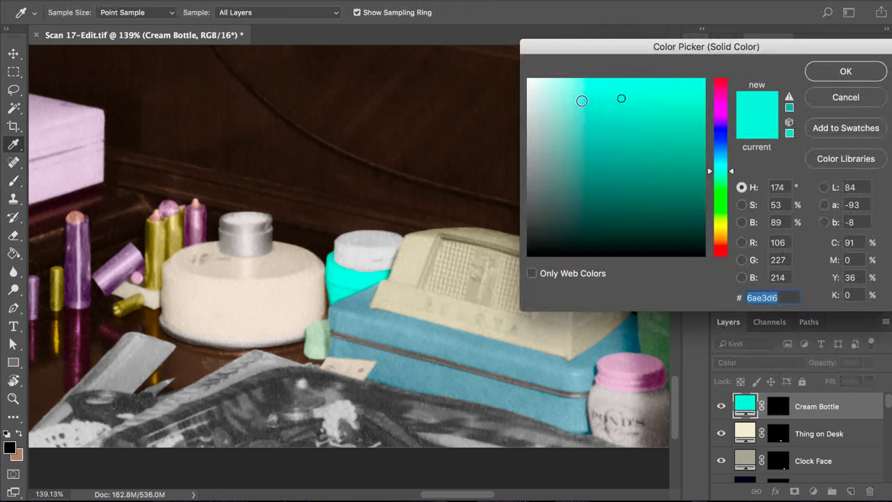
{"action": "left_click_drag", "start_coordinate": [579, 97], "coordinate": [575, 98]}
{"action": "left_click", "coordinate": [839, 70]}
{"action": "scroll", "coordinate": [425, 114], "scroll_direction": "down", "scroll_amount": 5}
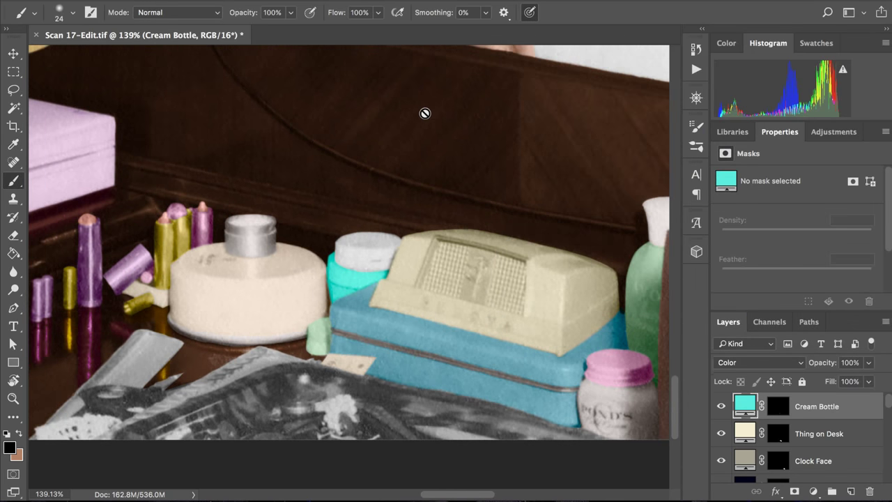
{"action": "scroll", "coordinate": [425, 113], "scroll_direction": "down", "scroll_amount": 2}
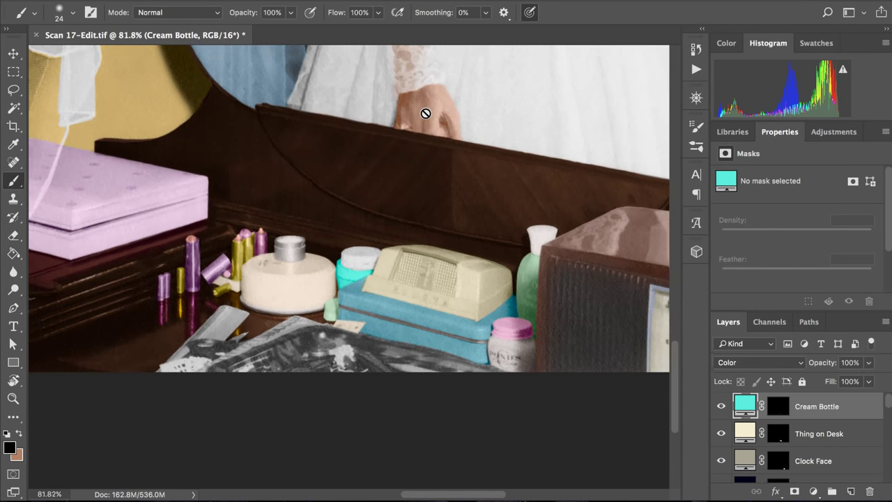
{"action": "scroll", "coordinate": [425, 114], "scroll_direction": "down", "scroll_amount": 3}
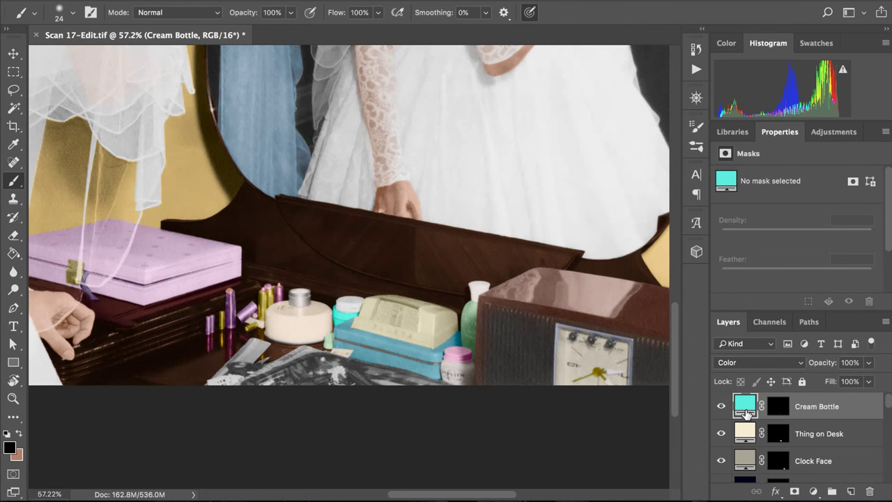
{"action": "double_click", "coordinate": [744, 411]}
{"action": "left_click", "coordinate": [561, 104]}
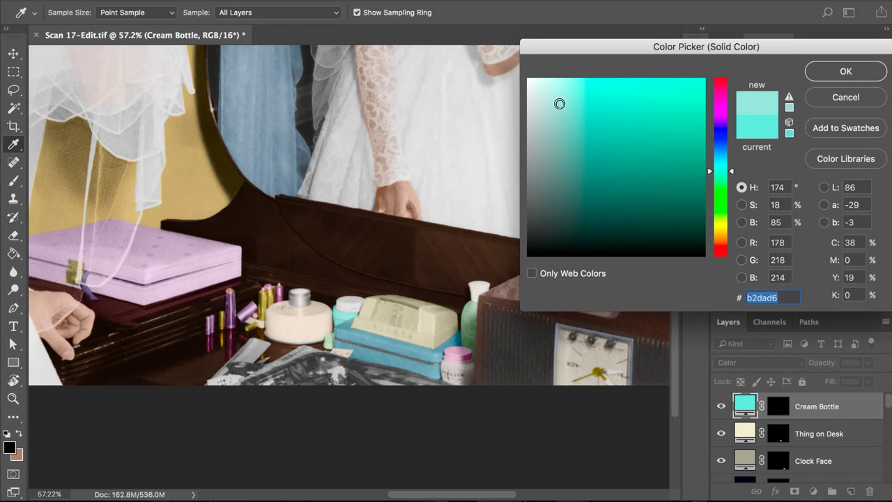
{"action": "left_click", "coordinate": [831, 75]}
- Check the bottle, then fine-tune the fill colour to pale aqua b7dad6
{"action": "key", "text": "b"}
{"action": "scroll", "coordinate": [369, 176], "scroll_direction": "up", "scroll_amount": 1}
{"action": "scroll", "coordinate": [369, 175], "scroll_direction": "right", "scroll_amount": 1}
{"action": "scroll", "coordinate": [372, 173], "scroll_direction": "down", "scroll_amount": 2}
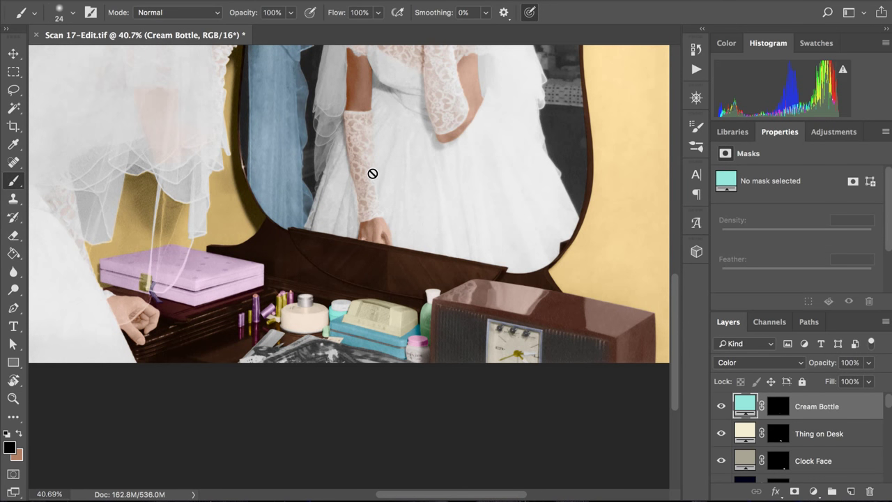
{"action": "scroll", "coordinate": [291, 224], "scroll_direction": "up", "scroll_amount": 1}
{"action": "scroll", "coordinate": [293, 225], "scroll_direction": "down", "scroll_amount": 1}
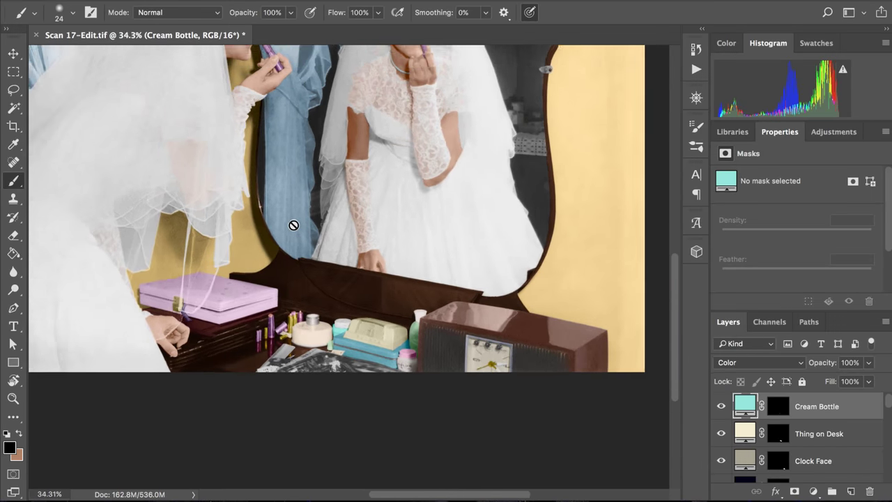
{"action": "scroll", "coordinate": [294, 225], "scroll_direction": "down", "scroll_amount": 1}
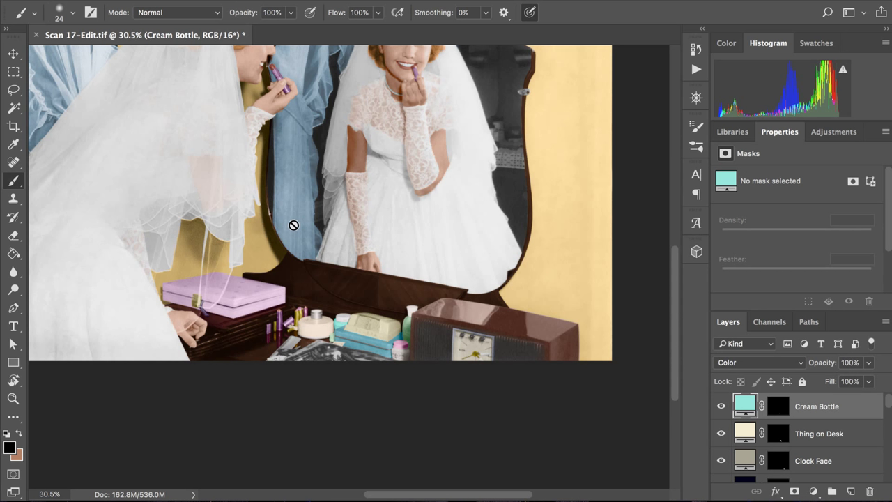
{"action": "scroll", "coordinate": [293, 225], "scroll_direction": "up", "scroll_amount": 2}
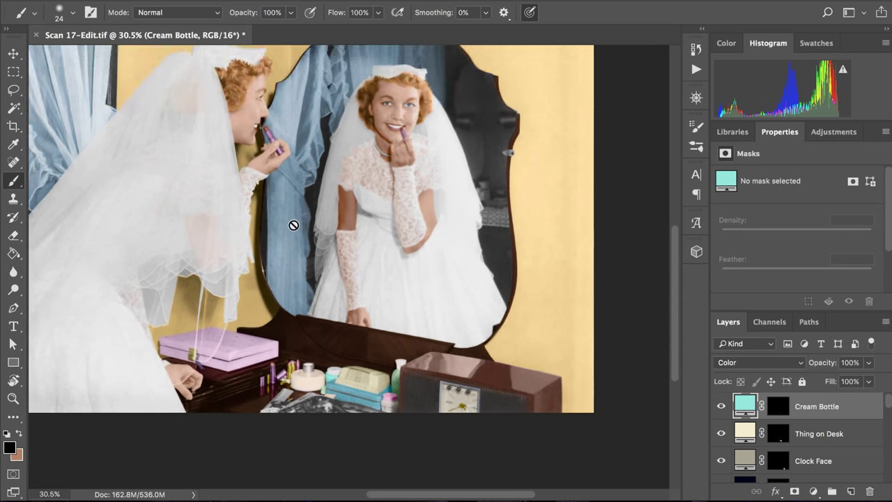
{"action": "scroll", "coordinate": [293, 225], "scroll_direction": "down", "scroll_amount": 1}
{"action": "scroll", "coordinate": [294, 225], "scroll_direction": "up", "scroll_amount": 1}
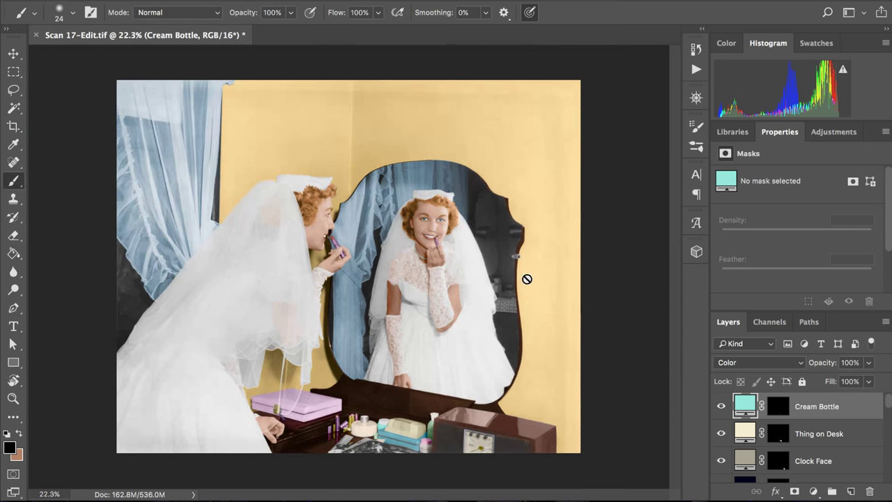
{"action": "double_click", "coordinate": [743, 407]}
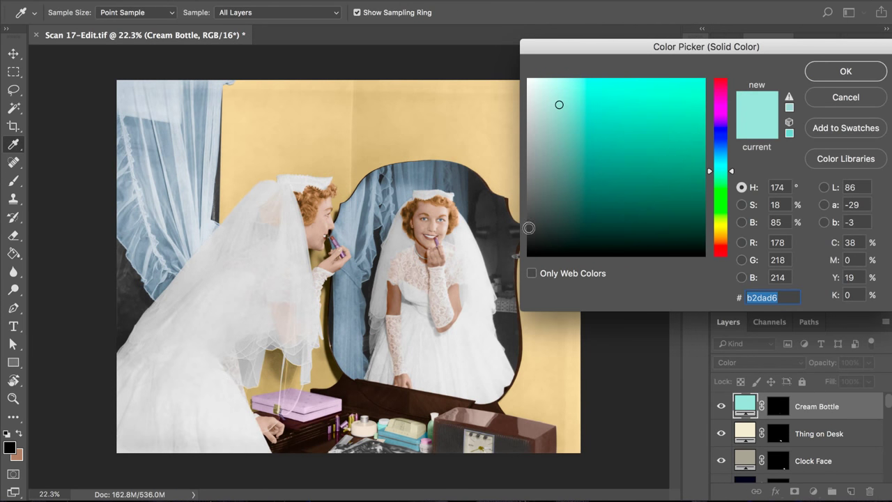
{"action": "left_click", "coordinate": [551, 104]}
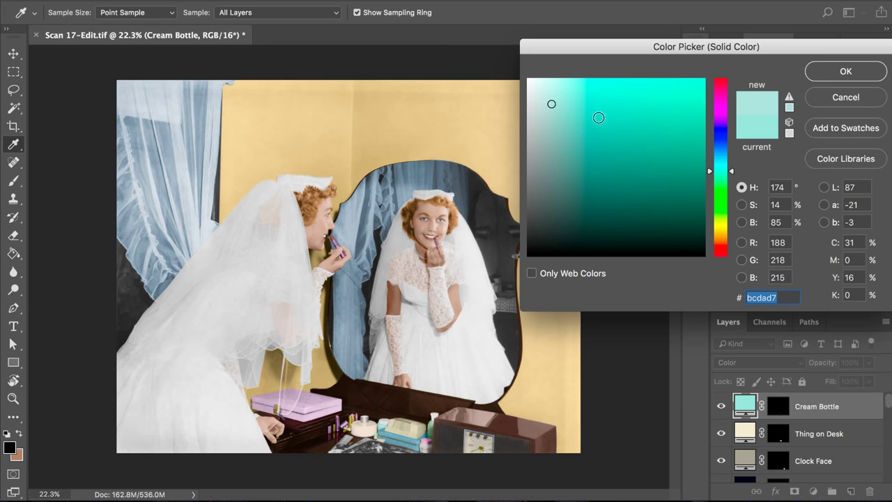
{"action": "left_click", "coordinate": [555, 103]}
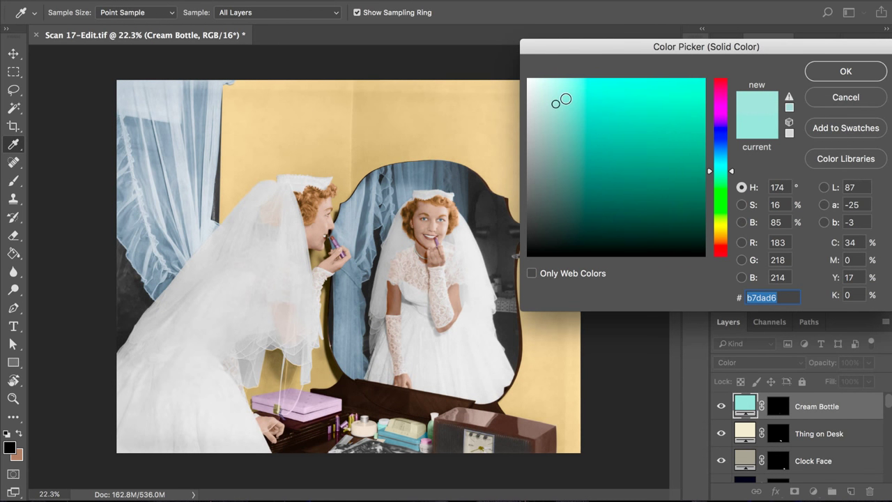
- Accept aqua b7dad6 for the Cream Bottle layer, then pan around to inspect the mirror and bride
{"action": "left_click", "coordinate": [843, 76]}
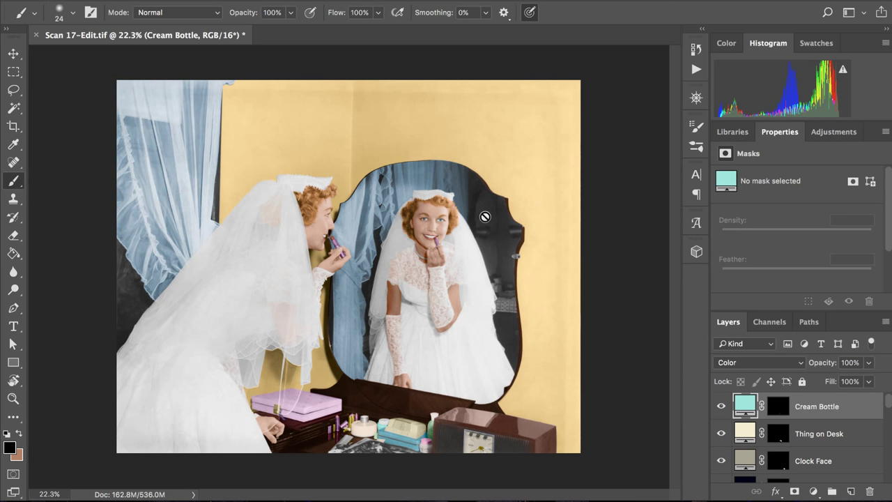
{"action": "scroll", "coordinate": [485, 210], "scroll_direction": "up", "scroll_amount": 3}
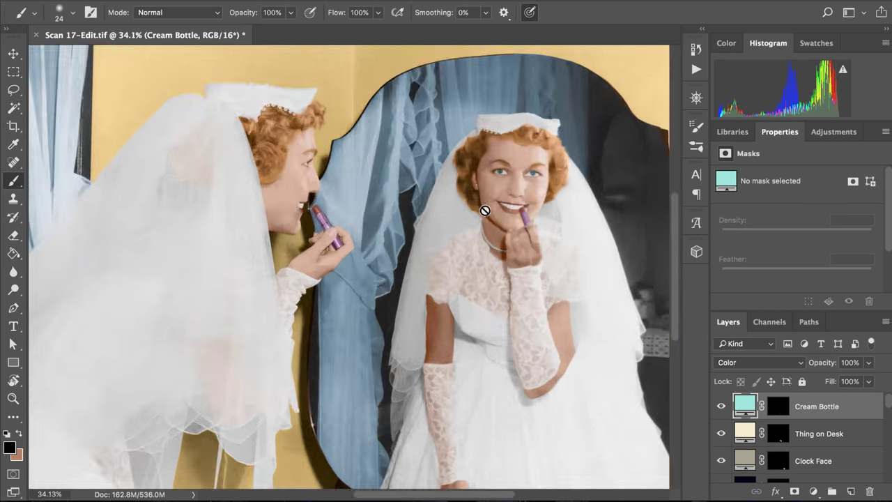
{"action": "scroll", "coordinate": [485, 210], "scroll_direction": "right", "scroll_amount": 3}
{"action": "scroll", "coordinate": [485, 211], "scroll_direction": "down", "scroll_amount": 2}
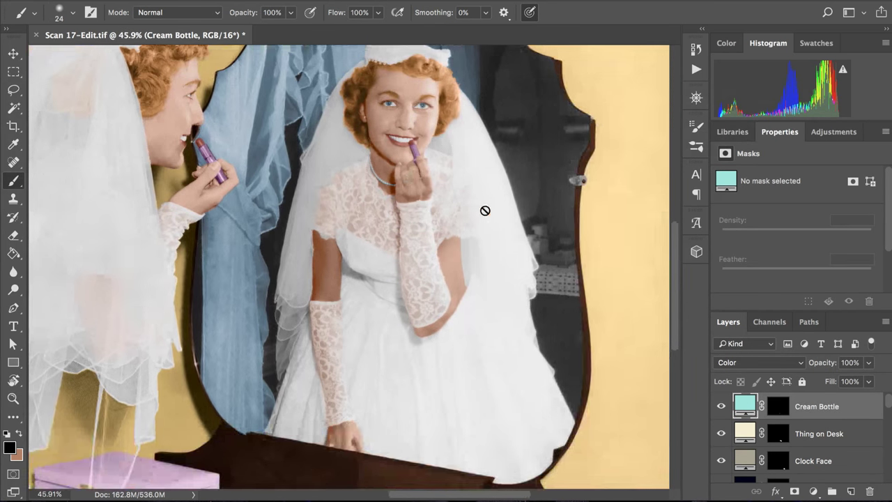
{"action": "scroll", "coordinate": [485, 210], "scroll_direction": "down", "scroll_amount": 5}
{"action": "scroll", "coordinate": [485, 210], "scroll_direction": "right", "scroll_amount": 2}
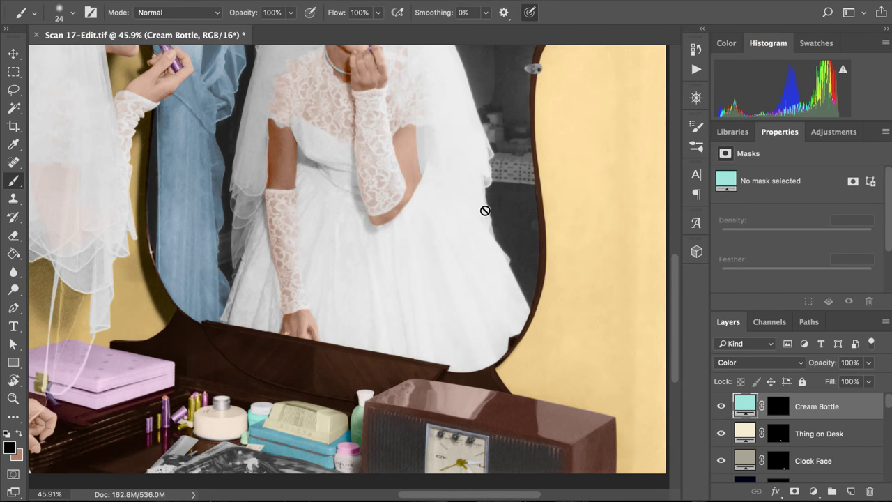
{"action": "scroll", "coordinate": [485, 210], "scroll_direction": "up", "scroll_amount": 5}
{"action": "scroll", "coordinate": [485, 211], "scroll_direction": "right", "scroll_amount": 4}
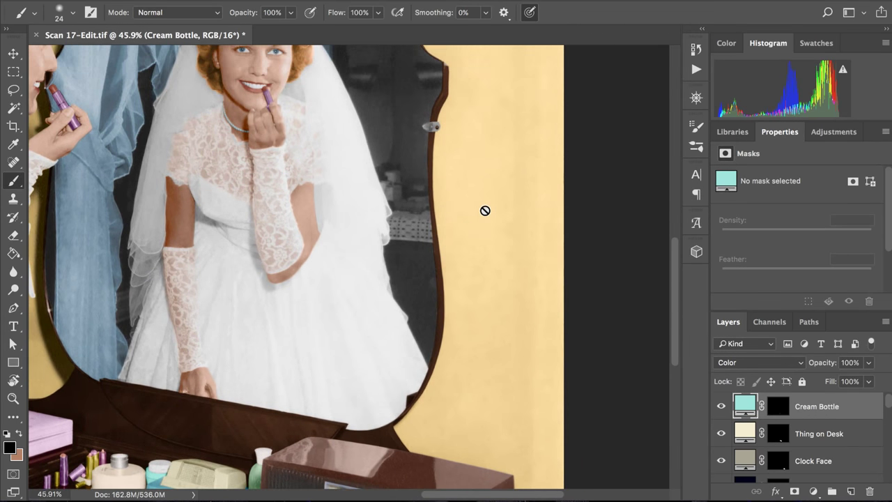
{"action": "scroll", "coordinate": [485, 211], "scroll_direction": "up", "scroll_amount": 3}
{"action": "scroll", "coordinate": [485, 211], "scroll_direction": "right", "scroll_amount": 1}
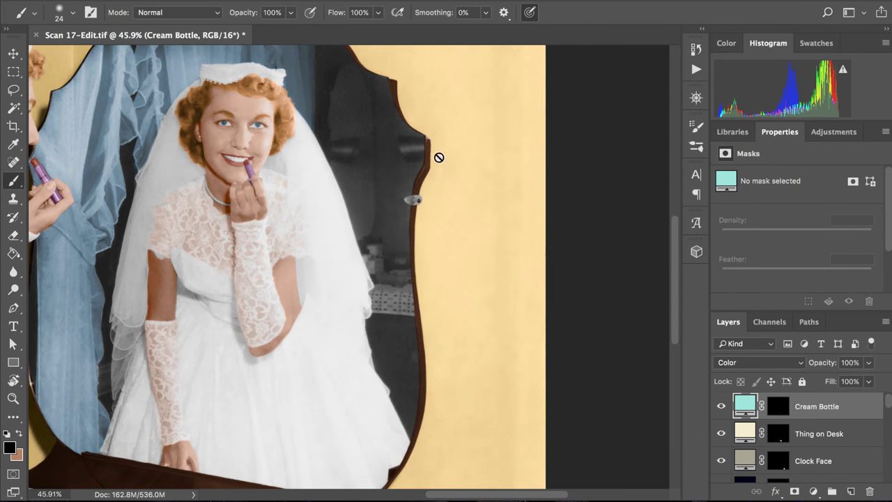
{"action": "scroll", "coordinate": [418, 133], "scroll_direction": "up", "scroll_amount": 3}
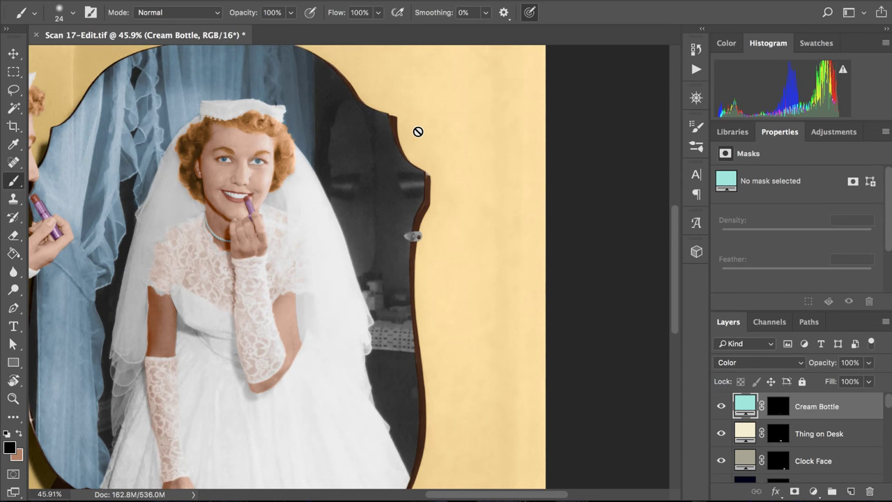
{"action": "key", "text": "super+s"}
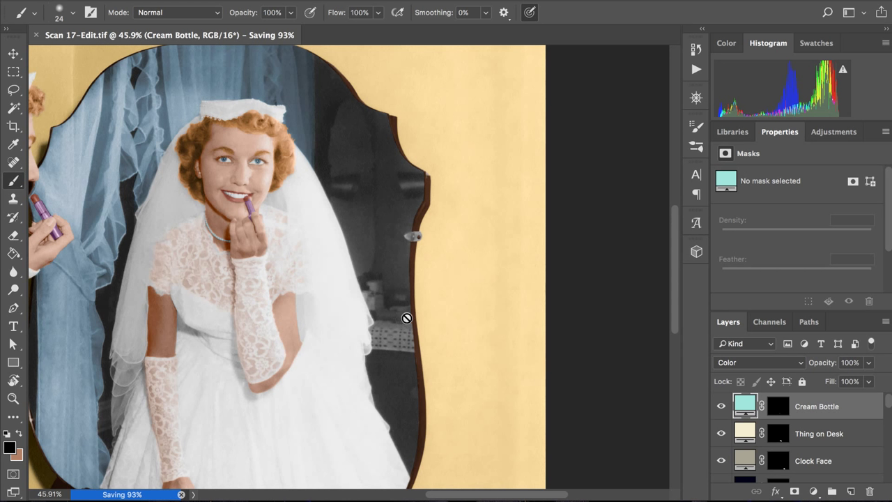
{"action": "scroll", "coordinate": [355, 298], "scroll_direction": "up", "scroll_amount": 1}
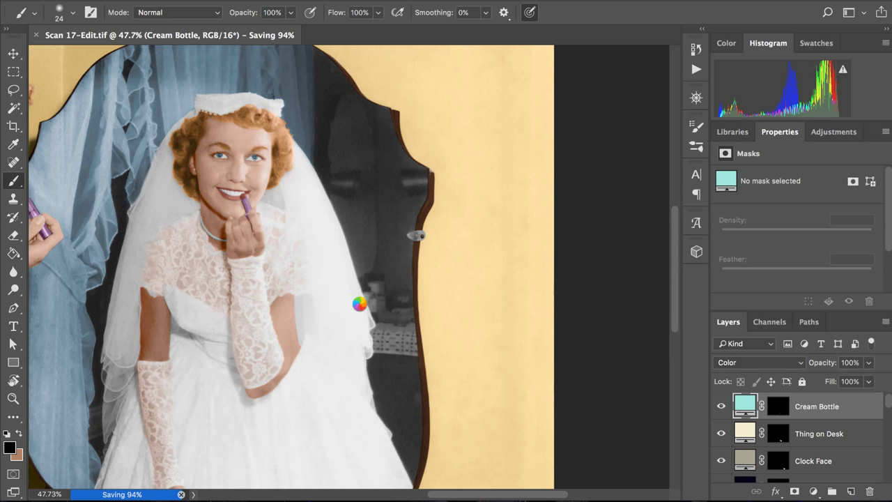
{"action": "scroll", "coordinate": [359, 303], "scroll_direction": "up", "scroll_amount": 5}
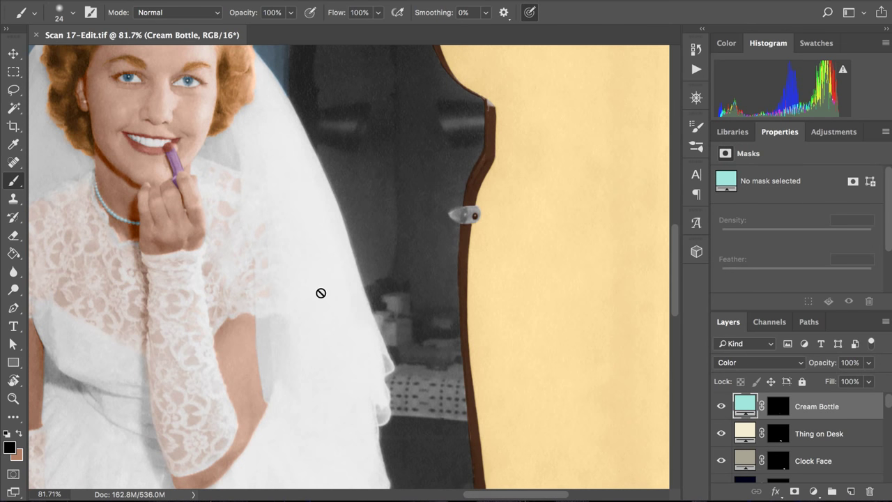
{"action": "scroll", "coordinate": [321, 293], "scroll_direction": "down", "scroll_amount": 4}
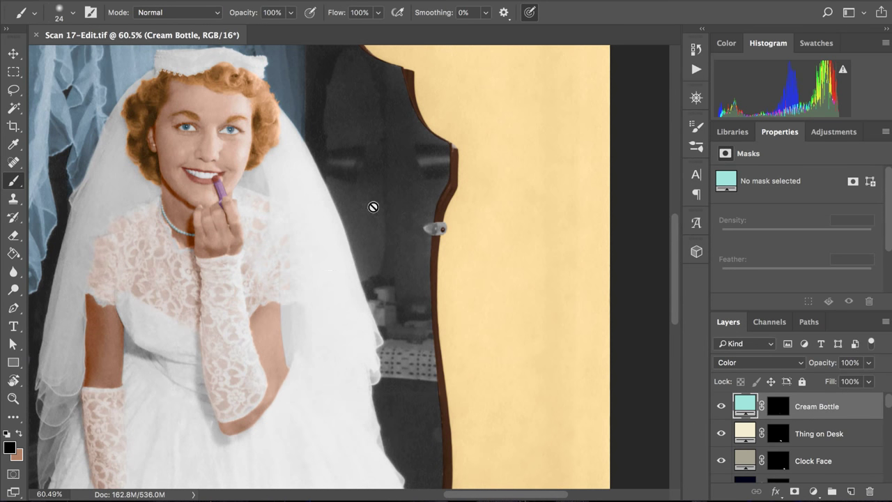
{"action": "scroll", "coordinate": [362, 163], "scroll_direction": "down", "scroll_amount": 3}
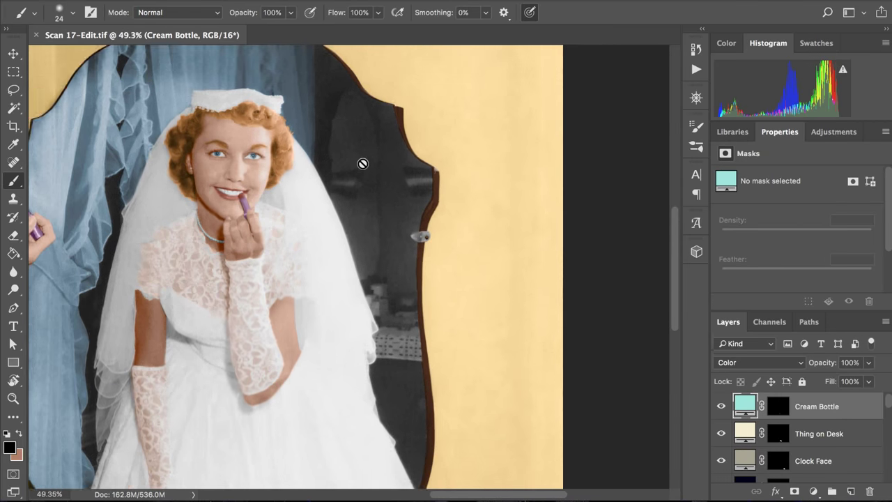
{"action": "scroll", "coordinate": [363, 163], "scroll_direction": "left", "scroll_amount": 5}
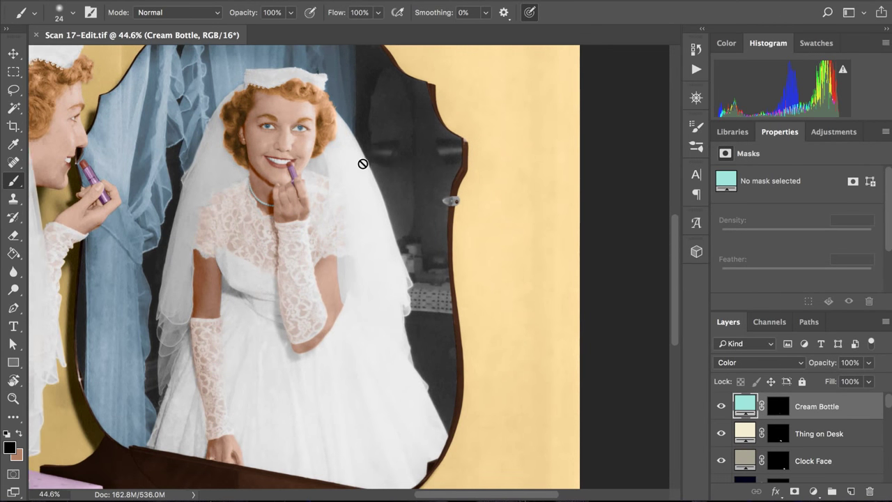
{"action": "scroll", "coordinate": [362, 163], "scroll_direction": "up", "scroll_amount": 3}
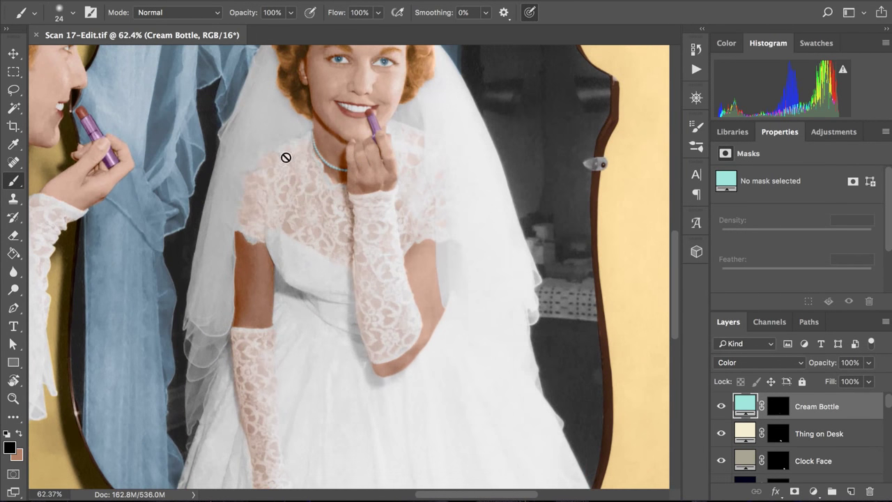
{"action": "scroll", "coordinate": [257, 175], "scroll_direction": "left", "scroll_amount": 8}
{"action": "scroll", "coordinate": [256, 175], "scroll_direction": "up", "scroll_amount": 4}
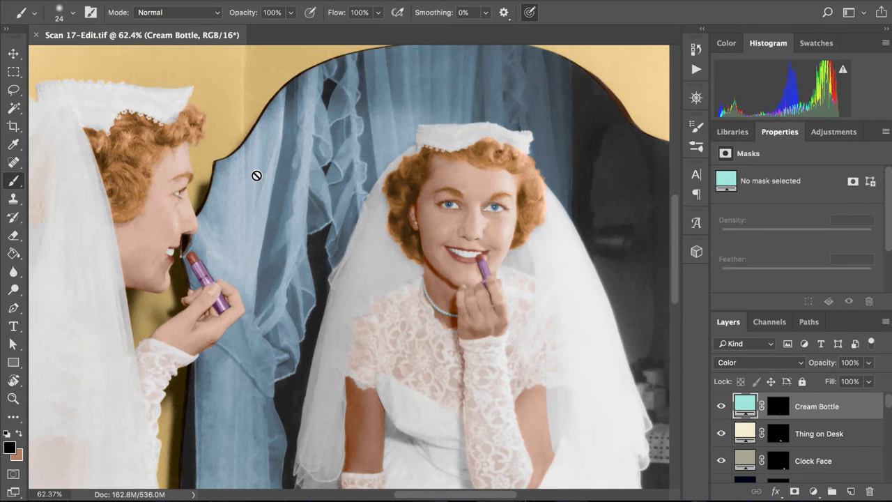
{"action": "scroll", "coordinate": [329, 236], "scroll_direction": "down", "scroll_amount": 2}
{"action": "scroll", "coordinate": [329, 236], "scroll_direction": "down", "scroll_amount": 4}
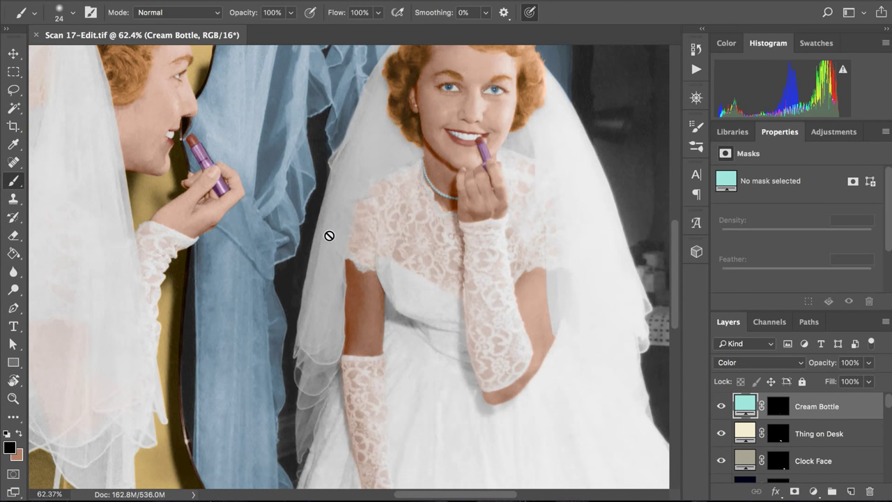
{"action": "scroll", "coordinate": [303, 281], "scroll_direction": "up", "scroll_amount": 1}
{"action": "scroll", "coordinate": [303, 281], "scroll_direction": "up", "scroll_amount": 2}
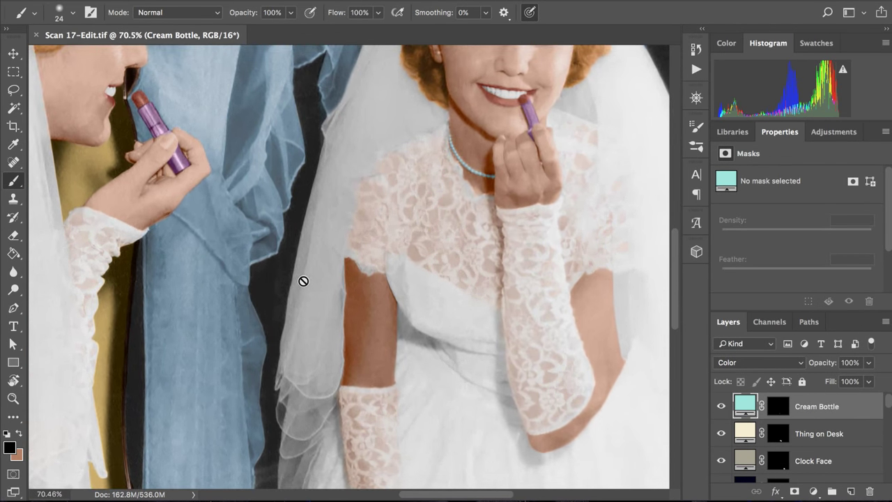
{"action": "scroll", "coordinate": [257, 300], "scroll_direction": "down", "scroll_amount": 1}
{"action": "scroll", "coordinate": [258, 300], "scroll_direction": "down", "scroll_amount": 3}
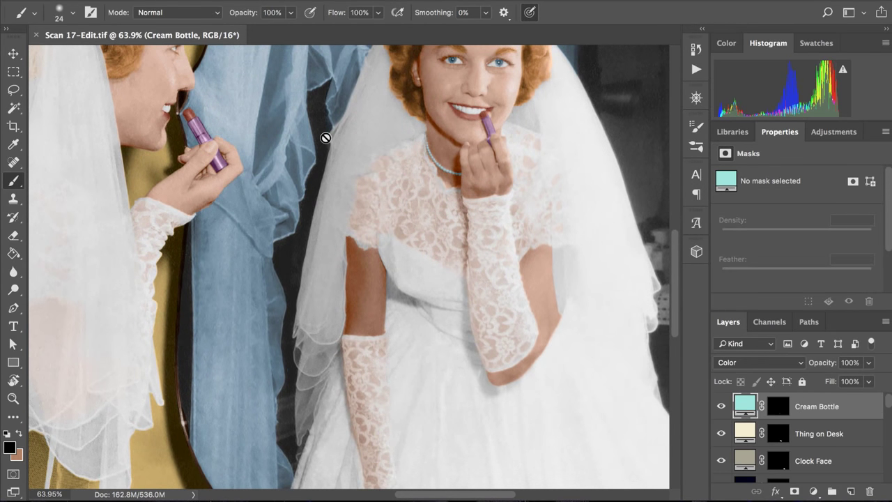
{"action": "scroll", "coordinate": [324, 135], "scroll_direction": "down", "scroll_amount": 3}
{"action": "scroll", "coordinate": [456, 179], "scroll_direction": "left", "scroll_amount": 5}
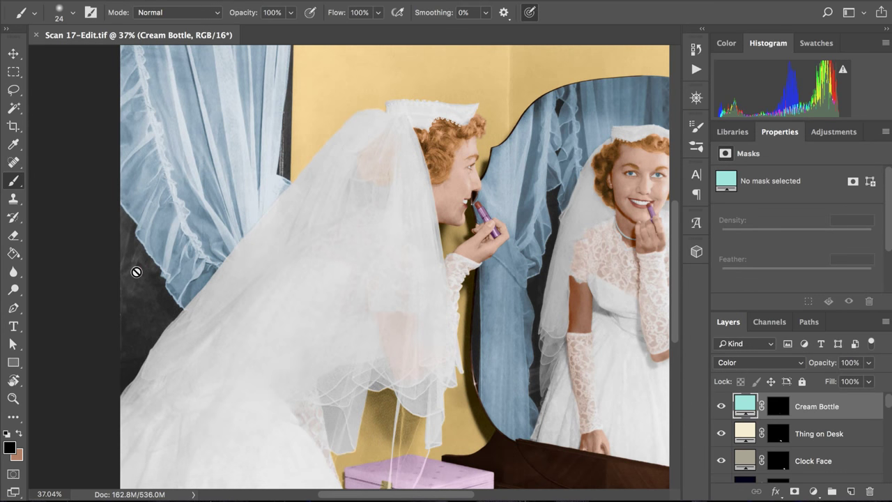
{"action": "scroll", "coordinate": [95, 271], "scroll_direction": "up", "scroll_amount": 5}
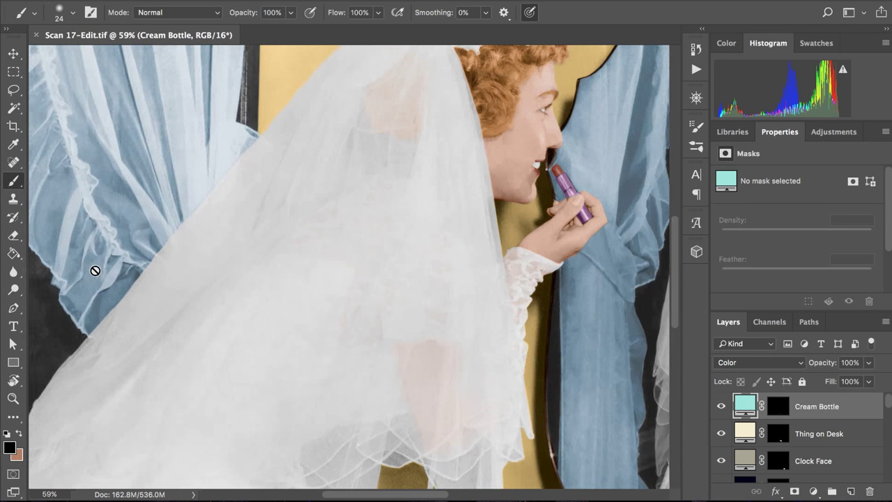
{"action": "scroll", "coordinate": [95, 270], "scroll_direction": "down", "scroll_amount": 2}
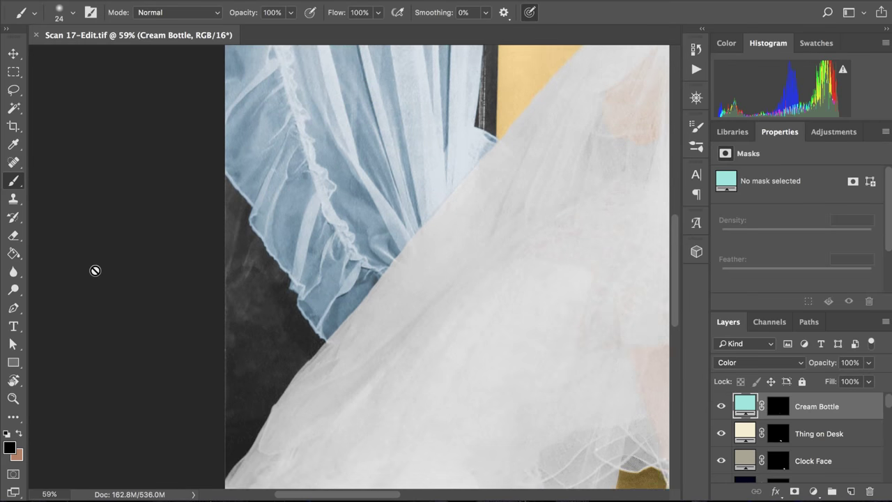
{"action": "scroll", "coordinate": [95, 270], "scroll_direction": "up", "scroll_amount": 4}
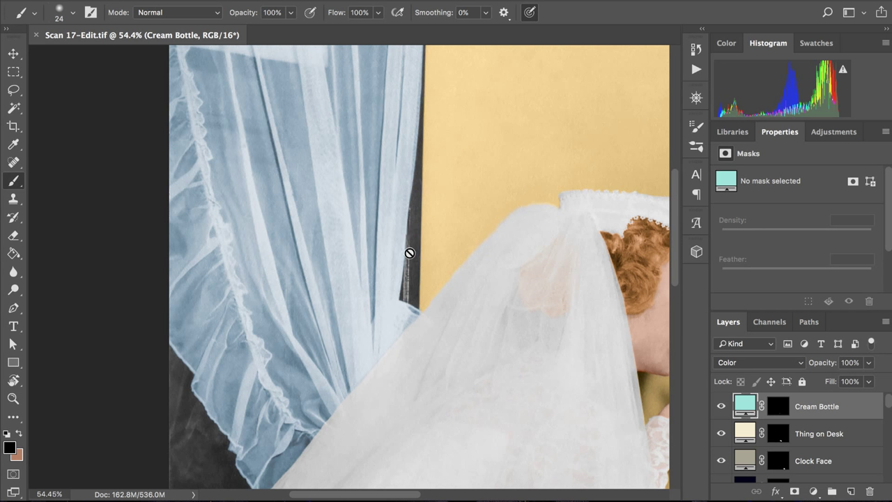
{"action": "scroll", "coordinate": [410, 253], "scroll_direction": "up", "scroll_amount": 2}
{"action": "scroll", "coordinate": [408, 250], "scroll_direction": "down", "scroll_amount": 3}
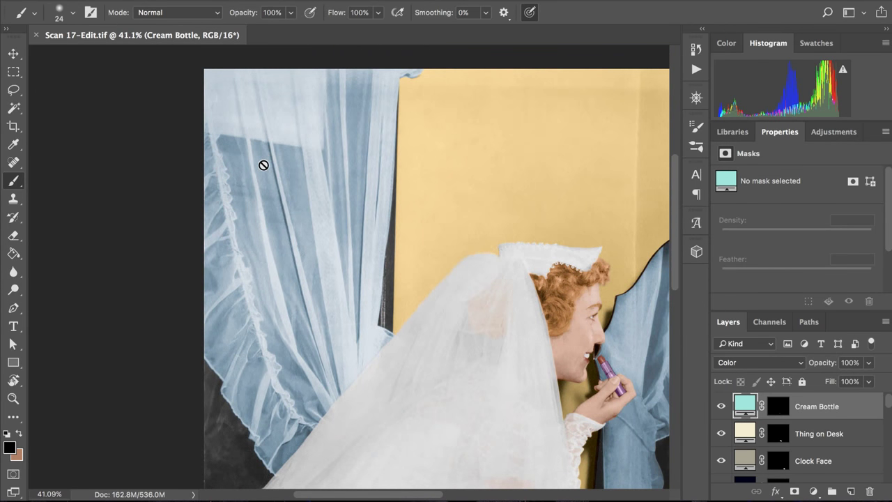
{"action": "scroll", "coordinate": [264, 164], "scroll_direction": "down", "scroll_amount": 1}
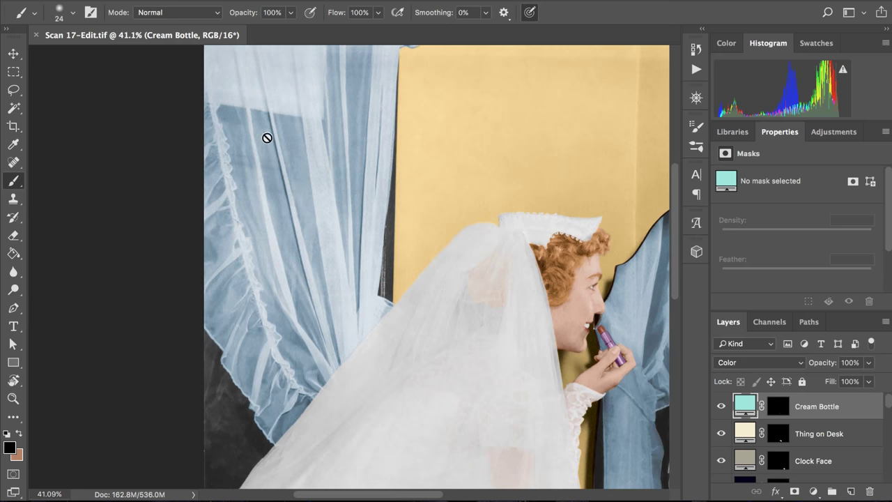
{"action": "scroll", "coordinate": [322, 328], "scroll_direction": "down", "scroll_amount": 5}
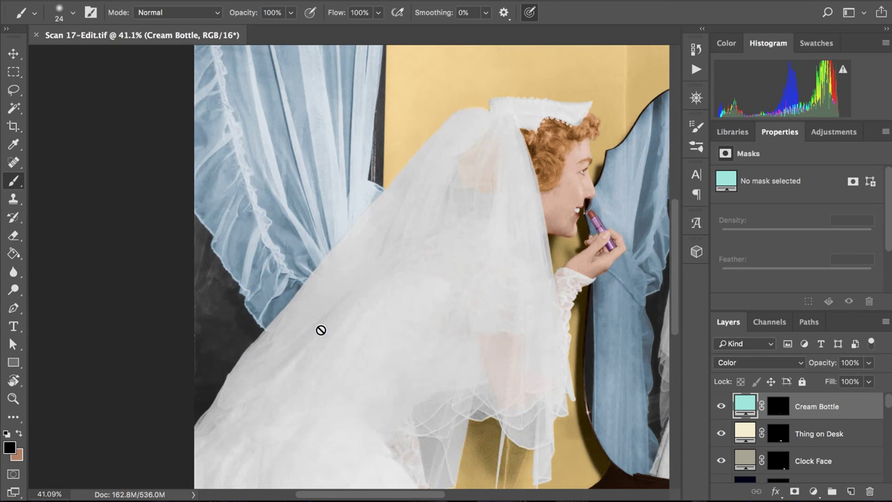
{"action": "scroll", "coordinate": [223, 317], "scroll_direction": "up", "scroll_amount": 1}
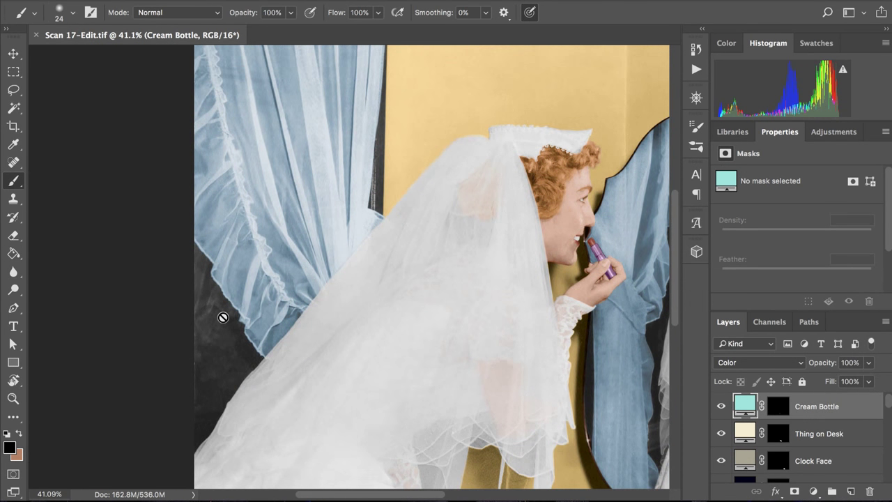
{"action": "scroll", "coordinate": [308, 367], "scroll_direction": "down", "scroll_amount": 4}
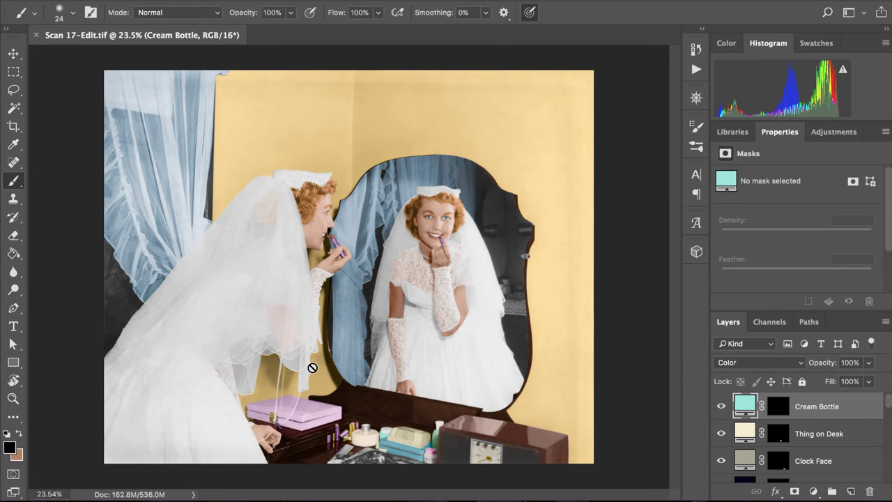
{"action": "scroll", "coordinate": [312, 367], "scroll_direction": "up", "scroll_amount": 5}
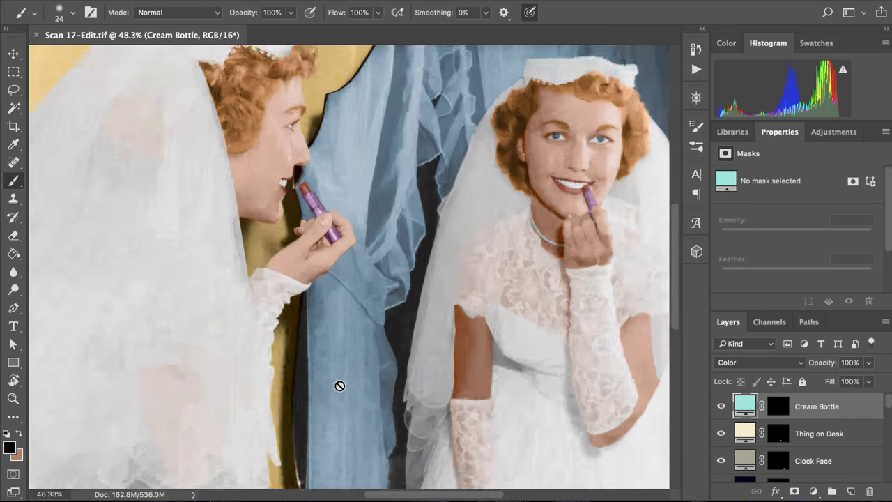
{"action": "scroll", "coordinate": [422, 289], "scroll_direction": "down", "scroll_amount": 4}
{"action": "scroll", "coordinate": [422, 290], "scroll_direction": "right", "scroll_amount": 1}
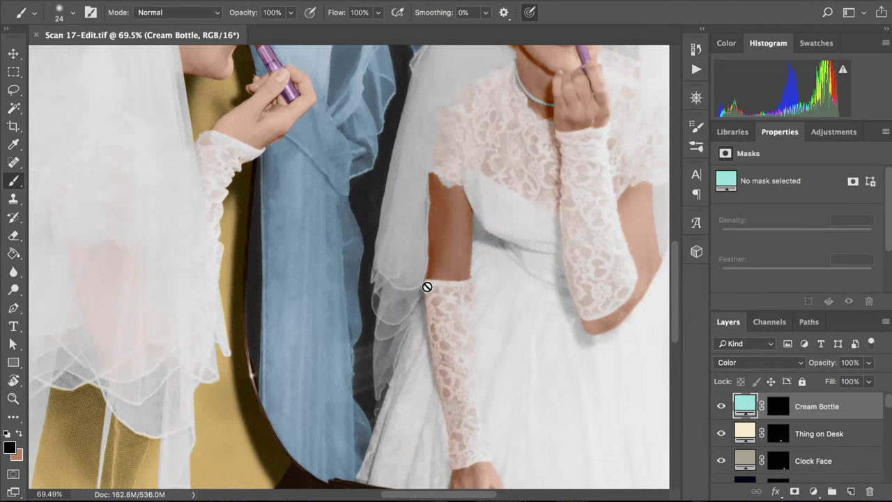
{"action": "scroll", "coordinate": [422, 285], "scroll_direction": "up", "scroll_amount": 1}
{"action": "scroll", "coordinate": [422, 285], "scroll_direction": "down", "scroll_amount": 2}
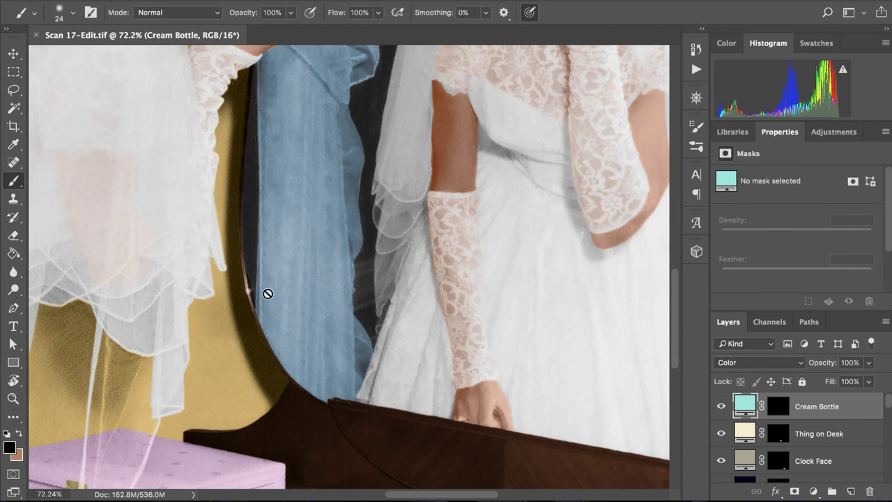
{"action": "scroll", "coordinate": [336, 346], "scroll_direction": "down", "scroll_amount": 5}
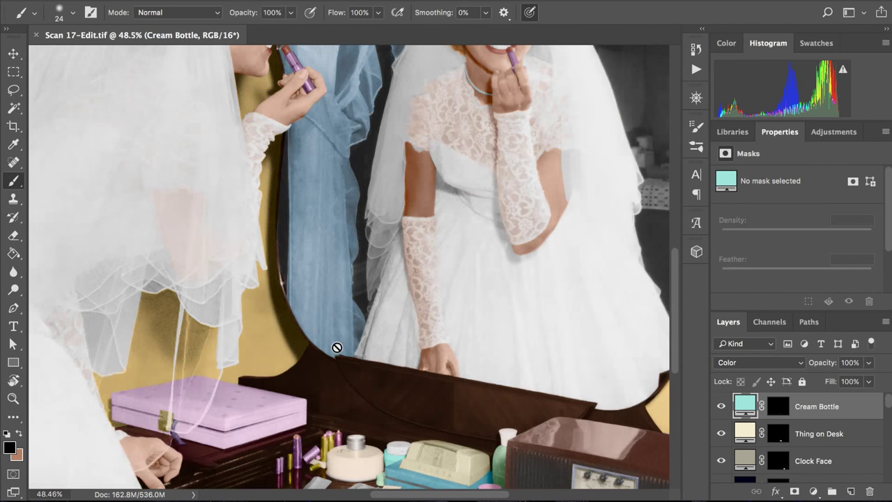
{"action": "scroll", "coordinate": [337, 346], "scroll_direction": "left", "scroll_amount": 5}
{"action": "scroll", "coordinate": [336, 346], "scroll_direction": "left", "scroll_amount": 1}
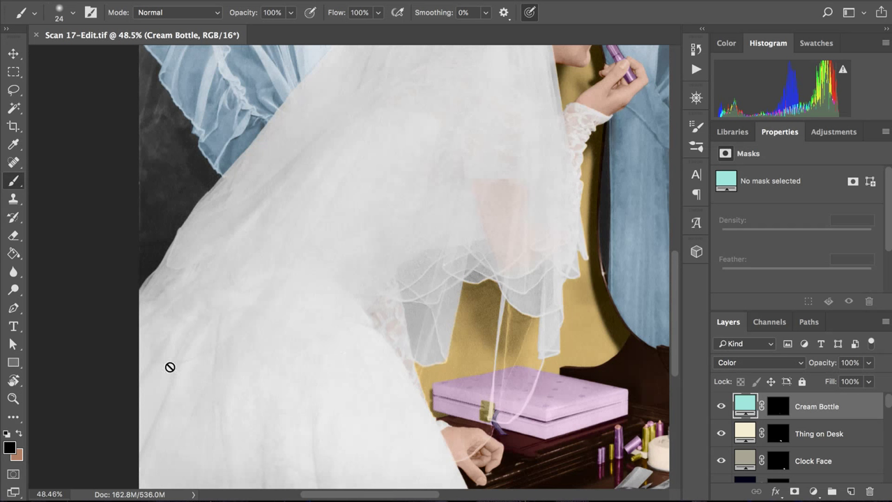
{"action": "scroll", "coordinate": [514, 360], "scroll_direction": "right", "scroll_amount": 10}
{"action": "scroll", "coordinate": [513, 360], "scroll_direction": "up", "scroll_amount": 2}
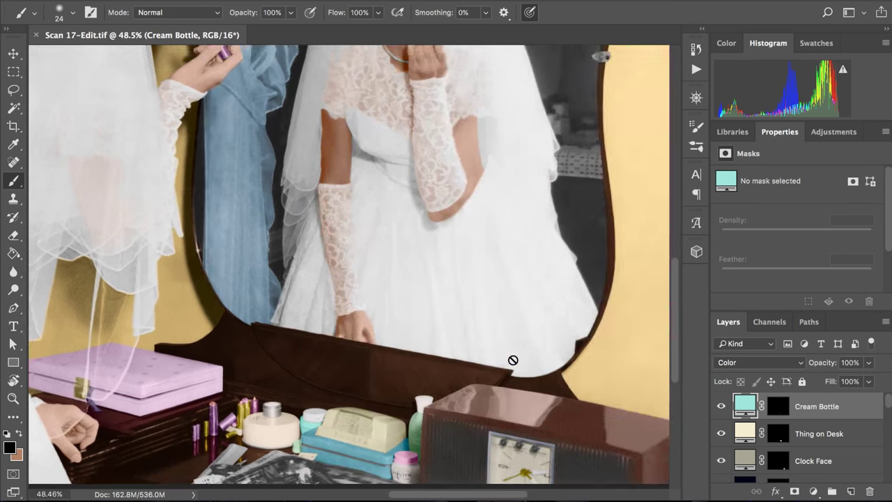
{"action": "scroll", "coordinate": [582, 225], "scroll_direction": "down", "scroll_amount": 5}
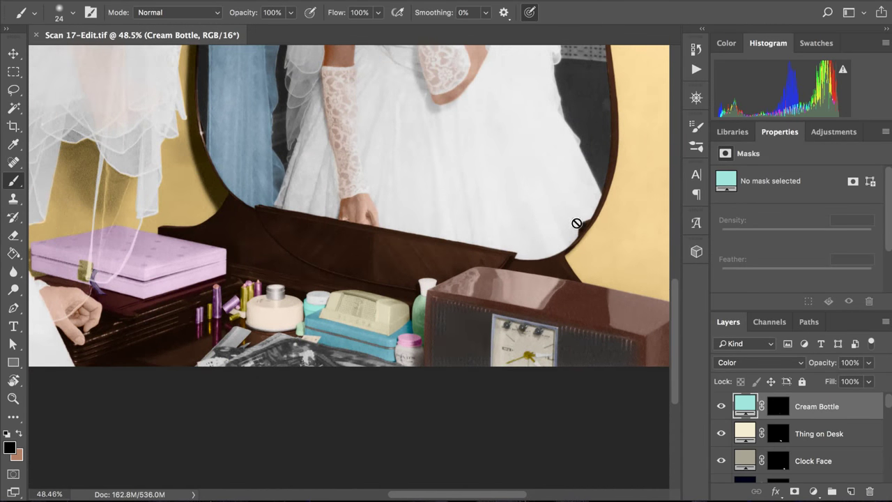
{"action": "scroll", "coordinate": [472, 179], "scroll_direction": "up", "scroll_amount": 4}
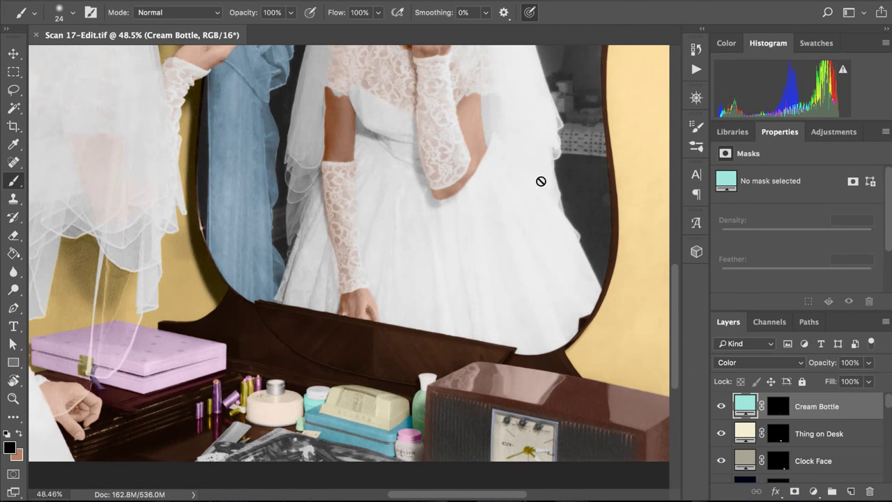
{"action": "scroll", "coordinate": [634, 219], "scroll_direction": "down", "scroll_amount": 1}
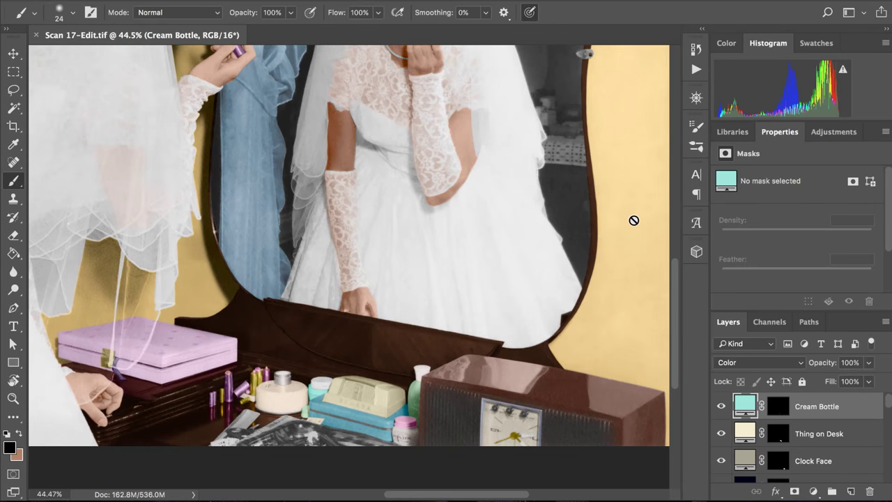
{"action": "scroll", "coordinate": [370, 359], "scroll_direction": "up", "scroll_amount": 1}
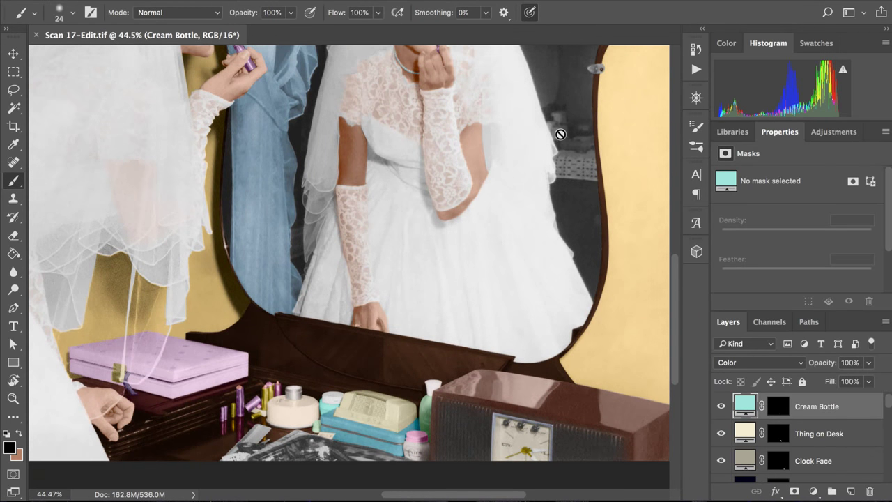
{"action": "scroll", "coordinate": [560, 136], "scroll_direction": "up", "scroll_amount": 4}
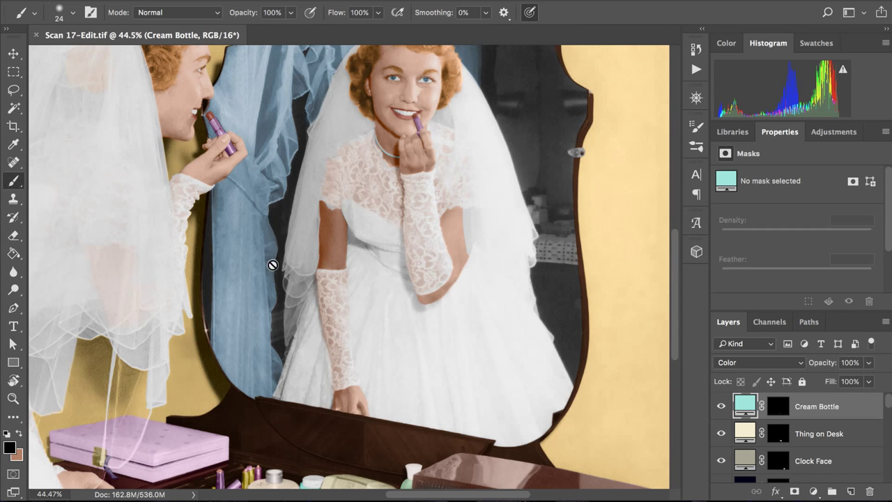
{"action": "scroll", "coordinate": [273, 264], "scroll_direction": "left", "scroll_amount": 15}
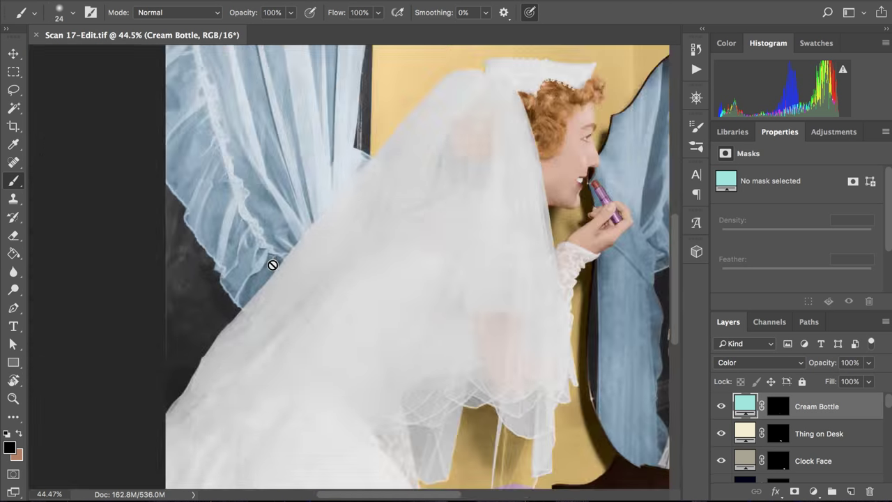
{"action": "scroll", "coordinate": [272, 265], "scroll_direction": "right", "scroll_amount": 5}
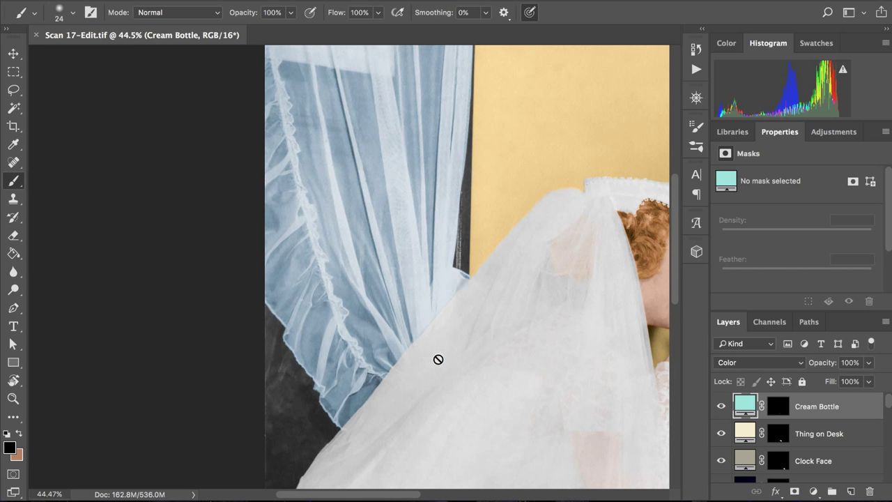
{"action": "scroll", "coordinate": [431, 351], "scroll_direction": "right", "scroll_amount": 5}
{"action": "scroll", "coordinate": [431, 351], "scroll_direction": "down", "scroll_amount": 3}
{"action": "scroll", "coordinate": [438, 359], "scroll_direction": "right", "scroll_amount": 5}
{"action": "scroll", "coordinate": [438, 359], "scroll_direction": "down", "scroll_amount": 5}
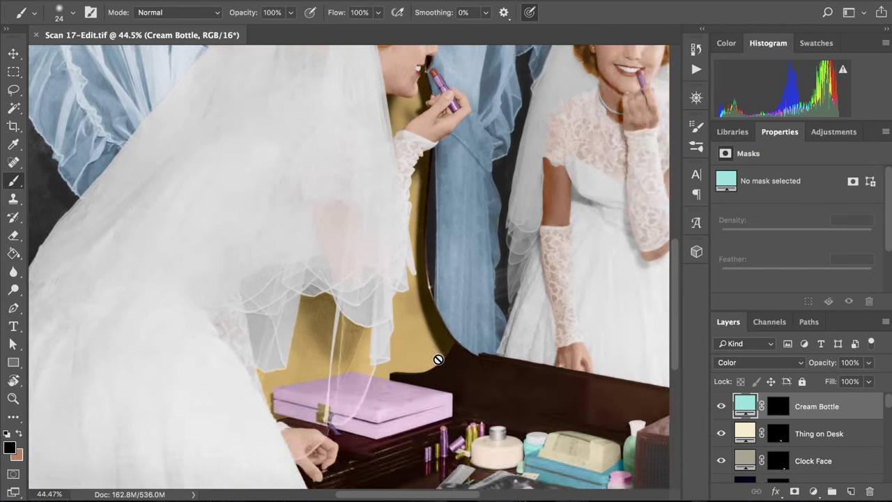
{"action": "scroll", "coordinate": [438, 359], "scroll_direction": "up", "scroll_amount": 5}
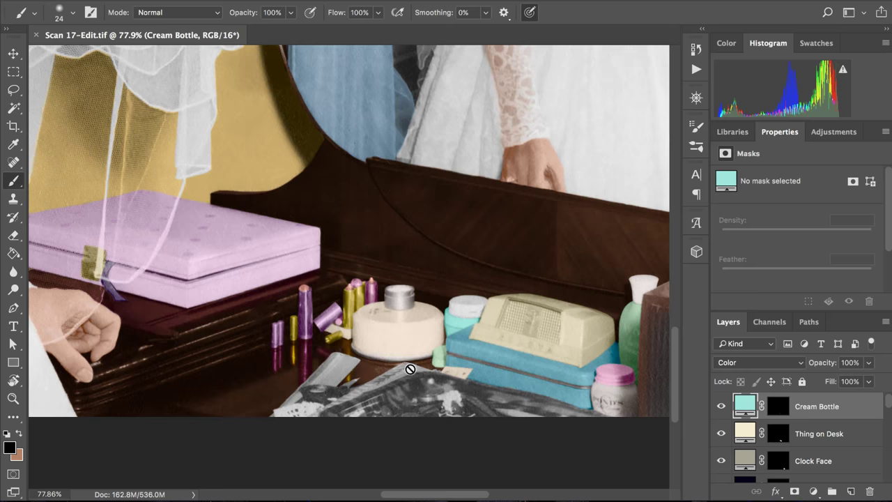
{"action": "scroll", "coordinate": [411, 372], "scroll_direction": "down", "scroll_amount": 2}
{"action": "scroll", "coordinate": [411, 372], "scroll_direction": "right", "scroll_amount": 2}
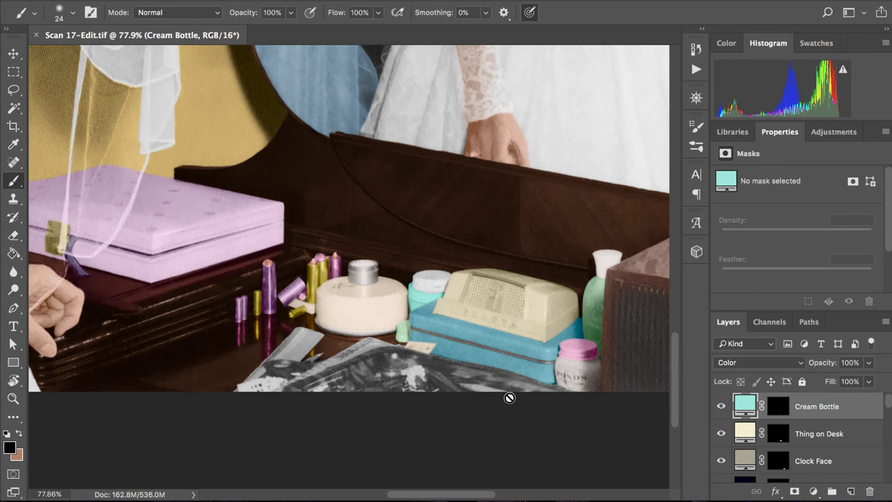
{"action": "scroll", "coordinate": [409, 387], "scroll_direction": "up", "scroll_amount": 1}
{"action": "scroll", "coordinate": [411, 388], "scroll_direction": "up", "scroll_amount": 4}
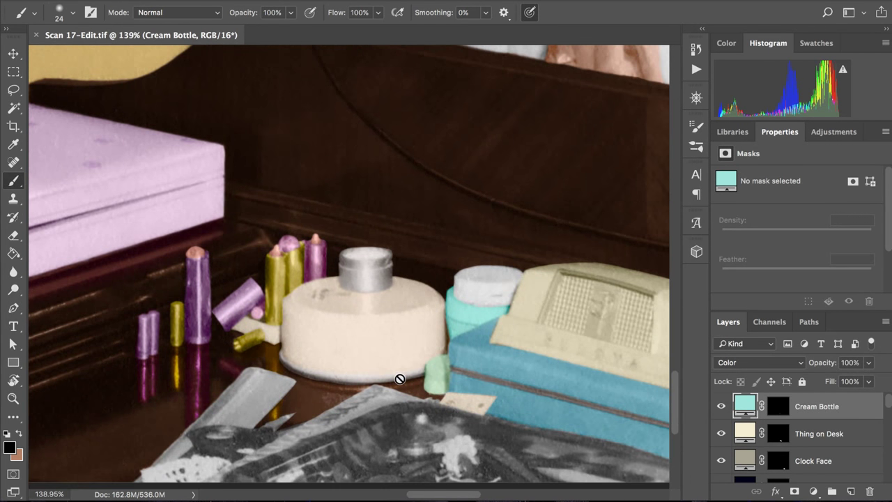
{"action": "scroll", "coordinate": [400, 378], "scroll_direction": "down", "scroll_amount": 4}
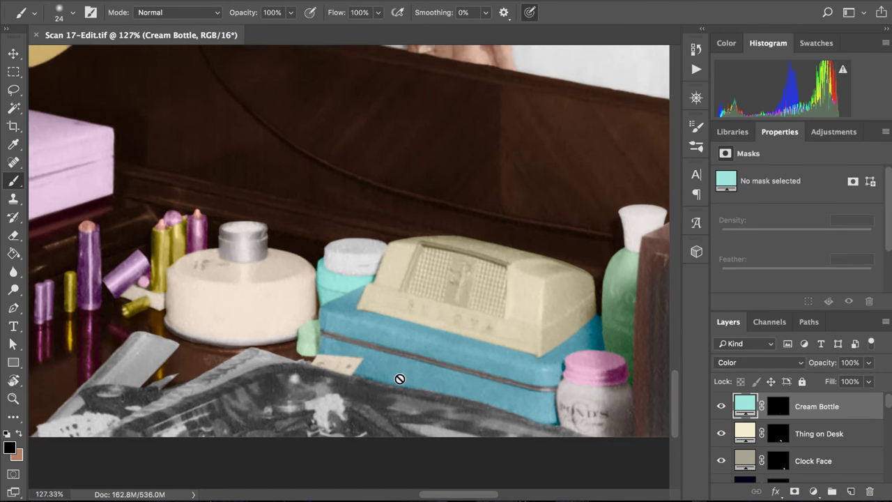
{"action": "scroll", "coordinate": [400, 377], "scroll_direction": "down", "scroll_amount": 3}
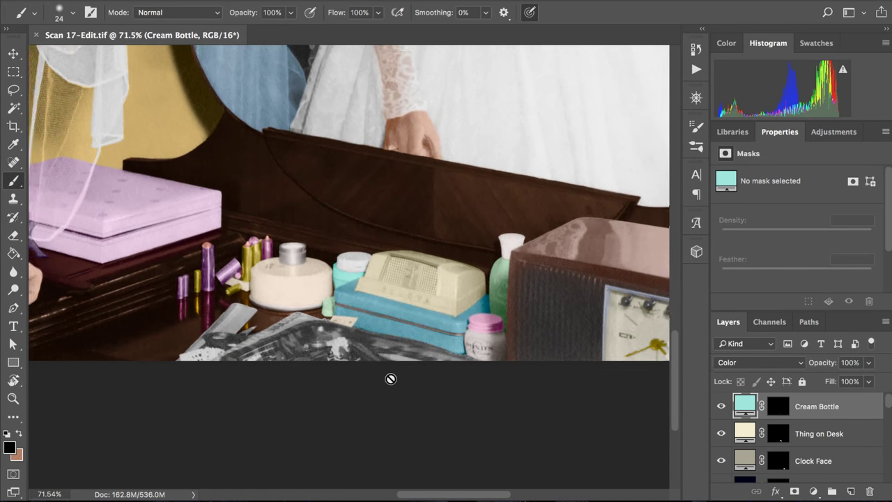
{"action": "scroll", "coordinate": [390, 378], "scroll_direction": "up", "scroll_amount": 3}
{"action": "scroll", "coordinate": [391, 379], "scroll_direction": "right", "scroll_amount": 3}
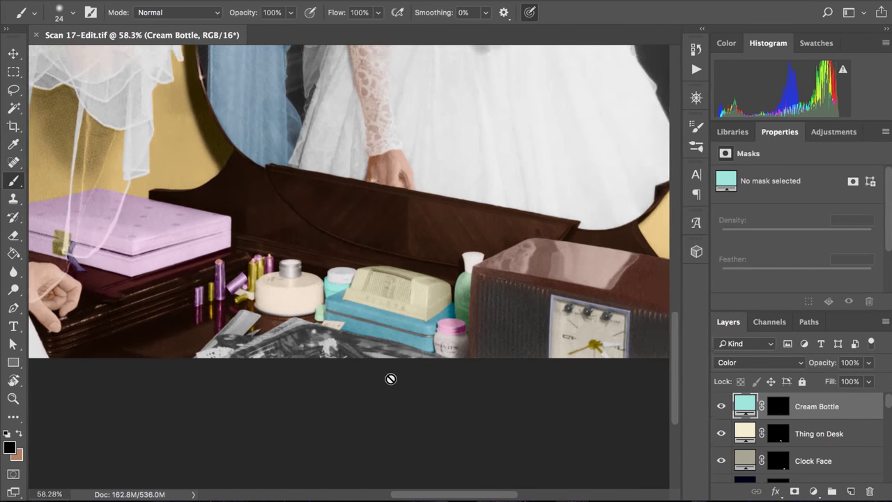
{"action": "scroll", "coordinate": [391, 379], "scroll_direction": "down", "scroll_amount": 5}
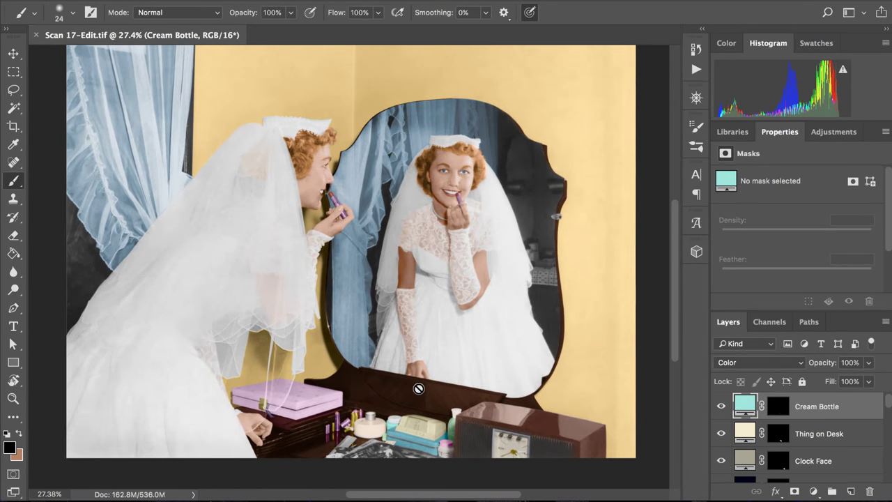
{"action": "scroll", "coordinate": [418, 388], "scroll_direction": "down", "scroll_amount": 2}
- Switch to the other desktop with the OBS window, leaving the colourised wedding scan
{"action": "scroll", "coordinate": [418, 389], "scroll_direction": "up", "scroll_amount": 2}
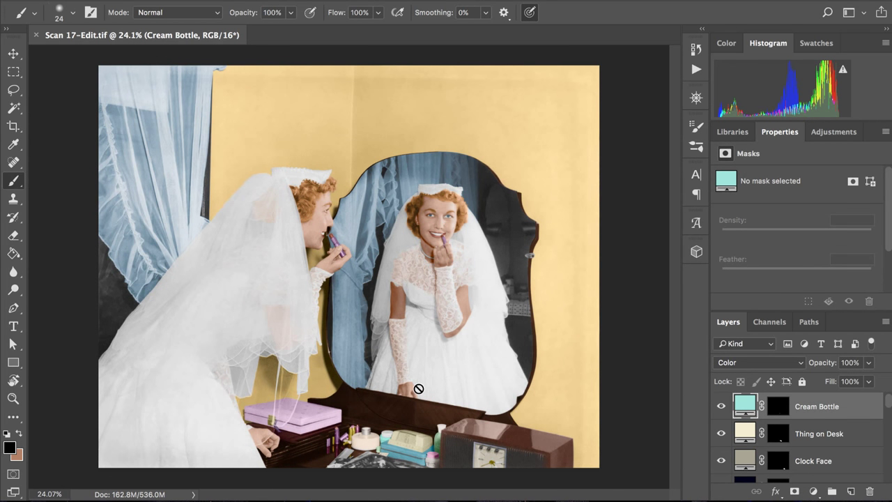
{"action": "key", "text": "ctrl+Left"}
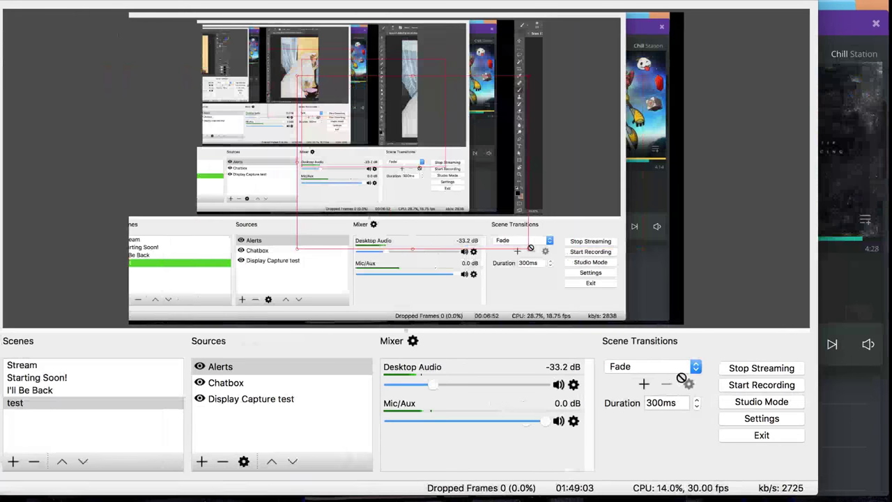